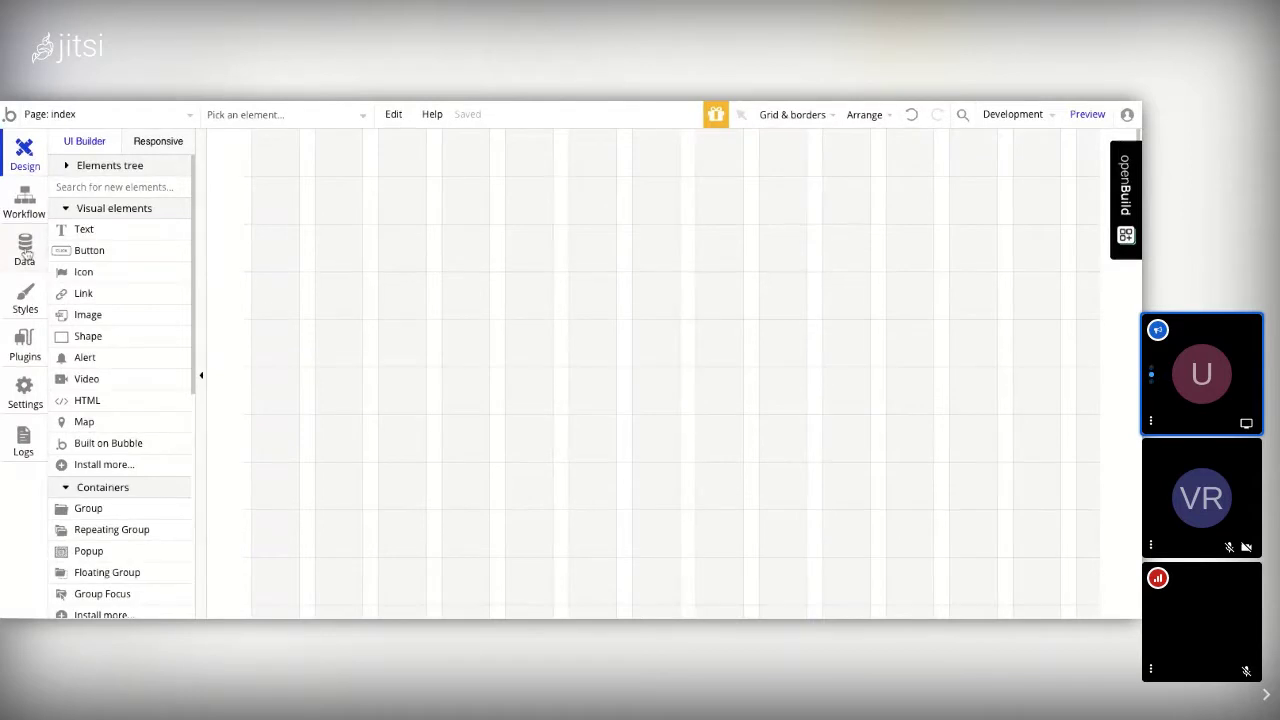
Step: Go to the Data section's Option sets page and focus the new option set name box
{"action": "left_click", "coordinate": [25, 250]}
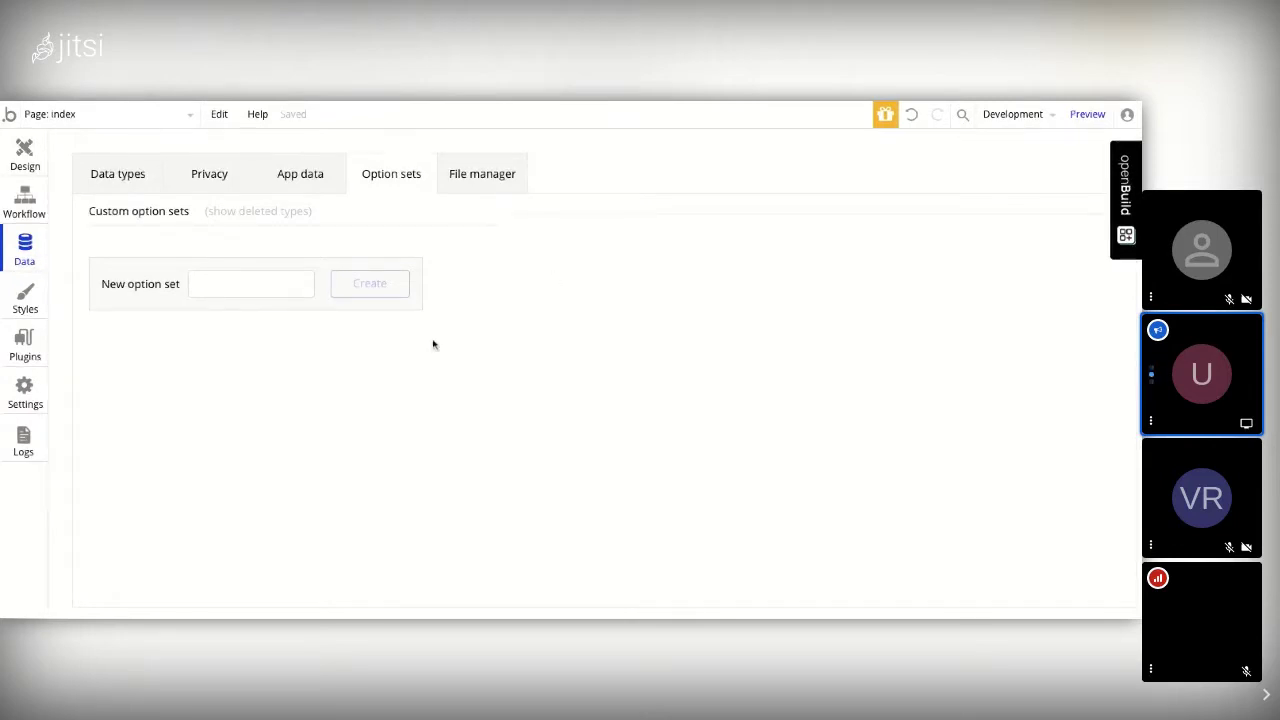
{"action": "left_click", "coordinate": [285, 287]}
Step: Switch to the Data types list to see the User type's fields
{"action": "left_click", "coordinate": [115, 177]}
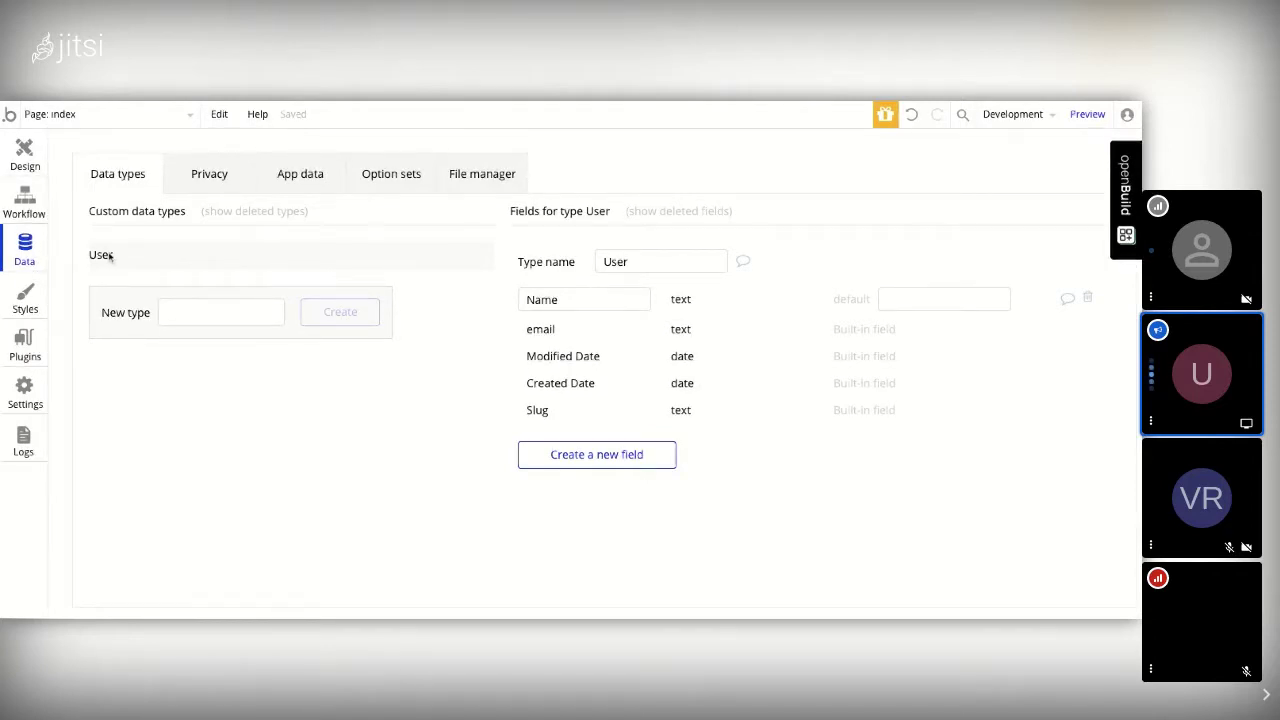
Step: Create a new data type named 'Pets' and select its type name
{"action": "left_click", "coordinate": [226, 310]}
{"action": "type", "text": "Pets"}
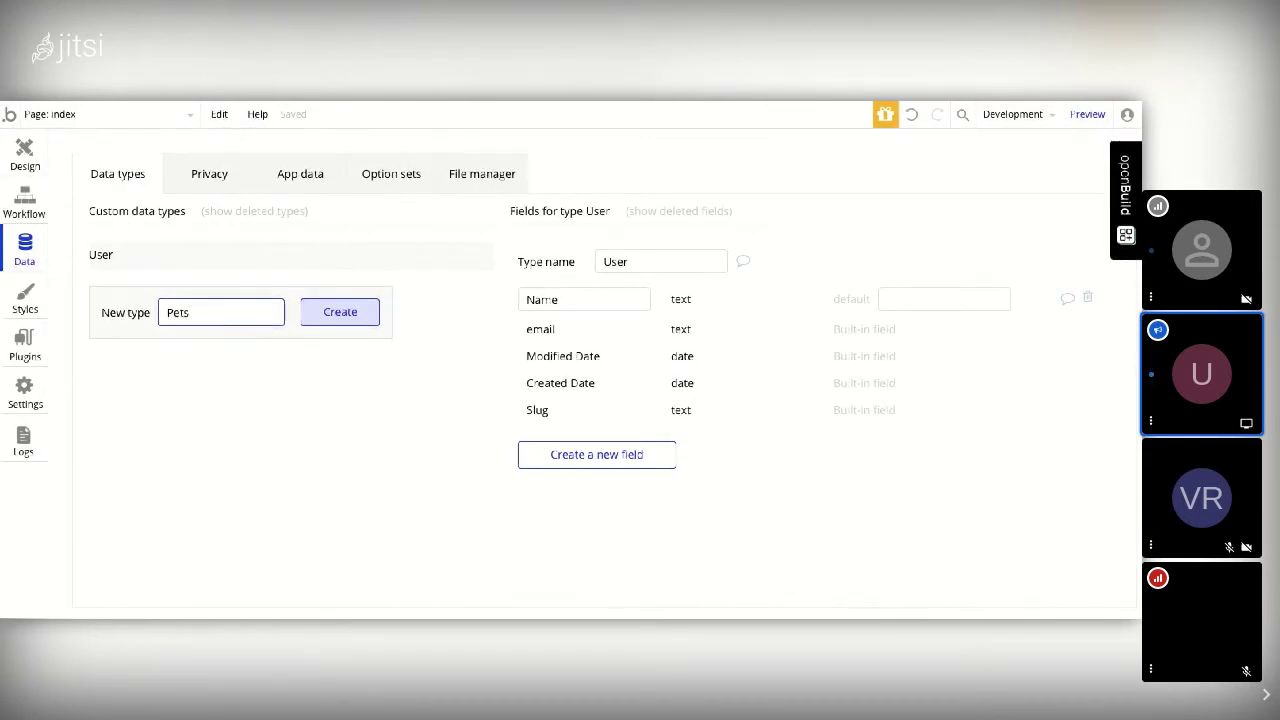
{"action": "left_click", "coordinate": [340, 312]}
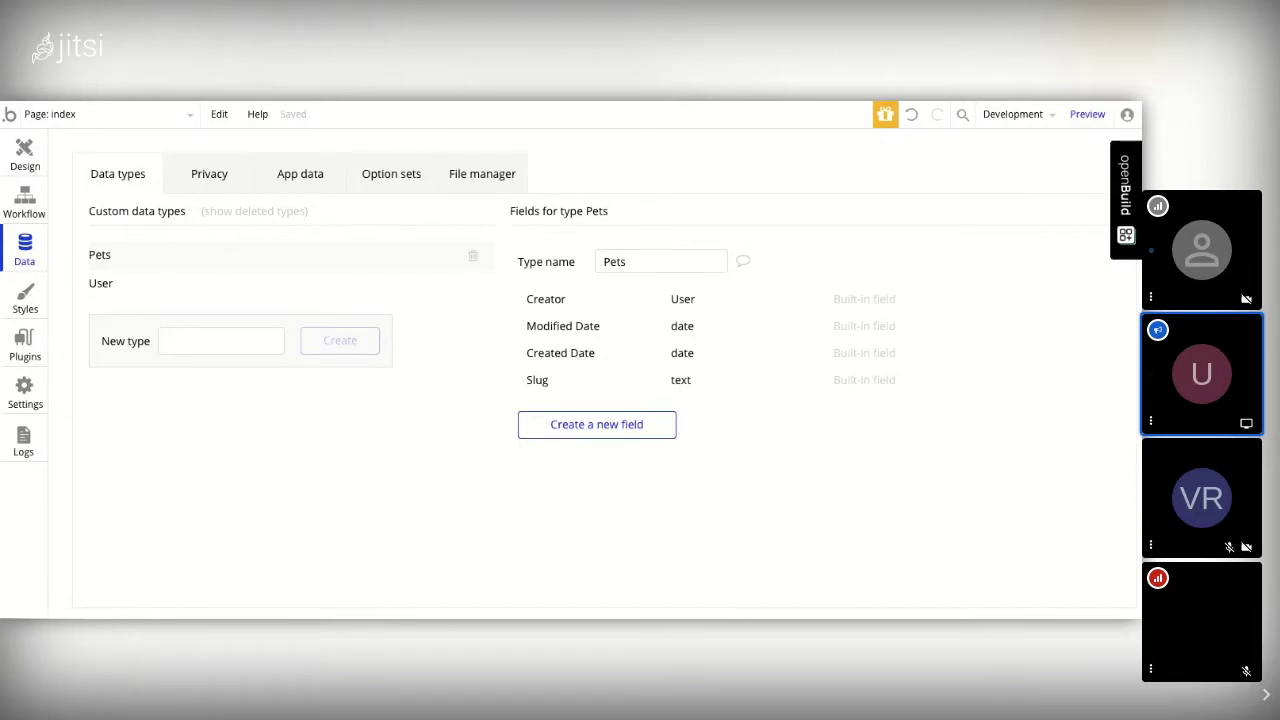
{"action": "left_click", "coordinate": [642, 265]}
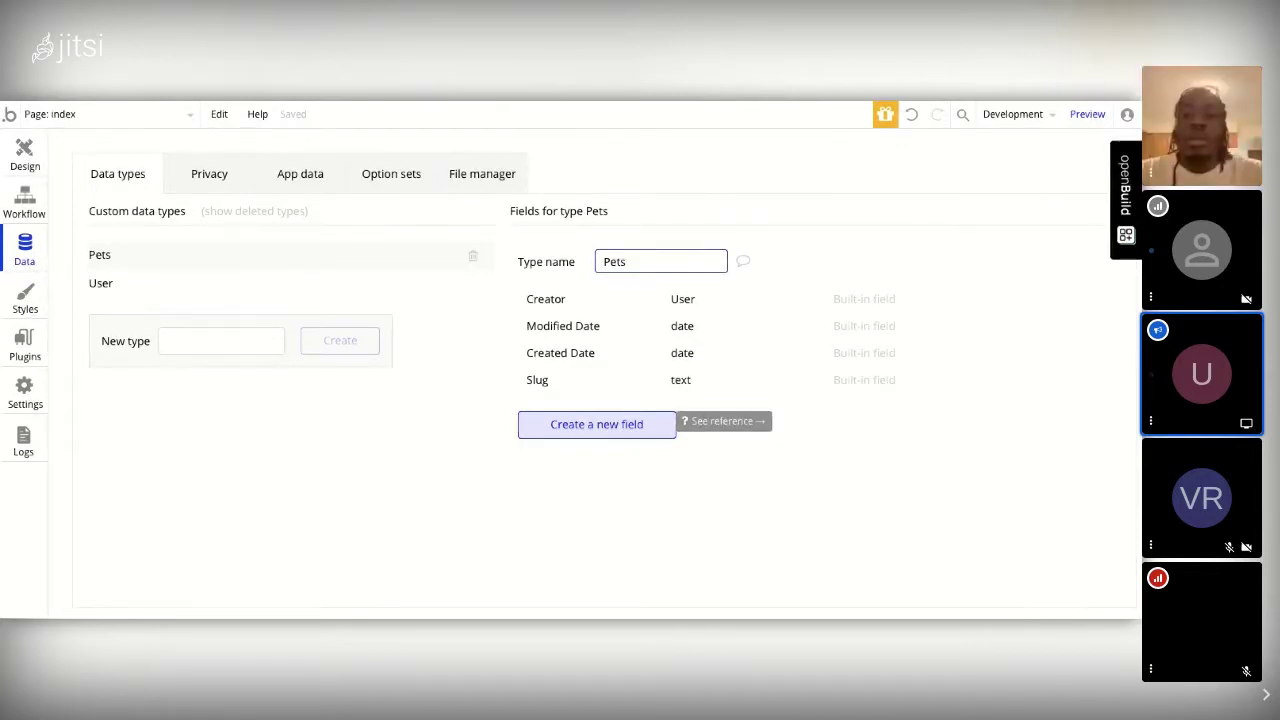
Step: Add a Name text field and an Age number field to Pets
{"action": "left_click", "coordinate": [625, 434]}
{"action": "type", "text": "NAme"}
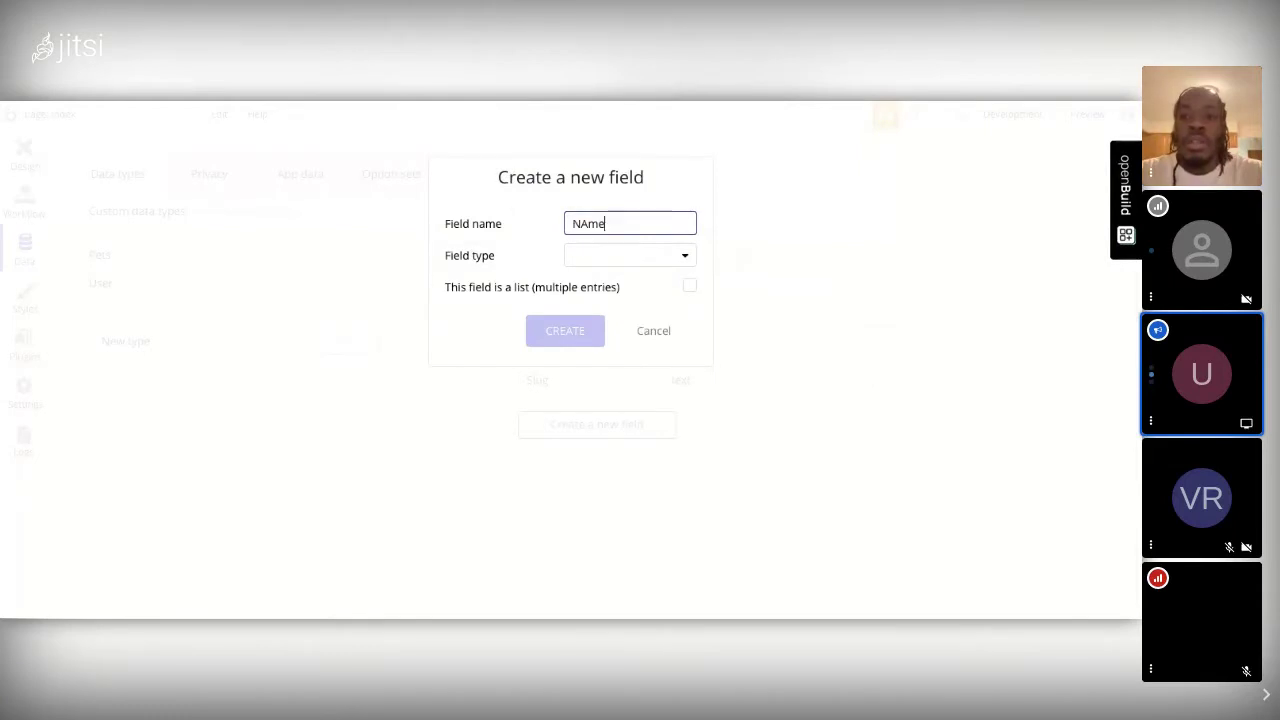
{"action": "key", "text": "BackSpace"}
{"action": "key", "text": "BackSpace"}
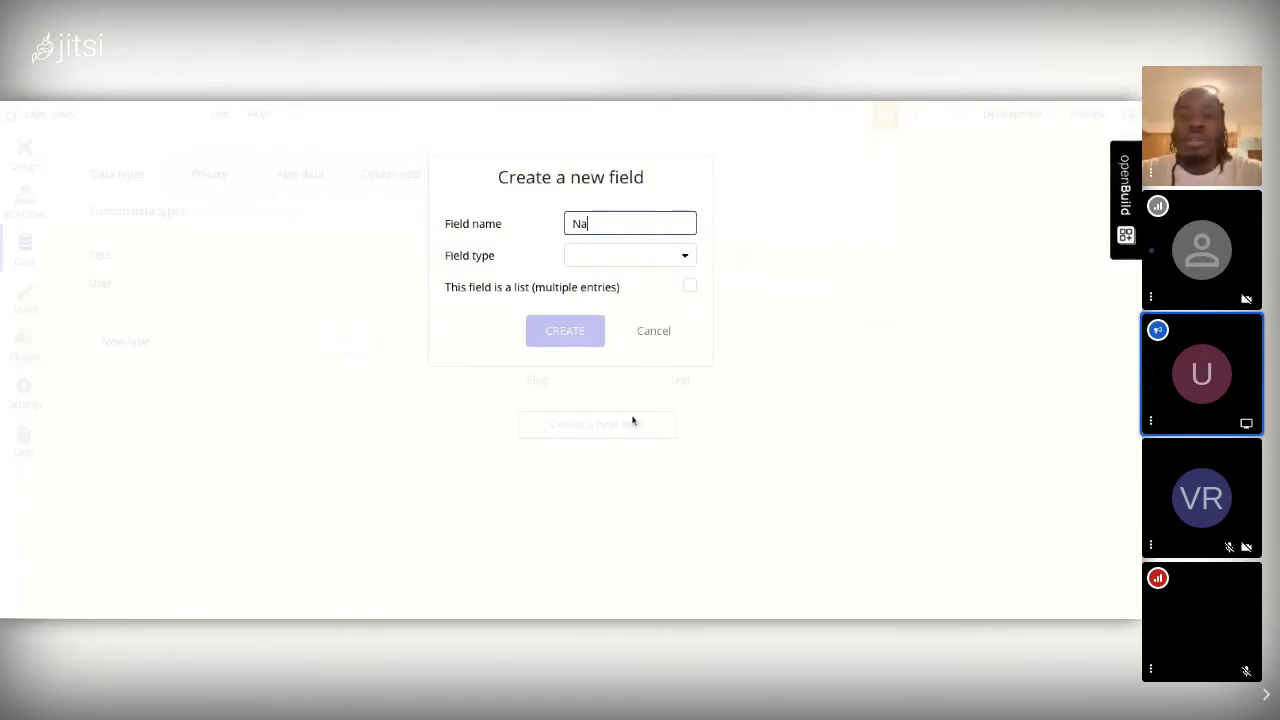
{"action": "type", "text": "ame"}
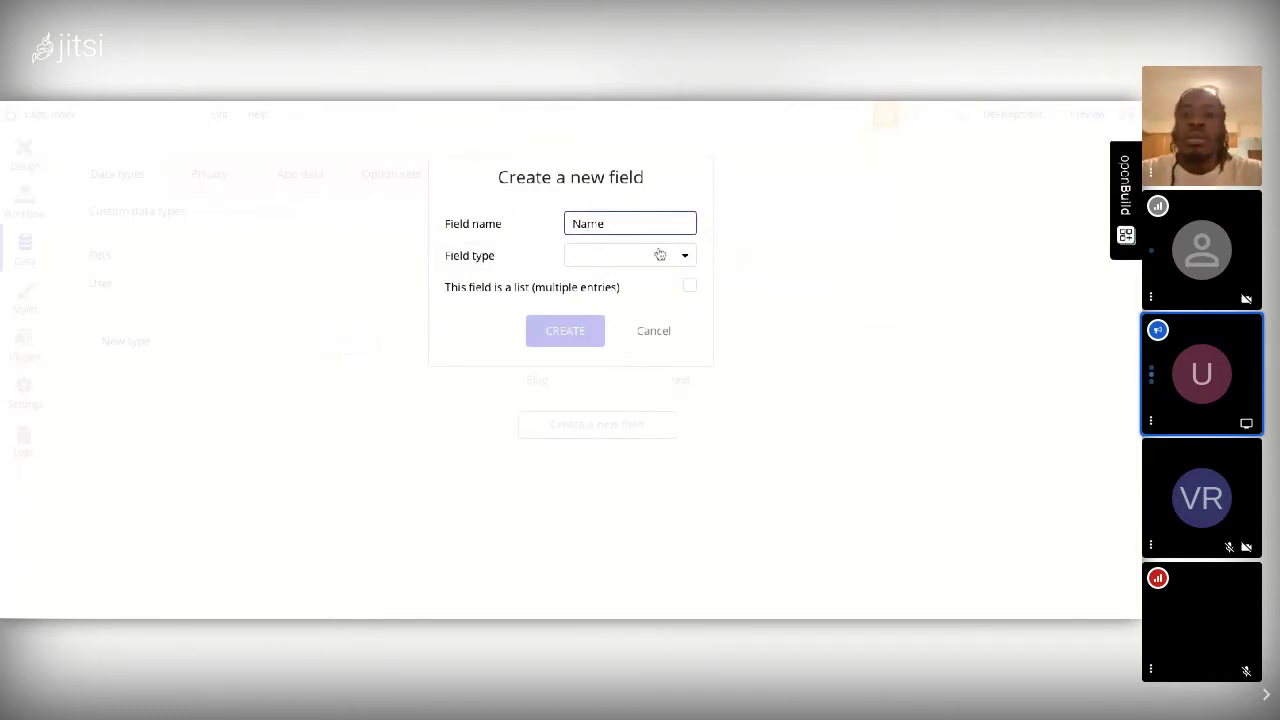
{"action": "left_click", "coordinate": [660, 257]}
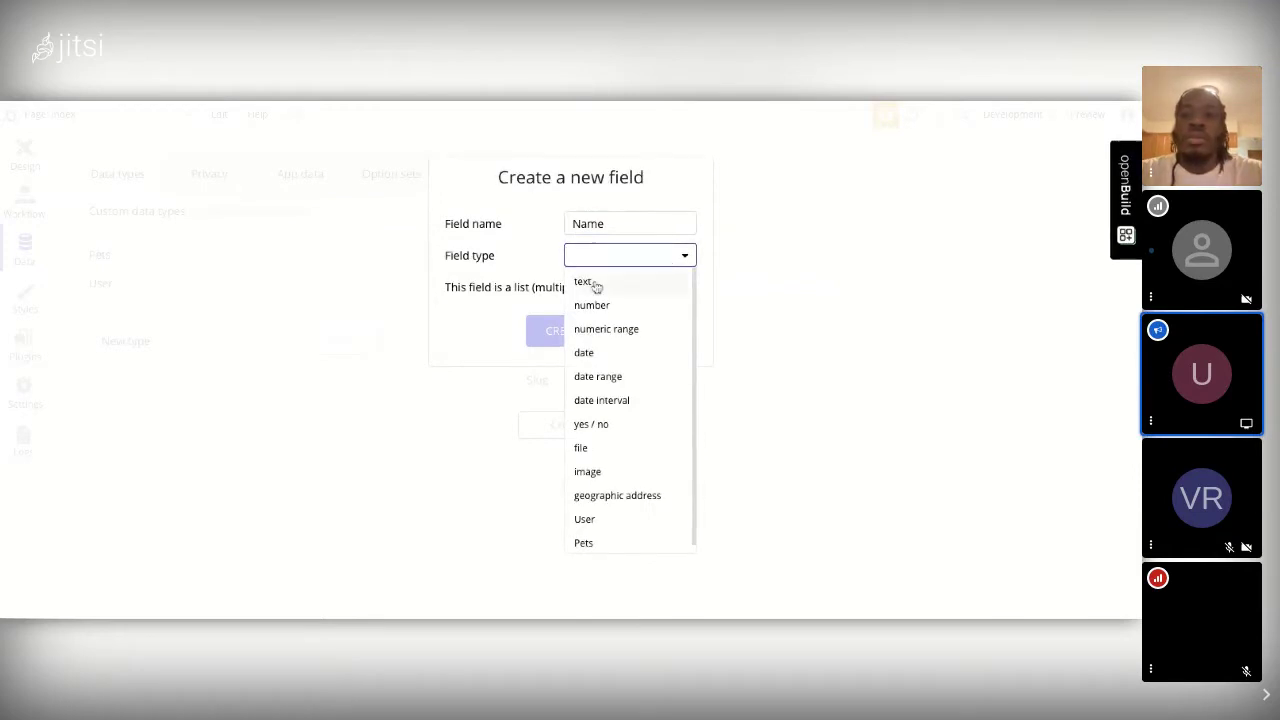
{"action": "left_click", "coordinate": [592, 283]}
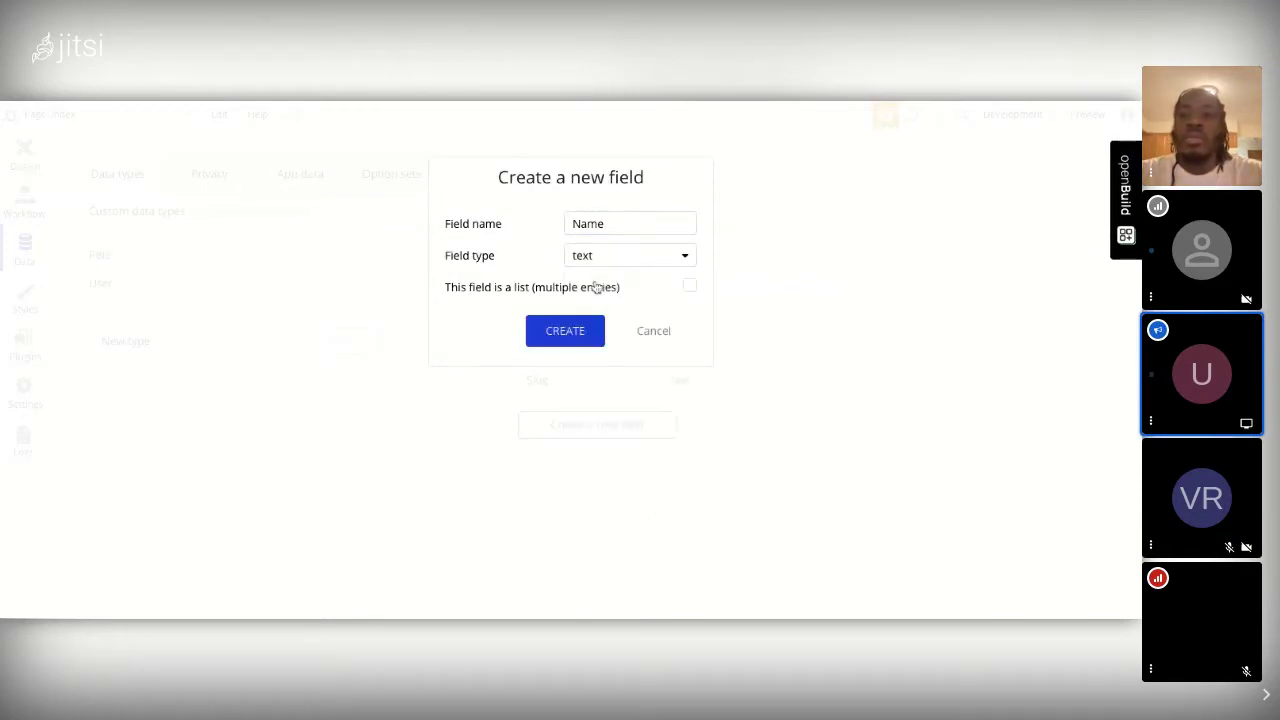
{"action": "left_click", "coordinate": [566, 331]}
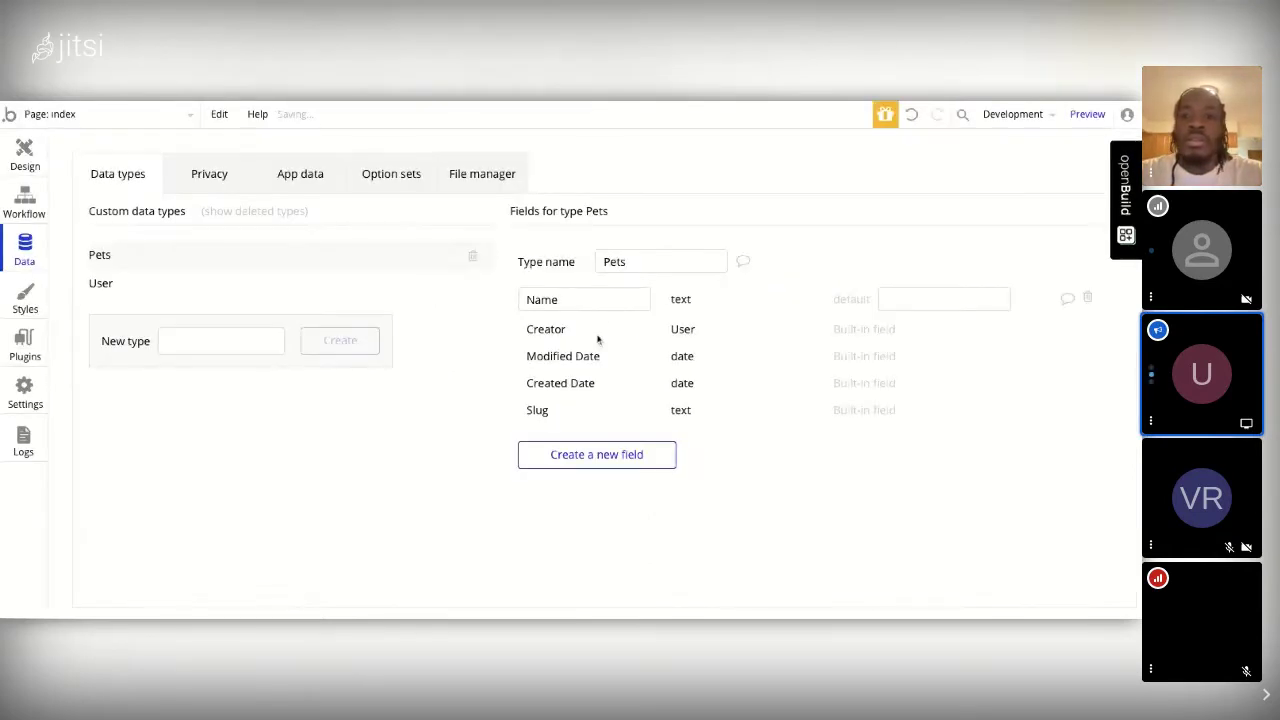
{"action": "left_click", "coordinate": [608, 455]}
{"action": "type", "text": "Age"}
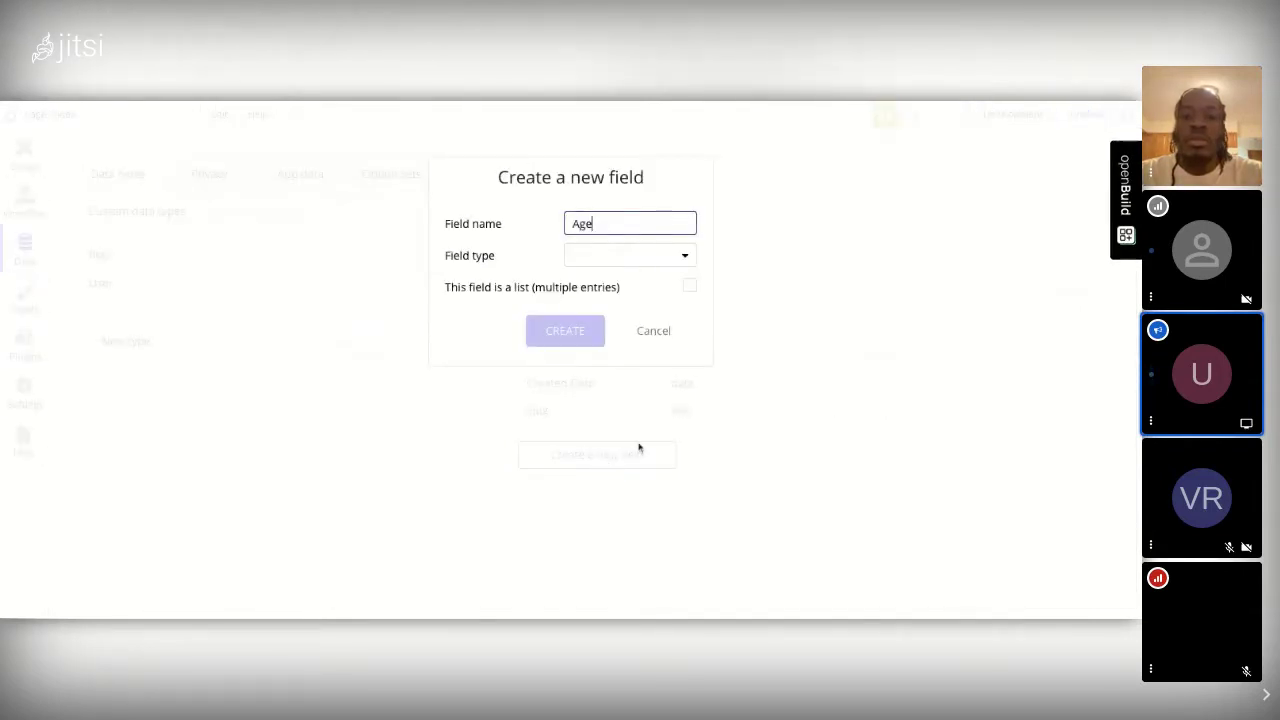
{"action": "left_click", "coordinate": [607, 257]}
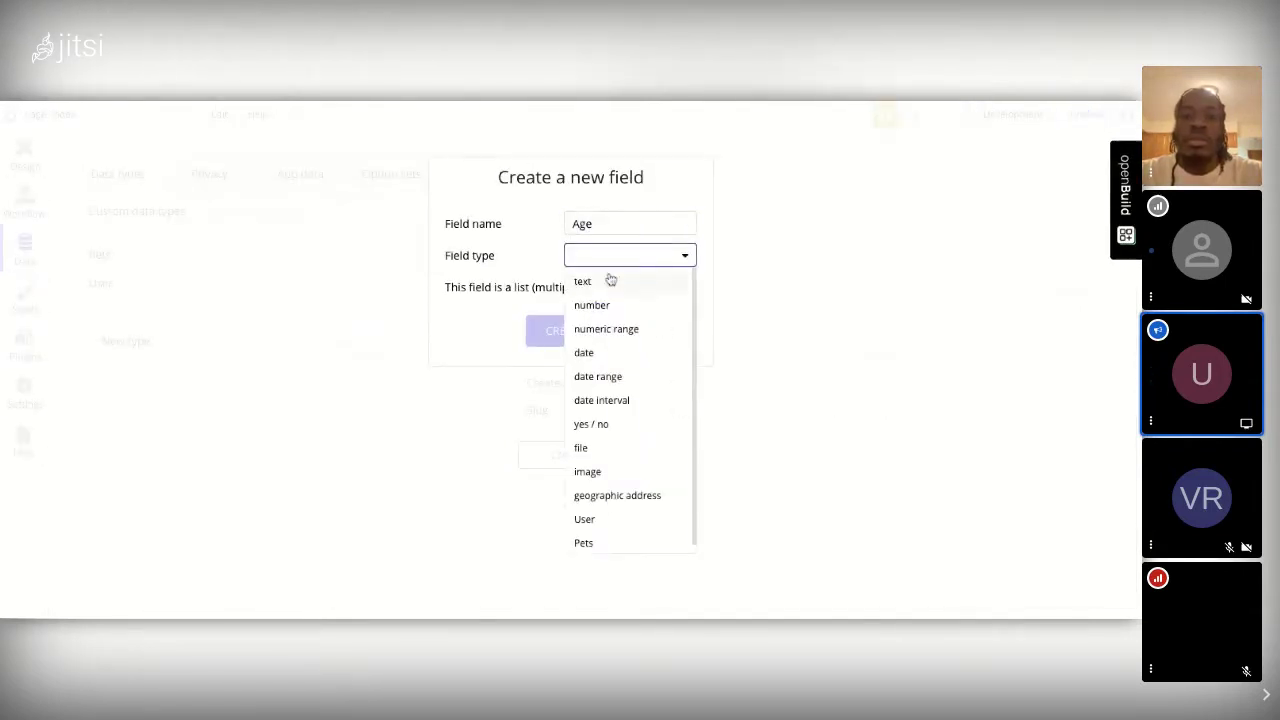
{"action": "left_click", "coordinate": [592, 305]}
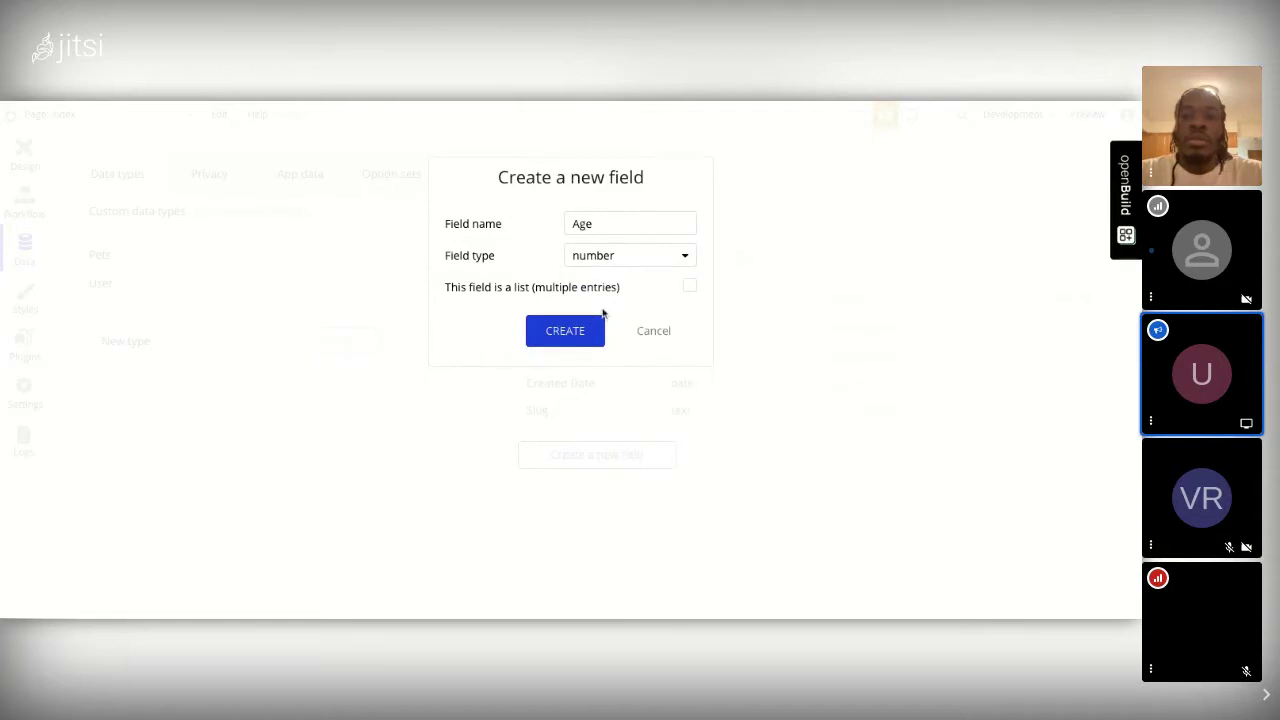
{"action": "left_click", "coordinate": [580, 331]}
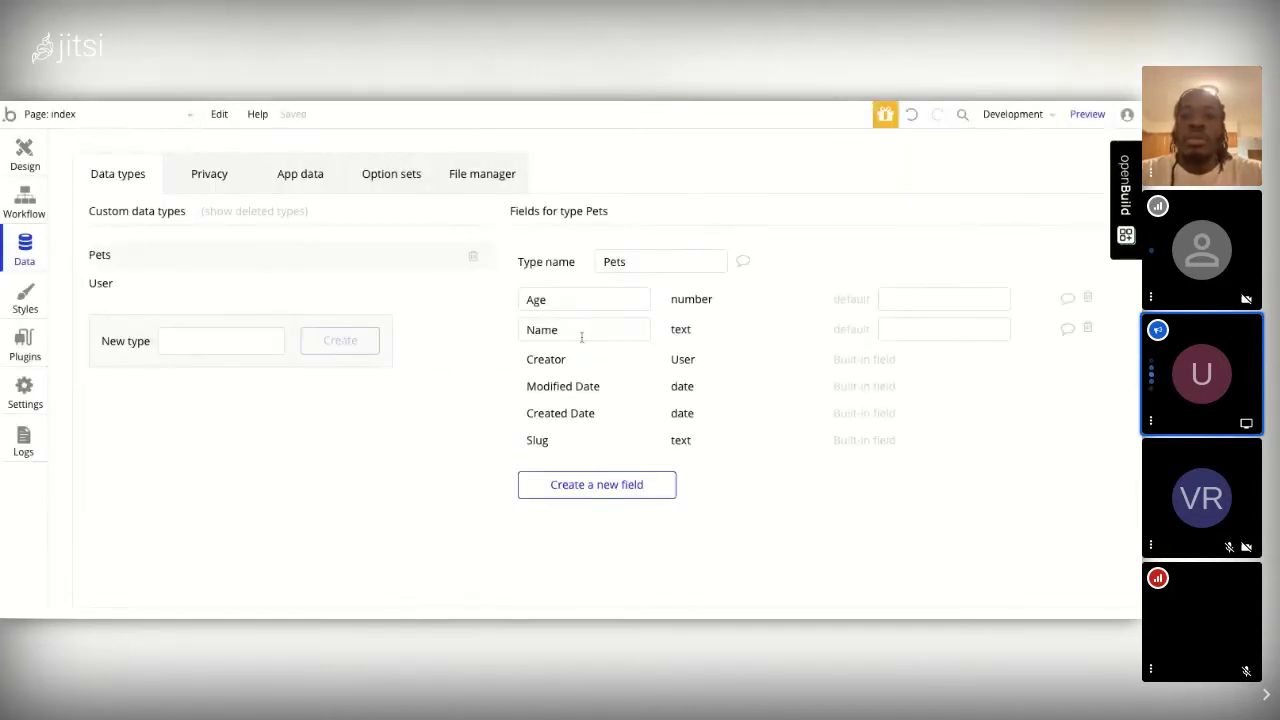
Step: Add Dog? and Cat? yes / no fields to Pets
{"action": "left_click", "coordinate": [608, 487]}
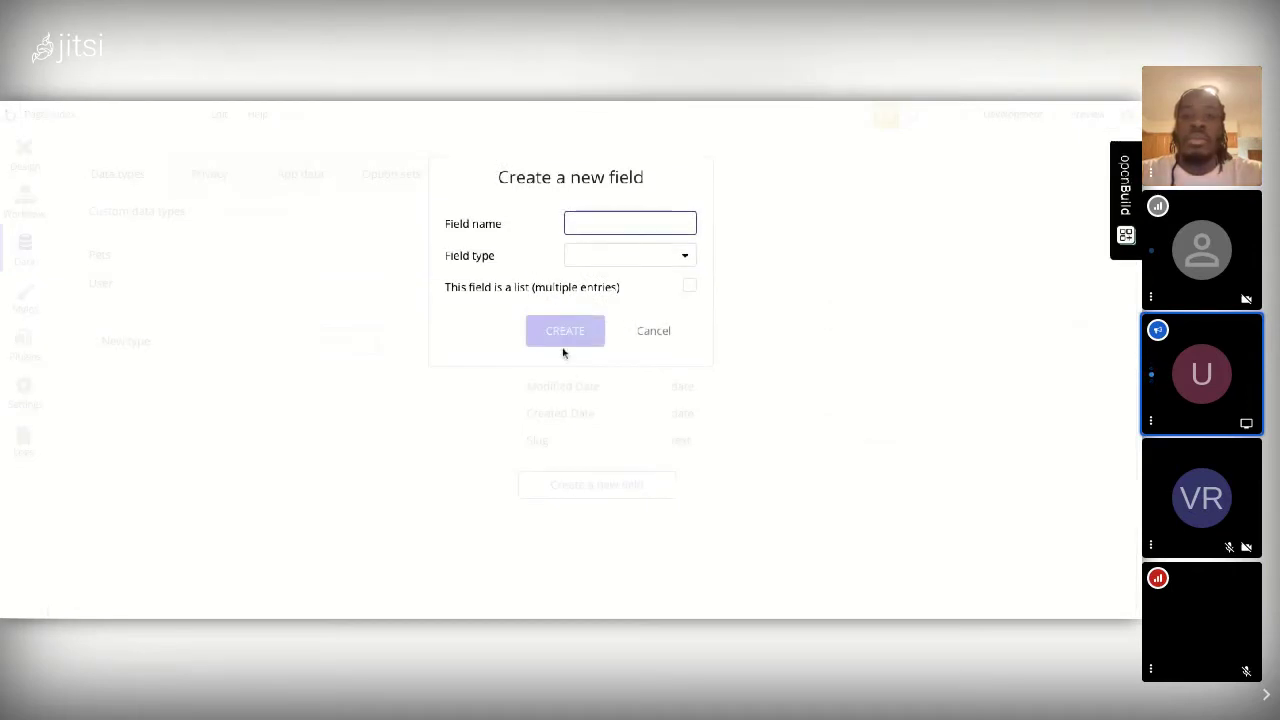
{"action": "type", "text": "Dog?"}
{"action": "left_click", "coordinate": [651, 259]}
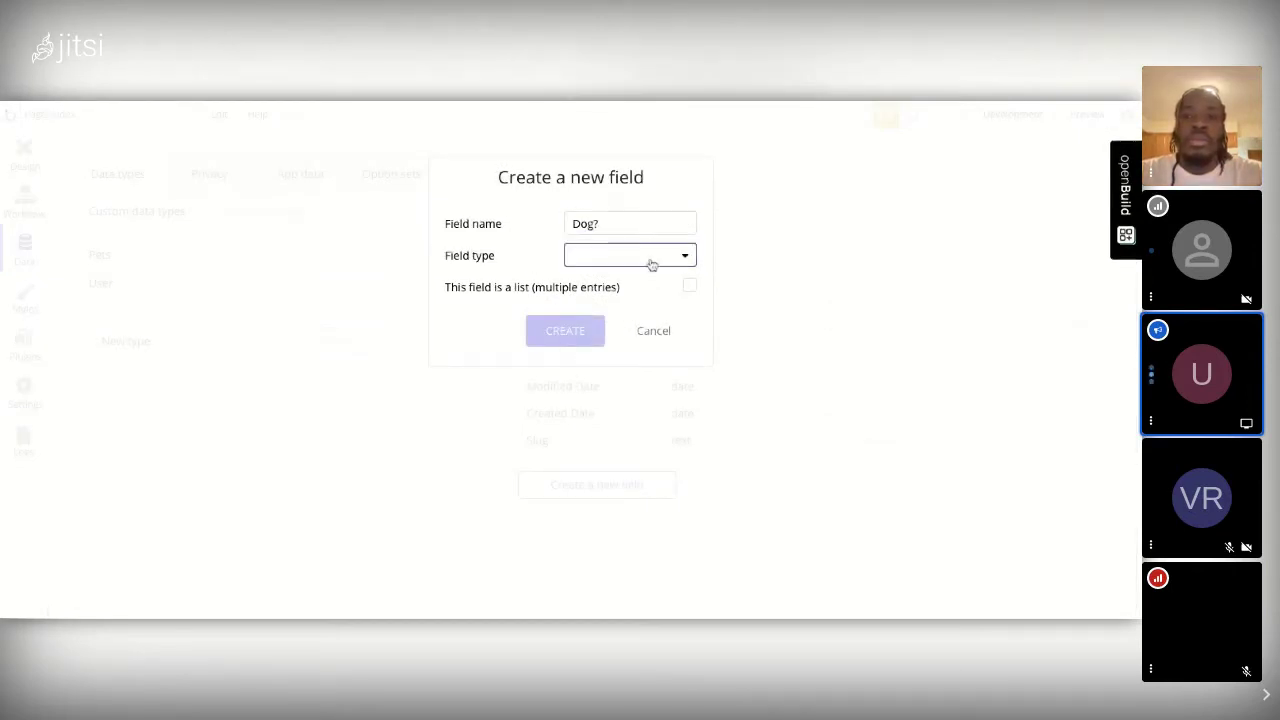
{"action": "left_click", "coordinate": [598, 426]}
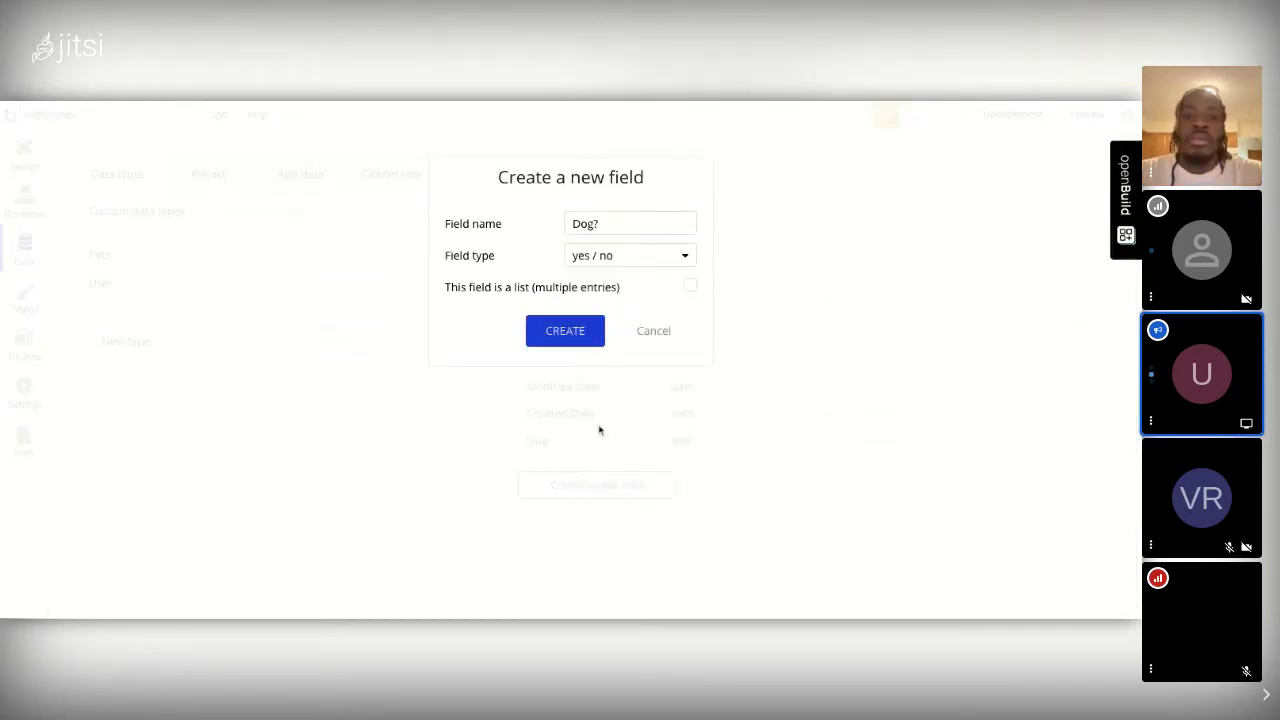
{"action": "left_click", "coordinate": [594, 338]}
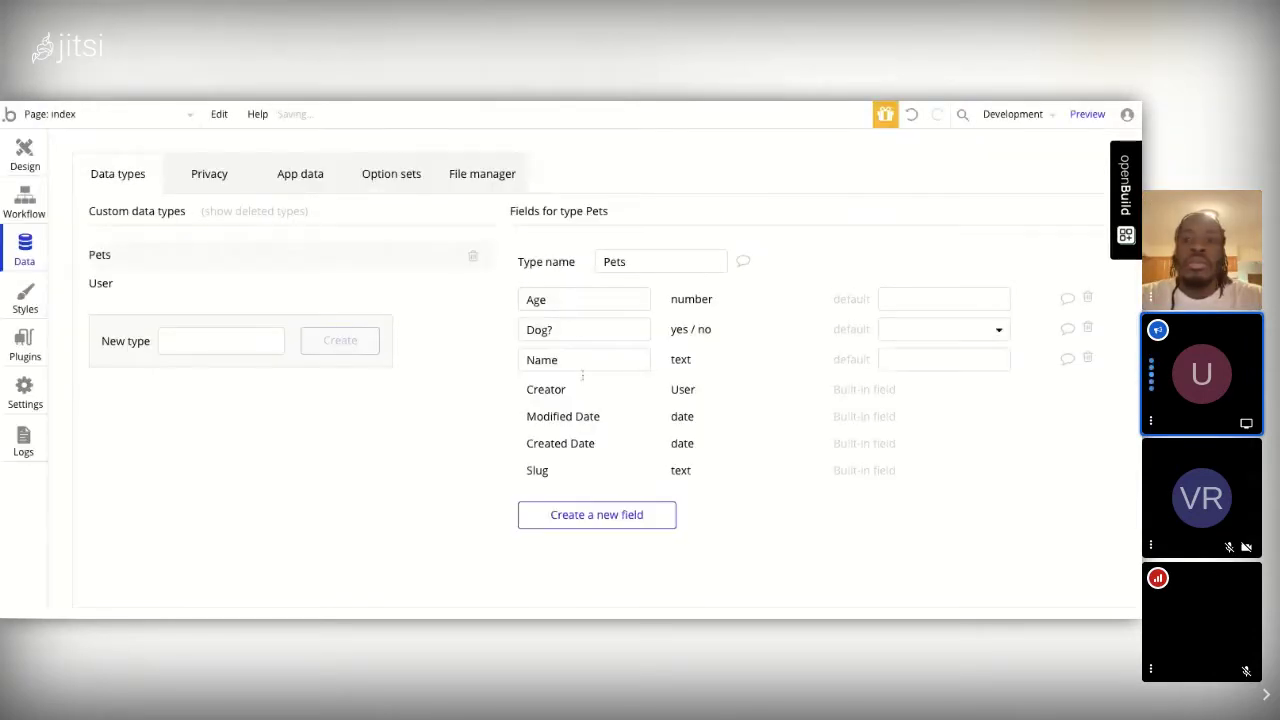
{"action": "left_click", "coordinate": [584, 516]}
{"action": "type", "text": "Cat"}
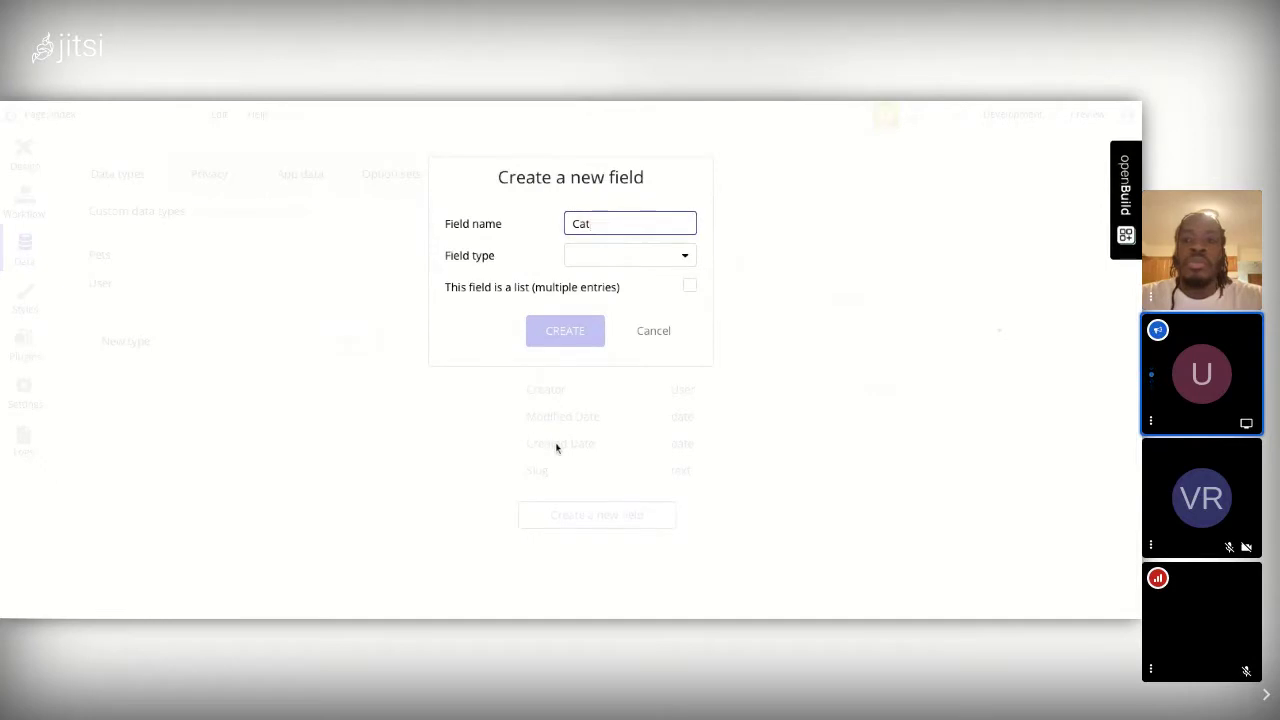
{"action": "type", "text": "?"}
{"action": "left_click", "coordinate": [606, 254]}
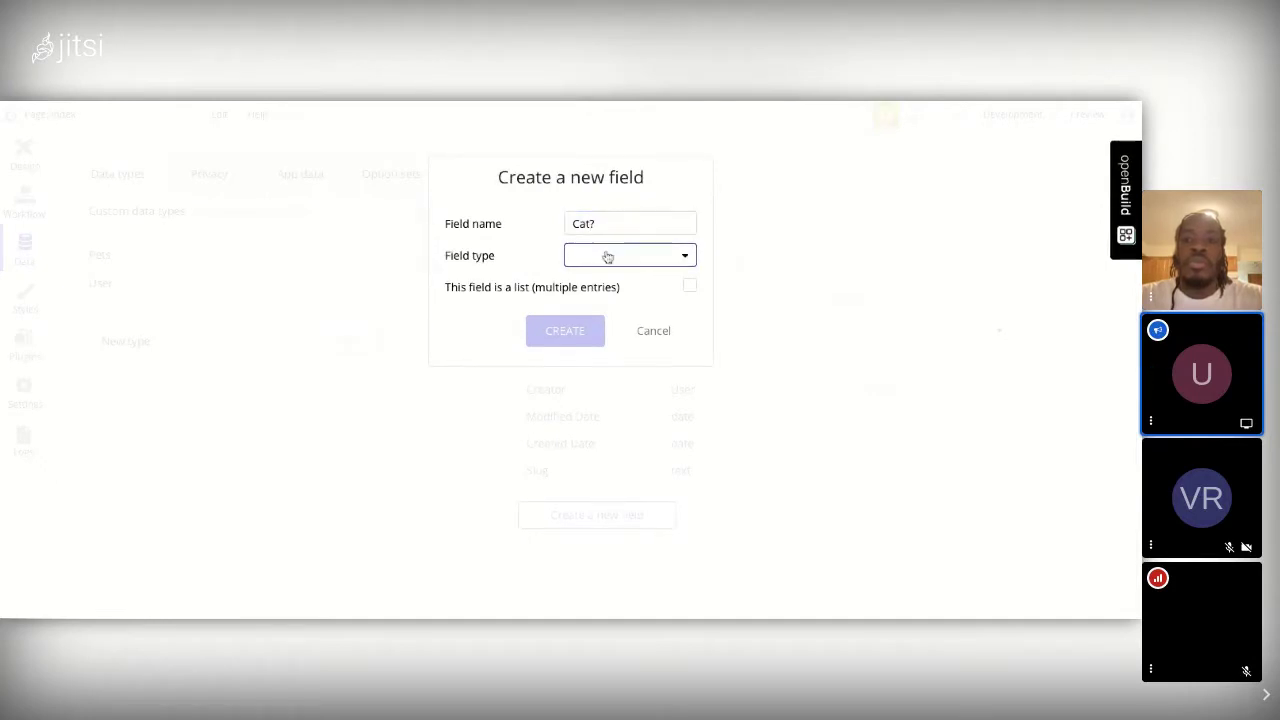
{"action": "left_click", "coordinate": [598, 424]}
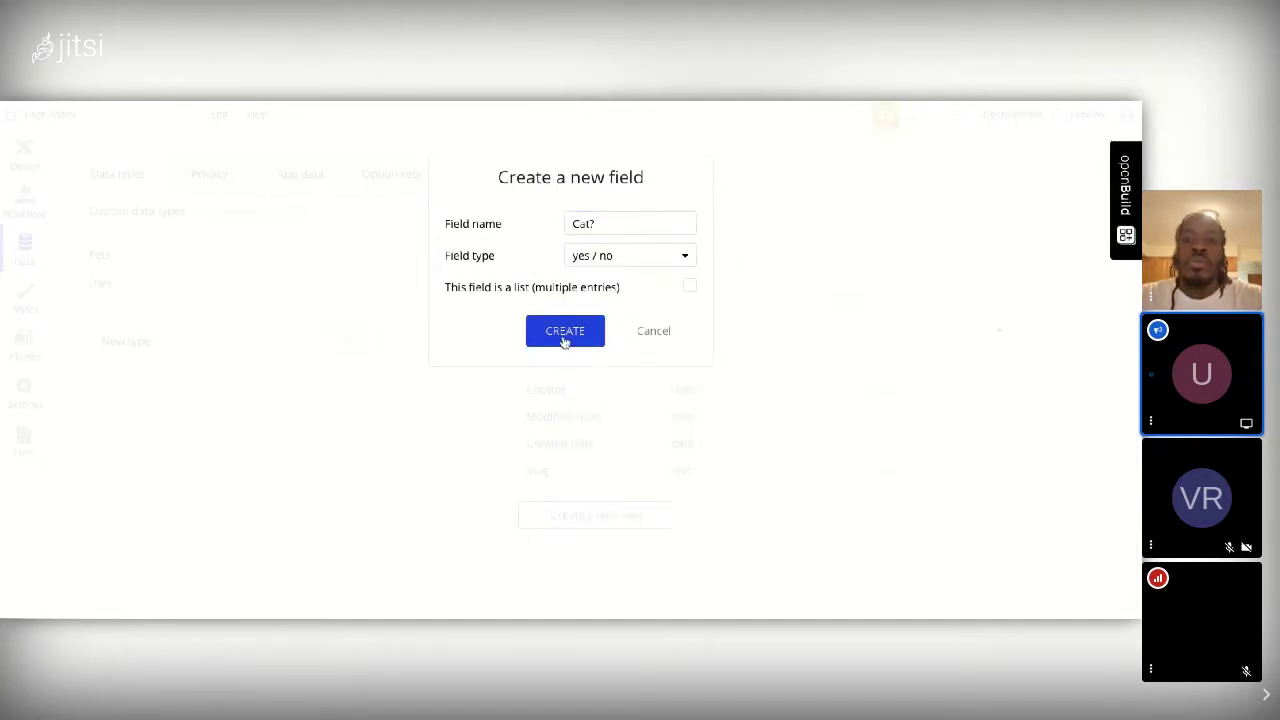
{"action": "left_click", "coordinate": [563, 337]}
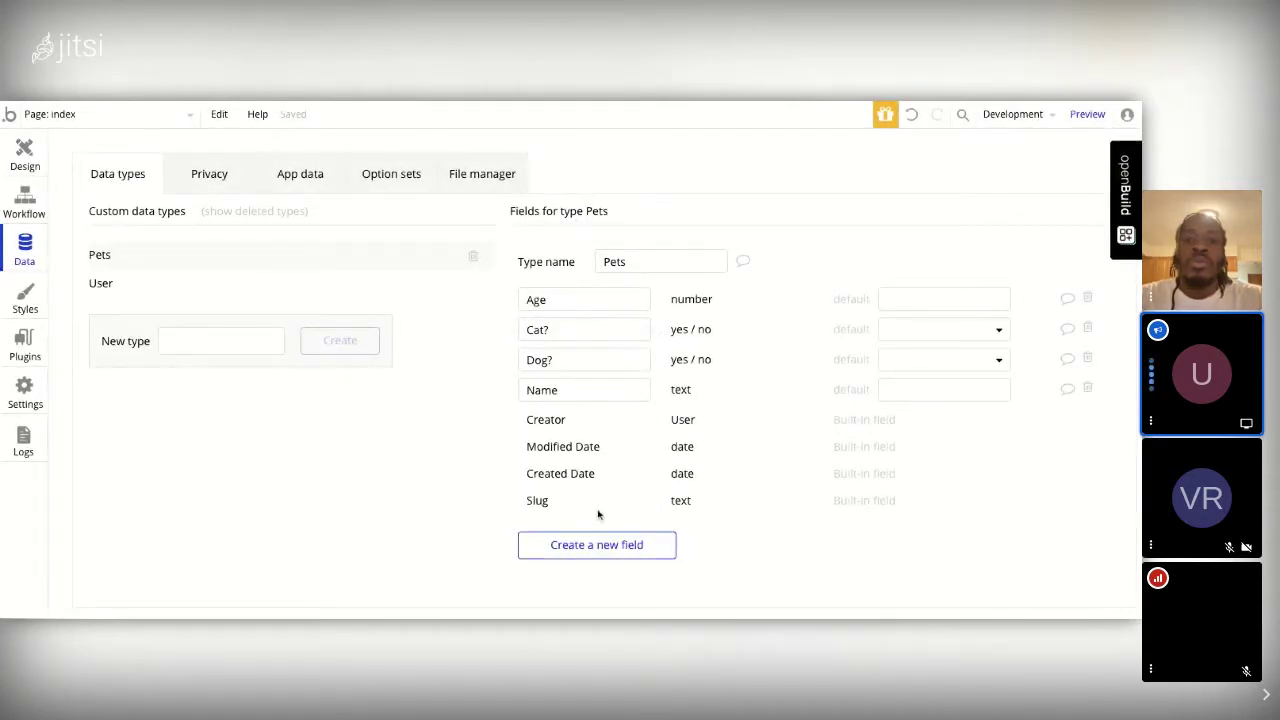
Step: Create an Owner field of type User on the Pets type
{"action": "left_click", "coordinate": [601, 548]}
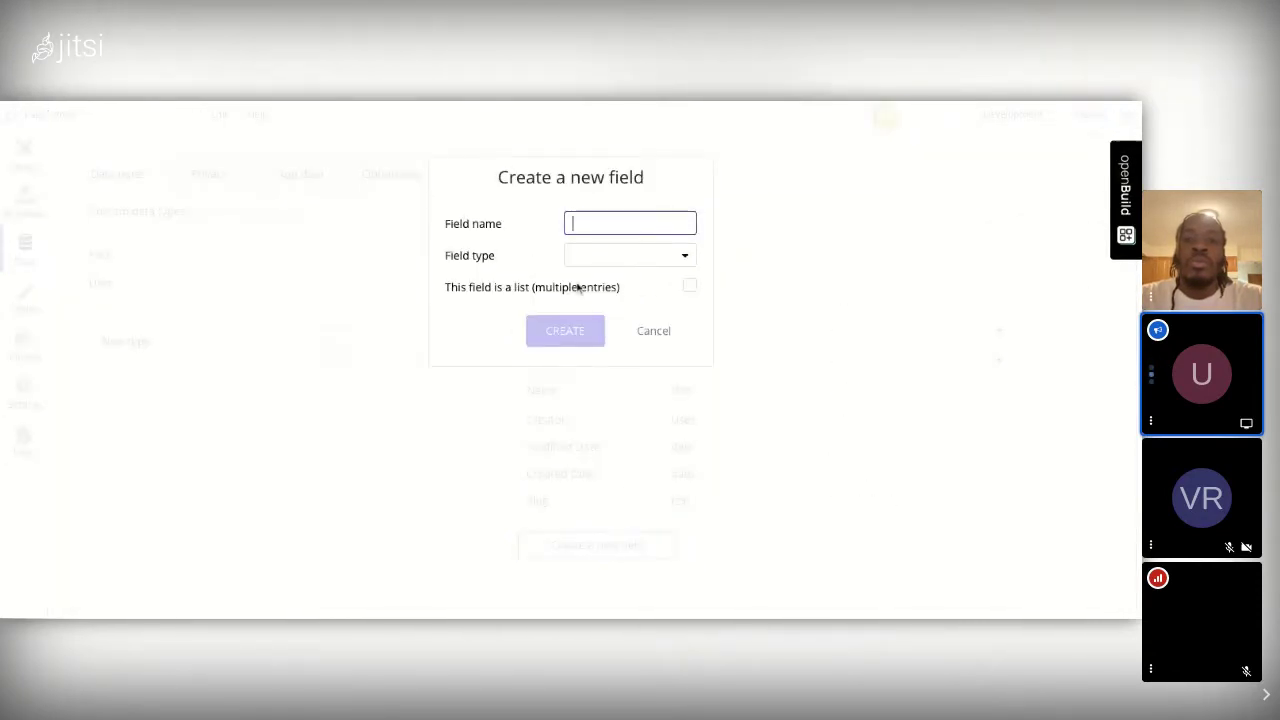
{"action": "type", "text": "Owner"}
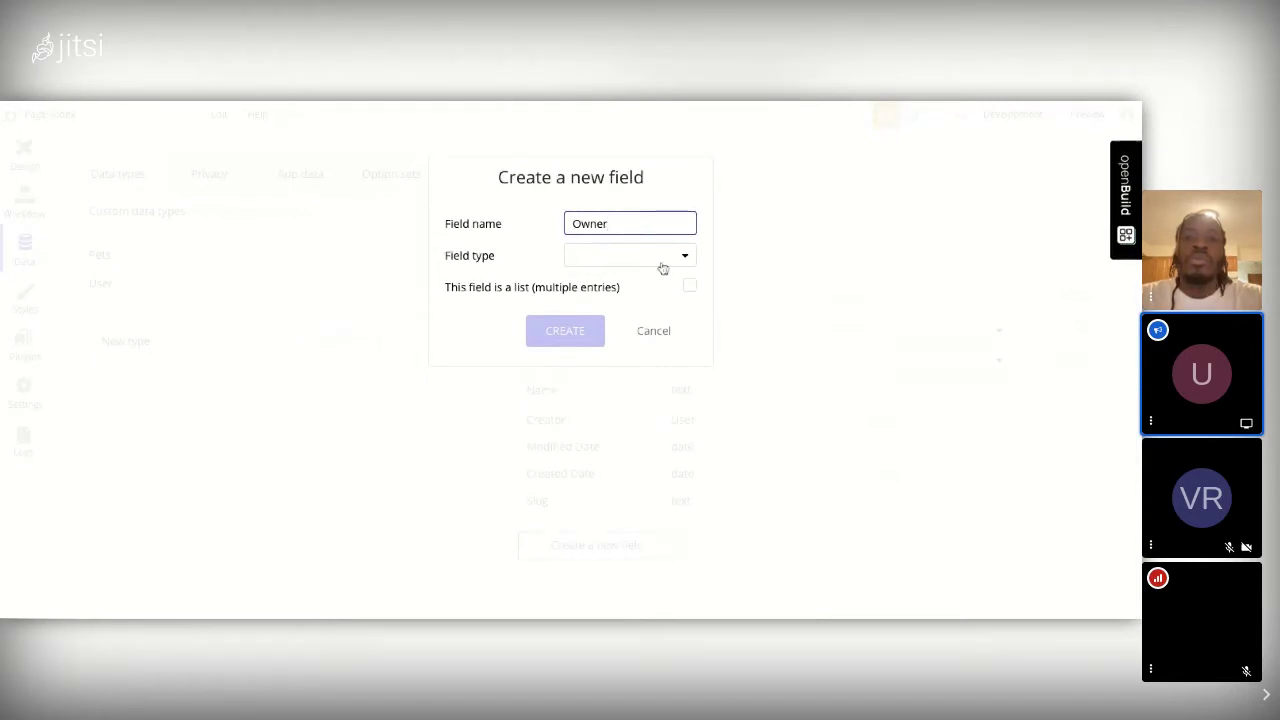
{"action": "left_click", "coordinate": [679, 261]}
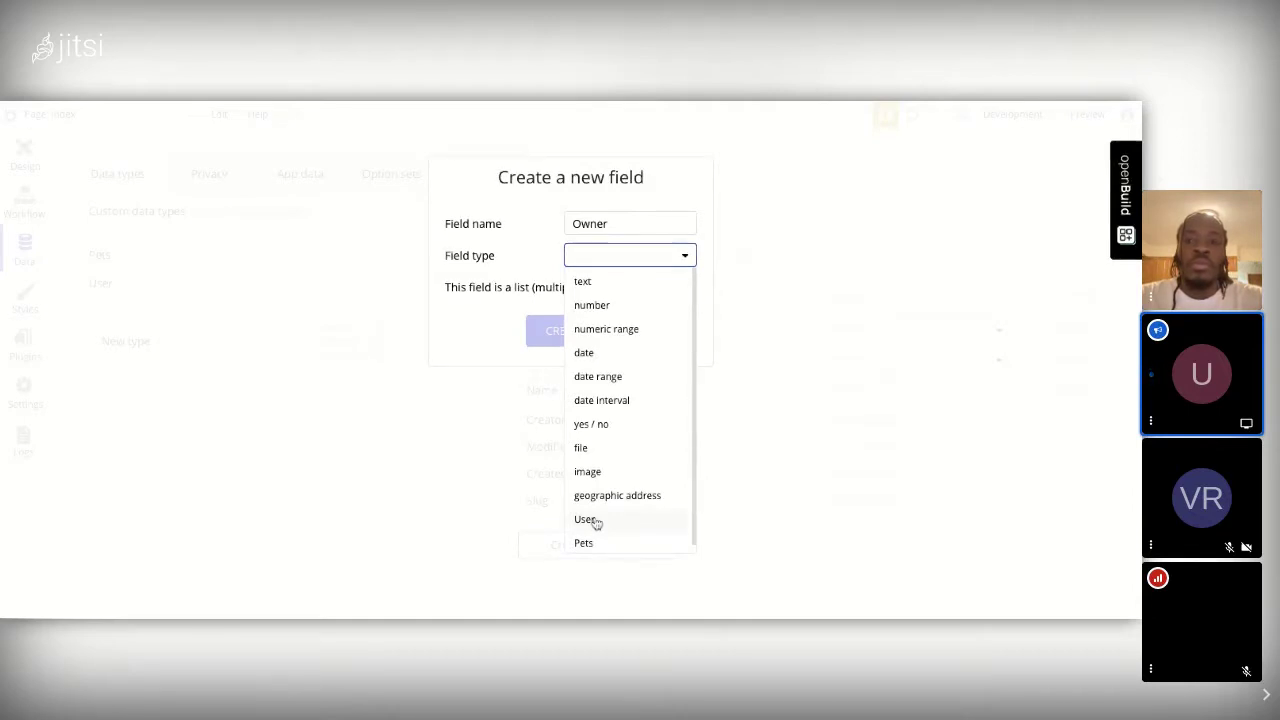
{"action": "left_click", "coordinate": [594, 521]}
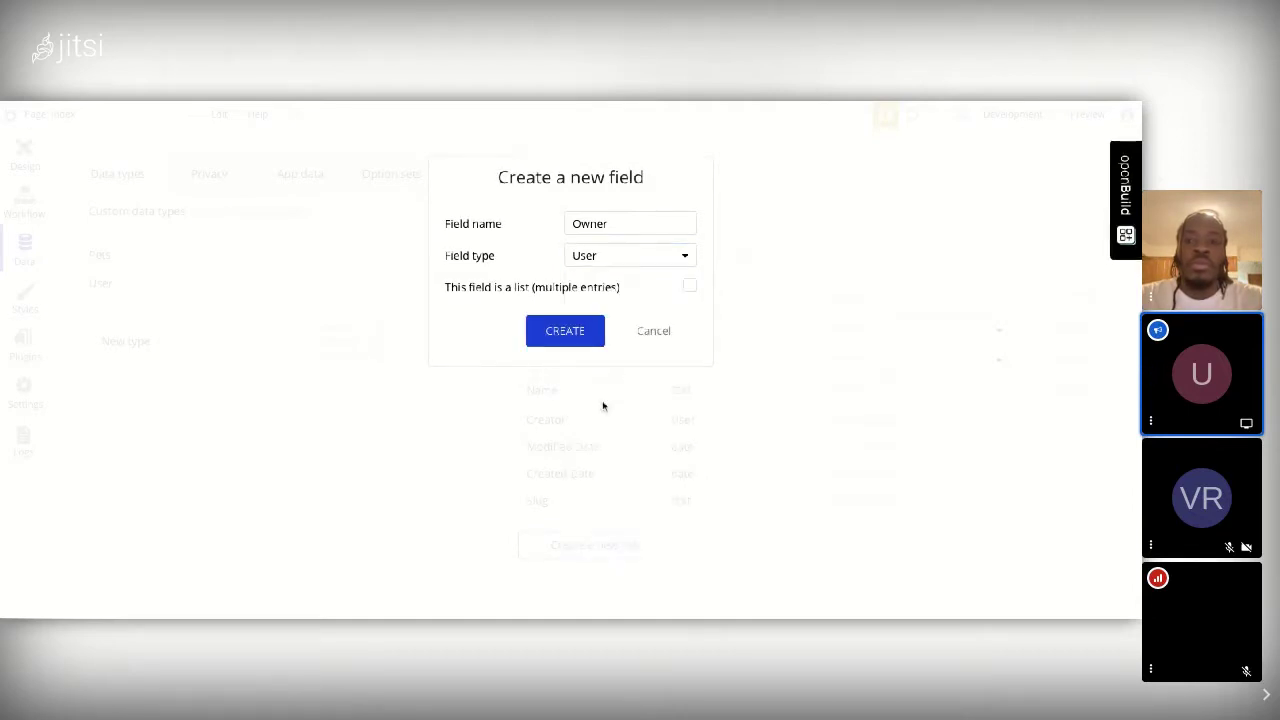
{"action": "left_click", "coordinate": [578, 339]}
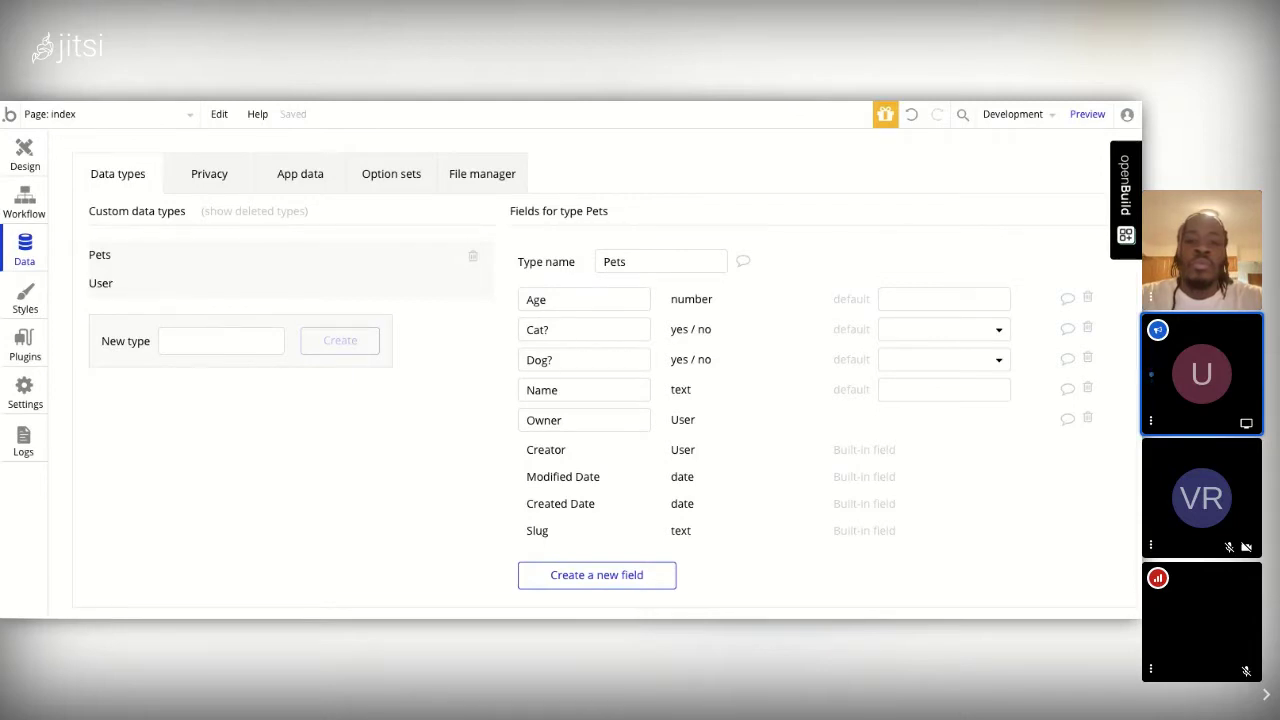
Step: Add a Pet field to the User type, set to Pets with multiple entries allowed
{"action": "left_click", "coordinate": [100, 283]}
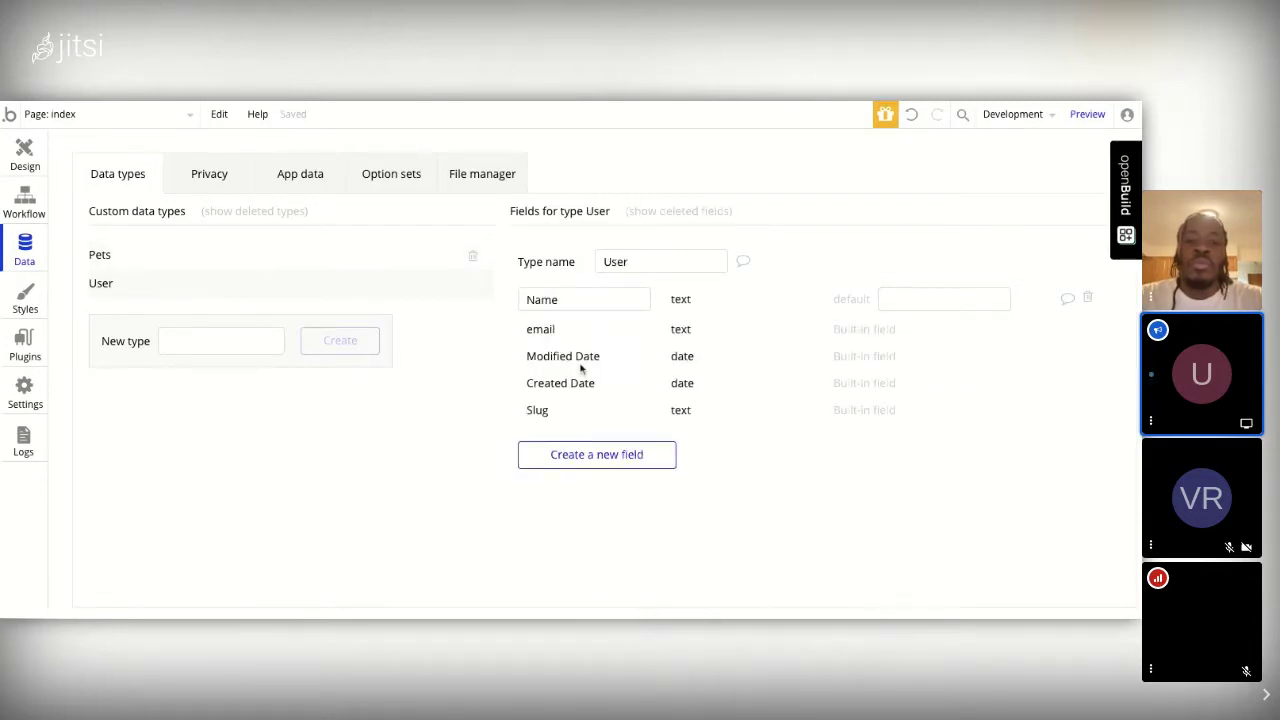
{"action": "left_click", "coordinate": [629, 457]}
{"action": "type", "text": "Pet"}
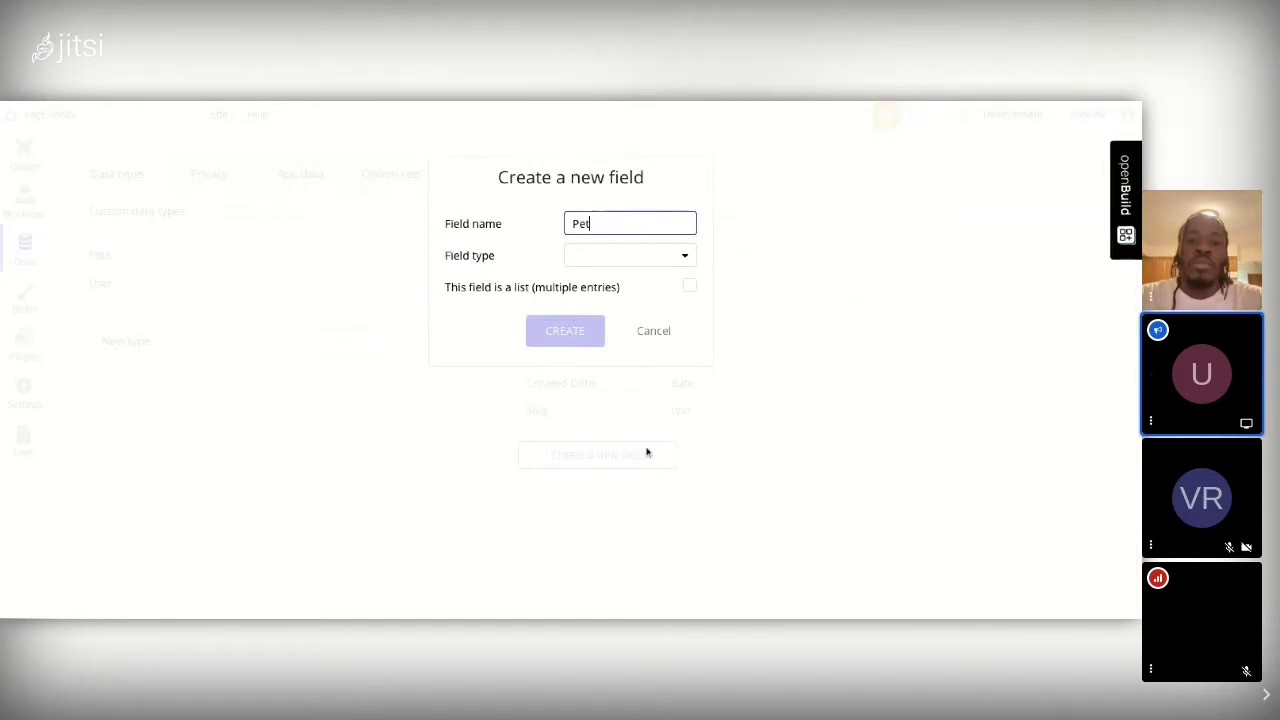
{"action": "left_click", "coordinate": [634, 262]}
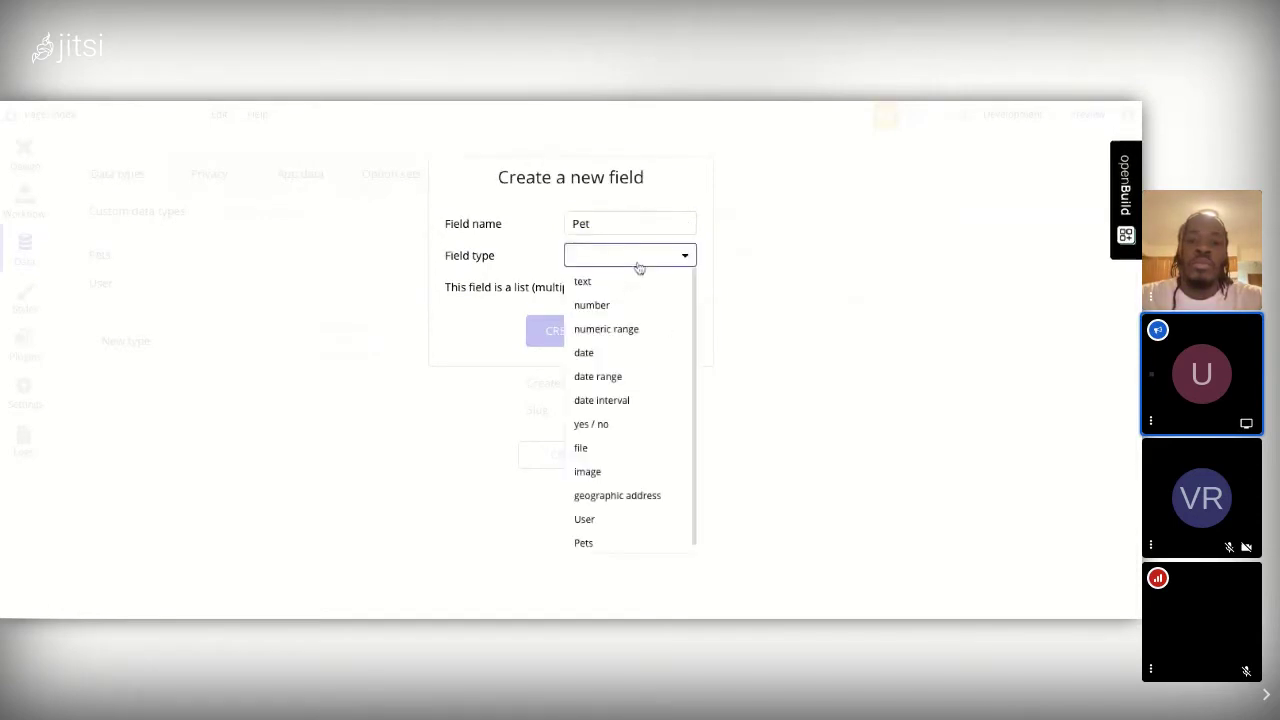
{"action": "left_click", "coordinate": [589, 543]}
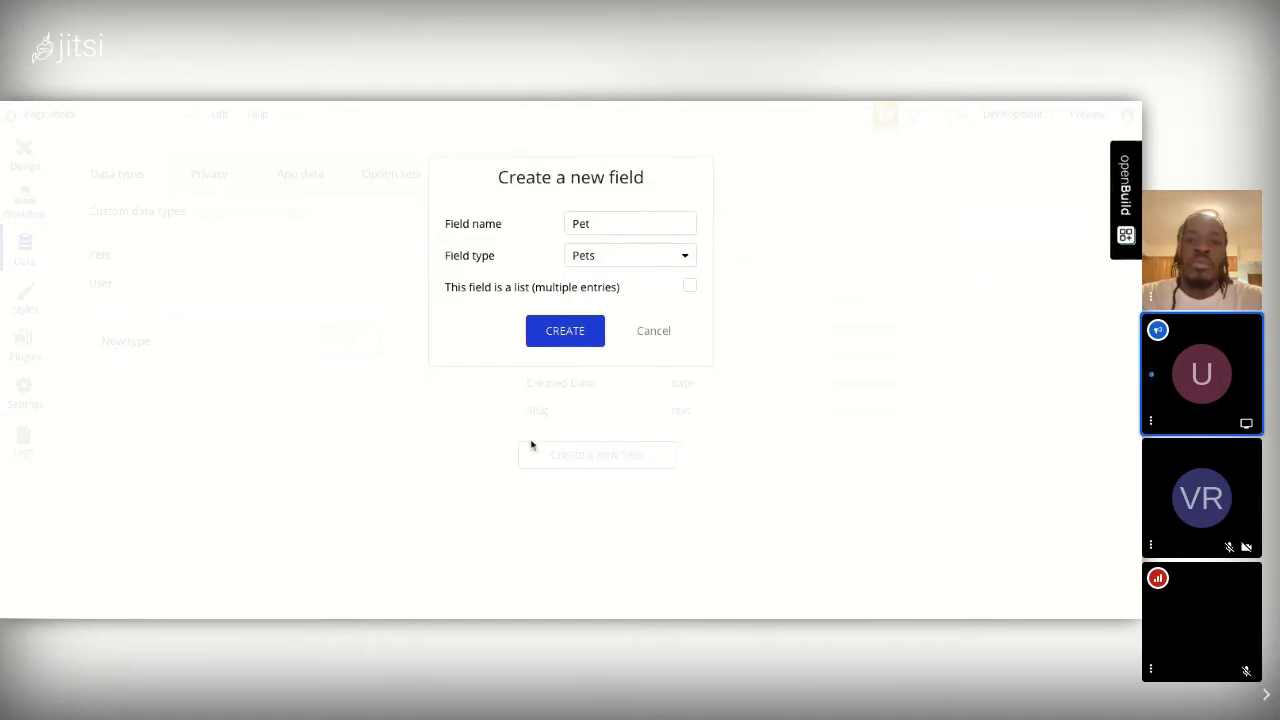
{"action": "left_click", "coordinate": [689, 288]}
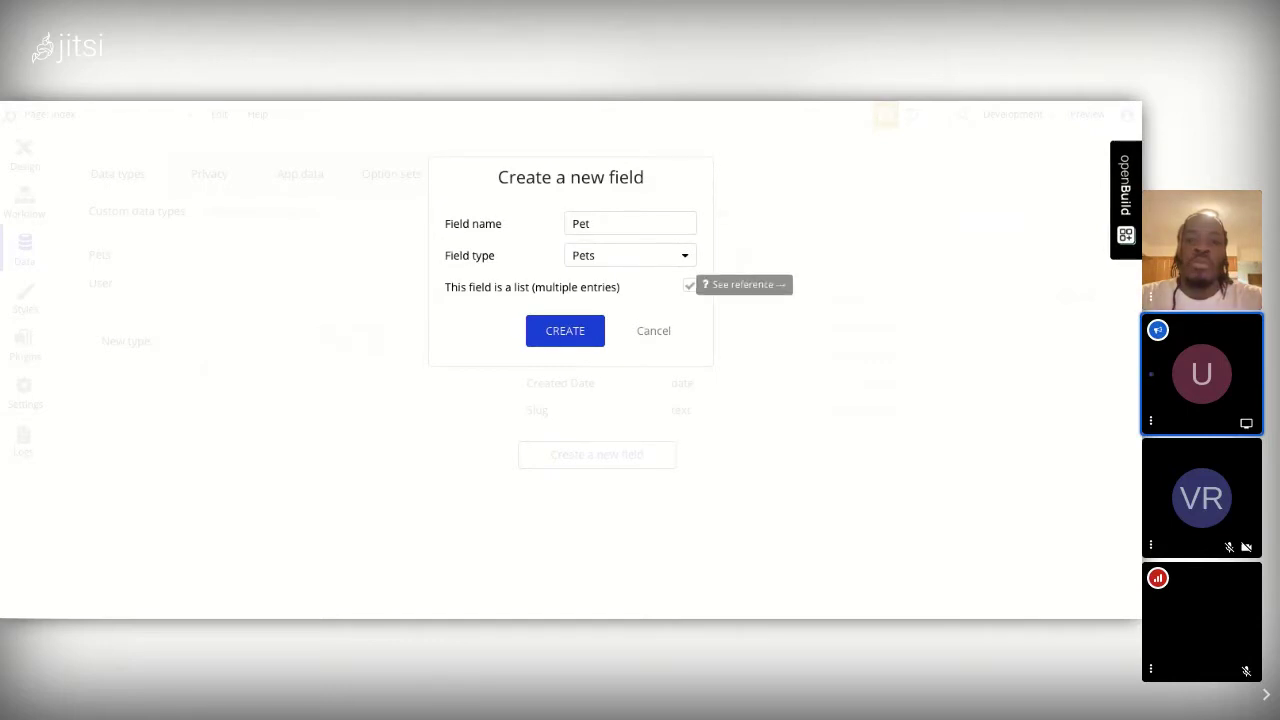
{"action": "left_click", "coordinate": [540, 332]}
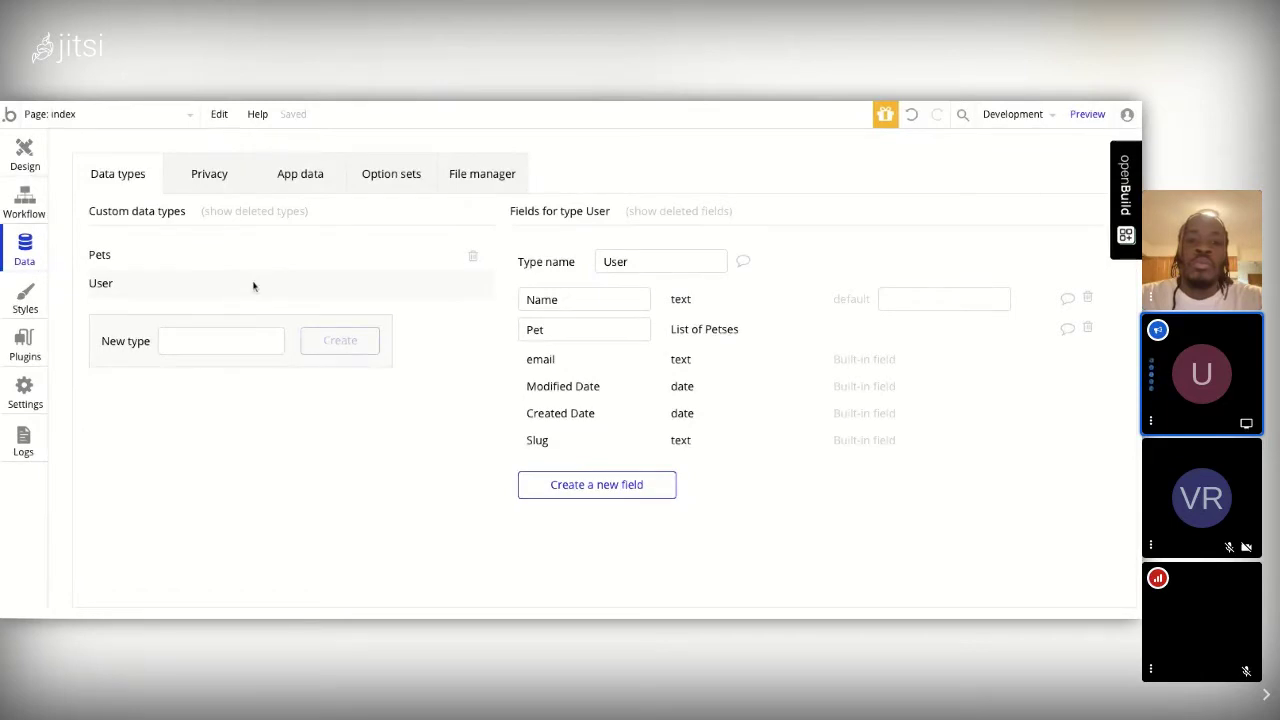
Step: Rename the Pets type to 'Pet' and switch to the App data records page
{"action": "left_click", "coordinate": [107, 254]}
{"action": "left_click", "coordinate": [688, 260]}
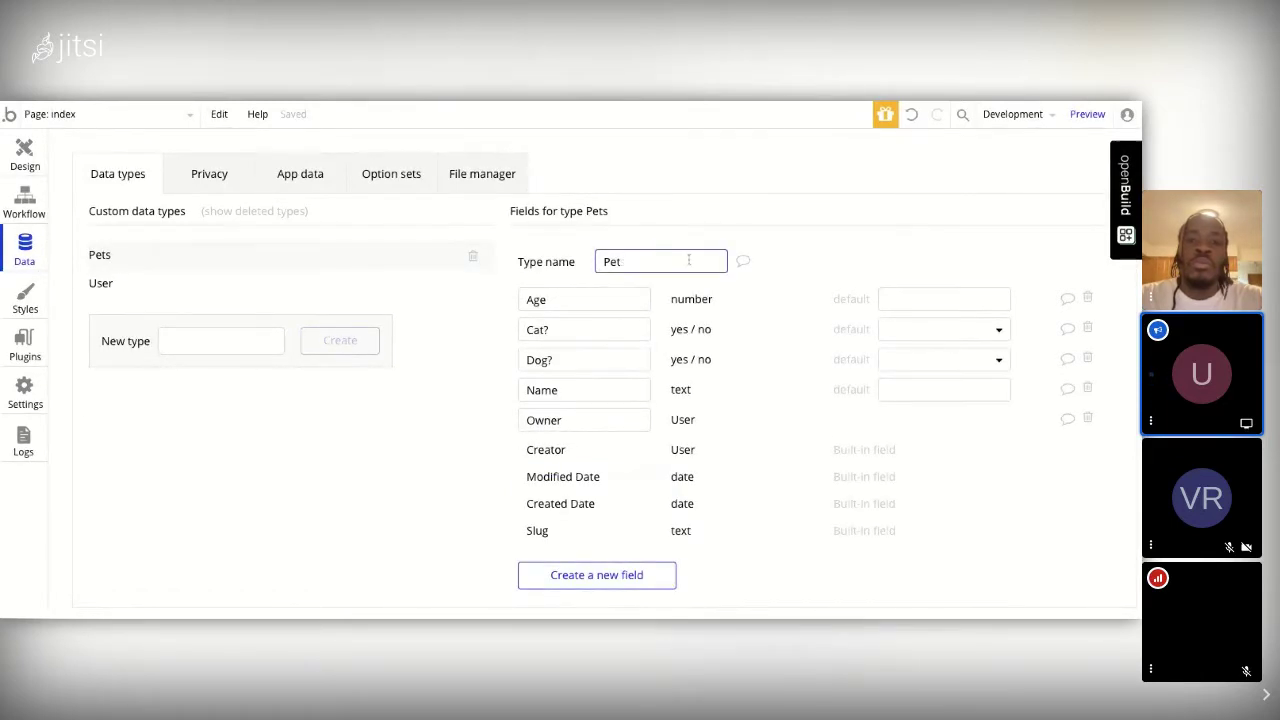
{"action": "left_click", "coordinate": [773, 453]}
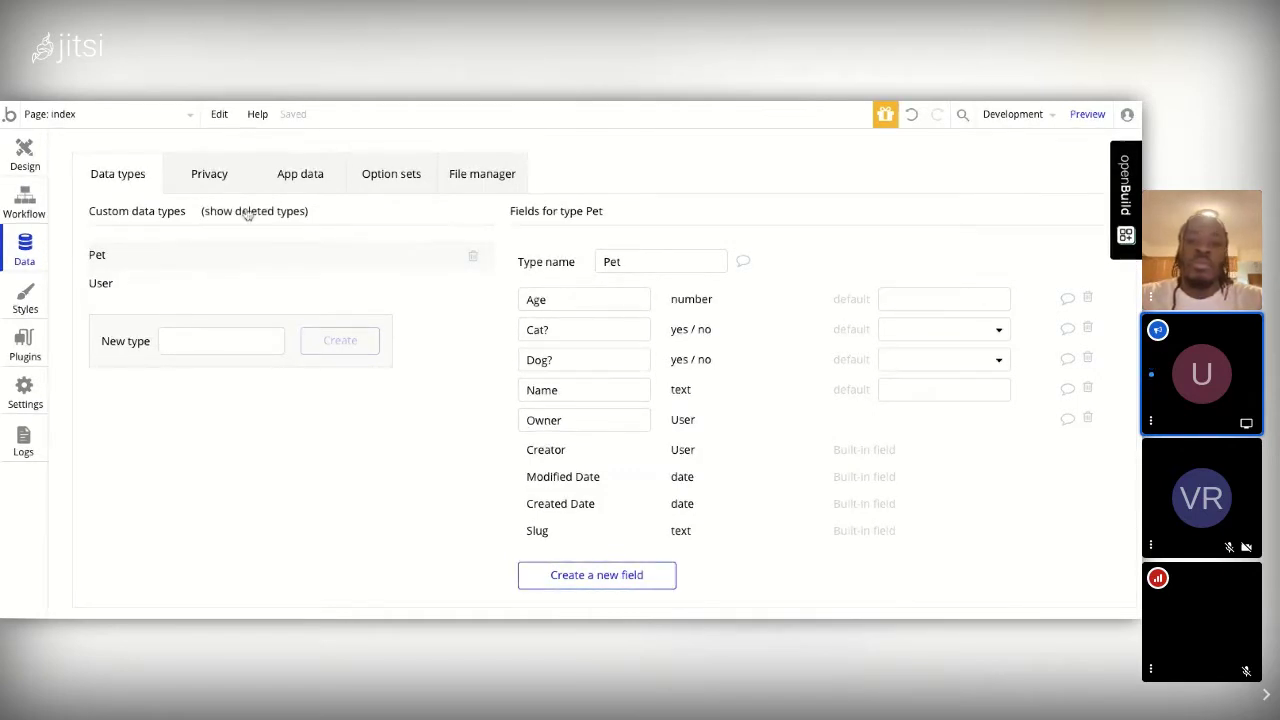
{"action": "left_click", "coordinate": [300, 176]}
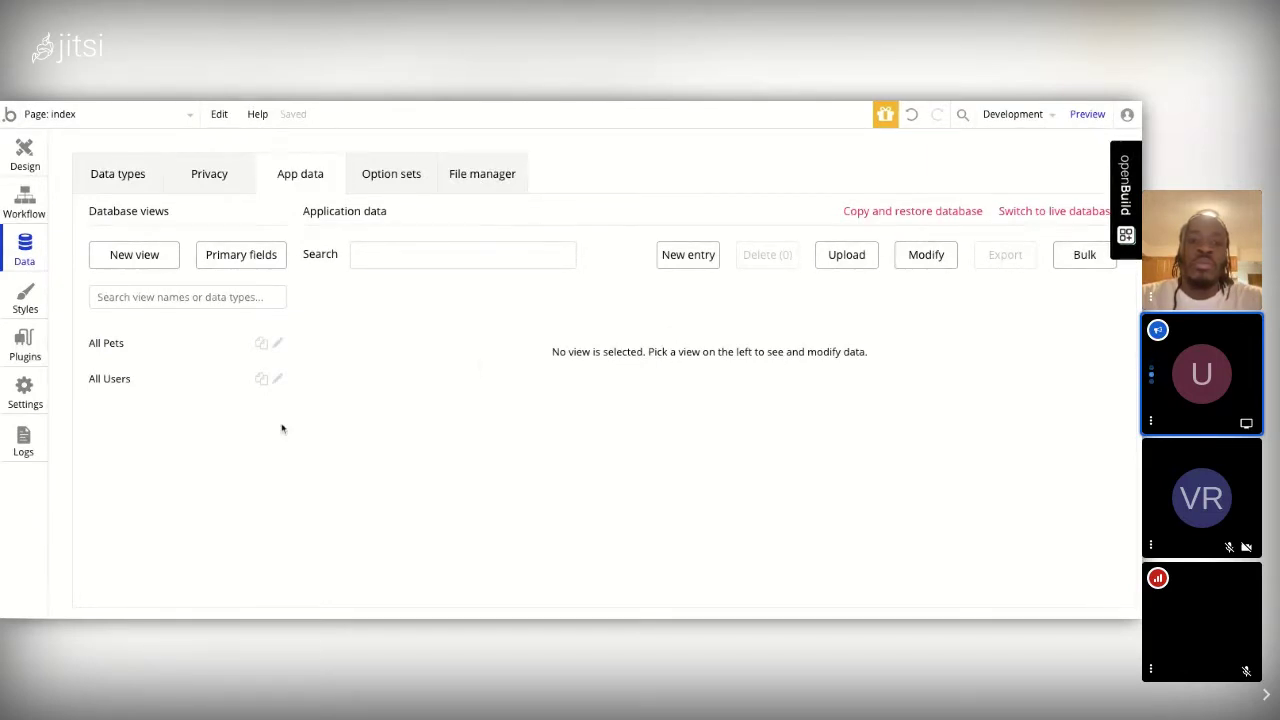
Step: Create a User record with the user's name and e-mail address, then show All Pets
{"action": "left_click", "coordinate": [123, 383]}
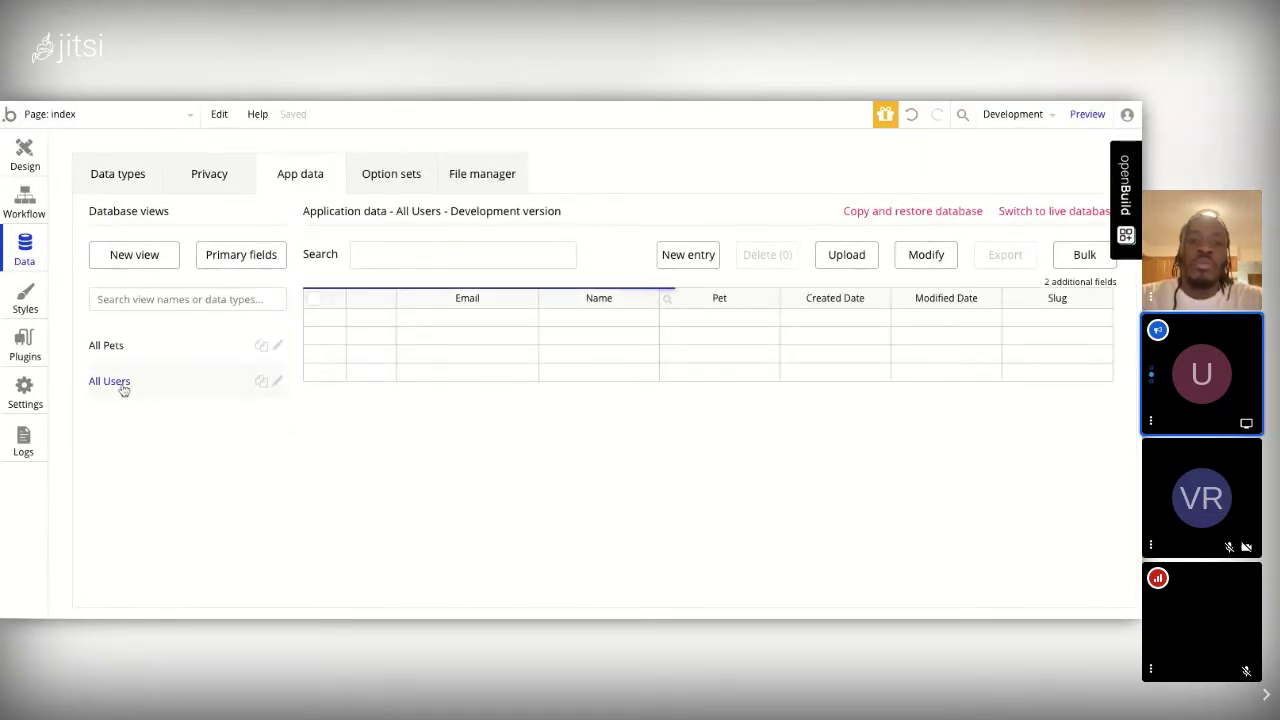
{"action": "left_click", "coordinate": [678, 261]}
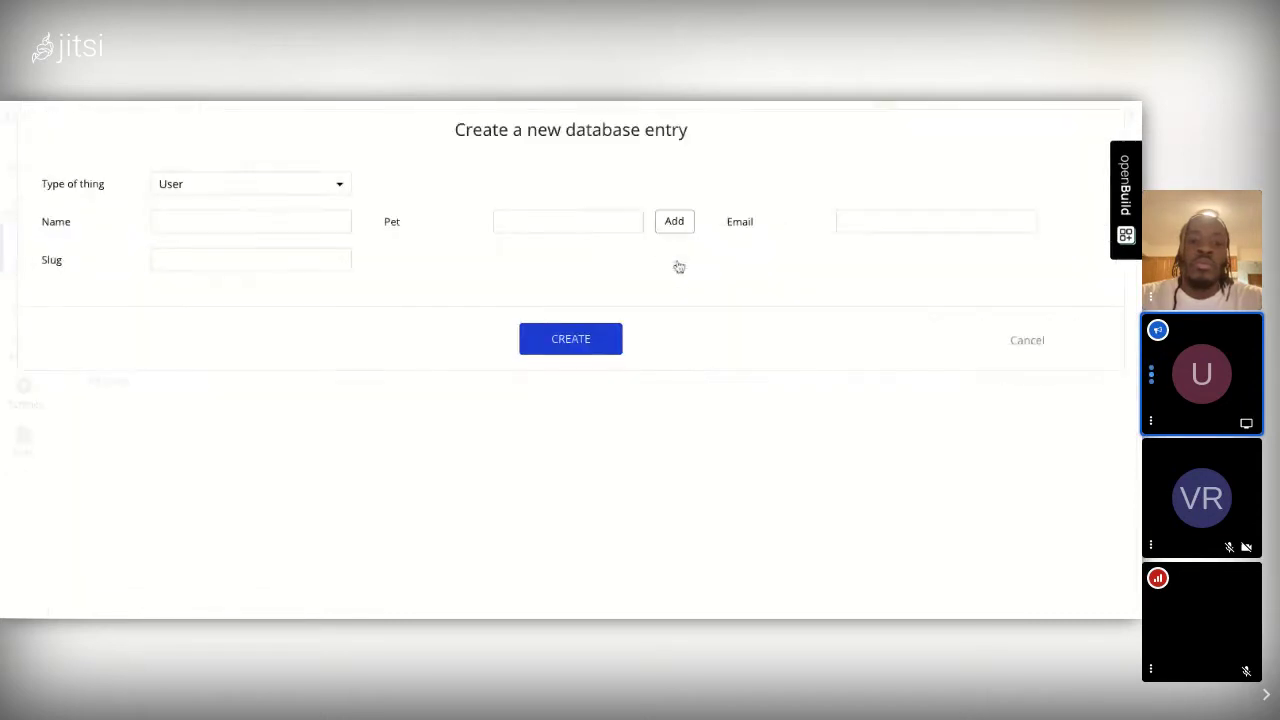
{"action": "left_click", "coordinate": [200, 220]}
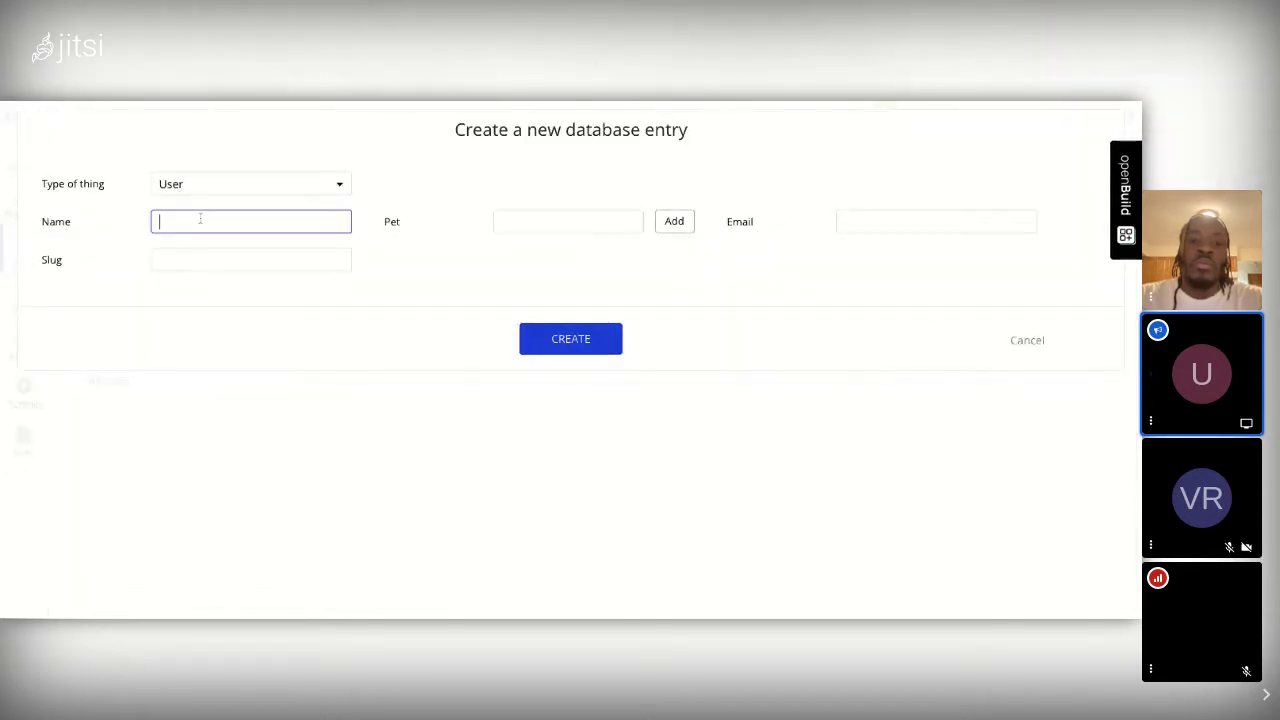
{"action": "type", "text": "Uri"}
{"action": "left_click", "coordinate": [358, 237]}
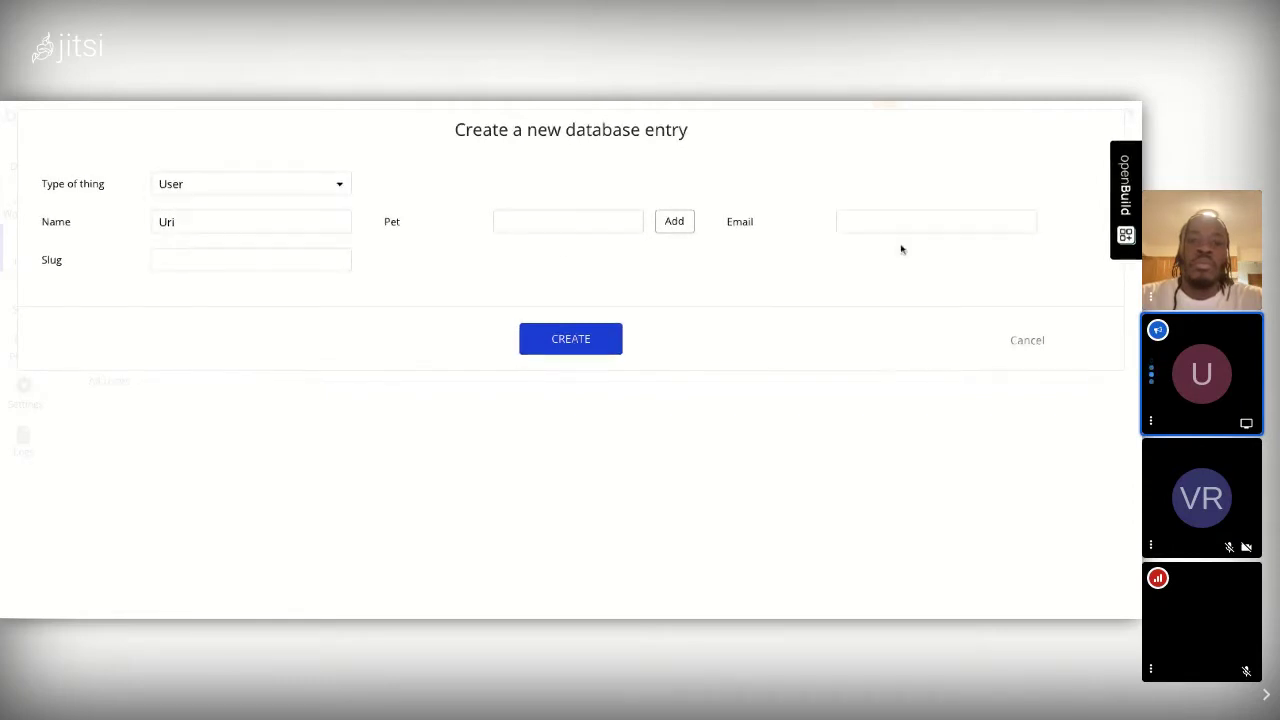
{"action": "left_click", "coordinate": [868, 228]}
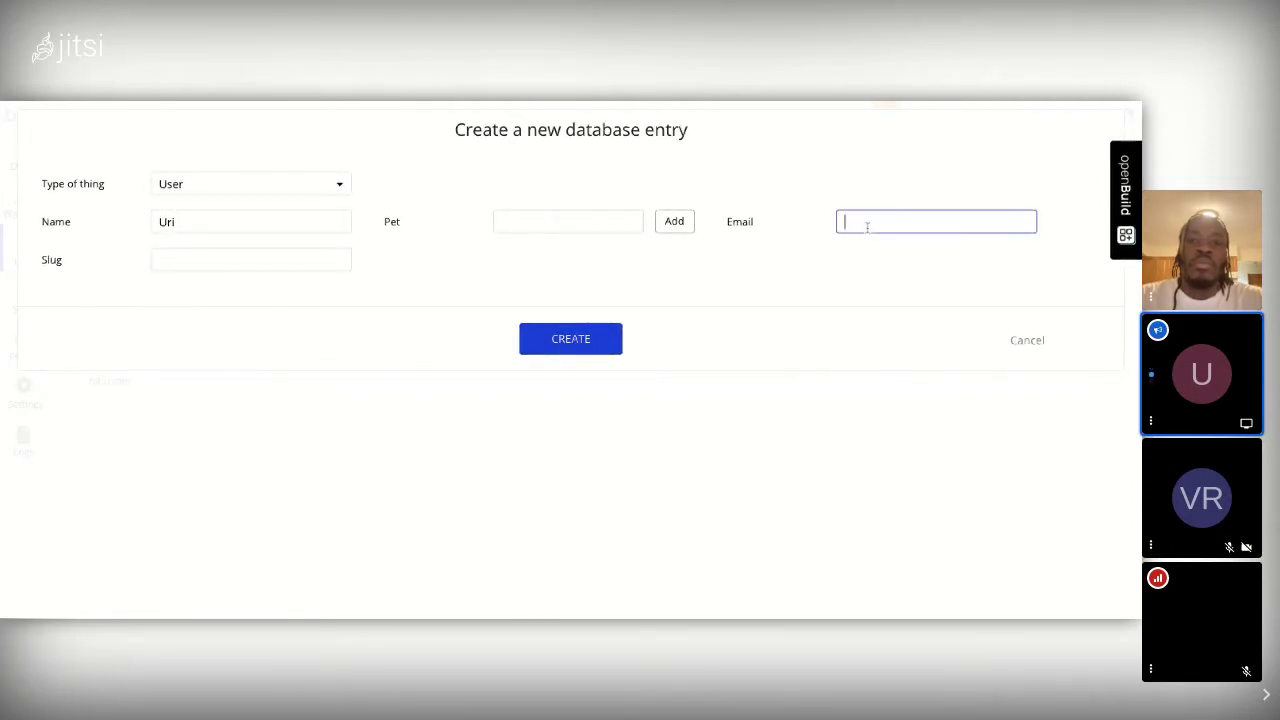
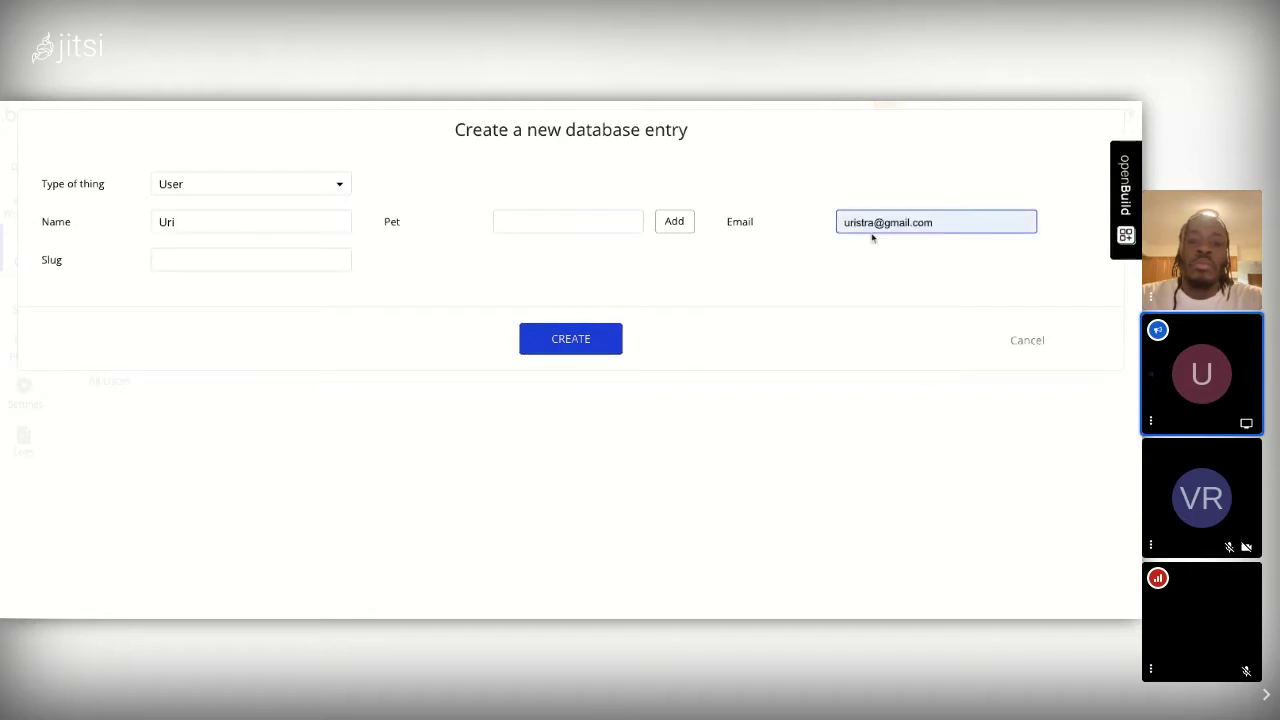
{"action": "left_click", "coordinate": [869, 265]}
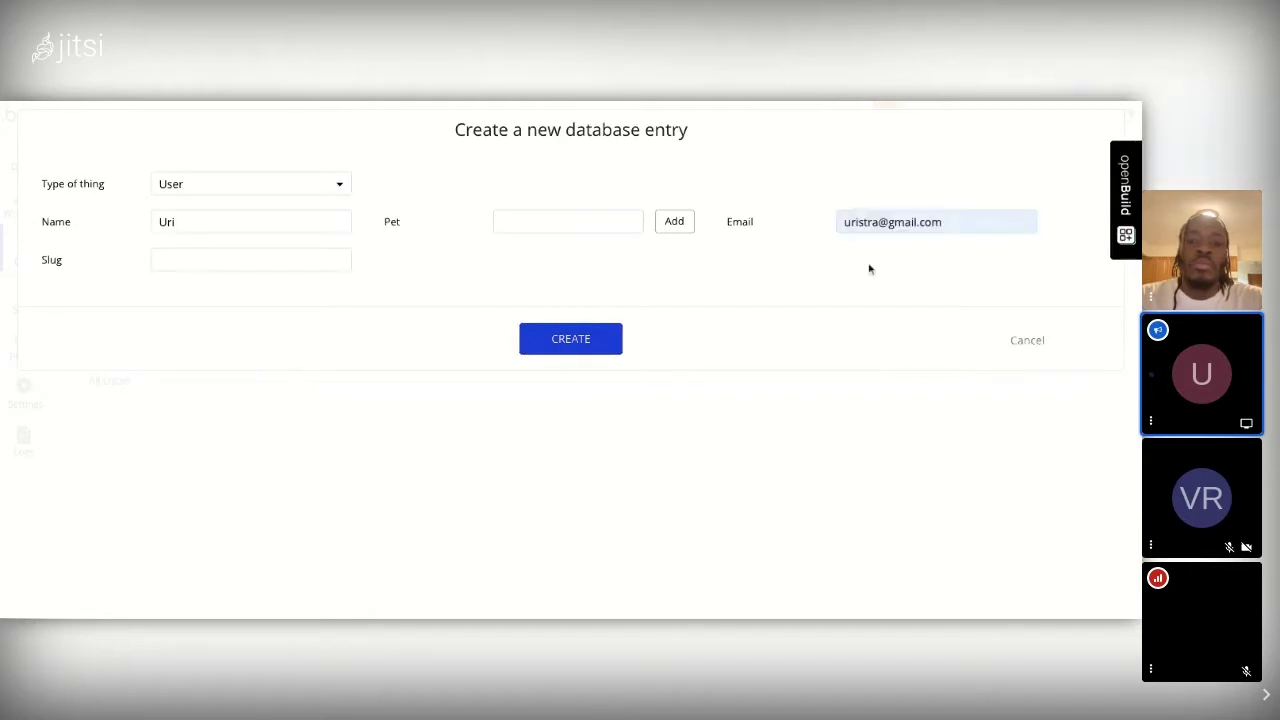
{"action": "left_click", "coordinate": [575, 341]}
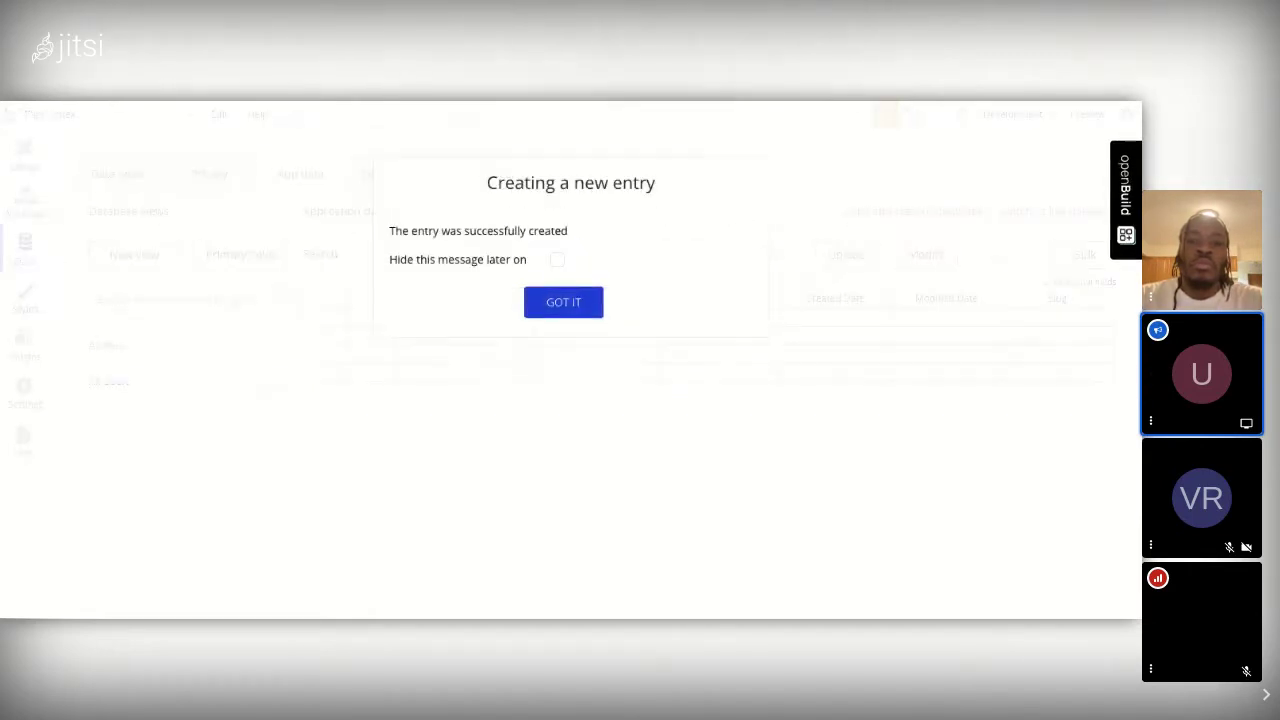
{"action": "left_click", "coordinate": [563, 302]}
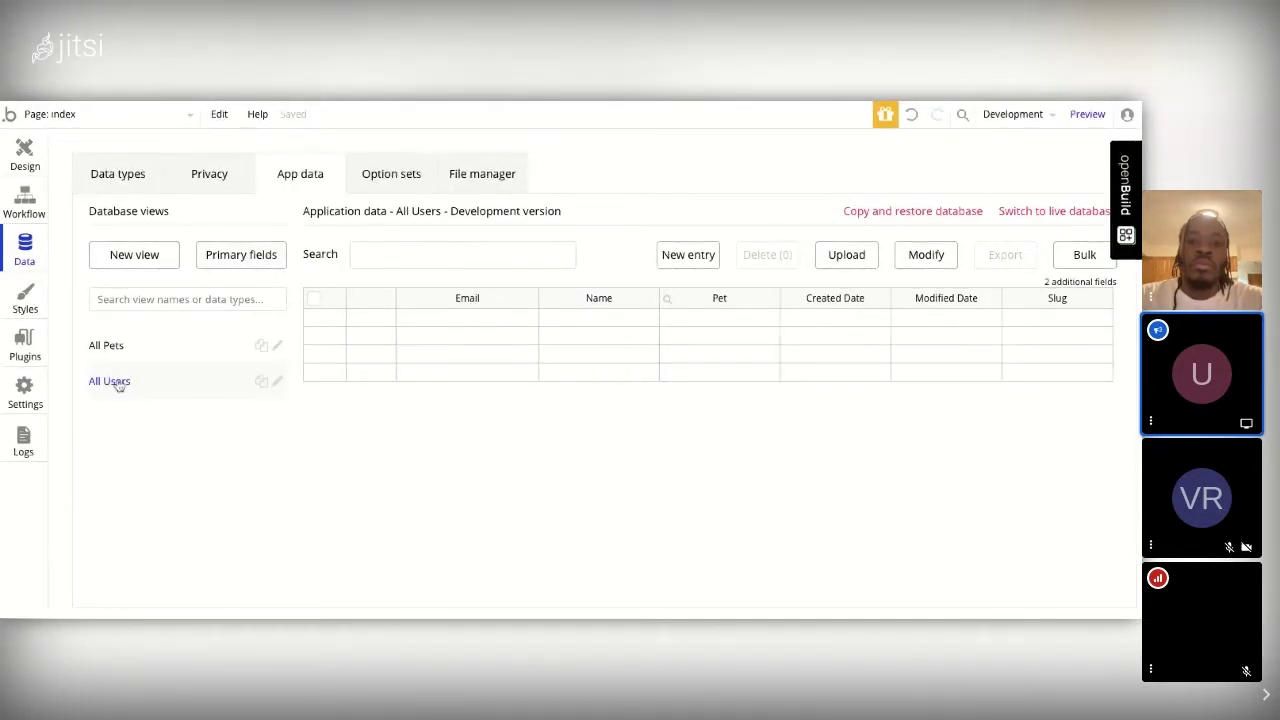
{"action": "left_click", "coordinate": [110, 346]}
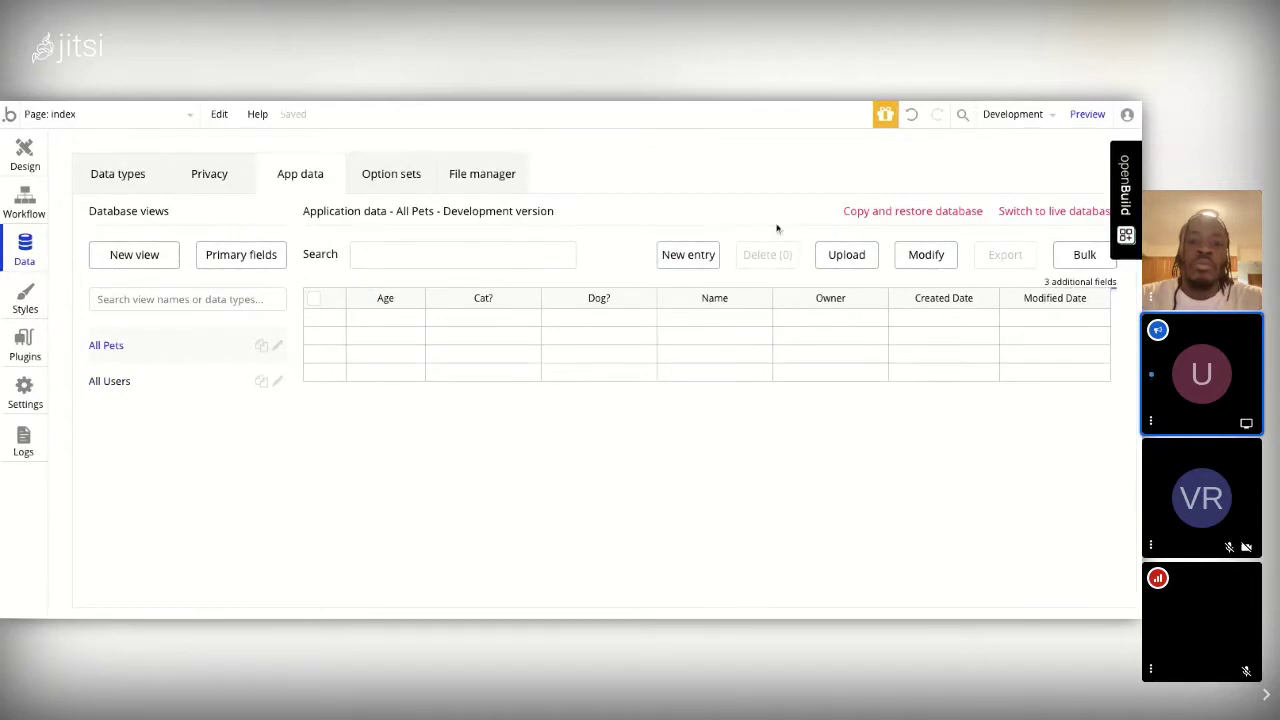
Step: Start a new Pet entry with Age 11, Cat? yes and Name 'Billie'
{"action": "left_click", "coordinate": [705, 257]}
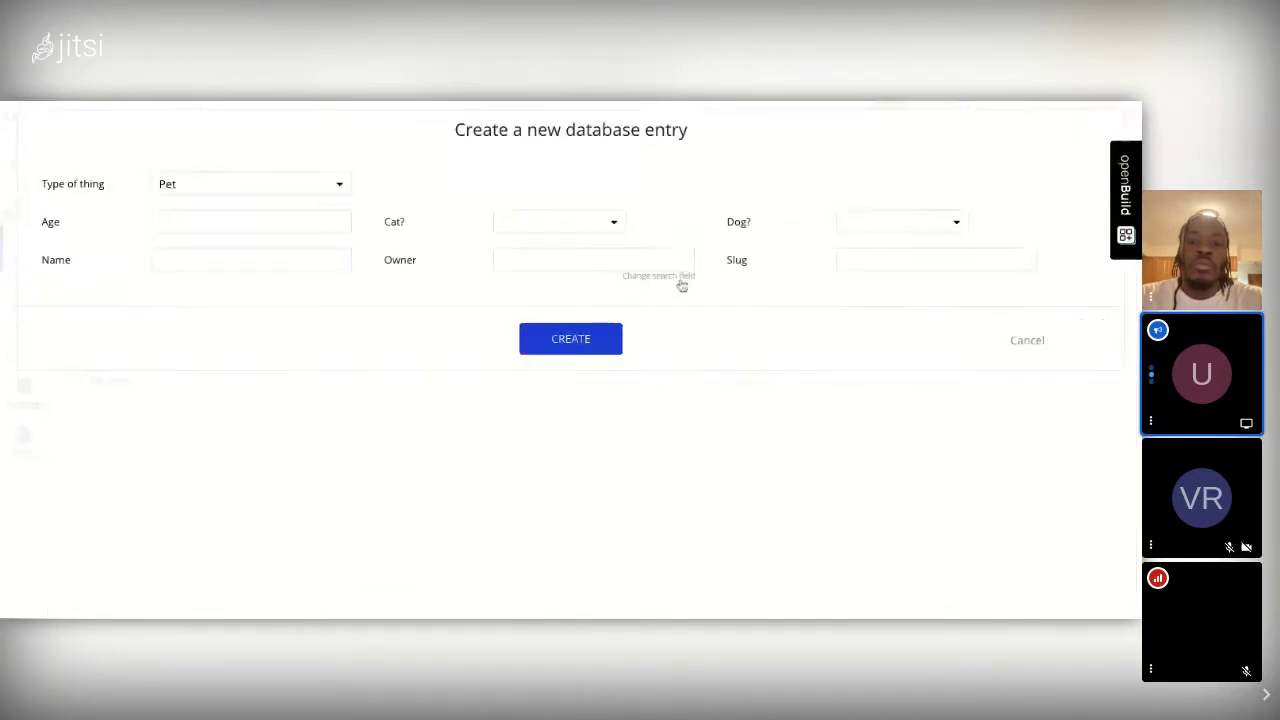
{"action": "left_click", "coordinate": [191, 224]}
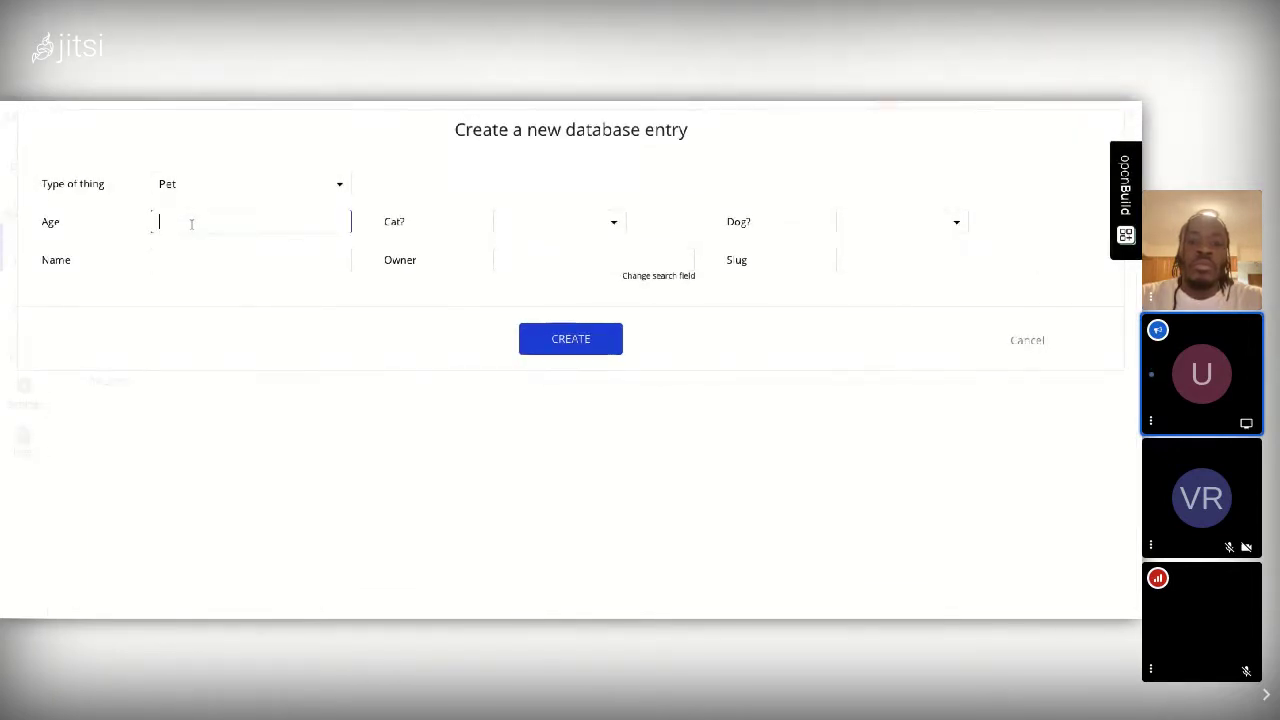
{"action": "type", "text": "11"}
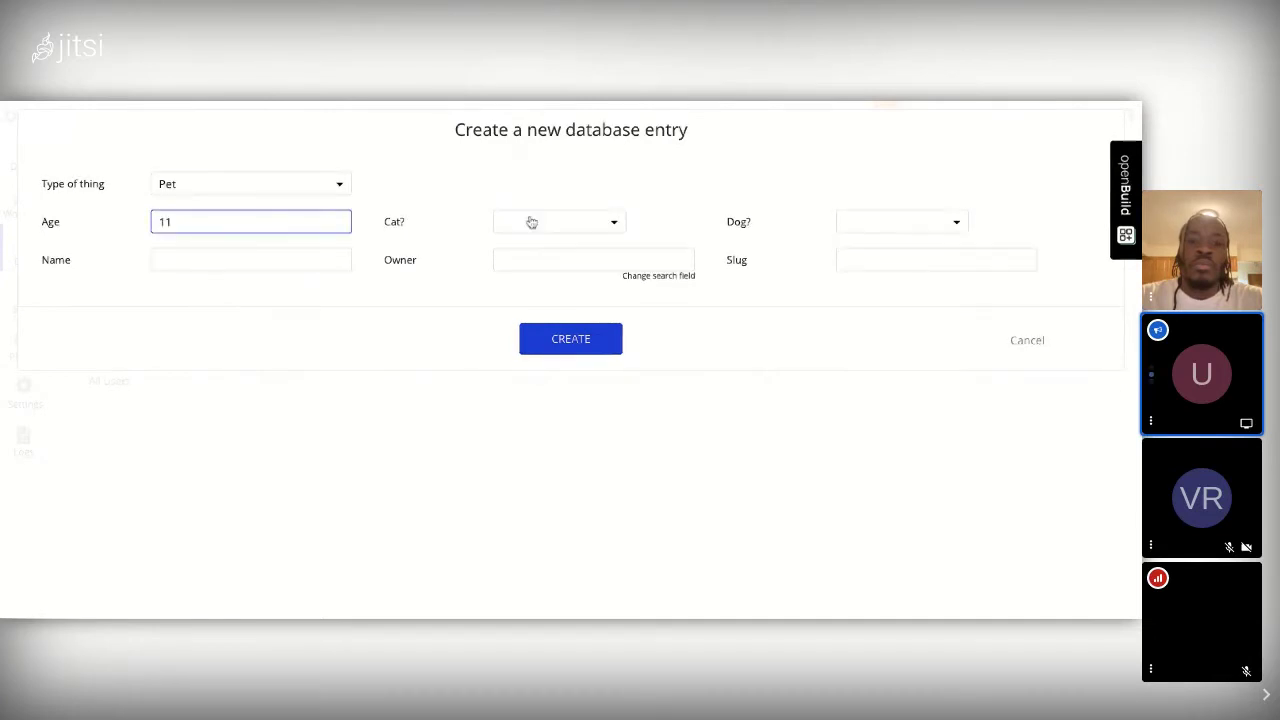
{"action": "left_click", "coordinate": [530, 221]}
{"action": "left_click", "coordinate": [512, 249]}
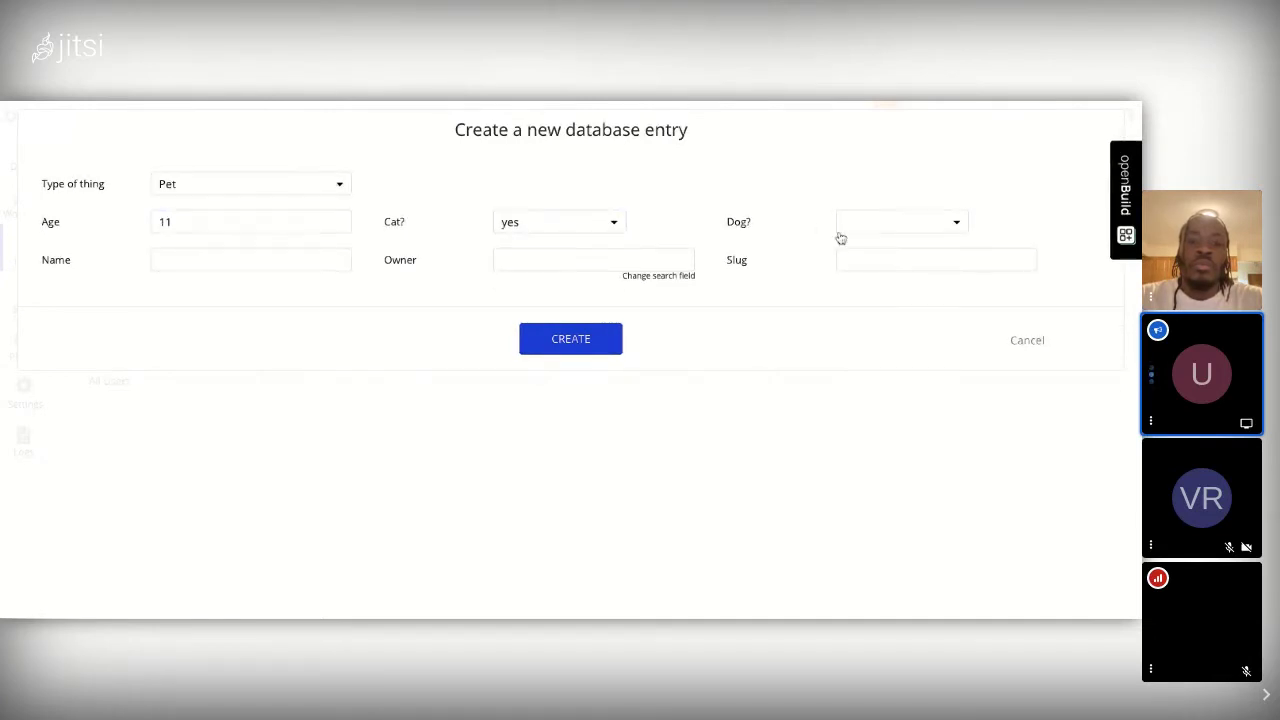
{"action": "left_click", "coordinate": [208, 266]}
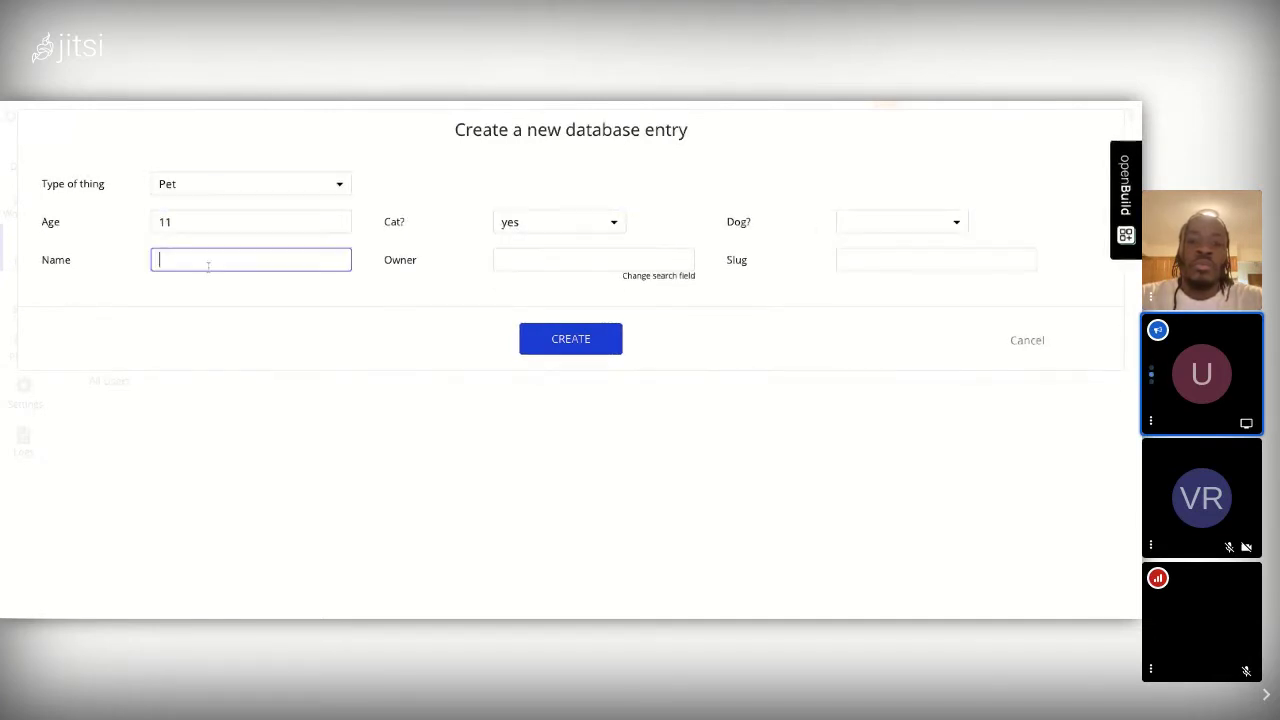
{"action": "type", "text": "Billie"}
Step: Leave the Owner field empty and create the Billie record
{"action": "left_click", "coordinate": [565, 260]}
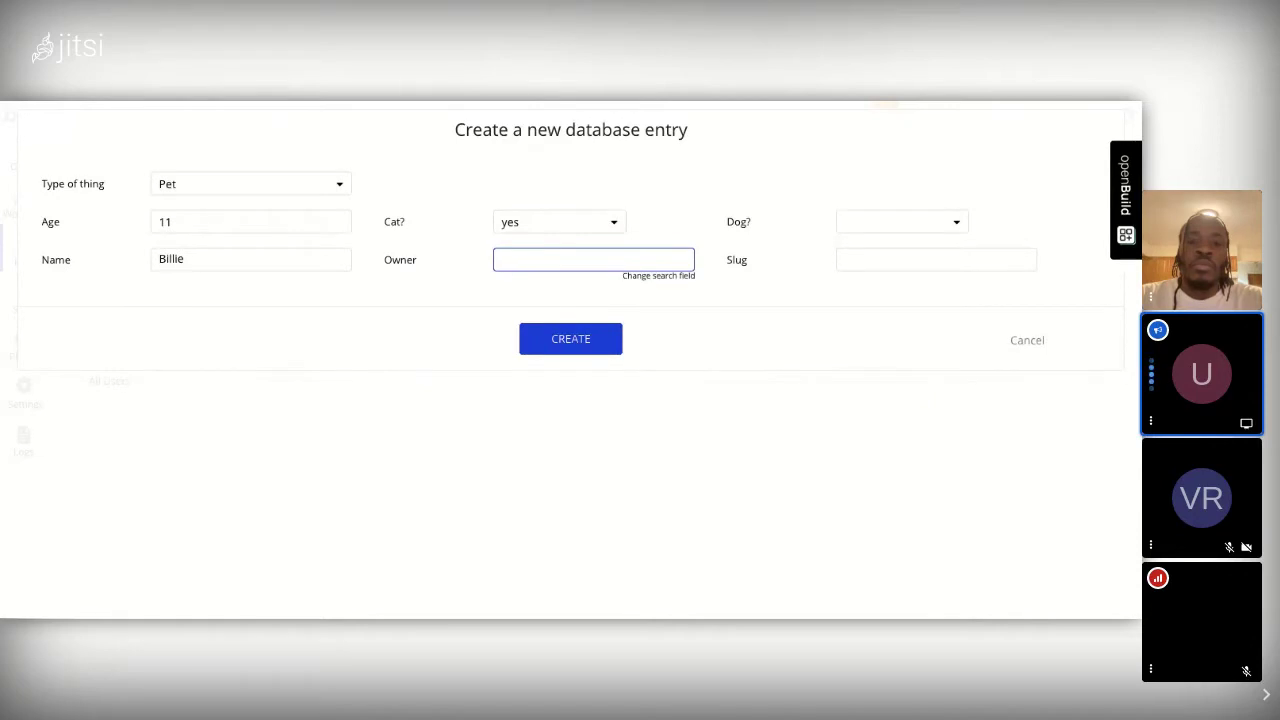
{"action": "type", "text": "Uri"}
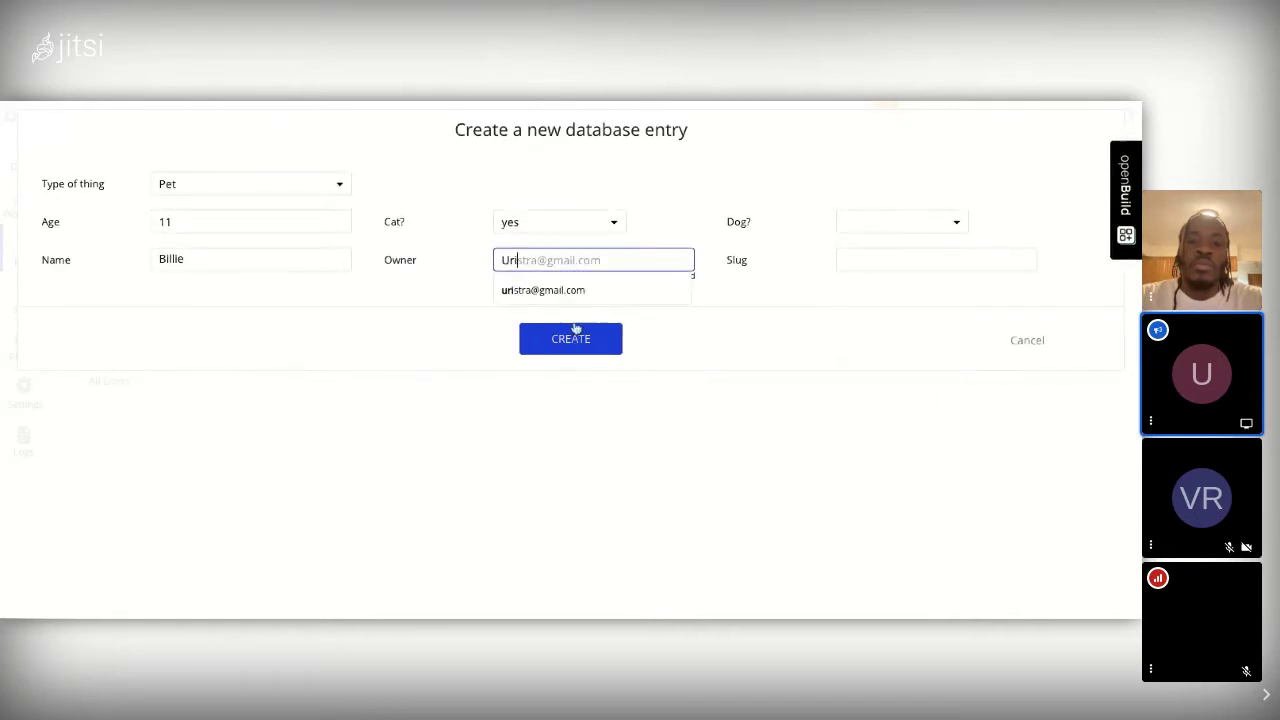
{"action": "key", "text": "BackSpace"}
{"action": "key", "text": "BackSpace"}
{"action": "key", "text": "BackSpace"}
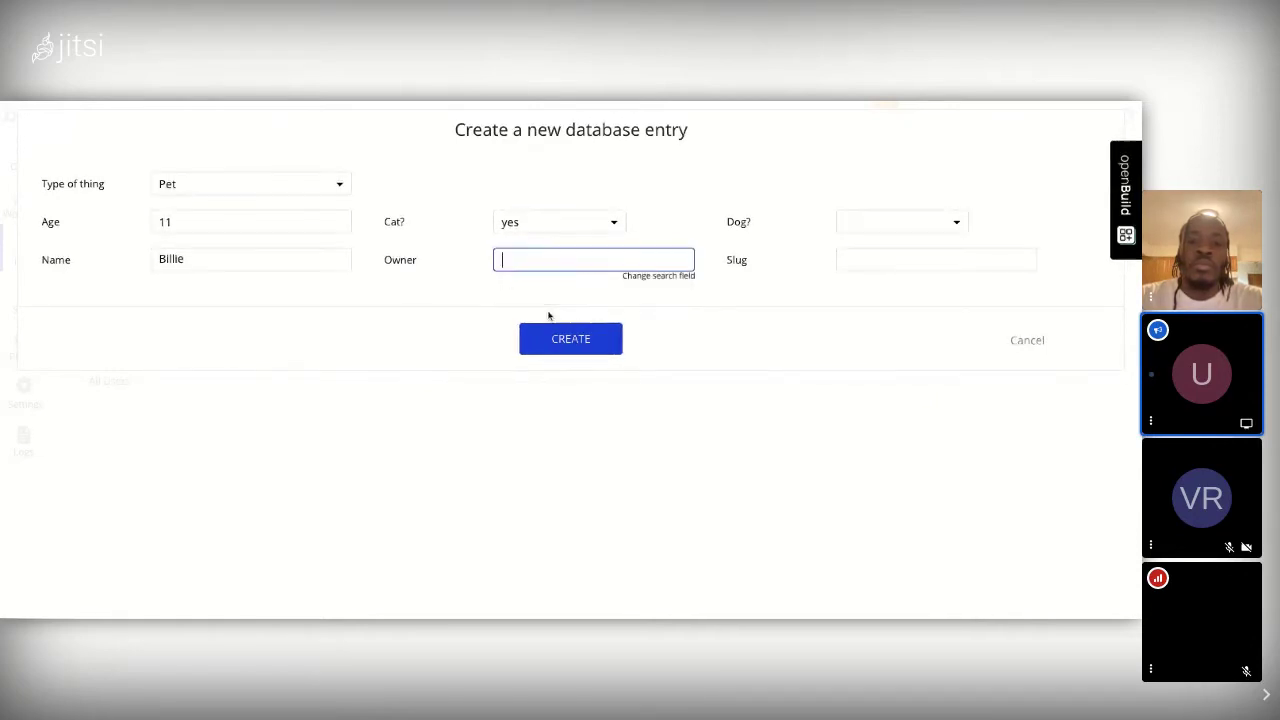
{"action": "type", "text": "Uri"}
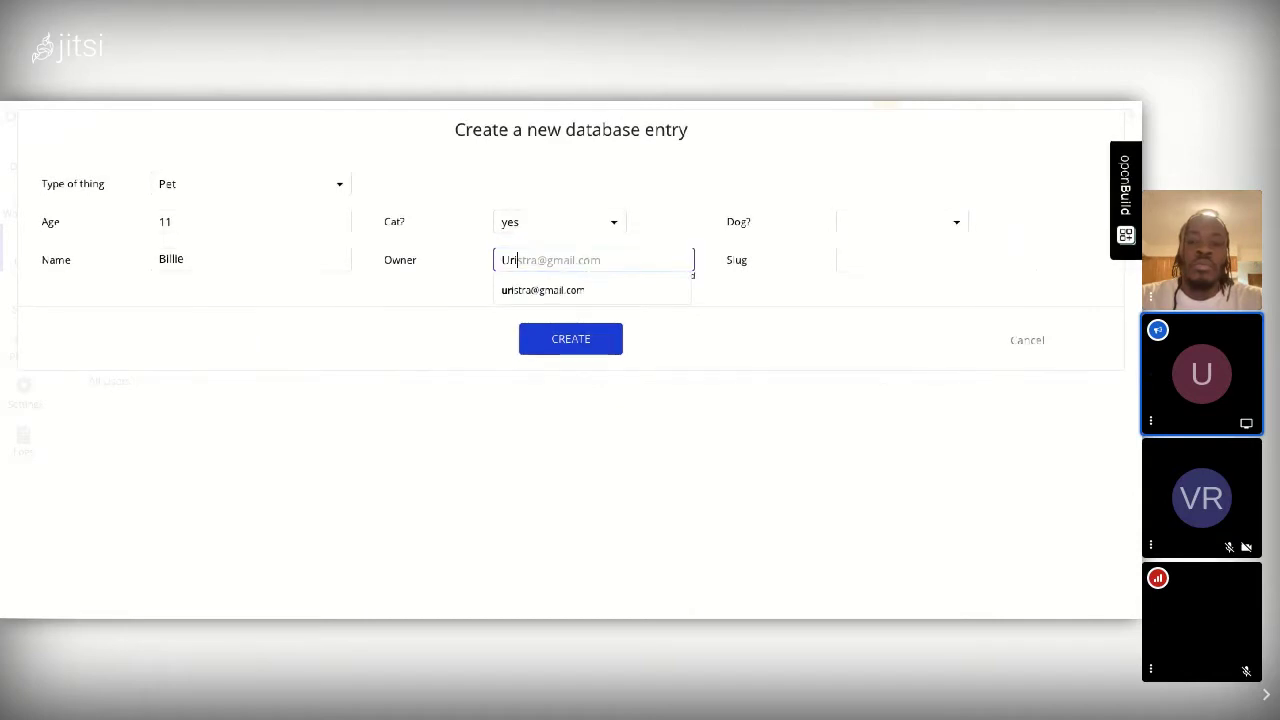
{"action": "key", "text": "BackSpace"}
{"action": "key", "text": "BackSpace"}
{"action": "key", "text": "BackSpace"}
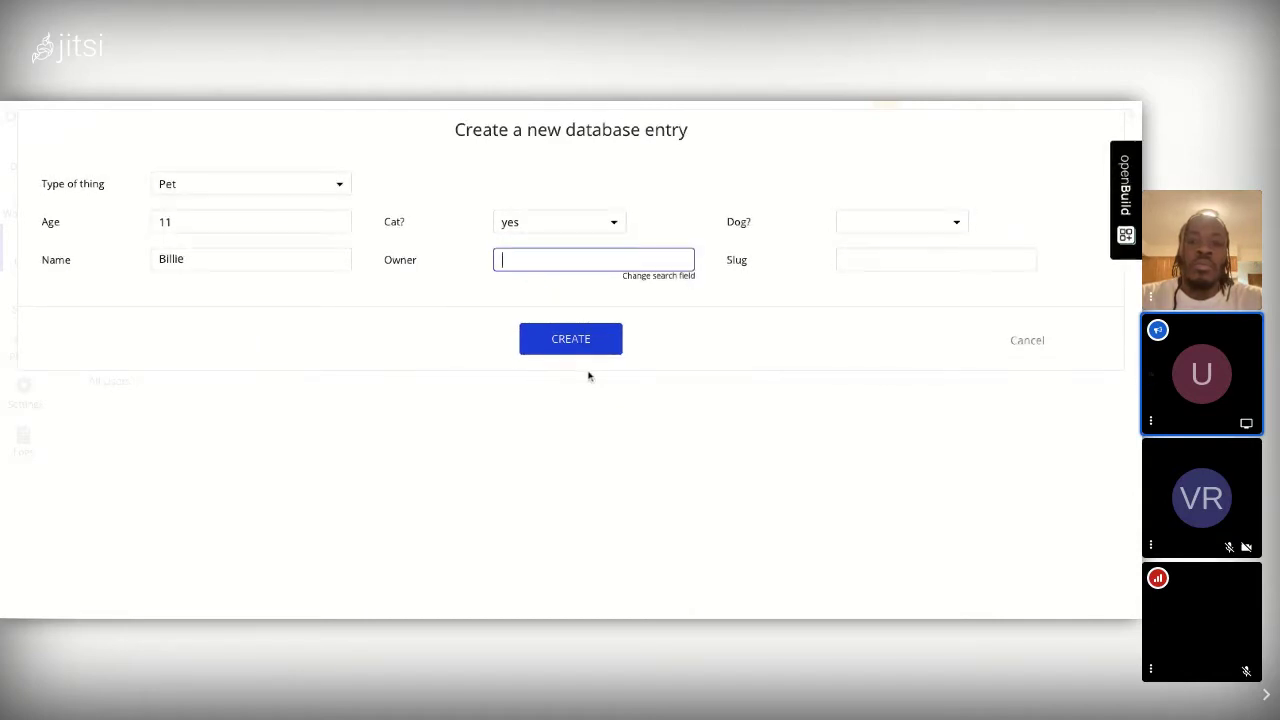
{"action": "left_click", "coordinate": [571, 340]}
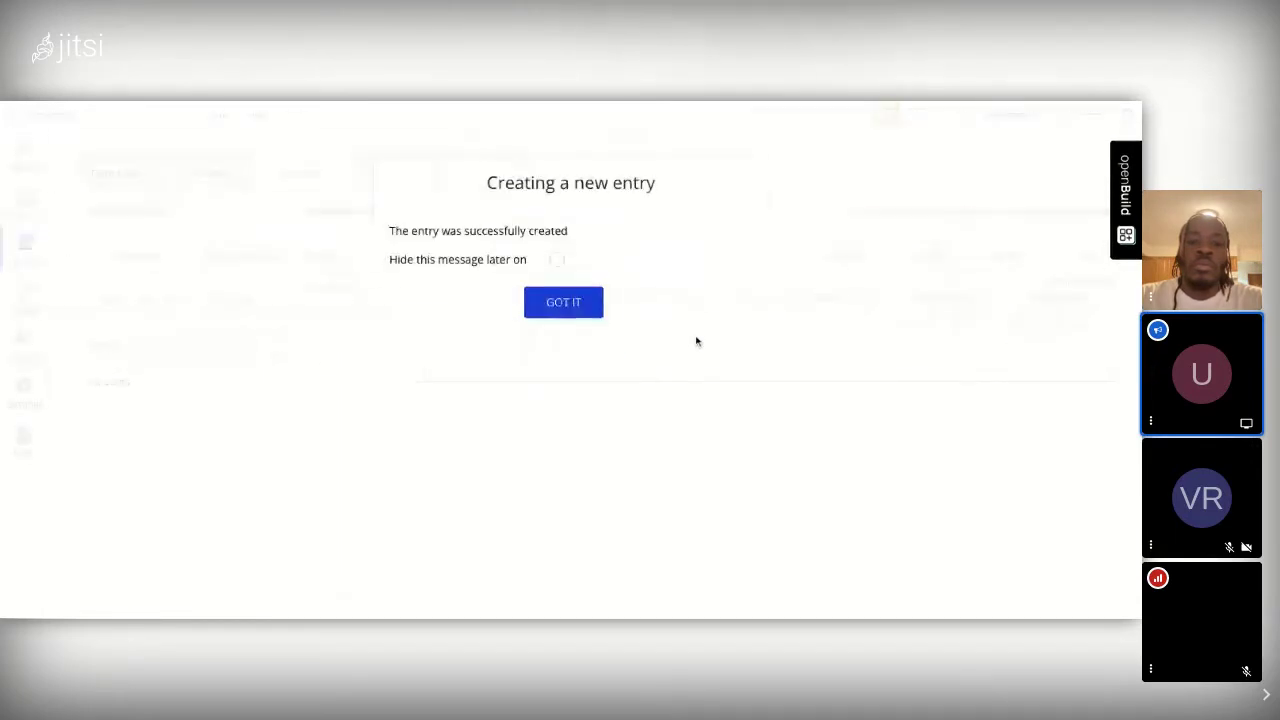
{"action": "left_click", "coordinate": [572, 302]}
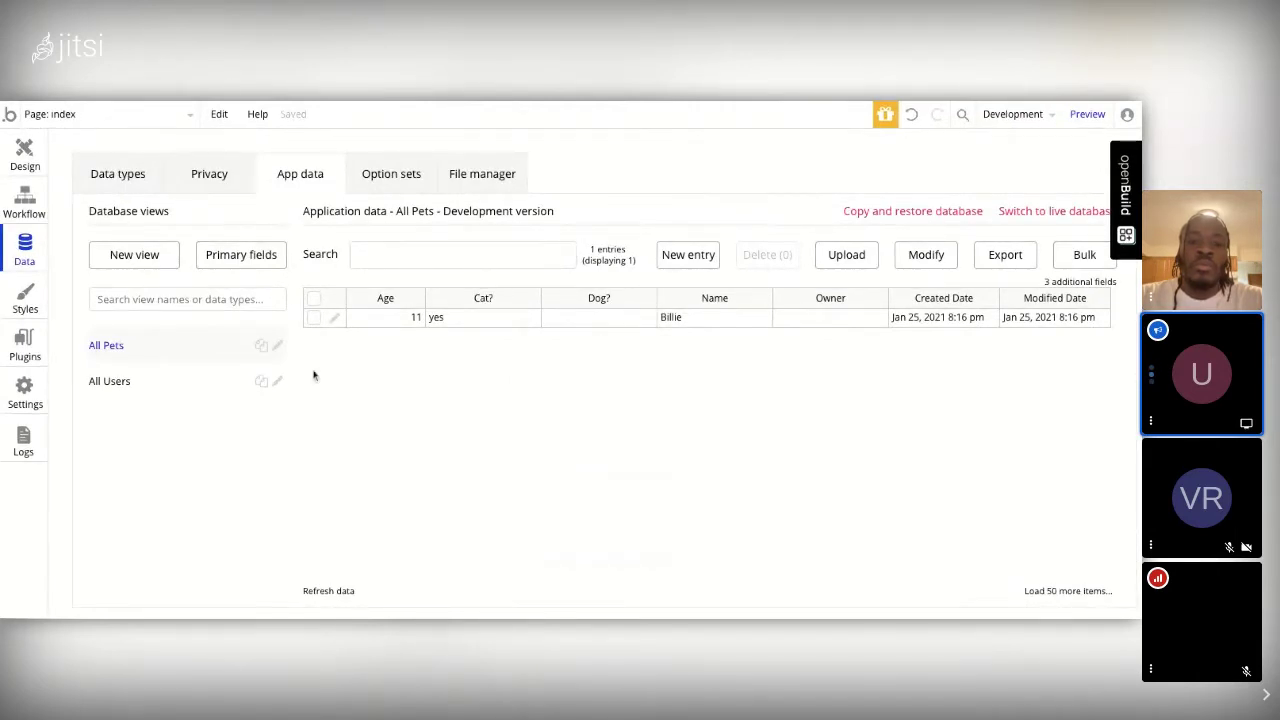
Step: Back on Data types, review the User and Pet fields, ending on User's Pet list field
{"action": "left_click", "coordinate": [118, 174]}
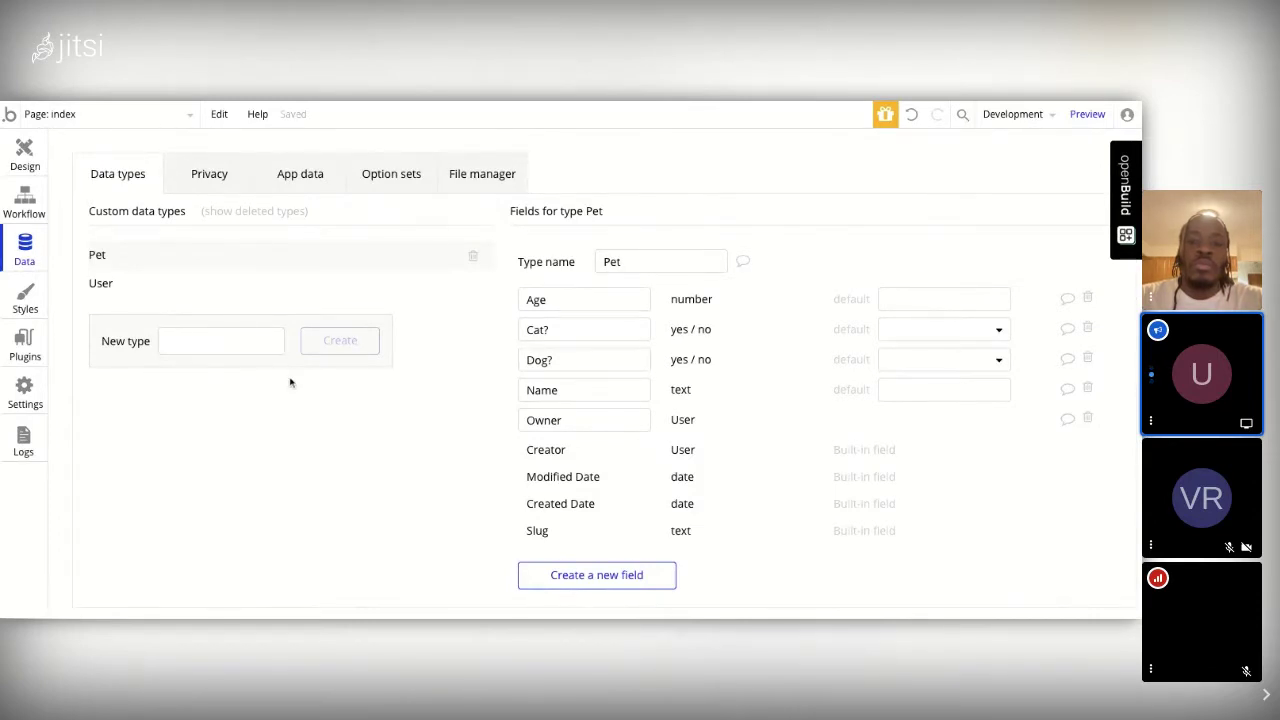
{"action": "left_click", "coordinate": [101, 283]}
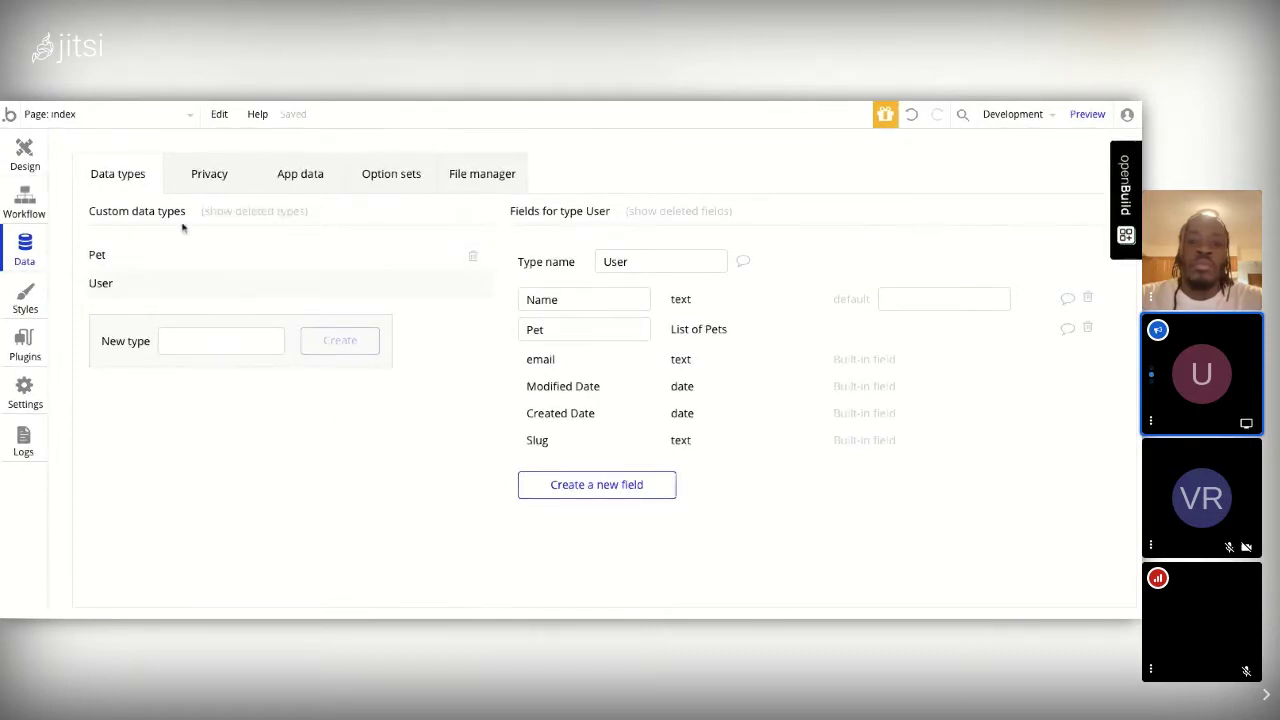
{"action": "left_click", "coordinate": [106, 257]}
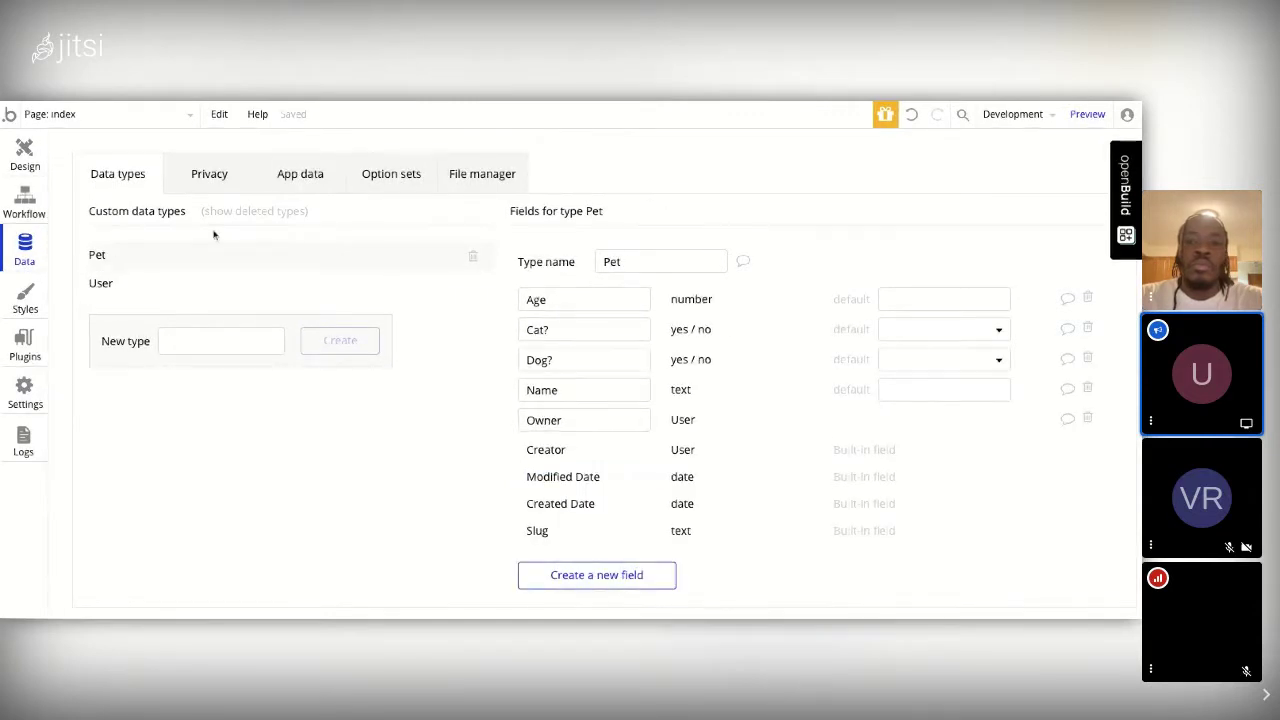
{"action": "left_click", "coordinate": [106, 285]}
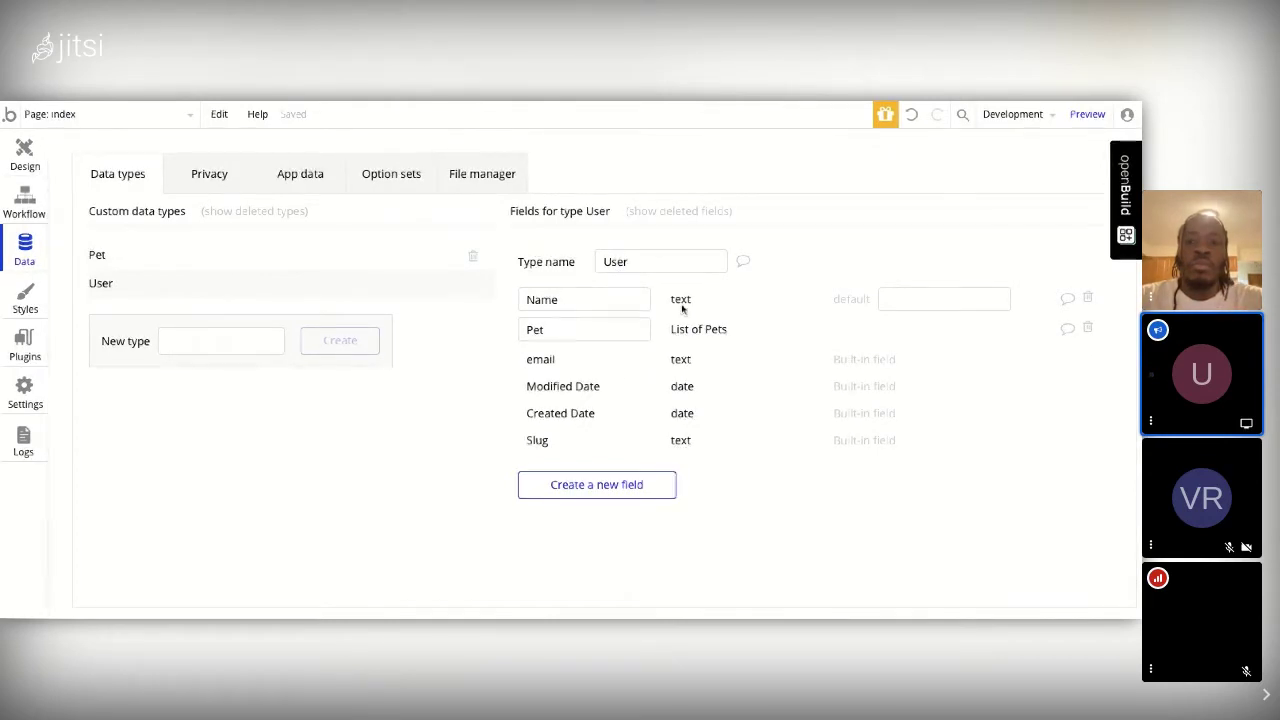
Step: Replace the User type's Name field with a new text field called Name, then view App data
{"action": "left_click", "coordinate": [1087, 298]}
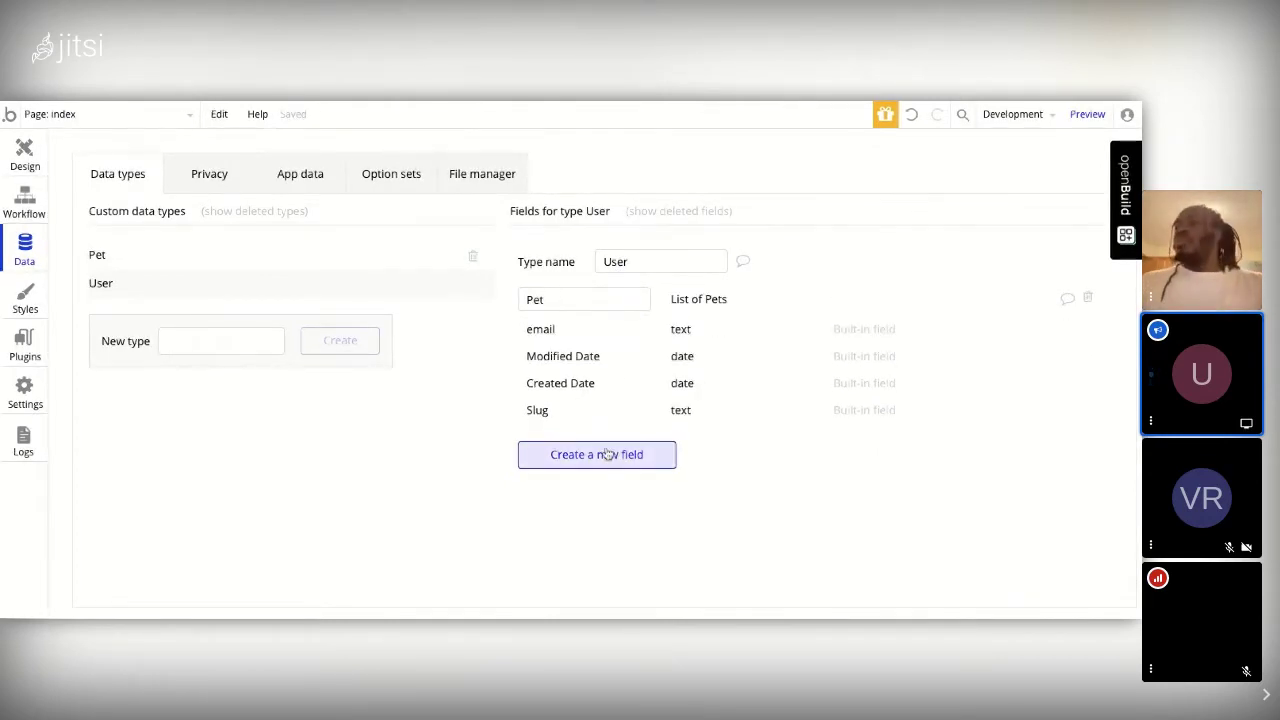
{"action": "left_click", "coordinate": [596, 454]}
{"action": "type", "text": "NAm"}
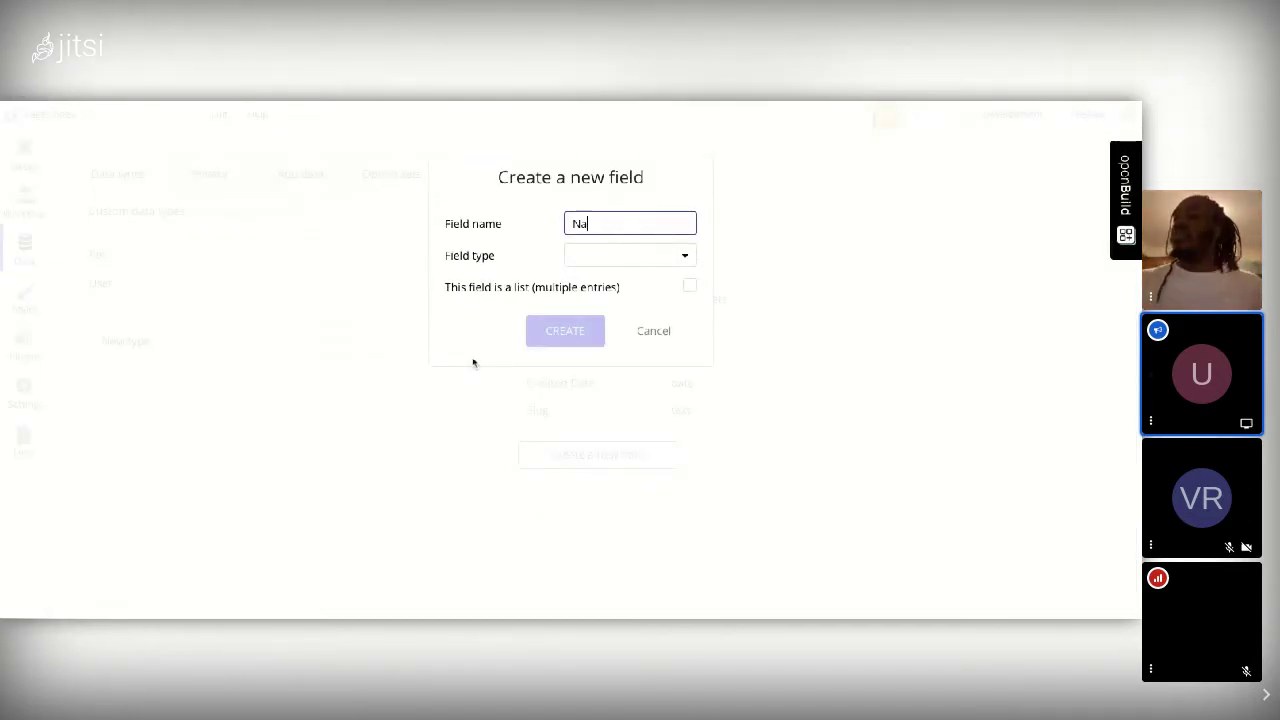
{"action": "type", "text": "me"}
{"action": "left_click", "coordinate": [624, 258]}
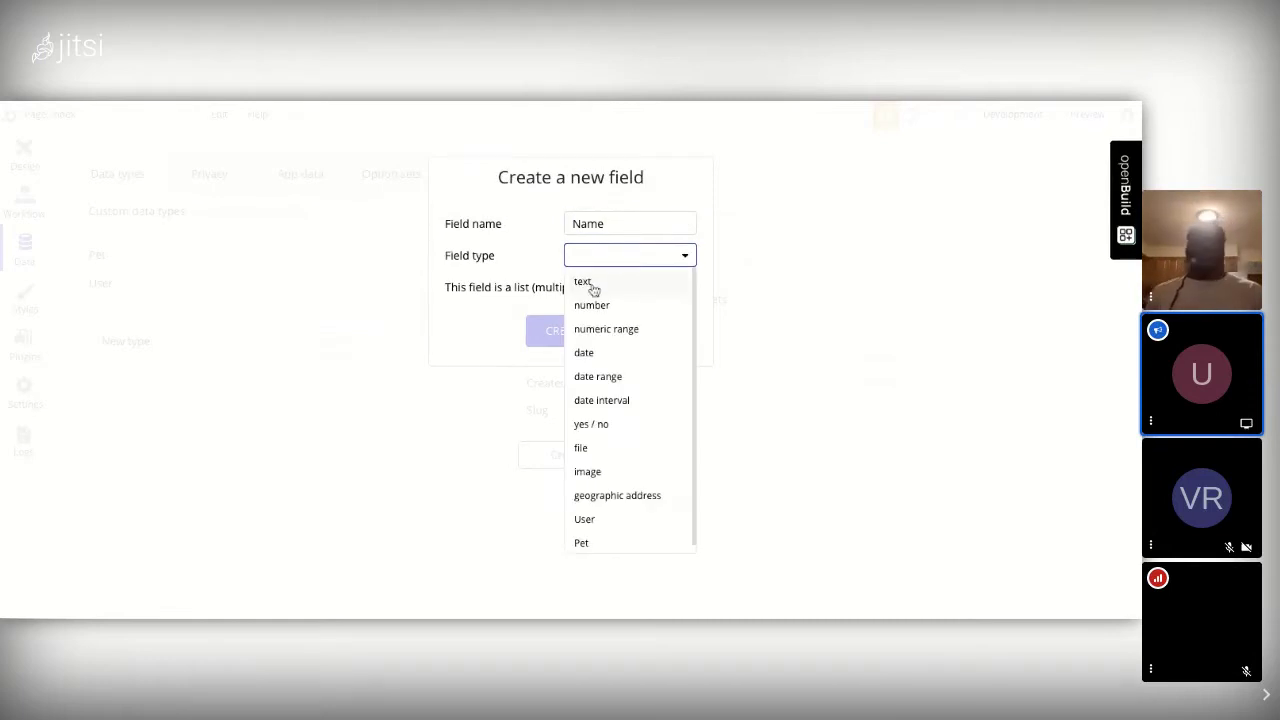
{"action": "left_click", "coordinate": [590, 284]}
{"action": "left_click", "coordinate": [566, 331]}
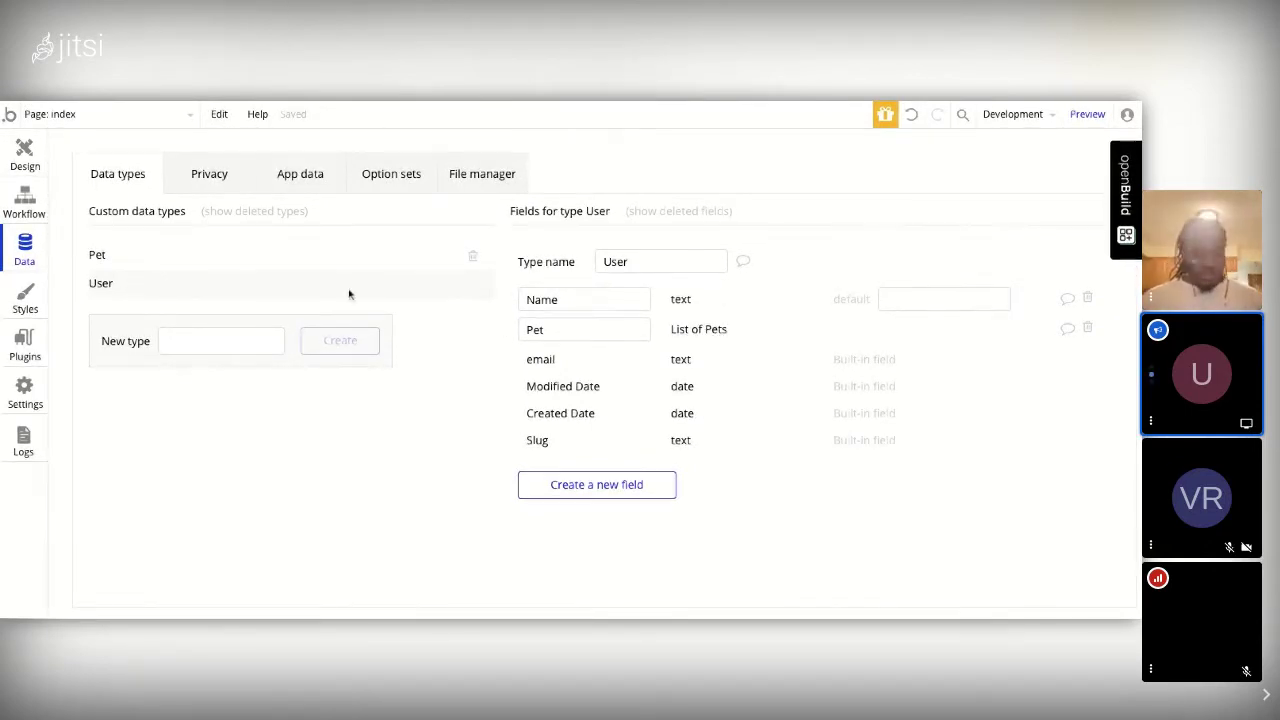
{"action": "left_click", "coordinate": [289, 175]}
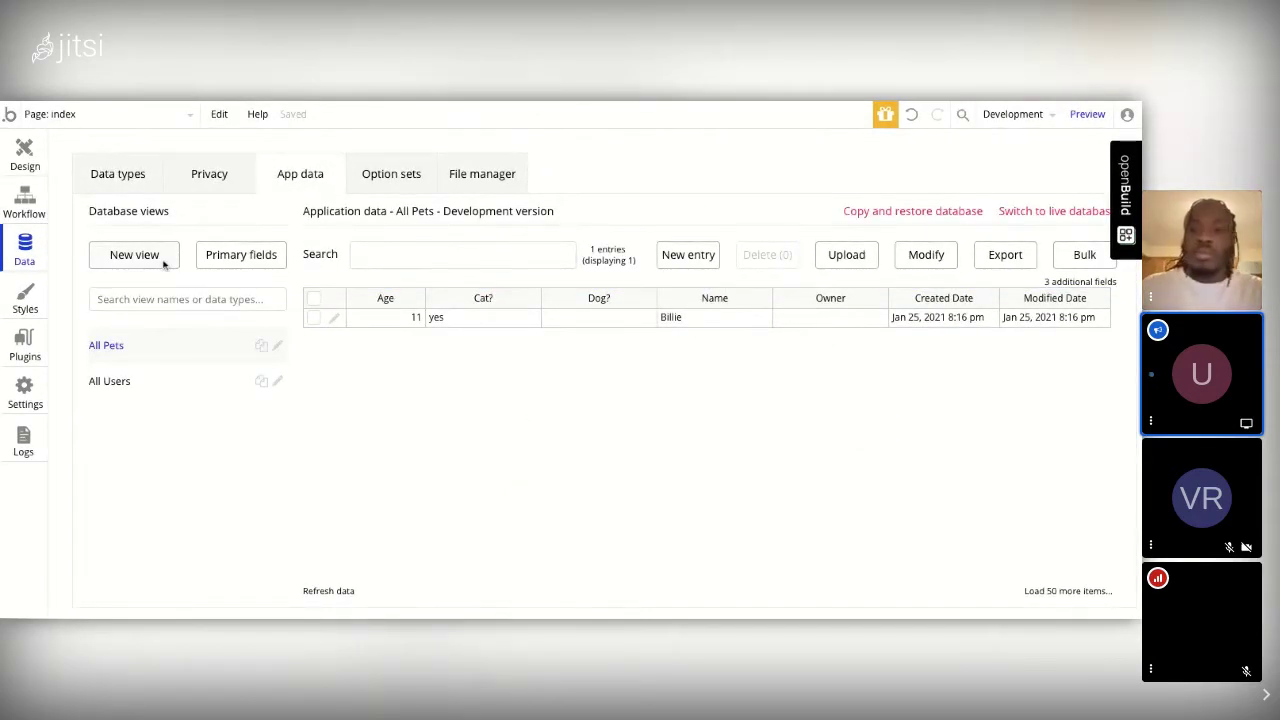
Step: In Primary fields, choose Name for both Pet and User and save
{"action": "left_click", "coordinate": [212, 259]}
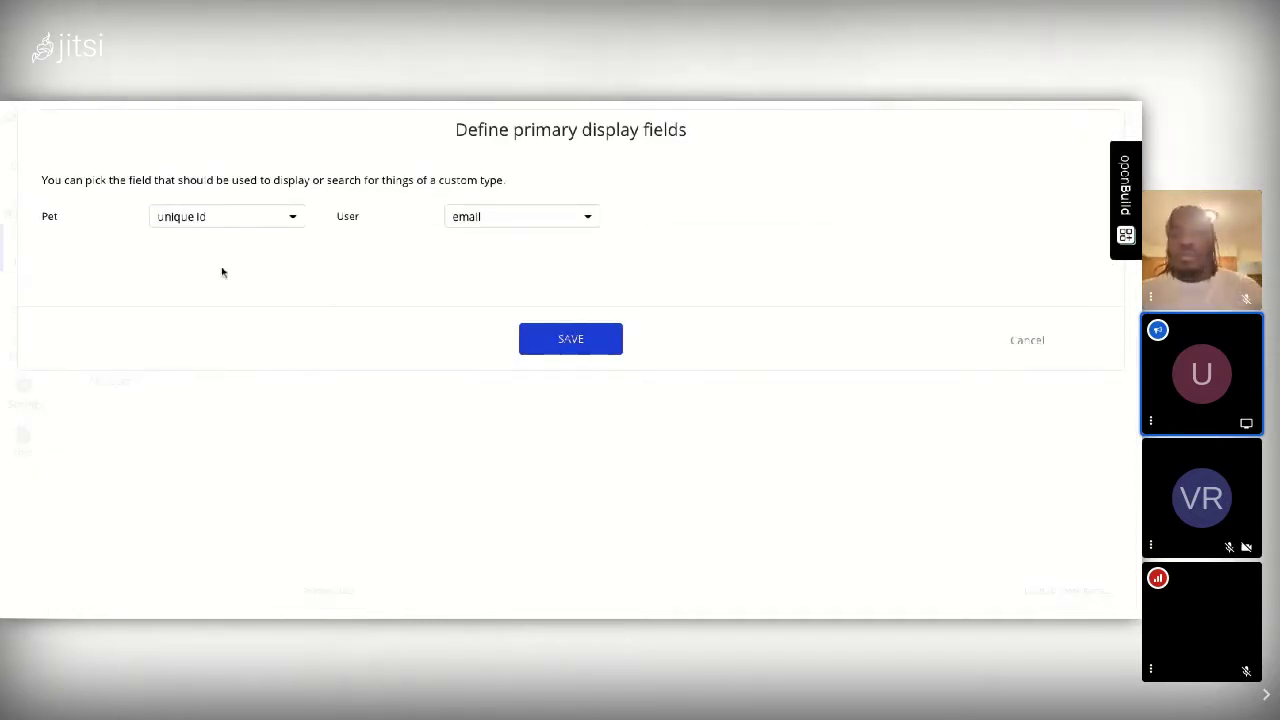
{"action": "left_click", "coordinate": [295, 218]}
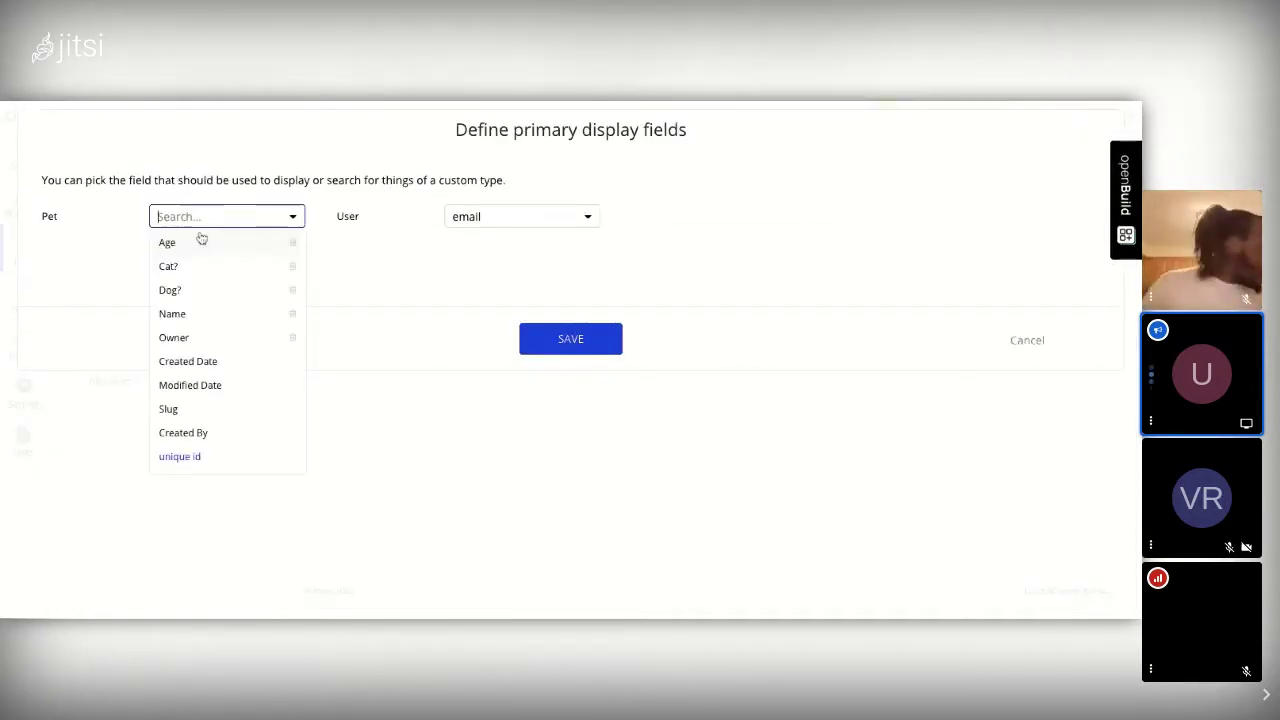
{"action": "left_click", "coordinate": [175, 316]}
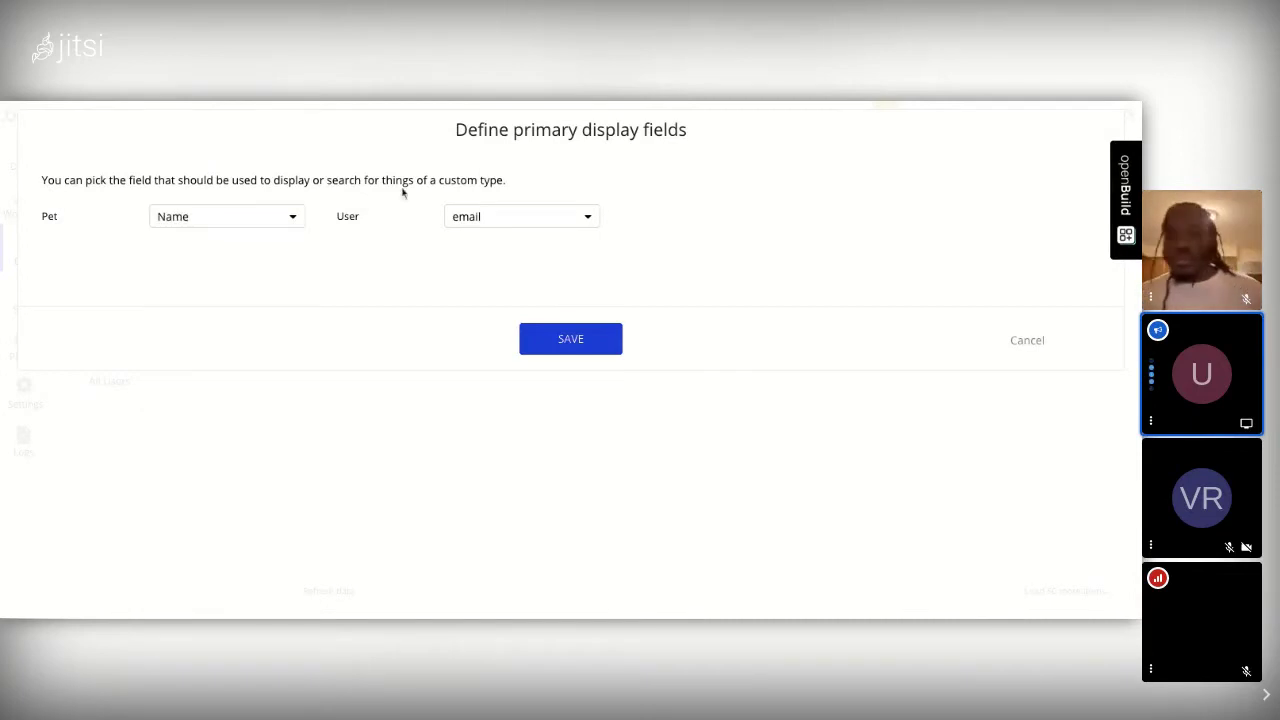
{"action": "left_click", "coordinate": [488, 217]}
{"action": "left_click", "coordinate": [481, 270]}
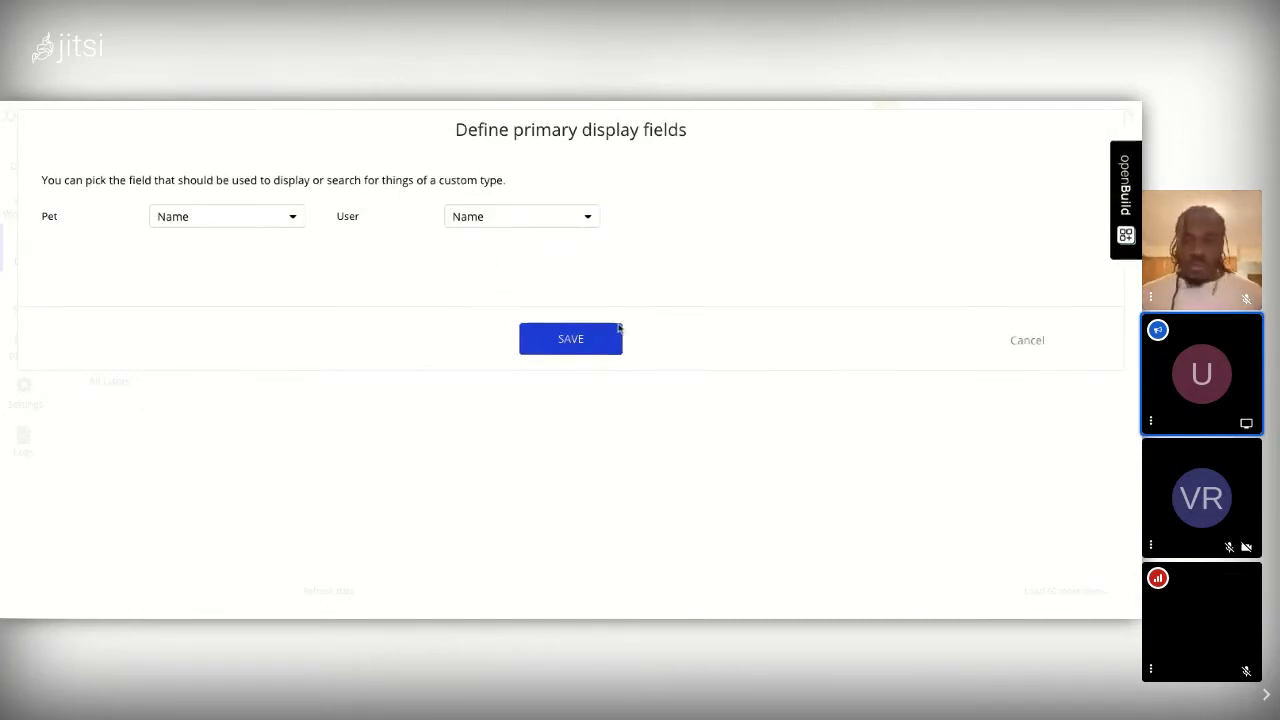
{"action": "left_click", "coordinate": [600, 339]}
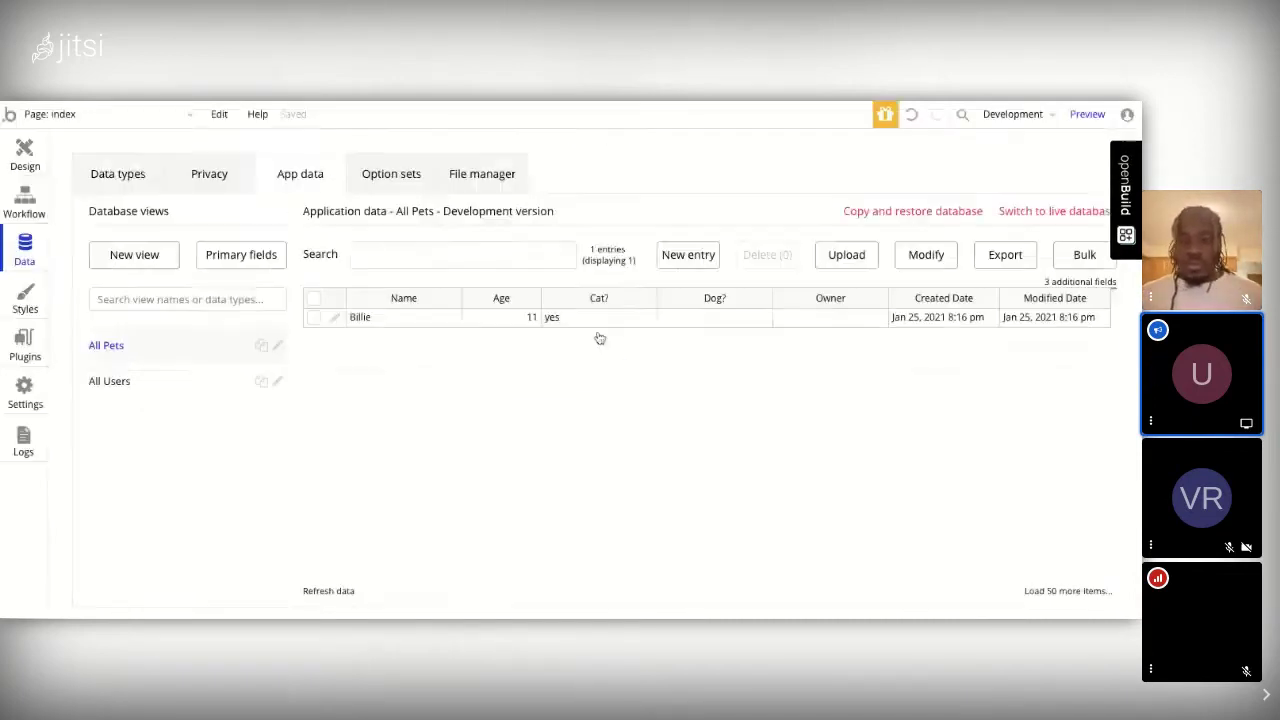
Step: Edit the Billie pet entry, enter the user's name as Owner, and save it
{"action": "left_click", "coordinate": [335, 320]}
{"action": "left_click", "coordinate": [524, 260]}
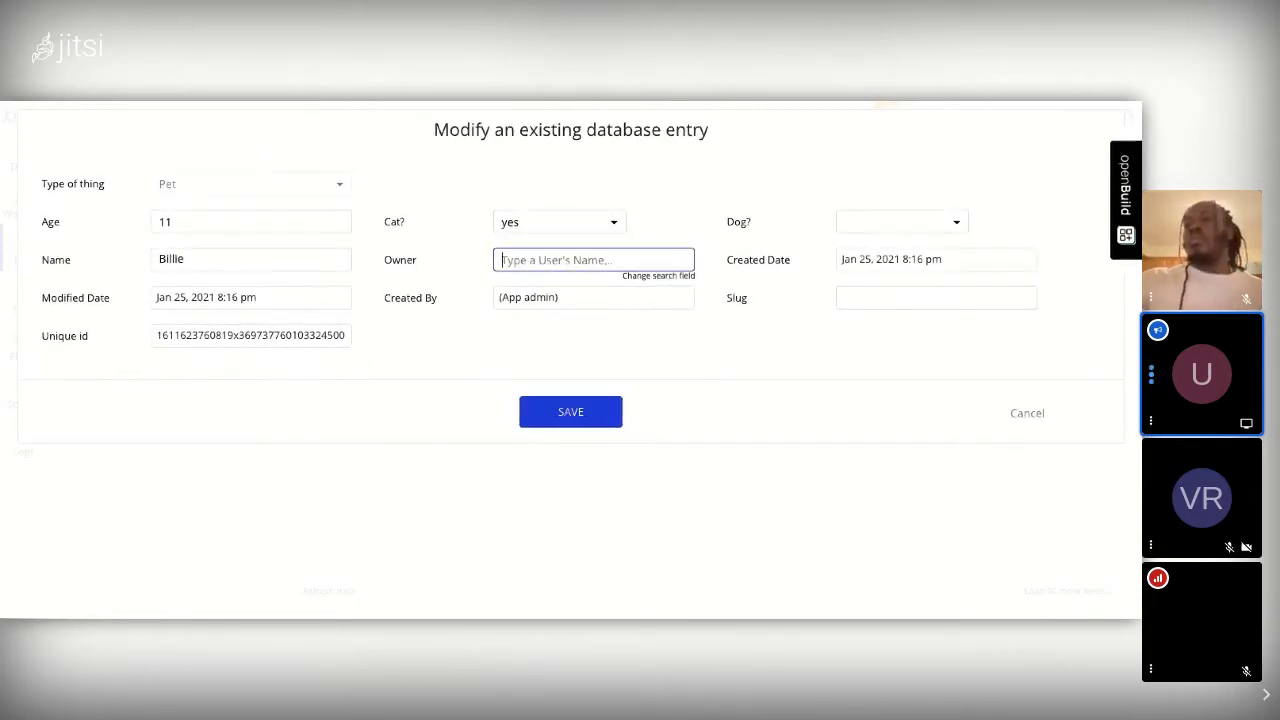
{"action": "type", "text": "Uri"}
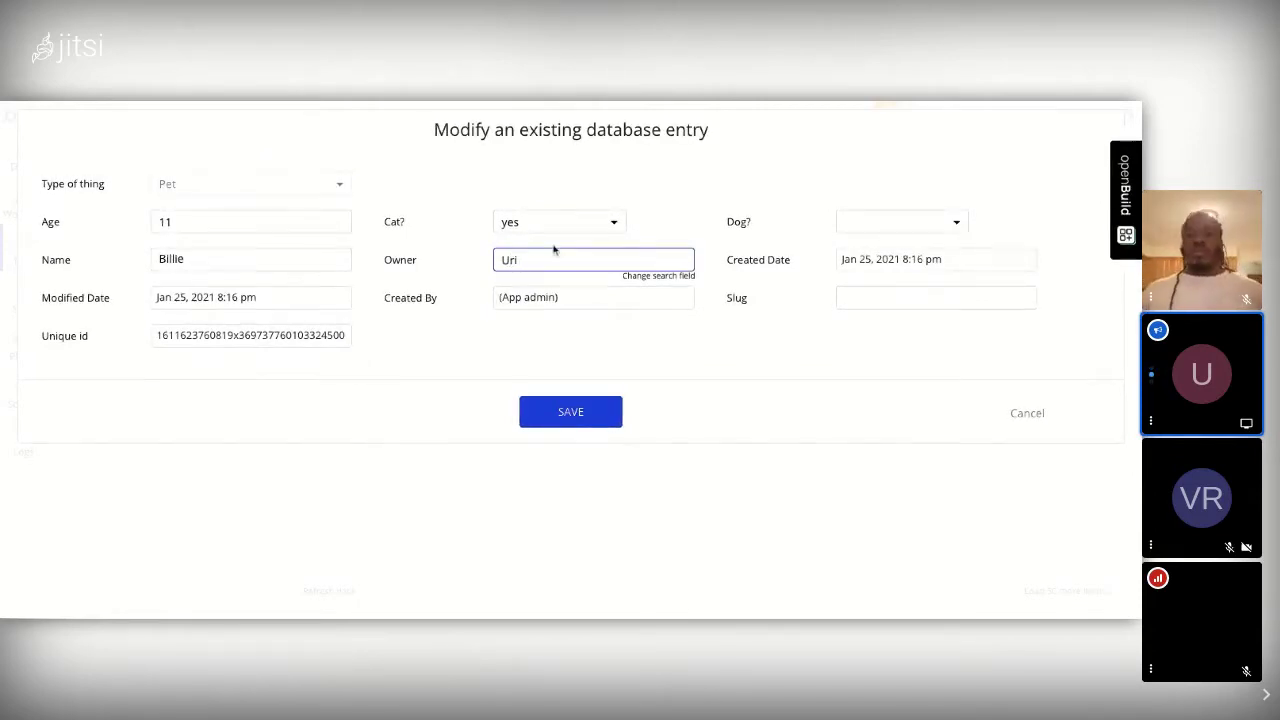
{"action": "left_click", "coordinate": [569, 421]}
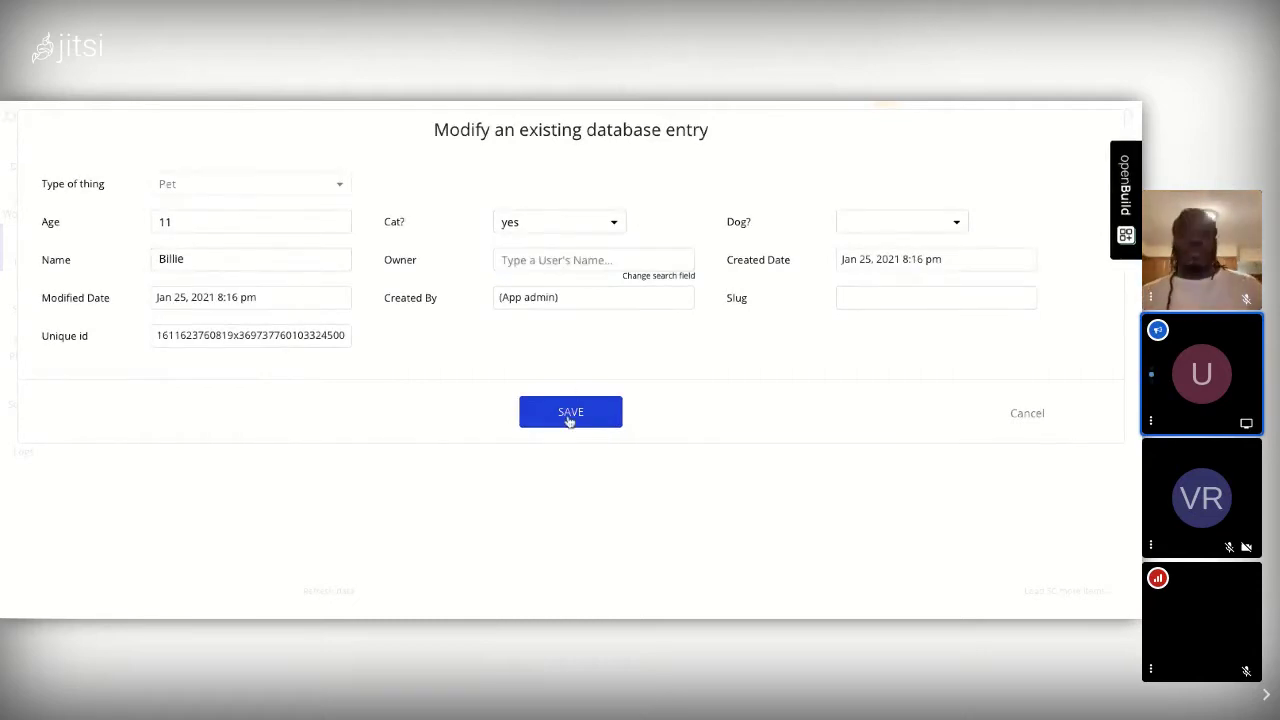
{"action": "left_click", "coordinate": [569, 421]}
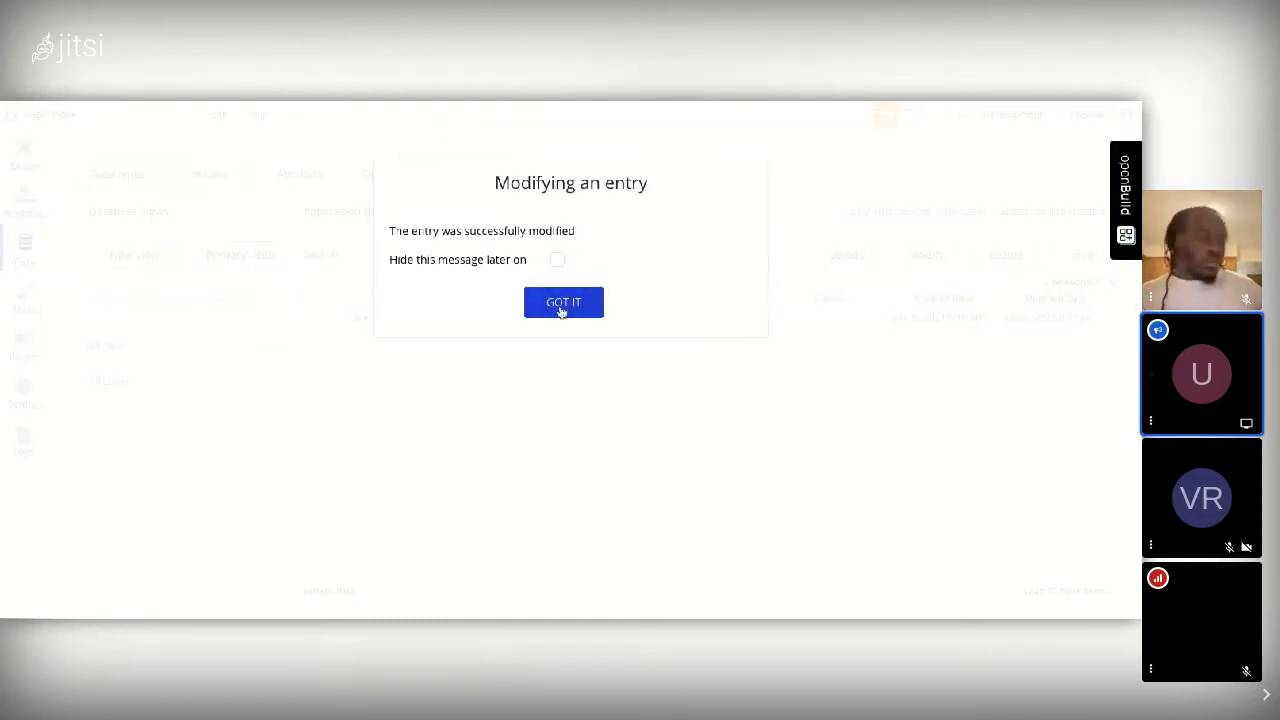
{"action": "left_click", "coordinate": [562, 306]}
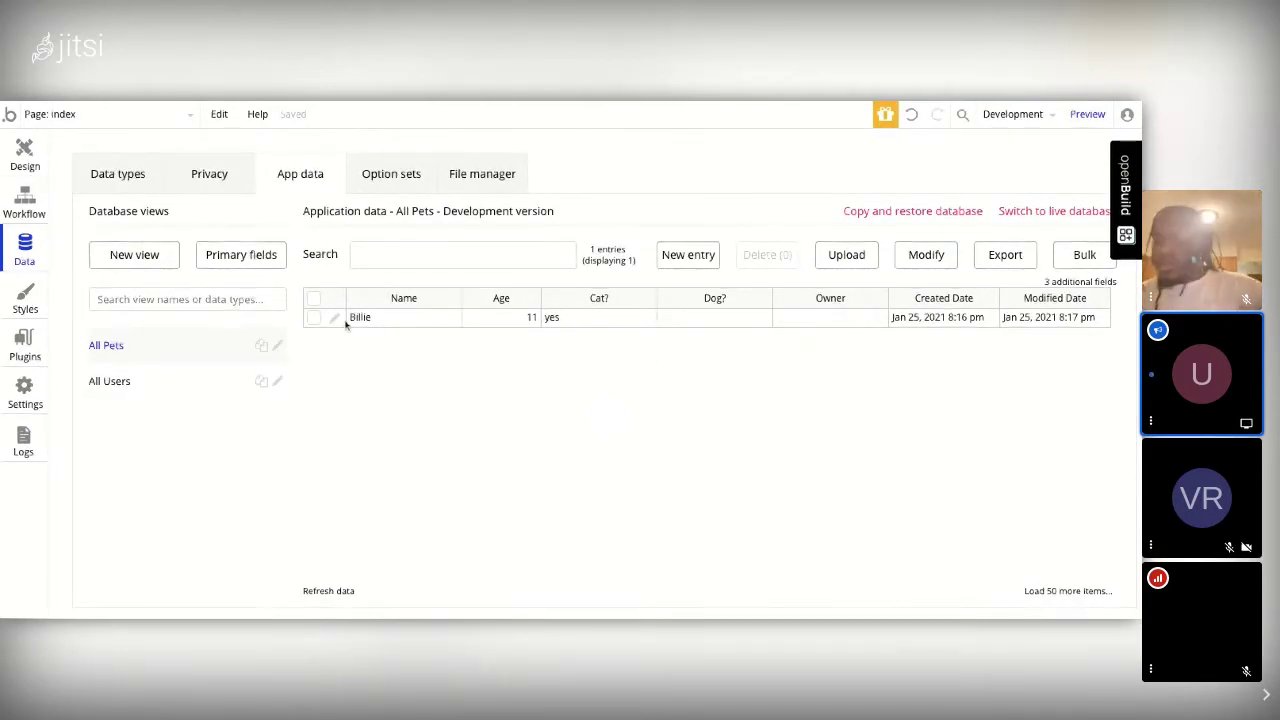
Step: Show All Users and start a new user entry with a name and a suggested e-mail
{"action": "left_click", "coordinate": [112, 380]}
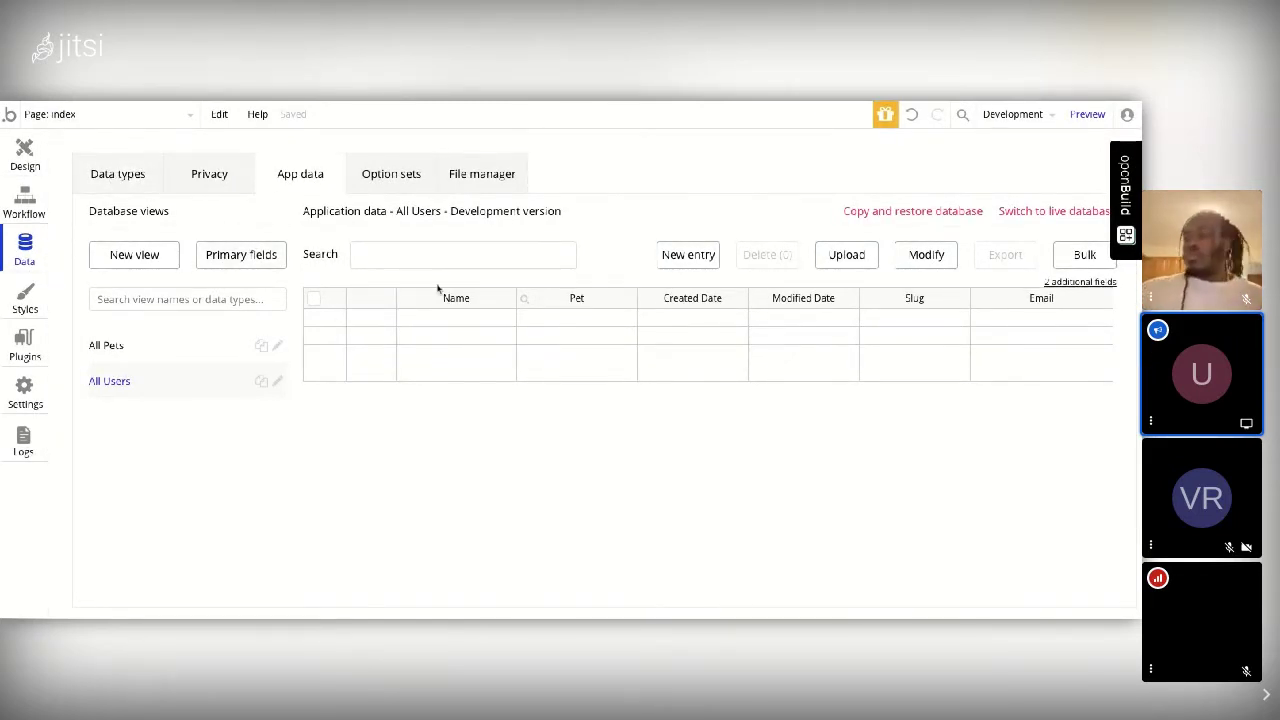
{"action": "left_click", "coordinate": [681, 264]}
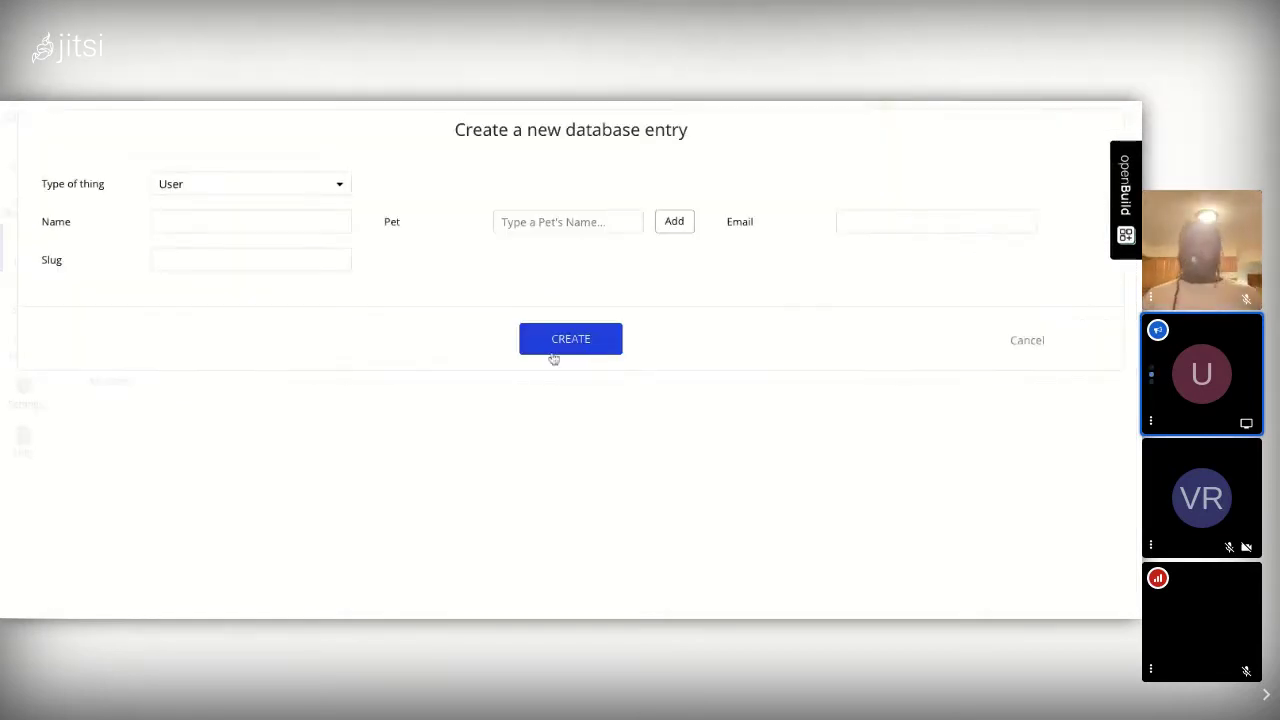
{"action": "left_click", "coordinate": [257, 220]}
{"action": "type", "text": "Uri"}
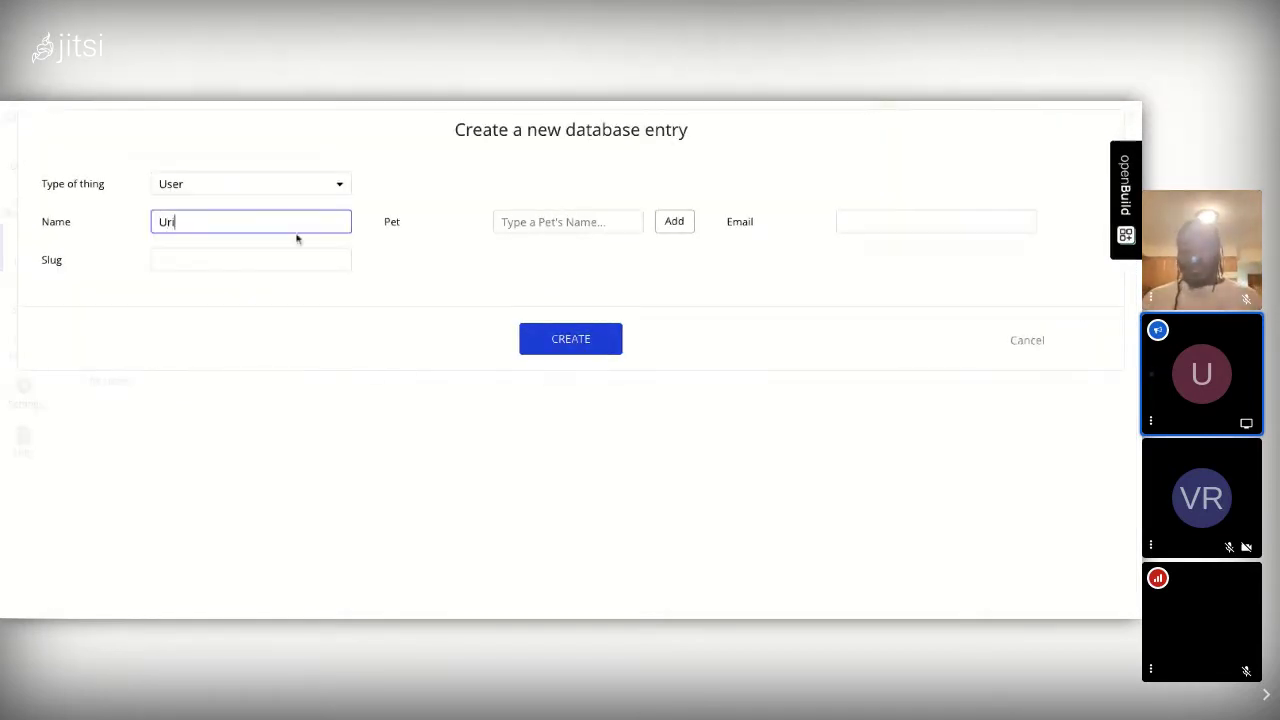
{"action": "left_click", "coordinate": [541, 220]}
{"action": "left_click", "coordinate": [842, 224]}
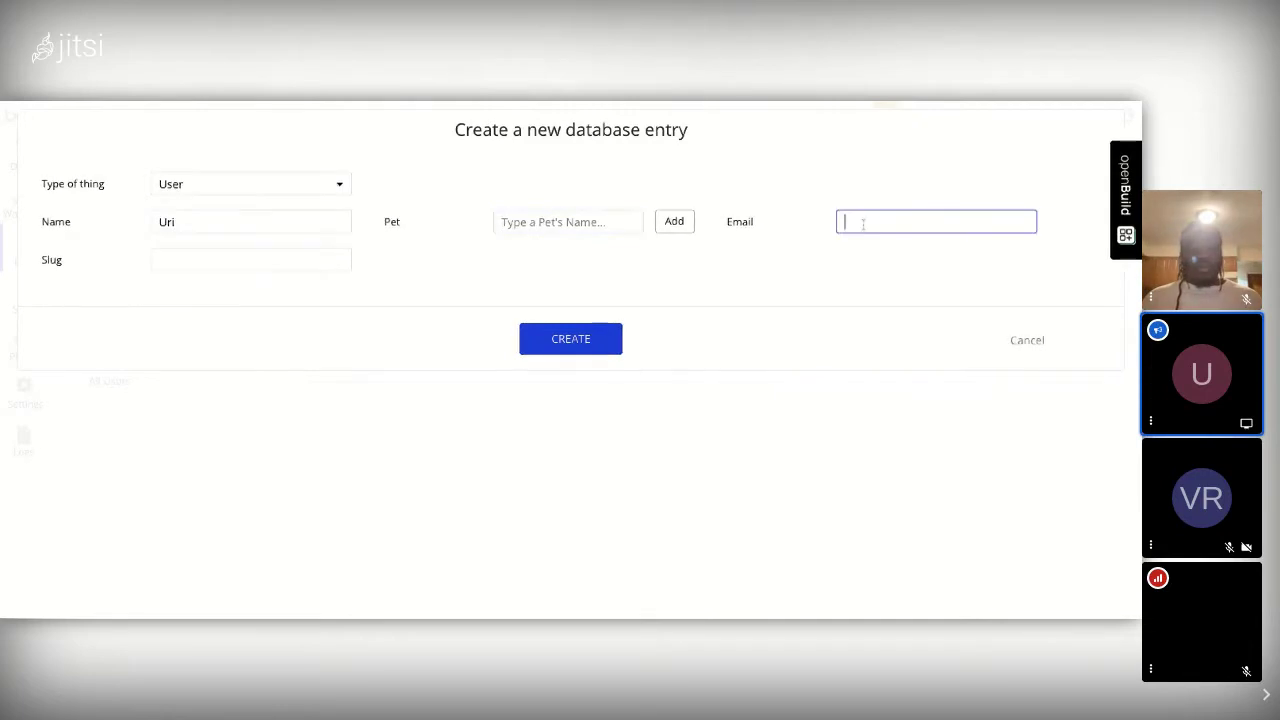
{"action": "left_click", "coordinate": [866, 237]}
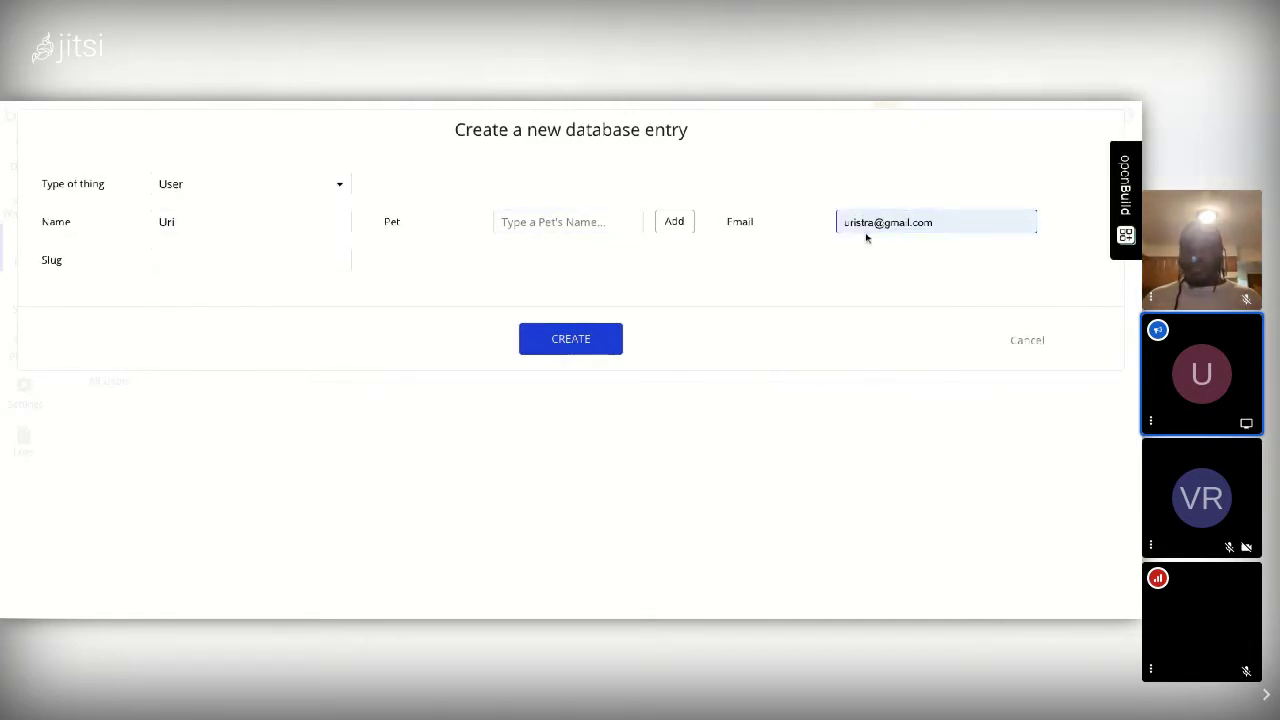
Step: Add pet Billie, try creating the entry, dismiss the USED_EMAIL error and cancel
{"action": "left_click", "coordinate": [535, 224]}
{"action": "type", "text": "Bill"}
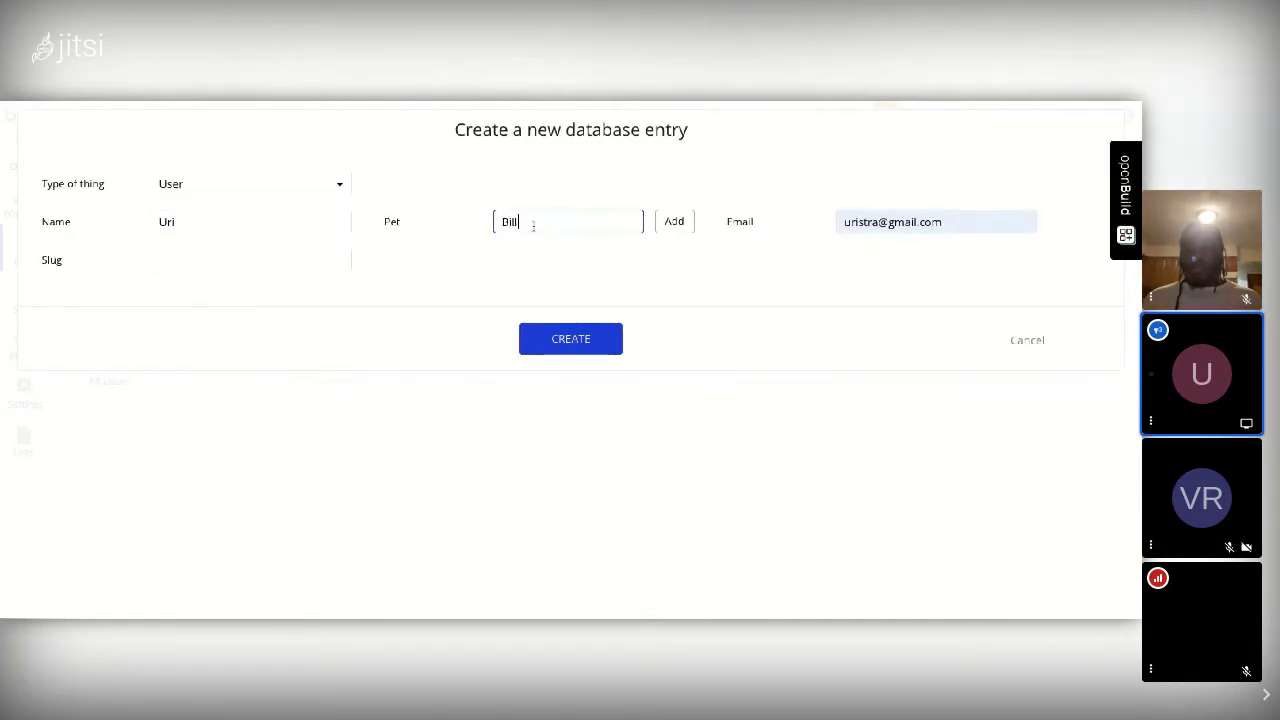
{"action": "type", "text": "ie"}
{"action": "left_click", "coordinate": [686, 221]}
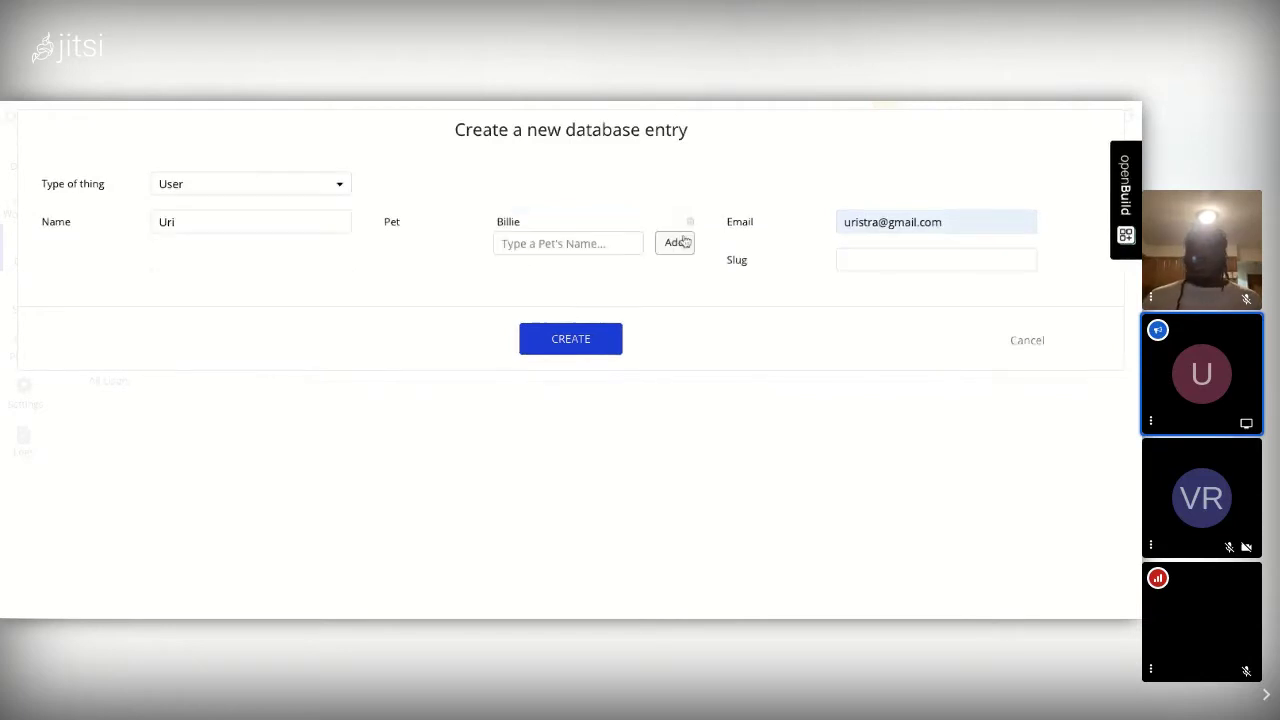
{"action": "left_click", "coordinate": [568, 339]}
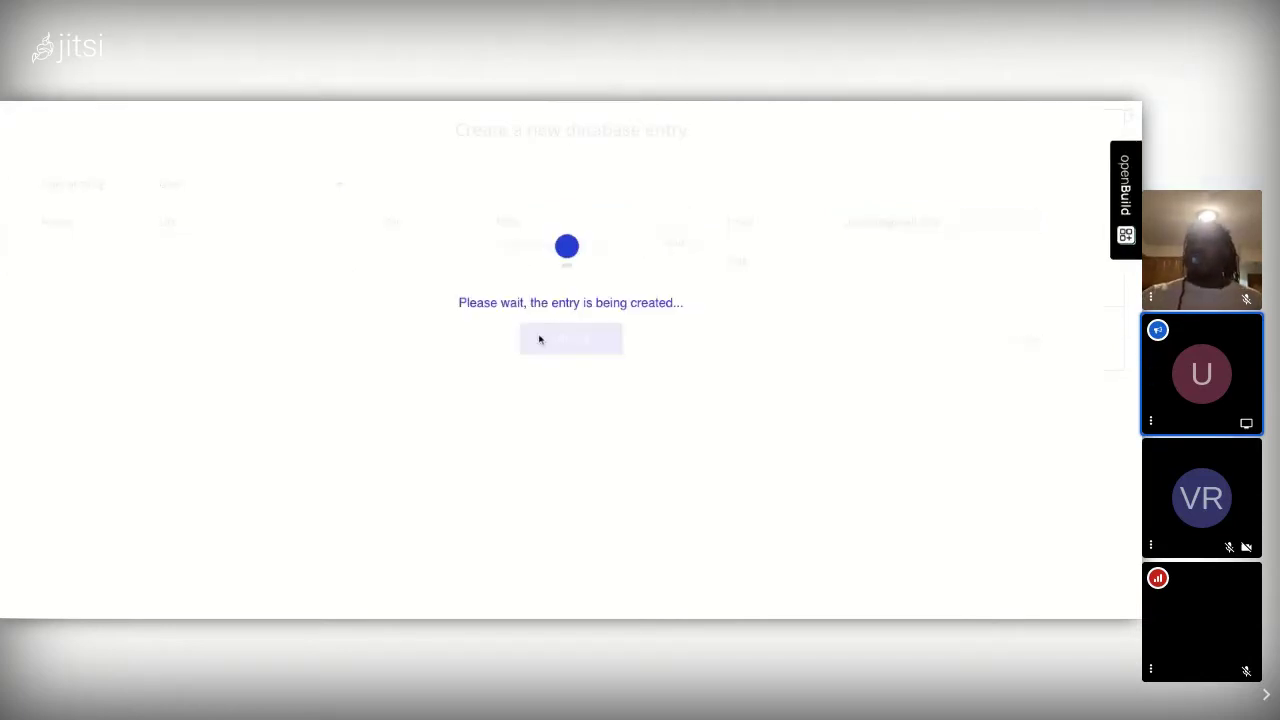
{"action": "left_click", "coordinate": [576, 289]}
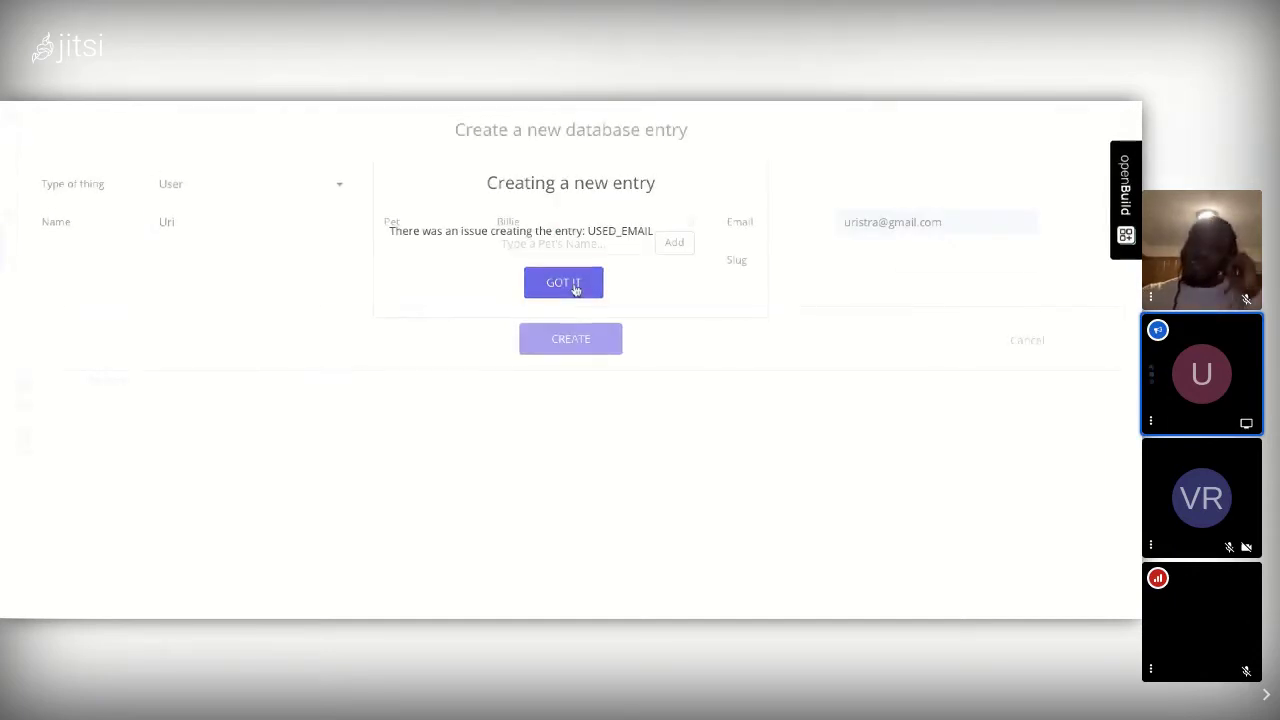
{"action": "left_click", "coordinate": [1035, 343]}
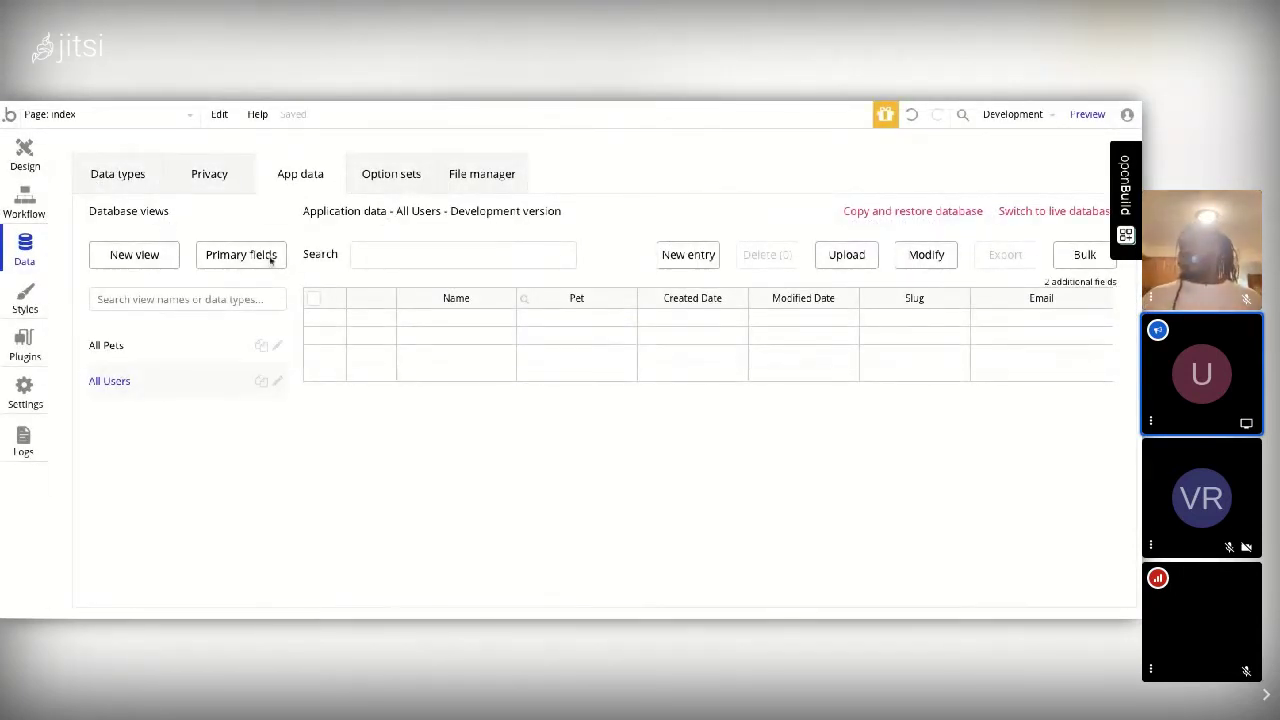
Step: In All Pets, re-save Billie with the user's name typed as Owner, then show All Users
{"action": "left_click", "coordinate": [116, 348]}
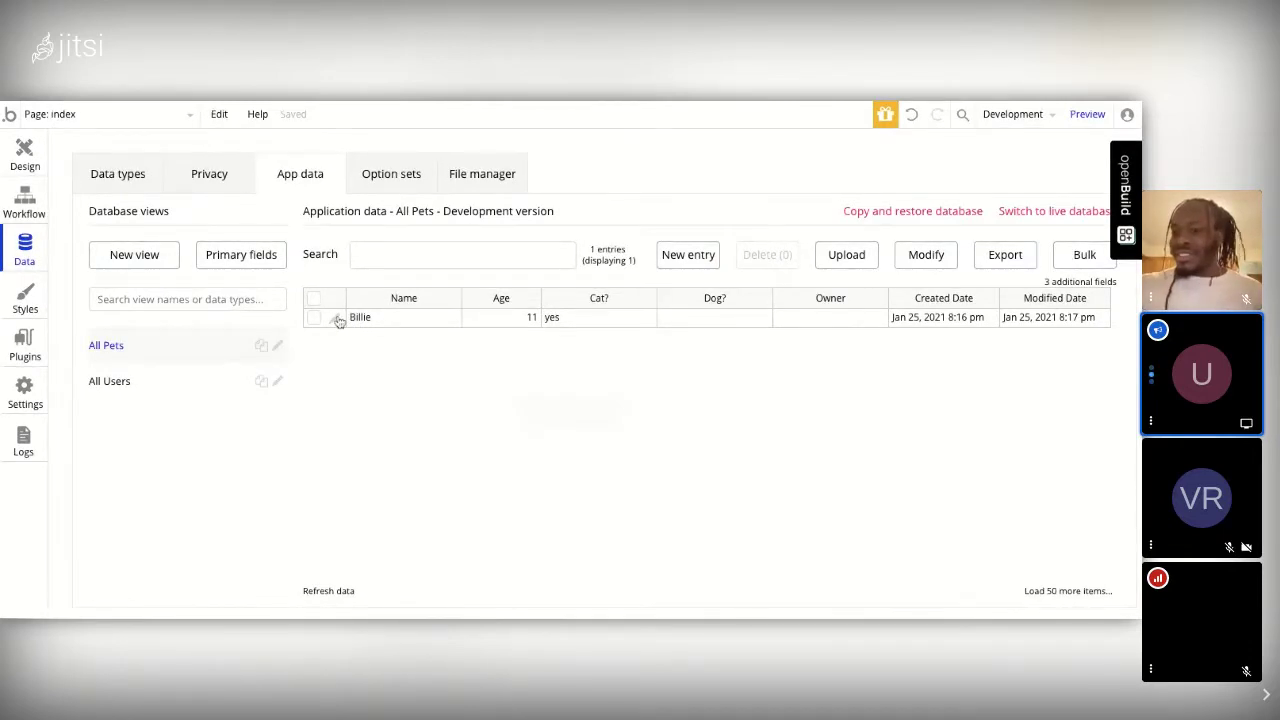
{"action": "left_click", "coordinate": [338, 320]}
{"action": "left_click", "coordinate": [543, 260]}
{"action": "type", "text": "Ur"}
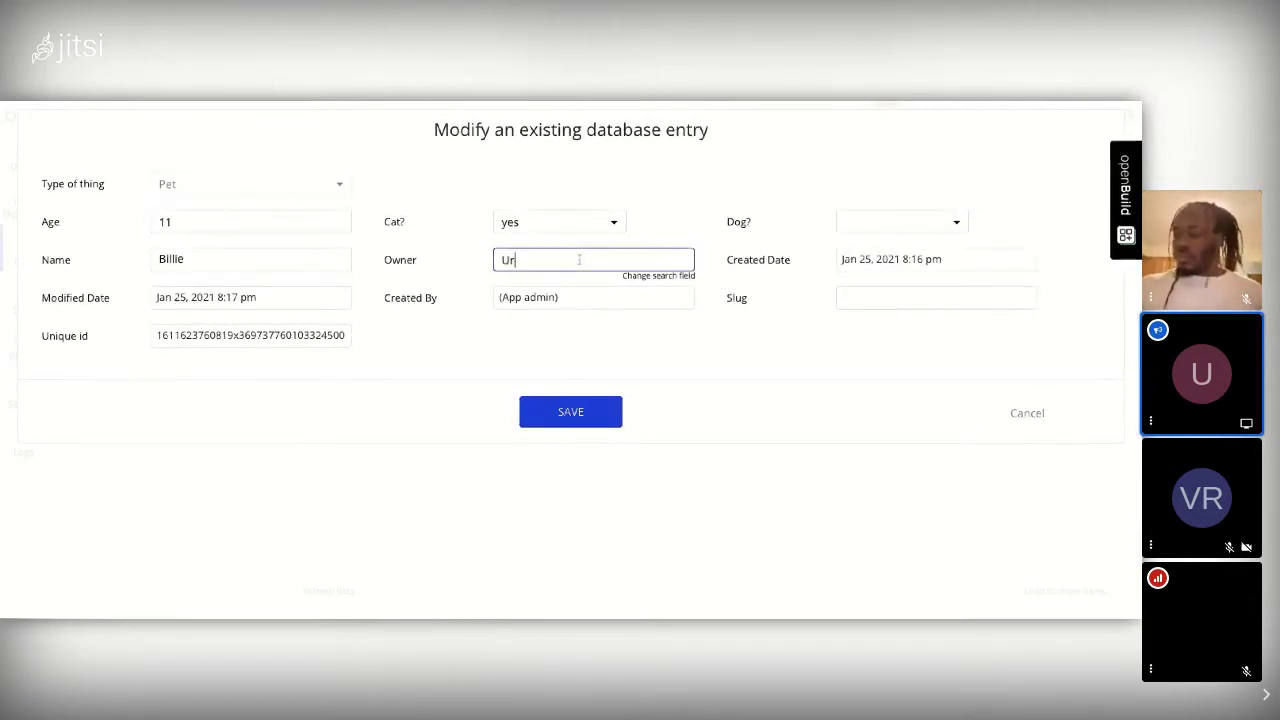
{"action": "type", "text": "ii"}
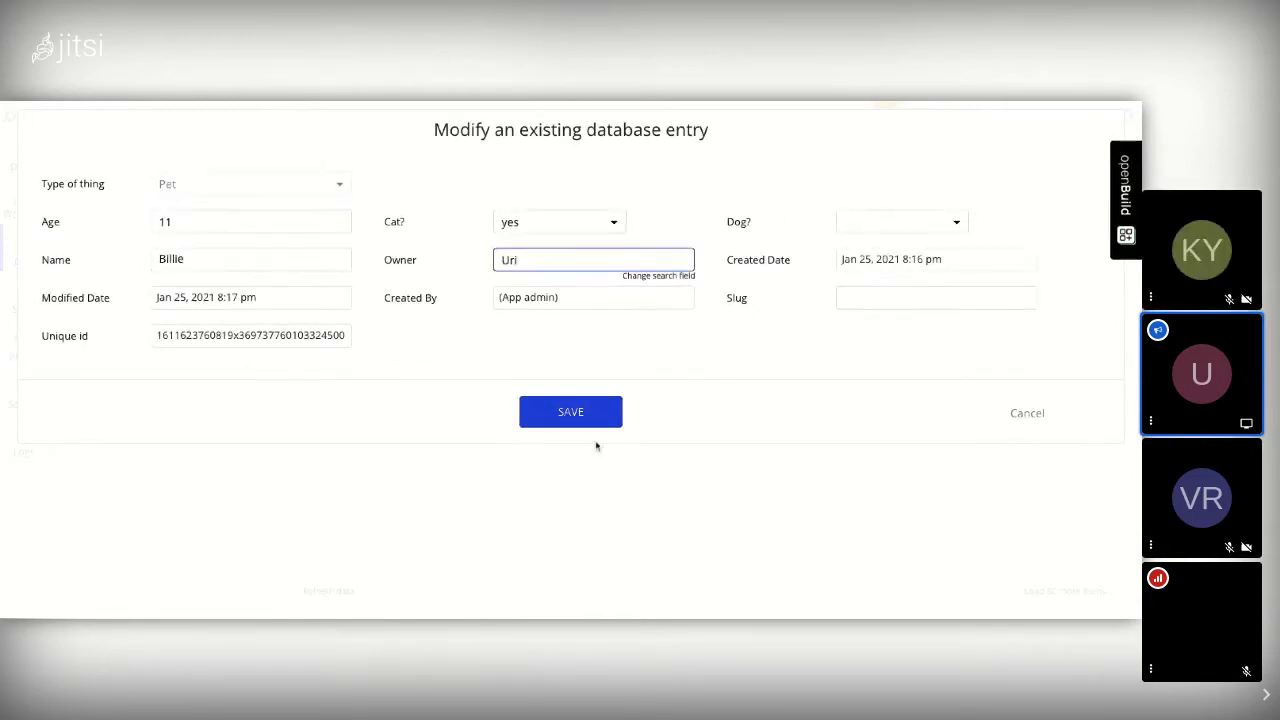
{"action": "left_click", "coordinate": [572, 416]}
{"action": "left_click", "coordinate": [574, 418]}
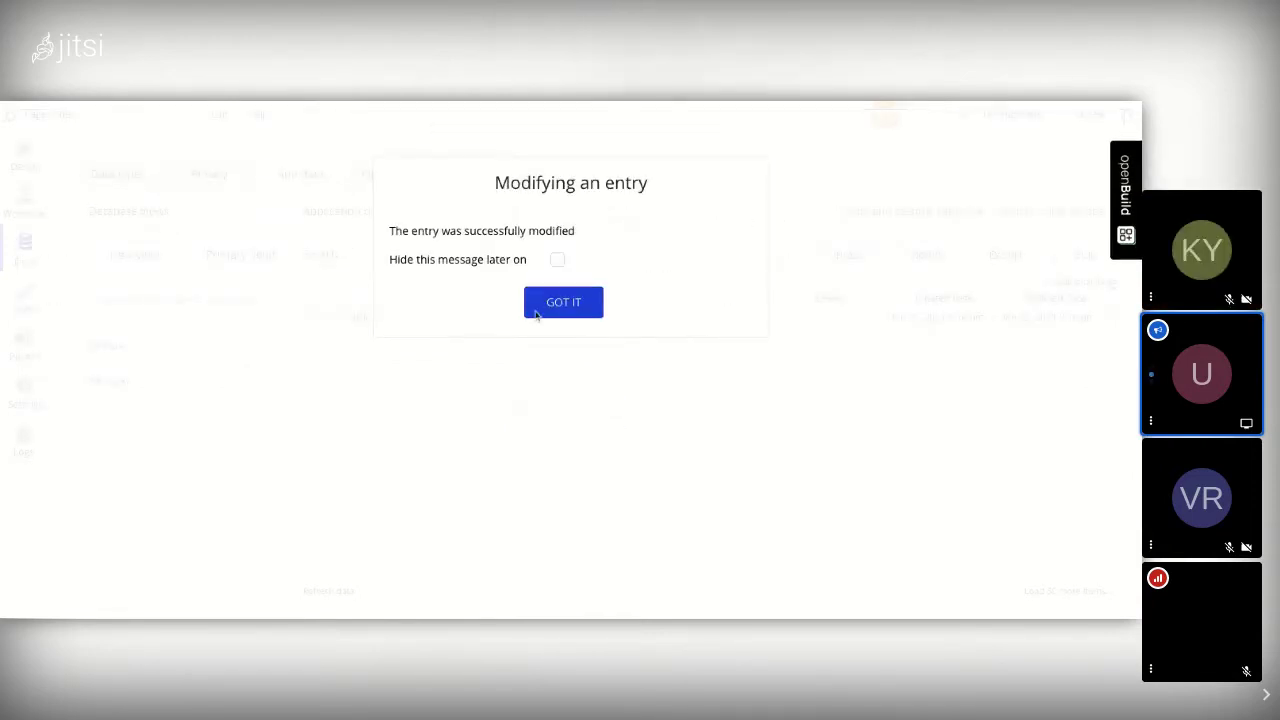
{"action": "left_click", "coordinate": [562, 305]}
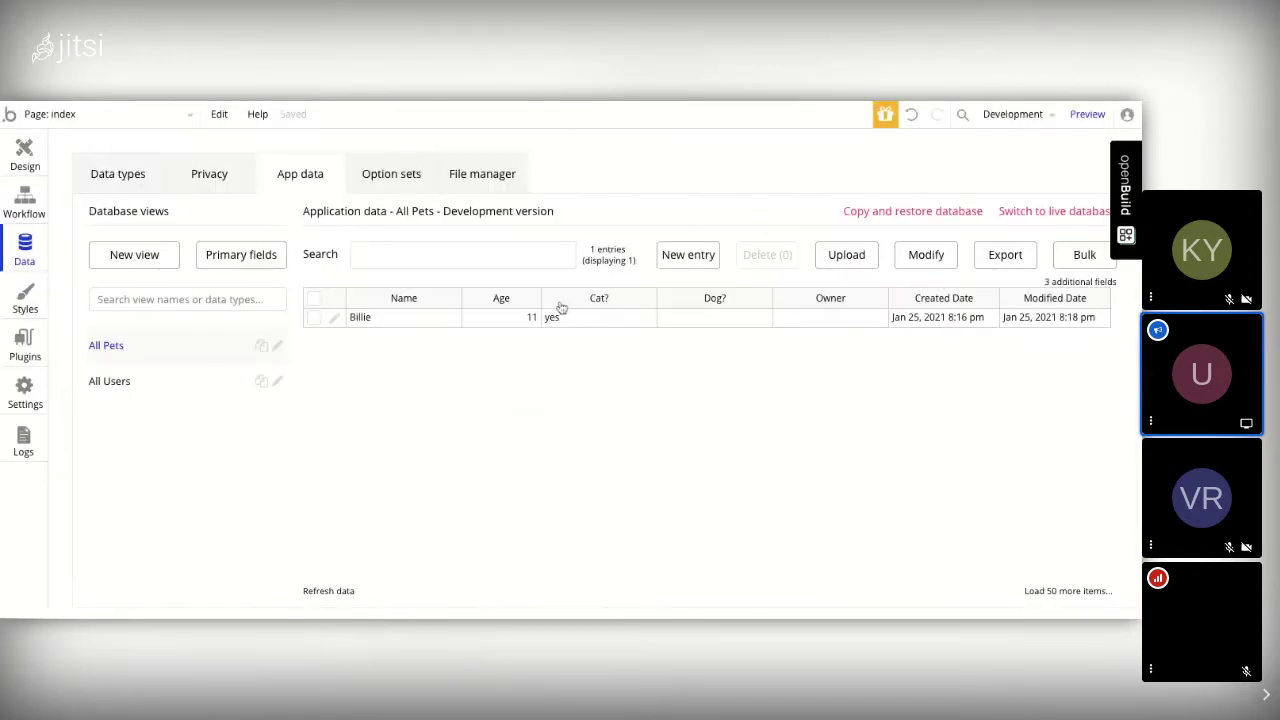
{"action": "left_click", "coordinate": [118, 383]}
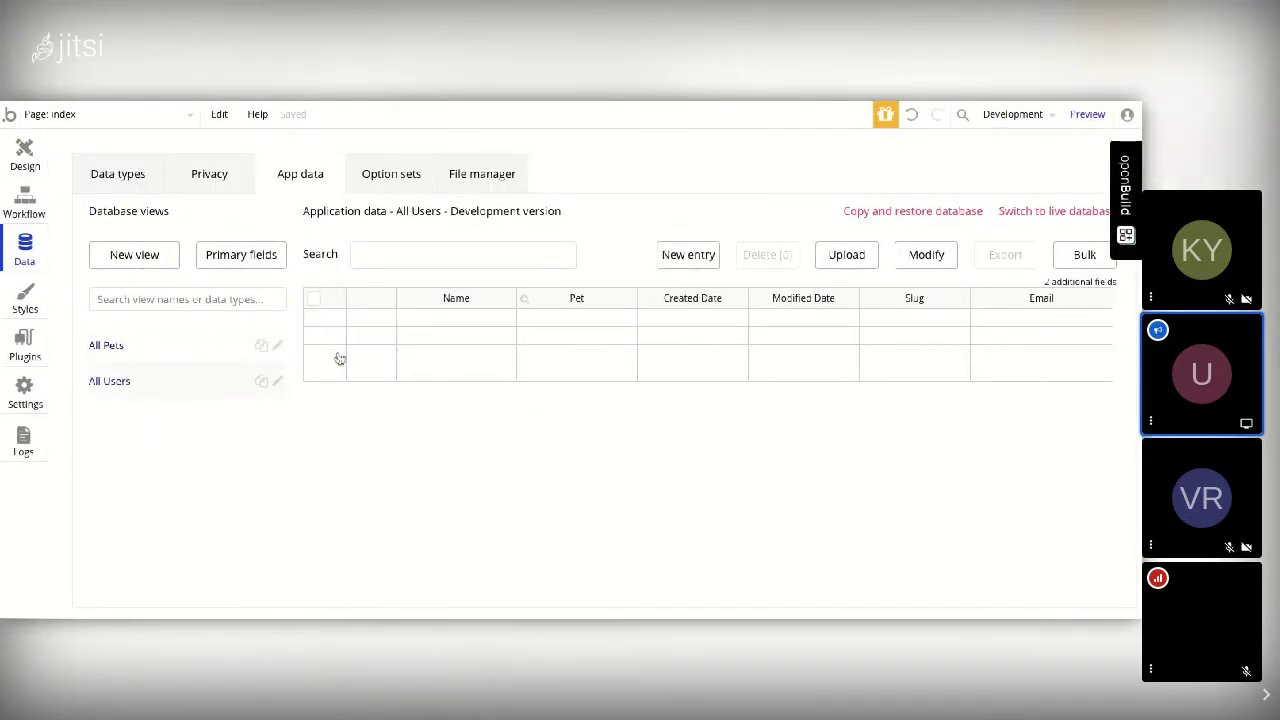
Step: Fill a new user entry with a name, pet Billie and a suggested e-mail; creation fails as e-mail already used
{"action": "left_click", "coordinate": [690, 258]}
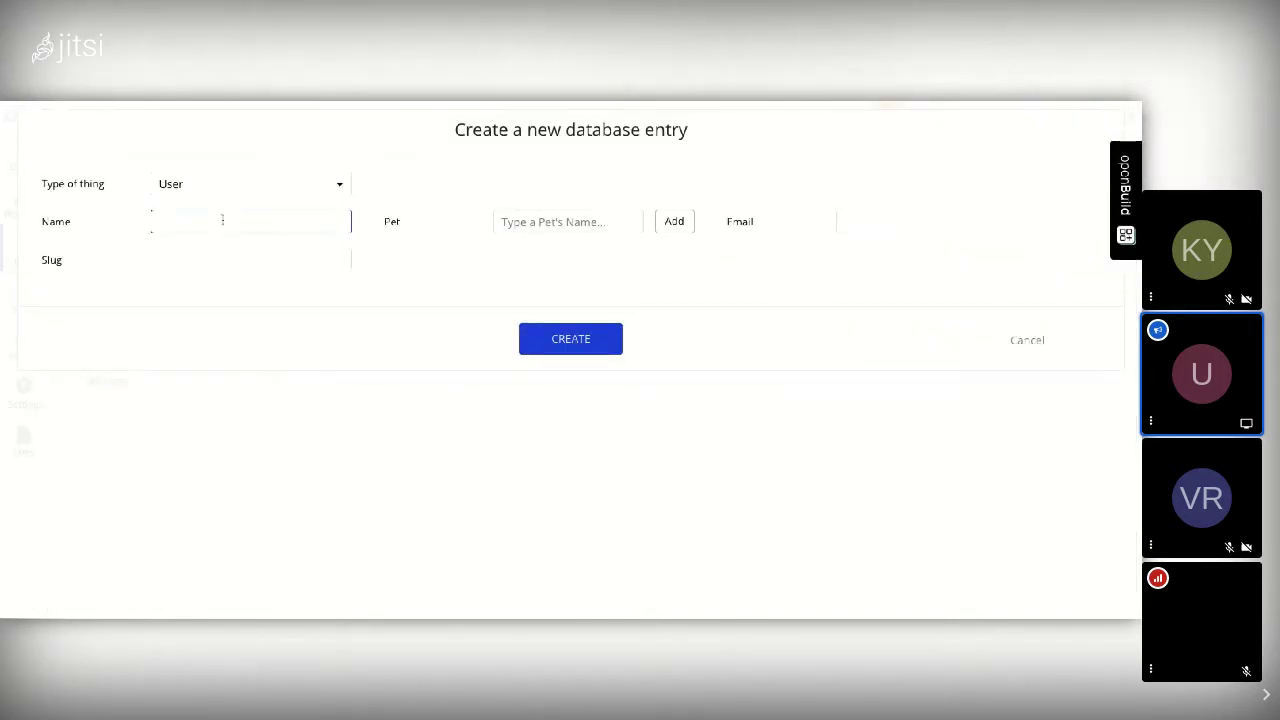
{"action": "type", "text": "Uri"}
{"action": "left_click", "coordinate": [557, 226]}
{"action": "type", "text": "Billi"}
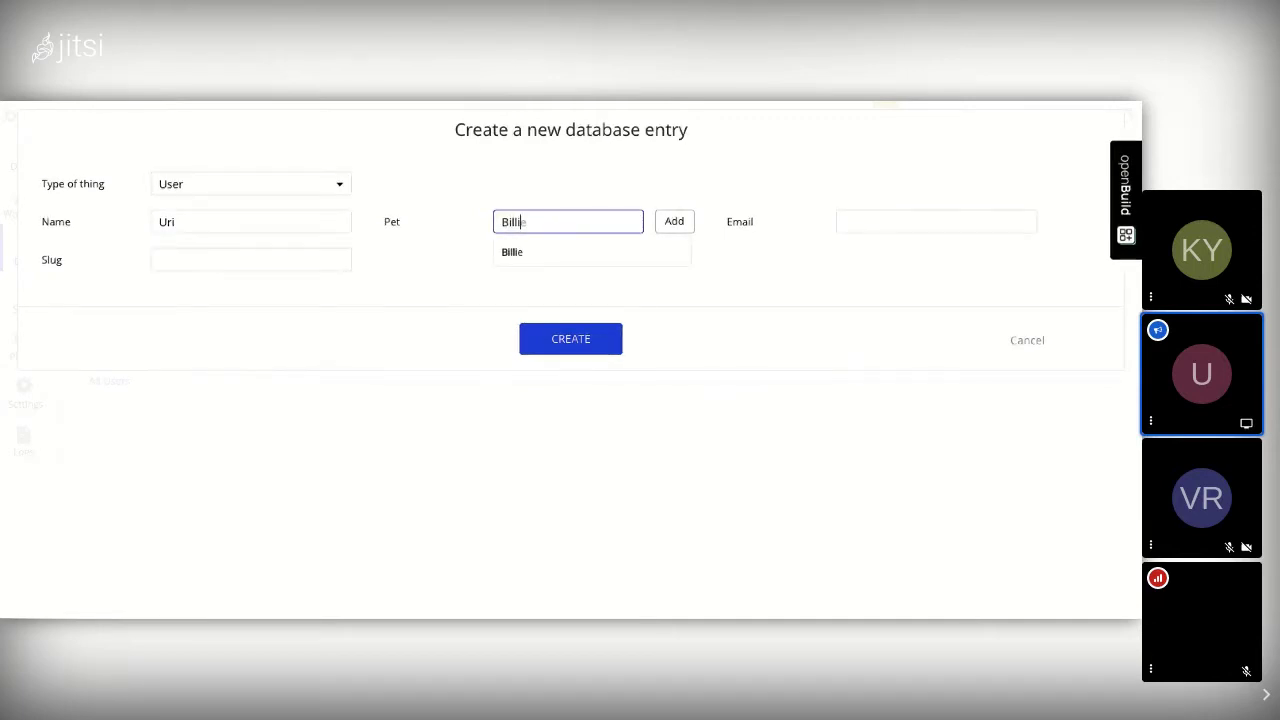
{"action": "key", "text": "Return"}
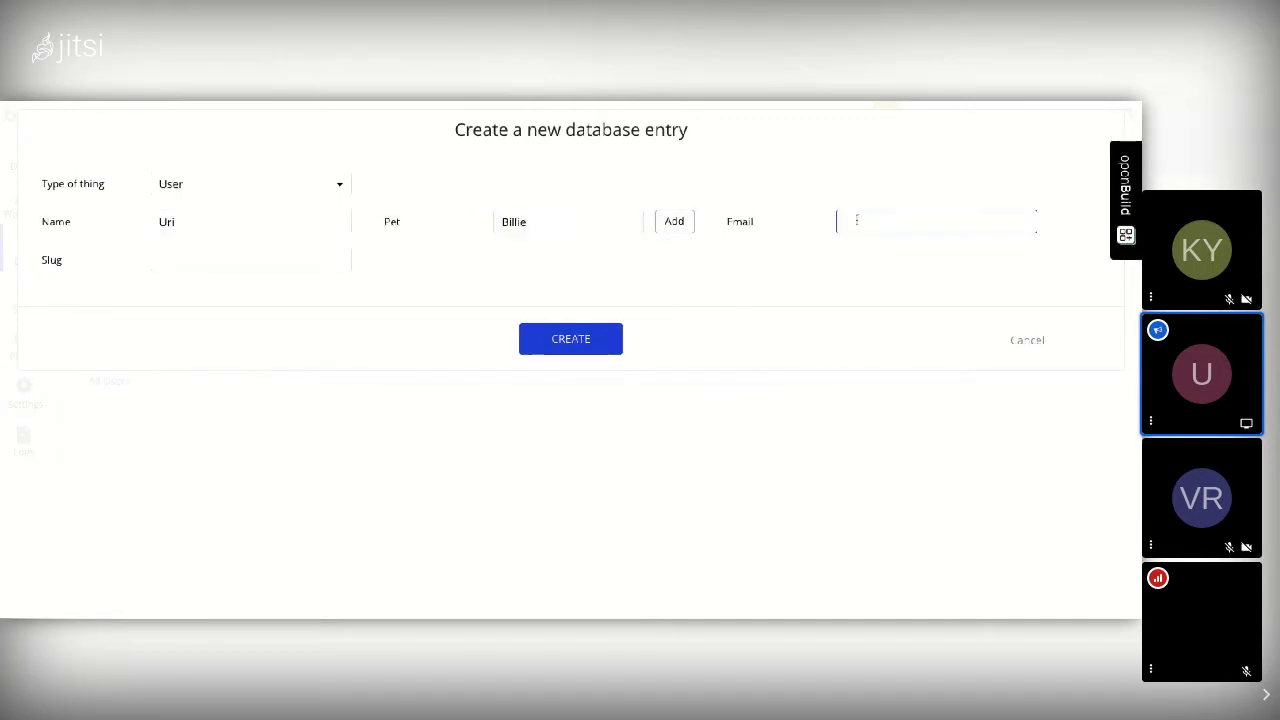
{"action": "left_click", "coordinate": [856, 215]}
{"action": "type", "text": "urisytr"}
{"action": "left_click", "coordinate": [908, 238]}
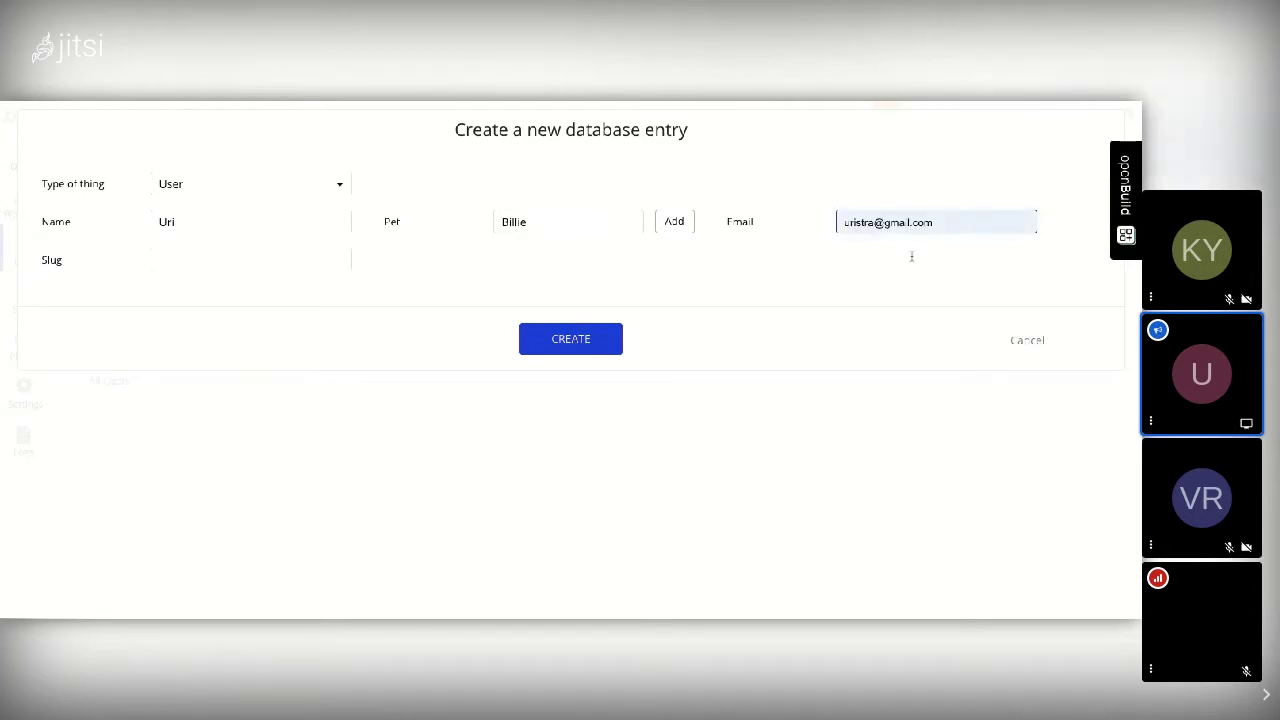
{"action": "left_click", "coordinate": [911, 257]}
{"action": "left_click", "coordinate": [561, 351]}
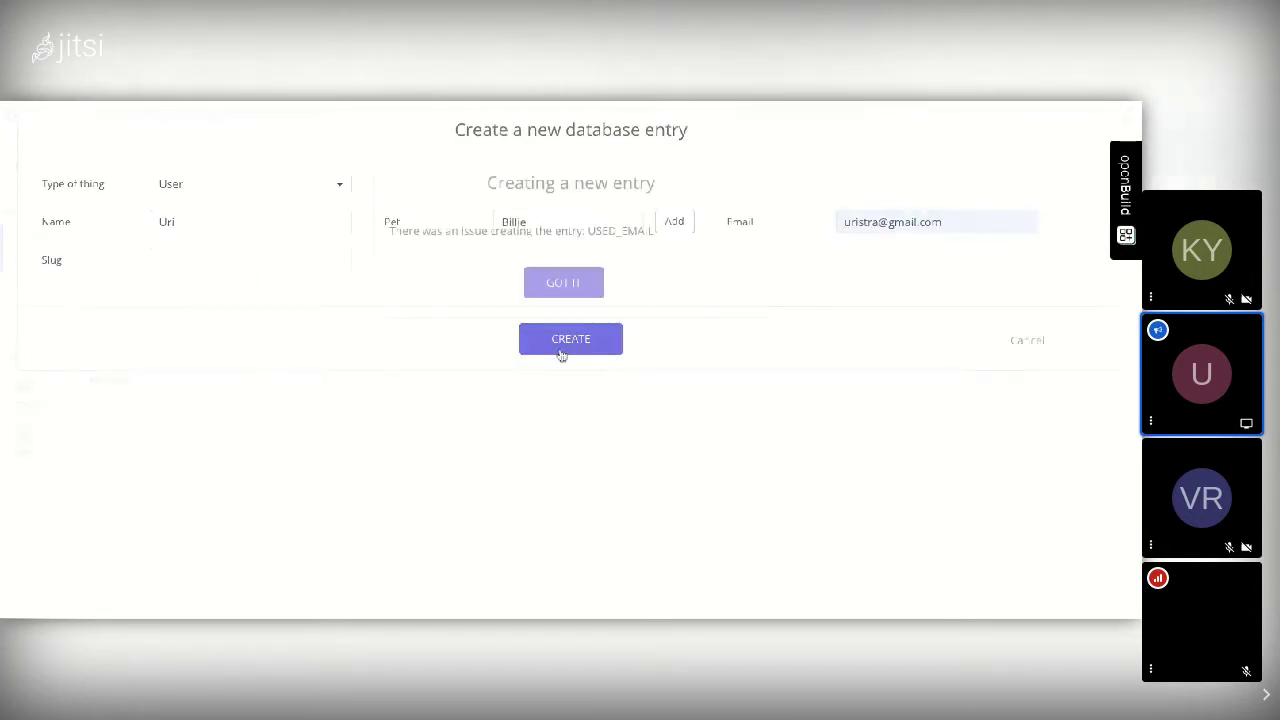
{"action": "left_click", "coordinate": [561, 290]}
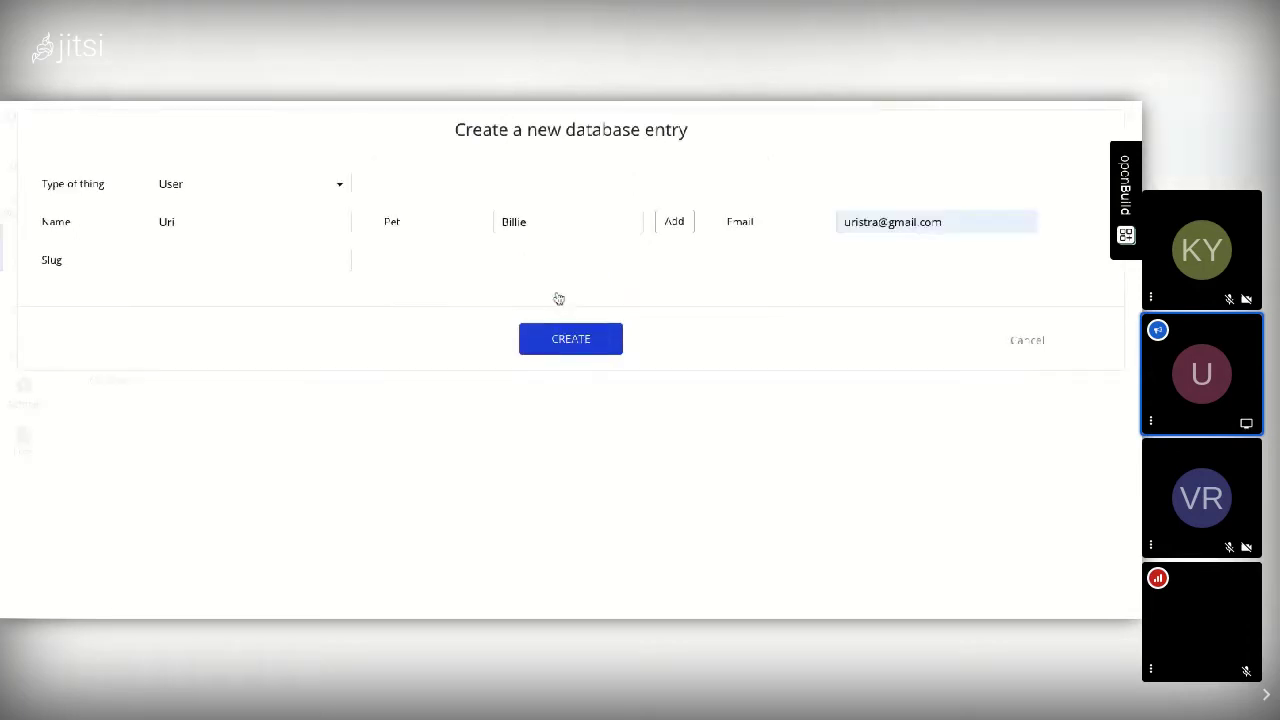
Step: Change the e-mail before the @ to an unused address, create the entry, and show All Pets
{"action": "left_click", "coordinate": [950, 223]}
{"action": "key", "text": "ctrl+a"}
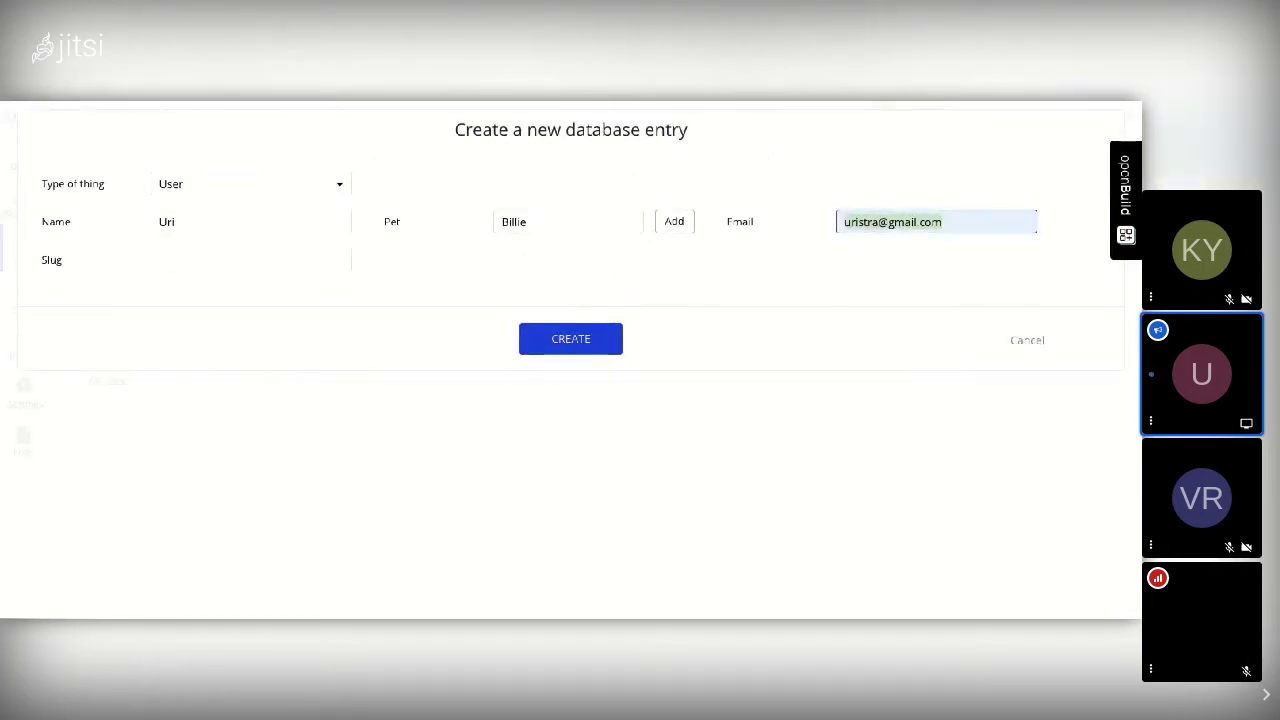
{"action": "left_click", "coordinate": [876, 222]}
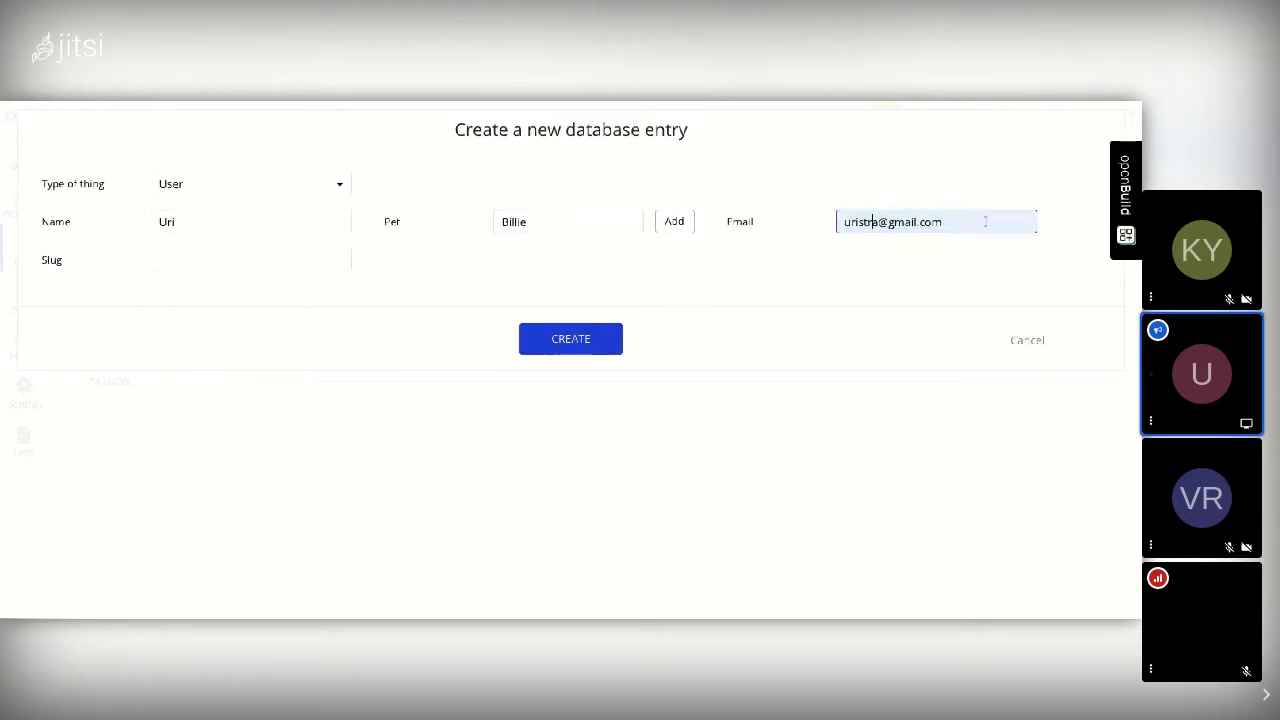
{"action": "key", "text": "BackSpace"}
{"action": "key", "text": "BackSpace"}
{"action": "key", "text": "BackSpace"}
{"action": "key", "text": "BackSpace"}
{"action": "type", "text": "tos"}
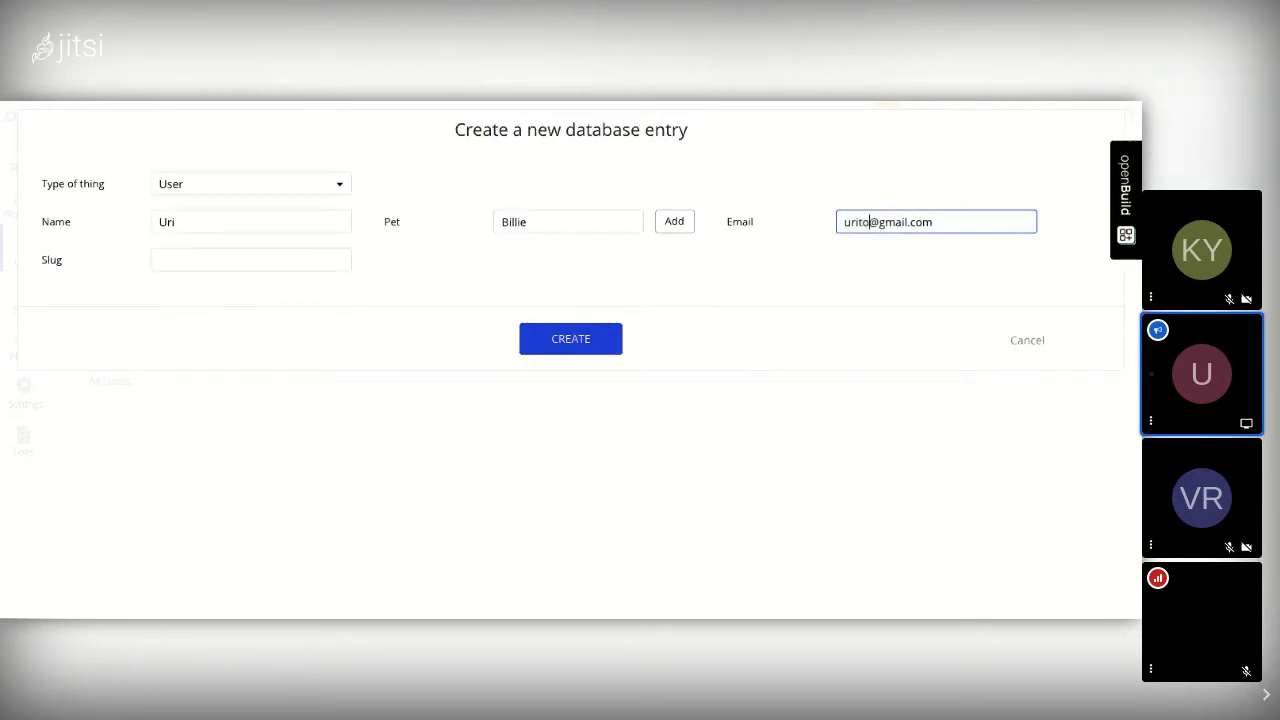
{"action": "left_click", "coordinate": [613, 334]}
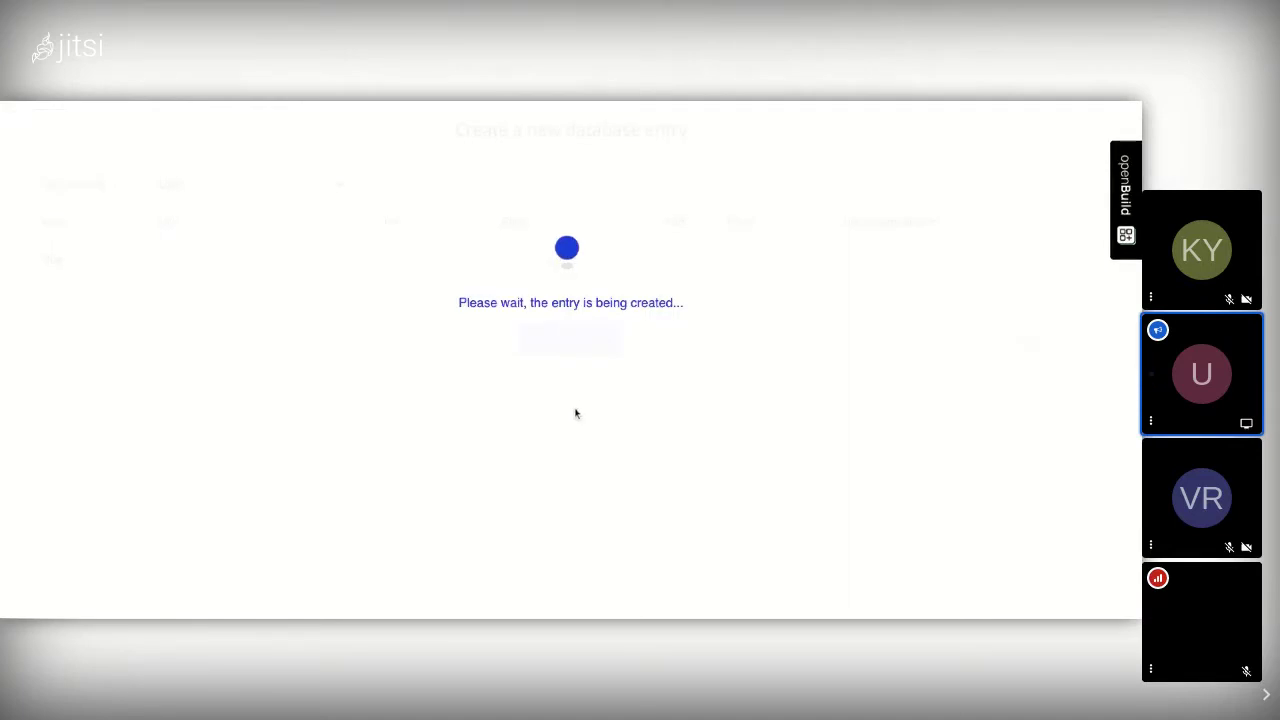
{"action": "left_click", "coordinate": [566, 305]}
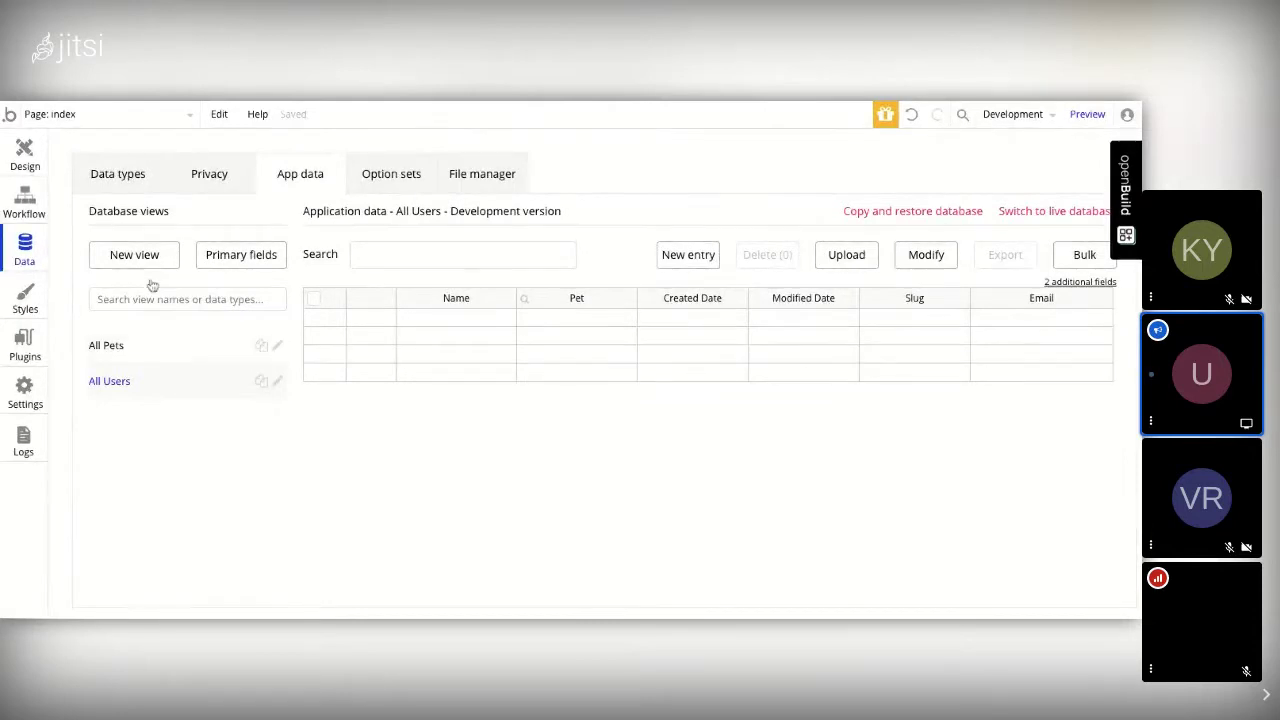
{"action": "left_click", "coordinate": [112, 347]}
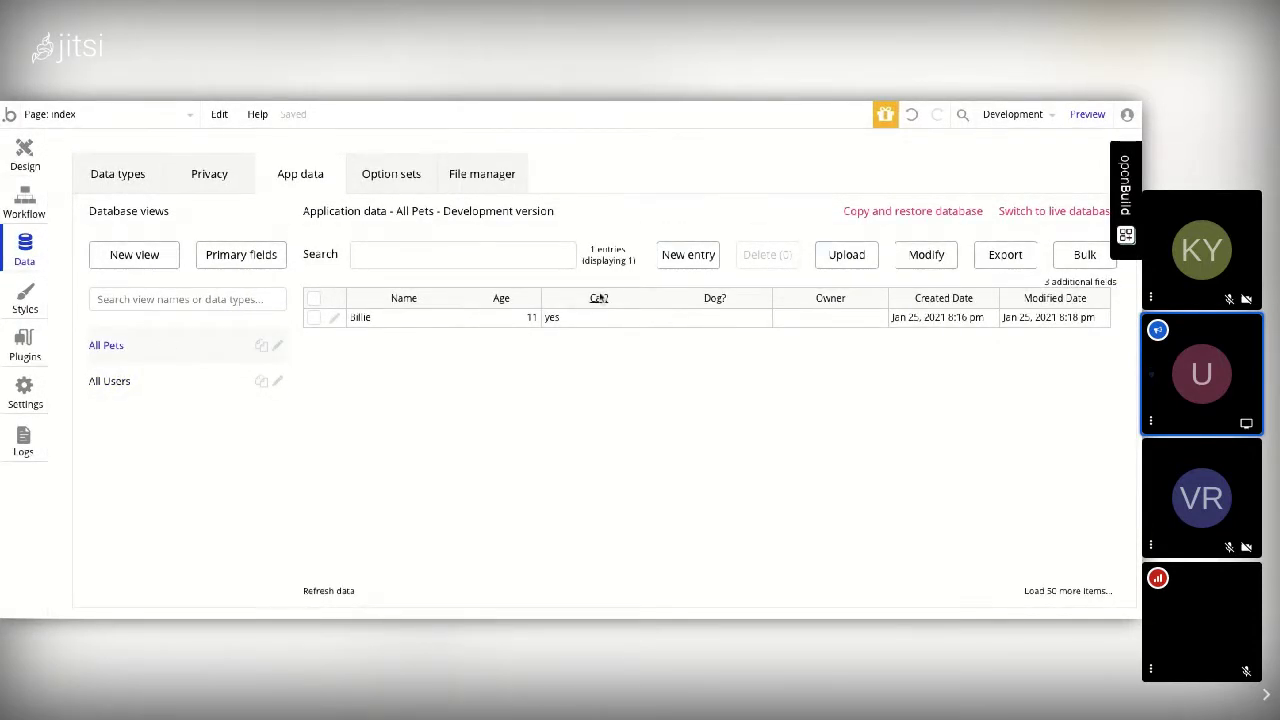
Step: Set Billie's Owner to the matching user and save the entry
{"action": "left_click", "coordinate": [335, 319]}
{"action": "left_click", "coordinate": [600, 260]}
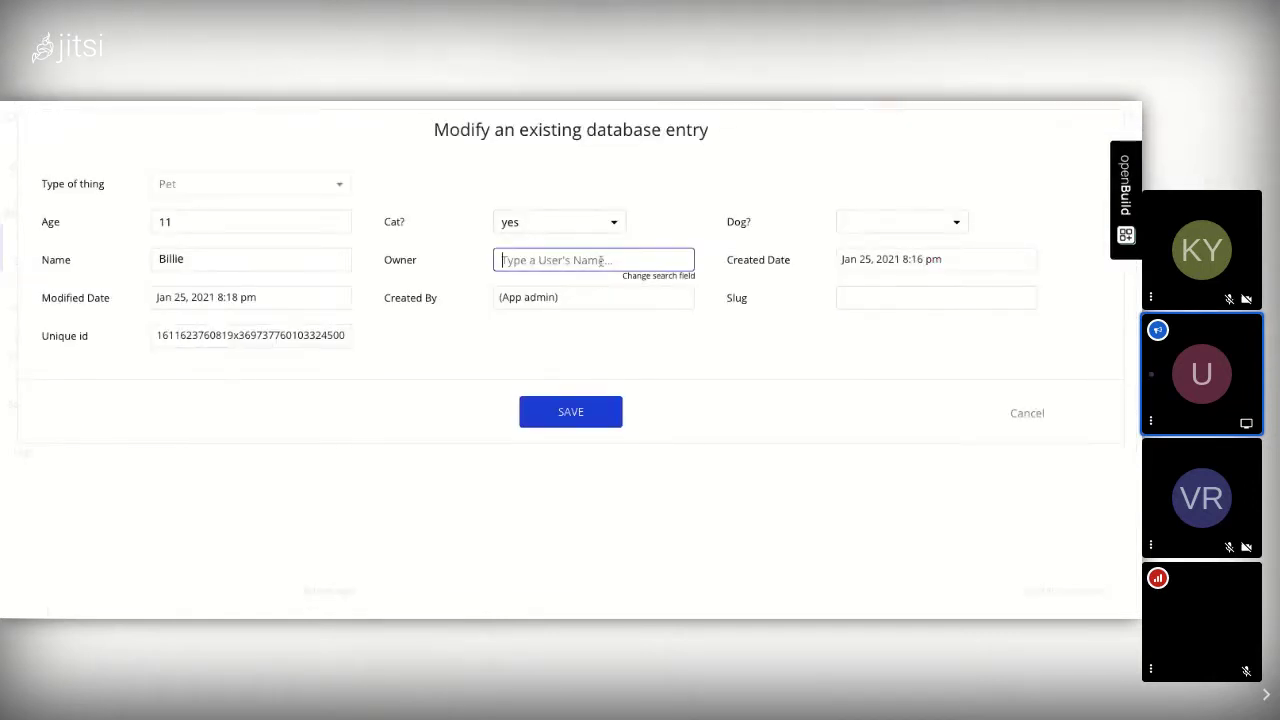
{"action": "type", "text": "Uri"}
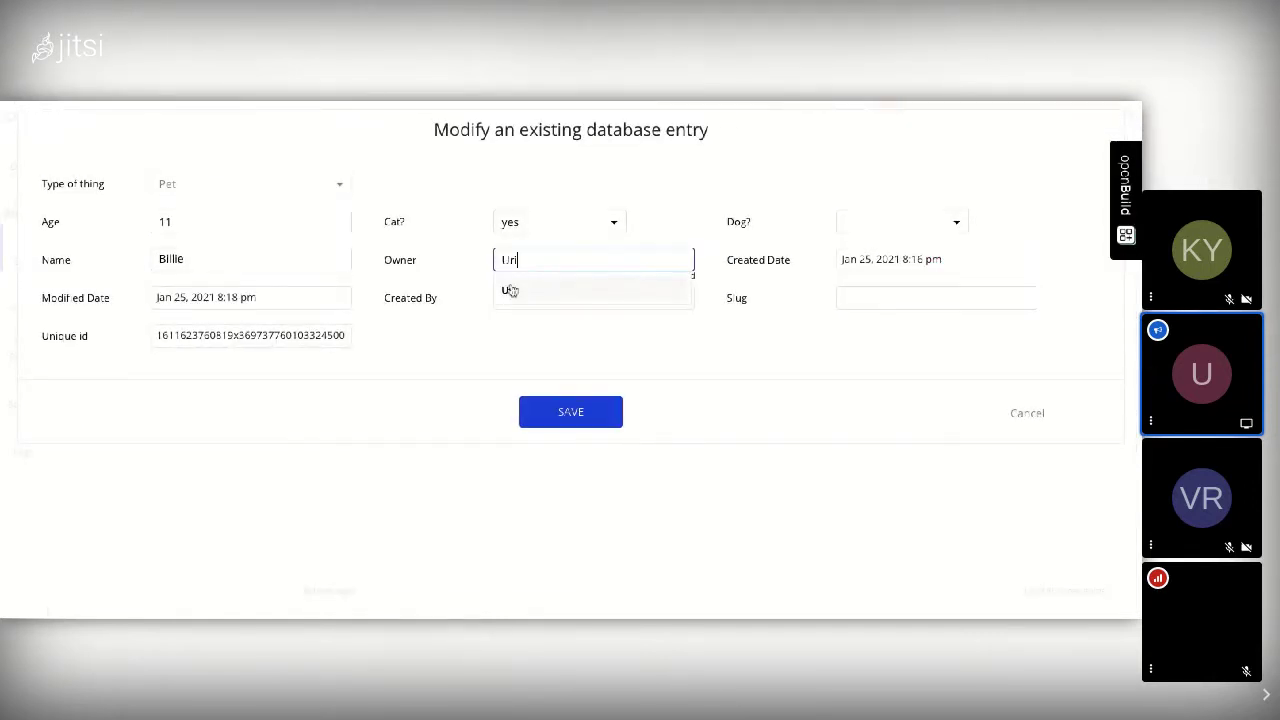
{"action": "left_click", "coordinate": [508, 290]}
{"action": "left_click", "coordinate": [585, 420]}
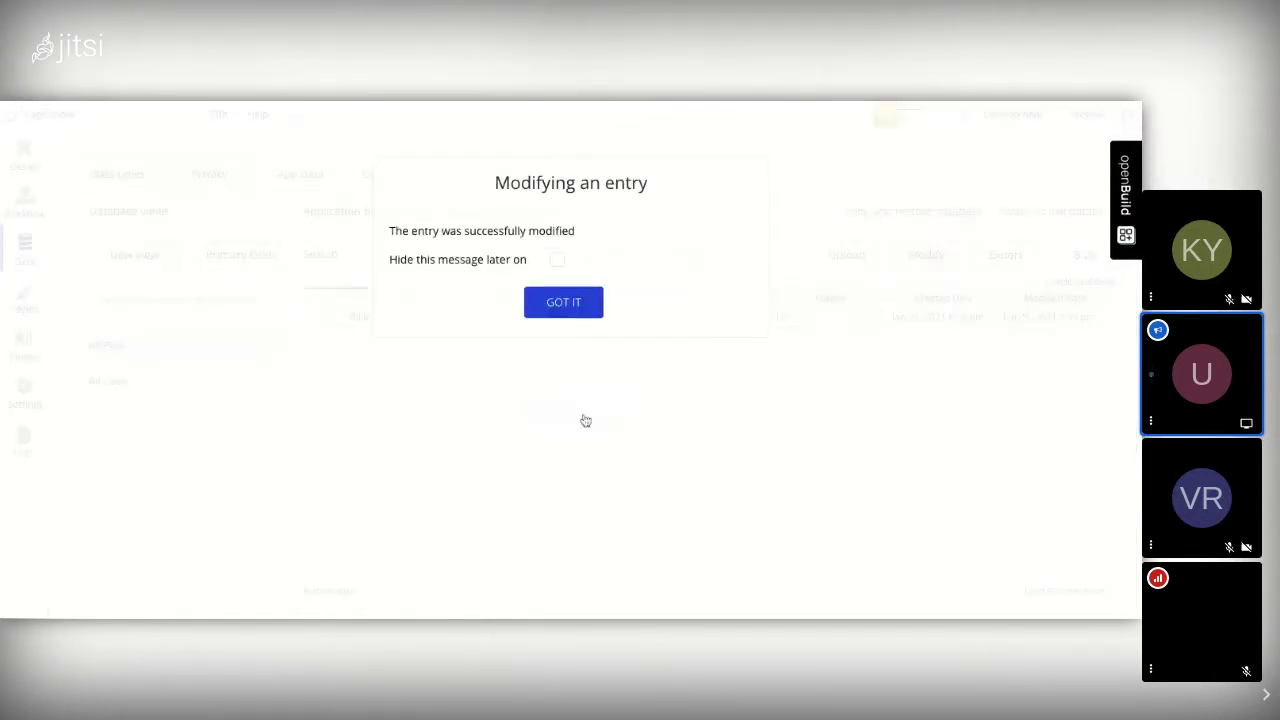
{"action": "left_click", "coordinate": [565, 305]}
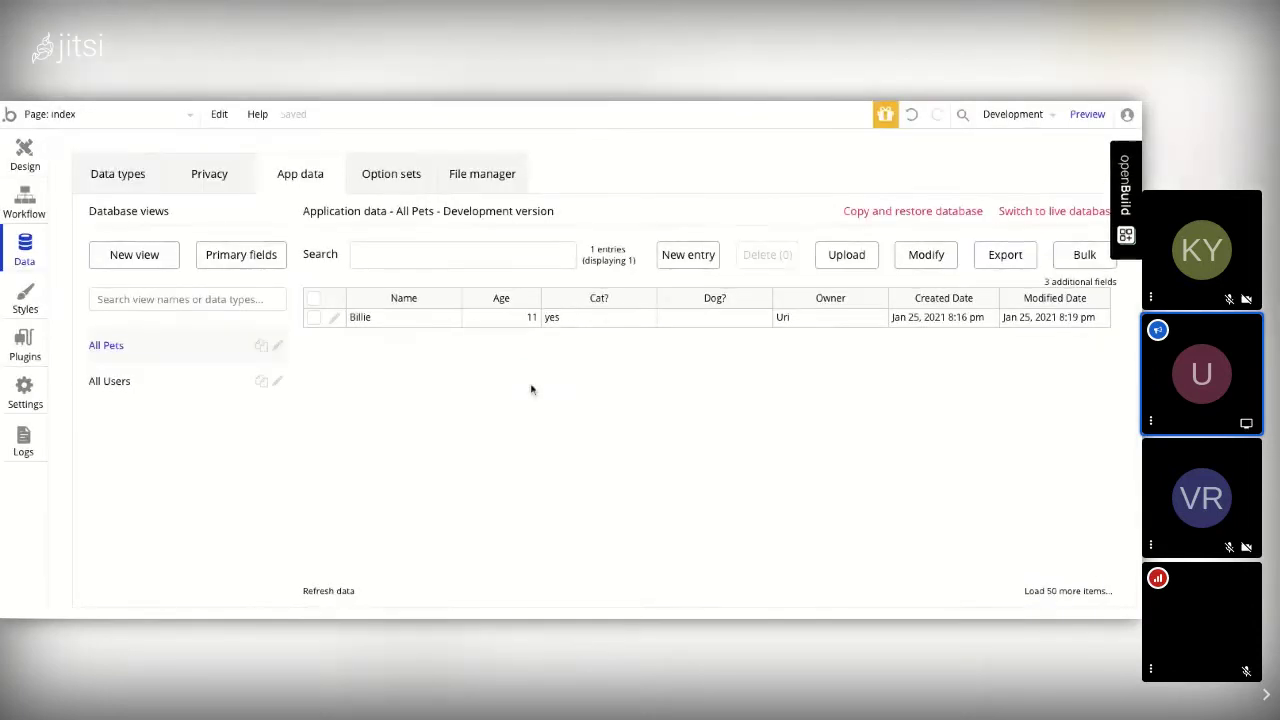
Step: Start a new pet entry with Age 11, Cat? yes and Dog? no
{"action": "left_click", "coordinate": [688, 254]}
{"action": "left_click", "coordinate": [176, 222]}
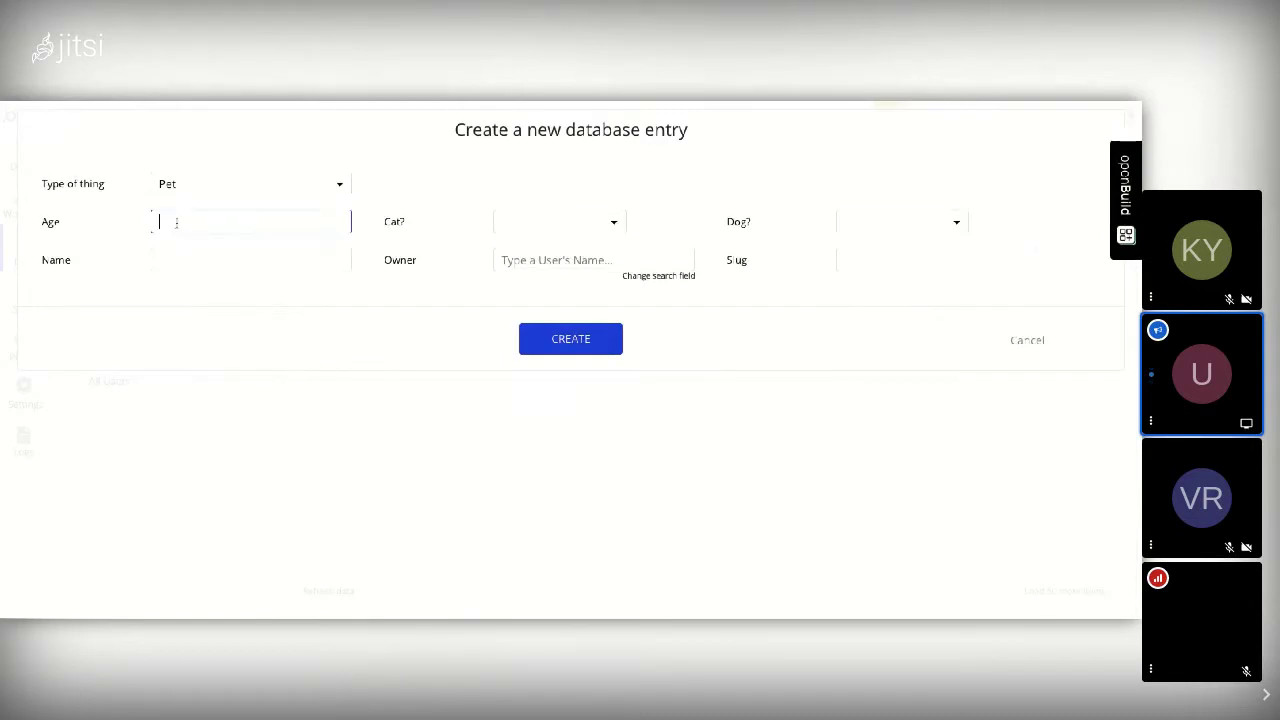
{"action": "type", "text": "11"}
{"action": "left_click", "coordinate": [543, 228]}
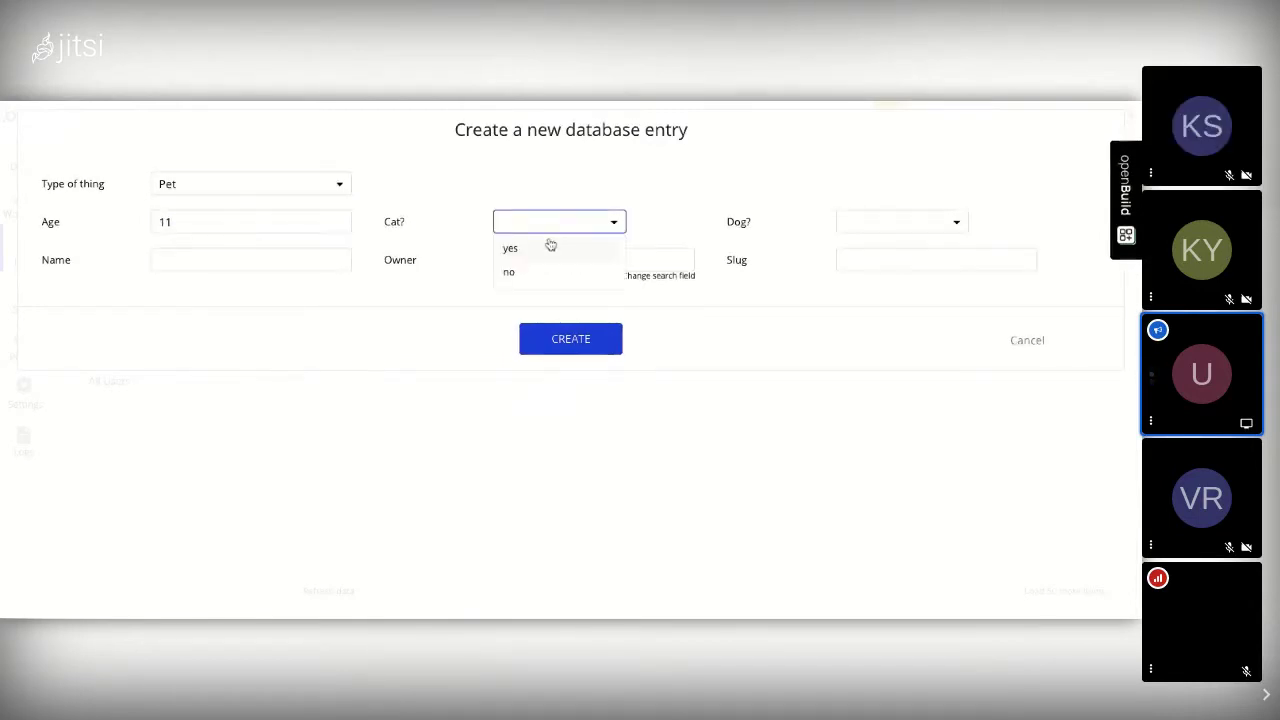
{"action": "left_click", "coordinate": [549, 246]}
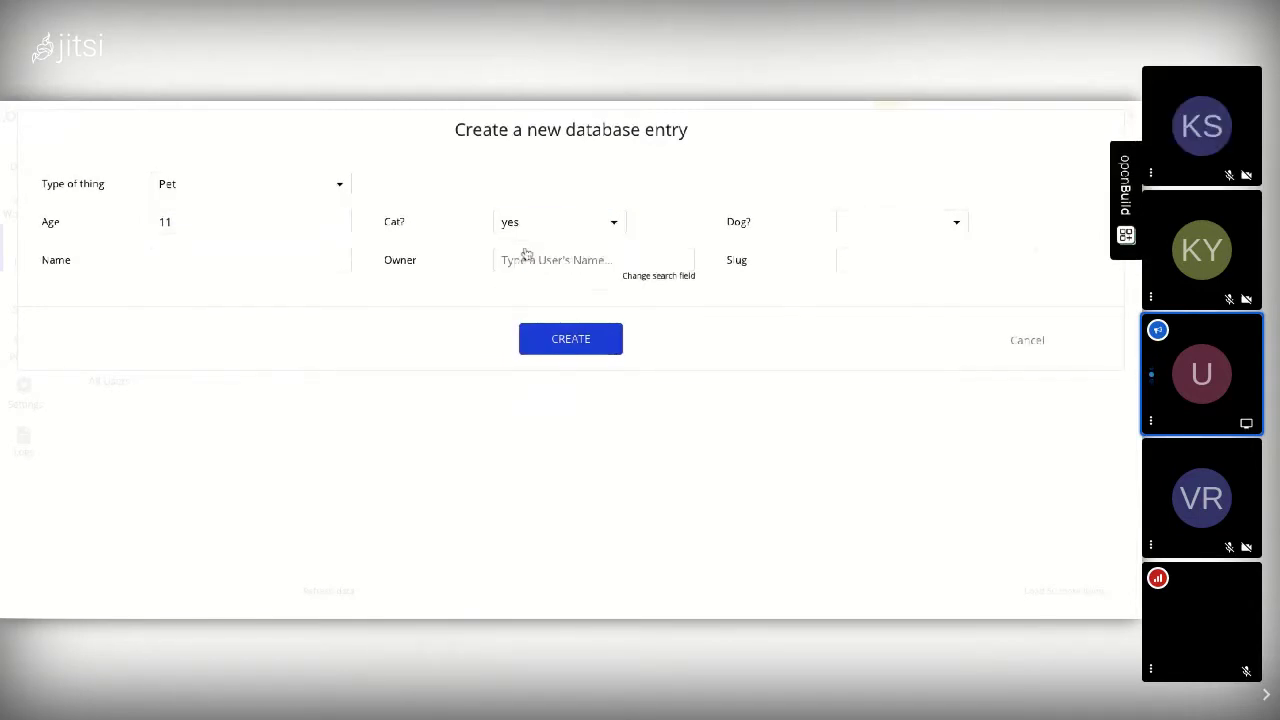
{"action": "left_click", "coordinate": [860, 222]}
{"action": "left_click", "coordinate": [853, 271]}
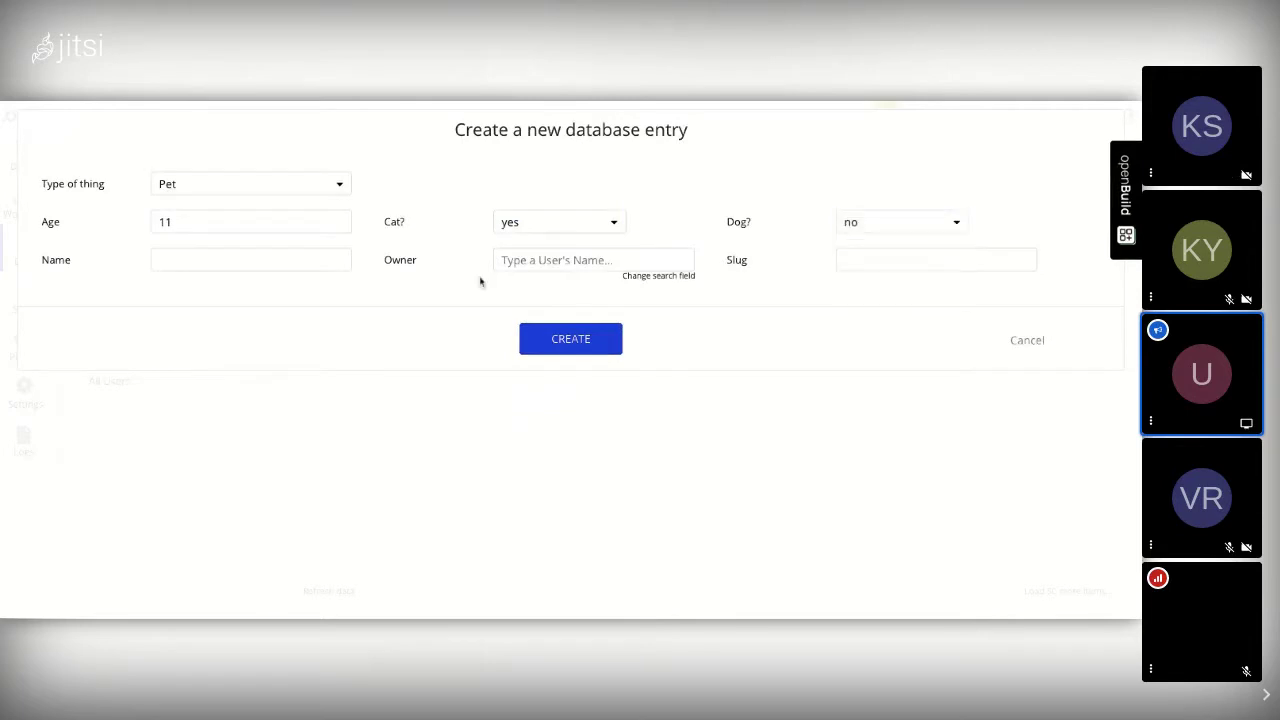
Step: Name the new pet Celia, give it the same owner, and create the entry
{"action": "left_click", "coordinate": [155, 259]}
{"action": "type", "text": "Cella"}
{"action": "left_click", "coordinate": [540, 262]}
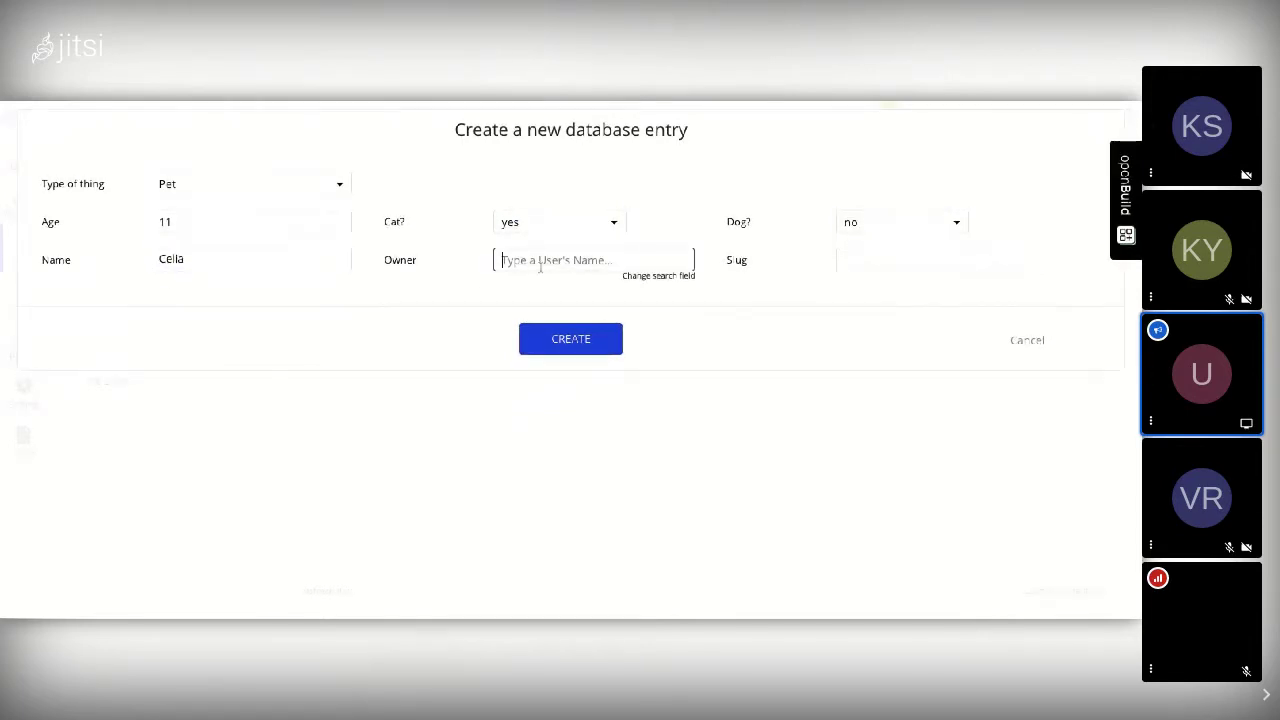
{"action": "type", "text": "yo"}
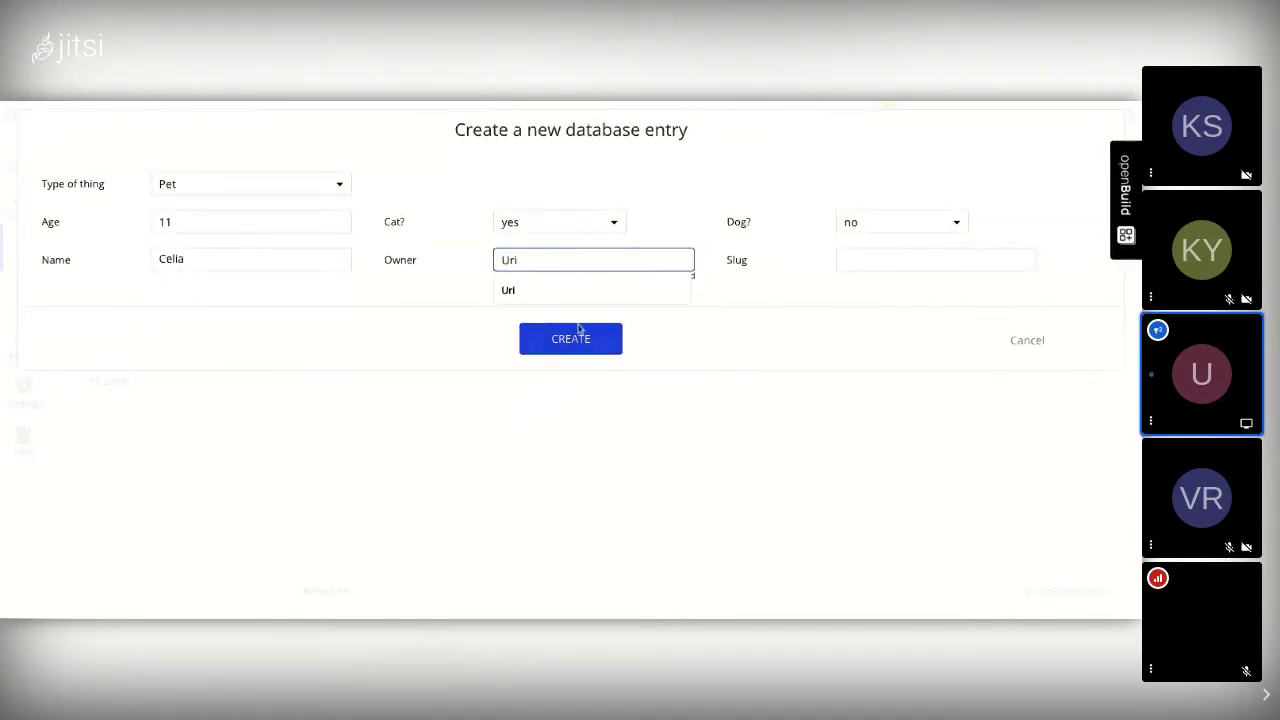
{"action": "left_click", "coordinate": [575, 336]}
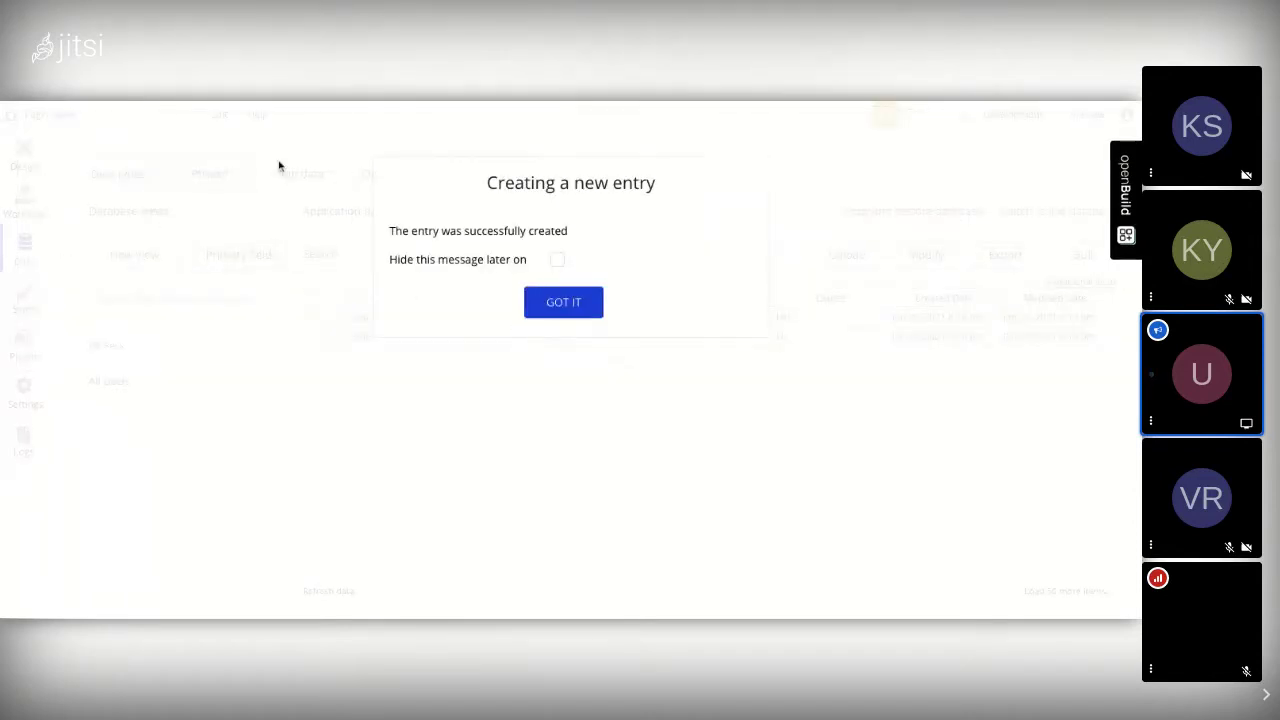
{"action": "left_click", "coordinate": [564, 314]}
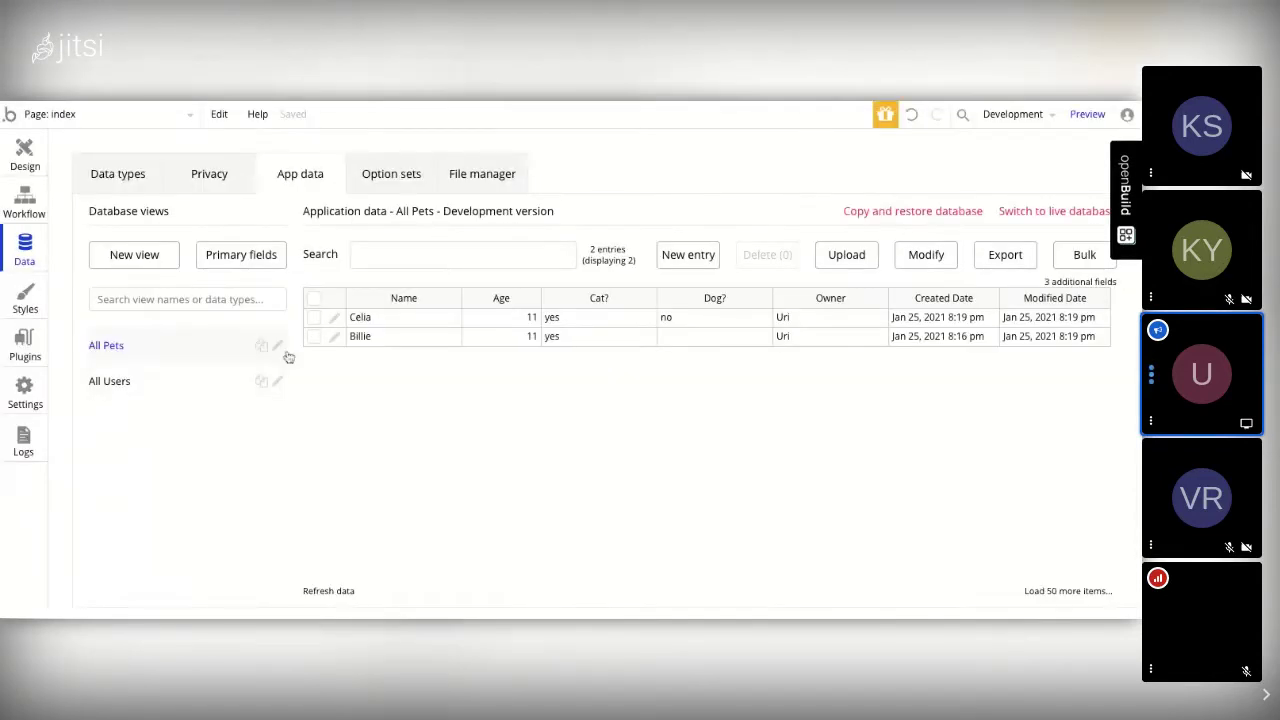
{"action": "left_click", "coordinate": [118, 383]}
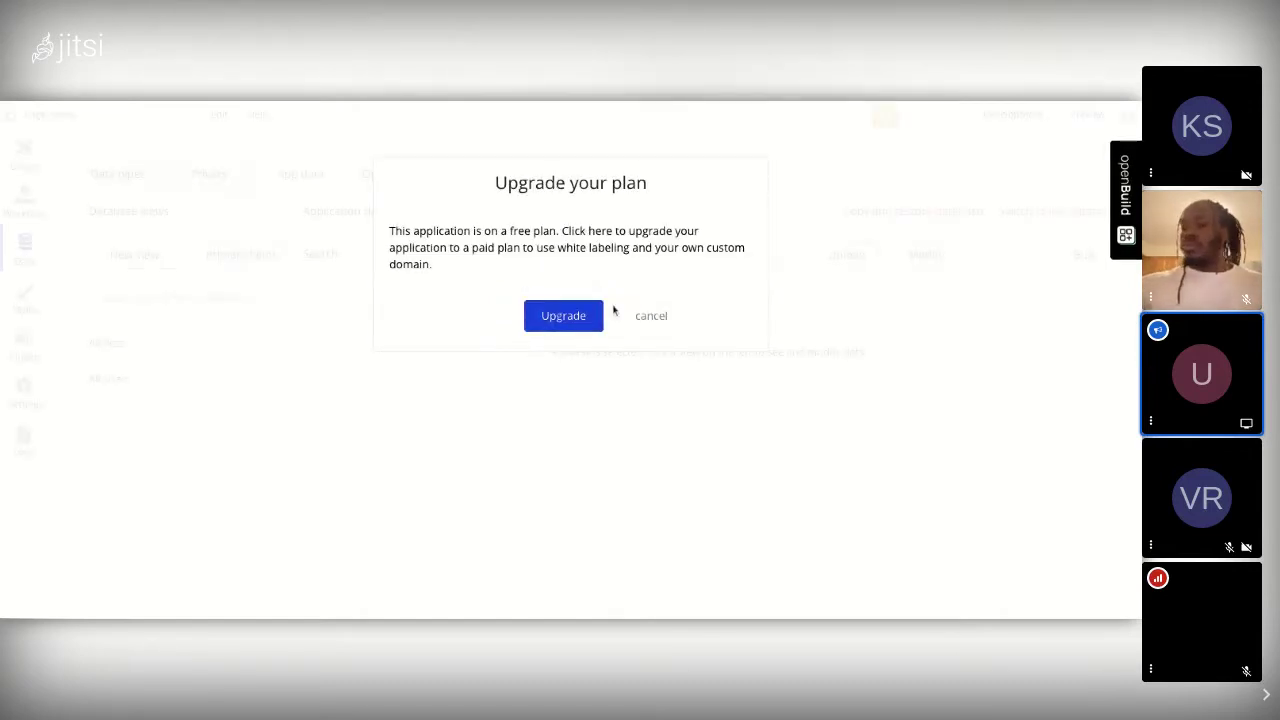
Step: Dismiss the Upgrade your plan prompt and show the All Users records
{"action": "left_click", "coordinate": [651, 317]}
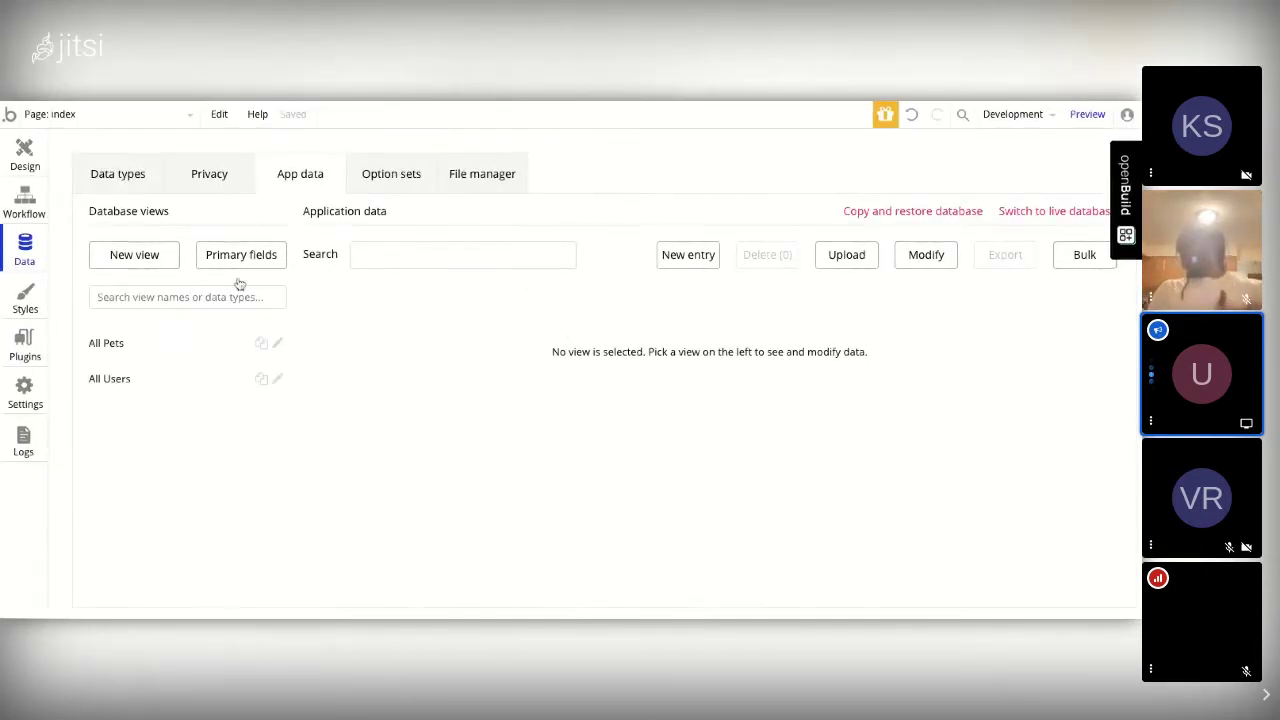
{"action": "left_click", "coordinate": [112, 380]}
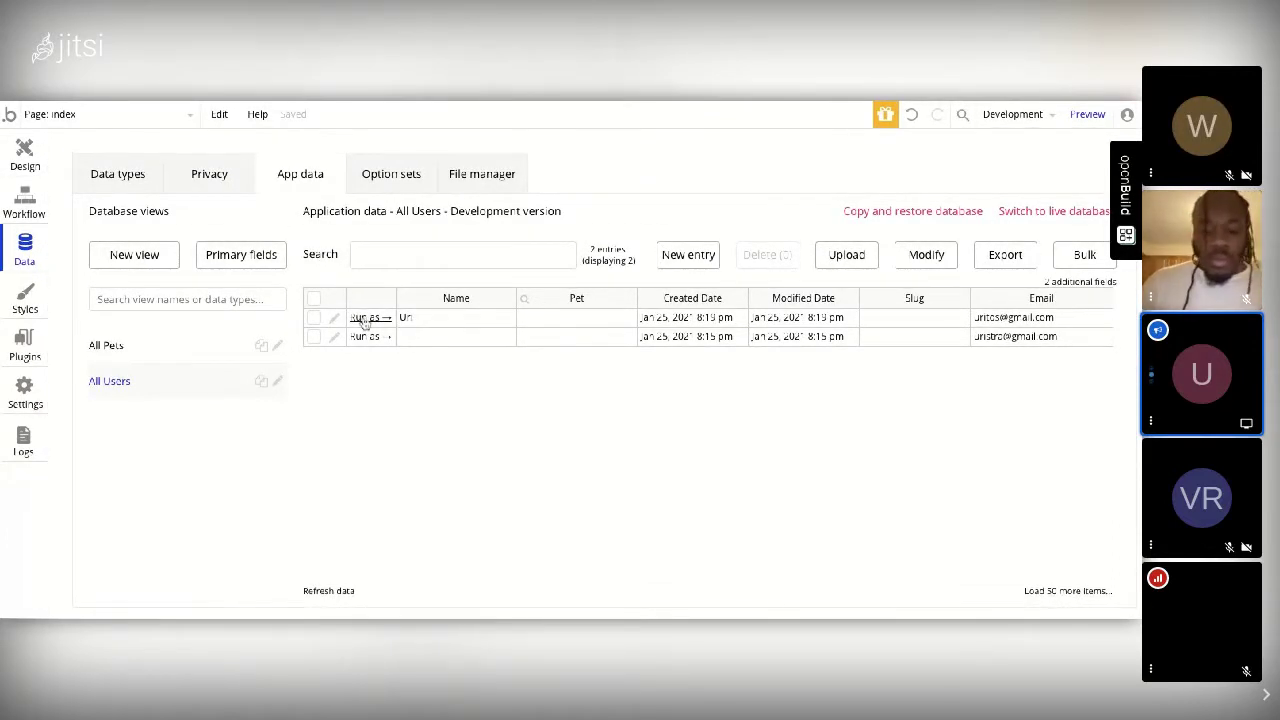
{"action": "left_click", "coordinate": [314, 337]}
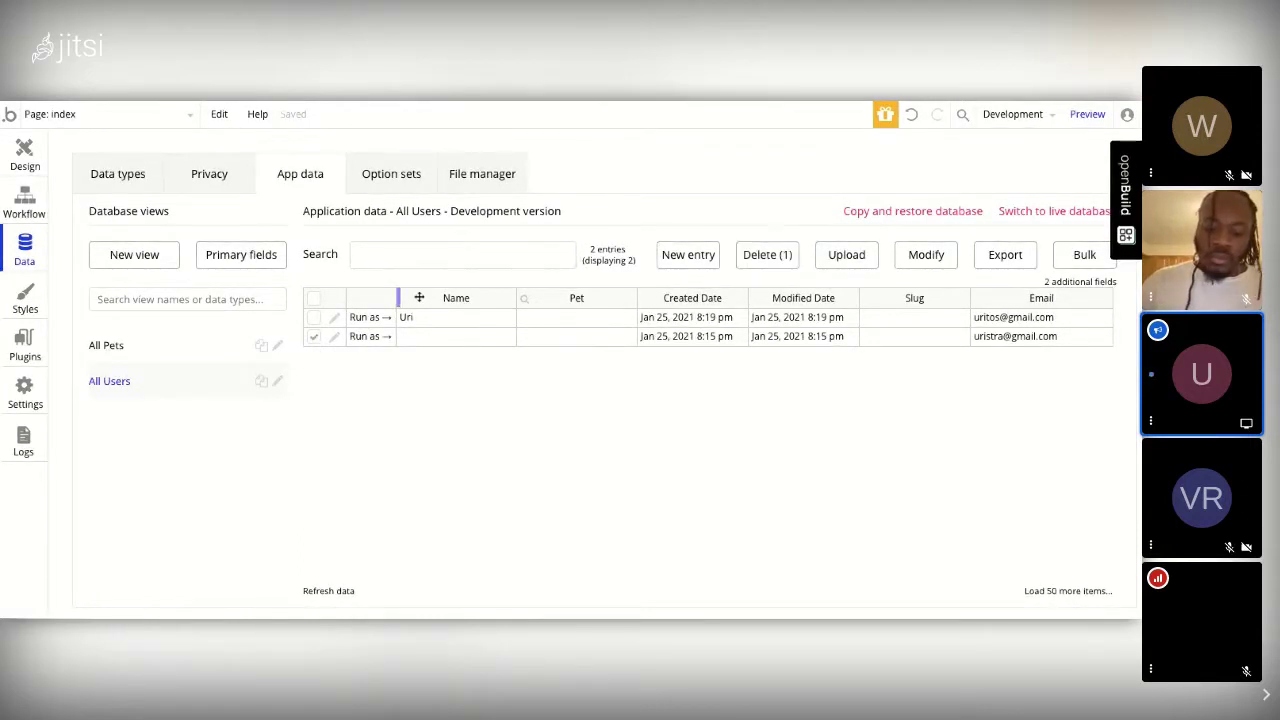
{"action": "left_click", "coordinate": [766, 255]}
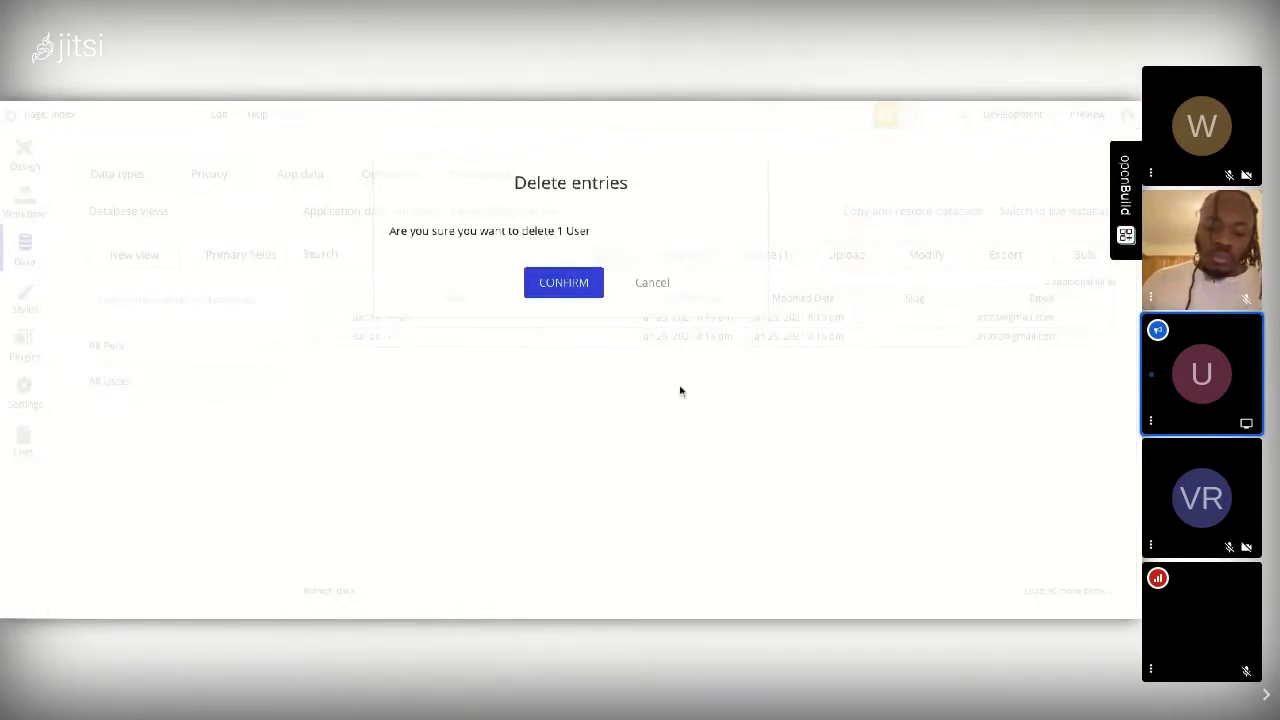
{"action": "left_click", "coordinate": [586, 288]}
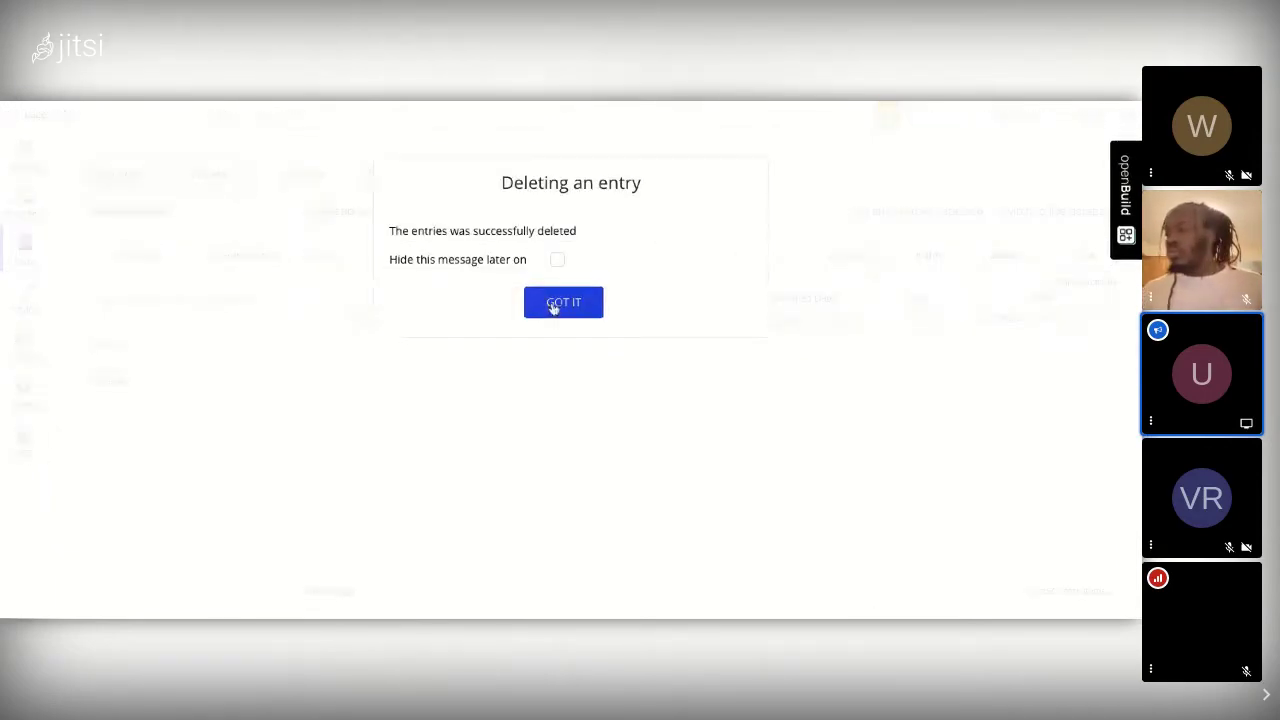
{"action": "left_click", "coordinate": [555, 302]}
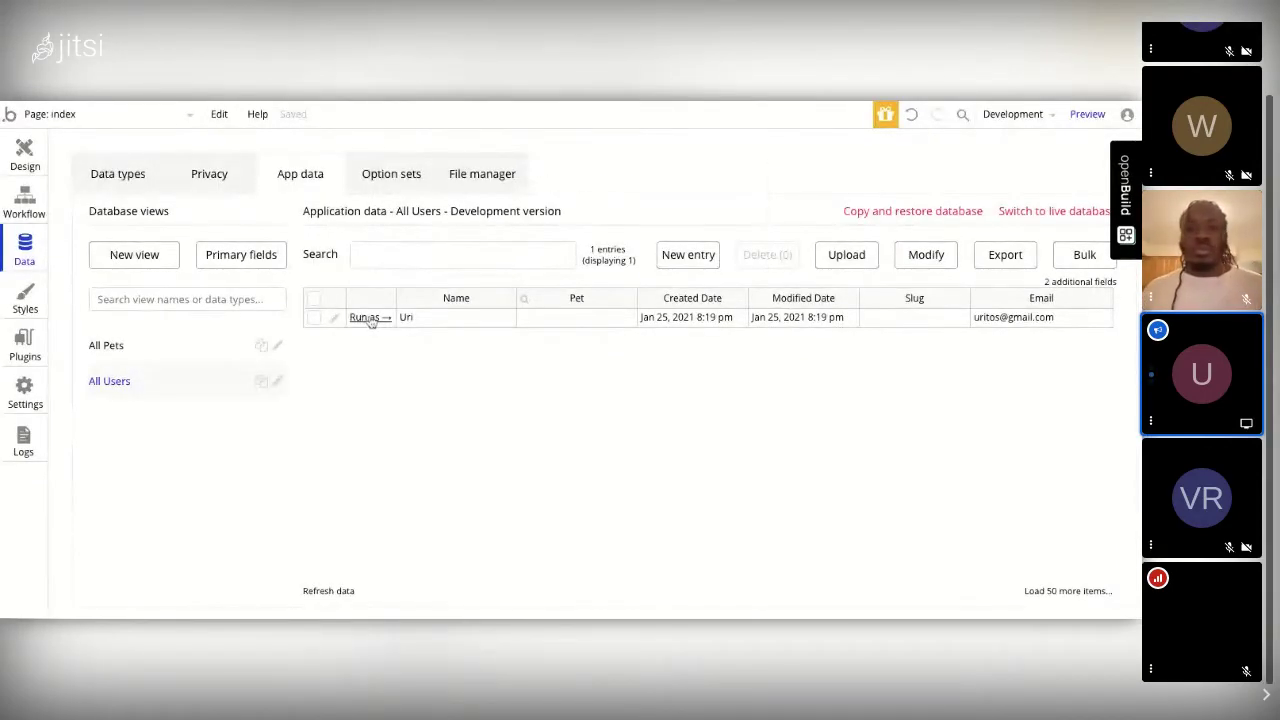
{"action": "left_click", "coordinate": [334, 319]}
{"action": "left_click", "coordinate": [560, 222]}
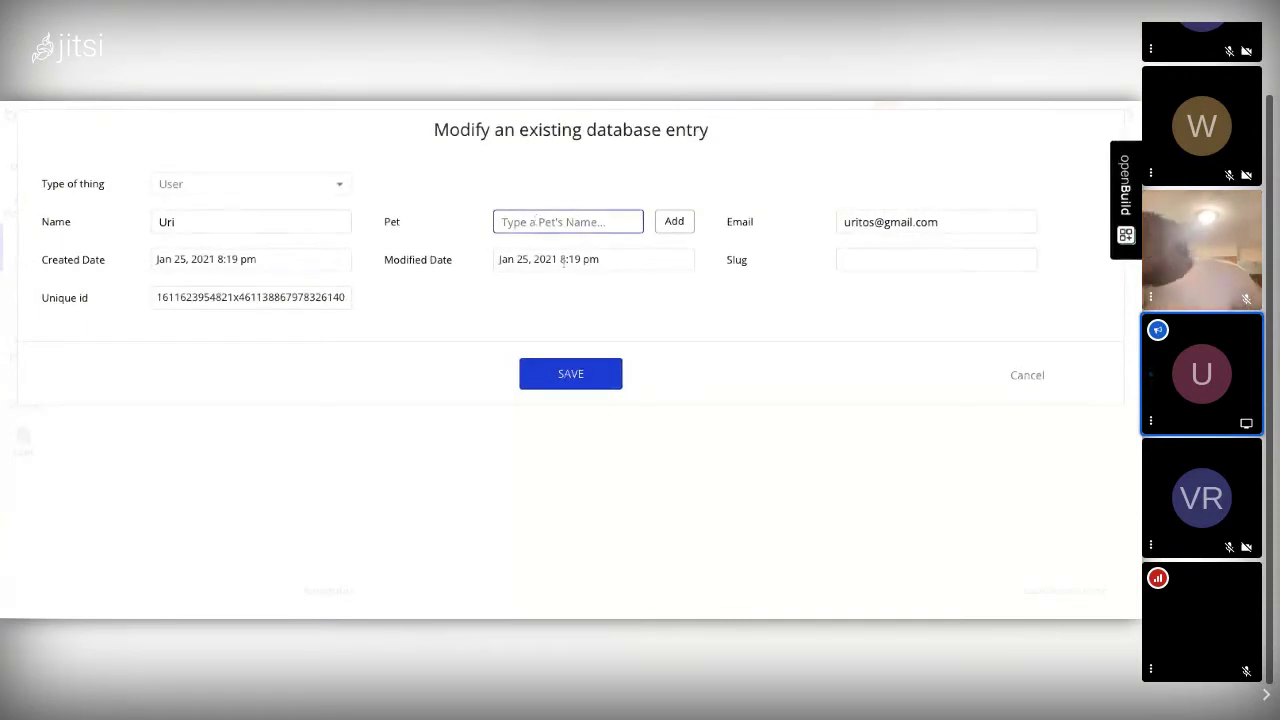
{"action": "type", "text": "Billie"}
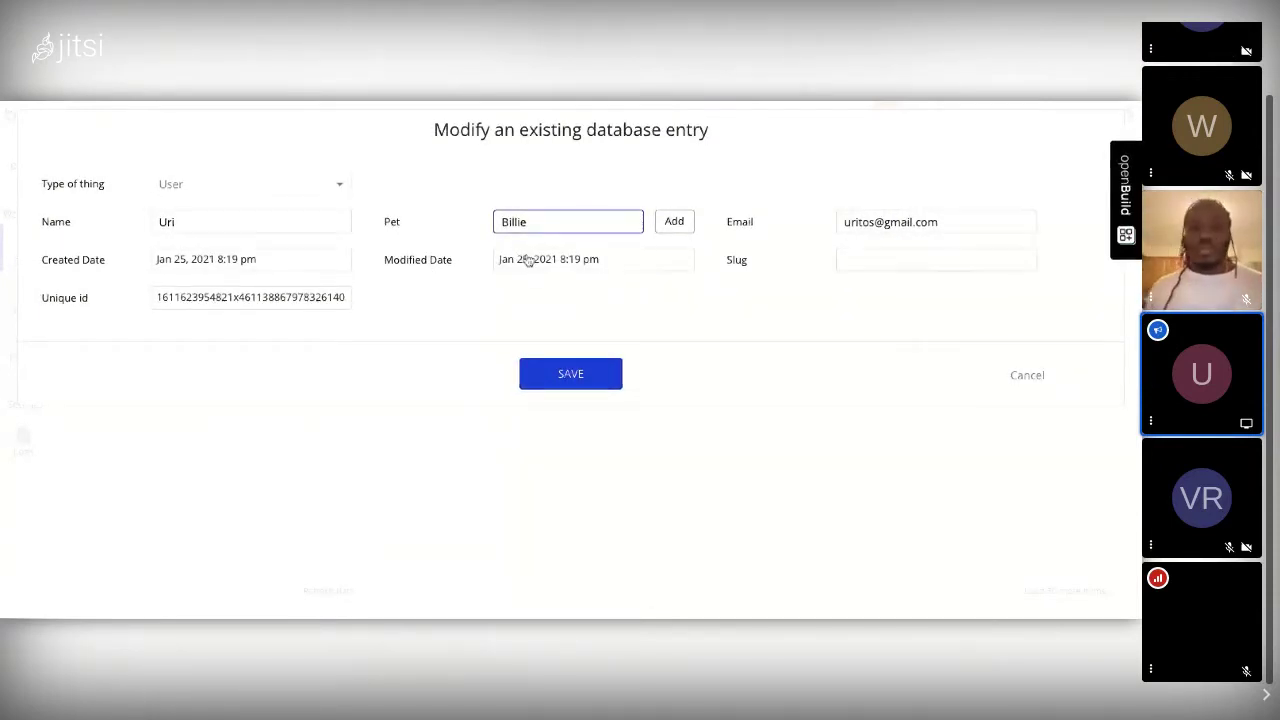
{"action": "key", "text": "Return"}
{"action": "left_click", "coordinate": [526, 240]}
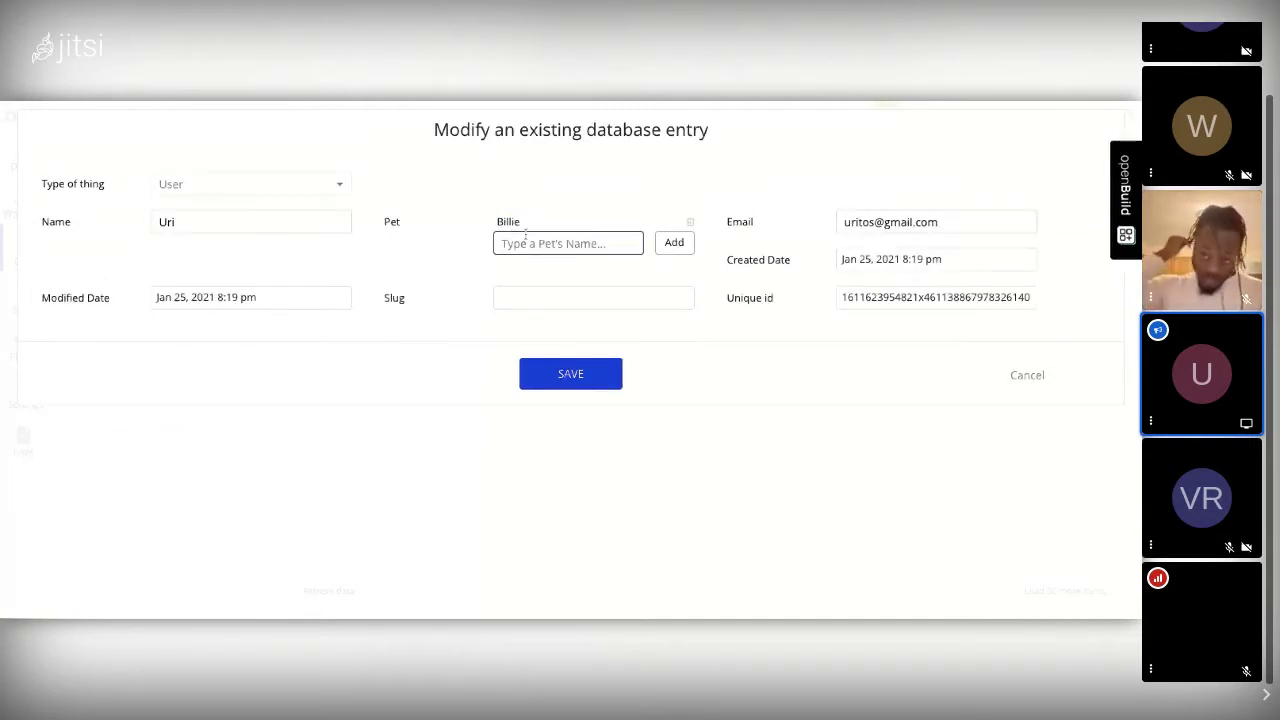
{"action": "type", "text": "Cella"}
{"action": "left_click", "coordinate": [668, 244]}
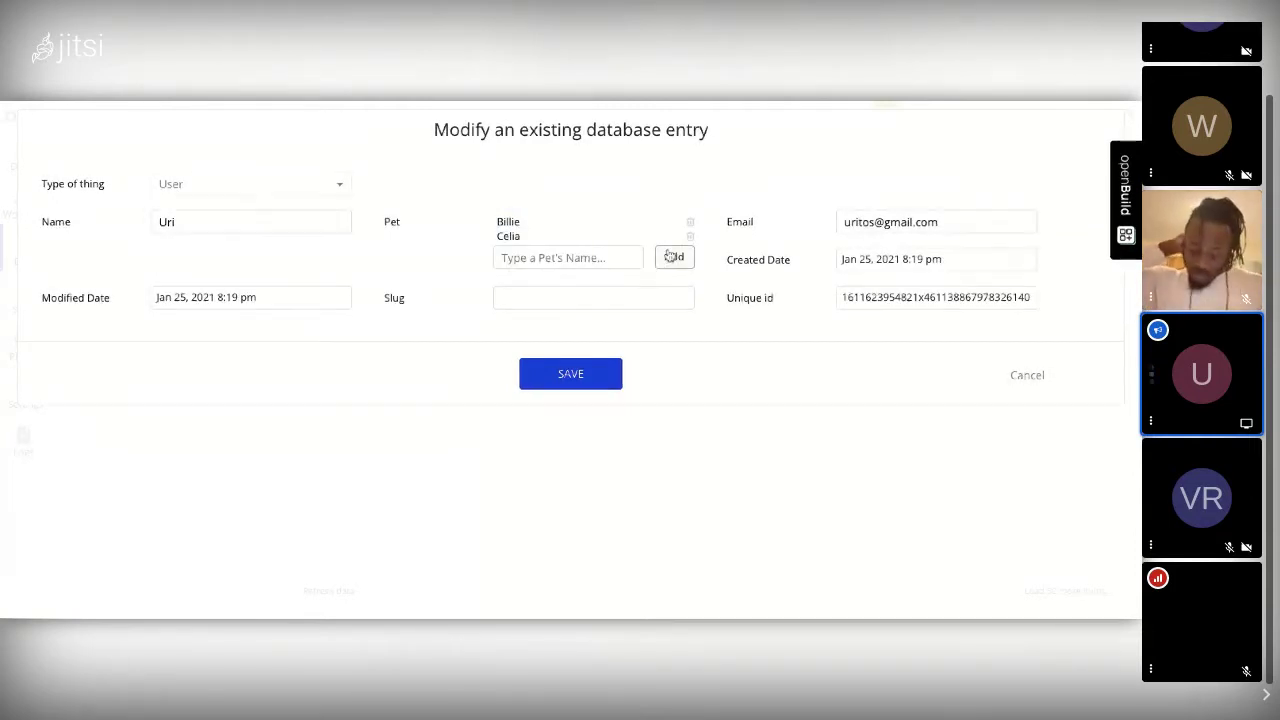
{"action": "left_click", "coordinate": [572, 386]}
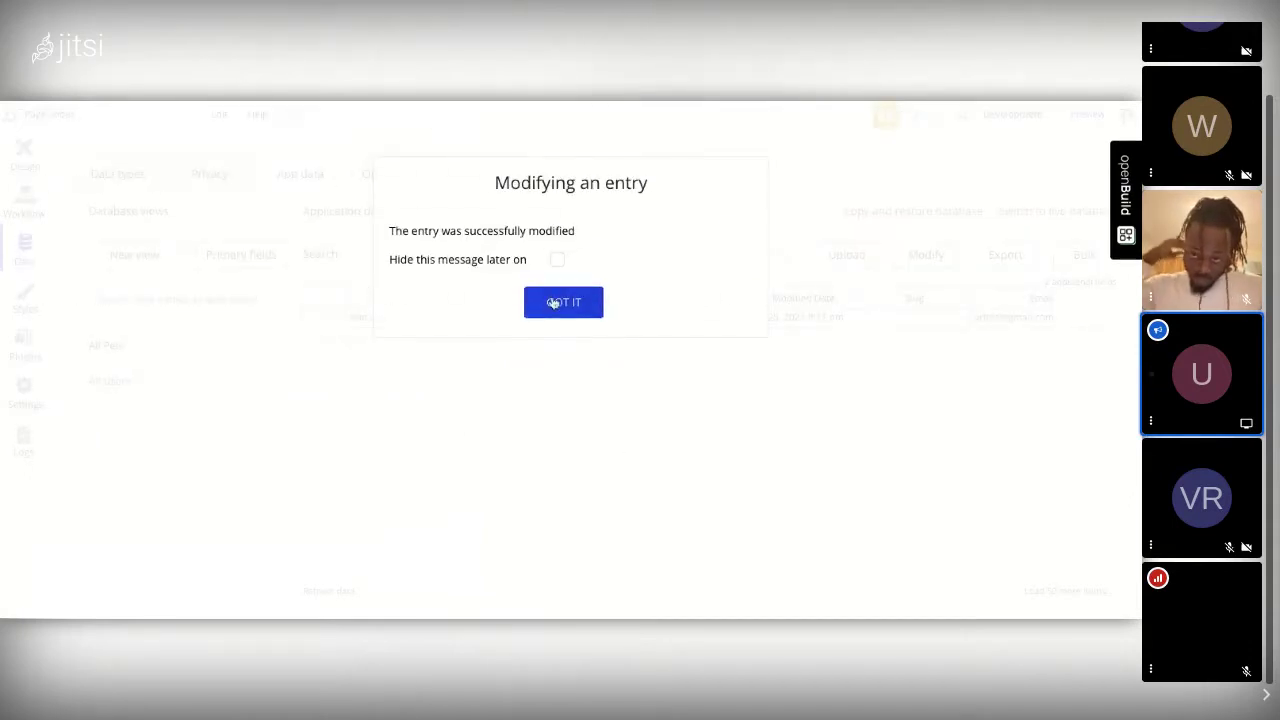
{"action": "left_click", "coordinate": [551, 301]}
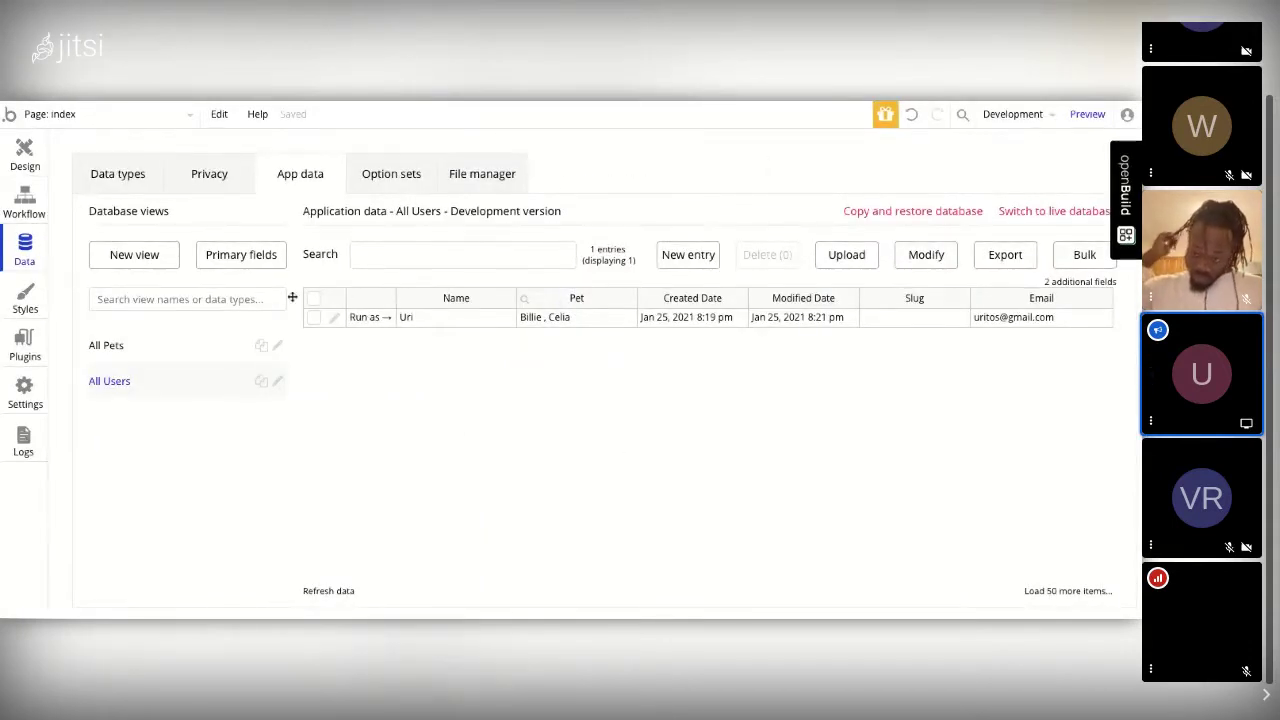
Step: Open the Option sets tab in the Data section
{"action": "left_click", "coordinate": [383, 185]}
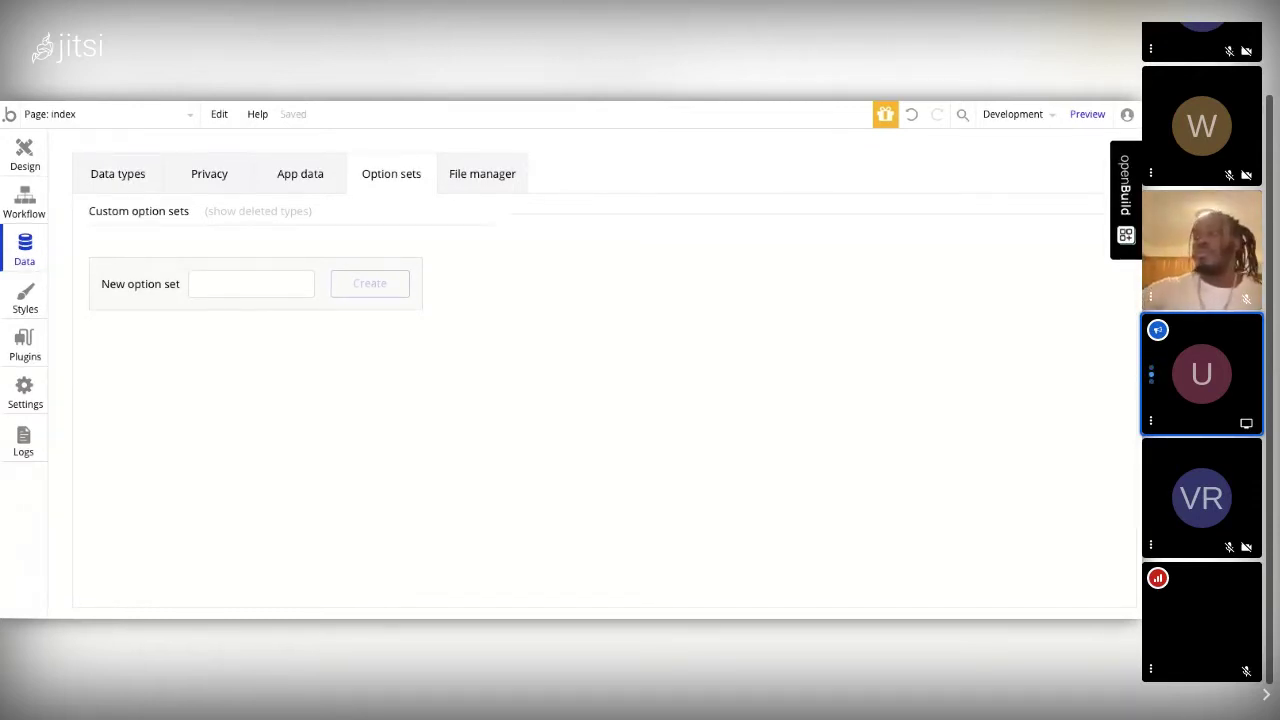
Step: Create a new option set named Days
{"action": "left_click", "coordinate": [264, 288]}
{"action": "type", "text": "Days"}
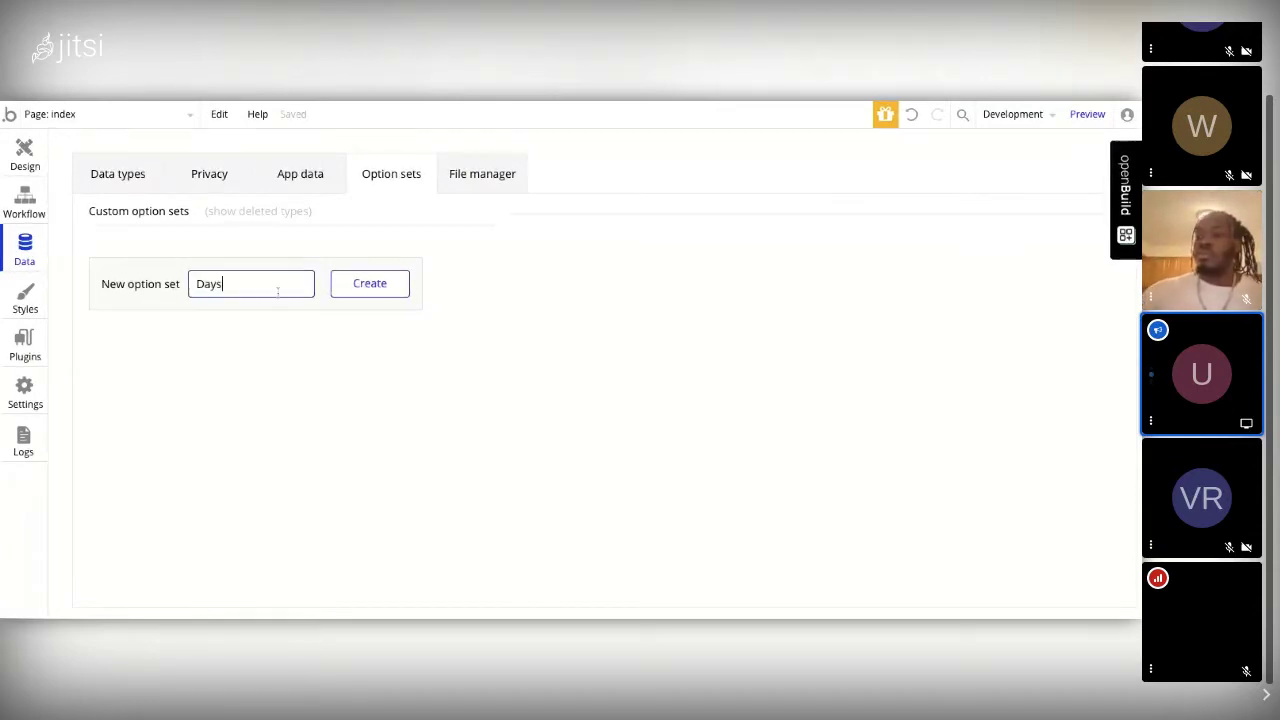
{"action": "left_click", "coordinate": [369, 284]}
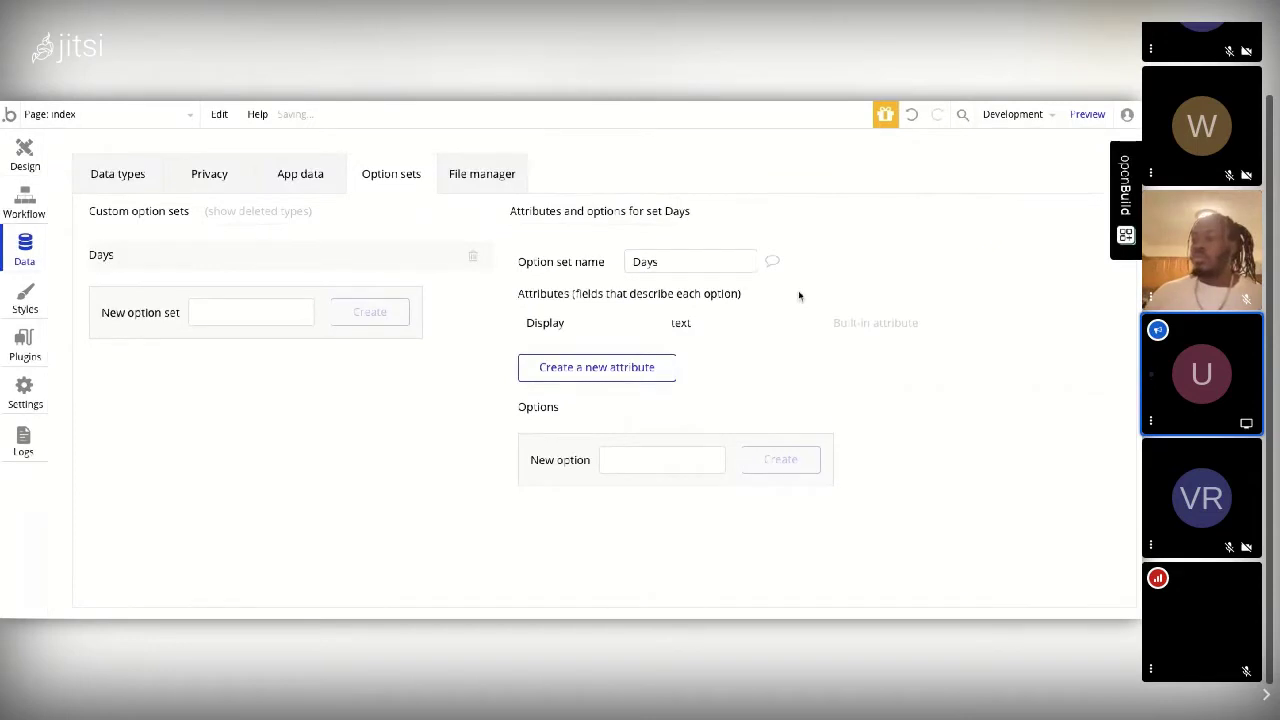
Step: Add Monday, Tuesday and Wednesday as options of the Days set
{"action": "left_click", "coordinate": [657, 452]}
{"action": "type", "text": "Mon"}
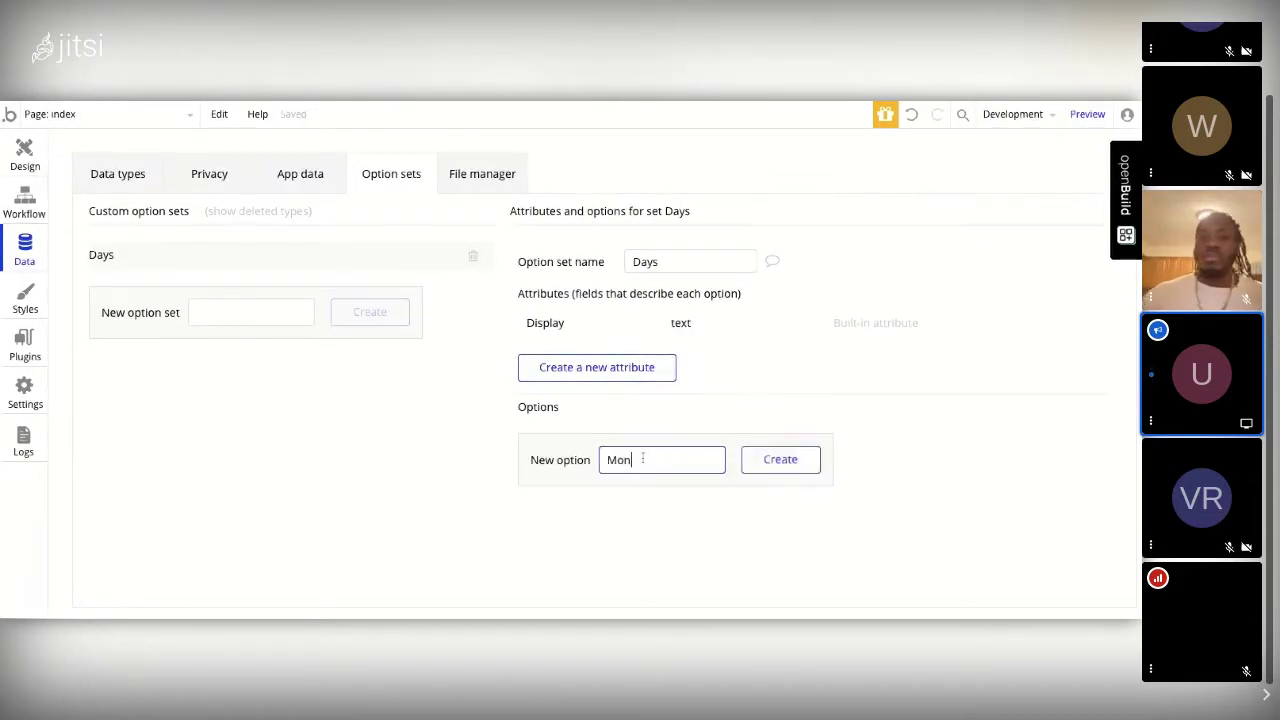
{"action": "type", "text": "day"}
{"action": "key", "text": "Return"}
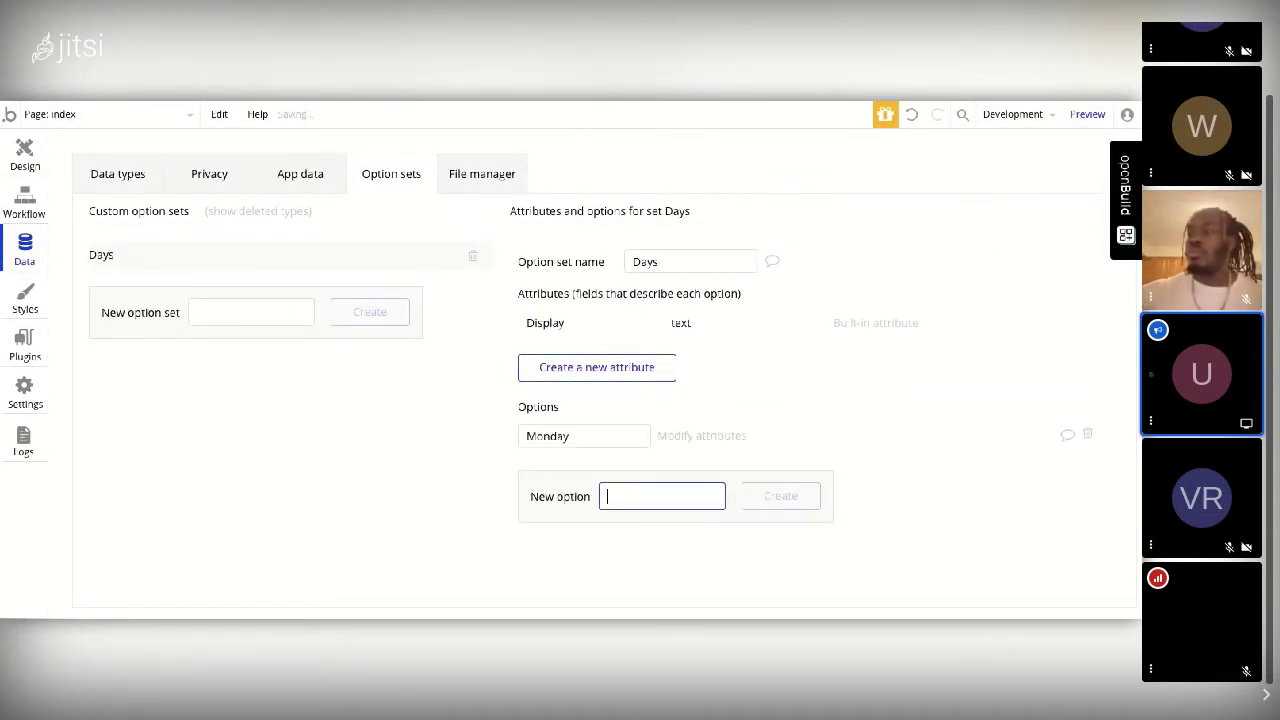
{"action": "type", "text": "Tue"}
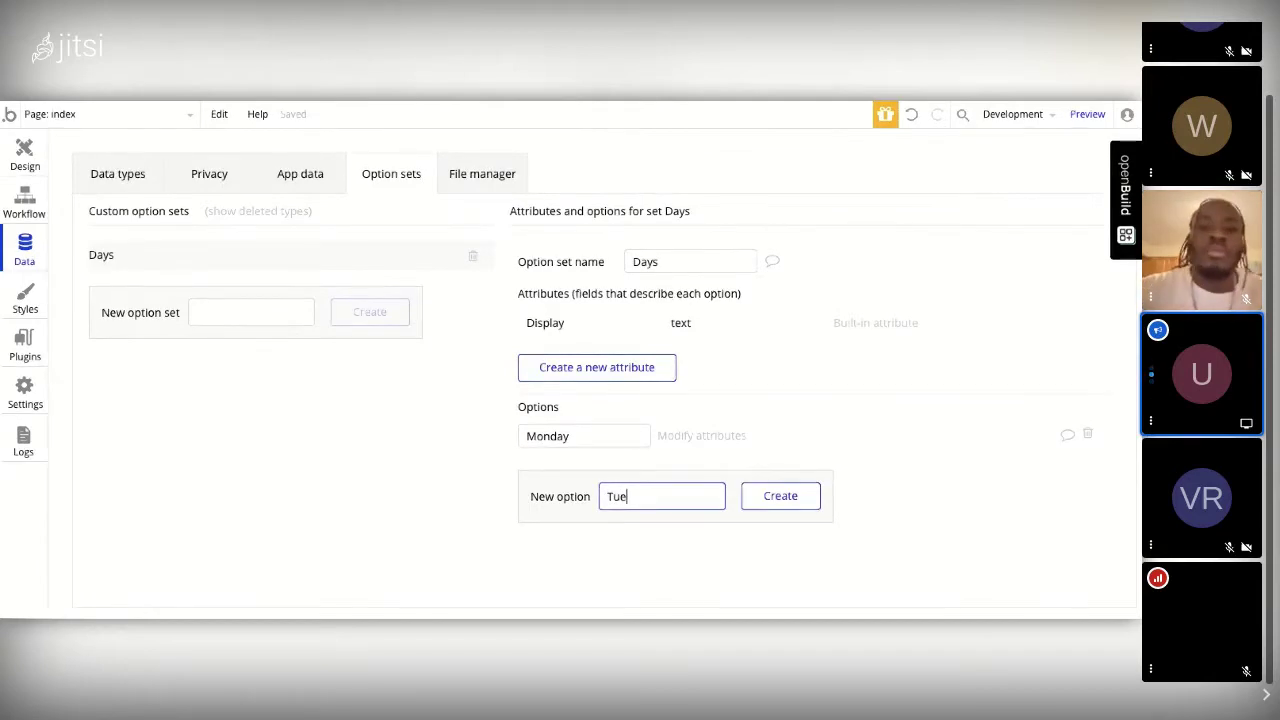
{"action": "type", "text": "sday"}
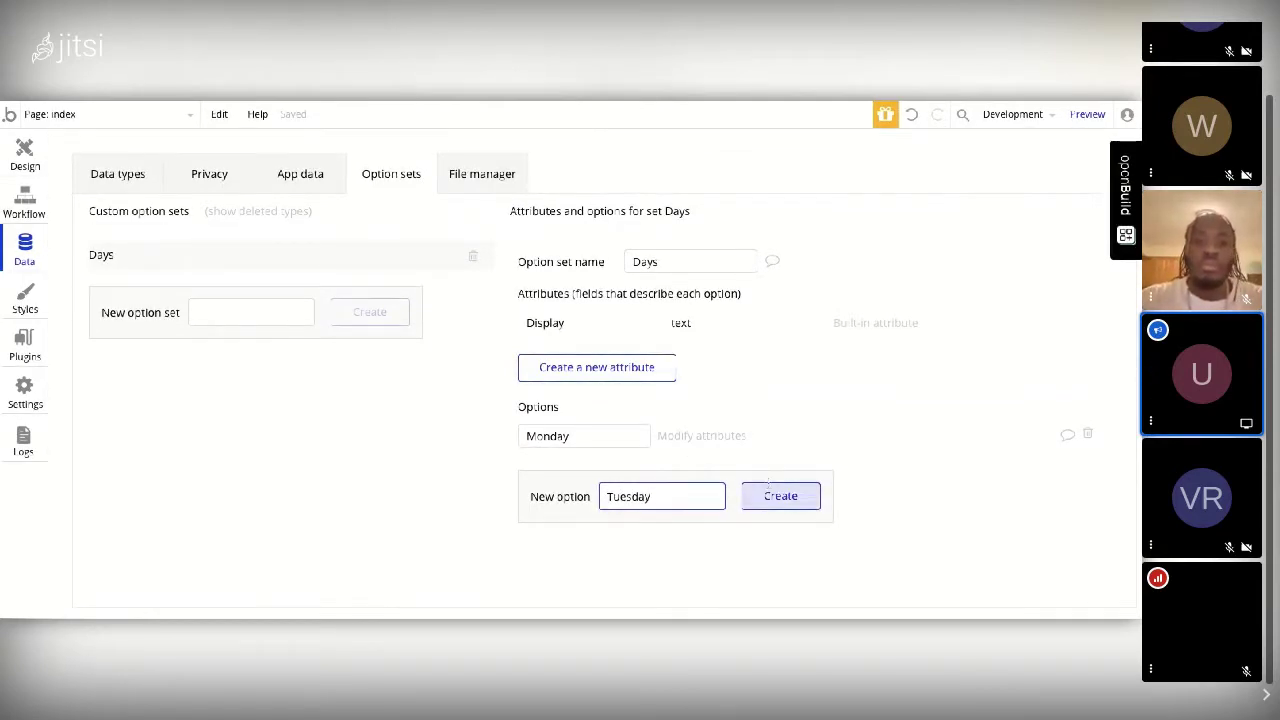
{"action": "left_click", "coordinate": [768, 484]}
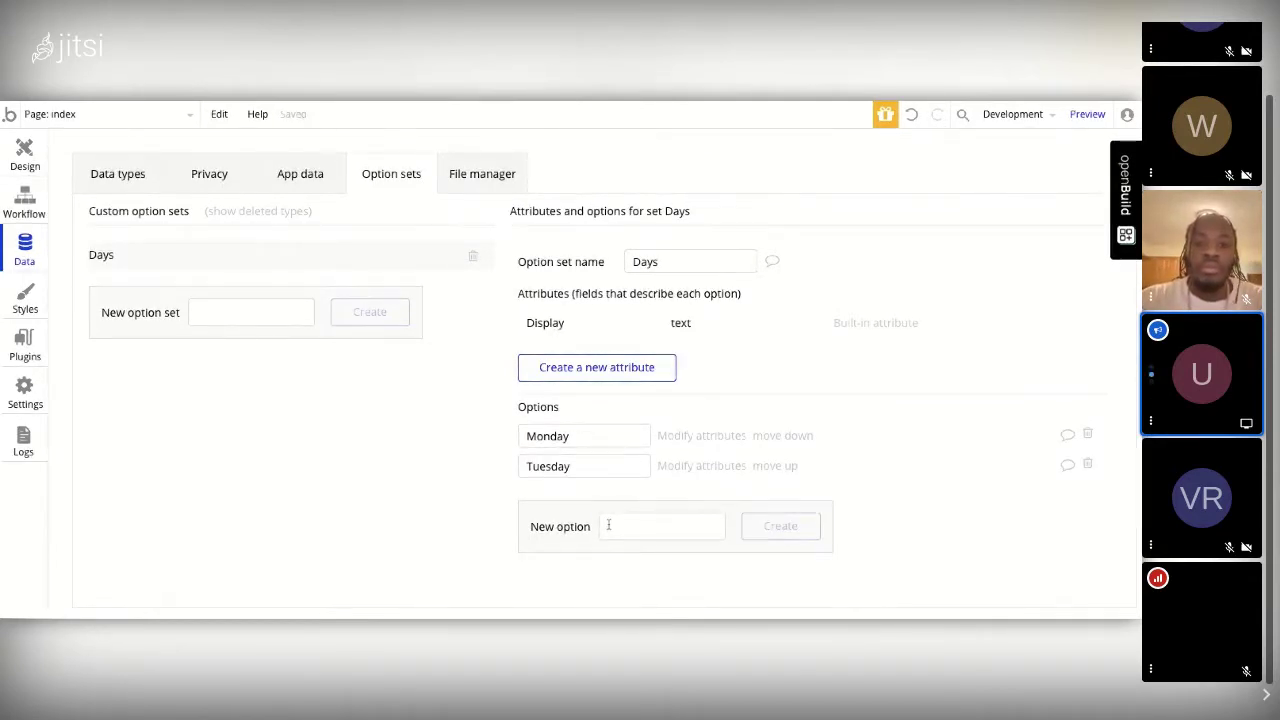
{"action": "left_click", "coordinate": [608, 525]}
{"action": "type", "text": "Wednesday"}
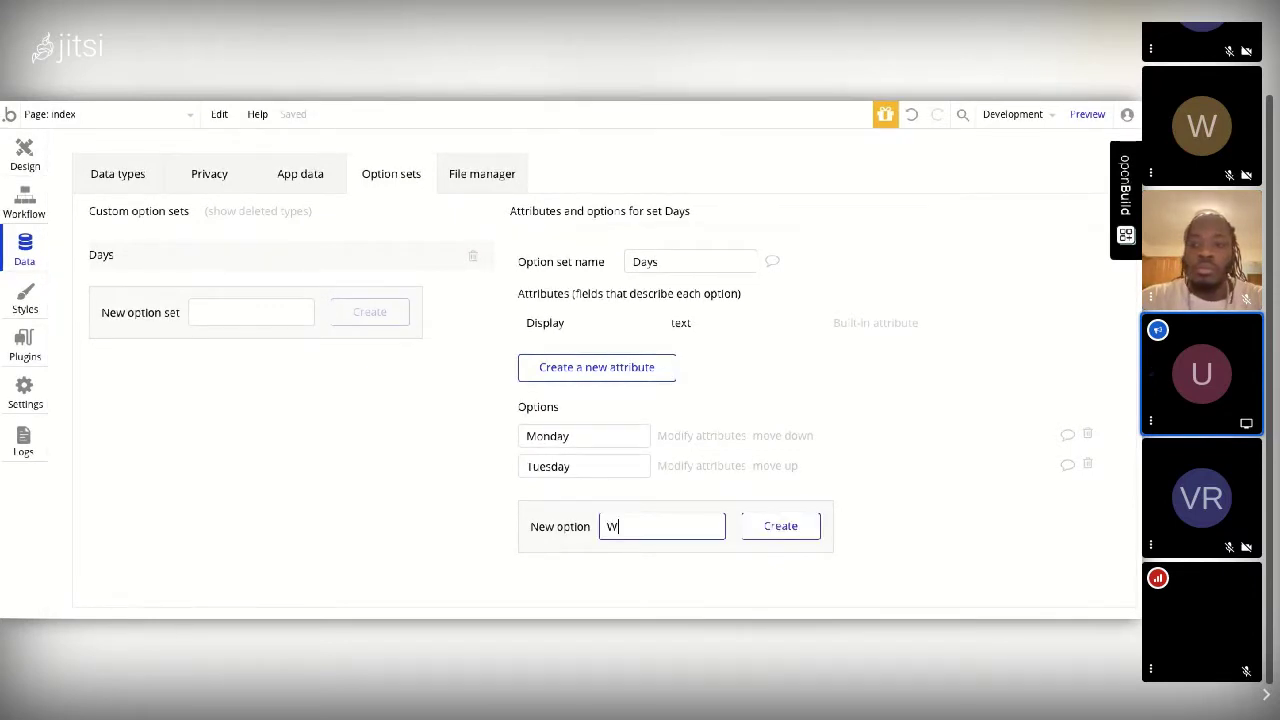
{"action": "left_click", "coordinate": [765, 526]}
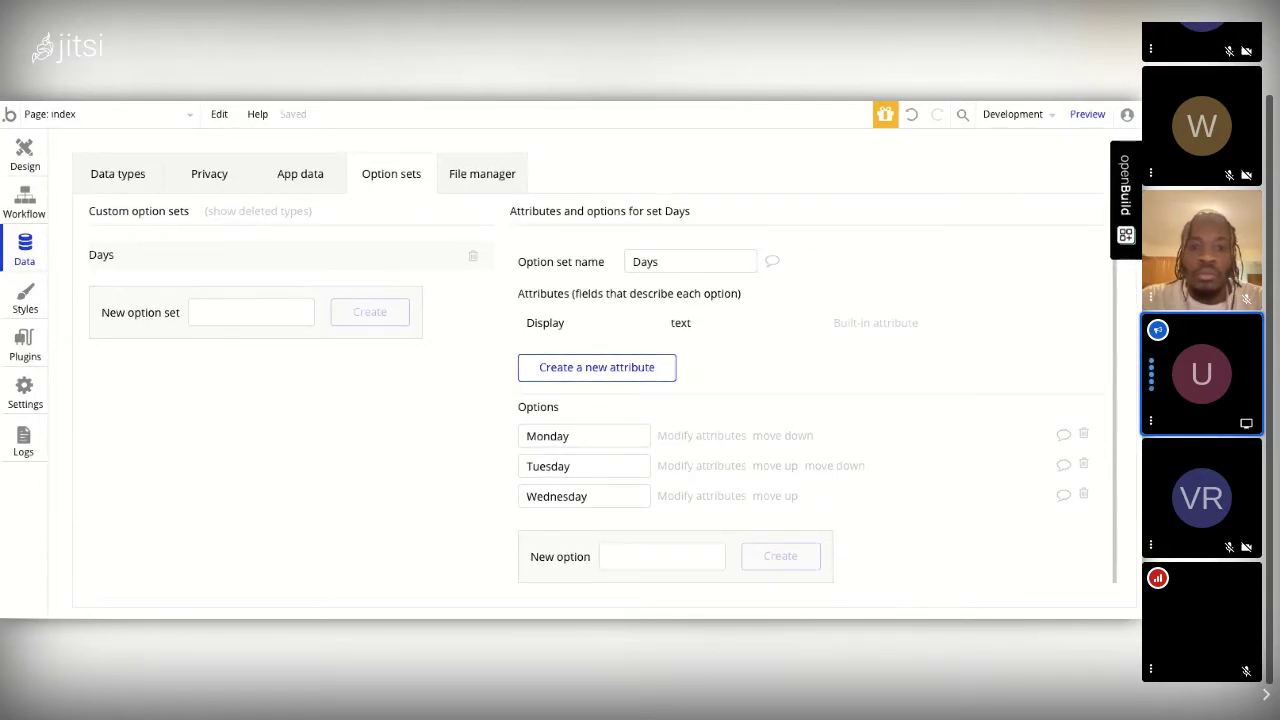
{"action": "left_click", "coordinate": [149, 186]}
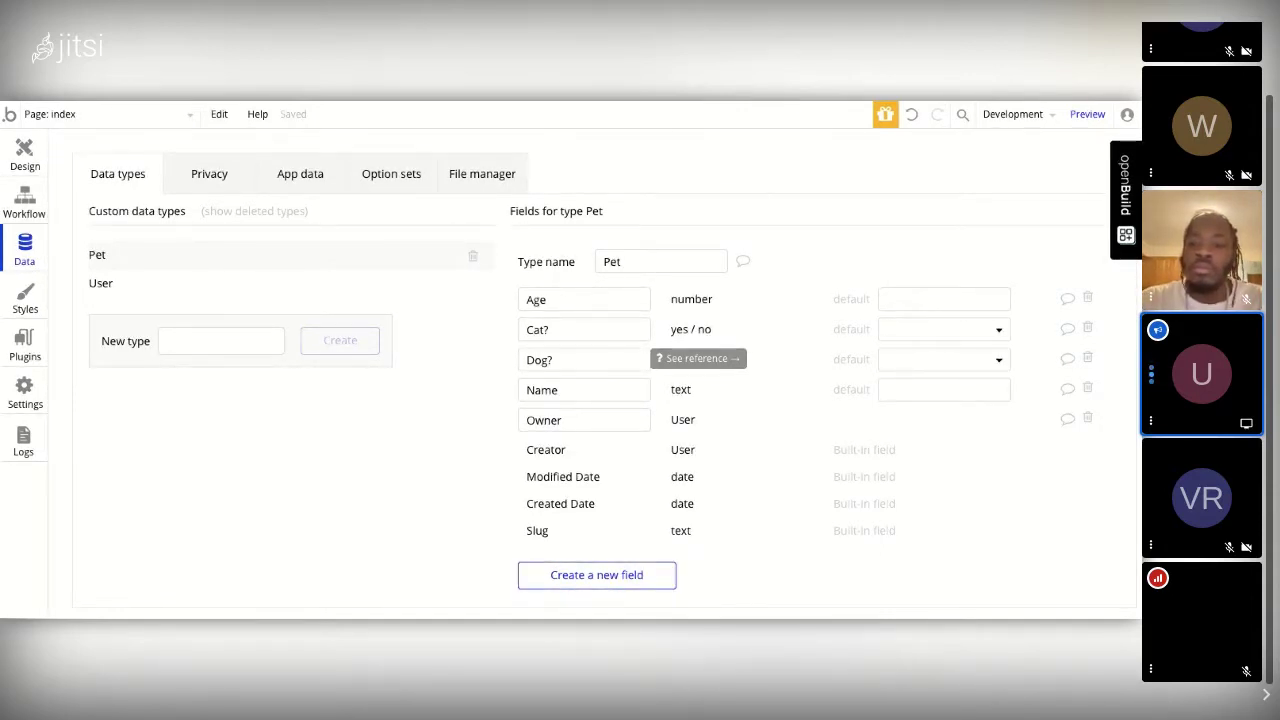
Step: Leave the Days option set and go back to the index page's Design view
{"action": "left_click", "coordinate": [391, 174]}
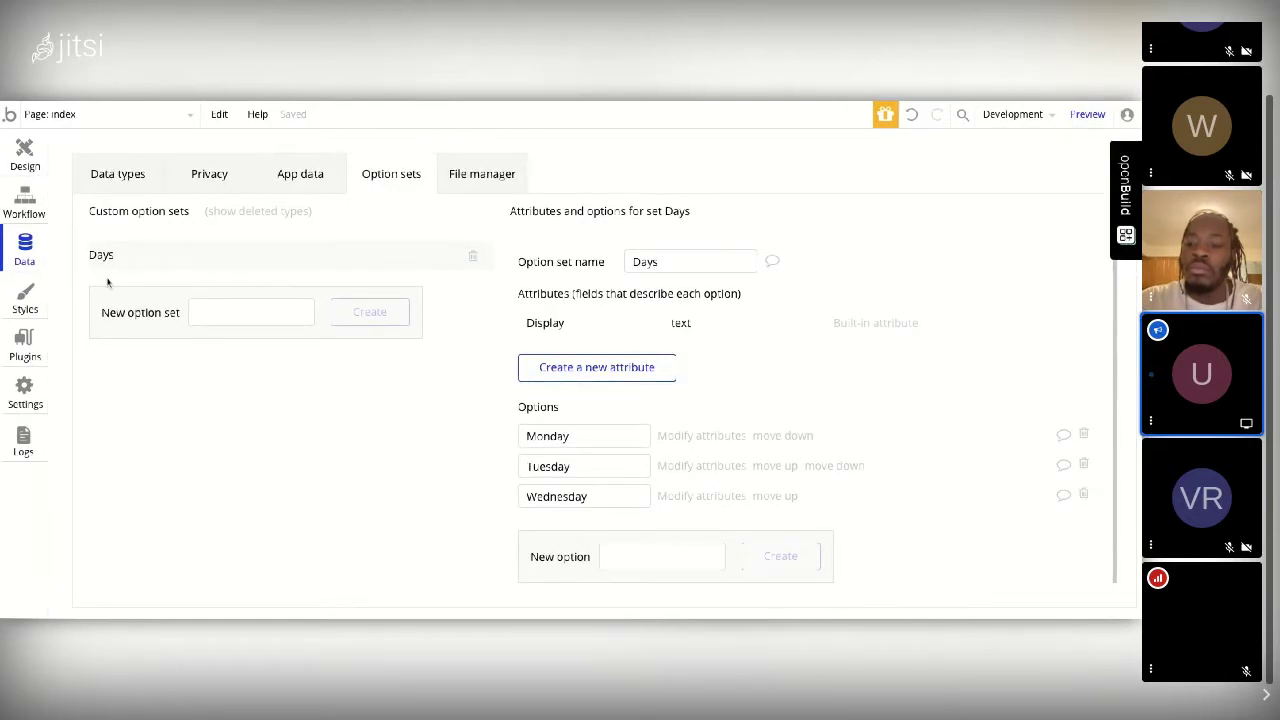
{"action": "left_click", "coordinate": [25, 155]}
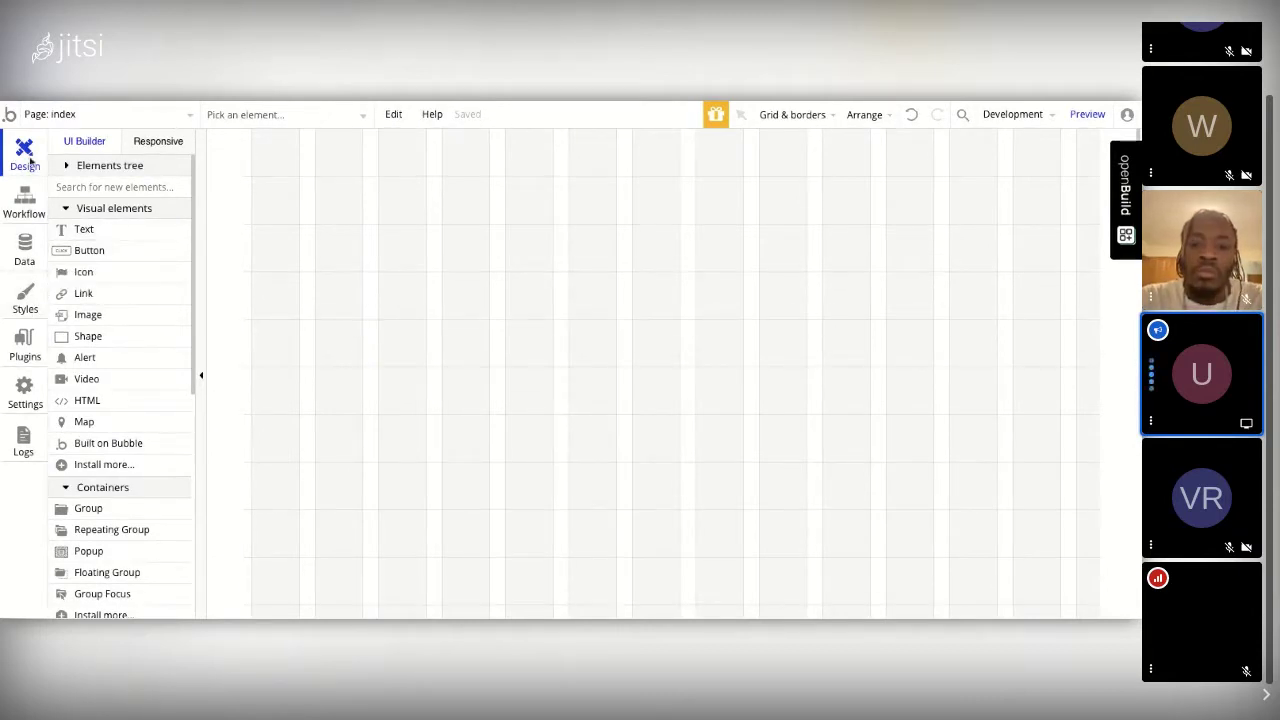
Step: Draw a text element near the top of the index page and set its content to 'Hello'
{"action": "left_click", "coordinate": [84, 229]}
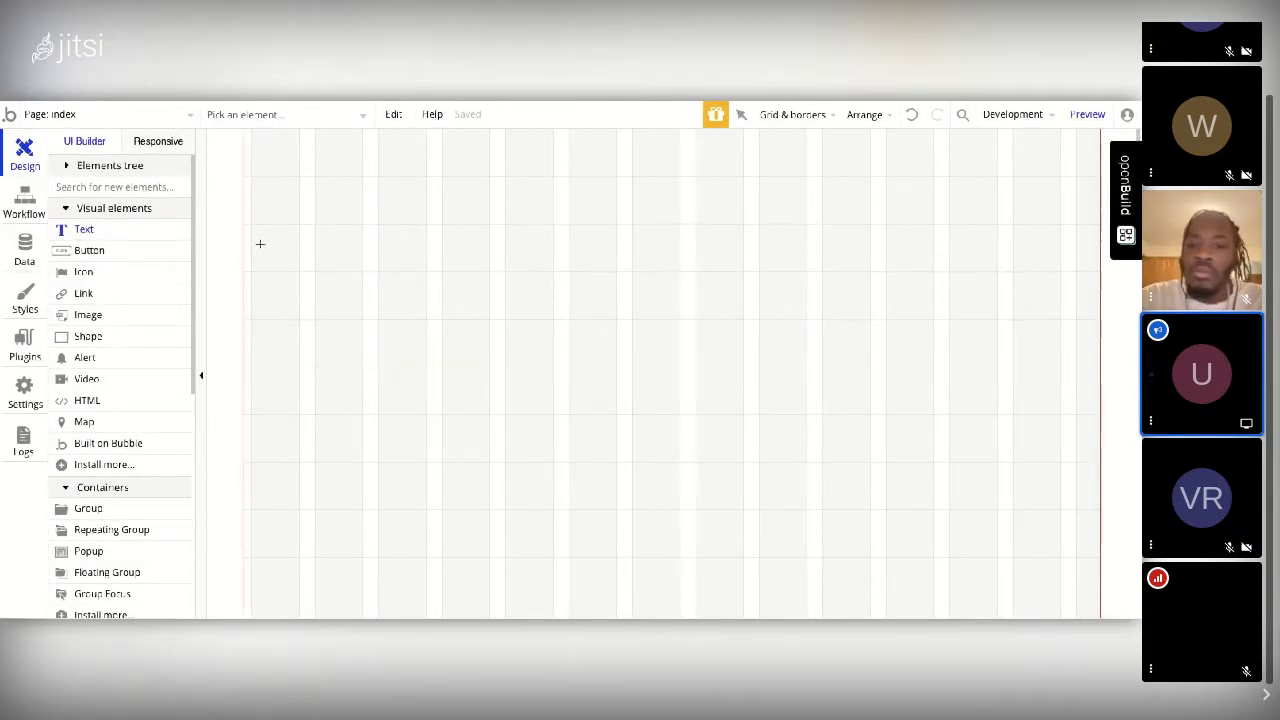
{"action": "left_click_drag", "start_coordinate": [407, 201], "coordinate": [683, 331]}
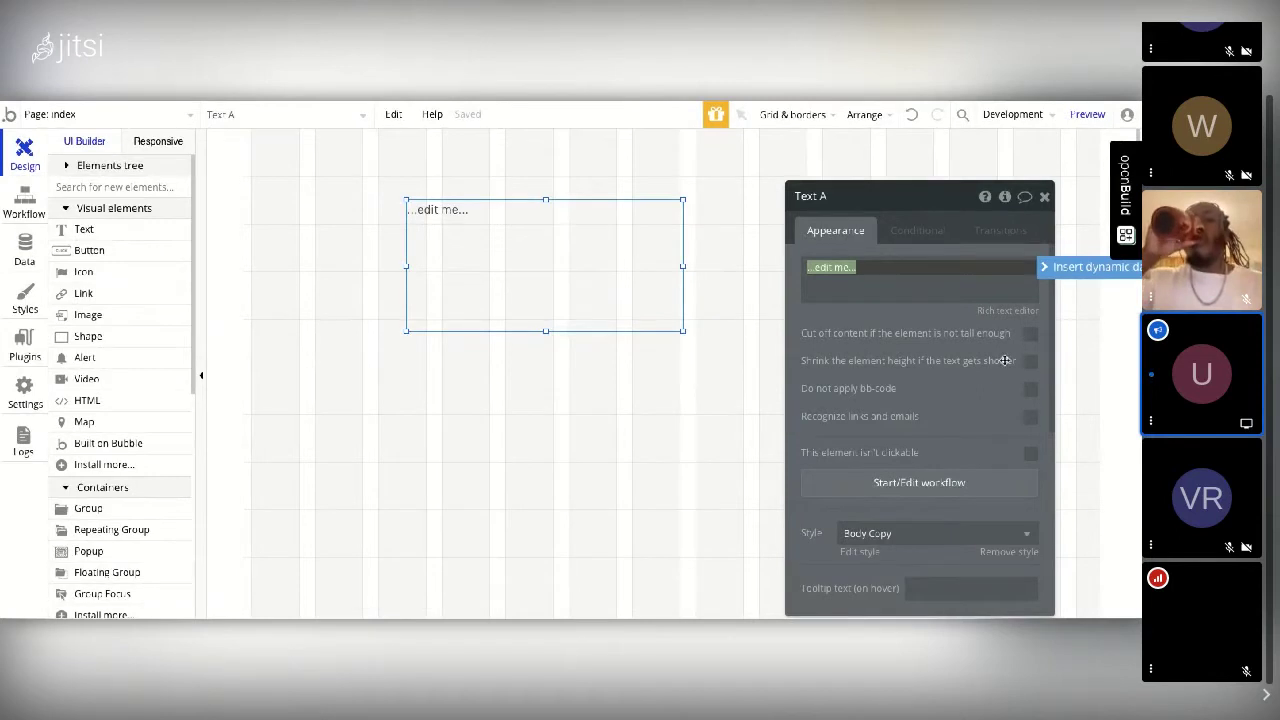
{"action": "scroll", "coordinate": [700, 414], "scroll_direction": "down", "scroll_amount": 1}
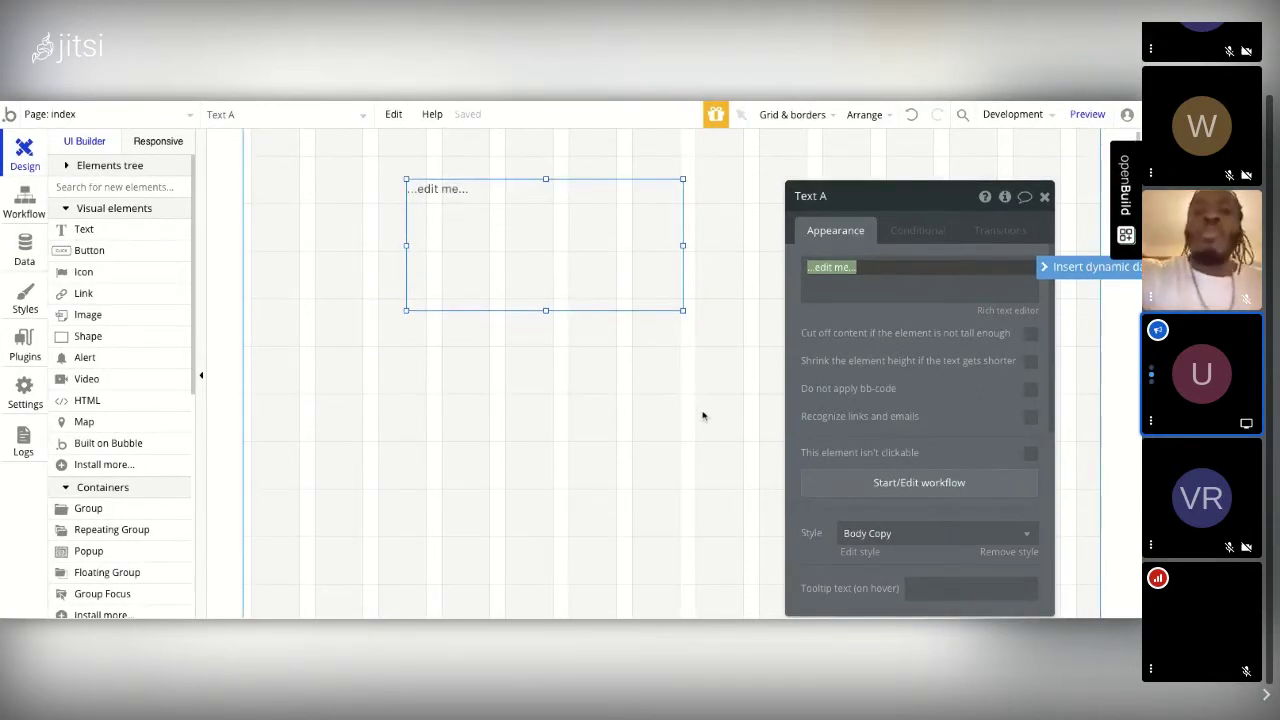
{"action": "scroll", "coordinate": [703, 416], "scroll_direction": "down", "scroll_amount": 1}
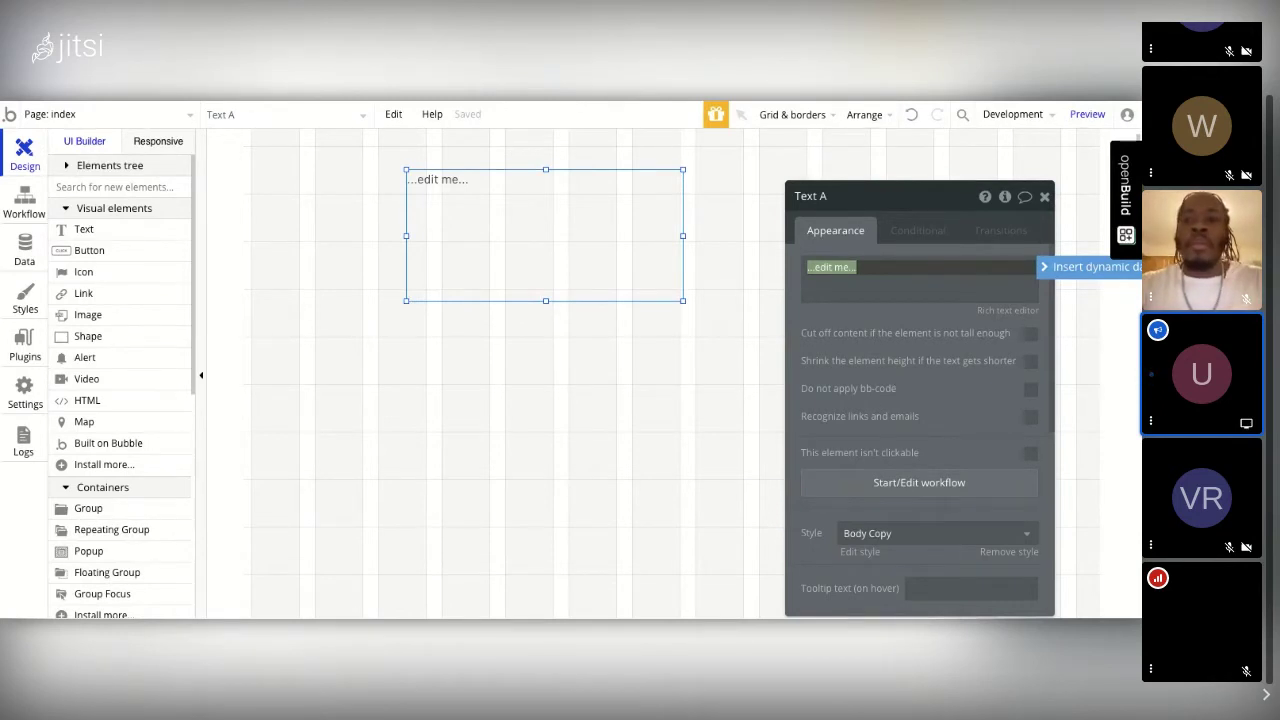
{"action": "type", "text": "Hello"}
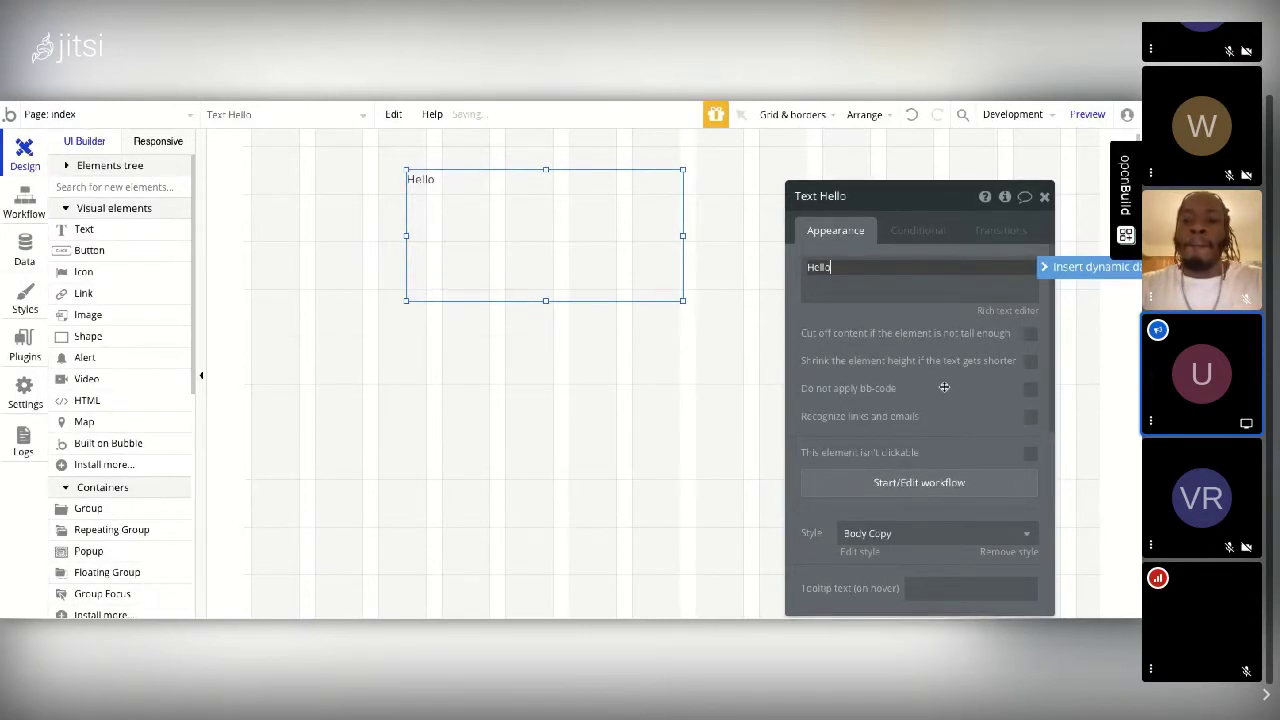
{"action": "scroll", "coordinate": [944, 386], "scroll_direction": "down", "scroll_amount": 3}
{"action": "scroll", "coordinate": [940, 386], "scroll_direction": "down", "scroll_amount": 1}
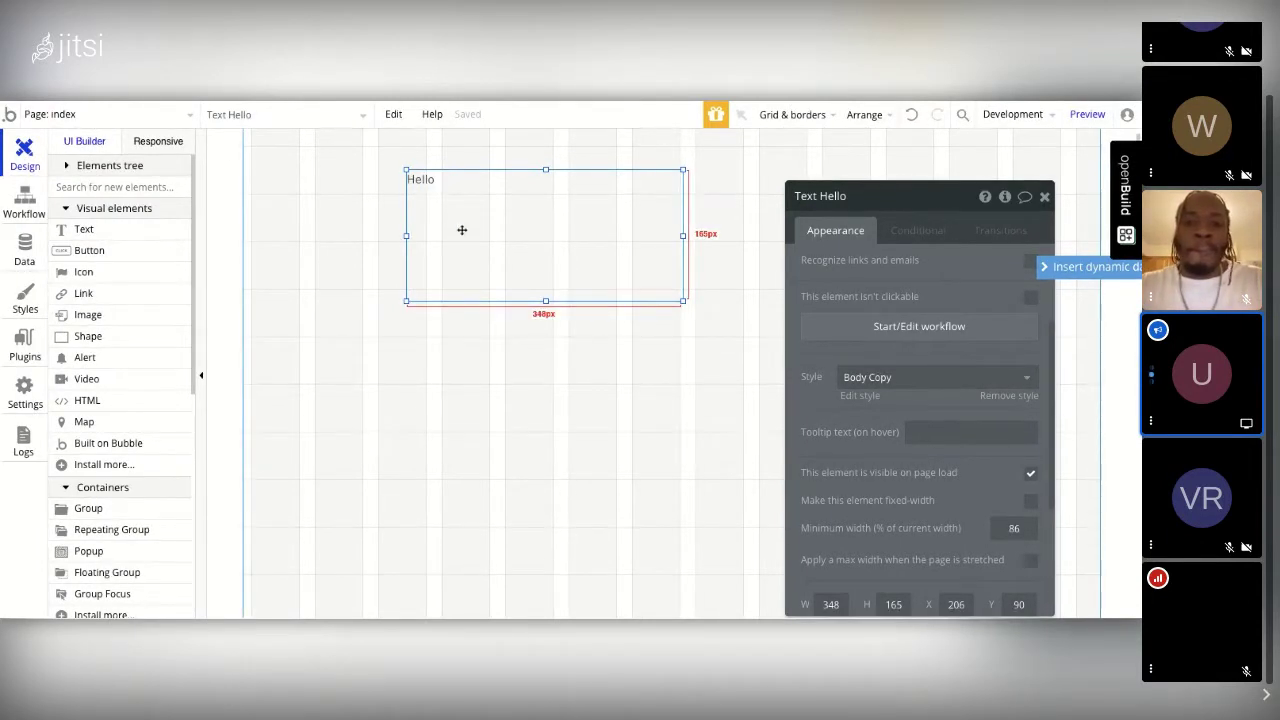
{"action": "left_click", "coordinate": [864, 397]}
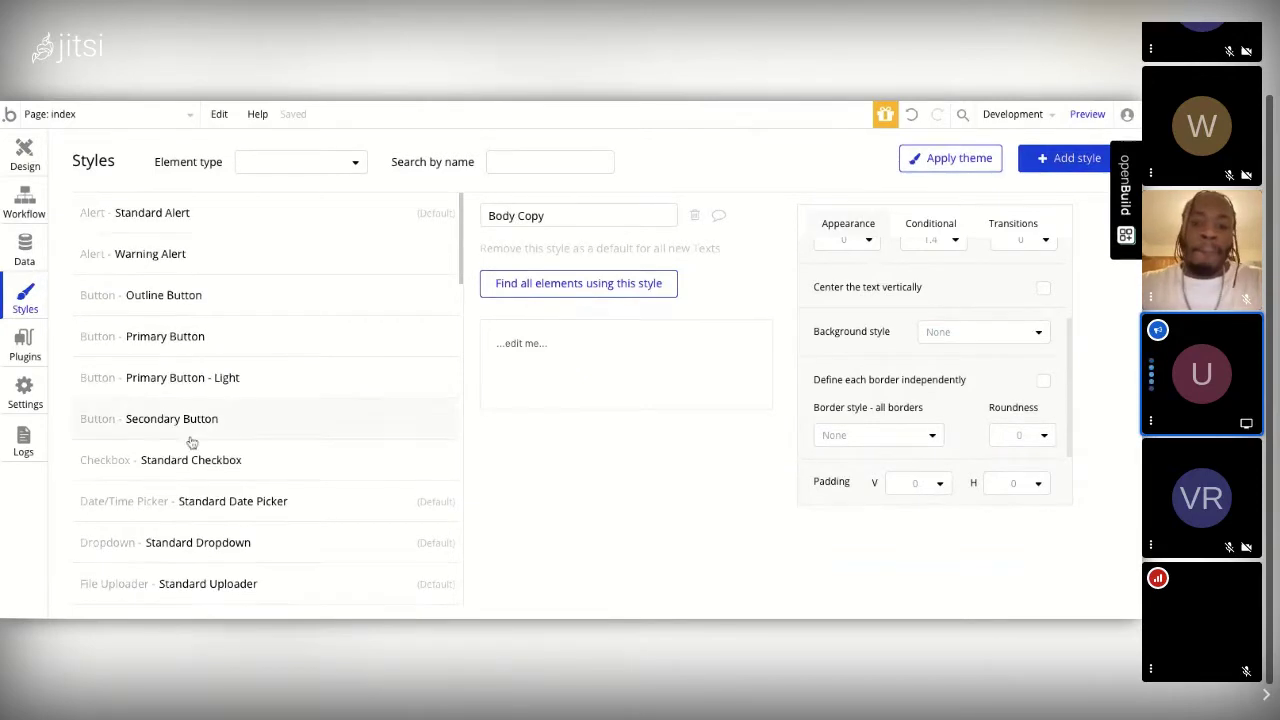
Step: Browse the Styles list to check Body Copy: Barlow regular, size 16, #3B3B3B, line spacing 1.4
{"action": "scroll", "coordinate": [191, 443], "scroll_direction": "down", "scroll_amount": 10}
{"action": "scroll", "coordinate": [191, 443], "scroll_direction": "down", "scroll_amount": 5}
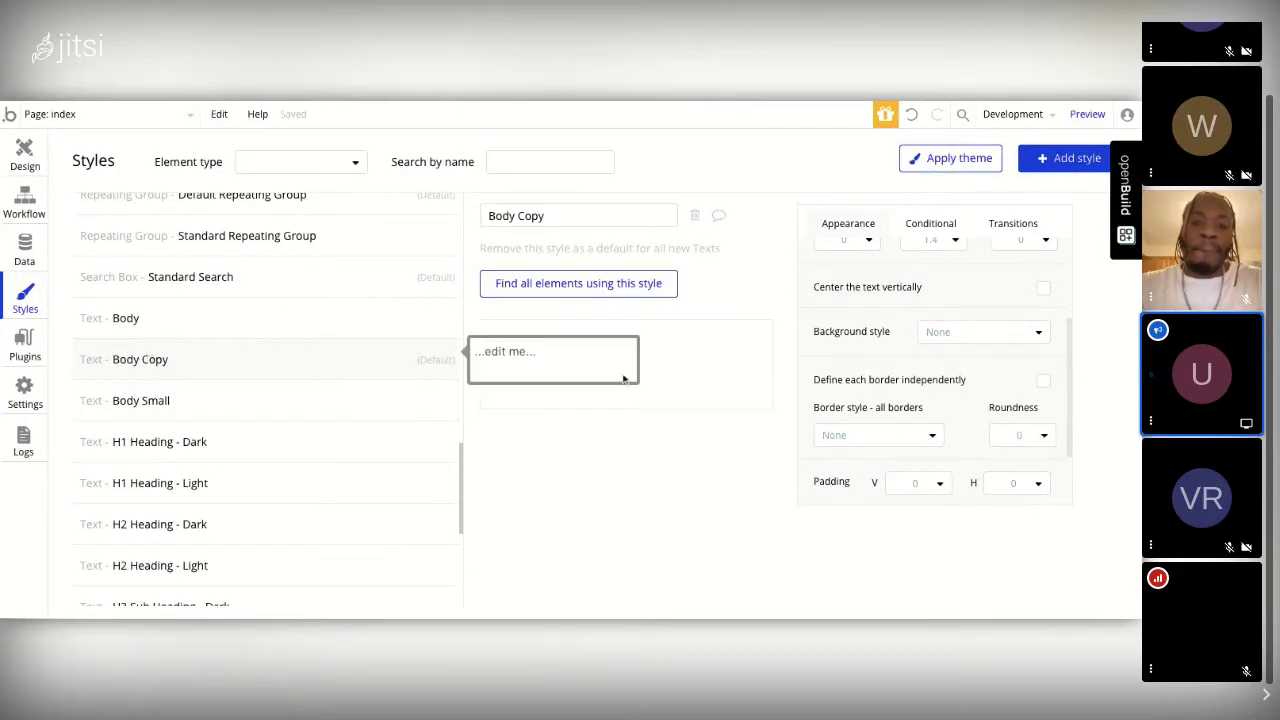
{"action": "scroll", "coordinate": [972, 300], "scroll_direction": "up", "scroll_amount": 3}
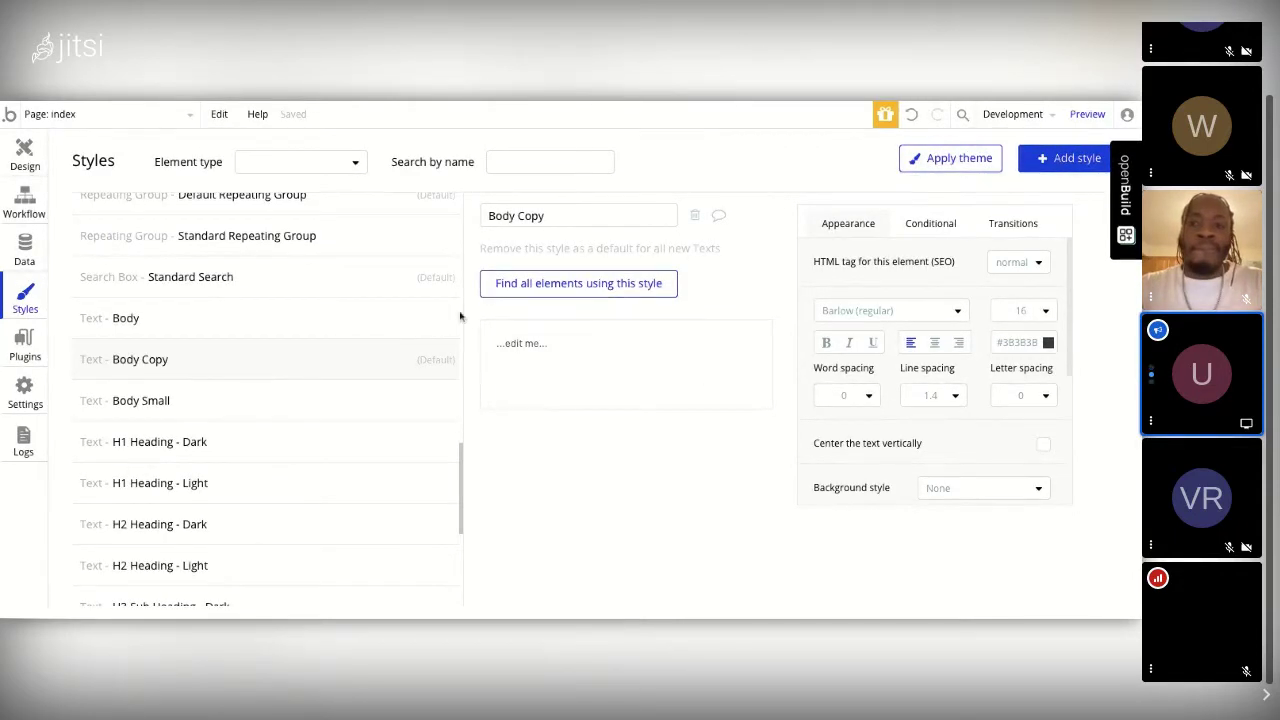
Step: Reopen the Hello text's properties and add a comma so the content reads 'Hello,'
{"action": "left_click", "coordinate": [25, 158]}
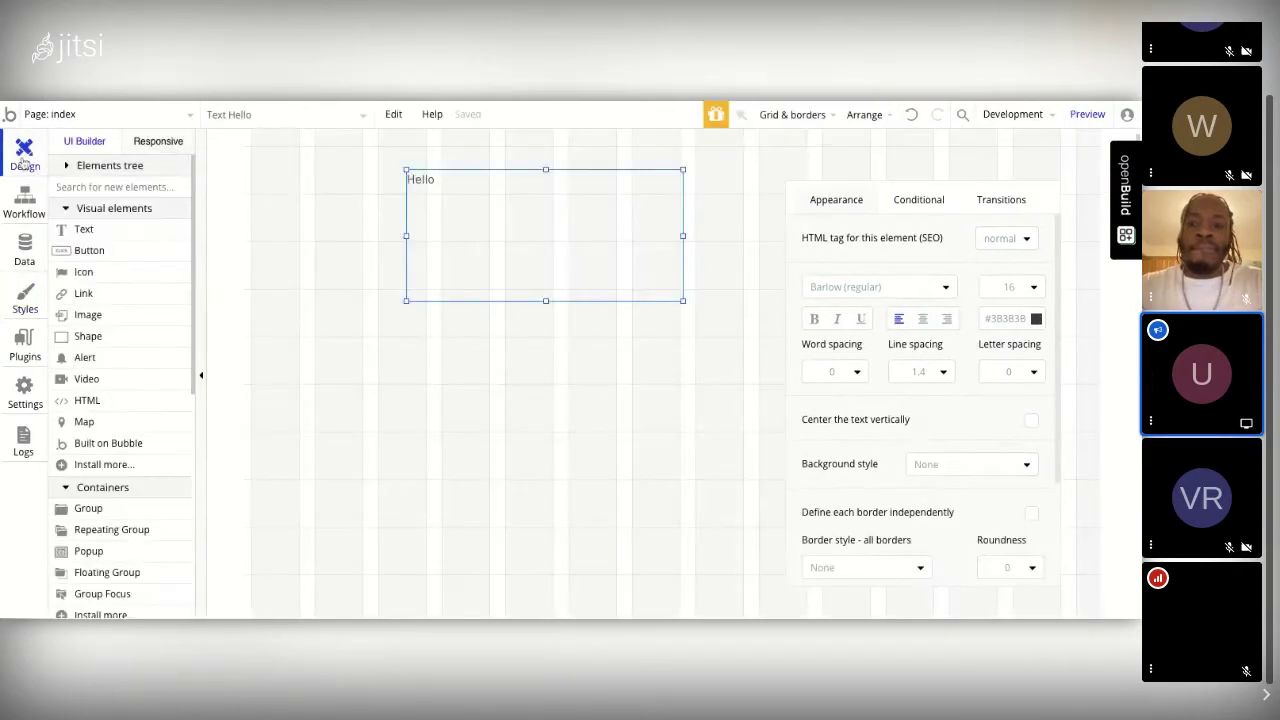
{"action": "double_click", "coordinate": [486, 260]}
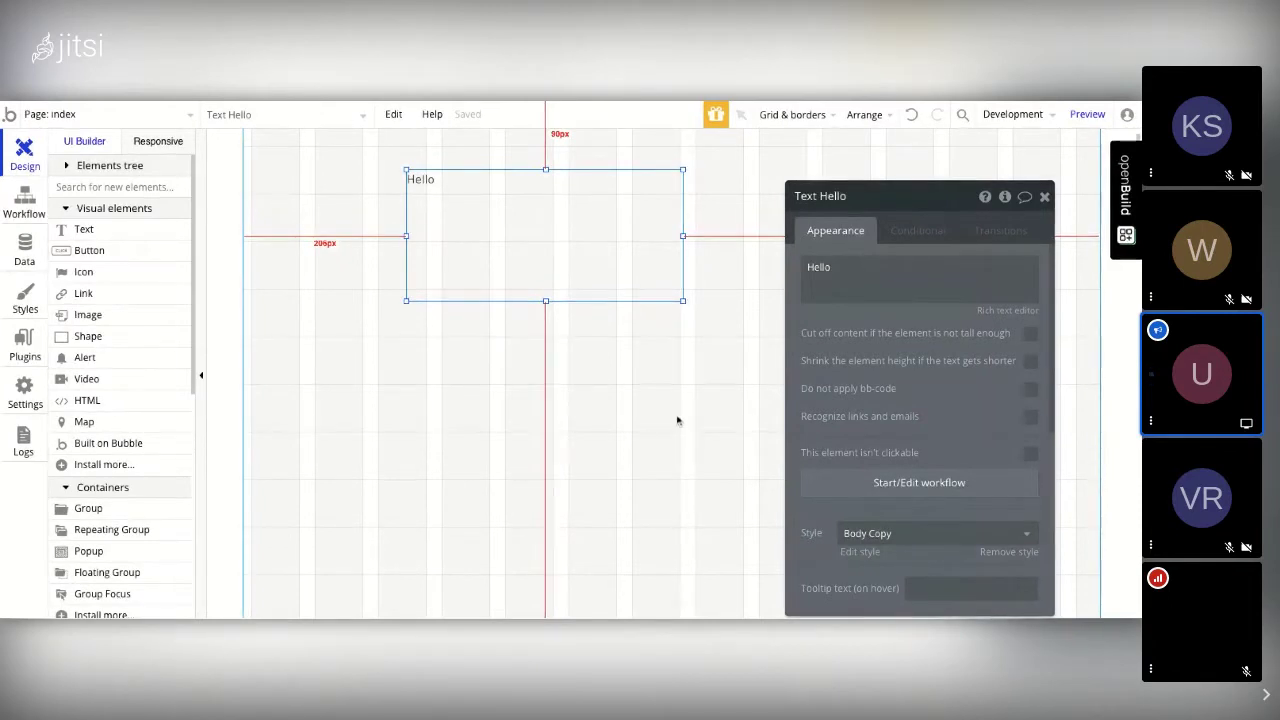
{"action": "scroll", "coordinate": [885, 504], "scroll_direction": "down", "scroll_amount": 1}
{"action": "scroll", "coordinate": [885, 504], "scroll_direction": "up", "scroll_amount": 1}
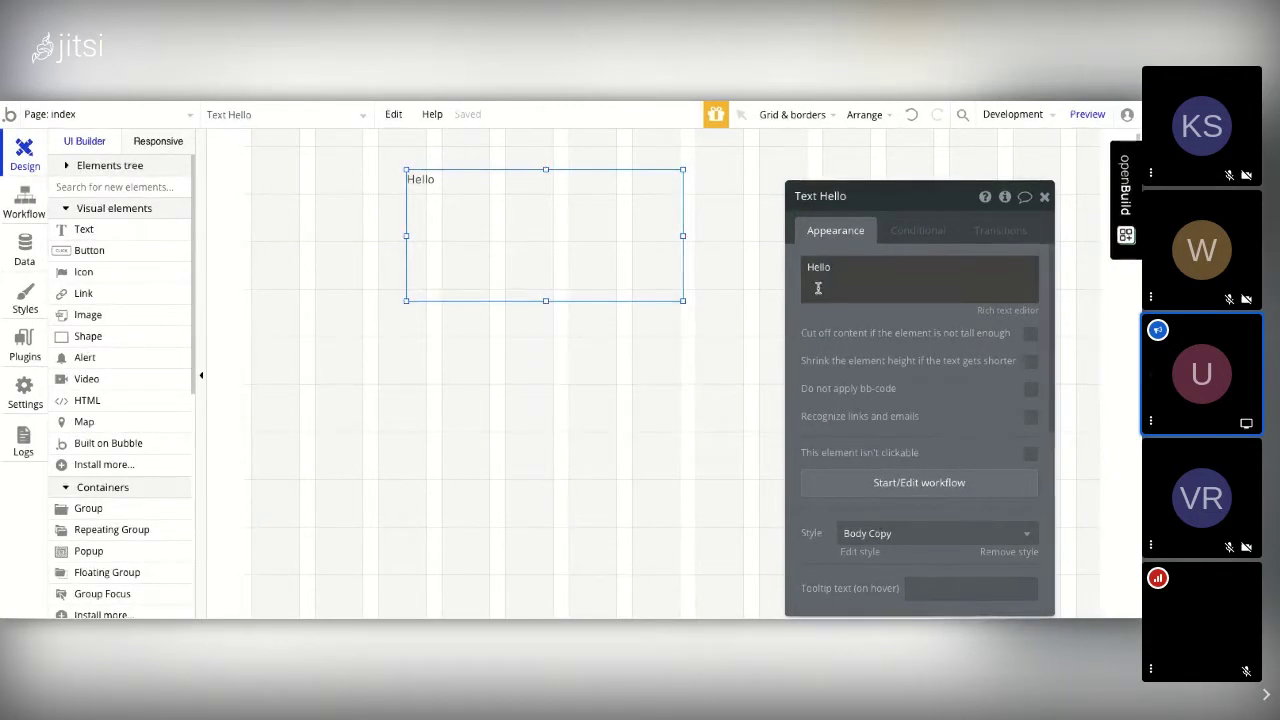
{"action": "double_click", "coordinate": [875, 268]}
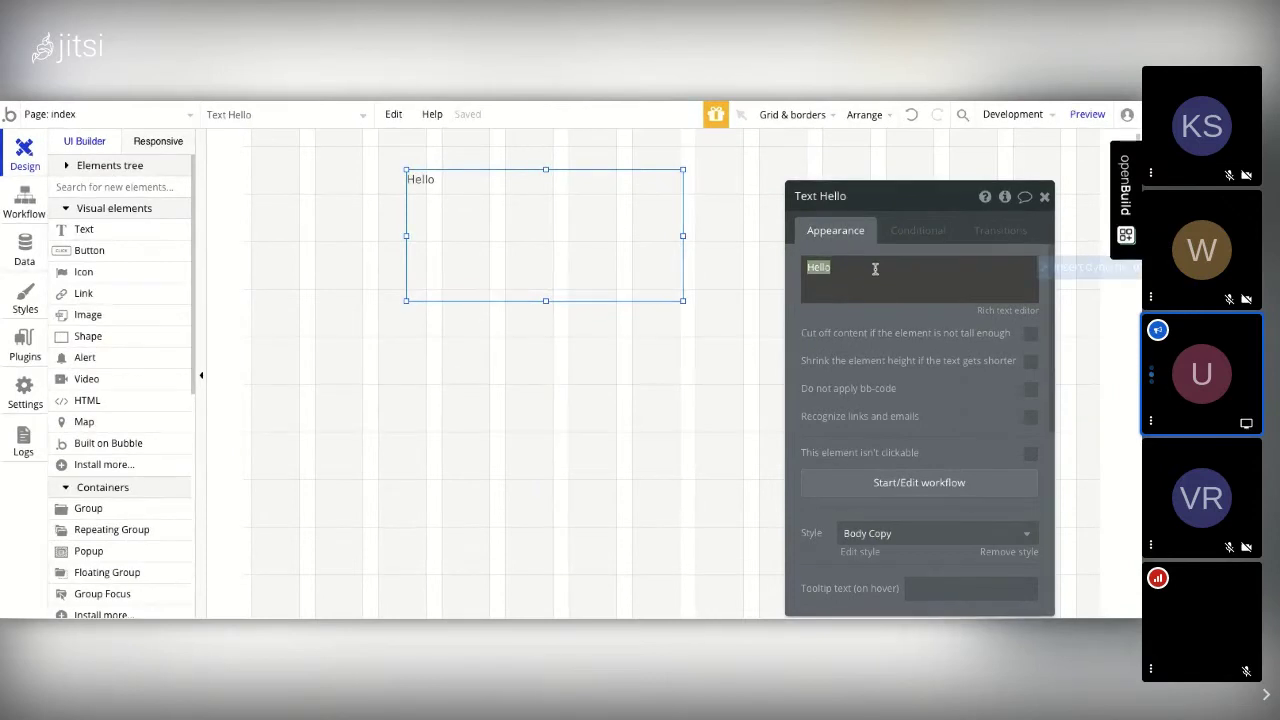
{"action": "left_click", "coordinate": [875, 268]}
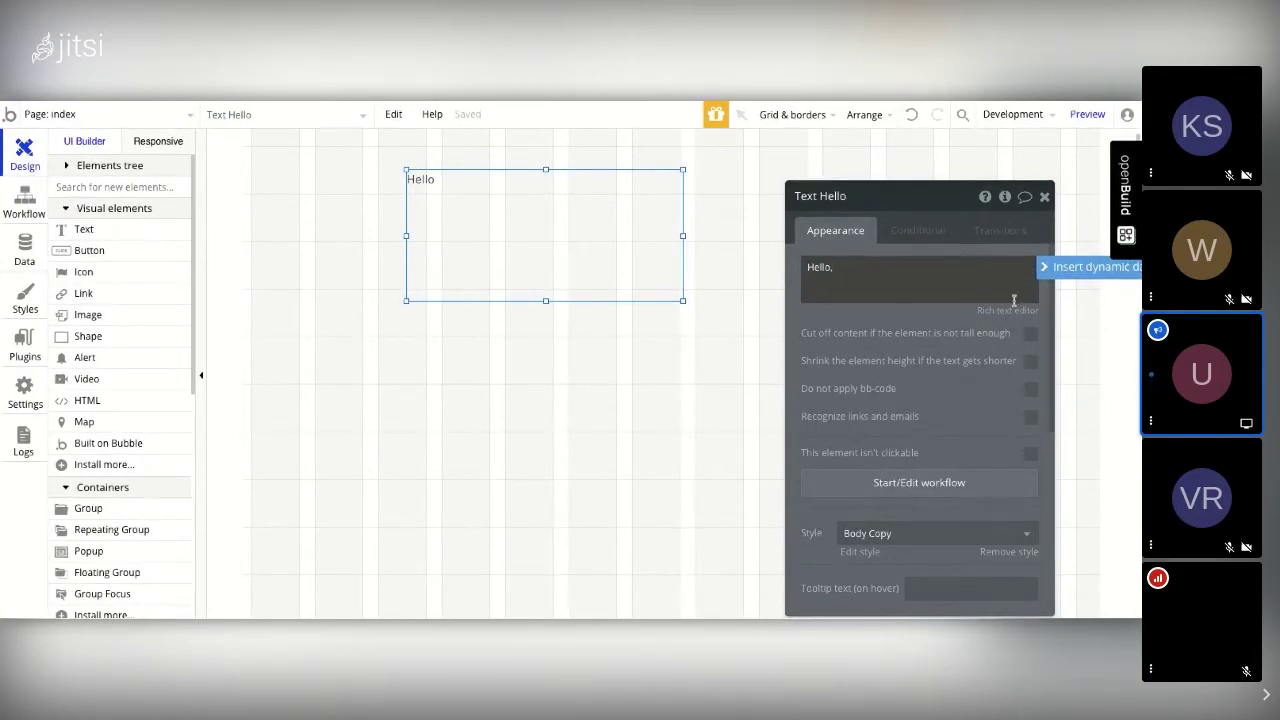
Step: Insert a dynamic 'Search for Users' of type User, with no constraints, after 'Hello,'
{"action": "left_click", "coordinate": [1076, 267]}
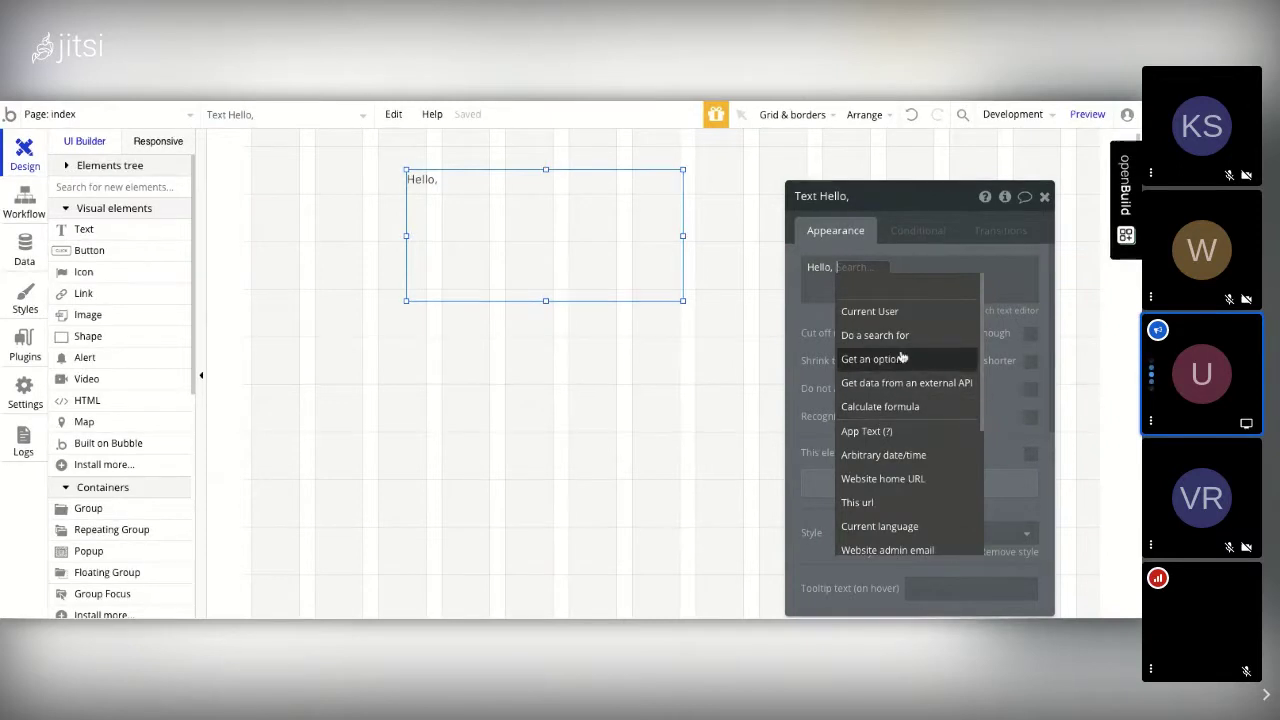
{"action": "mouse_move", "coordinate": [893, 314]}
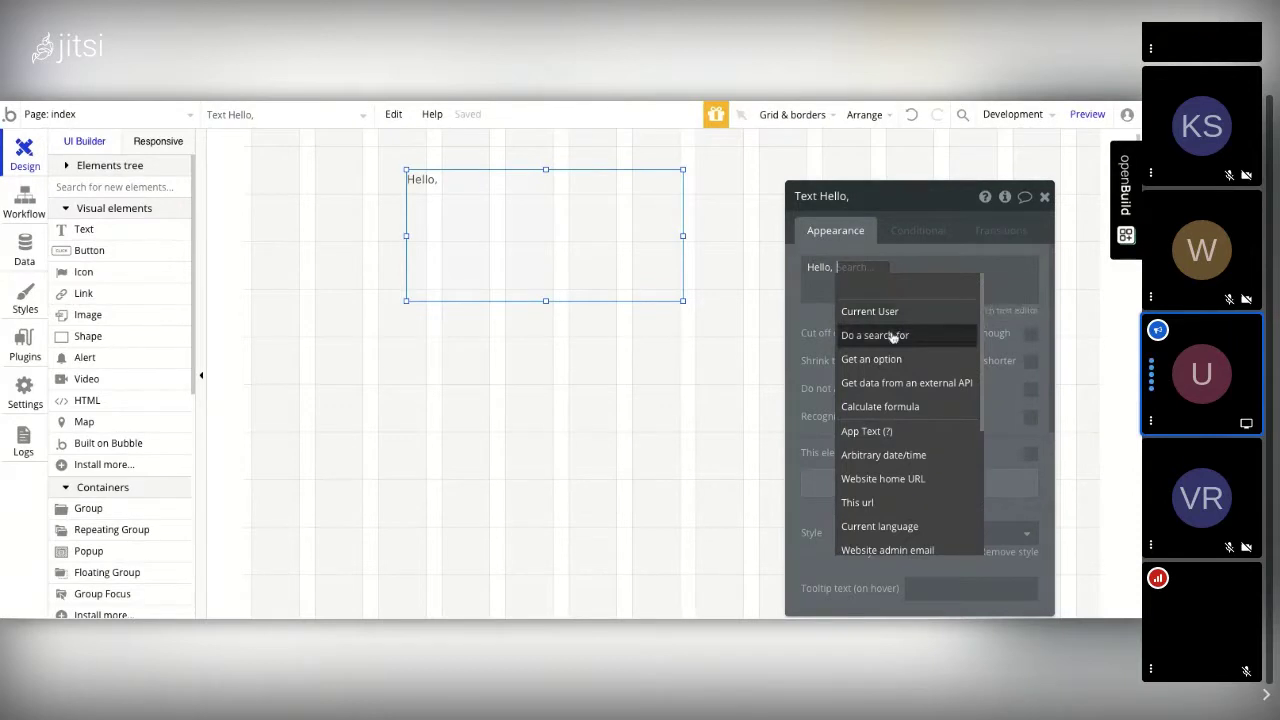
{"action": "mouse_move", "coordinate": [893, 338]}
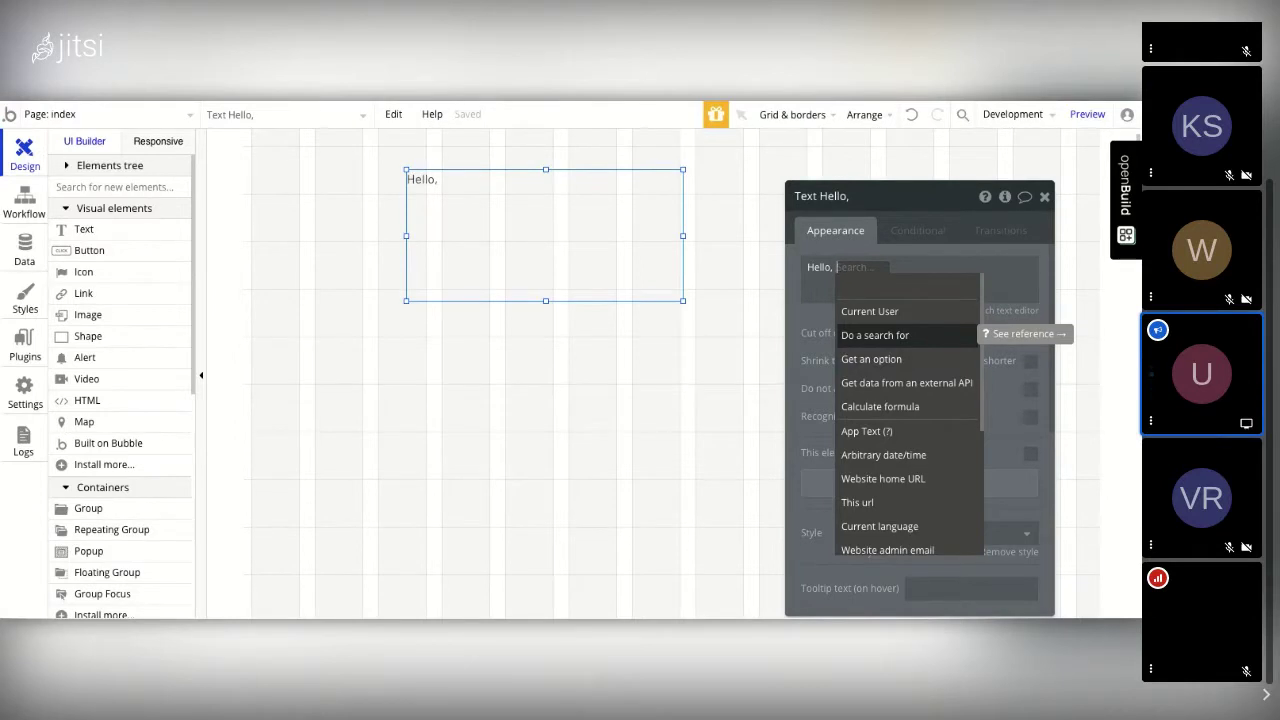
{"action": "left_click", "coordinate": [875, 335]}
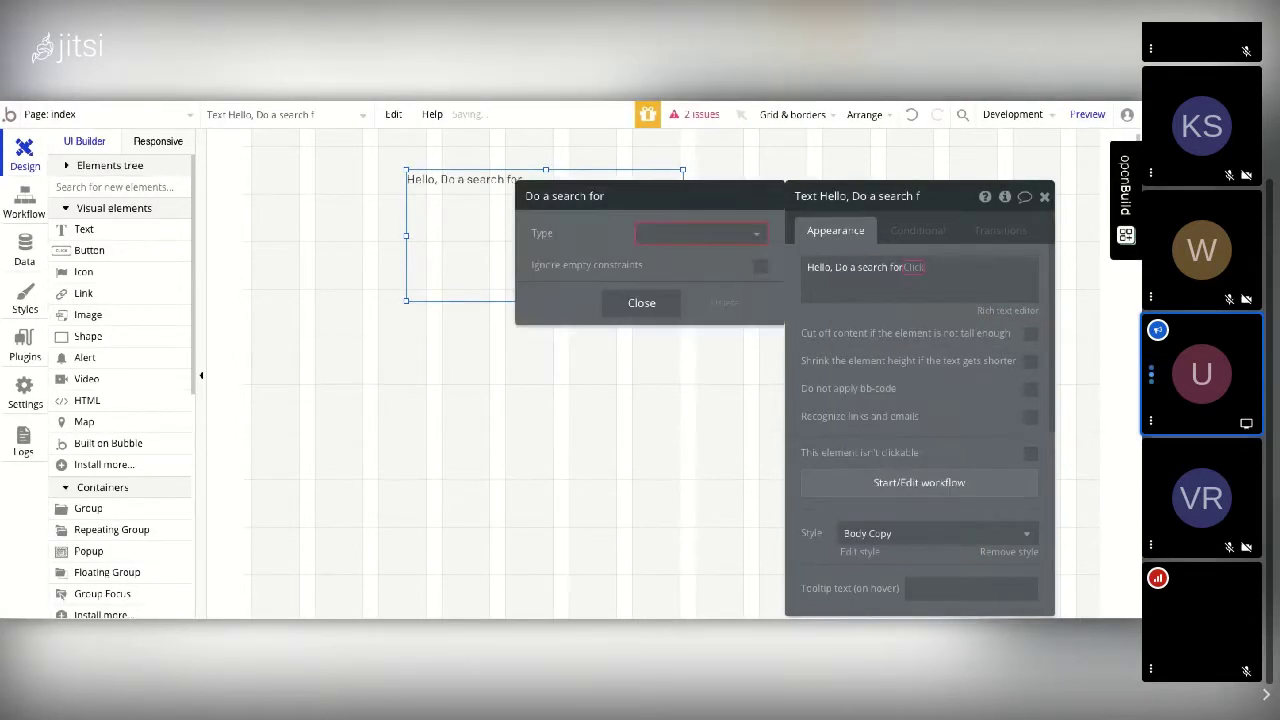
{"action": "left_click", "coordinate": [755, 238]}
{"action": "left_click", "coordinate": [645, 259]}
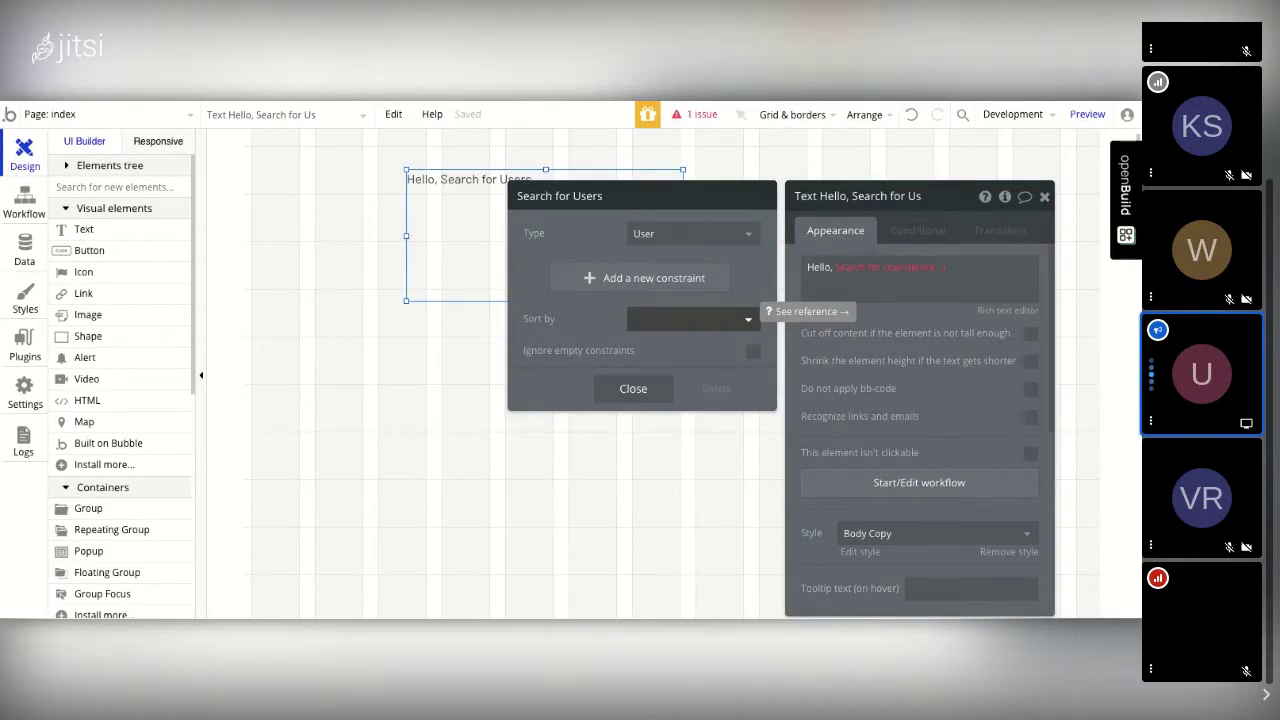
{"action": "left_click", "coordinate": [638, 391]}
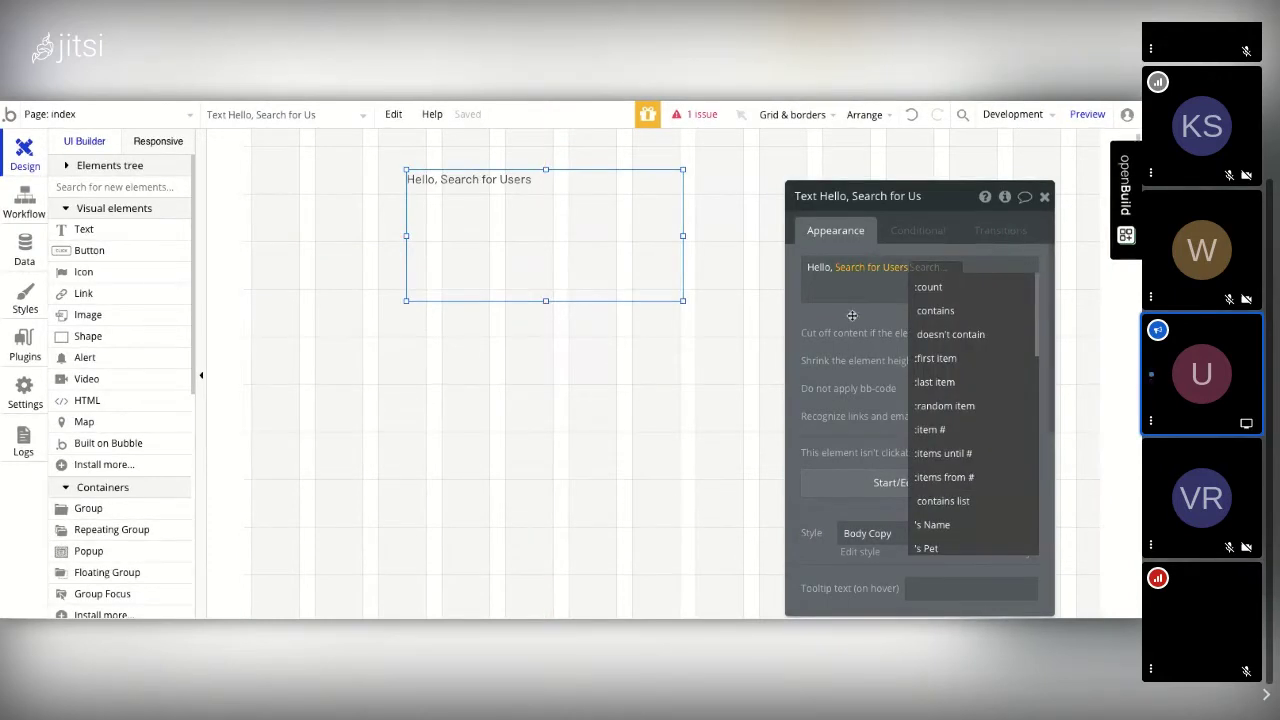
Step: Extend the expression with ':first item's Name' so the greeting shows the first user's name
{"action": "left_click", "coordinate": [851, 289]}
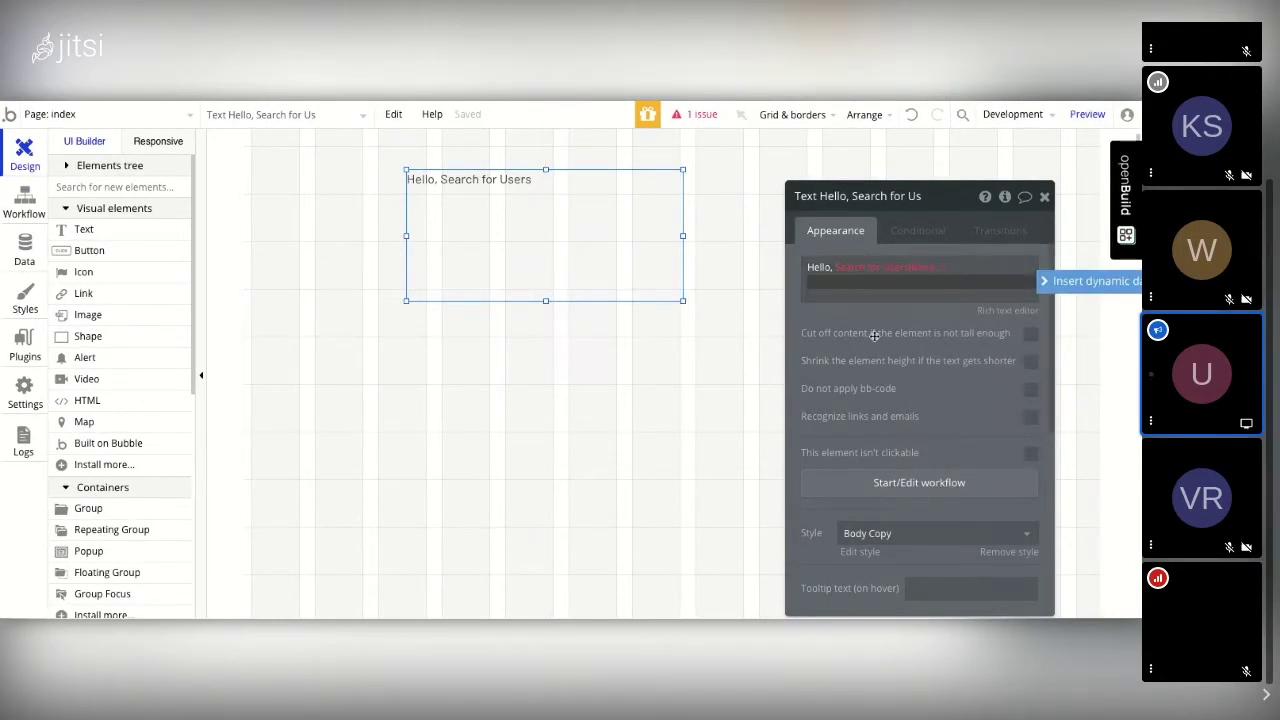
{"action": "left_click", "coordinate": [898, 270]}
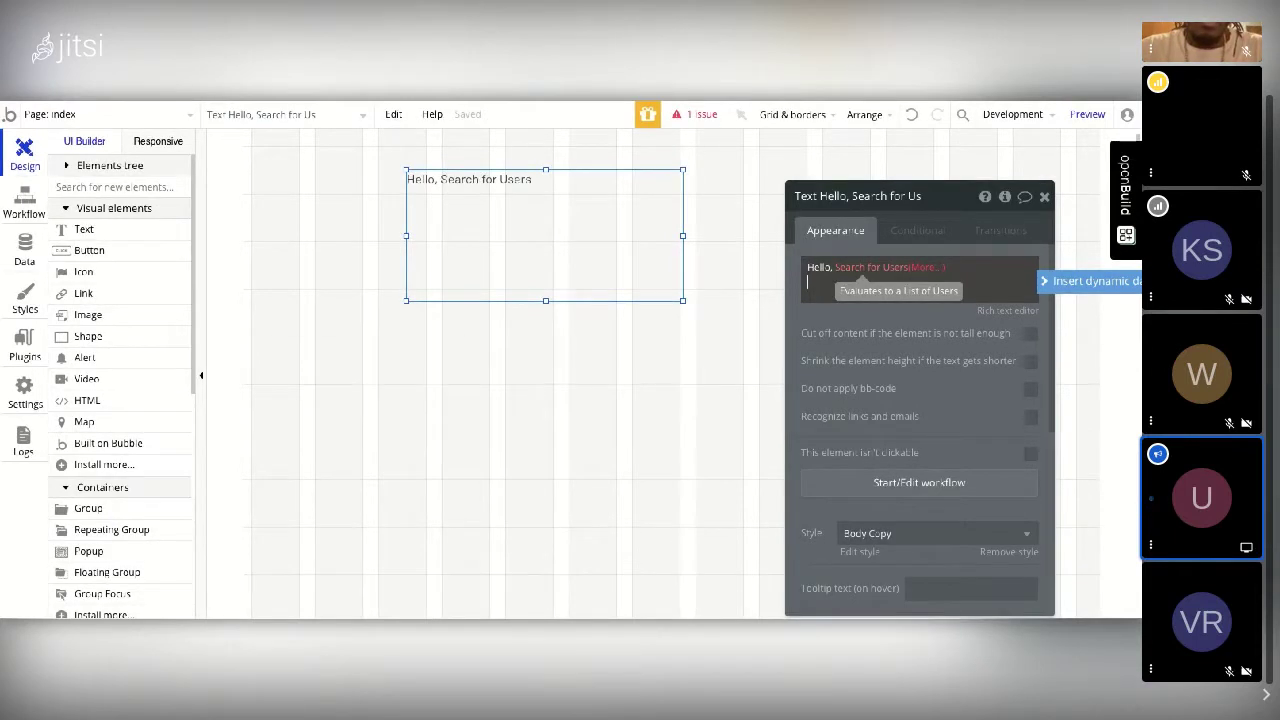
{"action": "left_click", "coordinate": [923, 267]}
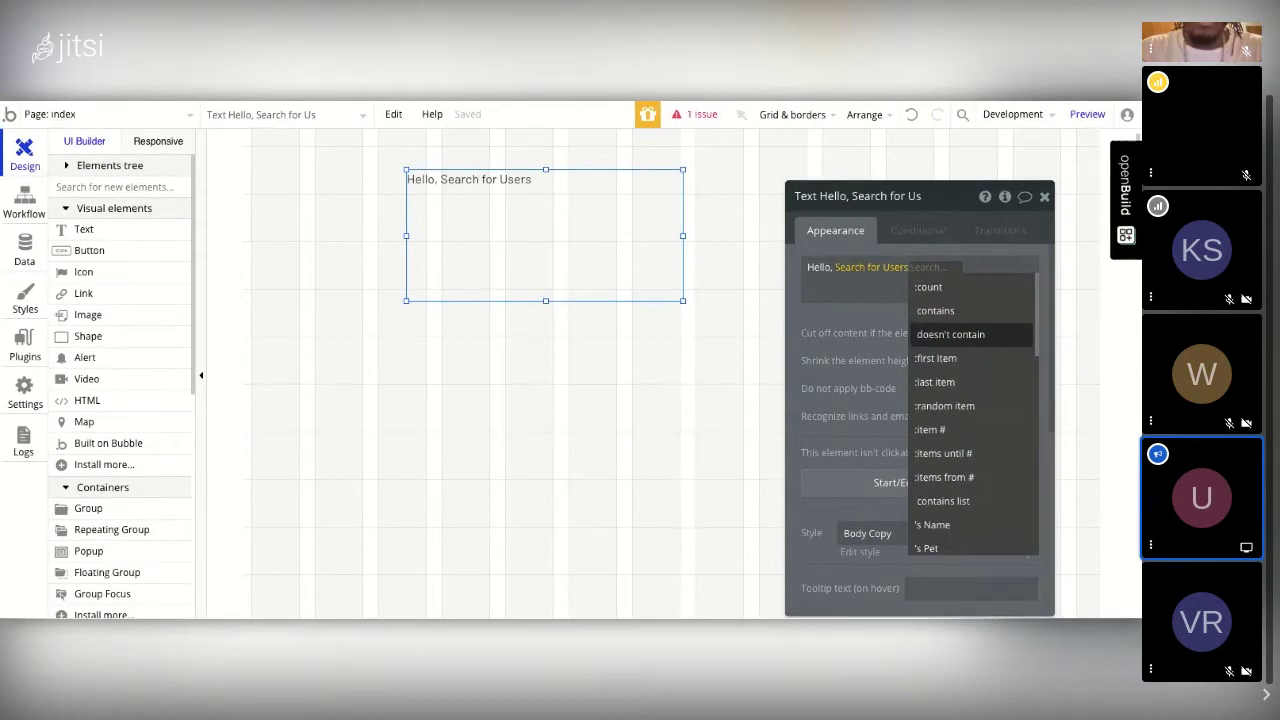
{"action": "mouse_move", "coordinate": [950, 334]}
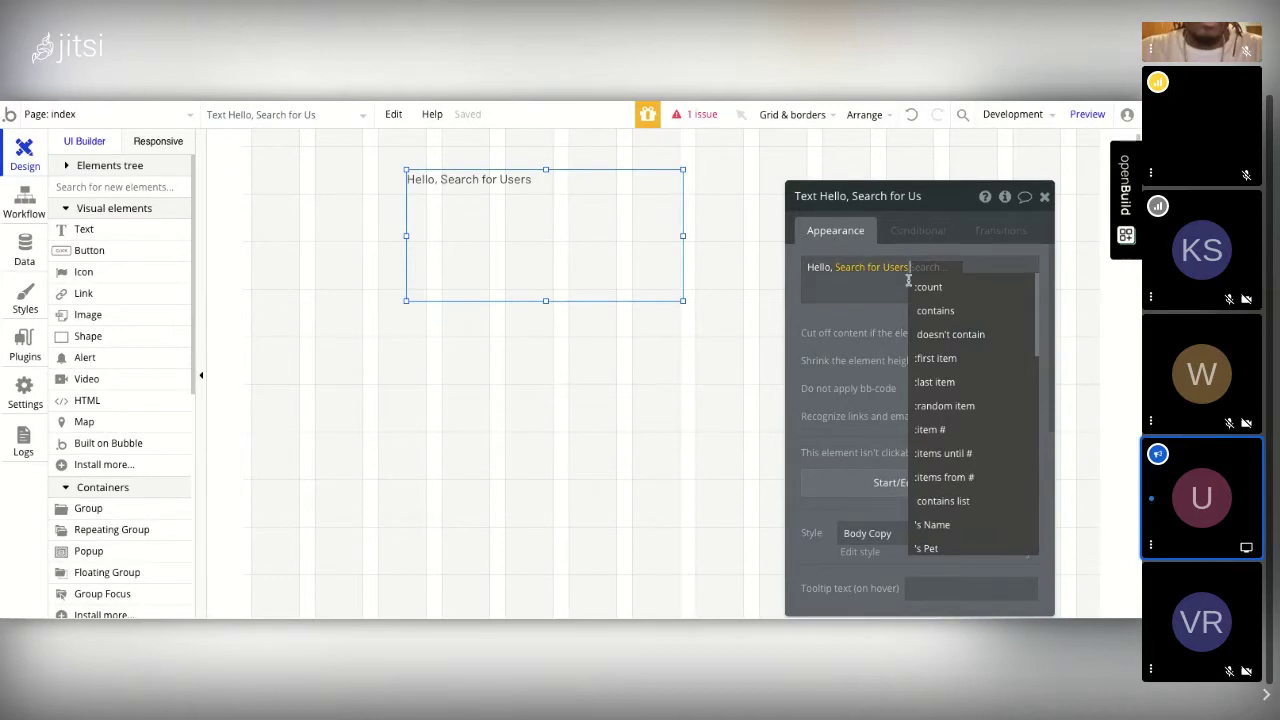
{"action": "left_click", "coordinate": [935, 360]}
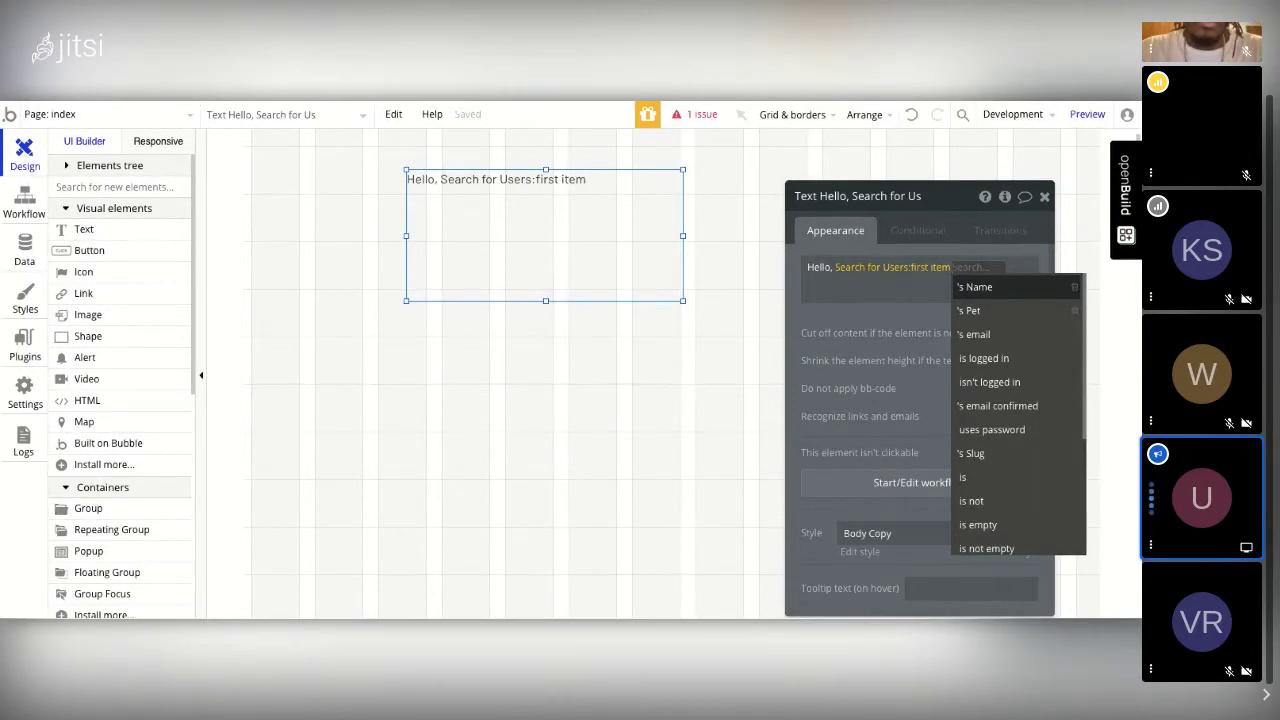
{"action": "key", "text": "Return"}
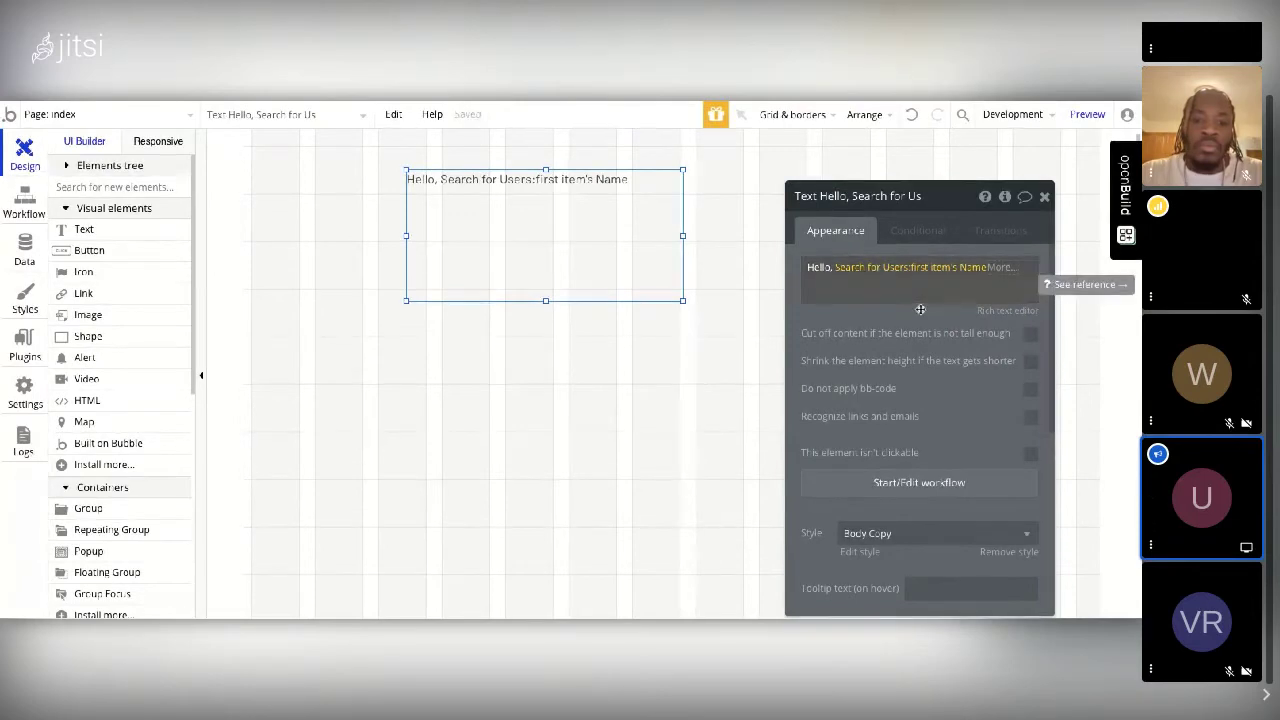
{"action": "left_click", "coordinate": [954, 298]}
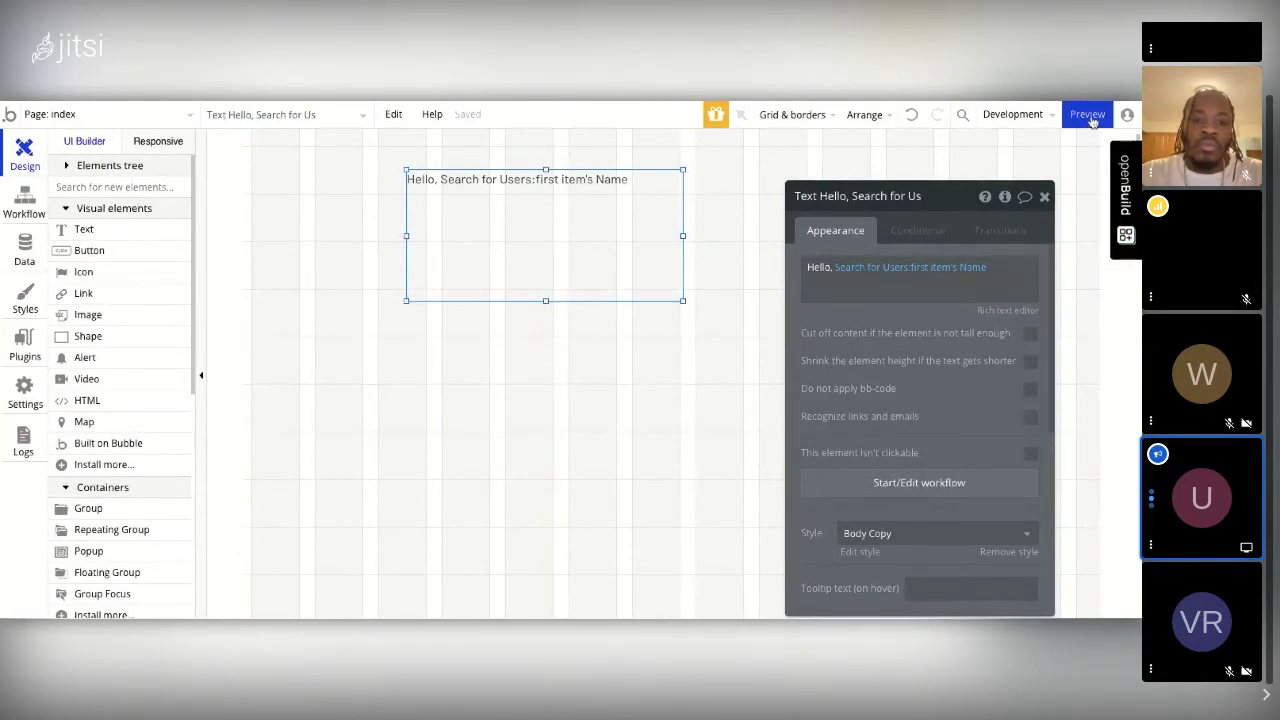
{"action": "mouse_move", "coordinate": [1090, 121]}
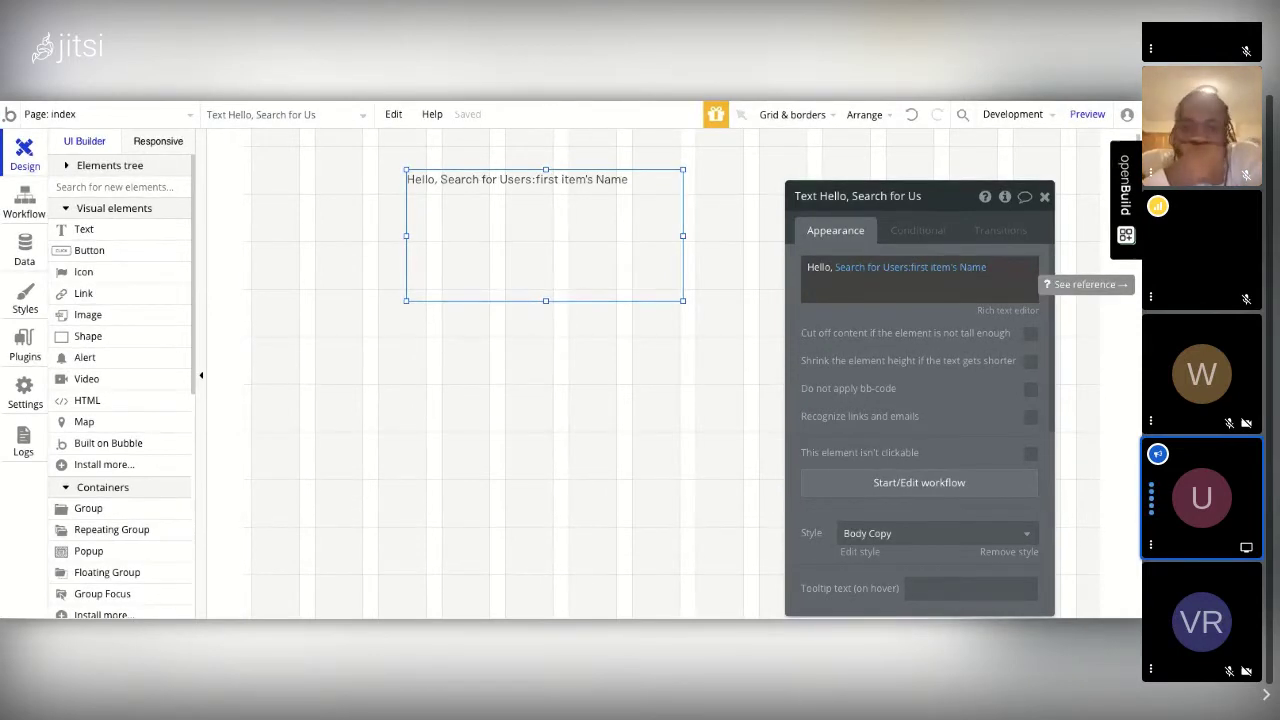
{"action": "left_click", "coordinate": [918, 236]}
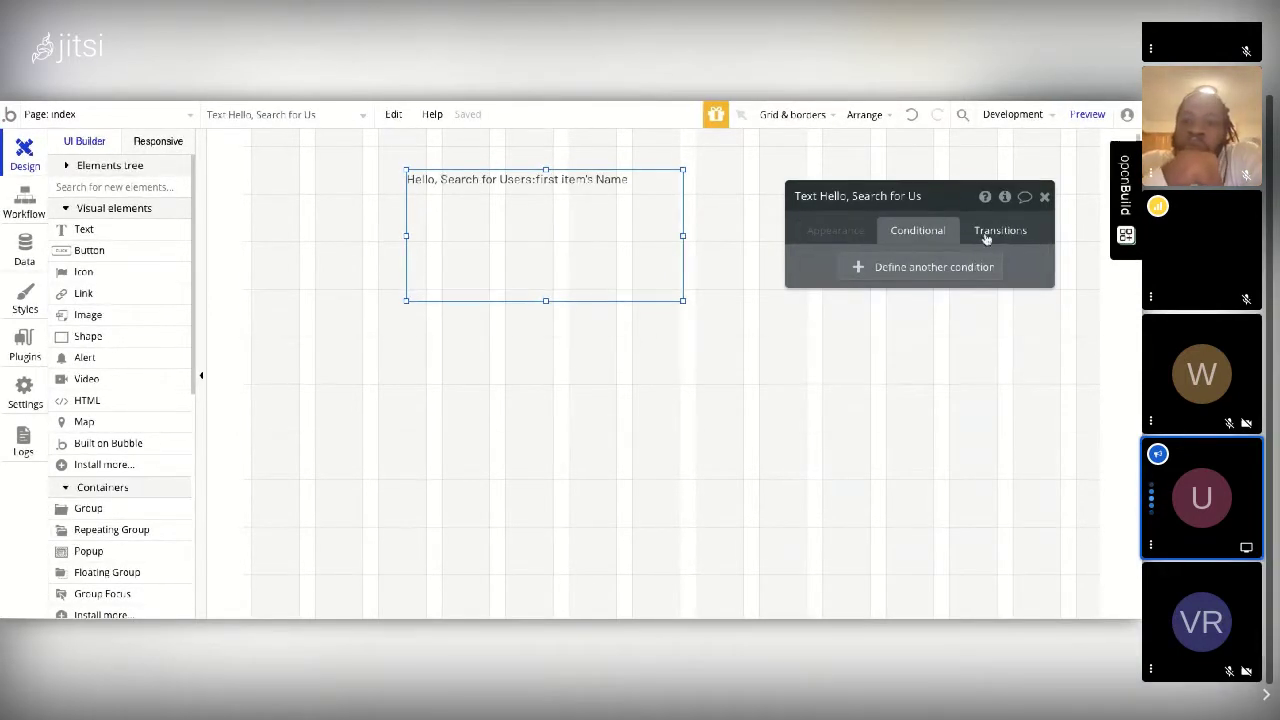
Step: Add a conditional rule 'When This Text is hovered' to the greeting text
{"action": "left_click", "coordinate": [986, 235]}
{"action": "left_click", "coordinate": [937, 231]}
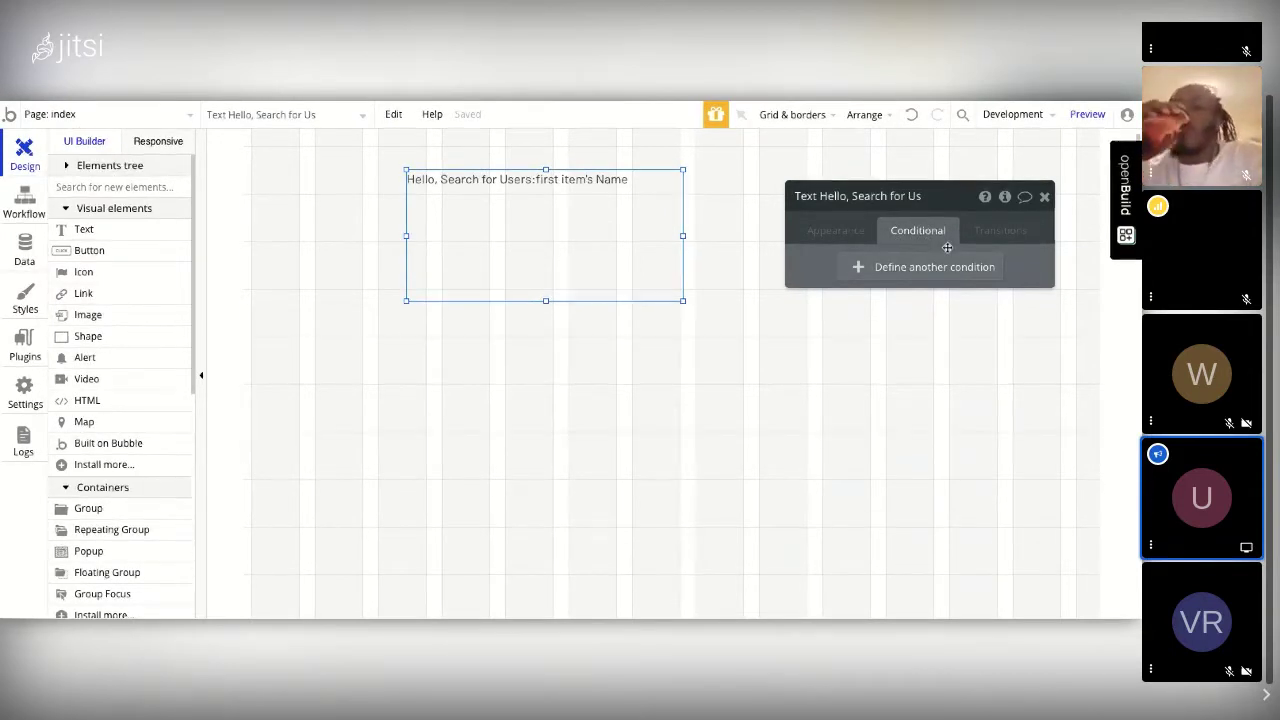
{"action": "left_click", "coordinate": [919, 270]}
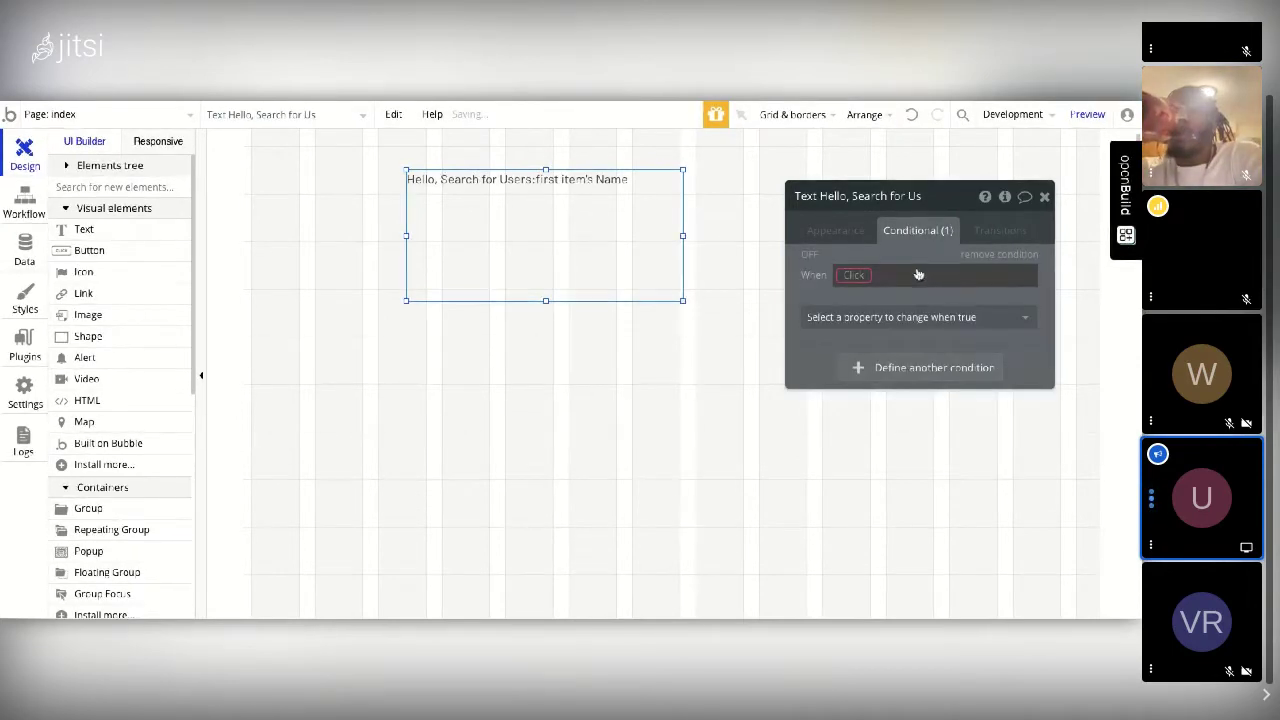
{"action": "left_click", "coordinate": [856, 276]}
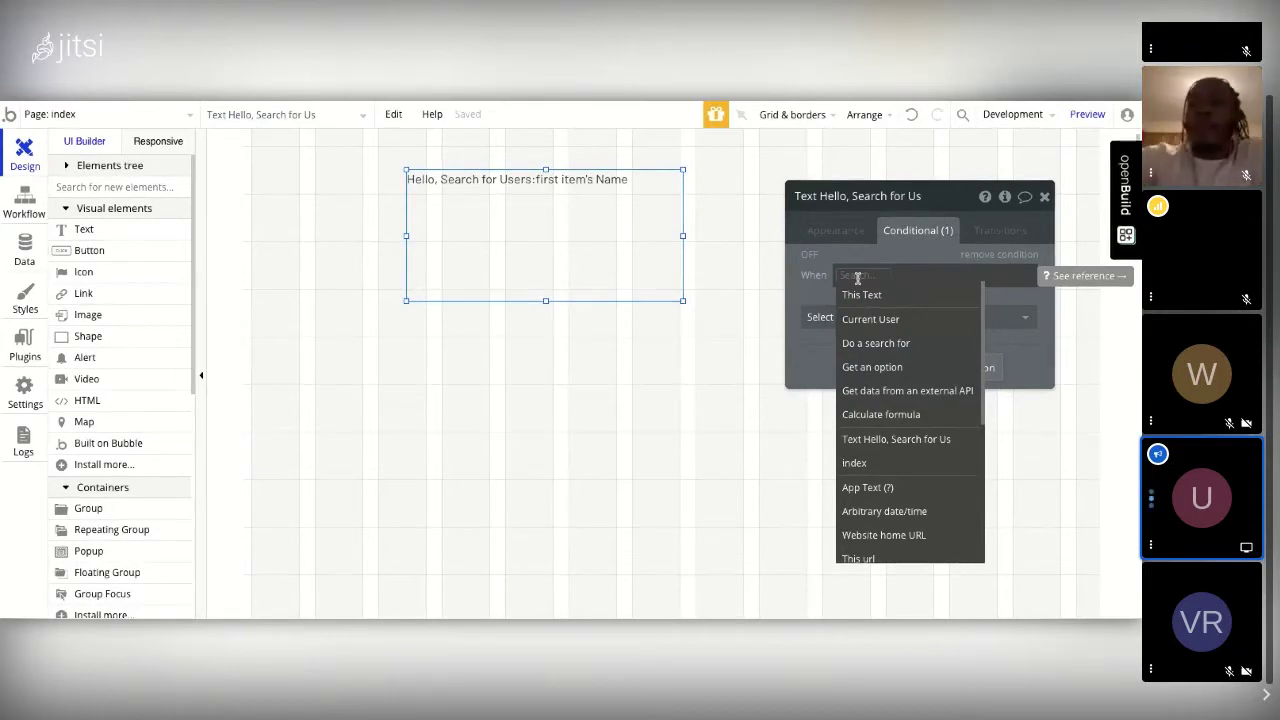
{"action": "left_click", "coordinate": [861, 295]}
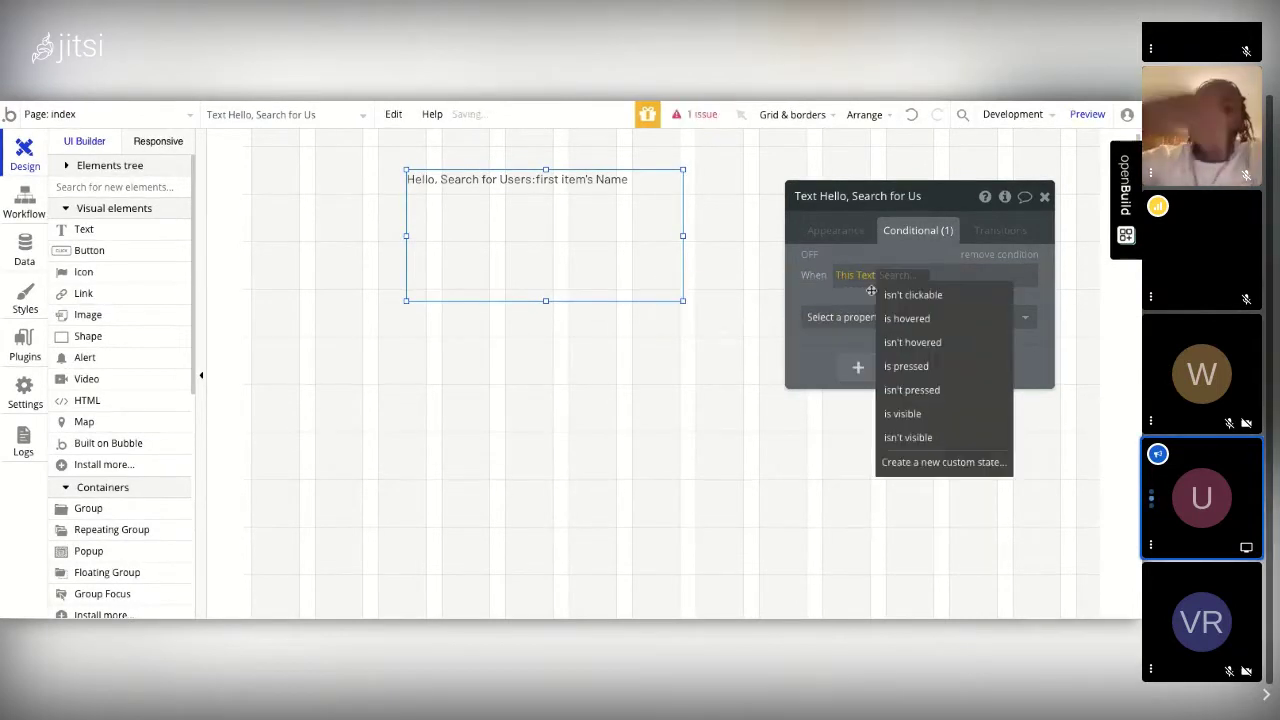
{"action": "left_click", "coordinate": [914, 320]}
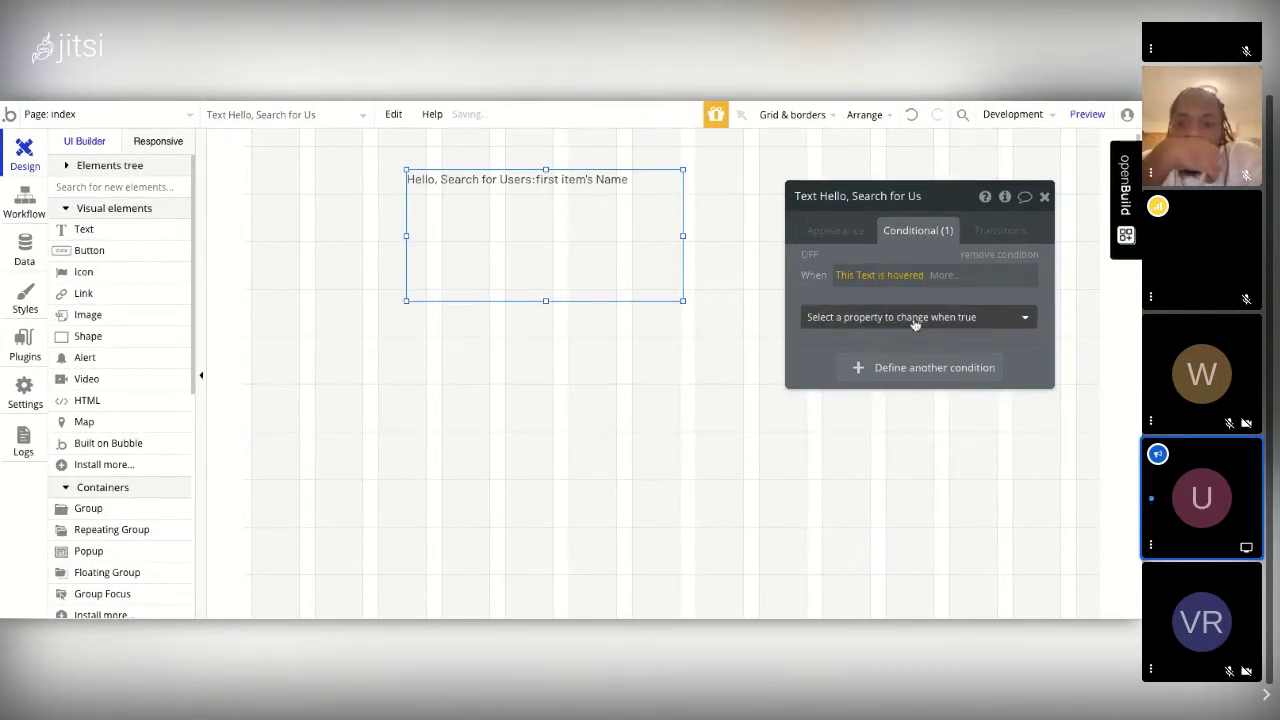
Step: Make the hover condition change the text's font size to 36
{"action": "left_click", "coordinate": [1029, 320]}
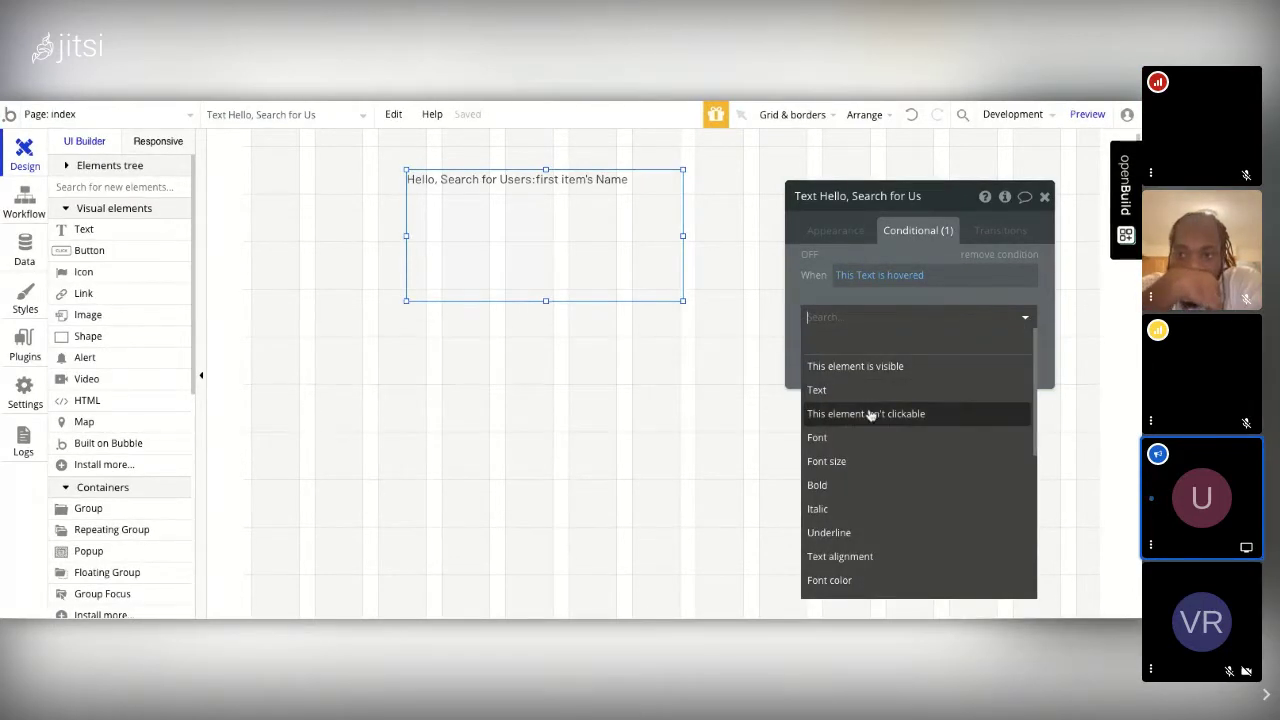
{"action": "scroll", "coordinate": [843, 467], "scroll_direction": "down", "scroll_amount": 1}
{"action": "scroll", "coordinate": [845, 466], "scroll_direction": "down", "scroll_amount": 3}
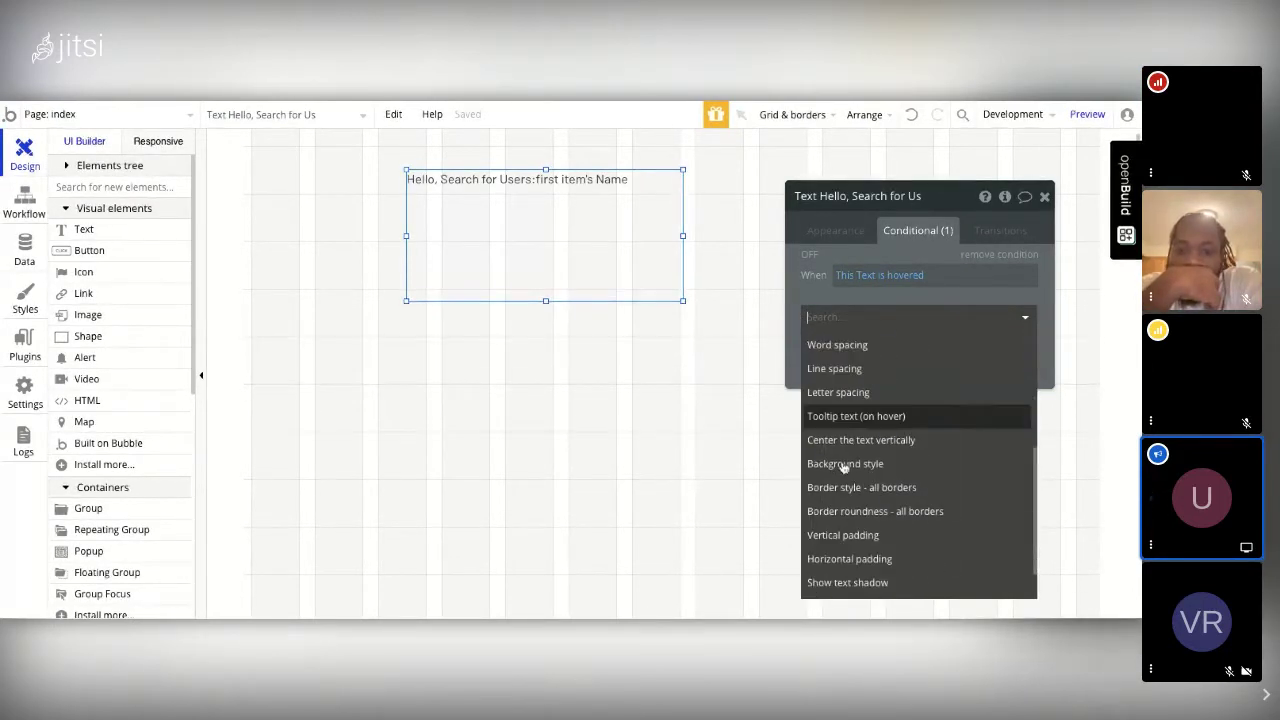
{"action": "scroll", "coordinate": [845, 466], "scroll_direction": "up", "scroll_amount": 5}
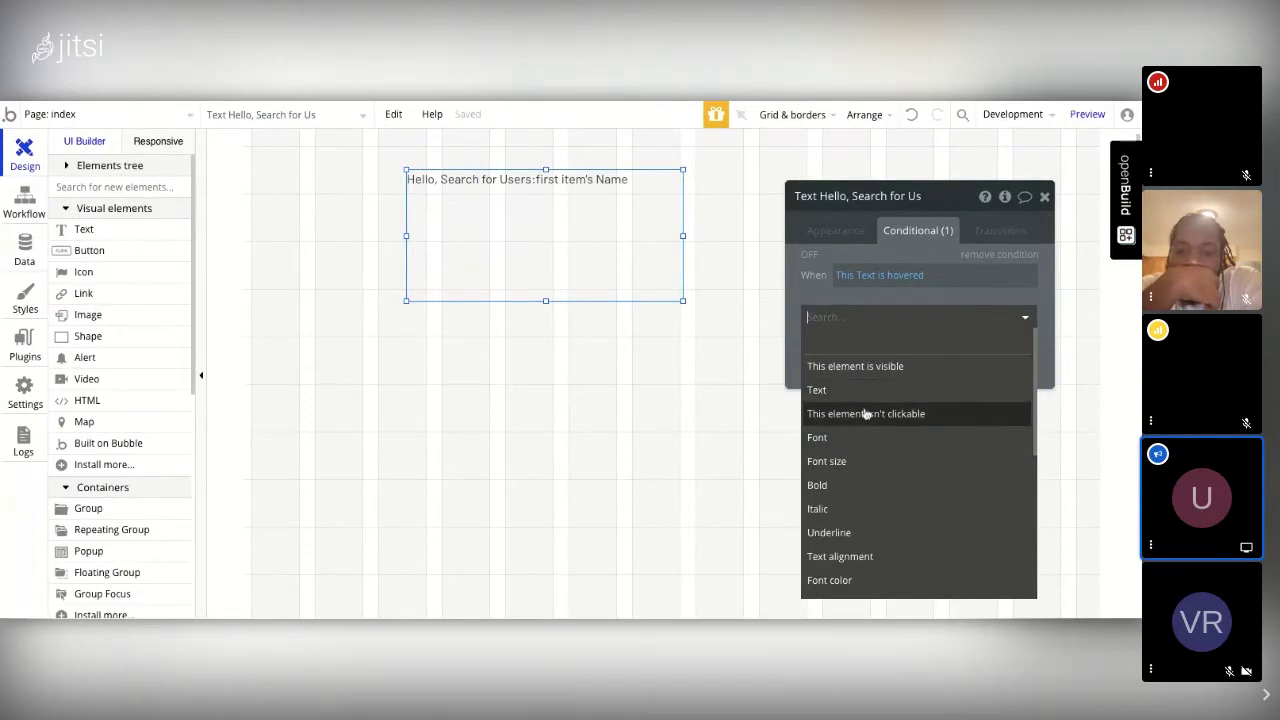
{"action": "left_click", "coordinate": [831, 462]}
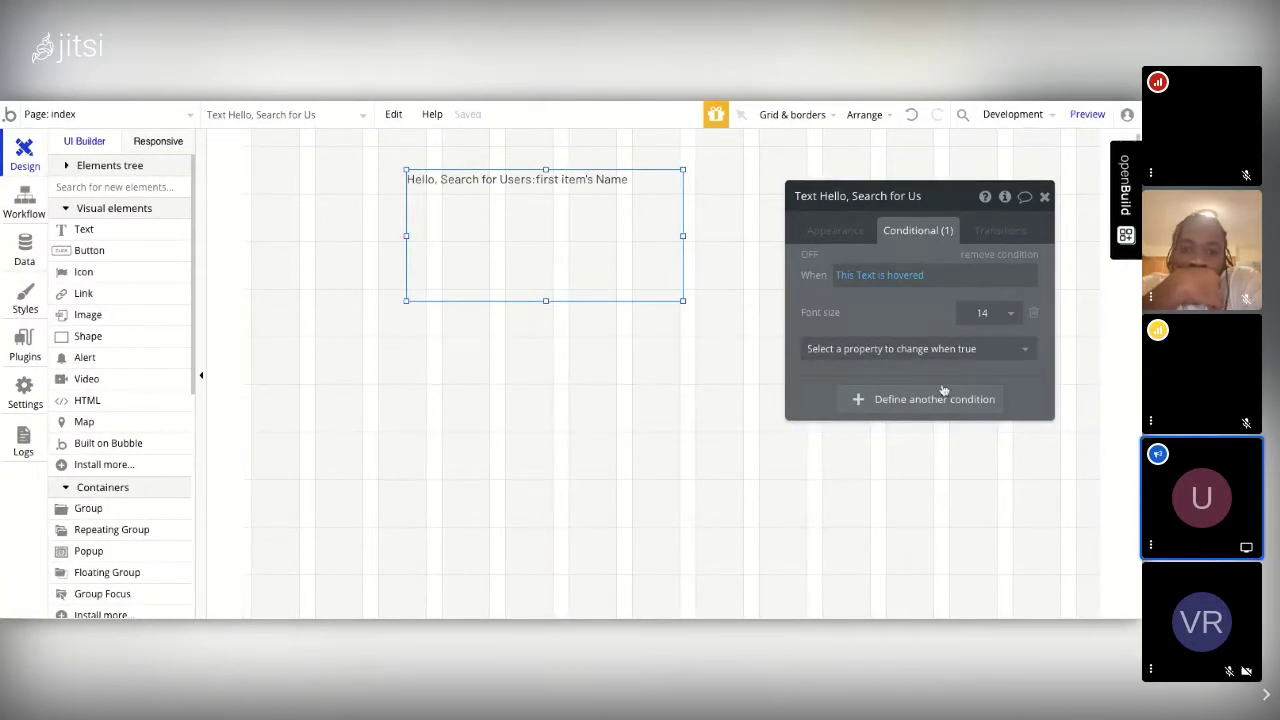
{"action": "left_click", "coordinate": [1013, 314]}
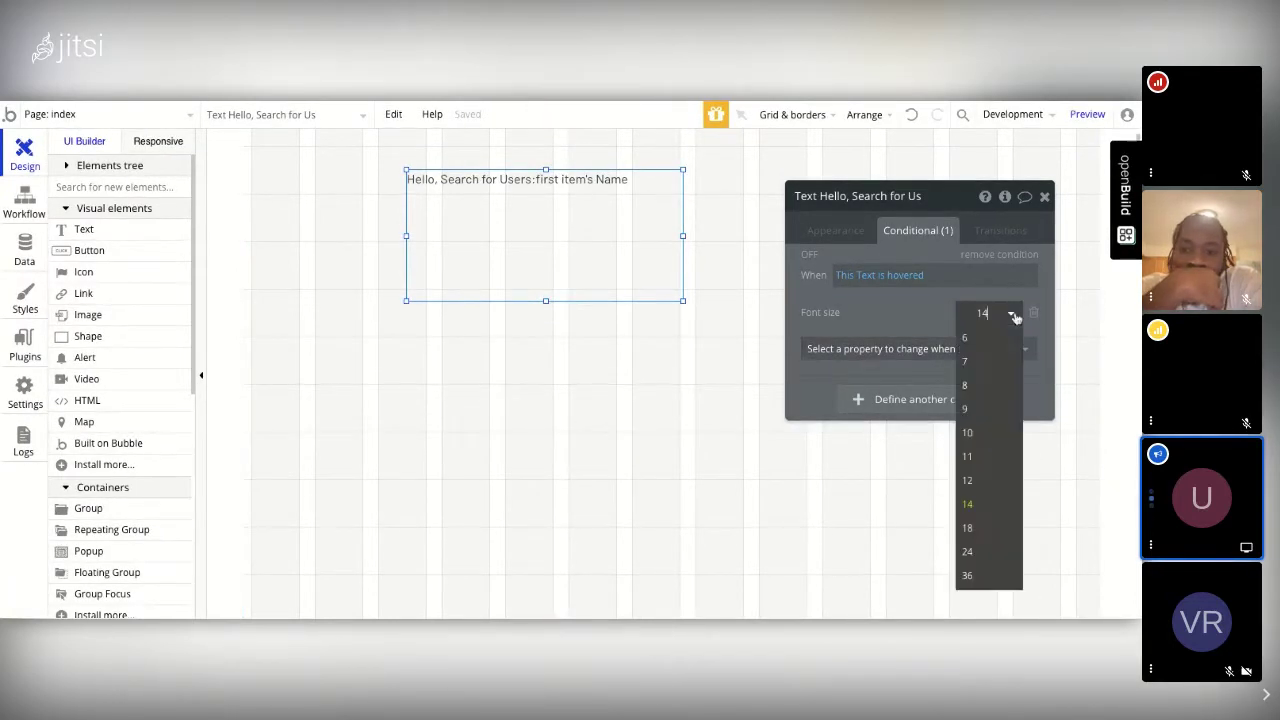
{"action": "left_click", "coordinate": [968, 576]}
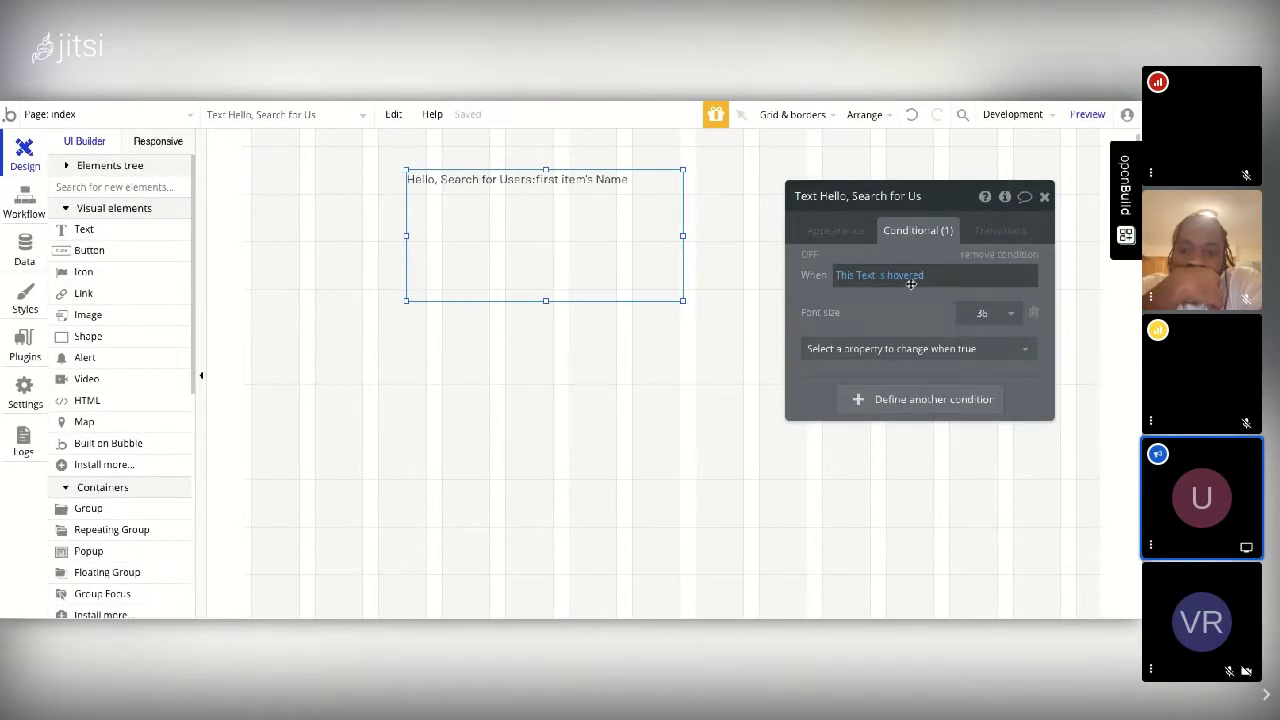
{"action": "left_click", "coordinate": [835, 231]}
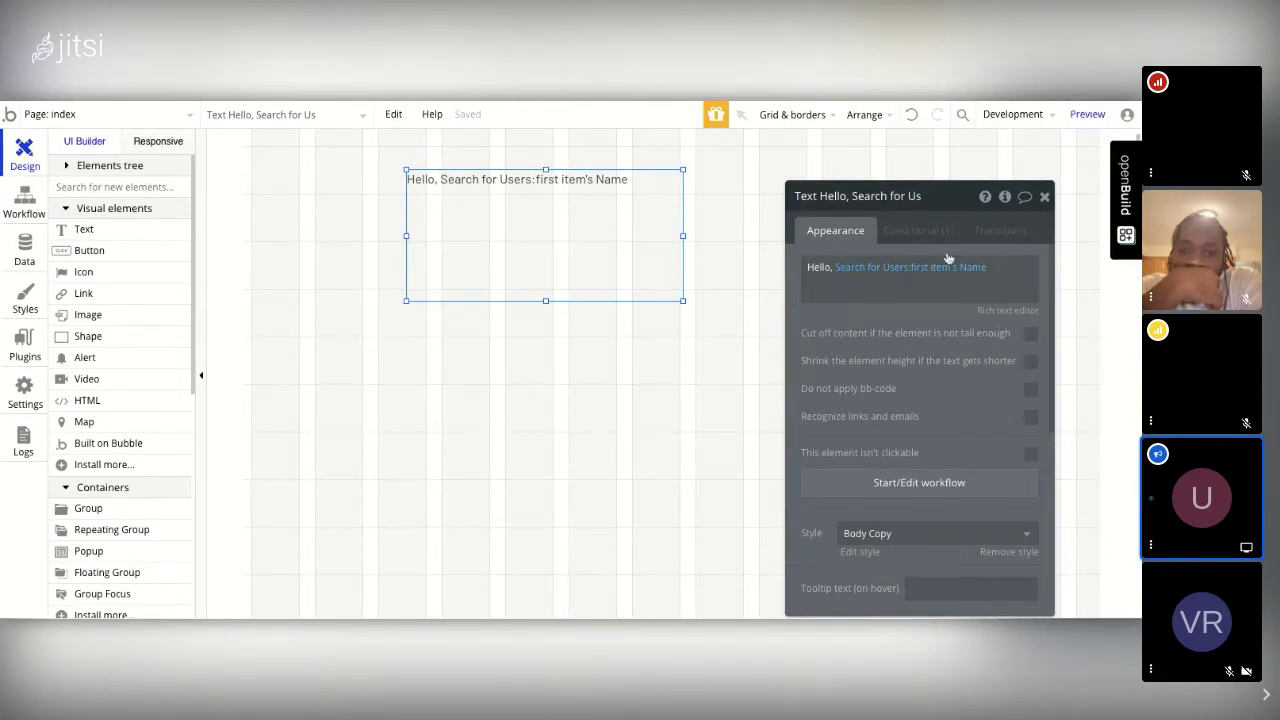
Step: Add a Font size transition lasting 1000 ms with Ease timing to the greeting text
{"action": "left_click", "coordinate": [1005, 236]}
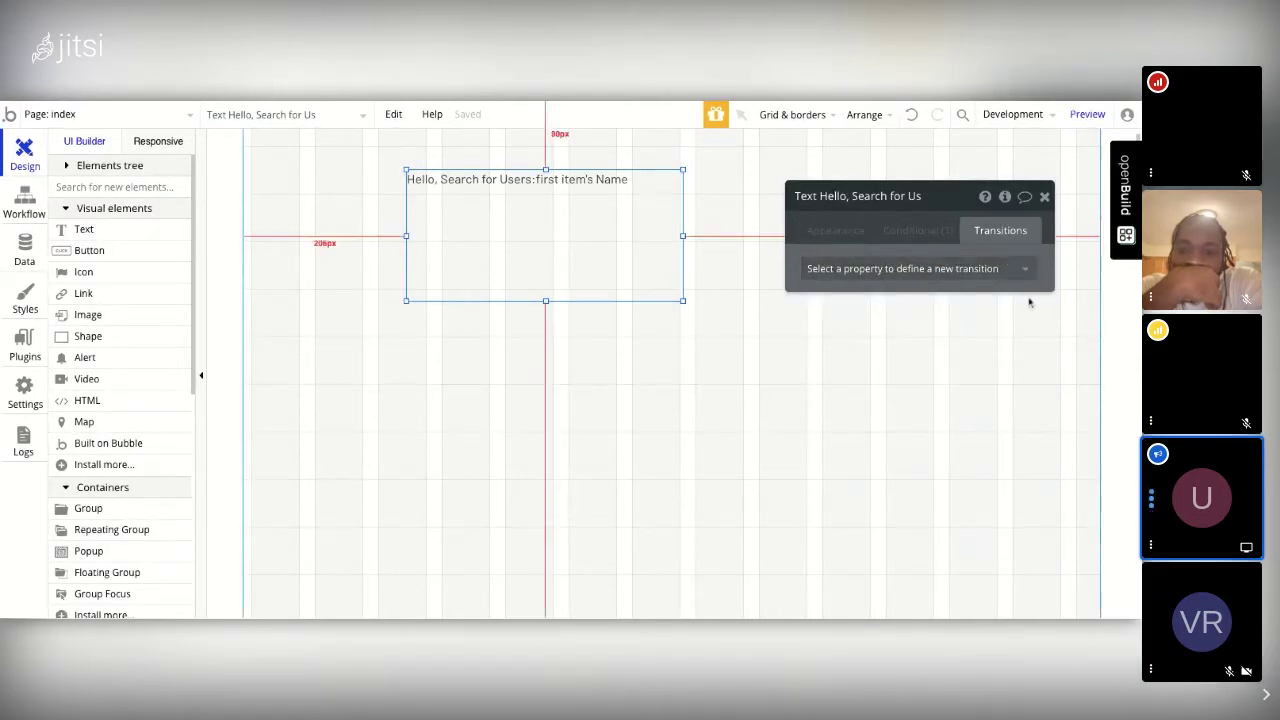
{"action": "left_click", "coordinate": [1026, 268]}
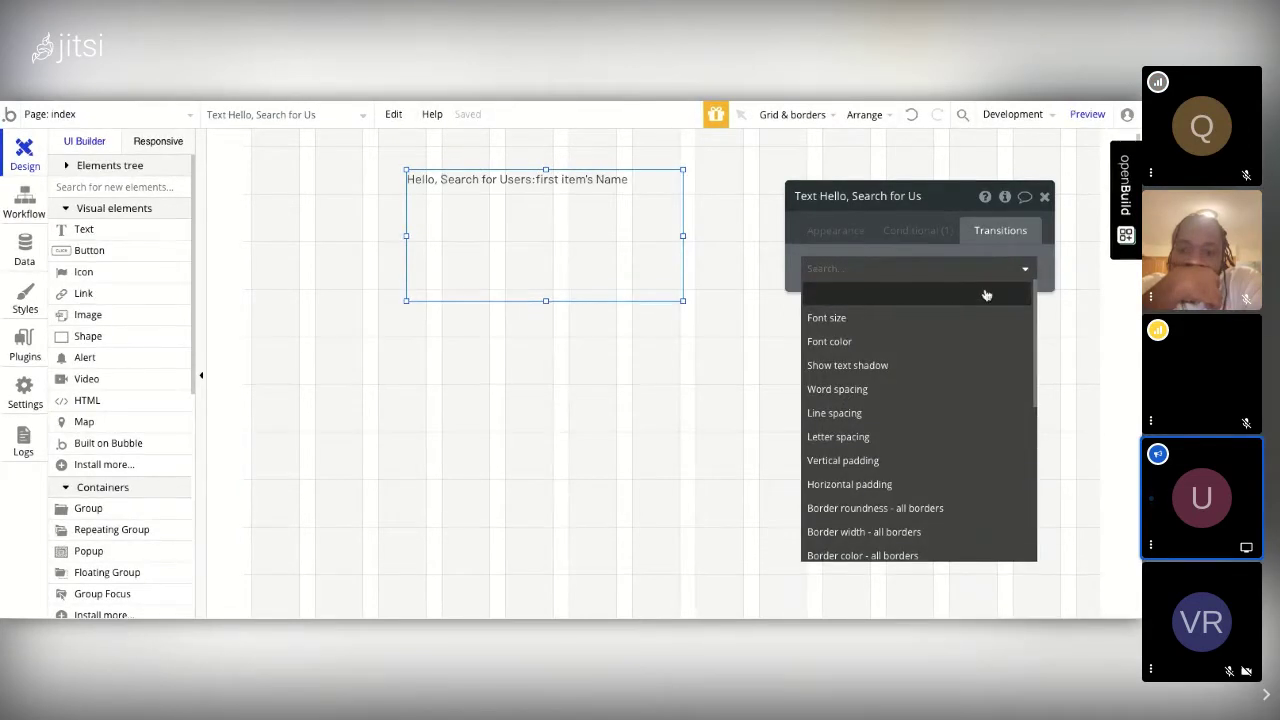
{"action": "left_click", "coordinate": [846, 317]}
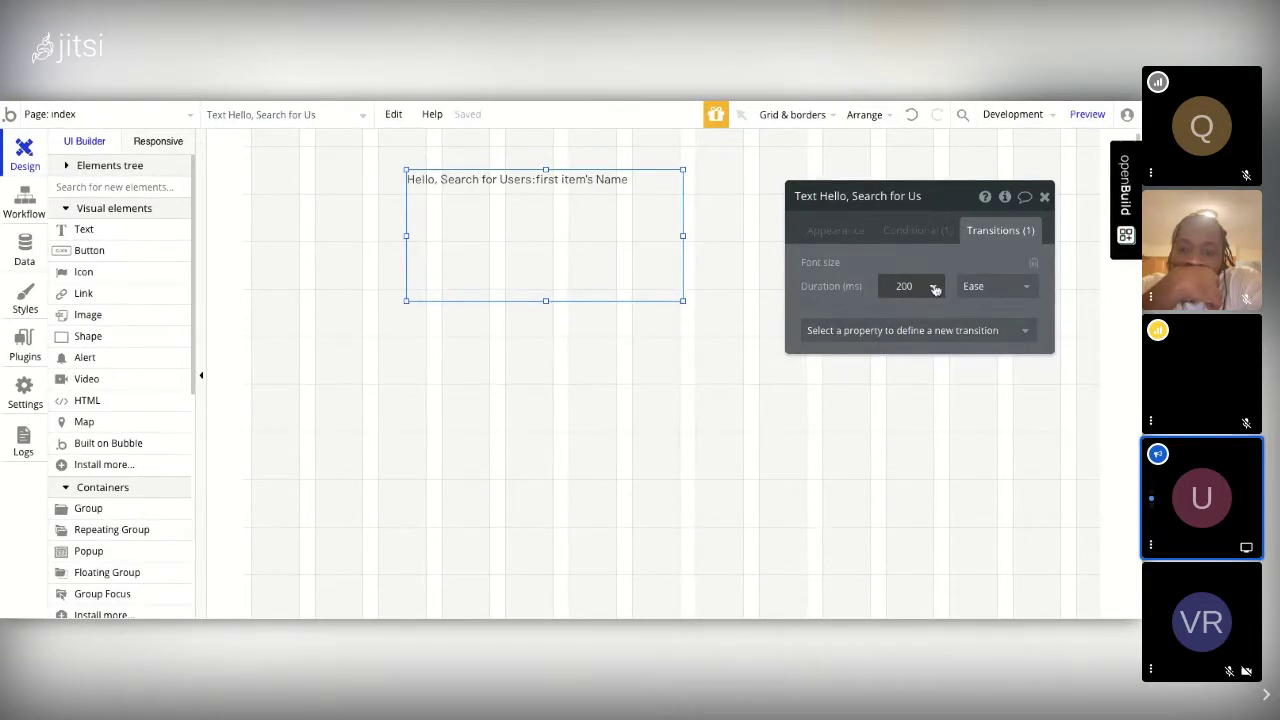
{"action": "left_click", "coordinate": [935, 289]}
{"action": "left_click", "coordinate": [894, 405]}
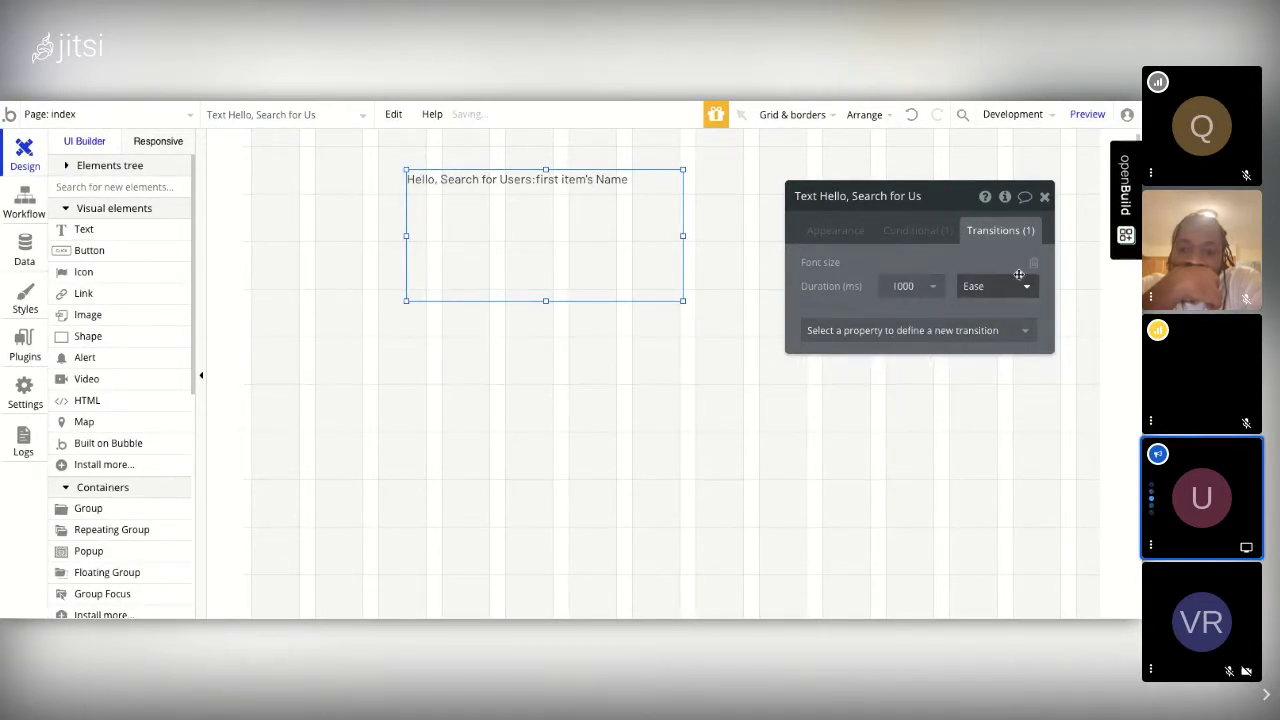
{"action": "left_click", "coordinate": [1028, 288]}
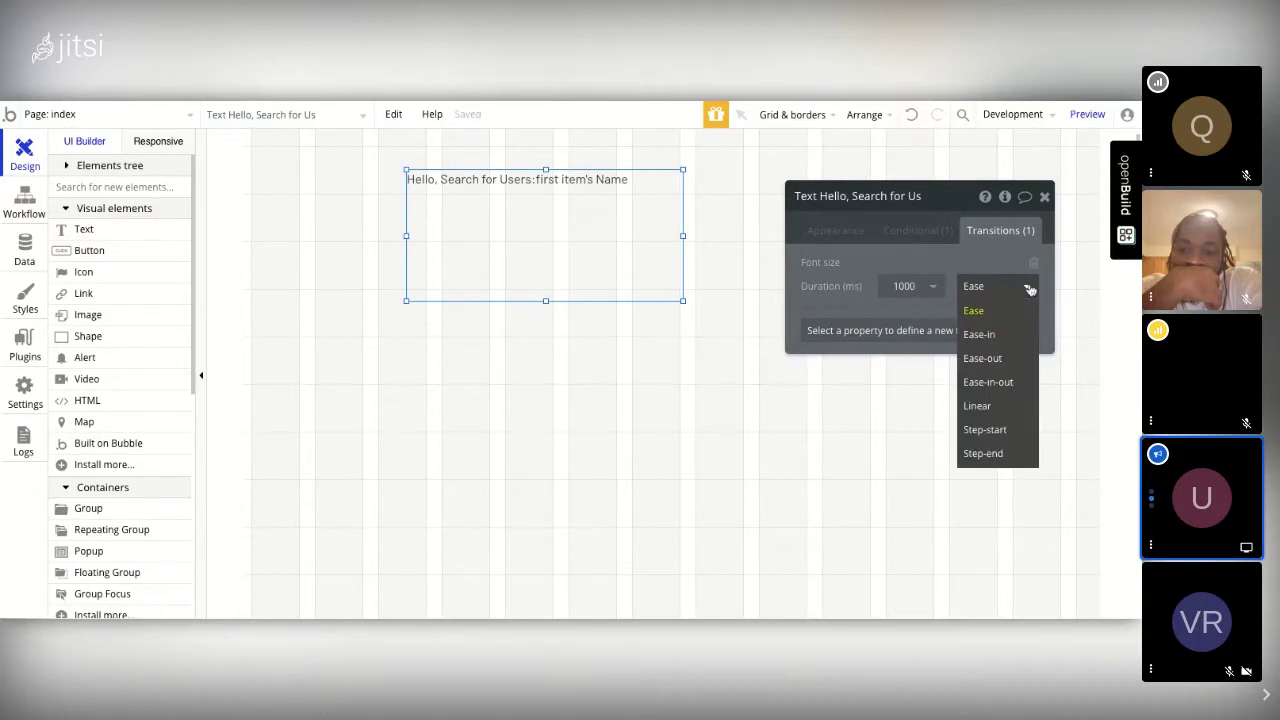
{"action": "left_click", "coordinate": [1030, 289]}
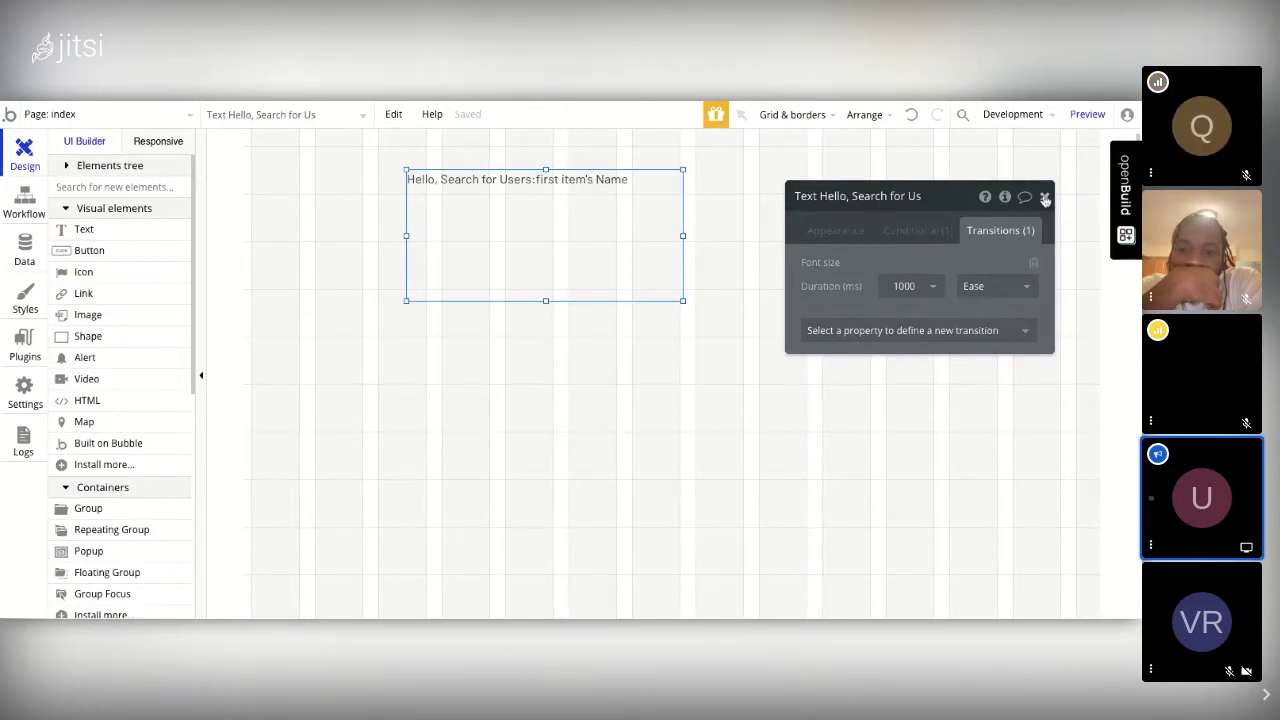
{"action": "left_click", "coordinate": [836, 230]}
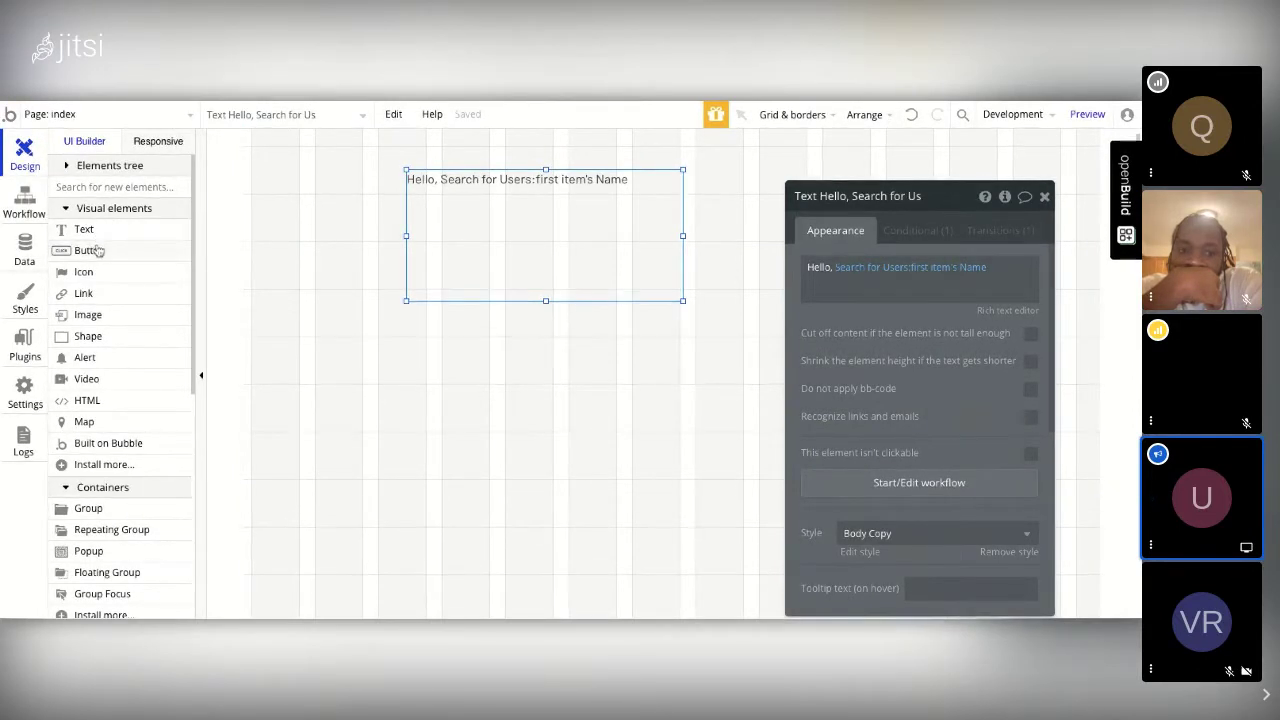
Step: Draw Button A below the greeting text and give it the Outline Button style
{"action": "left_click", "coordinate": [97, 253]}
{"action": "left_click_drag", "start_coordinate": [401, 259], "coordinate": [611, 326]}
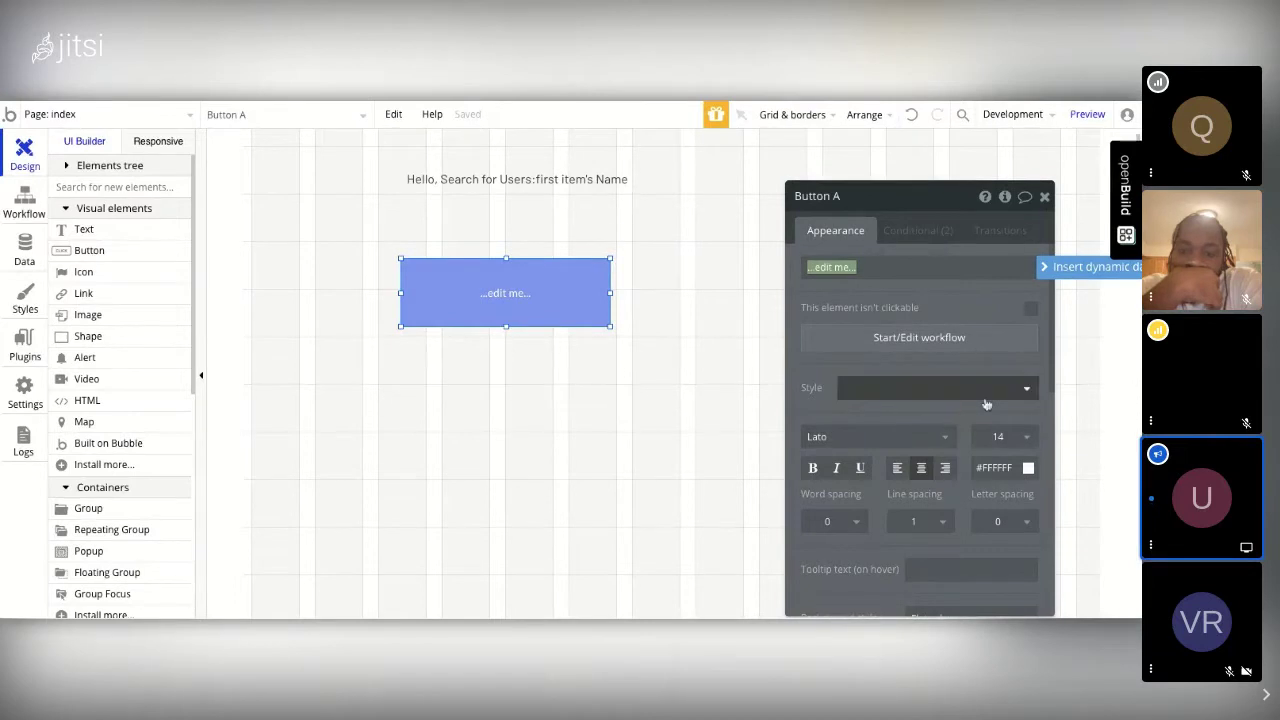
{"action": "left_click", "coordinate": [930, 388]}
{"action": "left_click", "coordinate": [876, 437]}
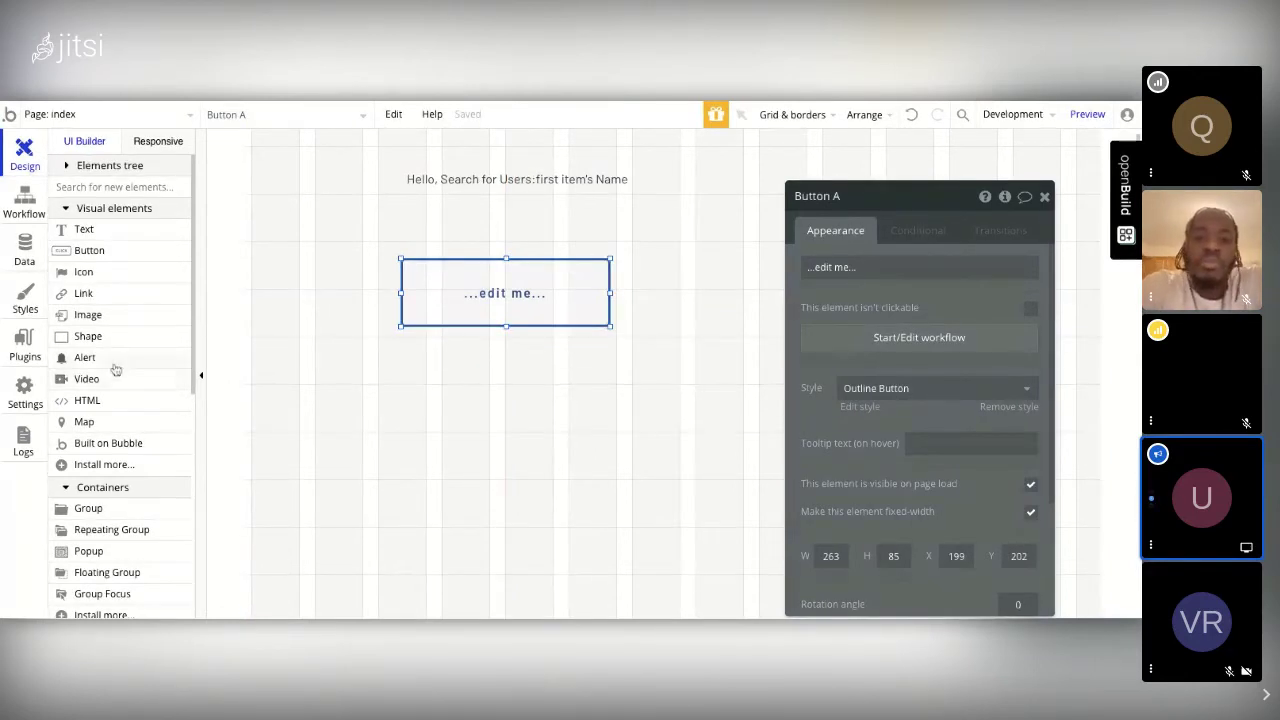
Step: Scroll the element palette down to the Input forms section
{"action": "scroll", "coordinate": [150, 370], "scroll_direction": "down", "scroll_amount": 1}
{"action": "scroll", "coordinate": [195, 372], "scroll_direction": "up", "scroll_amount": 1}
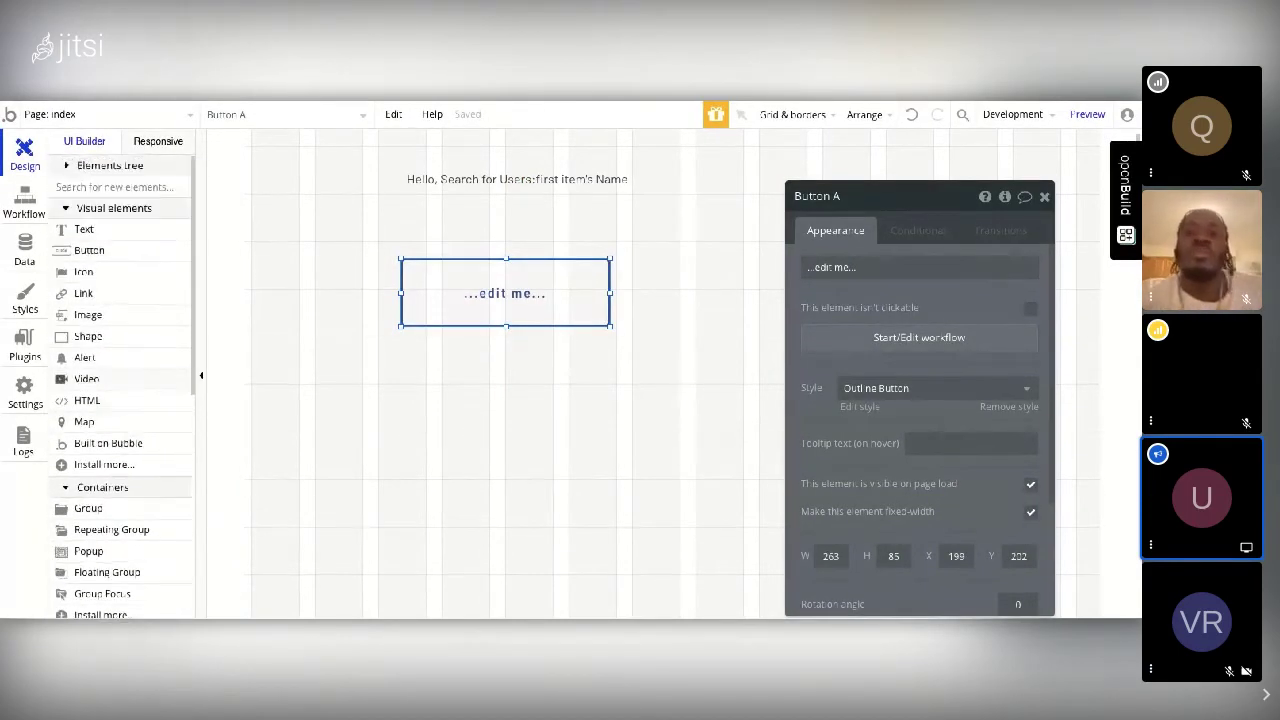
{"action": "scroll", "coordinate": [190, 375], "scroll_direction": "down", "scroll_amount": 8}
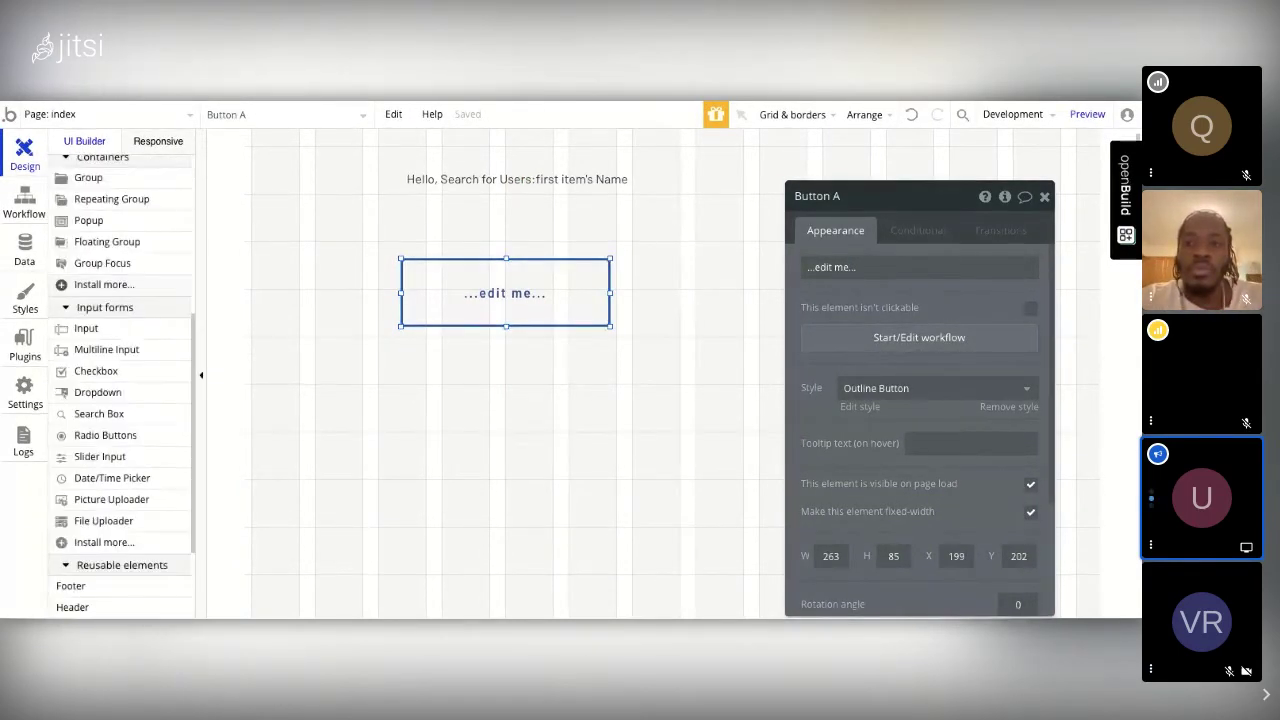
{"action": "scroll", "coordinate": [100, 237], "scroll_direction": "up", "scroll_amount": 8}
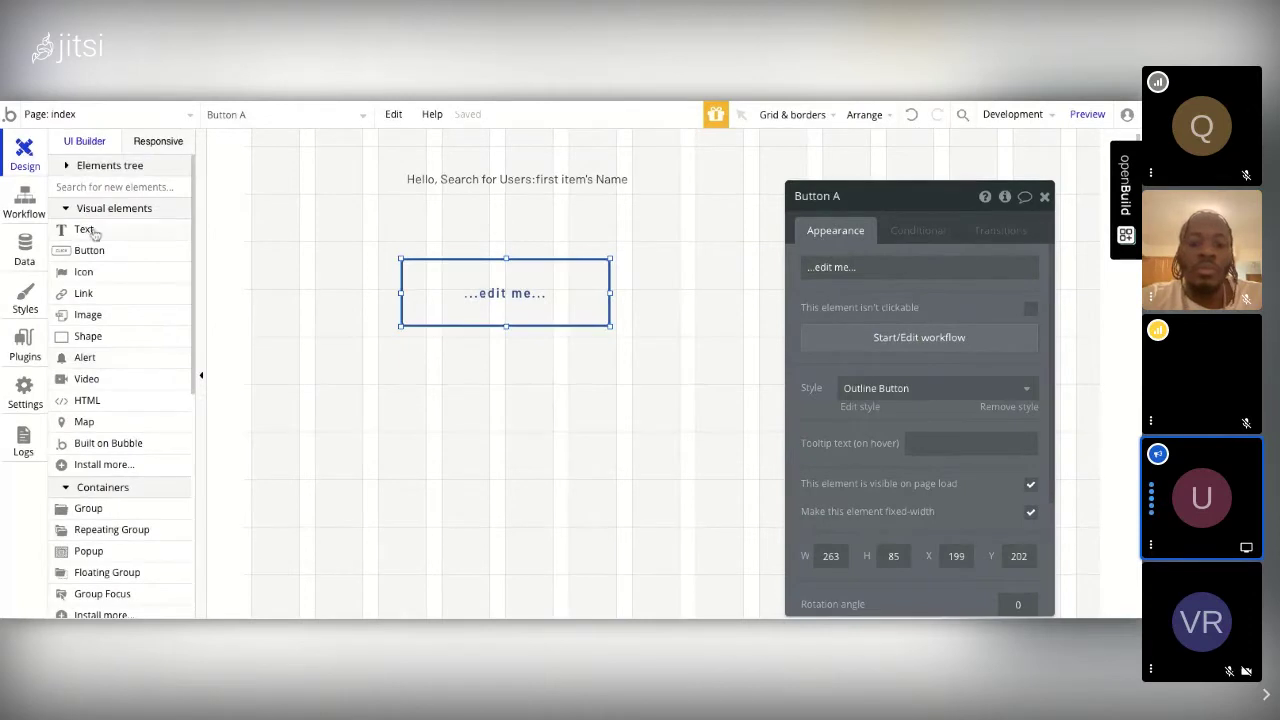
{"action": "scroll", "coordinate": [160, 450], "scroll_direction": "down", "scroll_amount": 4}
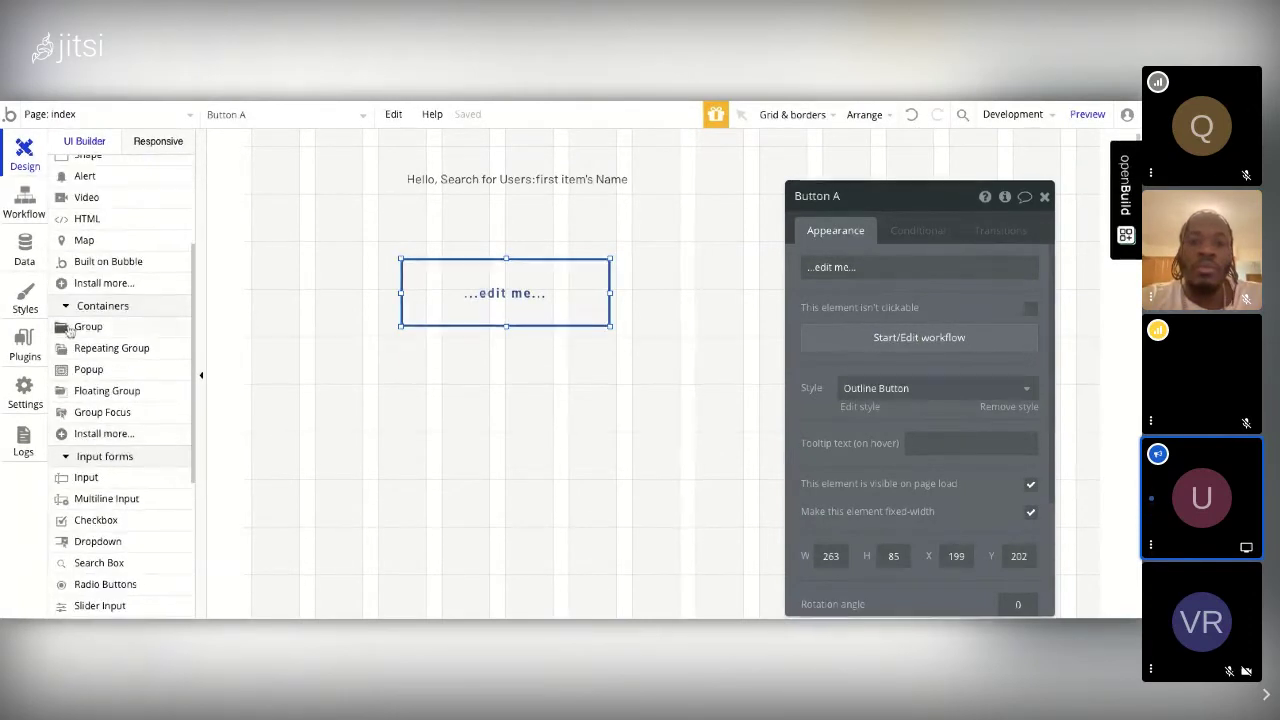
{"action": "scroll", "coordinate": [131, 455], "scroll_direction": "down", "scroll_amount": 2}
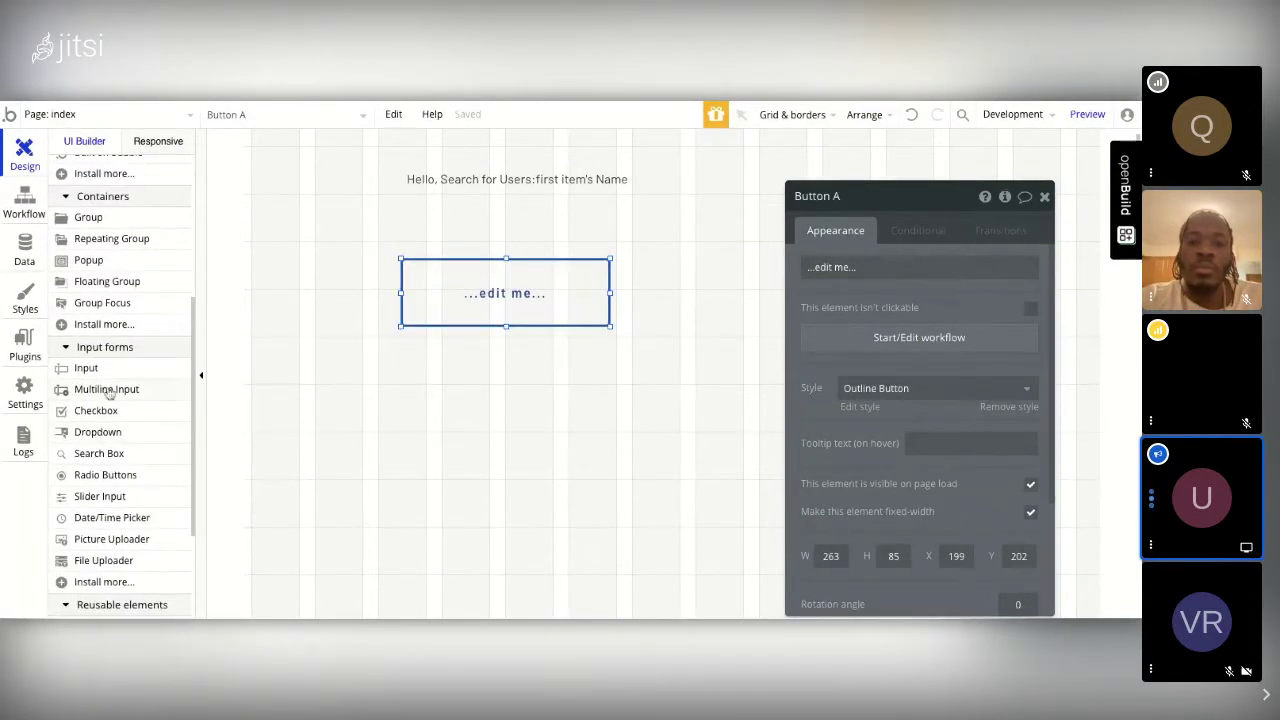
{"action": "scroll", "coordinate": [116, 445], "scroll_direction": "down", "scroll_amount": 1}
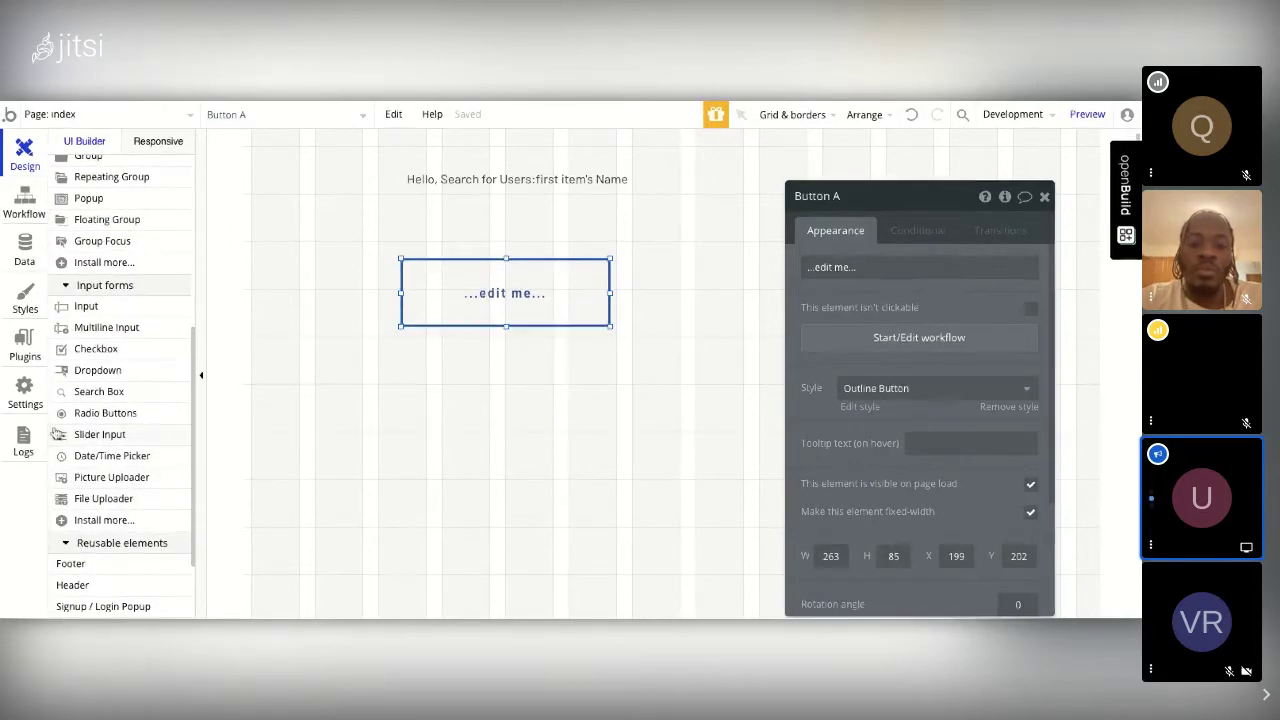
Step: Draw SliderInput A, ranging 0–10 in steps of 1, just below the outline button
{"action": "left_click", "coordinate": [100, 434]}
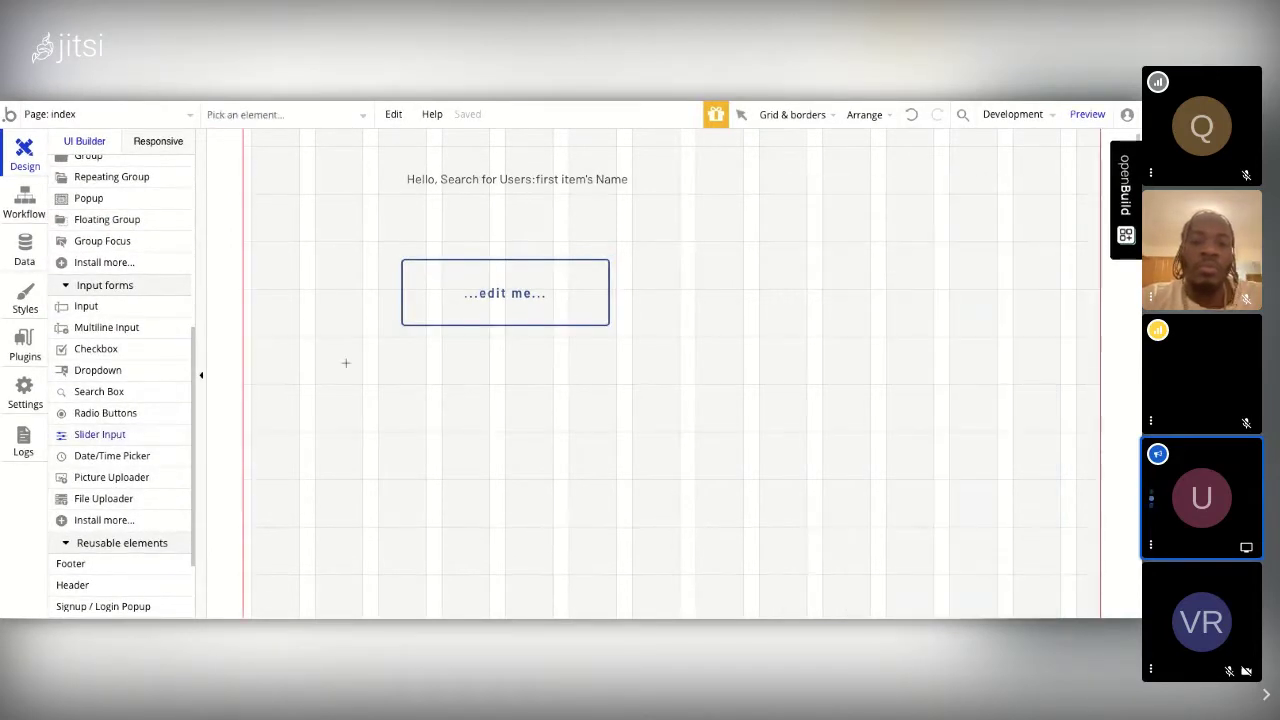
{"action": "left_click_drag", "start_coordinate": [418, 361], "coordinate": [714, 395]}
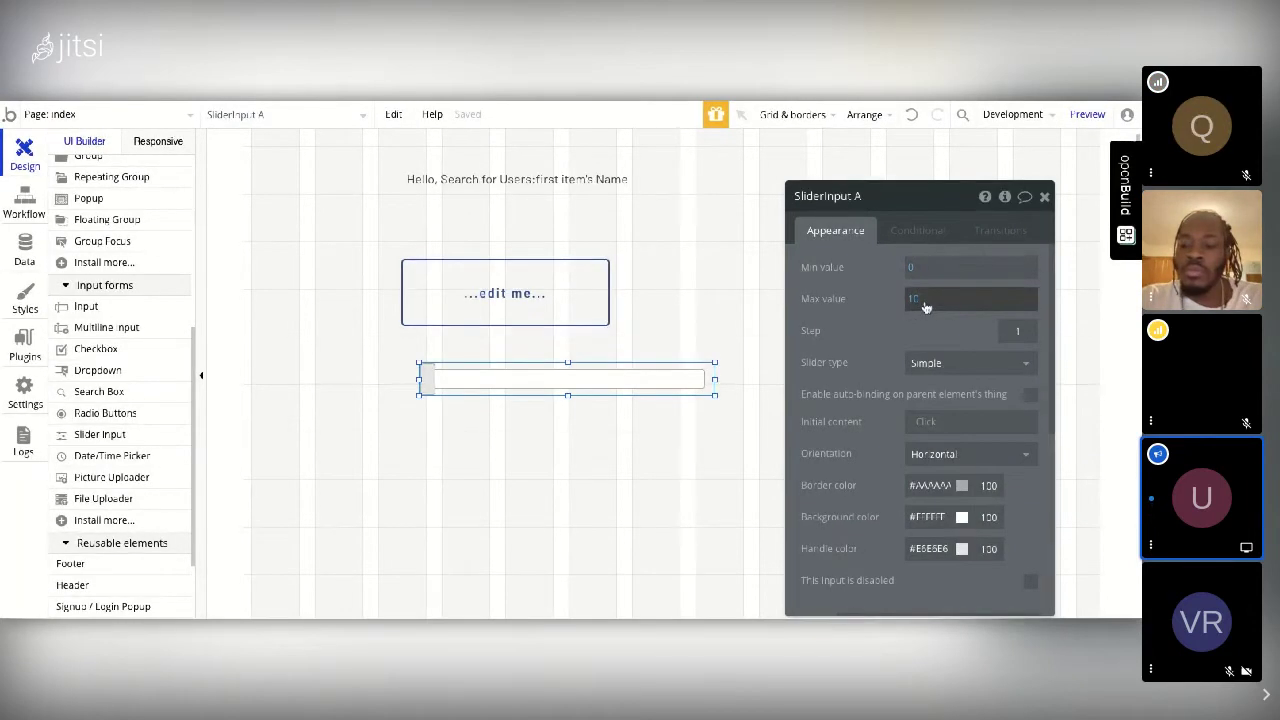
Step: Uncheck 'This element is visible on page load' so the greeting text starts hidden
{"action": "left_click", "coordinate": [543, 187]}
{"action": "double_click", "coordinate": [517, 193]}
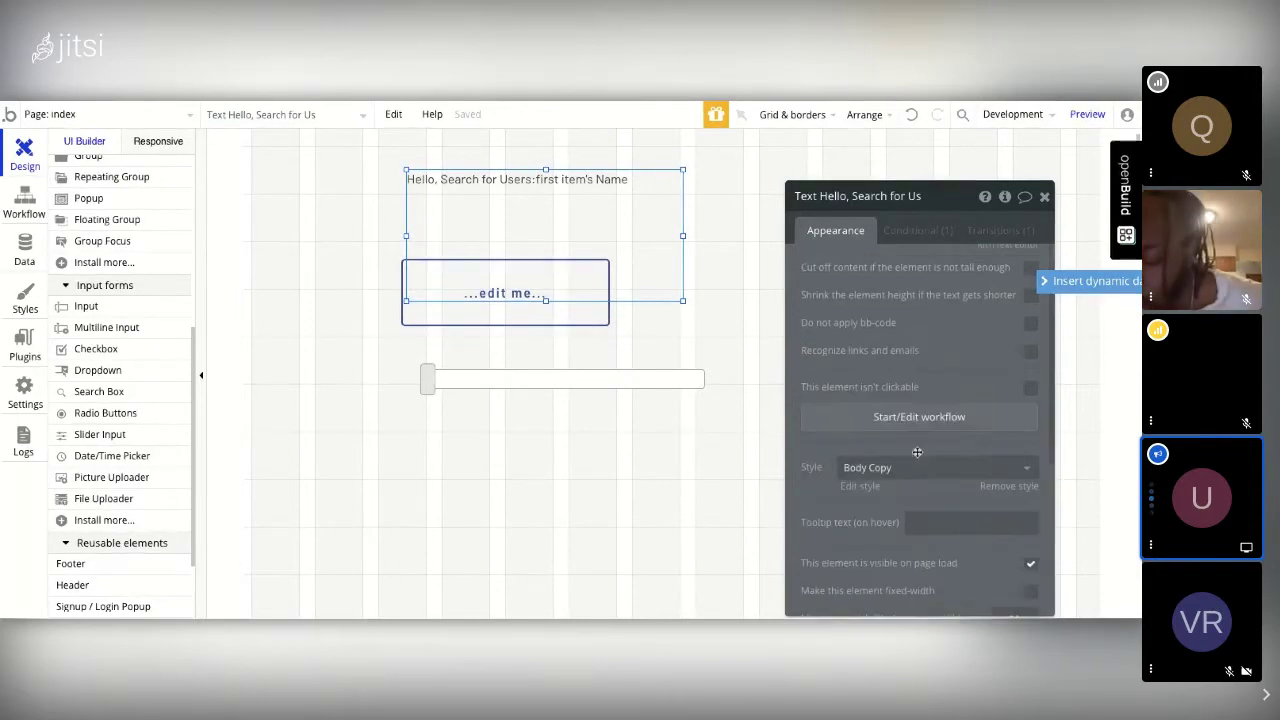
{"action": "scroll", "coordinate": [897, 430], "scroll_direction": "down", "scroll_amount": 2}
{"action": "scroll", "coordinate": [927, 318], "scroll_direction": "up", "scroll_amount": 1}
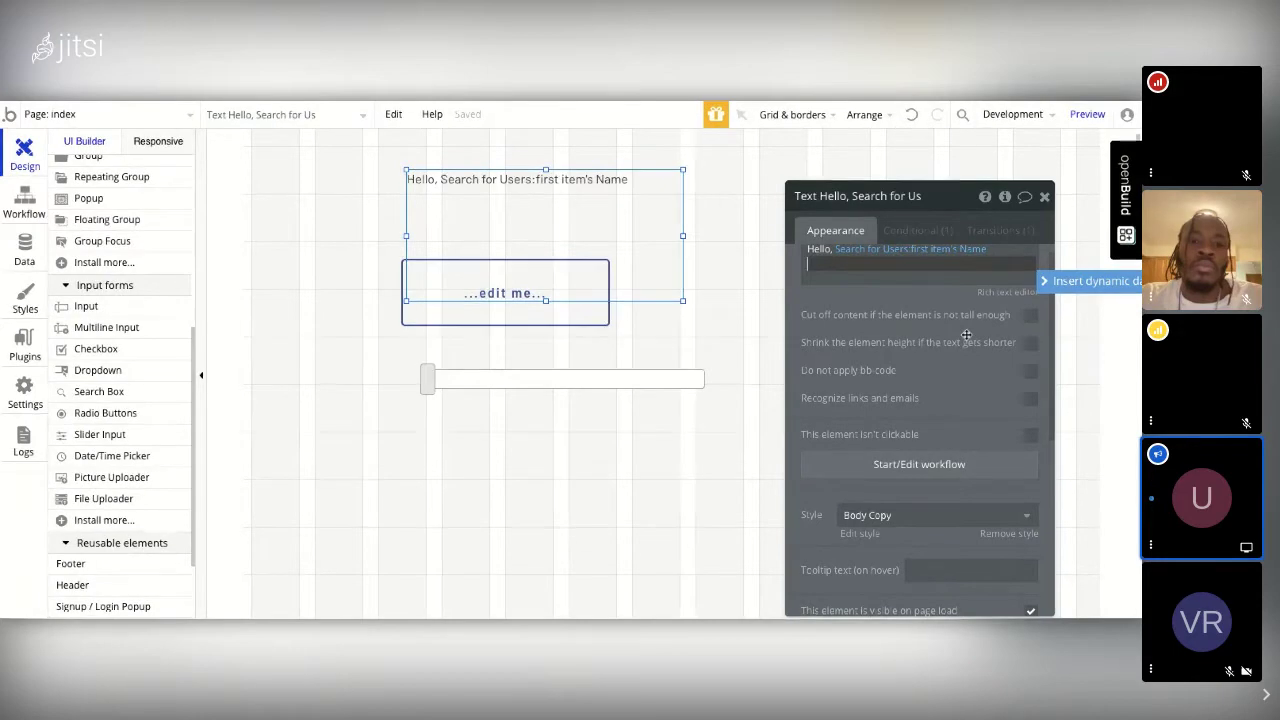
{"action": "scroll", "coordinate": [966, 334], "scroll_direction": "down", "scroll_amount": 5}
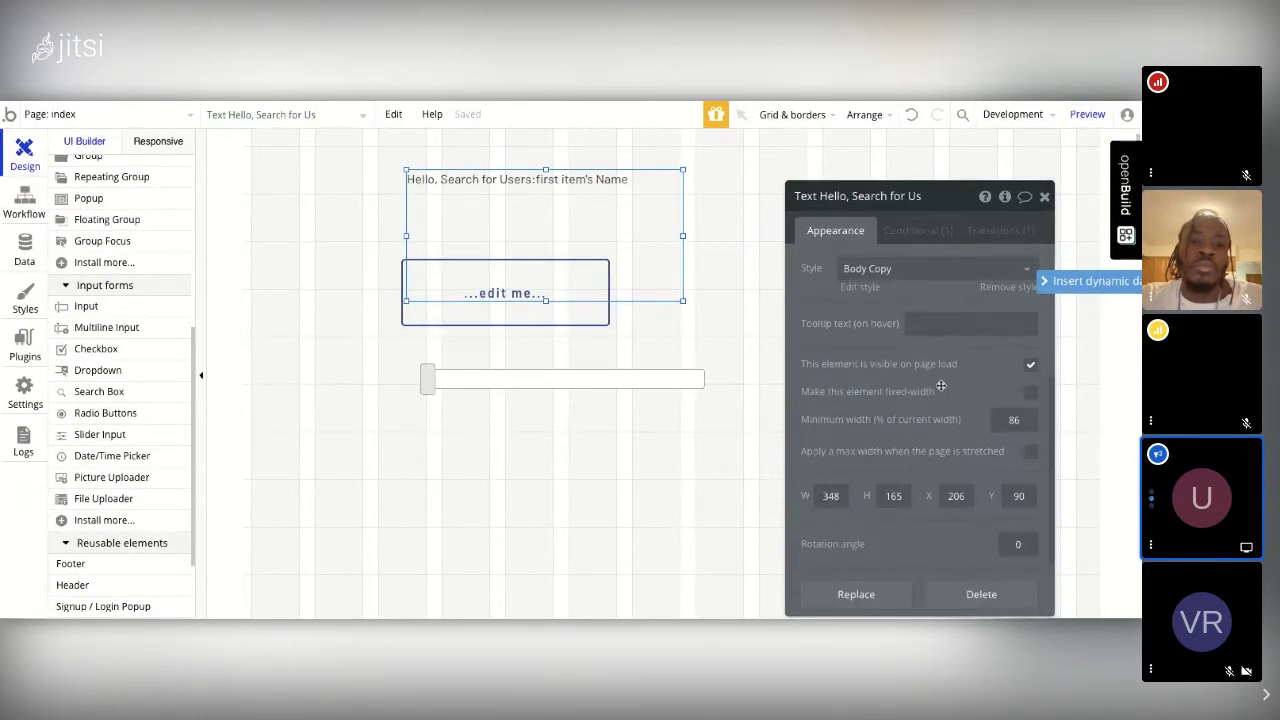
{"action": "scroll", "coordinate": [952, 306], "scroll_direction": "down", "scroll_amount": 2}
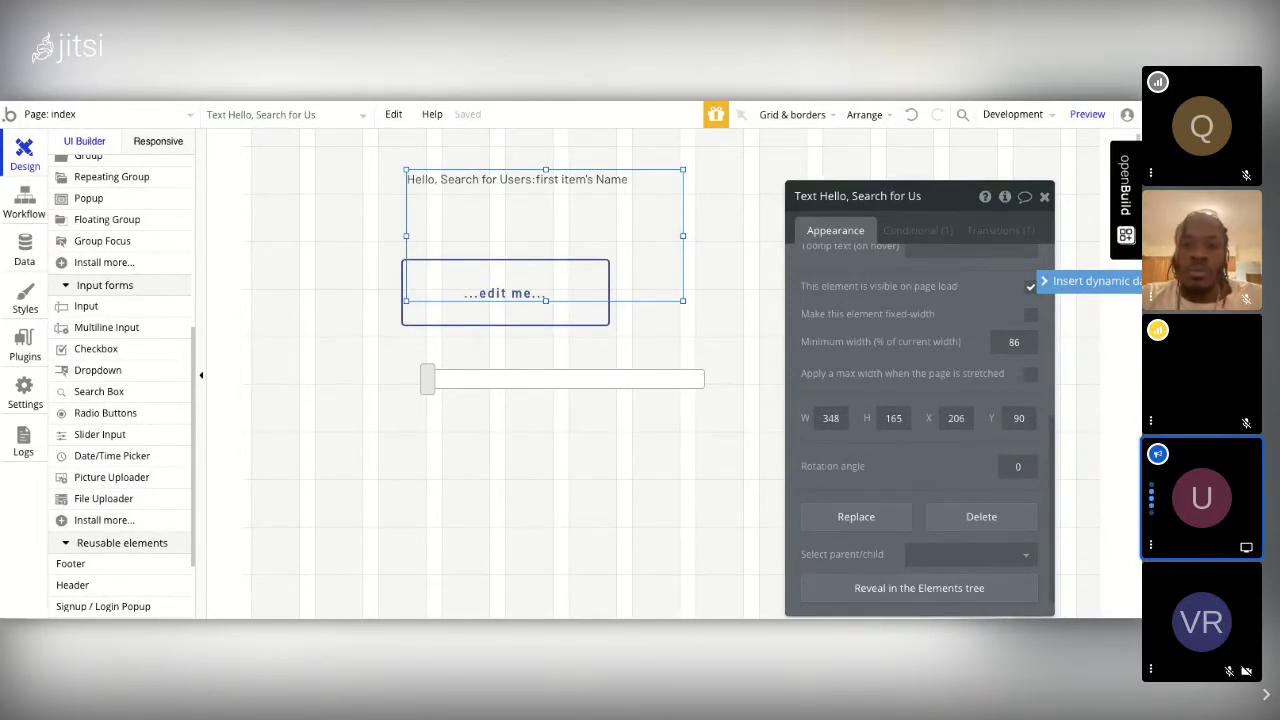
{"action": "left_click", "coordinate": [1030, 290]}
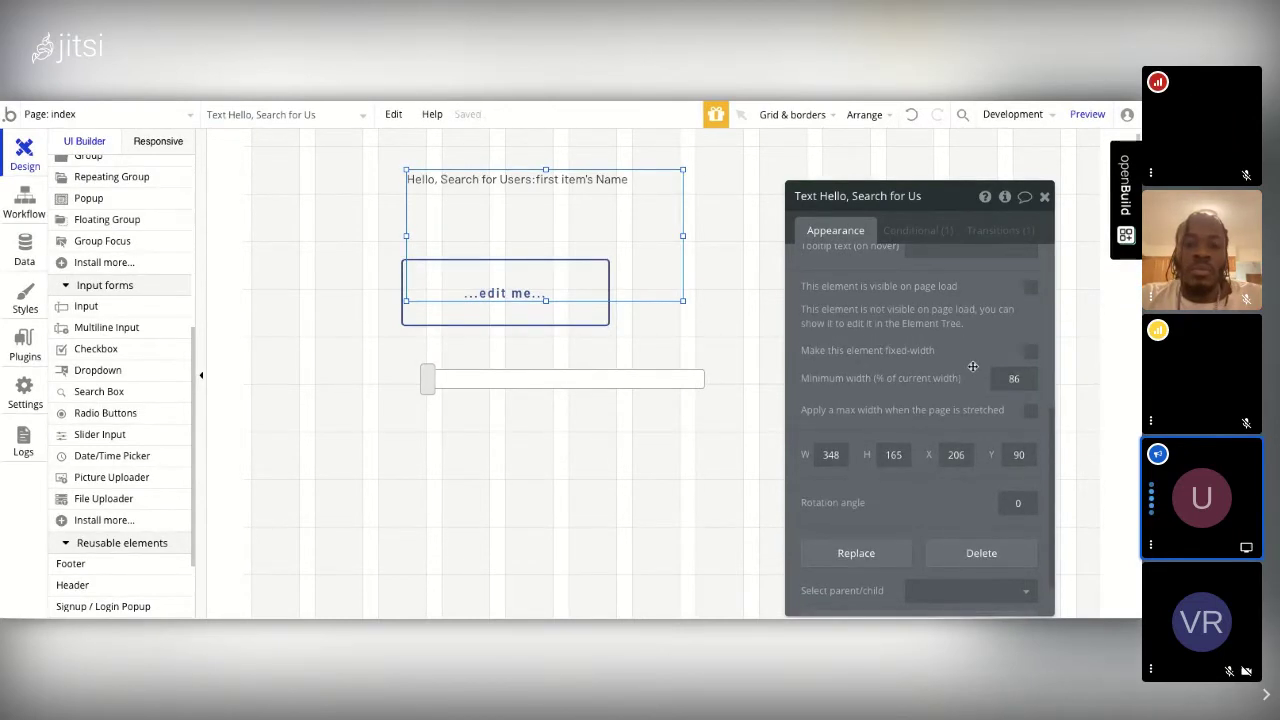
Step: Add a second, still-empty condition to the greeting text alongside its hover font-size rule
{"action": "left_click", "coordinate": [918, 230]}
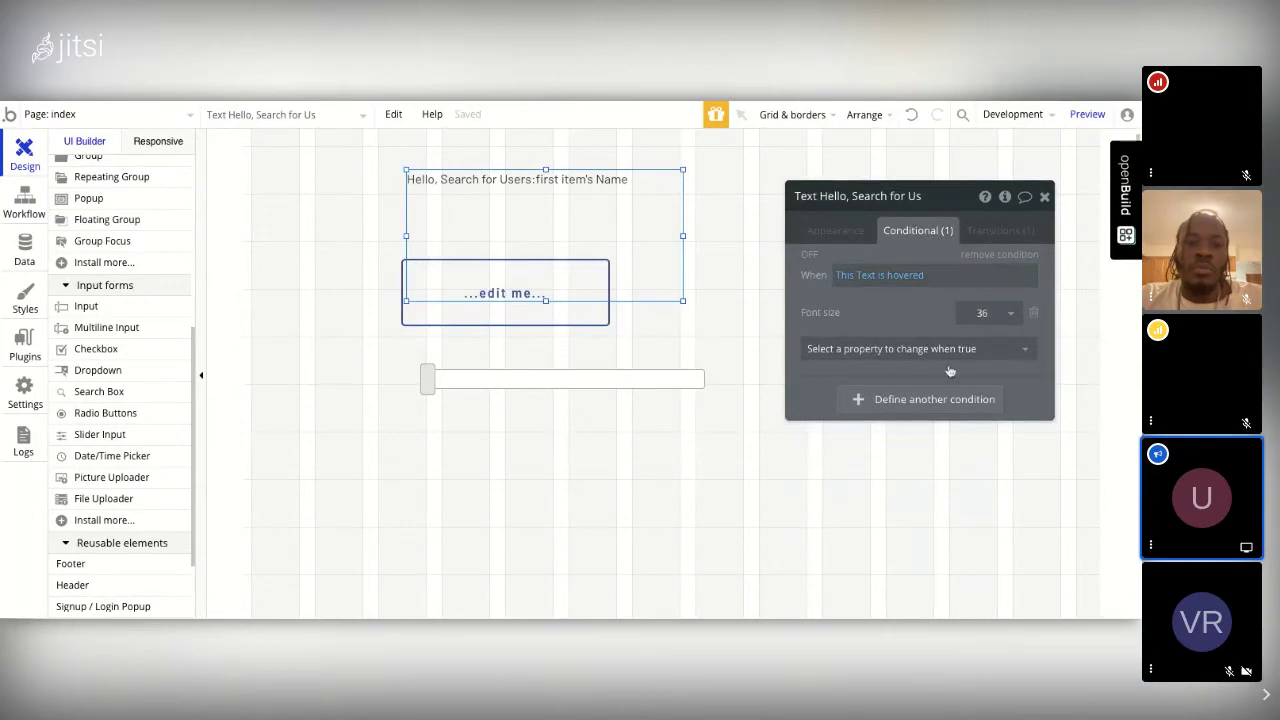
{"action": "left_click", "coordinate": [928, 399]}
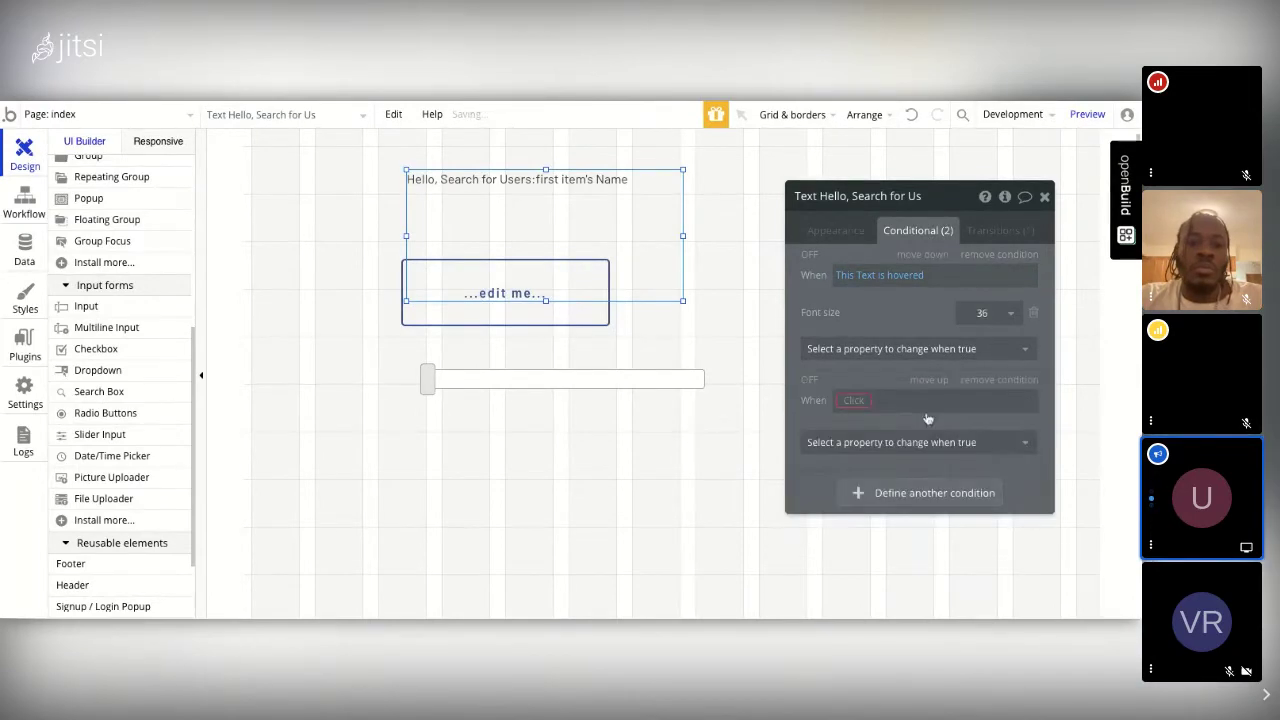
{"action": "left_click", "coordinate": [856, 402]}
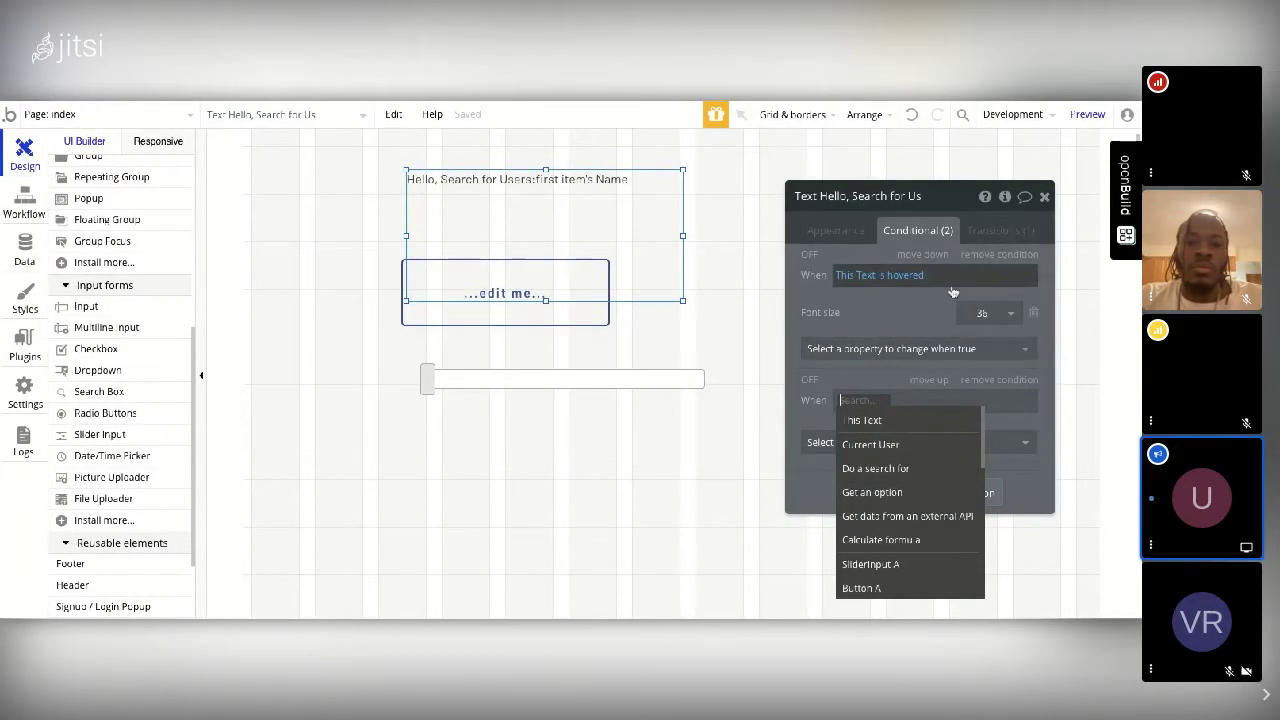
{"action": "left_click", "coordinate": [838, 232]}
{"action": "left_click", "coordinate": [838, 232]}
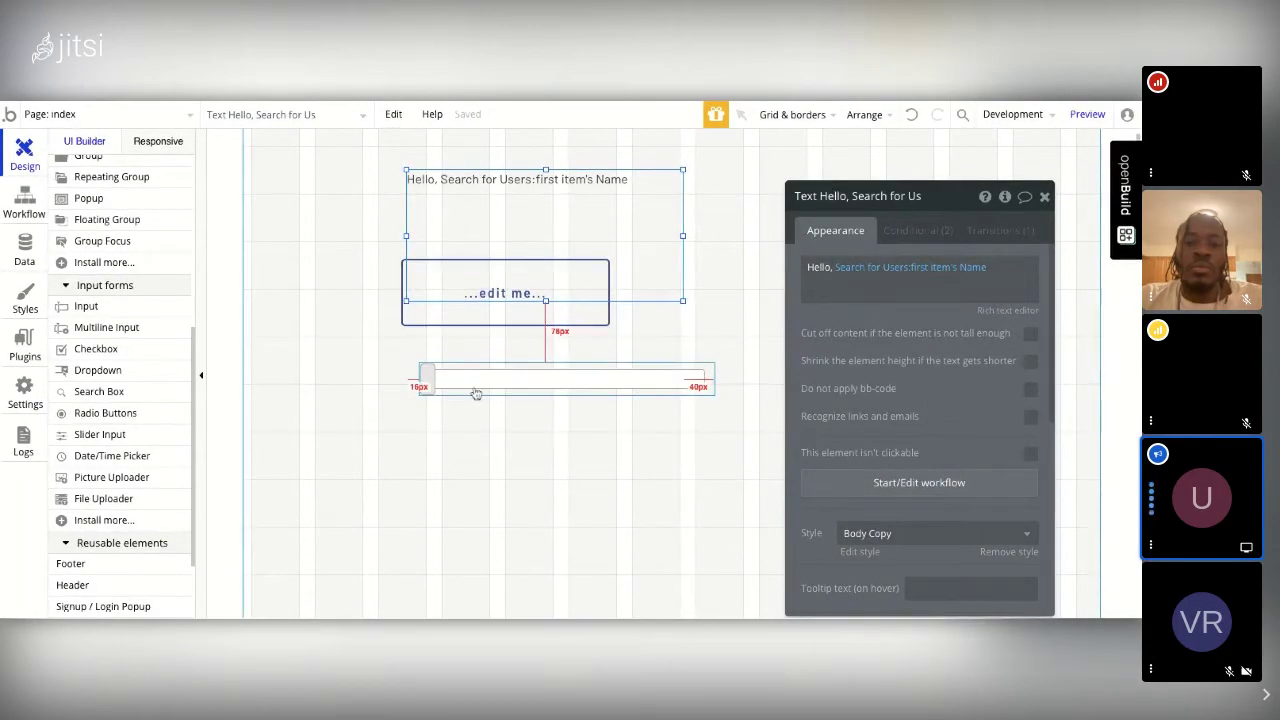
Step: Resize the greeting text to 261×80 and place Button A at X 150, Y 164 with the slider beneath
{"action": "mouse_move", "coordinate": [530, 298]}
{"action": "left_mouse_down"}
{"action": "mouse_move", "coordinate": [540, 288]}
{"action": "mouse_move", "coordinate": [520, 296]}
{"action": "left_mouse_up"}
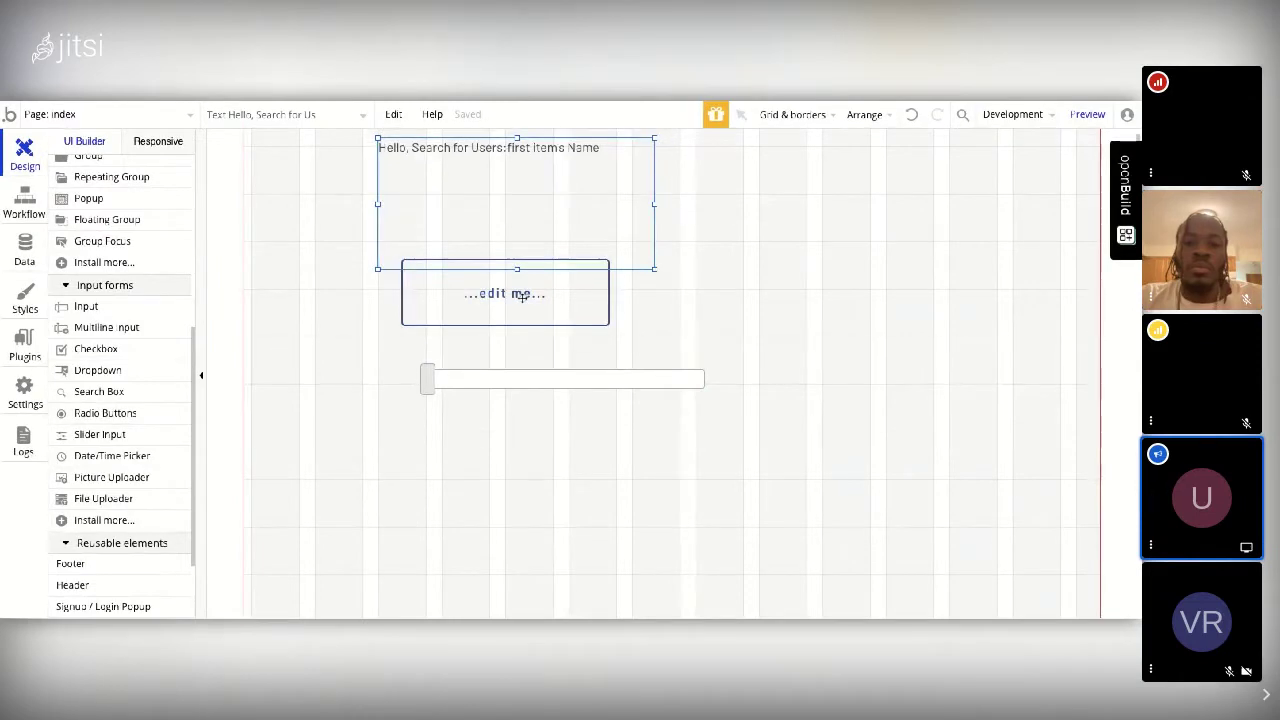
{"action": "left_click_drag", "start_coordinate": [654, 268], "coordinate": [585, 203]}
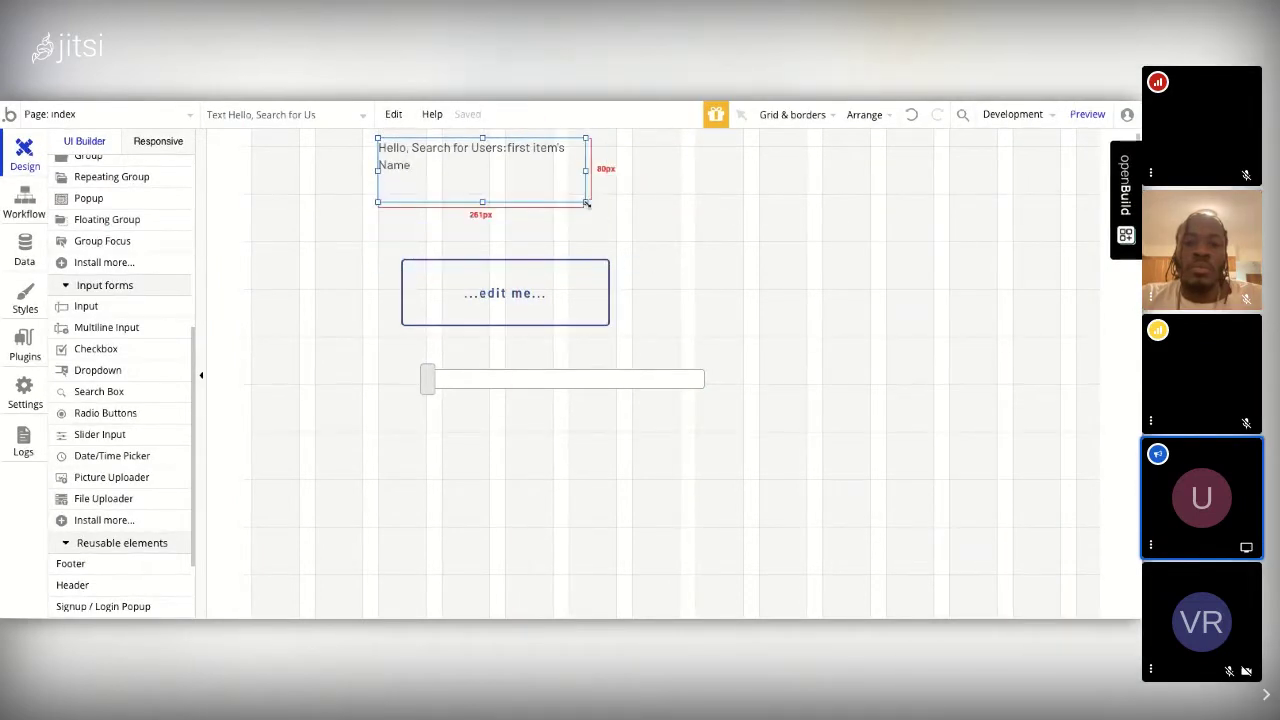
{"action": "left_click_drag", "start_coordinate": [581, 297], "coordinate": [543, 266]}
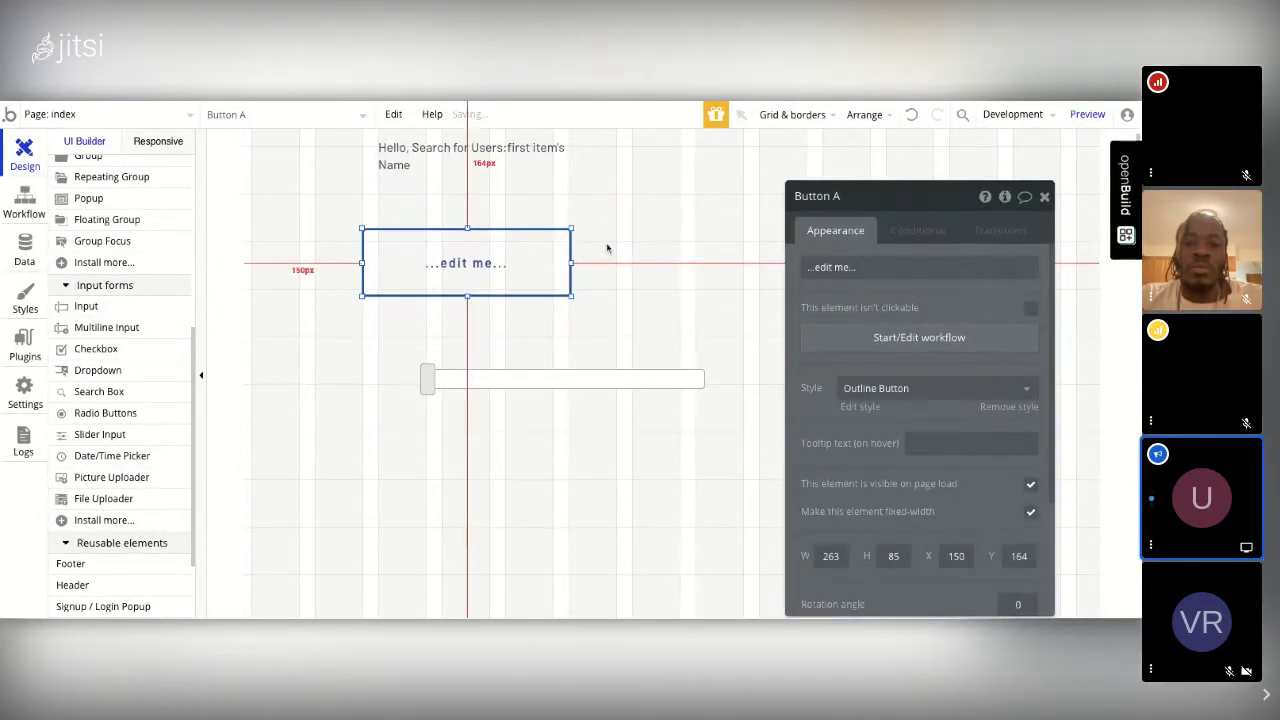
{"action": "left_click_drag", "start_coordinate": [580, 376], "coordinate": [574, 434]}
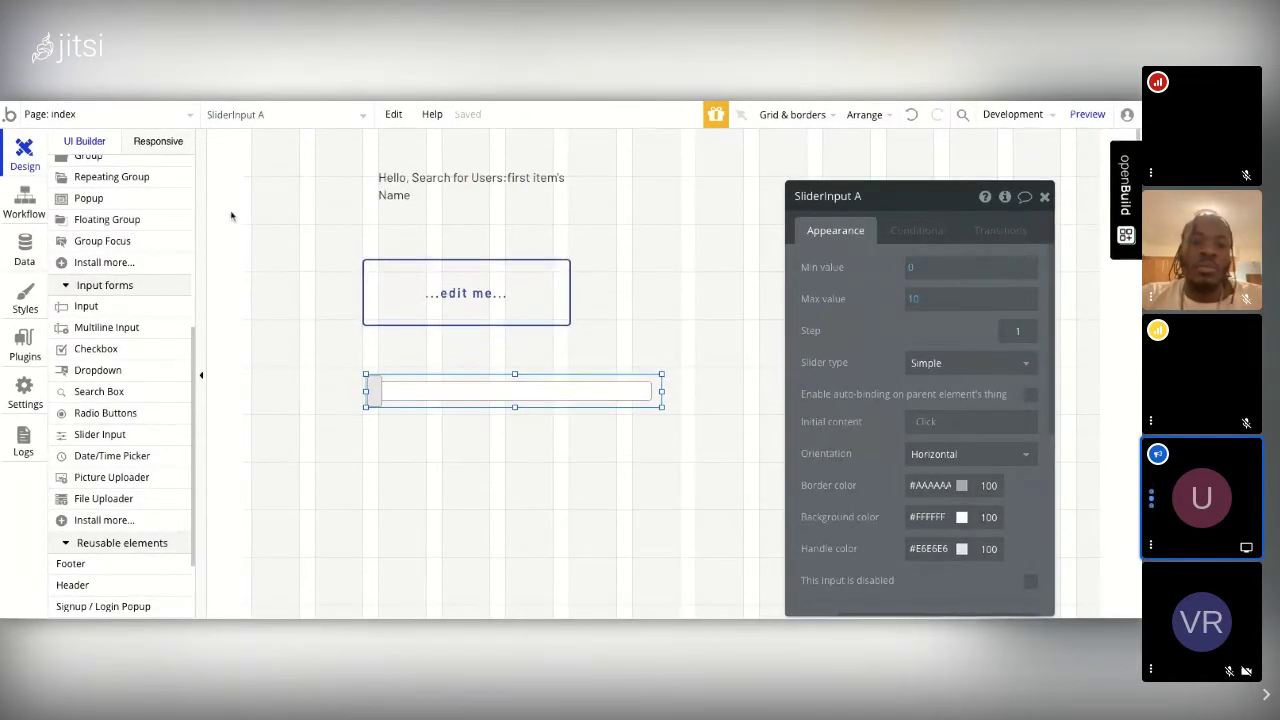
{"action": "scroll", "coordinate": [130, 218], "scroll_direction": "up", "scroll_amount": 2}
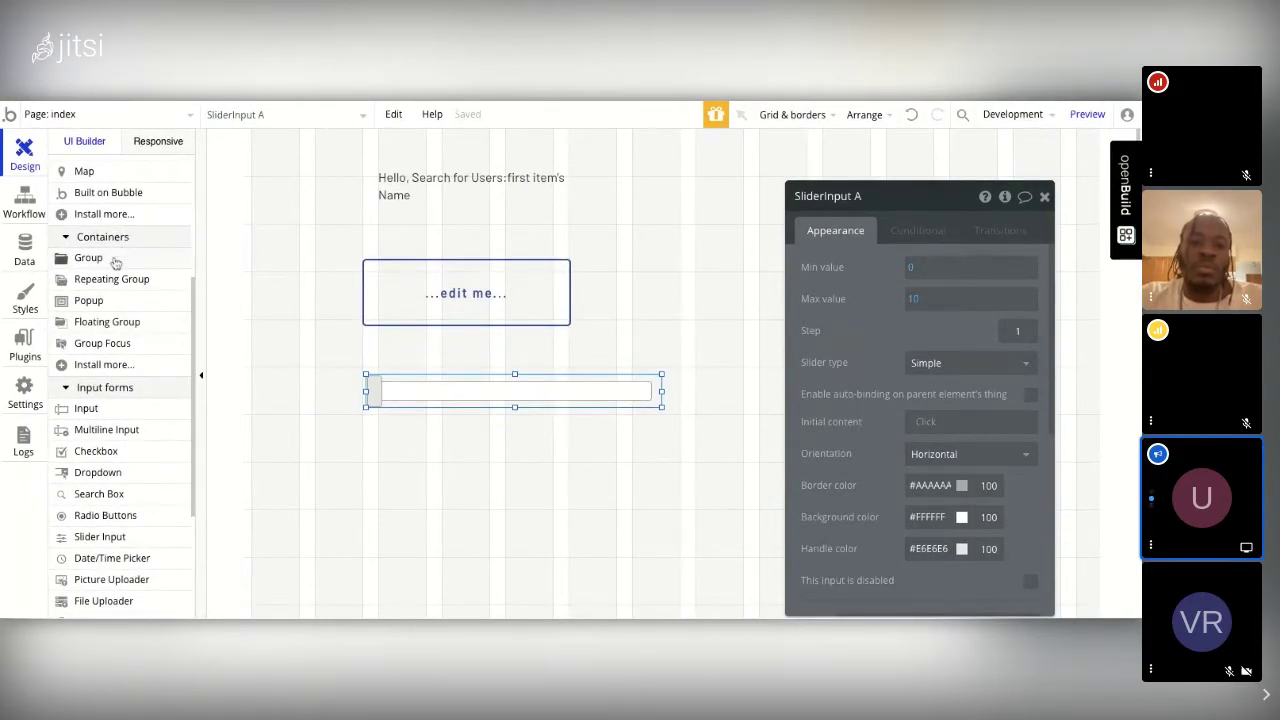
{"action": "mouse_move", "coordinate": [115, 262]}
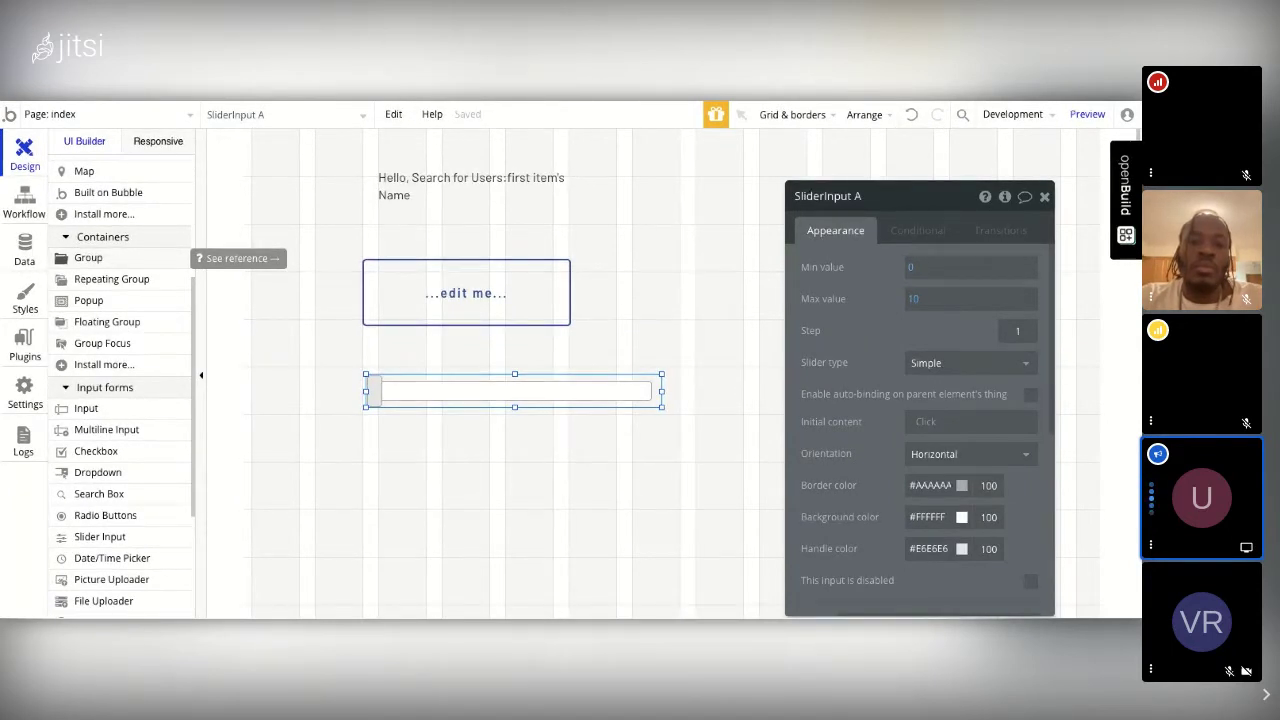
Step: Draw a new group and place the greeting text, outline button and slider inside it
{"action": "left_click", "coordinate": [88, 258]}
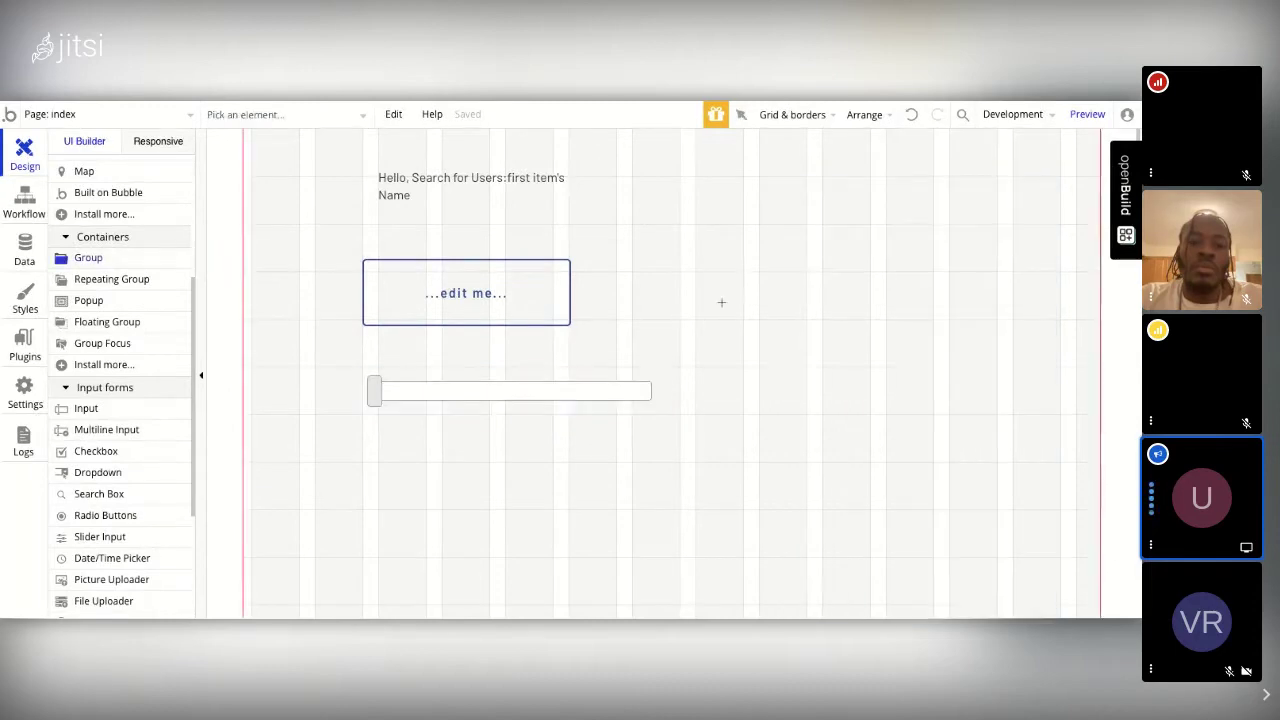
{"action": "mouse_move", "coordinate": [691, 203]}
{"action": "left_mouse_down"}
{"action": "mouse_move", "coordinate": [800, 406]}
{"action": "mouse_move", "coordinate": [1014, 449]}
{"action": "mouse_move", "coordinate": [1051, 394]}
{"action": "mouse_move", "coordinate": [1051, 476]}
{"action": "left_mouse_up"}
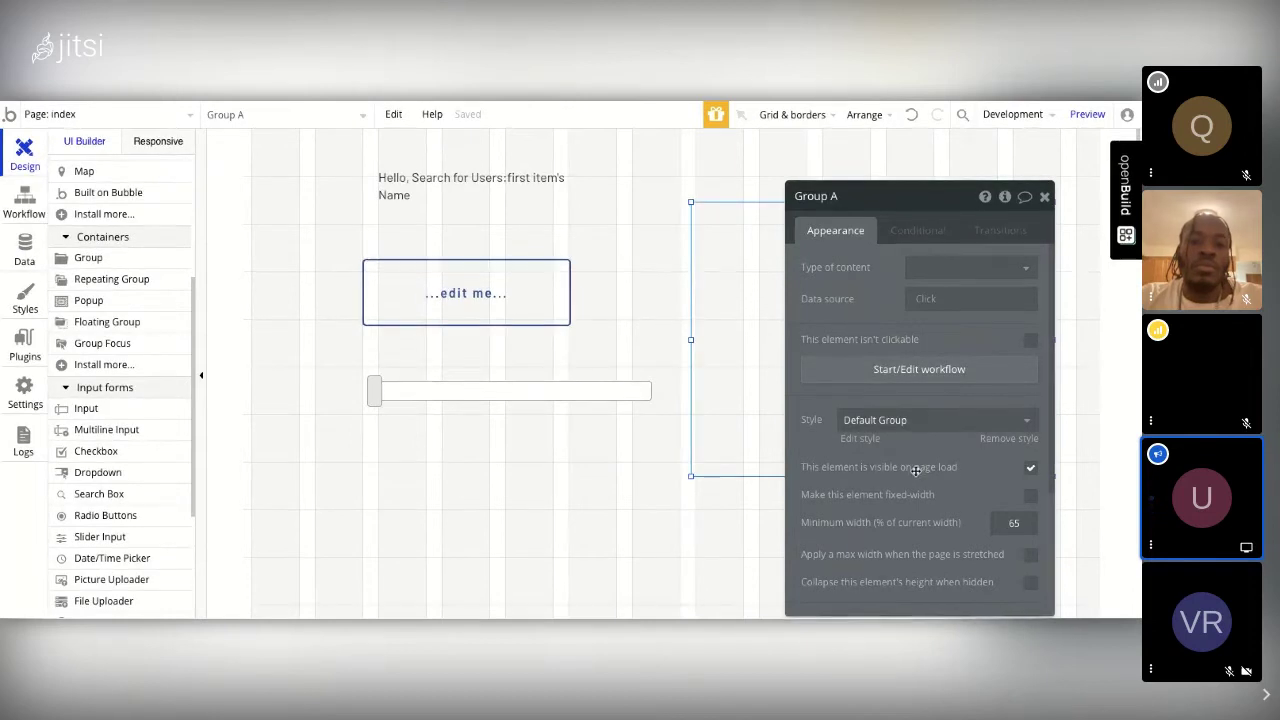
{"action": "left_click", "coordinate": [1044, 196]}
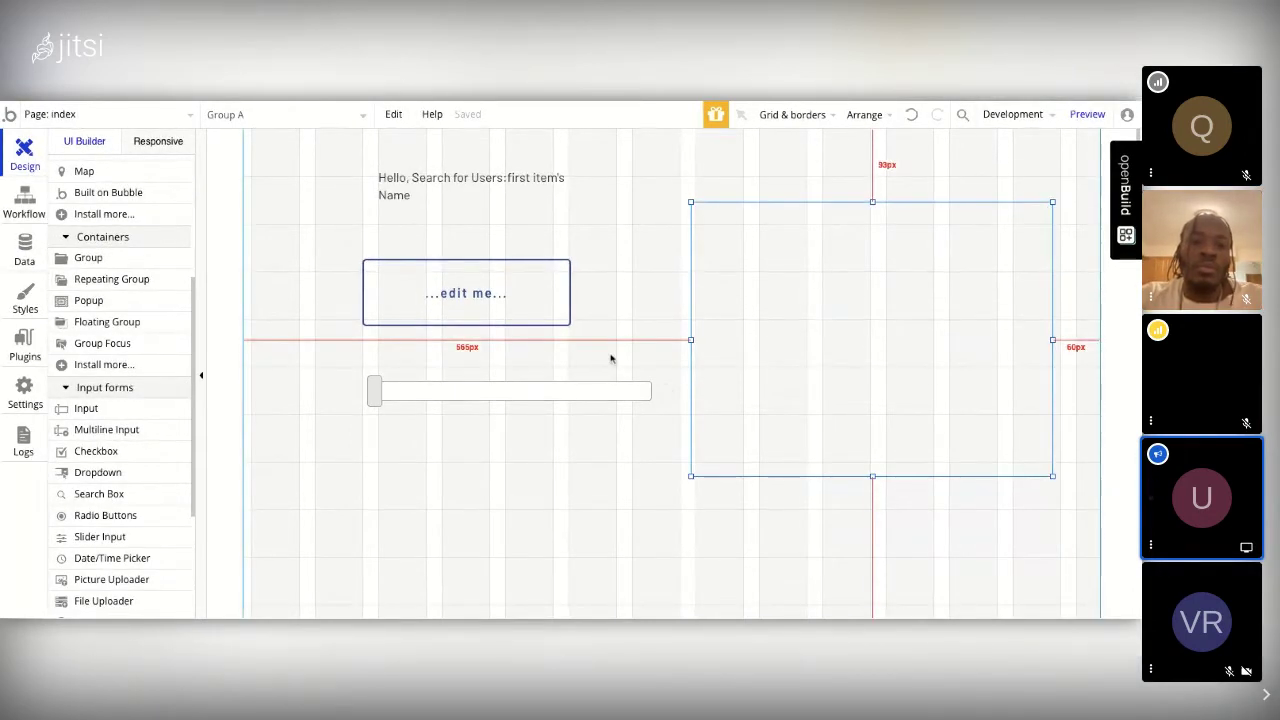
{"action": "left_click", "coordinate": [443, 191]}
{"action": "left_click_drag", "start_coordinate": [443, 191], "coordinate": [831, 247]}
{"action": "left_click_drag", "start_coordinate": [545, 262], "coordinate": [953, 287]}
{"action": "mouse_move", "coordinate": [491, 403]}
{"action": "left_mouse_down"}
{"action": "mouse_move", "coordinate": [872, 406]}
{"action": "mouse_move", "coordinate": [862, 414]}
{"action": "left_mouse_up"}
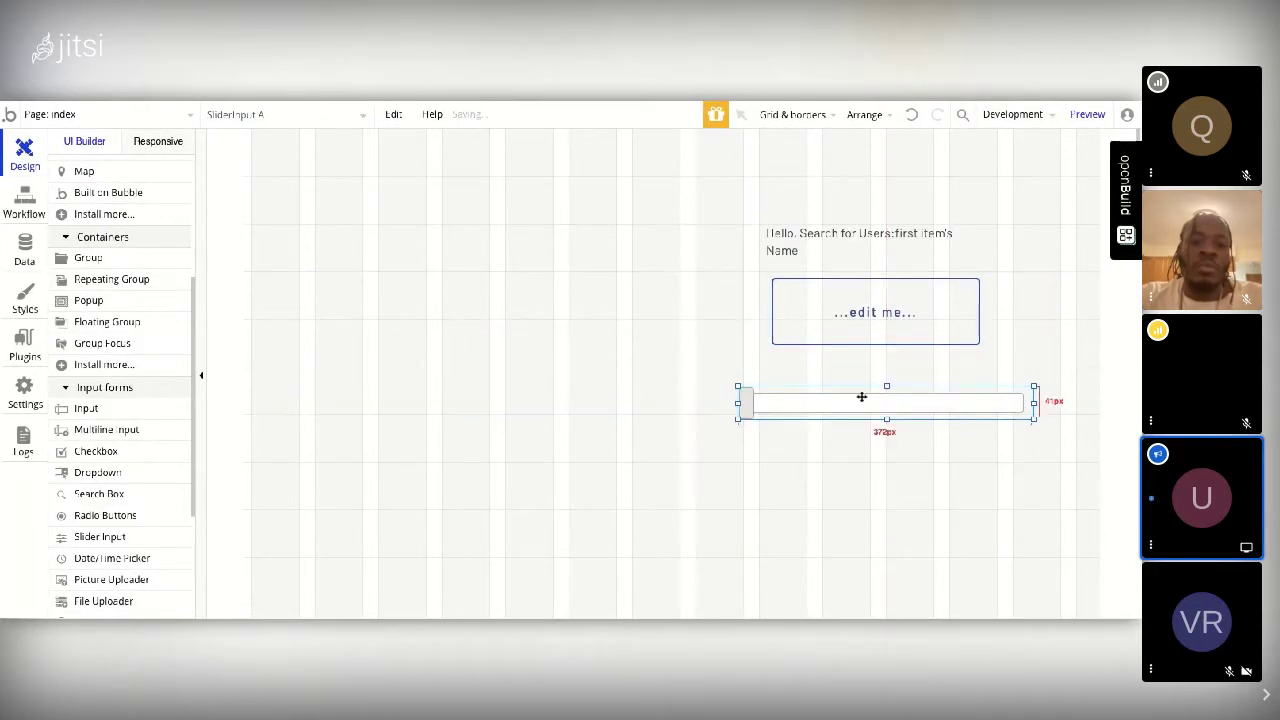
Step: Move Group A with its contents to the left, then deselect it
{"action": "left_click", "coordinate": [1028, 312]}
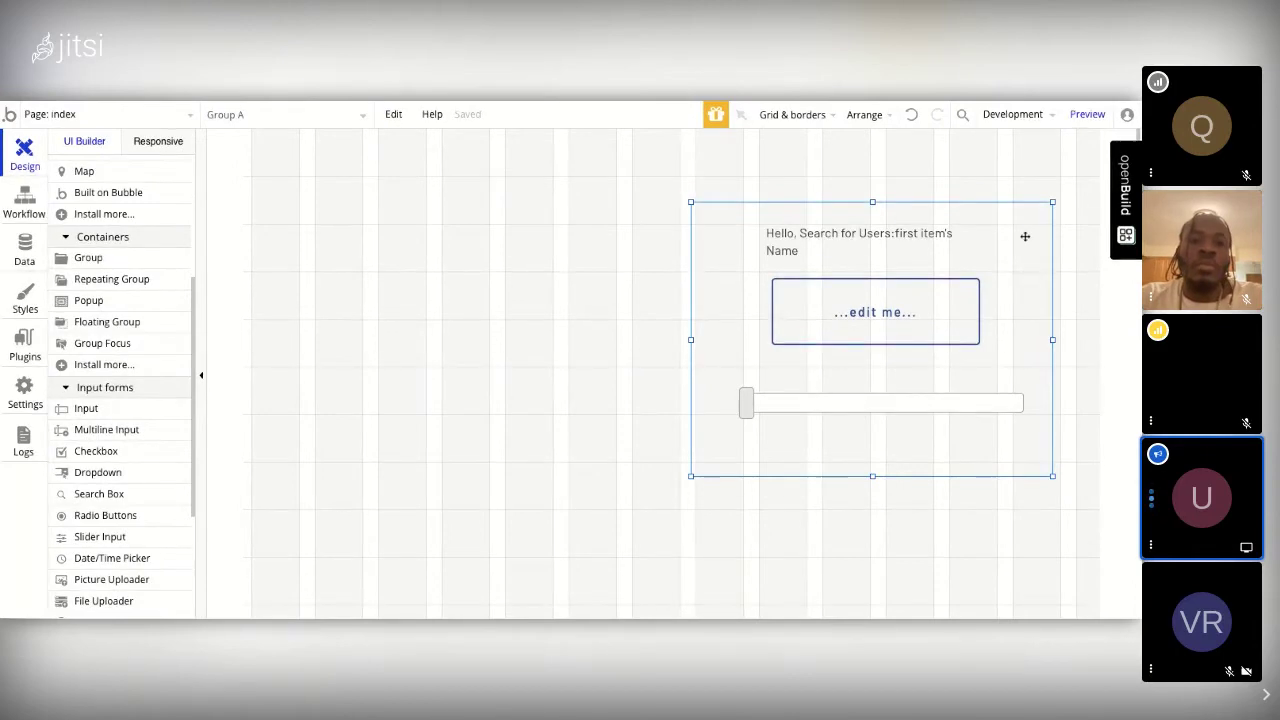
{"action": "left_click_drag", "start_coordinate": [1024, 236], "coordinate": [686, 242]}
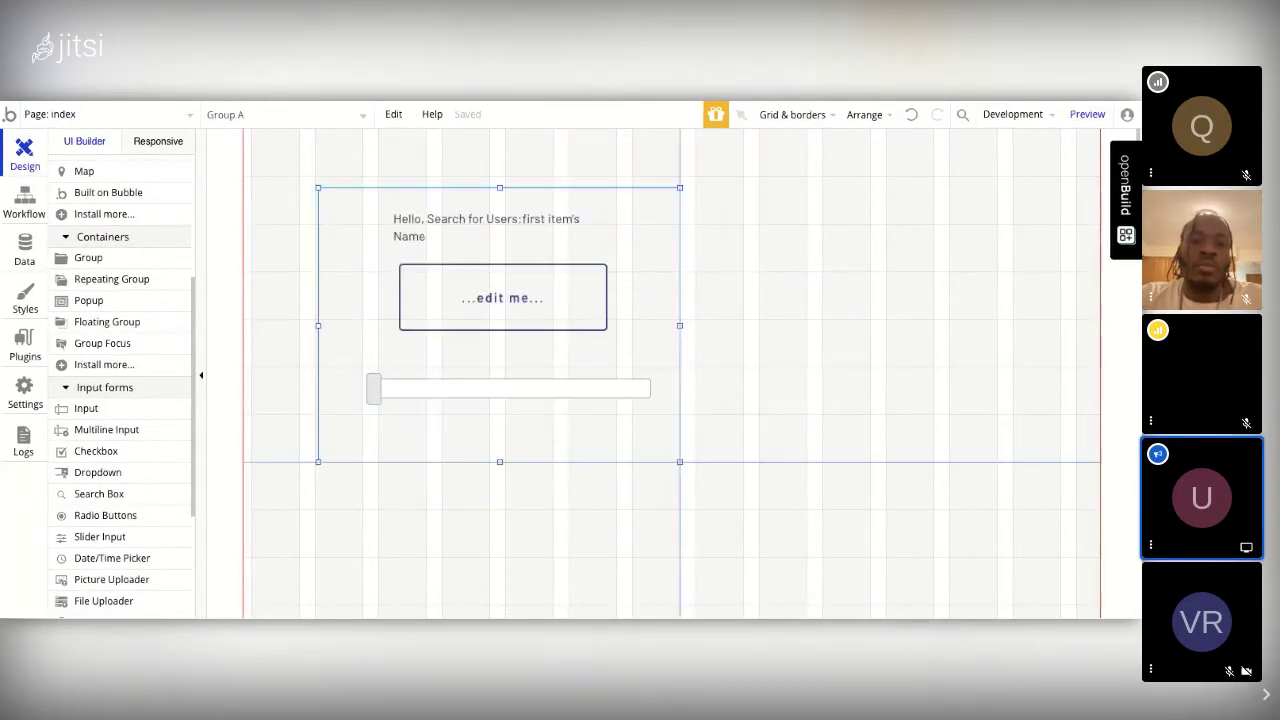
{"action": "left_click", "coordinate": [686, 242]}
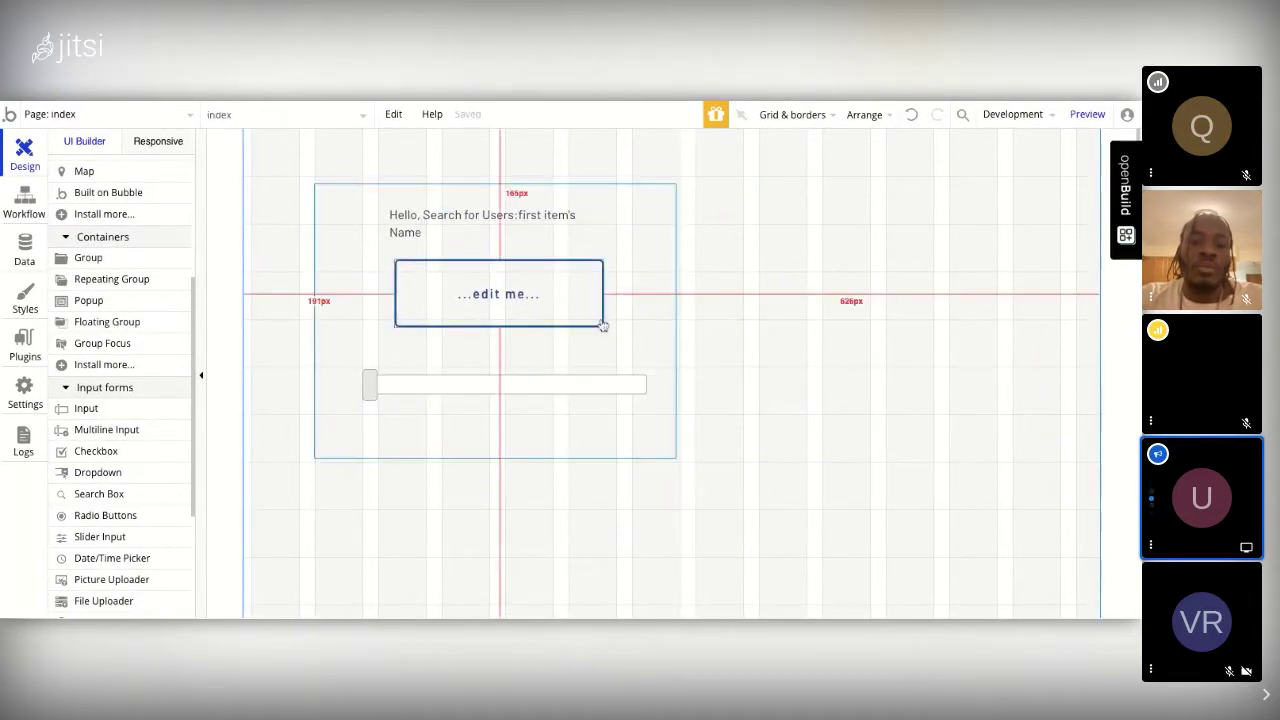
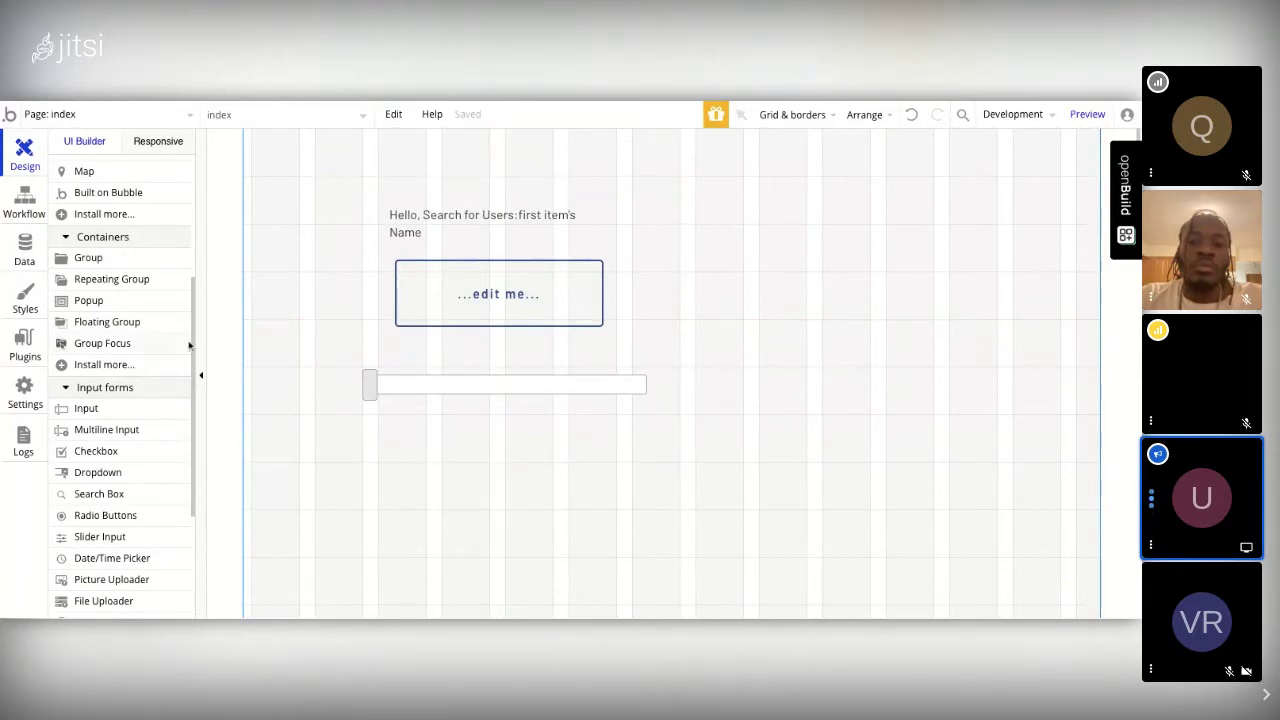
Step: Draw a repeating group on the right of the page with Pet as its content type
{"action": "left_click", "coordinate": [152, 284]}
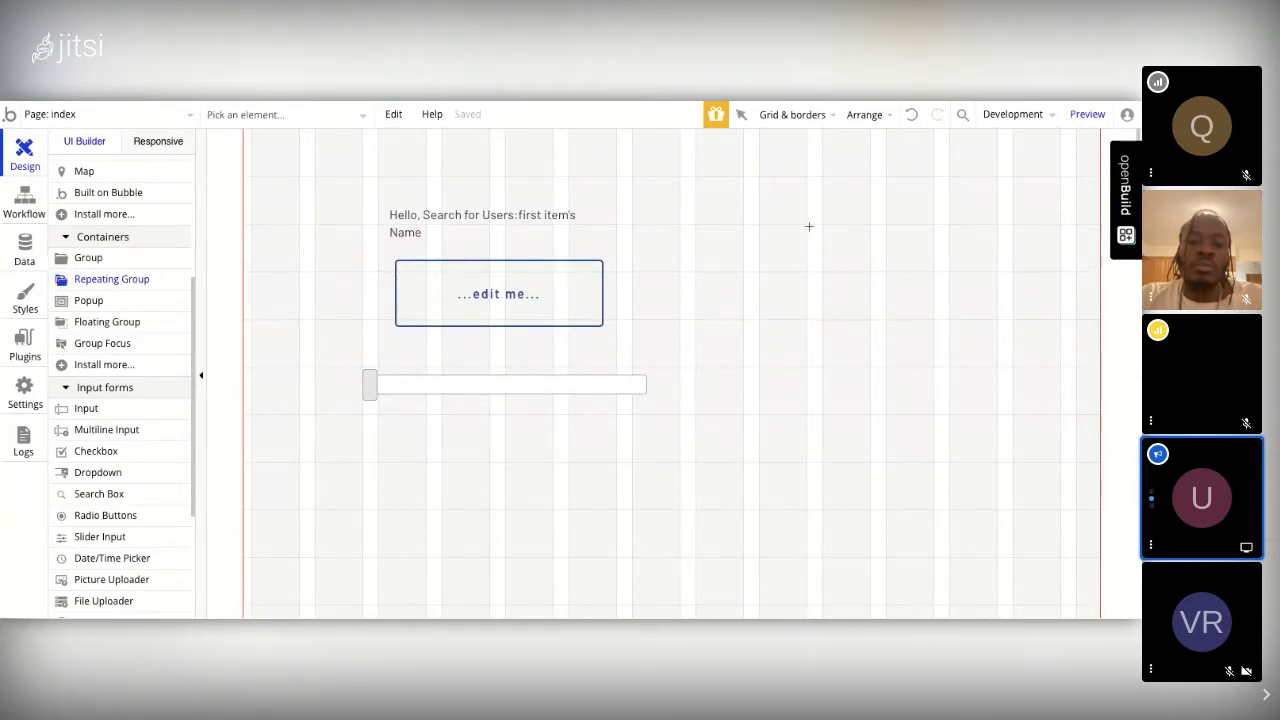
{"action": "mouse_move", "coordinate": [762, 177]}
{"action": "left_mouse_down"}
{"action": "mouse_move", "coordinate": [1020, 400]}
{"action": "mouse_move", "coordinate": [1067, 490]}
{"action": "mouse_move", "coordinate": [762, 177]}
{"action": "left_mouse_up"}
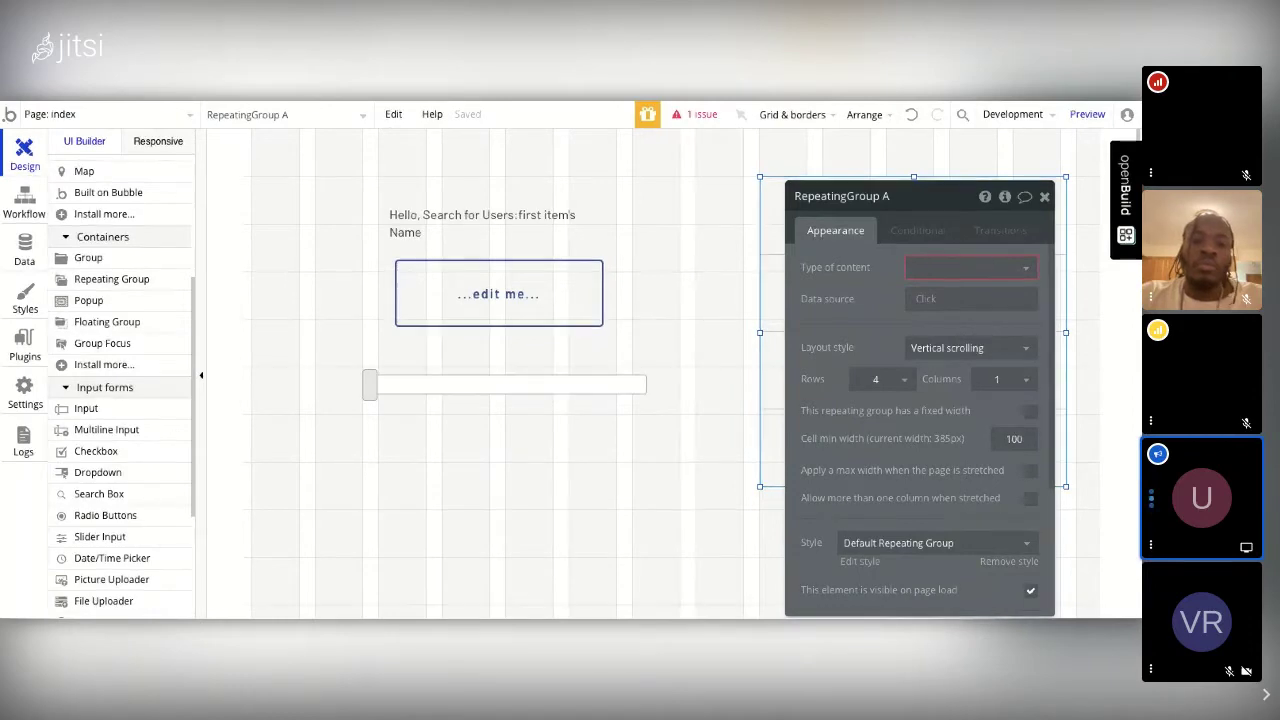
{"action": "left_click", "coordinate": [1024, 273]}
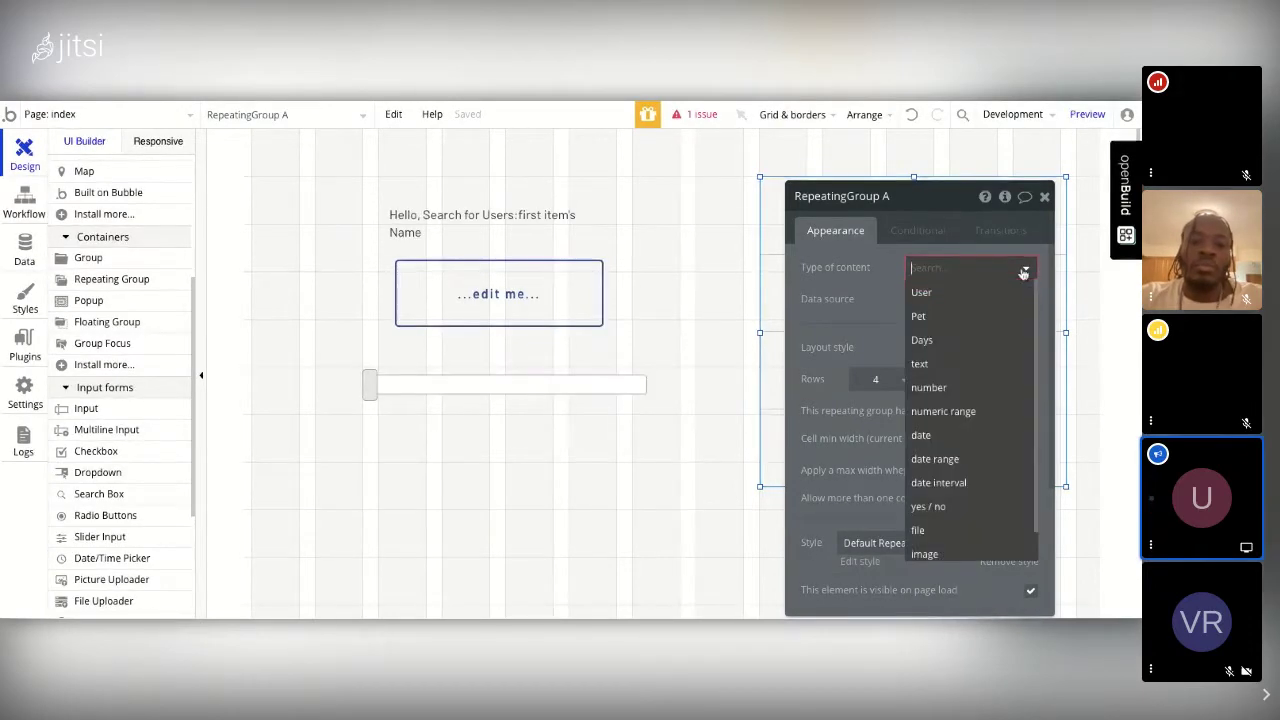
{"action": "left_click", "coordinate": [952, 316]}
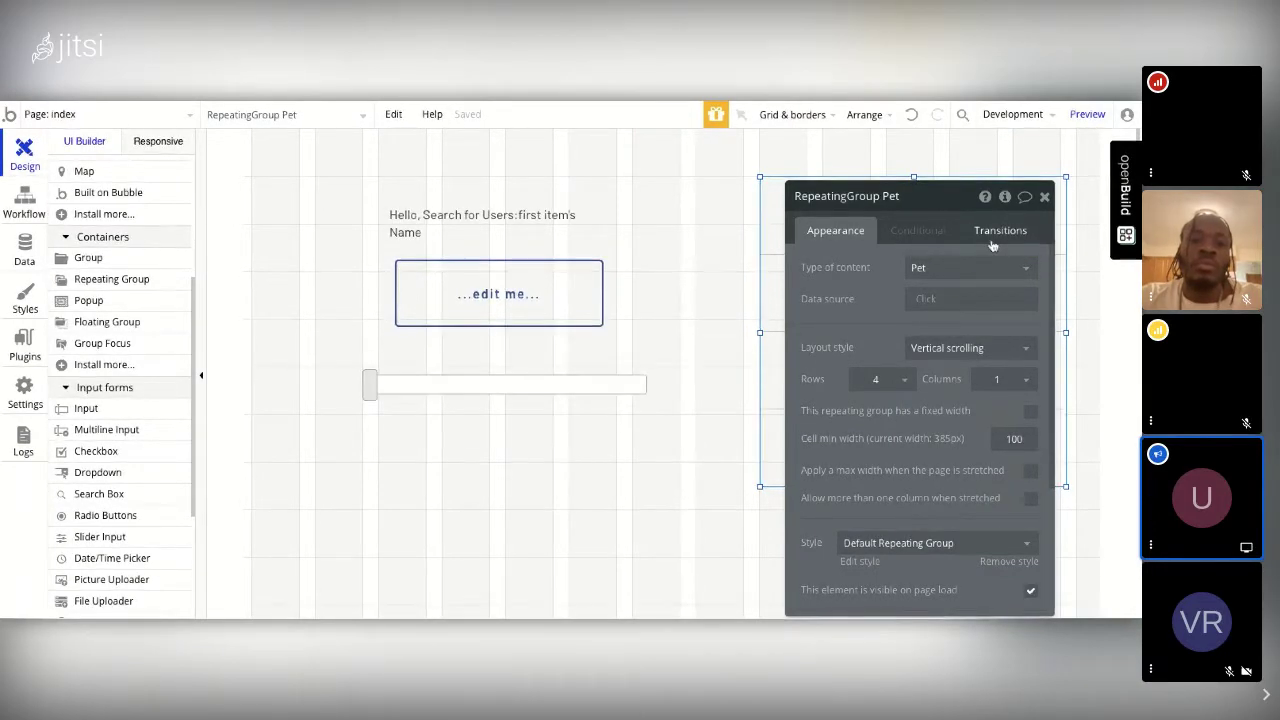
Step: Set the repeating group's data source to Do a search for Pets
{"action": "left_click", "coordinate": [931, 300]}
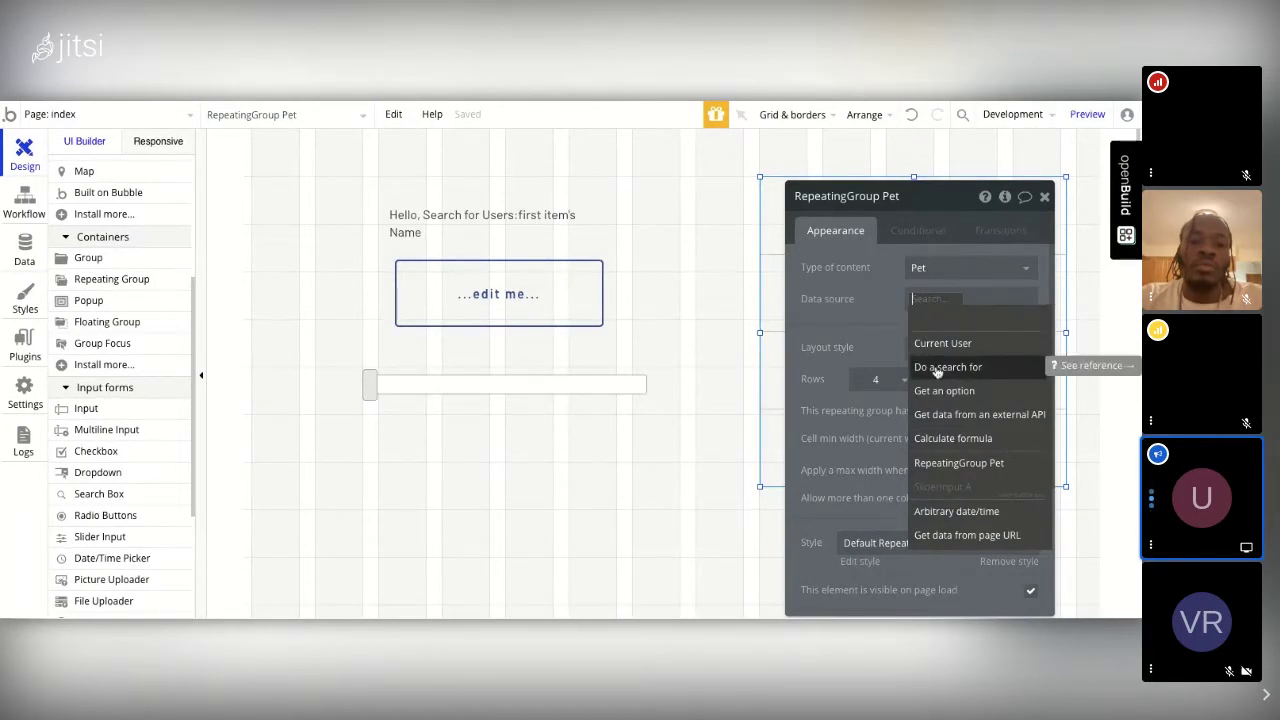
{"action": "left_click", "coordinate": [940, 367]}
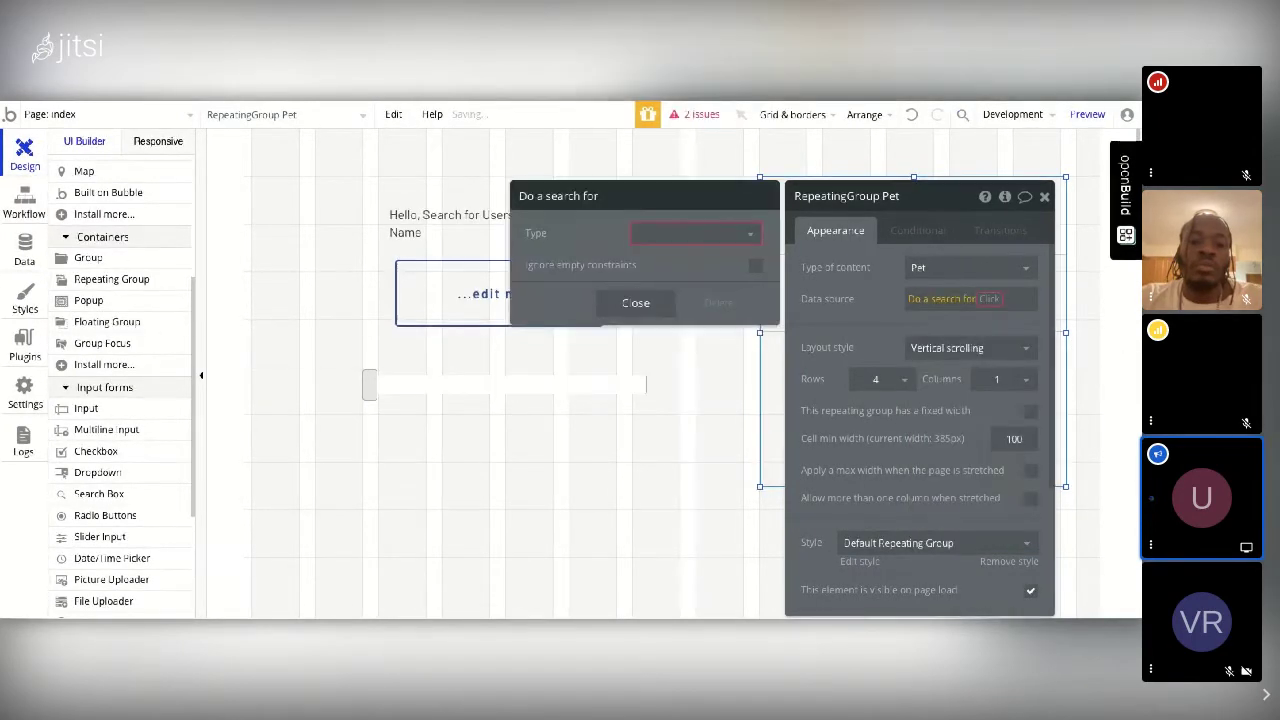
{"action": "left_click", "coordinate": [735, 233]}
{"action": "left_click", "coordinate": [648, 278]}
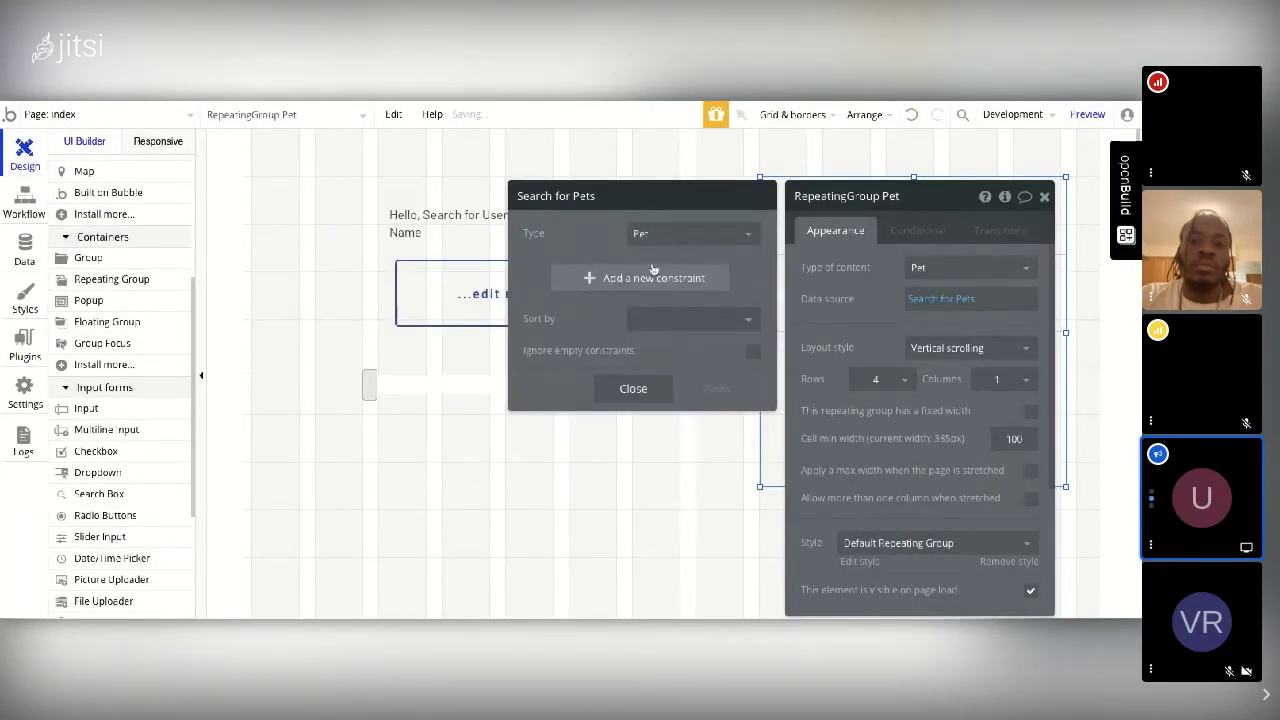
{"action": "left_click", "coordinate": [635, 389]}
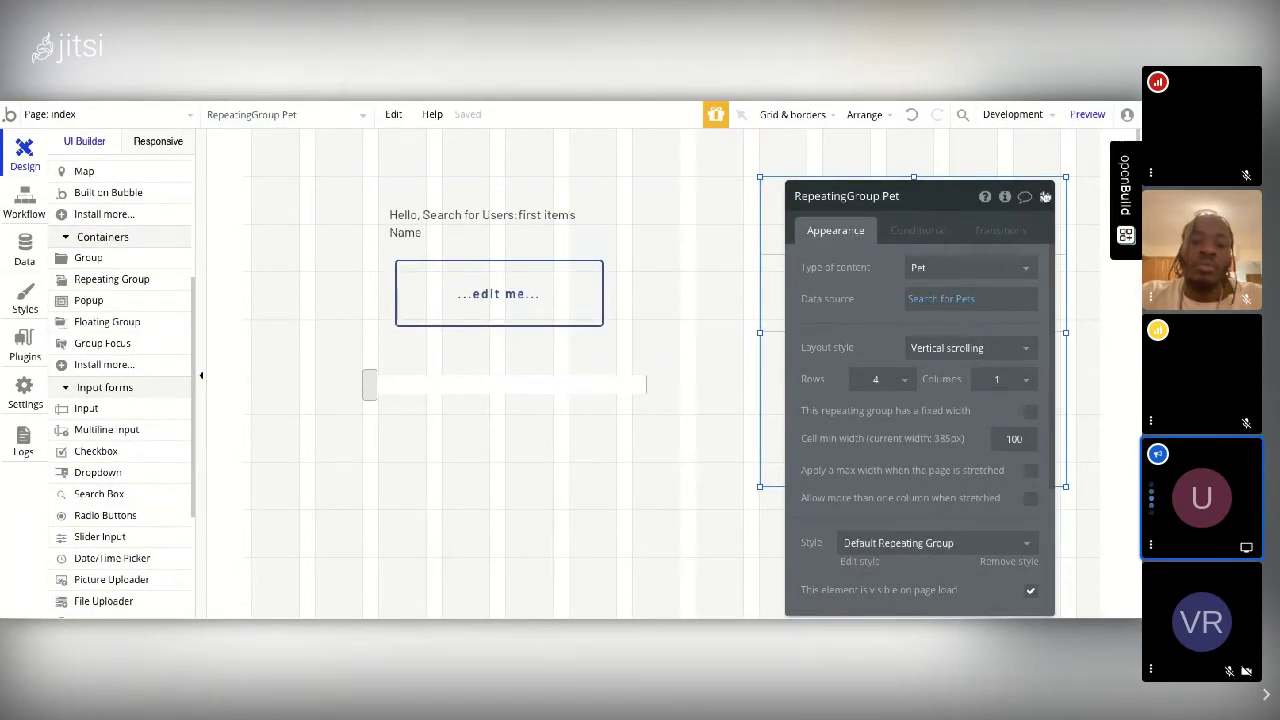
{"action": "left_click", "coordinate": [1042, 196]}
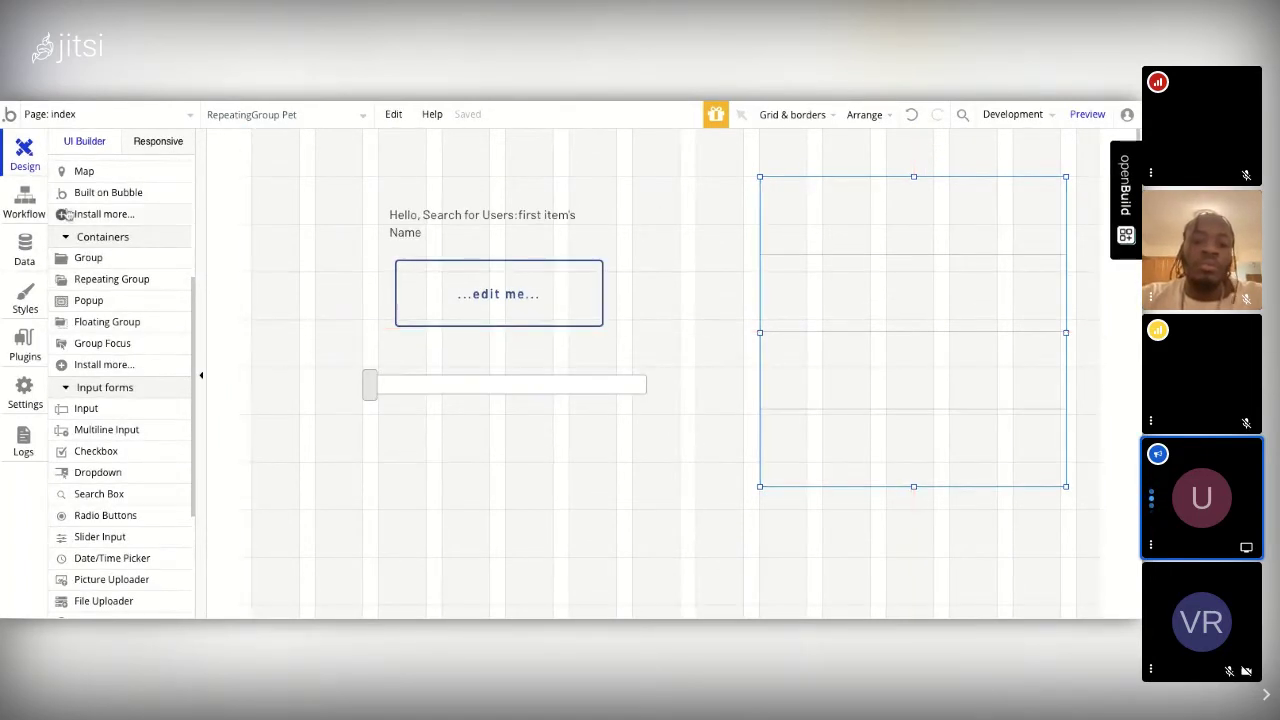
Step: Add a text in the list's first cell showing Current cell's Pet's Name, then preview the app
{"action": "scroll", "coordinate": [117, 300], "scroll_direction": "up", "scroll_amount": 3}
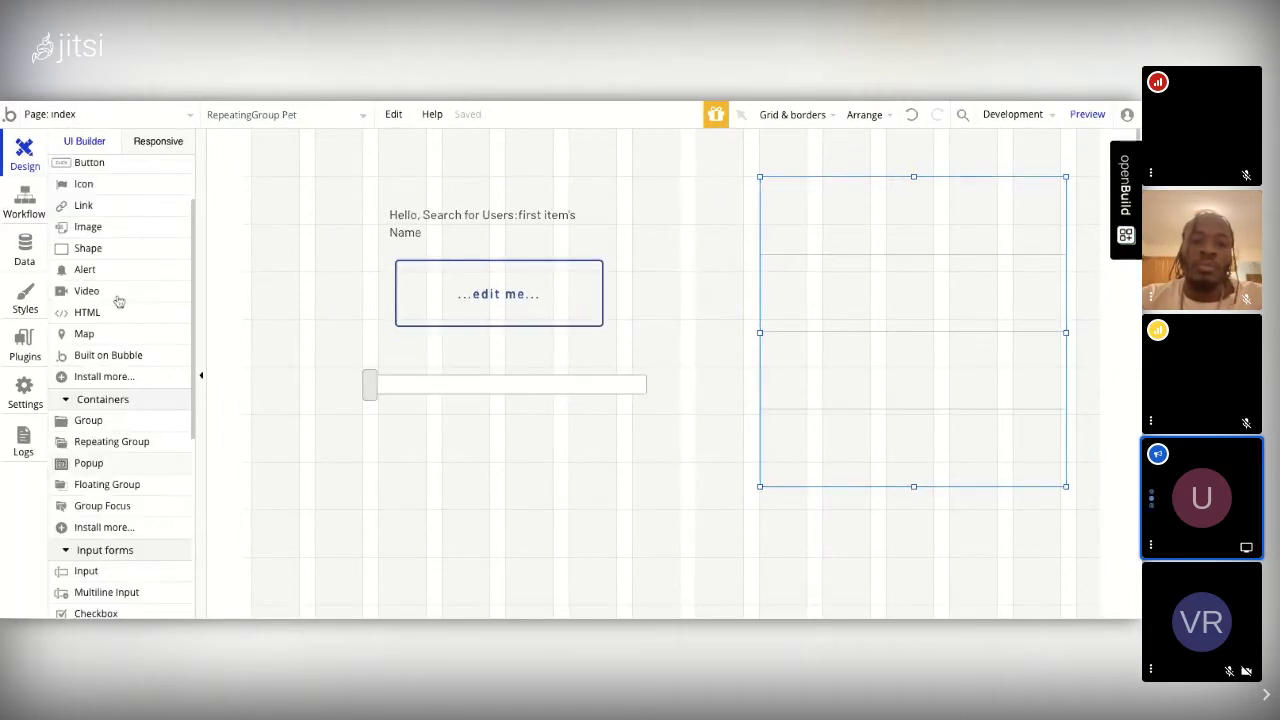
{"action": "left_click", "coordinate": [84, 229]}
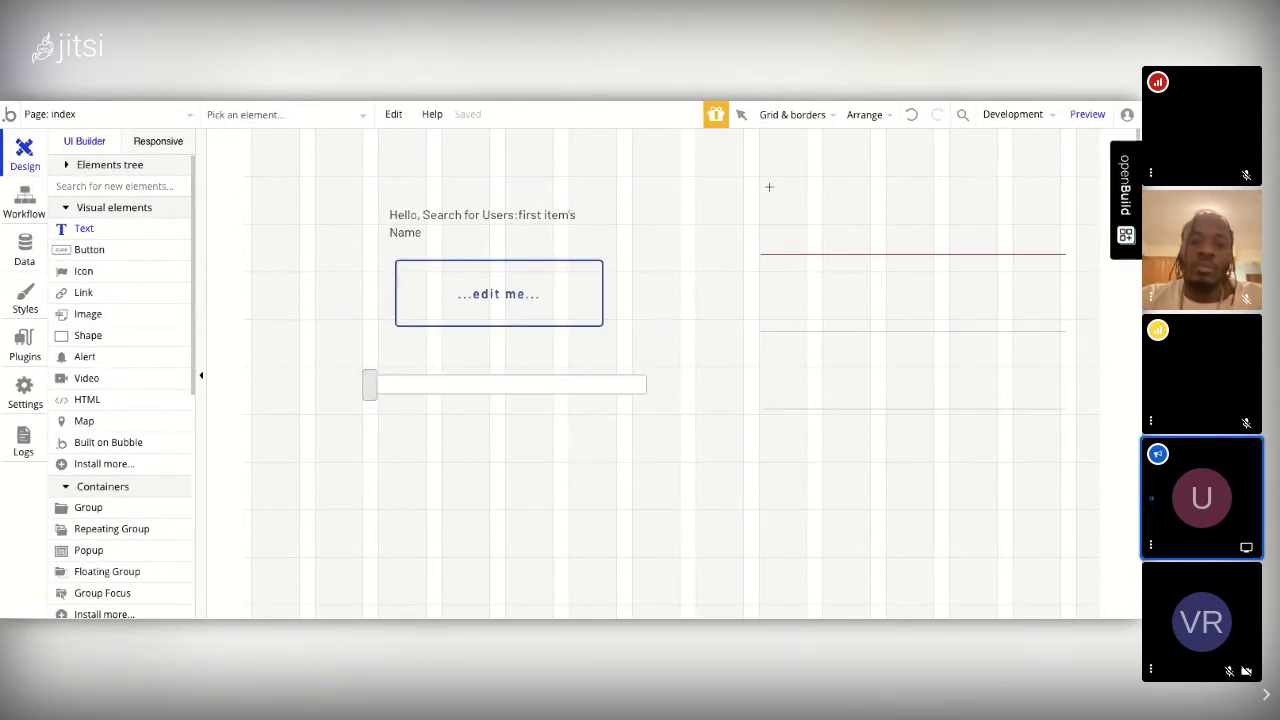
{"action": "left_click_drag", "start_coordinate": [769, 187], "coordinate": [934, 226]}
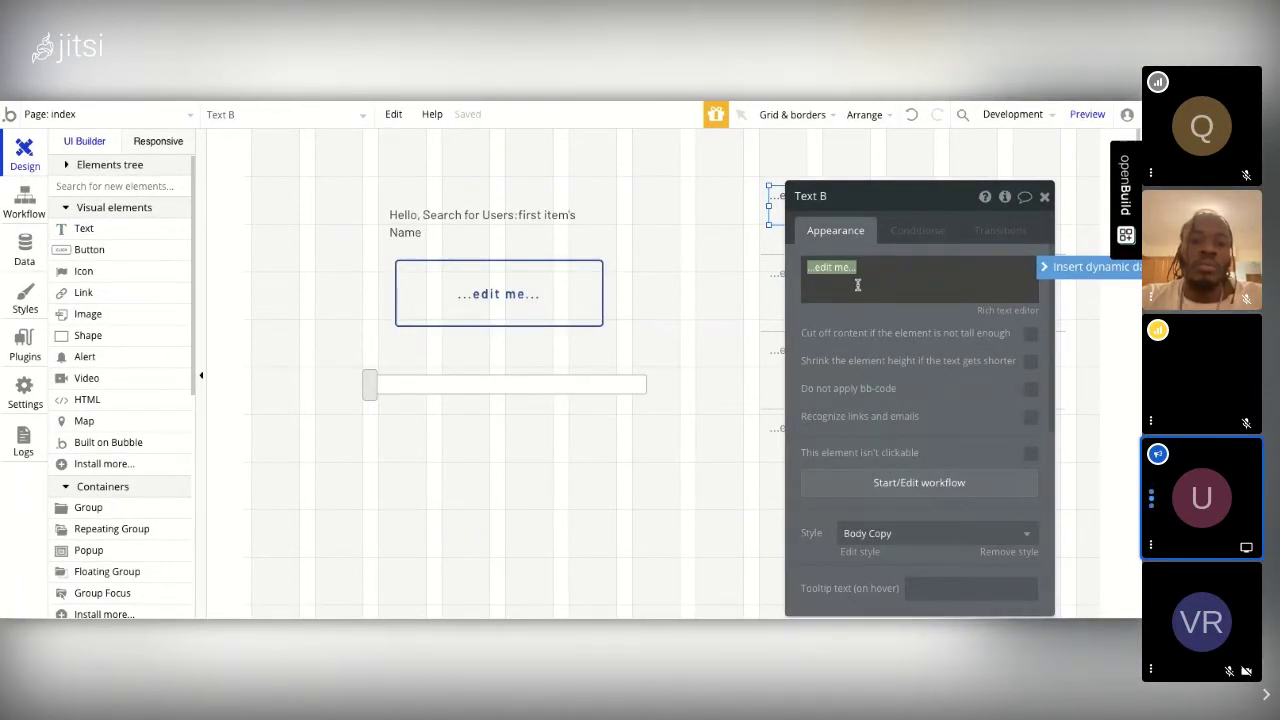
{"action": "left_click", "coordinate": [1080, 267]}
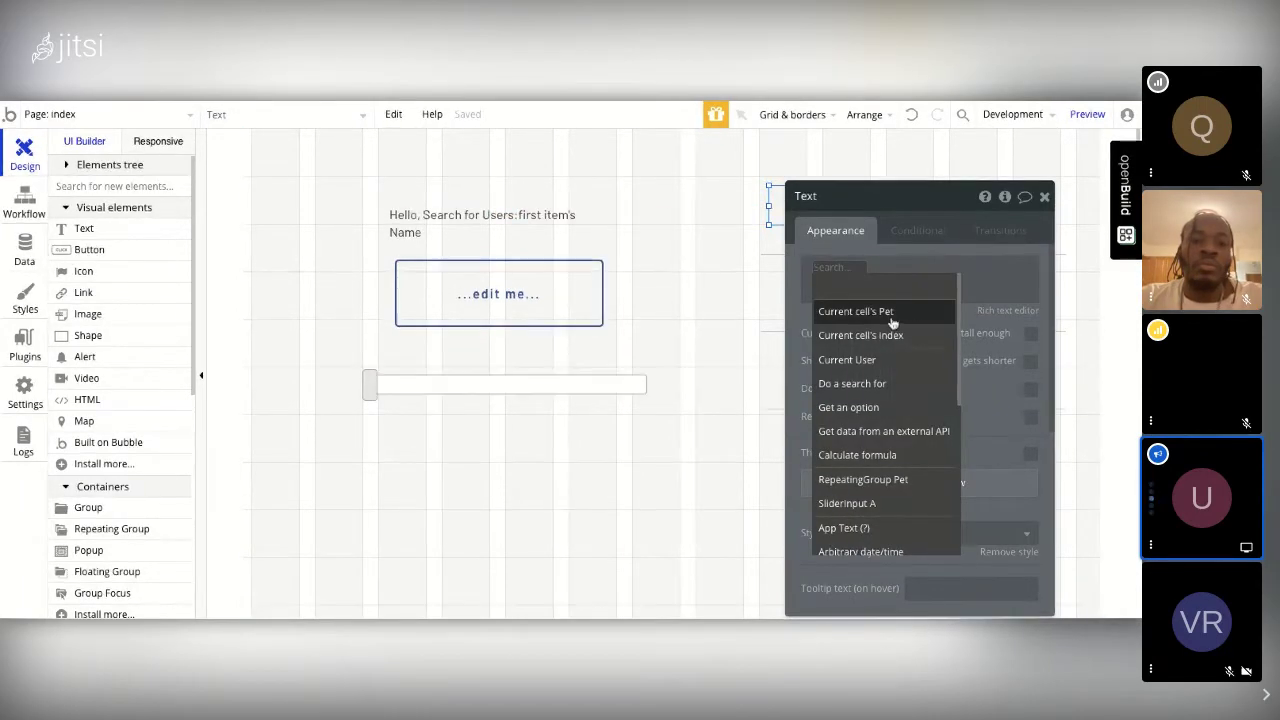
{"action": "mouse_move", "coordinate": [893, 320]}
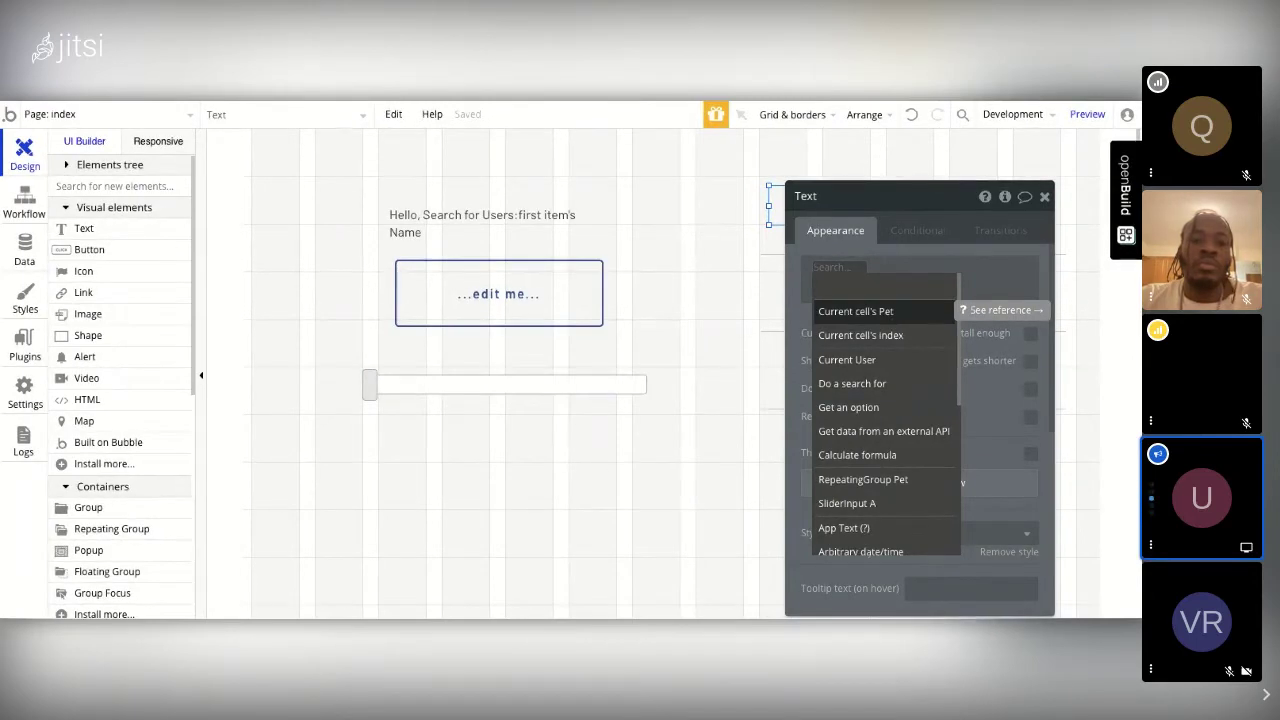
{"action": "left_click", "coordinate": [890, 312]}
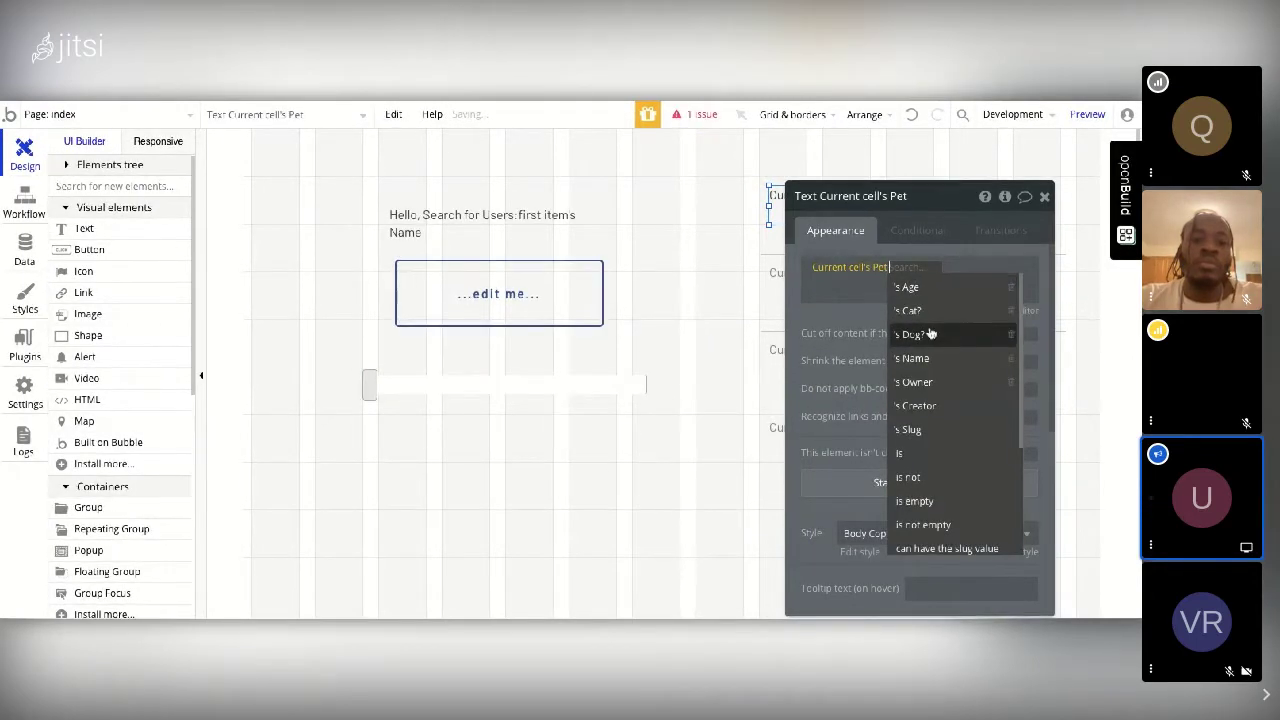
{"action": "left_click", "coordinate": [924, 362]}
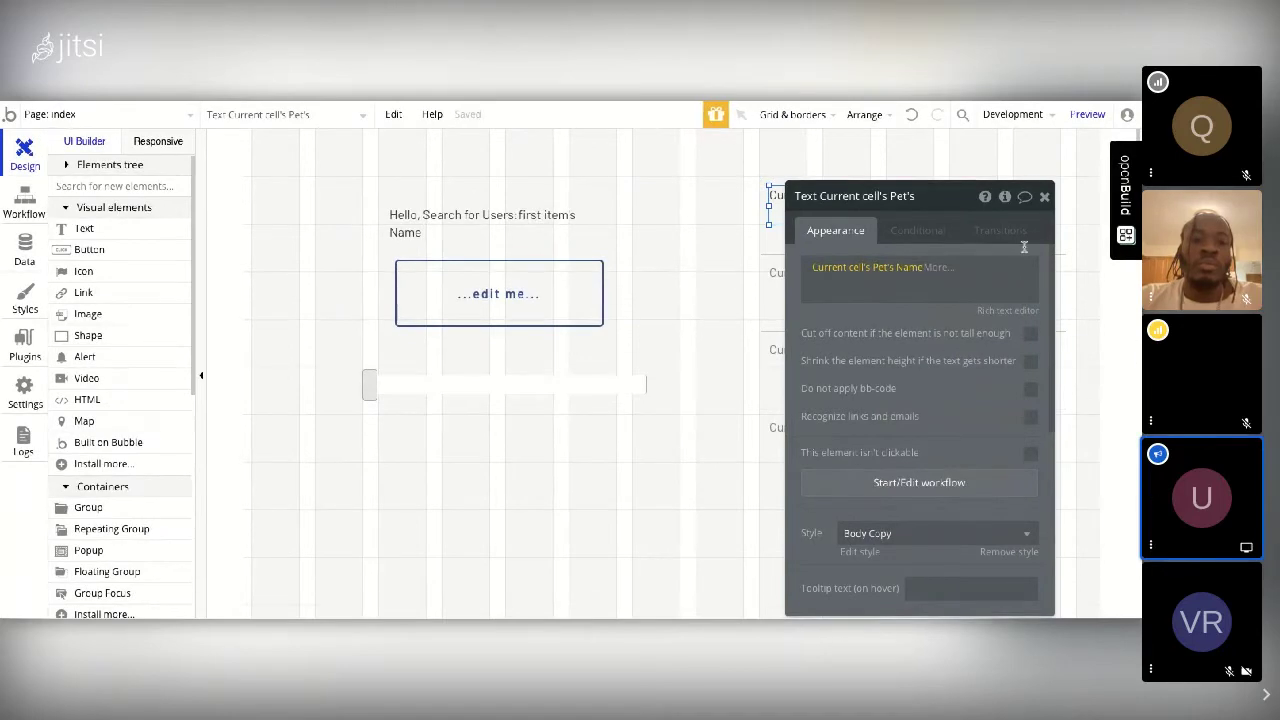
{"action": "left_click", "coordinate": [1045, 198]}
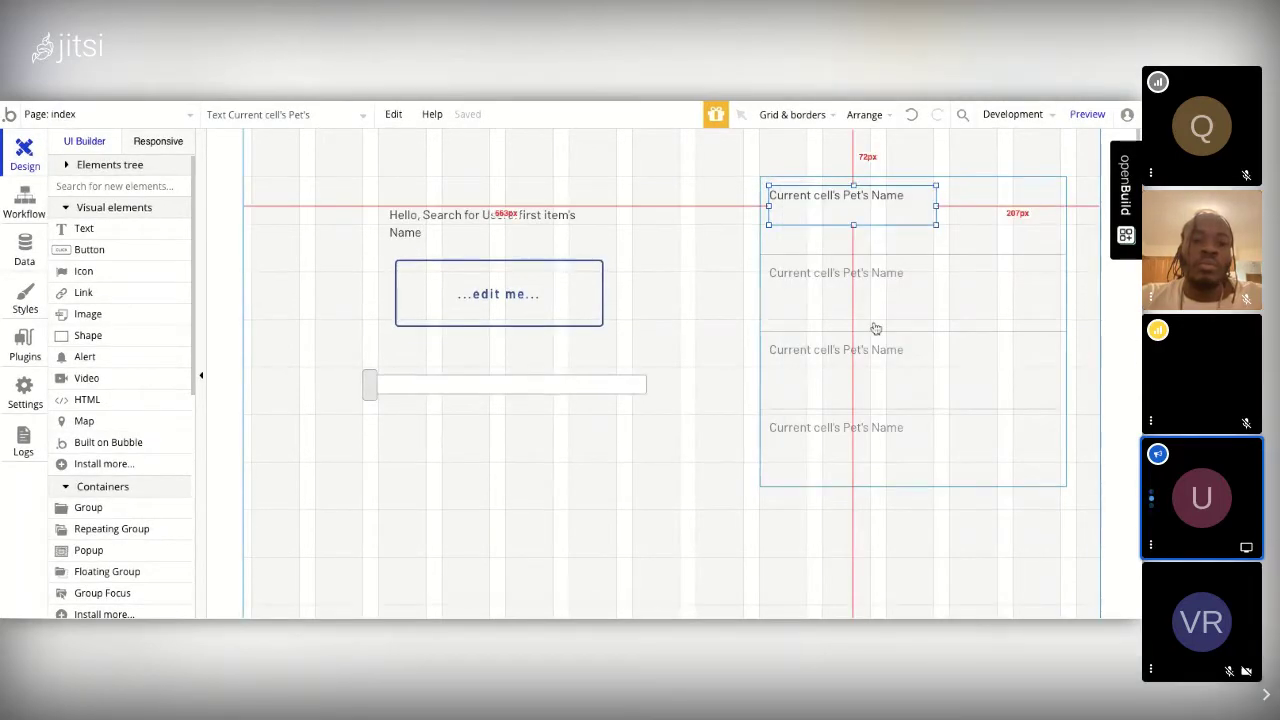
{"action": "left_click", "coordinate": [1087, 117]}
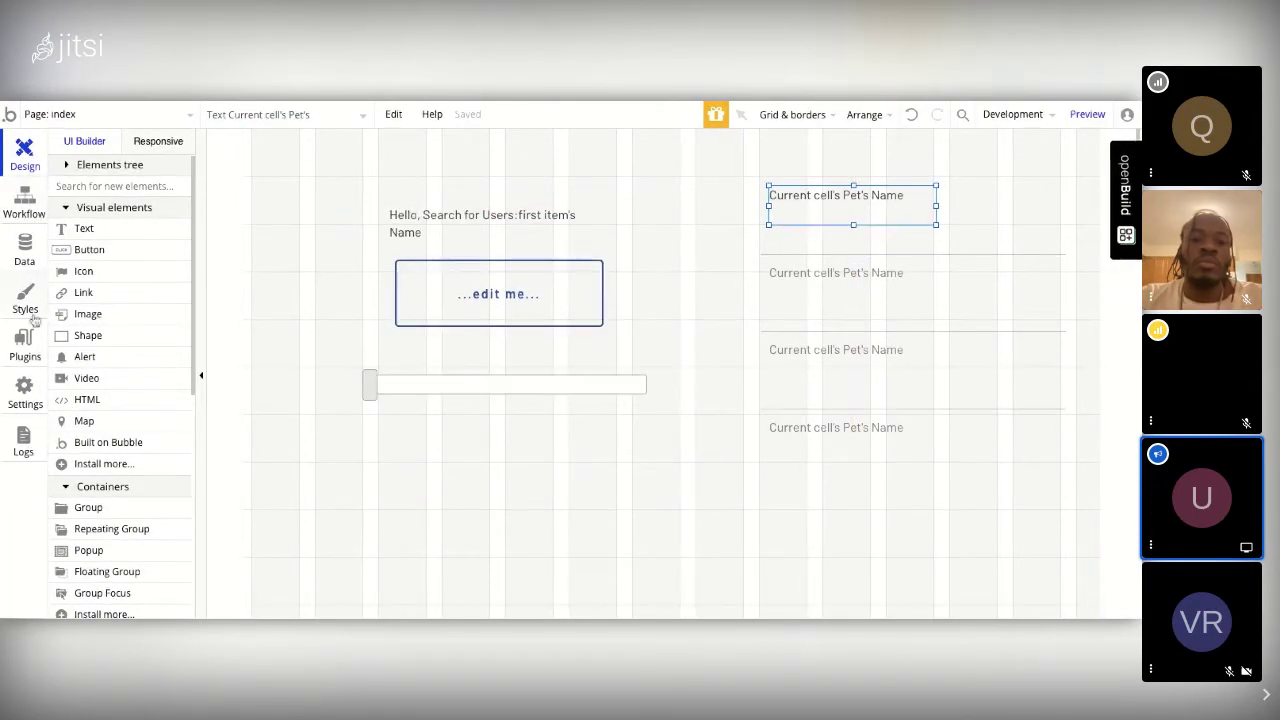
Step: Draw Popup A, about 591×426 px, on the index page beside the Pet list
{"action": "scroll", "coordinate": [126, 400], "scroll_direction": "down", "scroll_amount": 5}
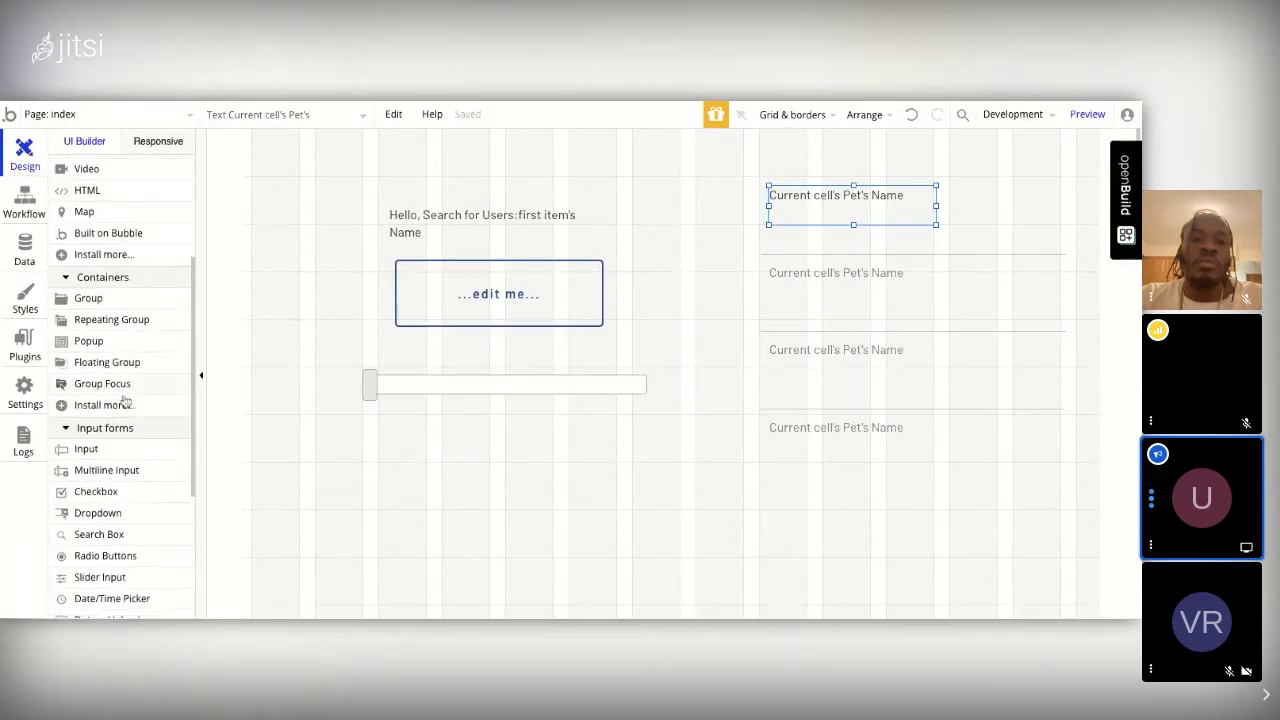
{"action": "scroll", "coordinate": [126, 400], "scroll_direction": "up", "scroll_amount": 2}
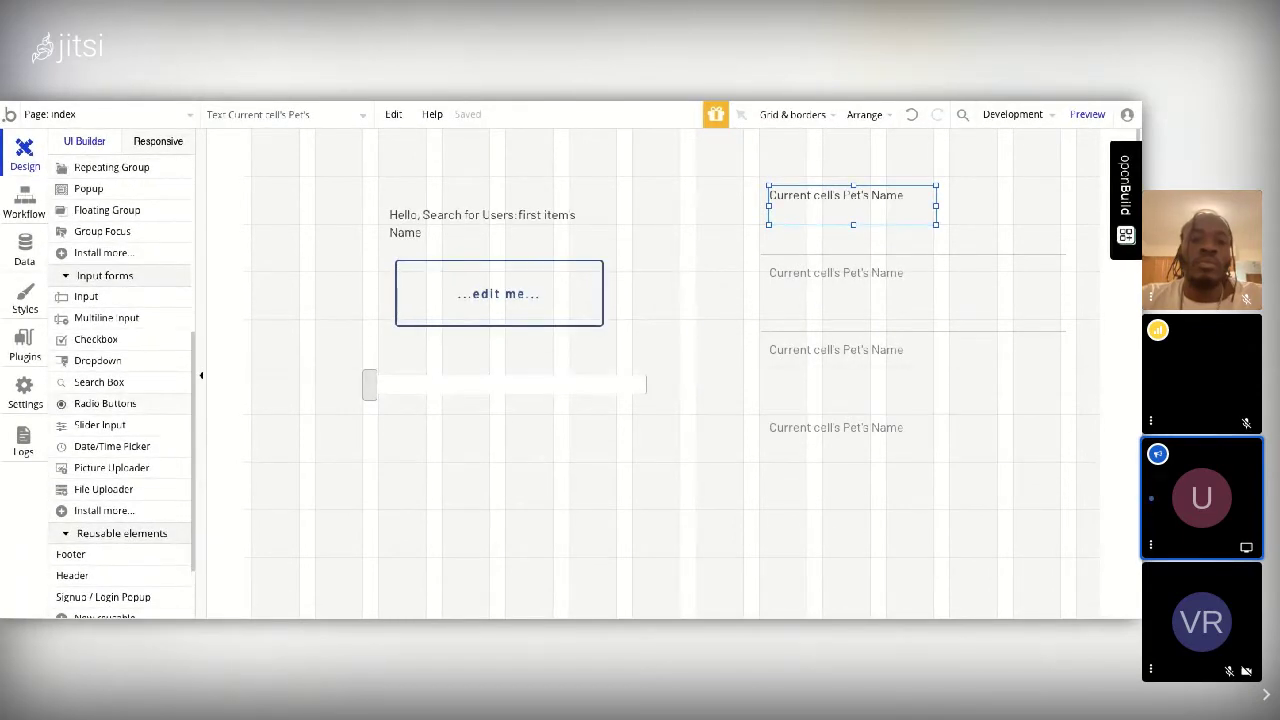
{"action": "left_click", "coordinate": [96, 306]}
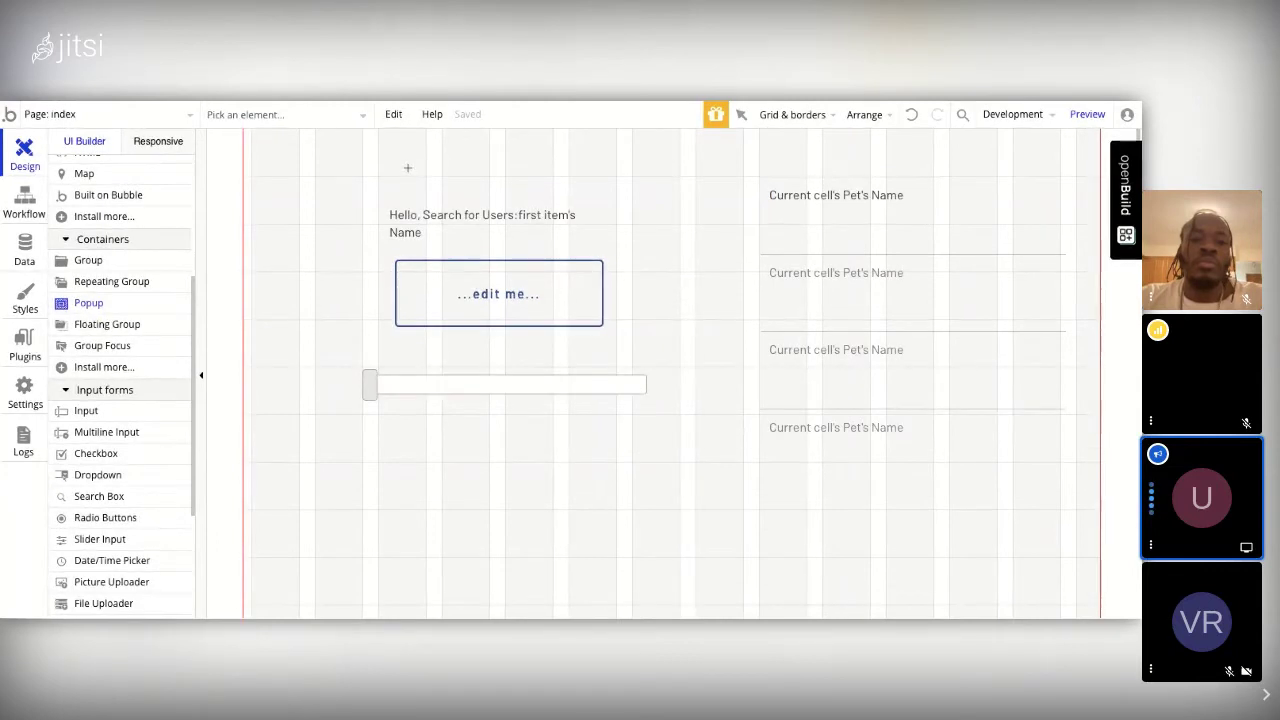
{"action": "mouse_move", "coordinate": [408, 165]}
{"action": "left_mouse_down"}
{"action": "mouse_move", "coordinate": [882, 517]}
{"action": "mouse_move", "coordinate": [407, 168]}
{"action": "left_mouse_up"}
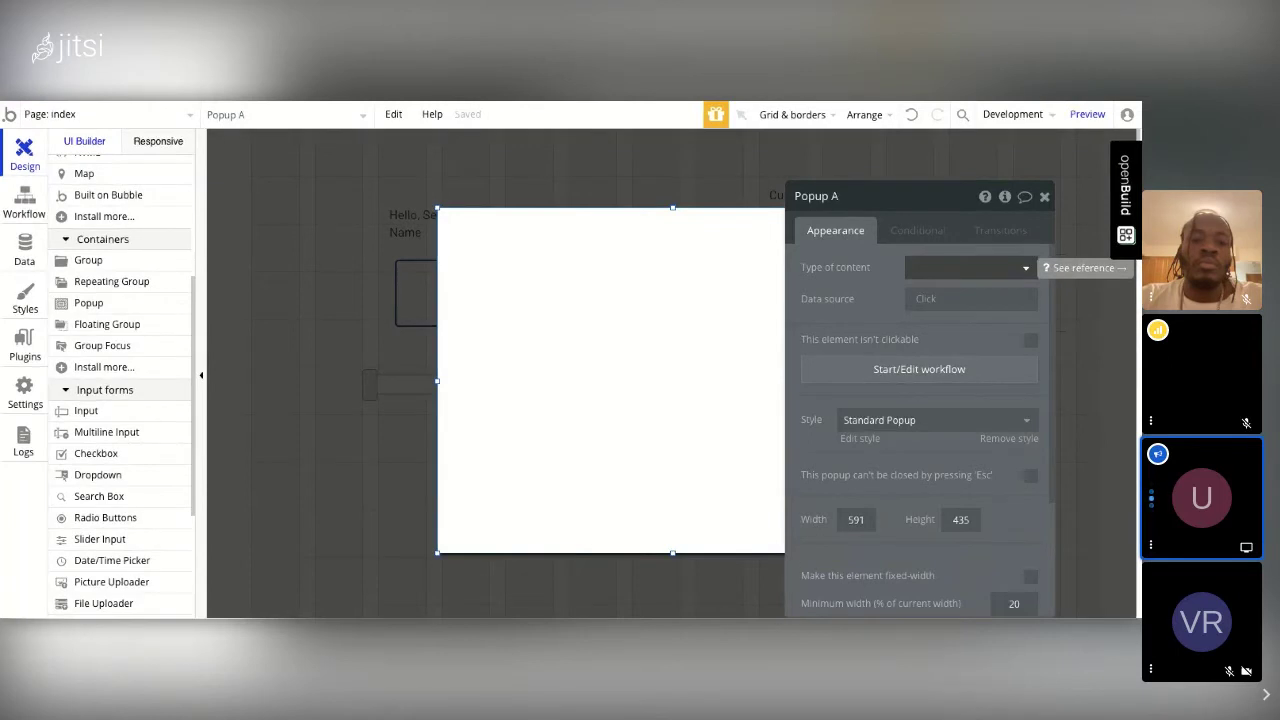
{"action": "left_click", "coordinate": [1044, 197]}
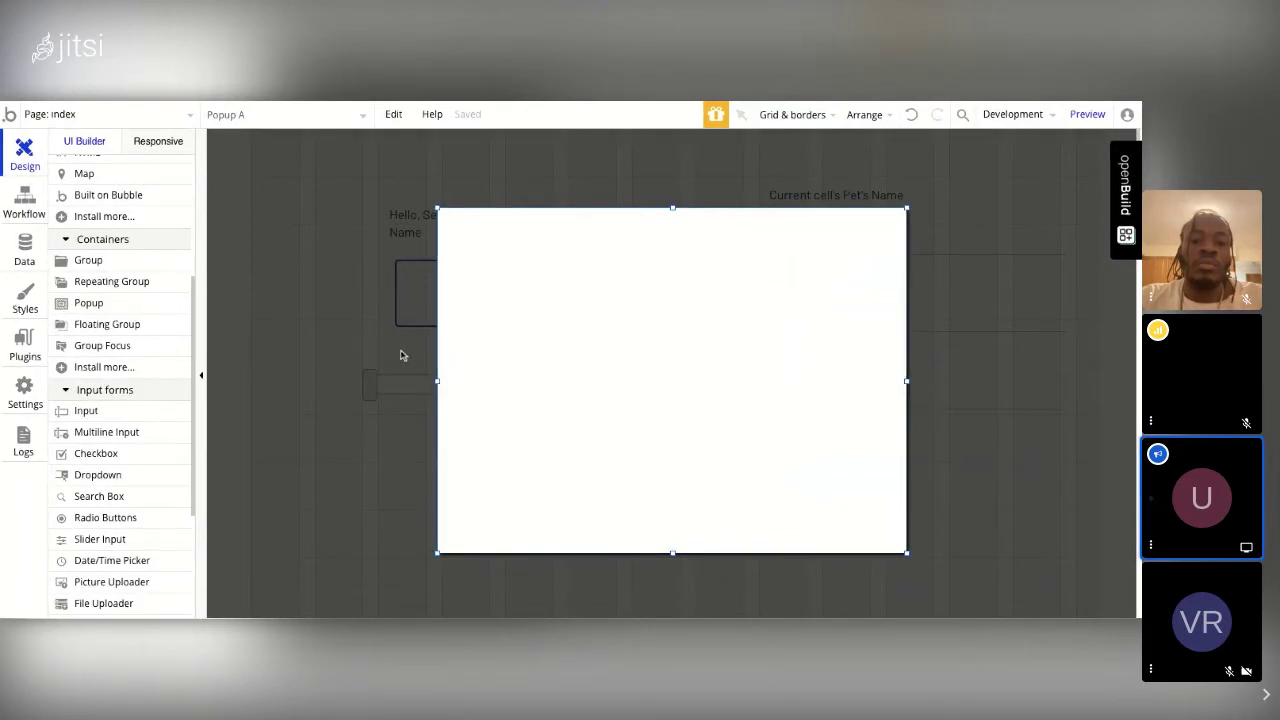
{"action": "scroll", "coordinate": [103, 237], "scroll_direction": "up", "scroll_amount": 3}
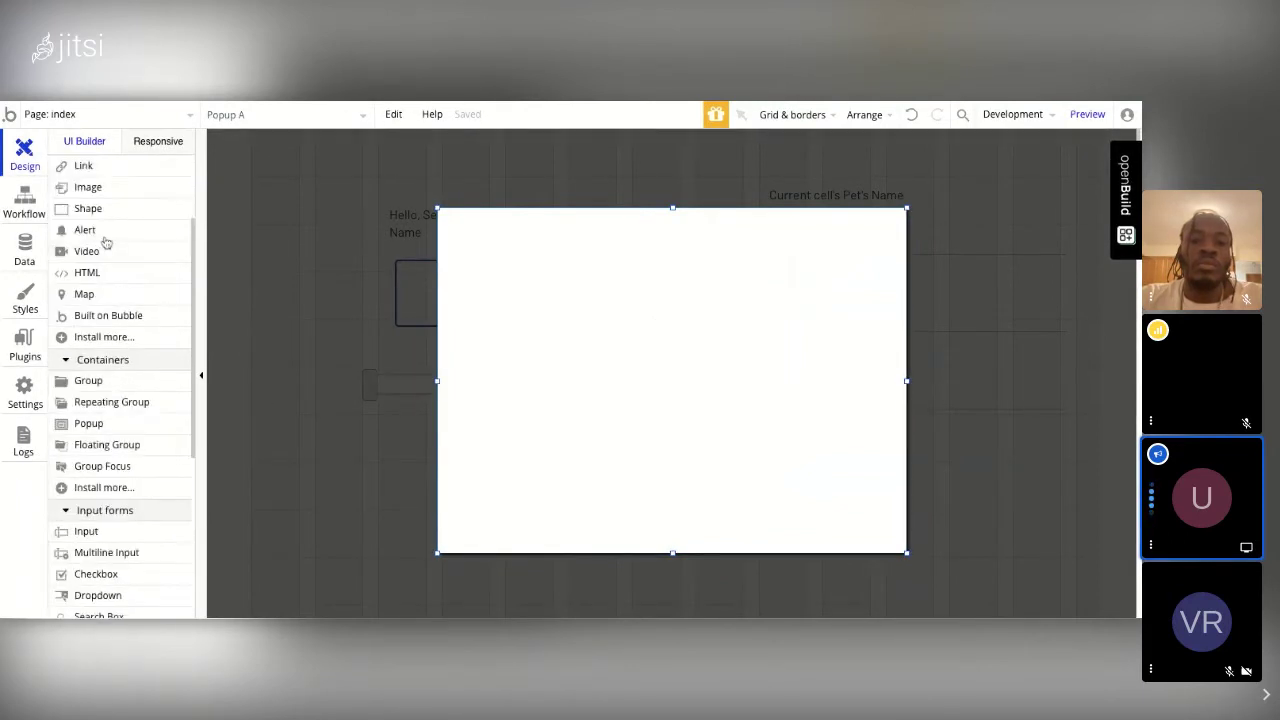
{"action": "scroll", "coordinate": [105, 243], "scroll_direction": "up", "scroll_amount": 1}
{"action": "scroll", "coordinate": [105, 243], "scroll_direction": "up", "scroll_amount": 3}
{"action": "left_click", "coordinate": [84, 229]}
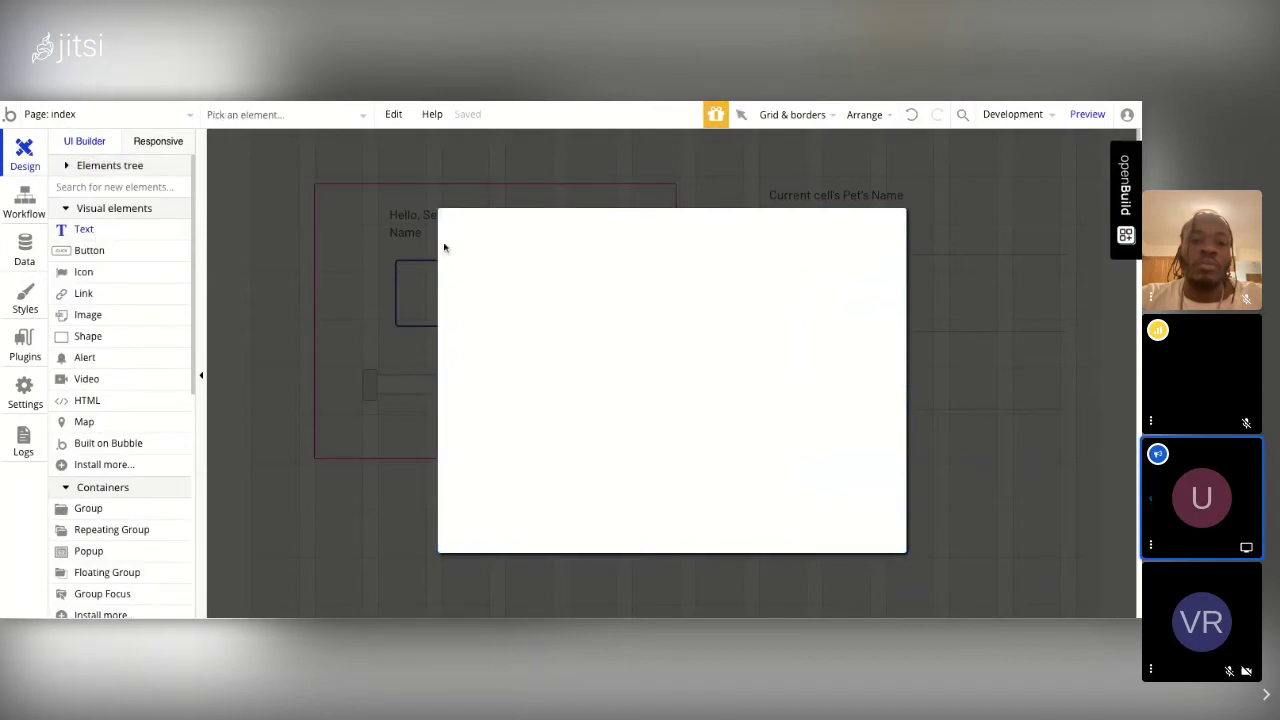
Step: Add a 'Create Pet' text at the top of the popup styled as H1 Heading - Dark
{"action": "left_click_drag", "start_coordinate": [534, 237], "coordinate": [534, 237]}
{"action": "type", "text": "Create"}
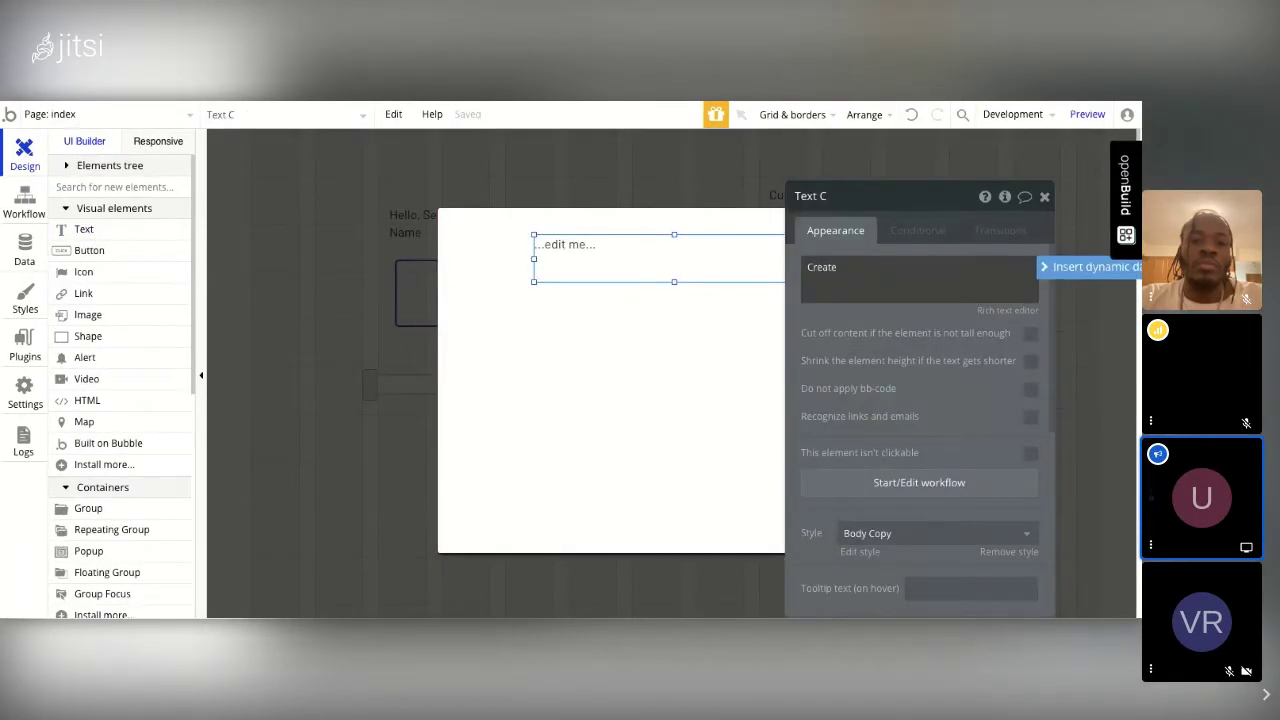
{"action": "type", "text": " Pet"}
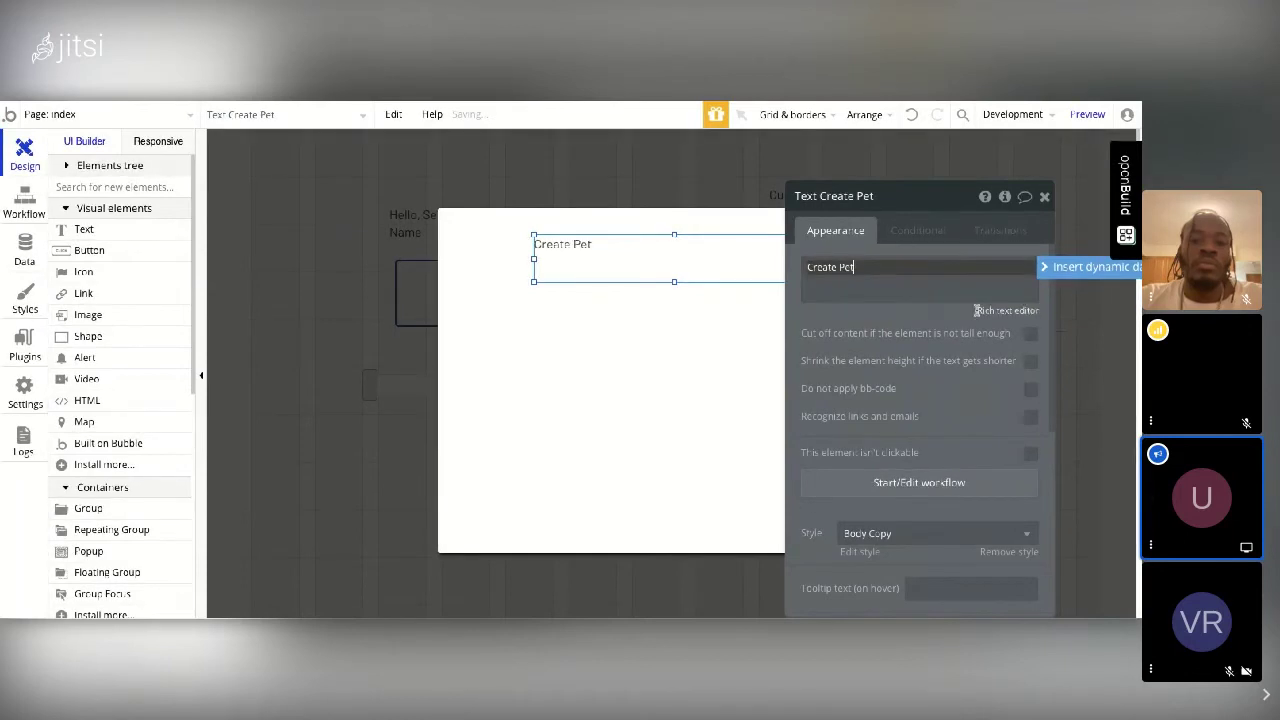
{"action": "left_click", "coordinate": [938, 533]}
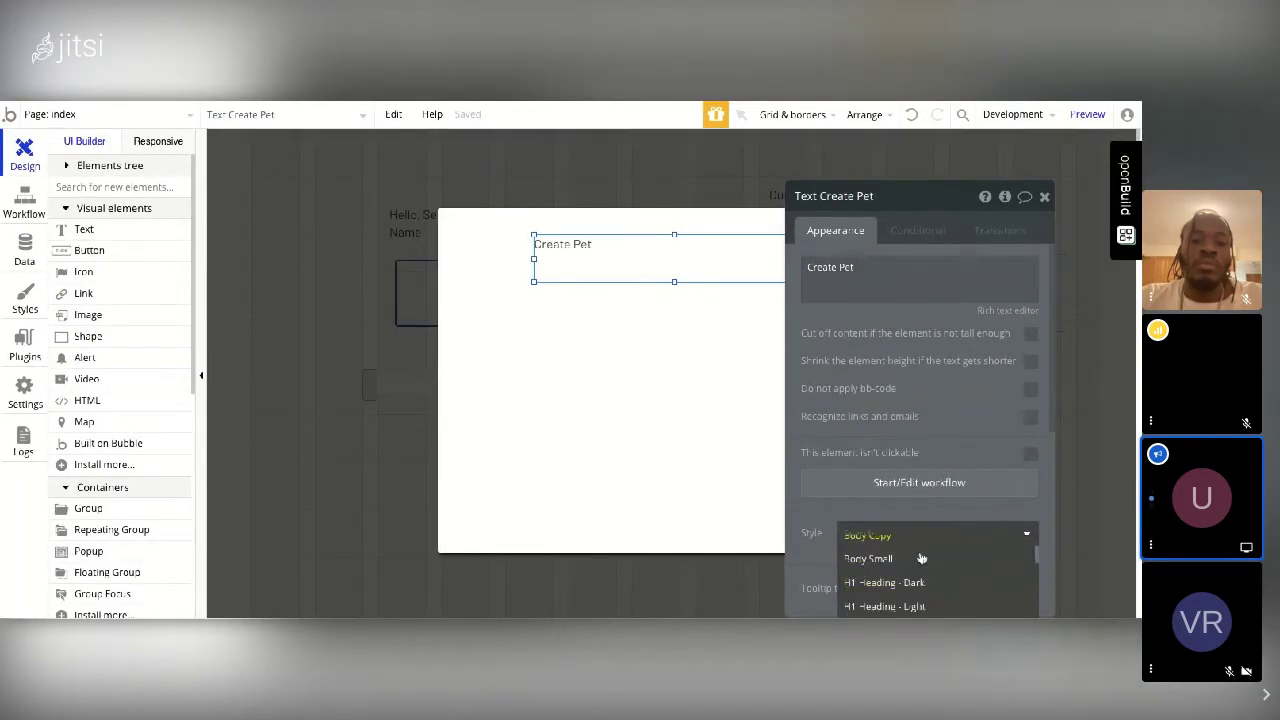
{"action": "left_click", "coordinate": [886, 546]}
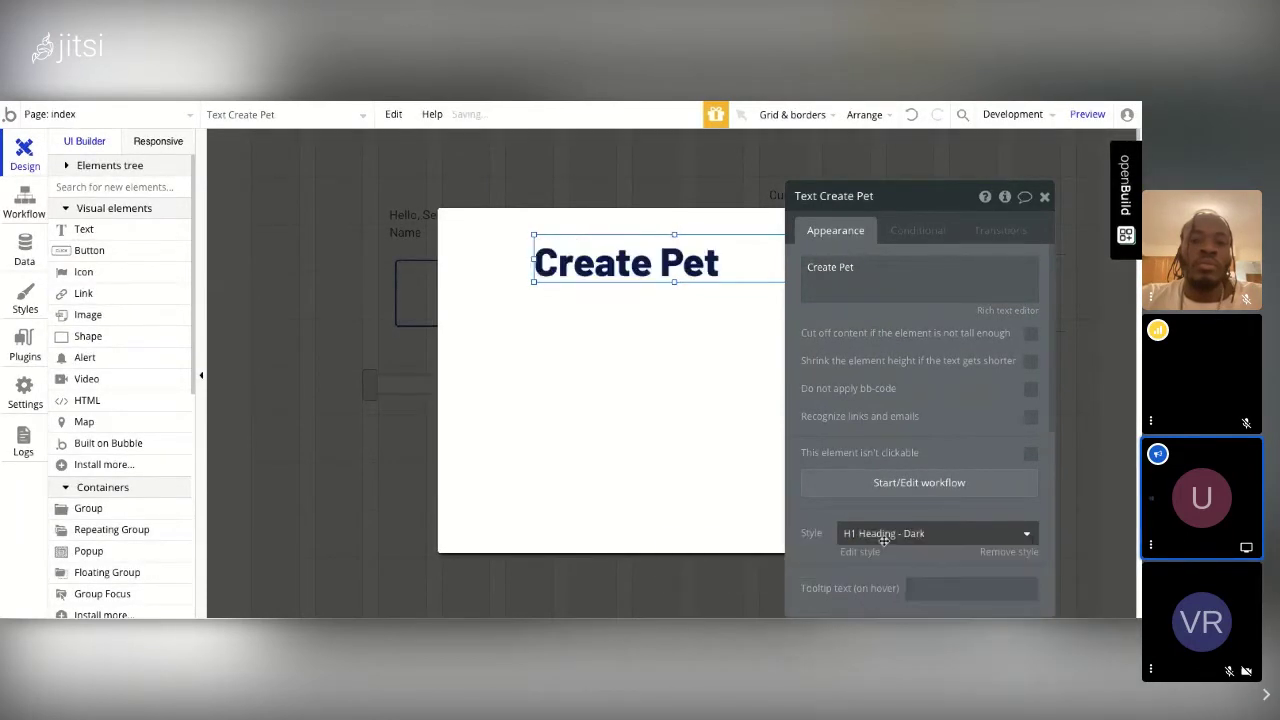
{"action": "left_click", "coordinate": [1044, 196]}
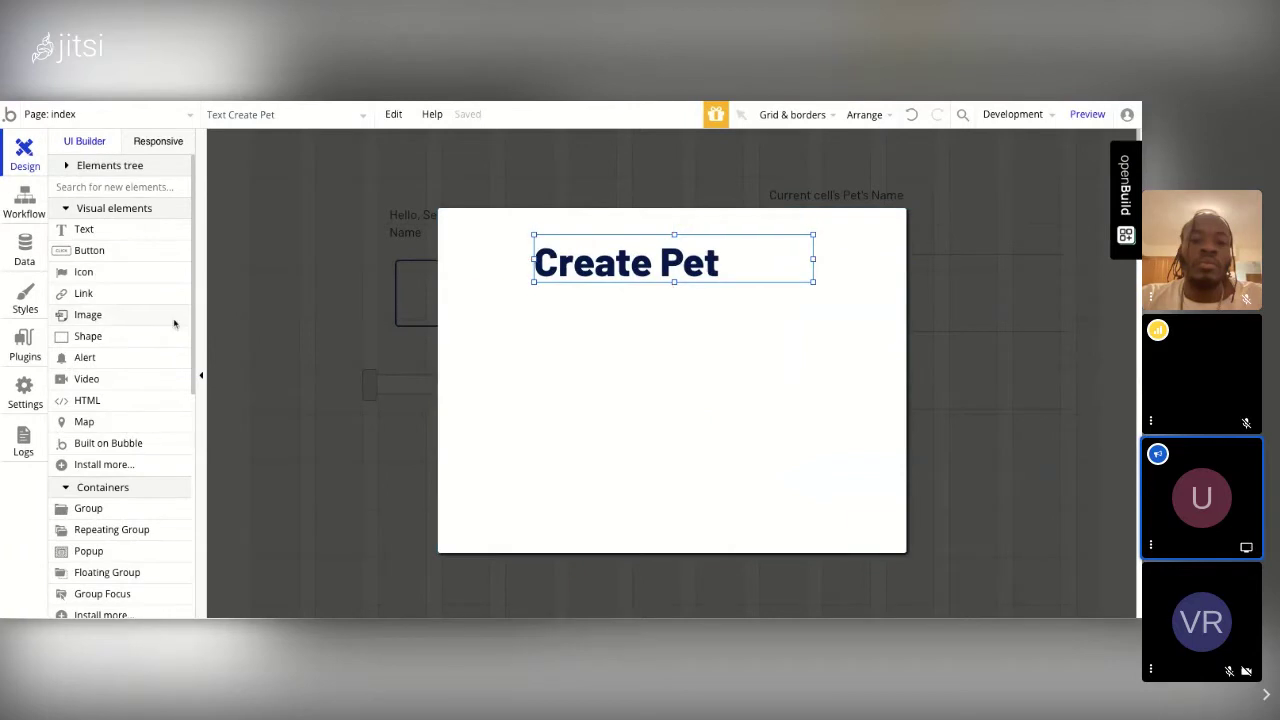
{"action": "scroll", "coordinate": [147, 360], "scroll_direction": "down", "scroll_amount": 5}
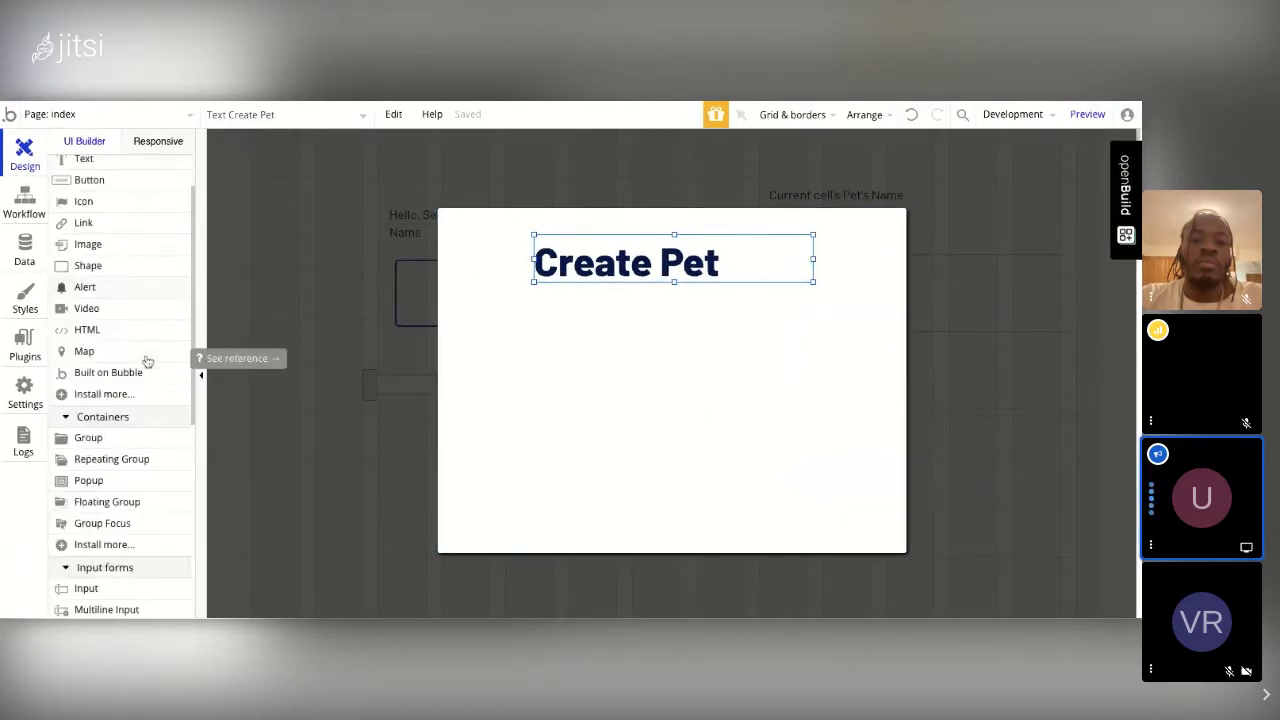
{"action": "scroll", "coordinate": [110, 377], "scroll_direction": "down", "scroll_amount": 2}
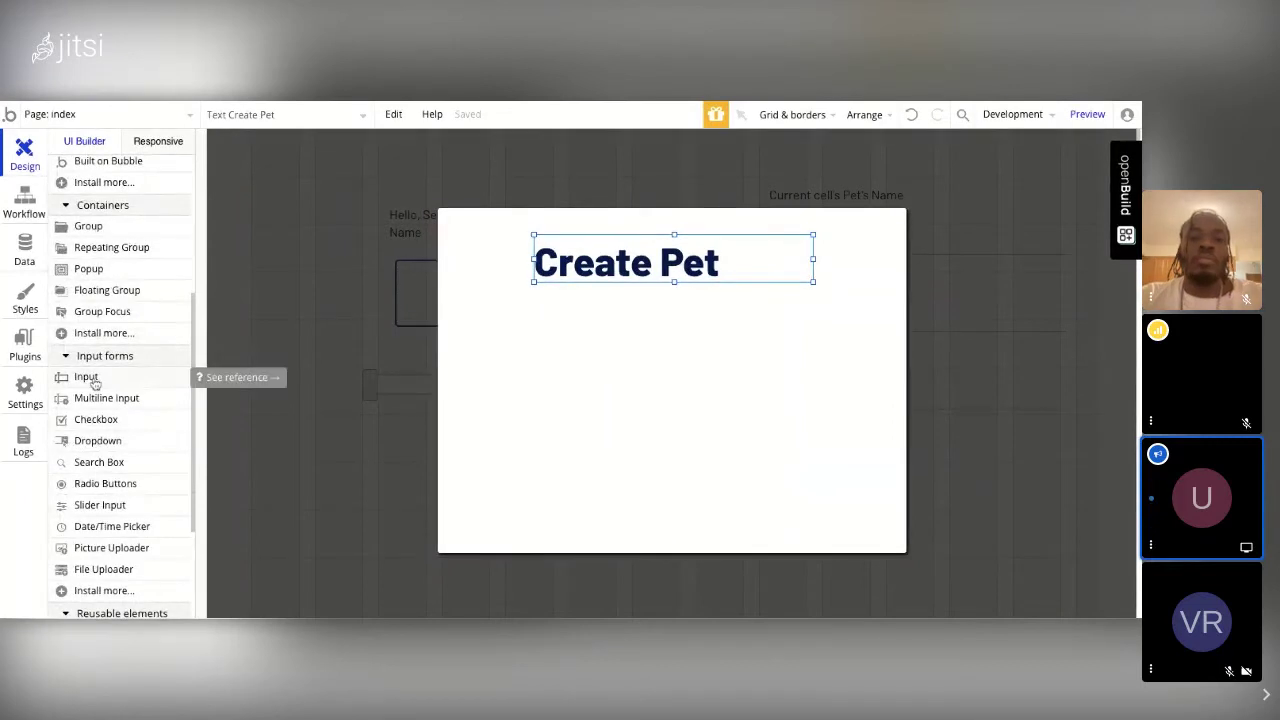
Step: Place a text input under the Create Pet heading with the placeholder 'Pet's name'
{"action": "left_click", "coordinate": [89, 377]}
{"action": "left_click", "coordinate": [532, 308]}
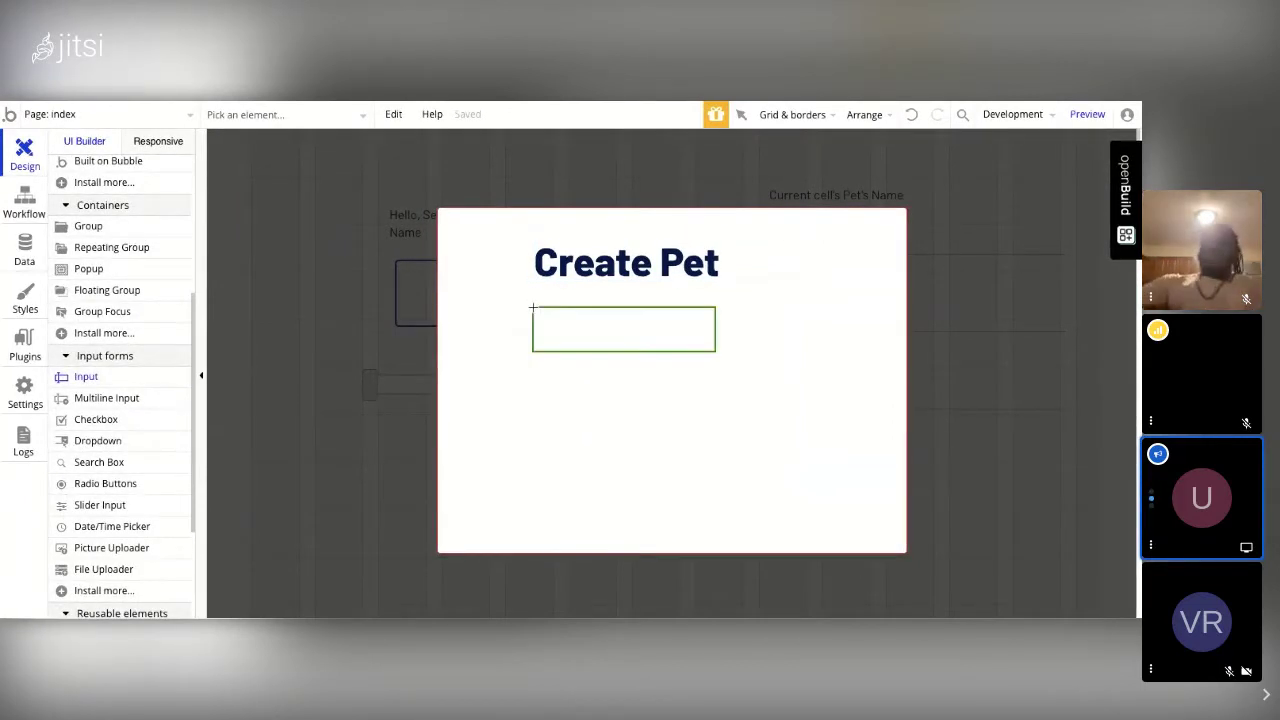
{"action": "left_click", "coordinate": [533, 308]}
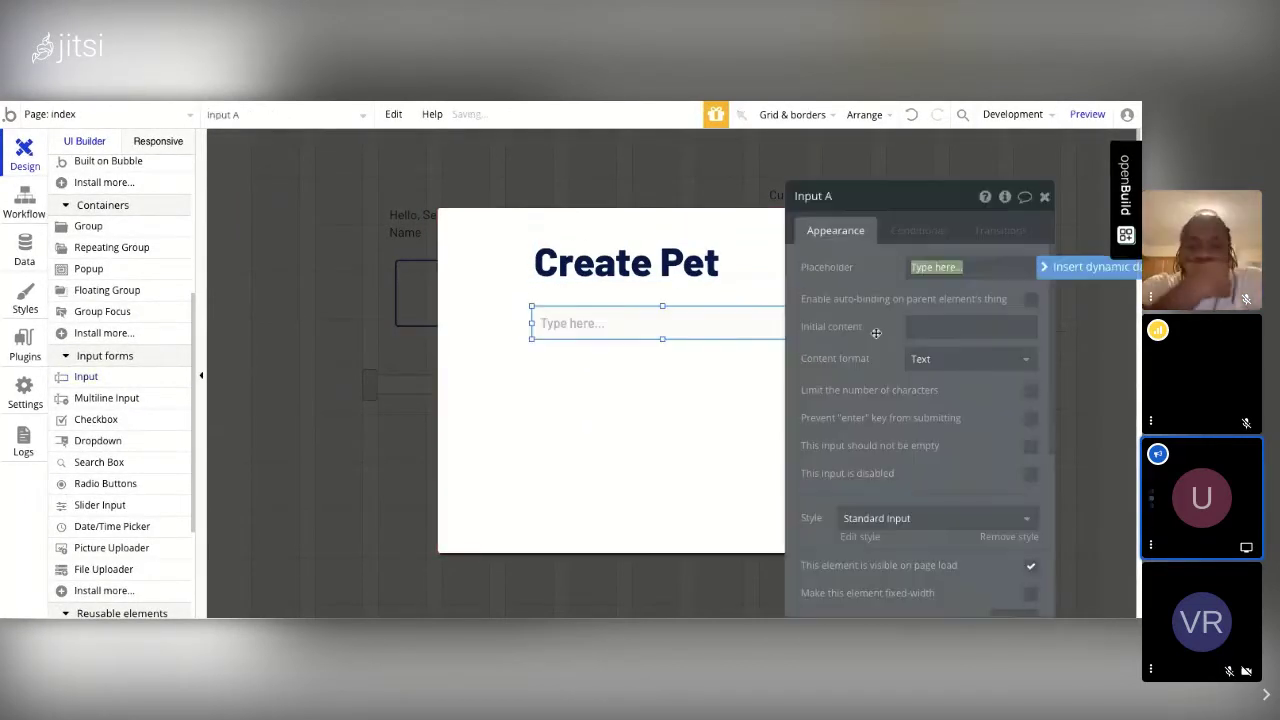
{"action": "type", "text": "Type the nam"}
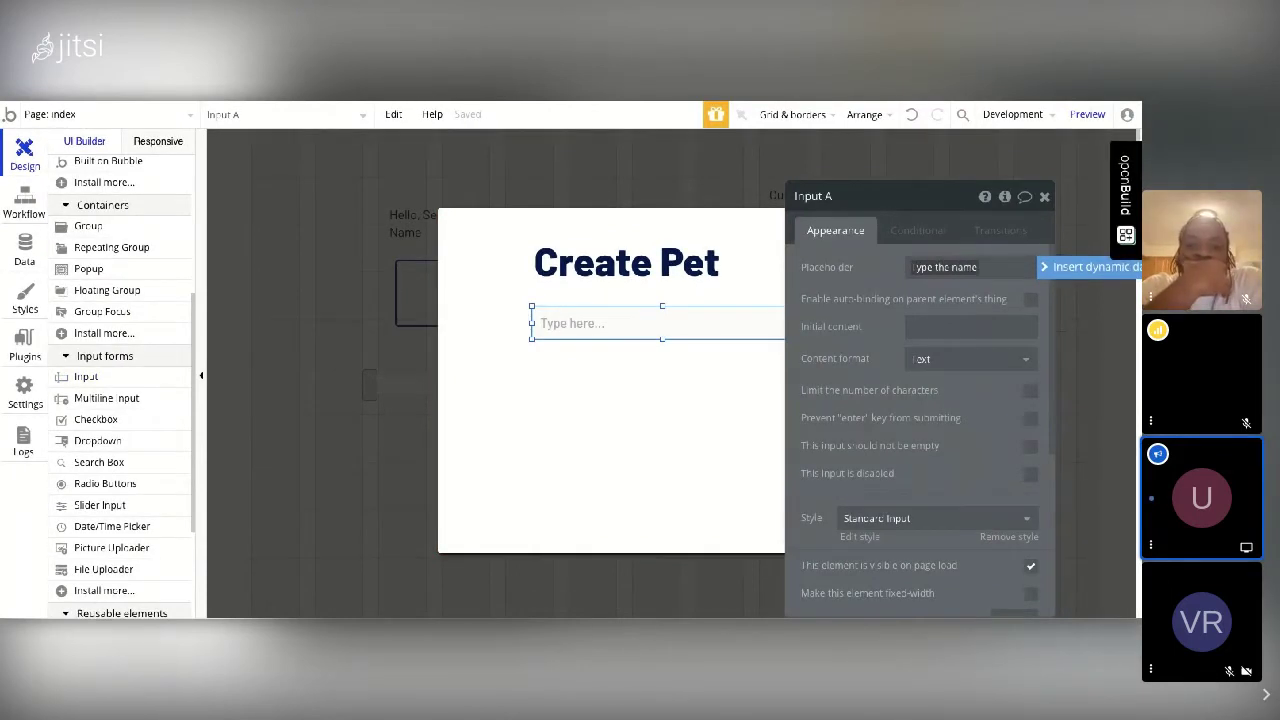
{"action": "type", "text": "e"}
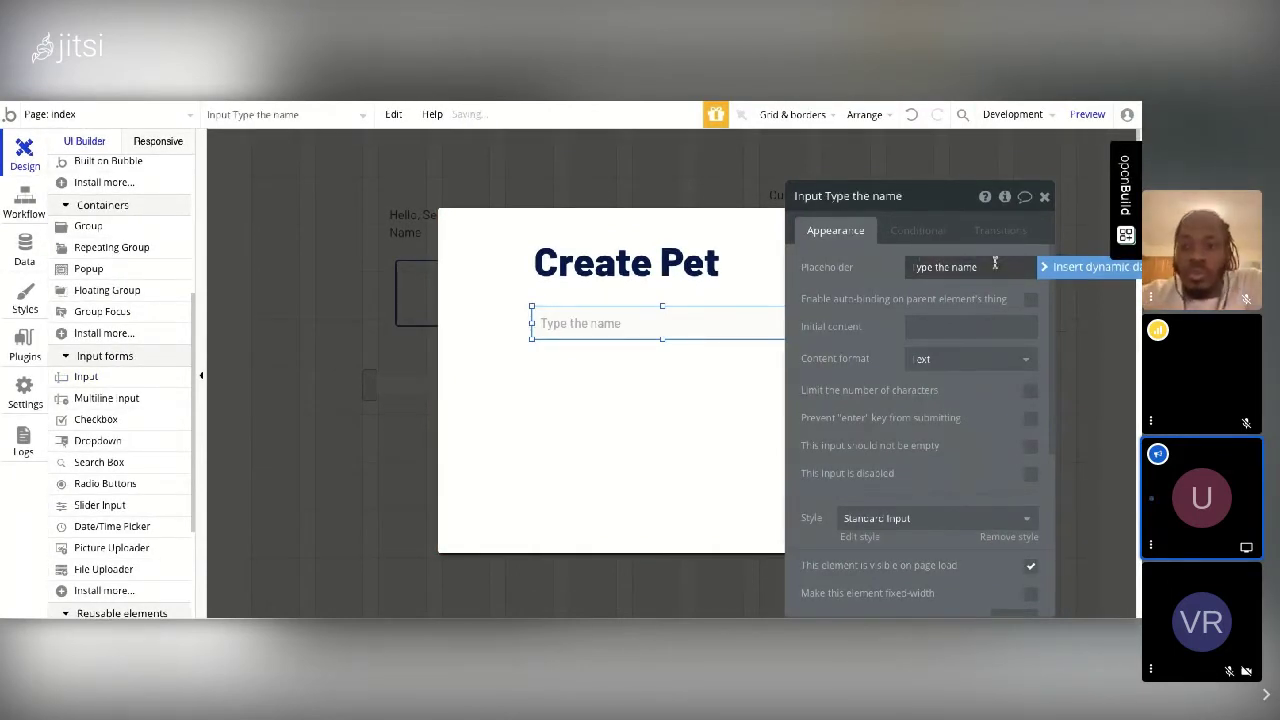
{"action": "left_click", "coordinate": [995, 263]}
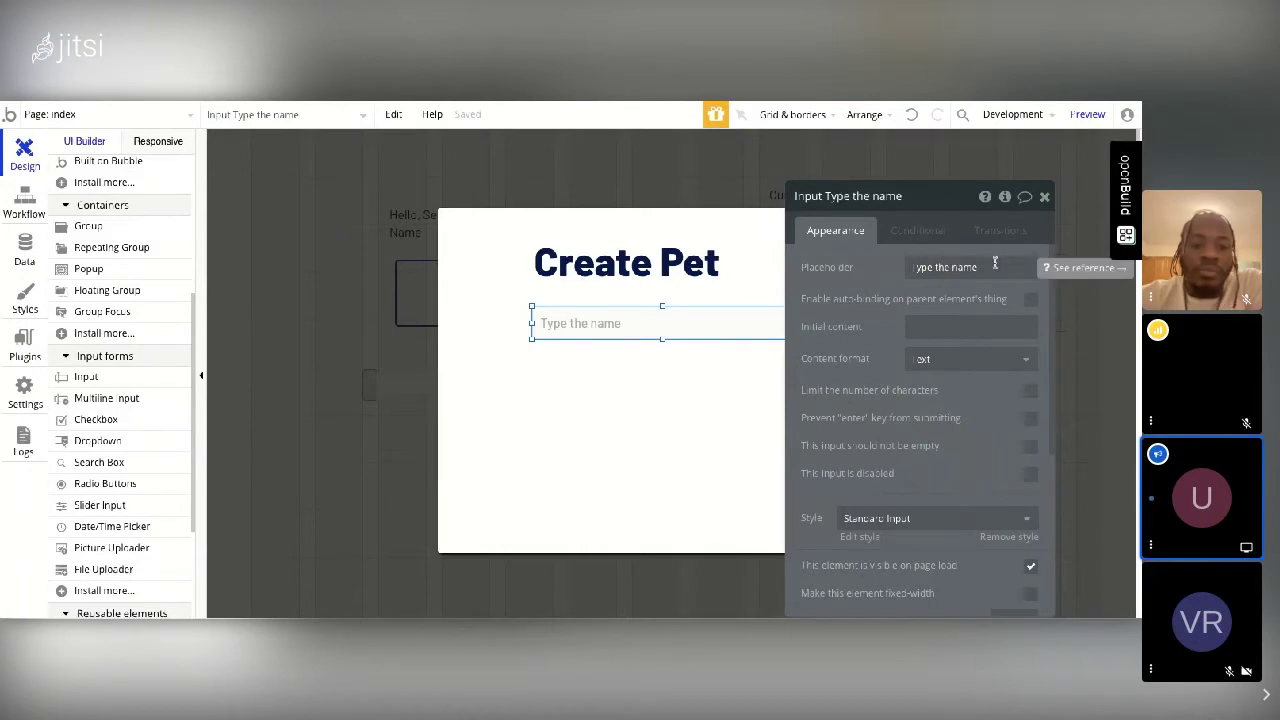
{"action": "key", "text": "ctrl+a"}
{"action": "type", "text": "Pe"}
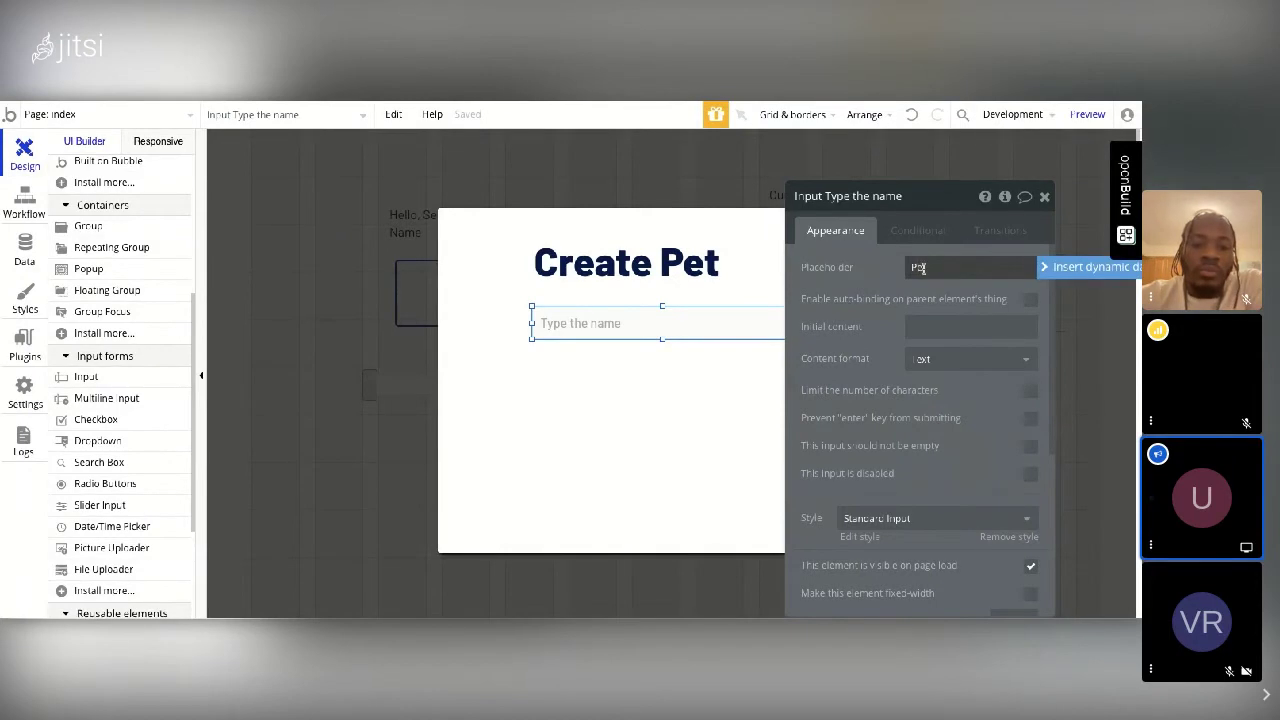
{"action": "type", "text": "t's name"}
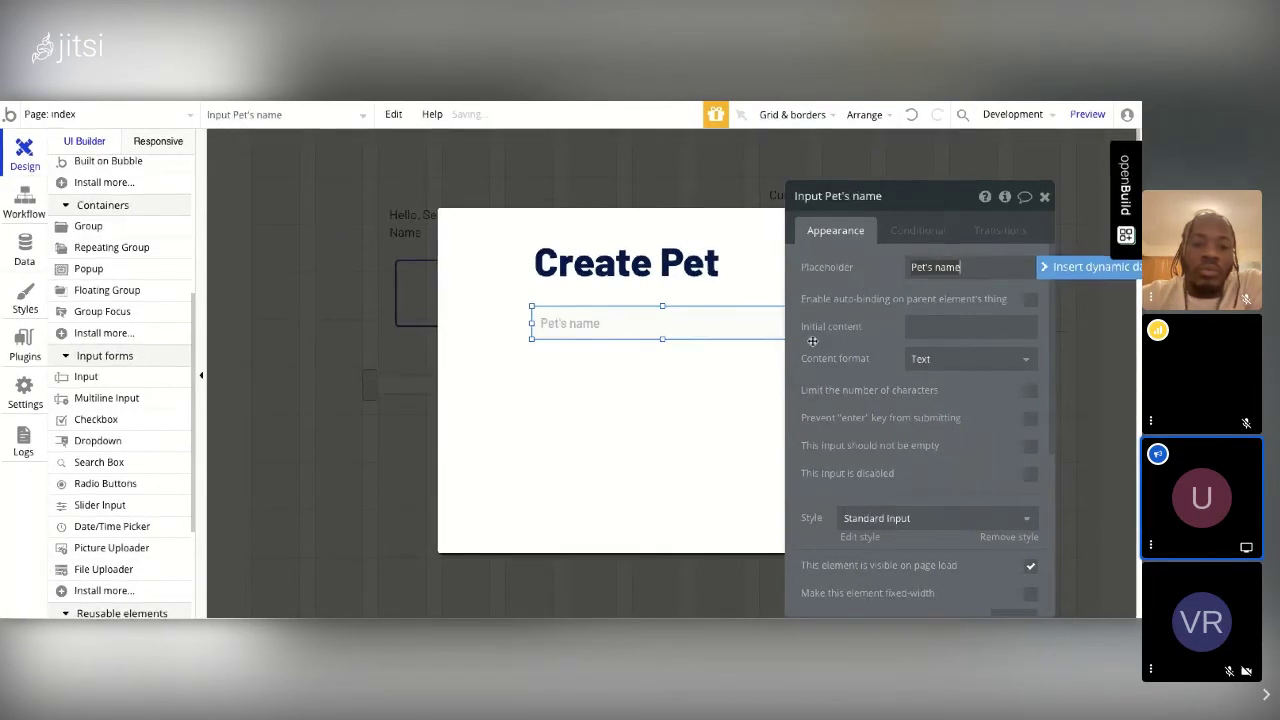
{"action": "left_click", "coordinate": [1044, 198]}
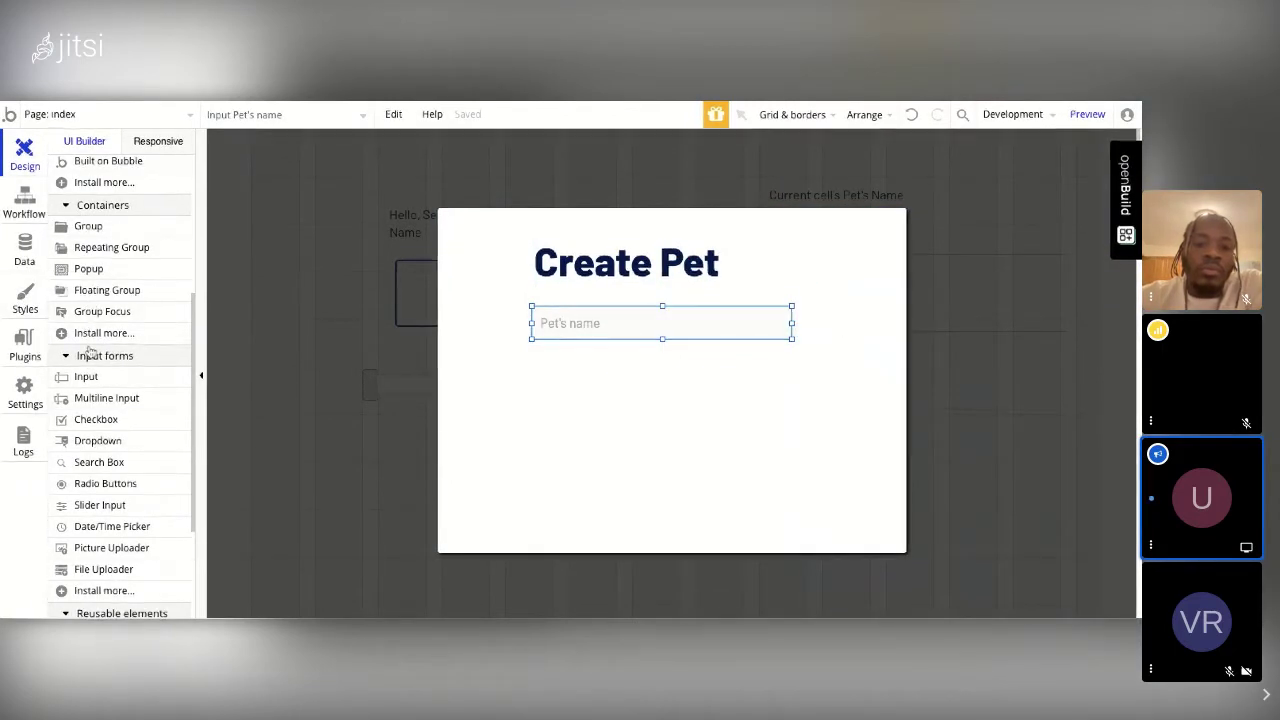
Step: Draw SliderInput B under the Pet's name input with a max value of 20
{"action": "left_click", "coordinate": [120, 507]}
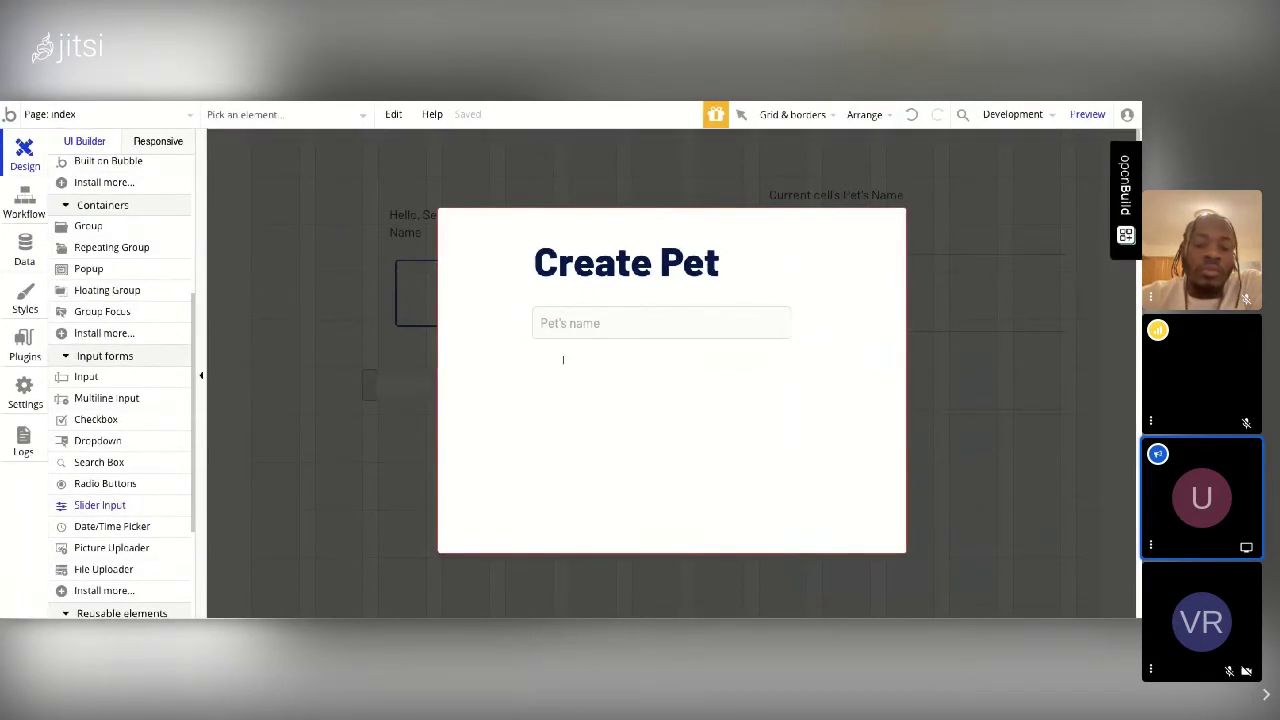
{"action": "left_click_drag", "start_coordinate": [550, 363], "coordinate": [740, 378]}
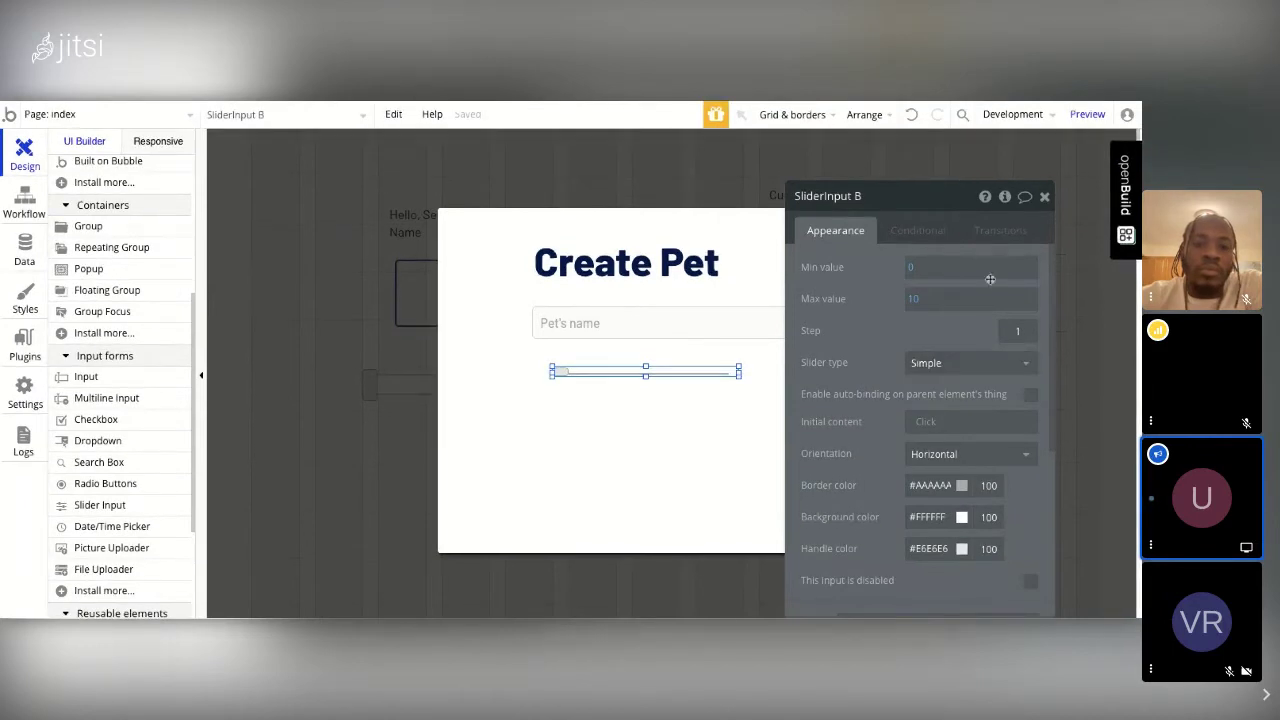
{"action": "left_click", "coordinate": [920, 303]}
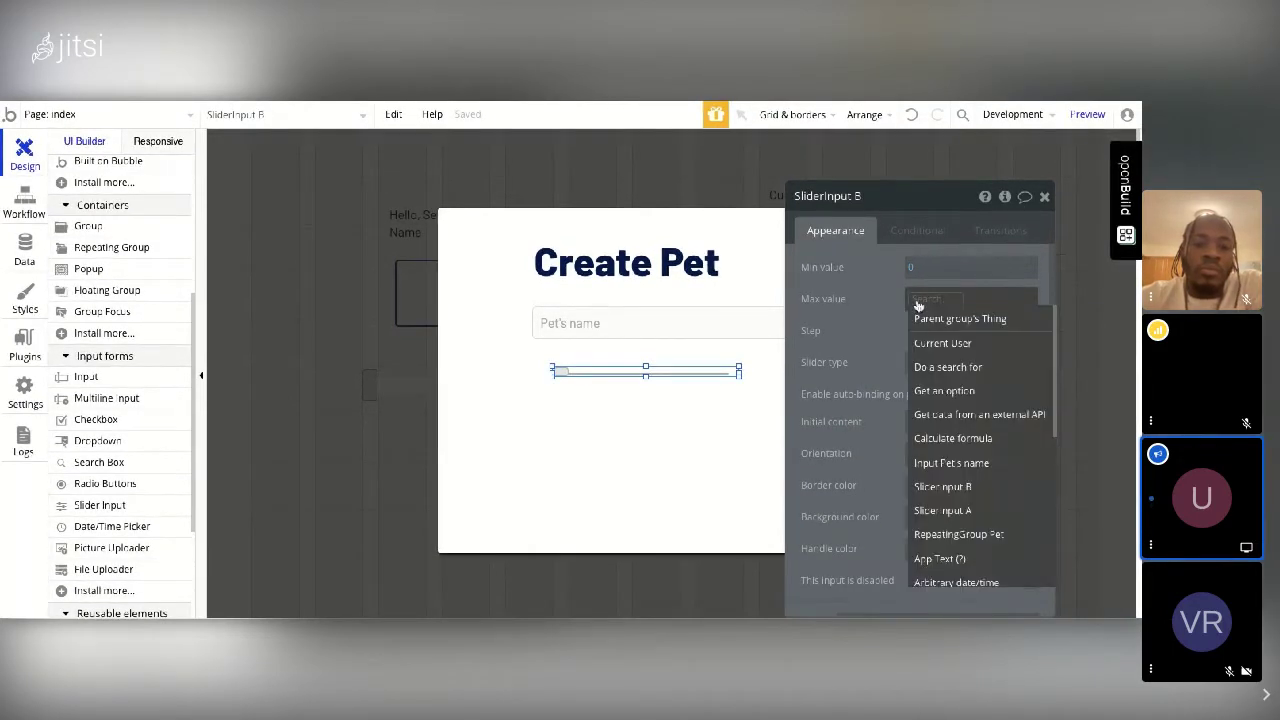
{"action": "type", "text": "20"}
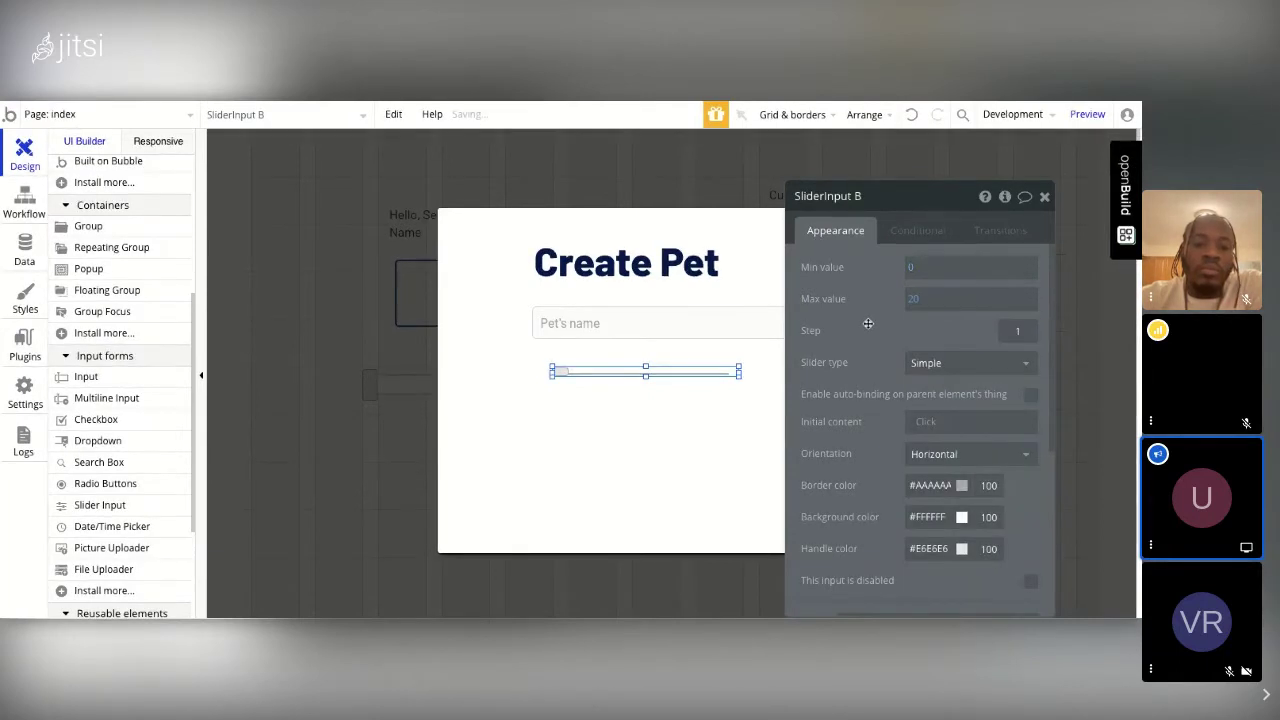
{"action": "left_click", "coordinate": [1045, 197]}
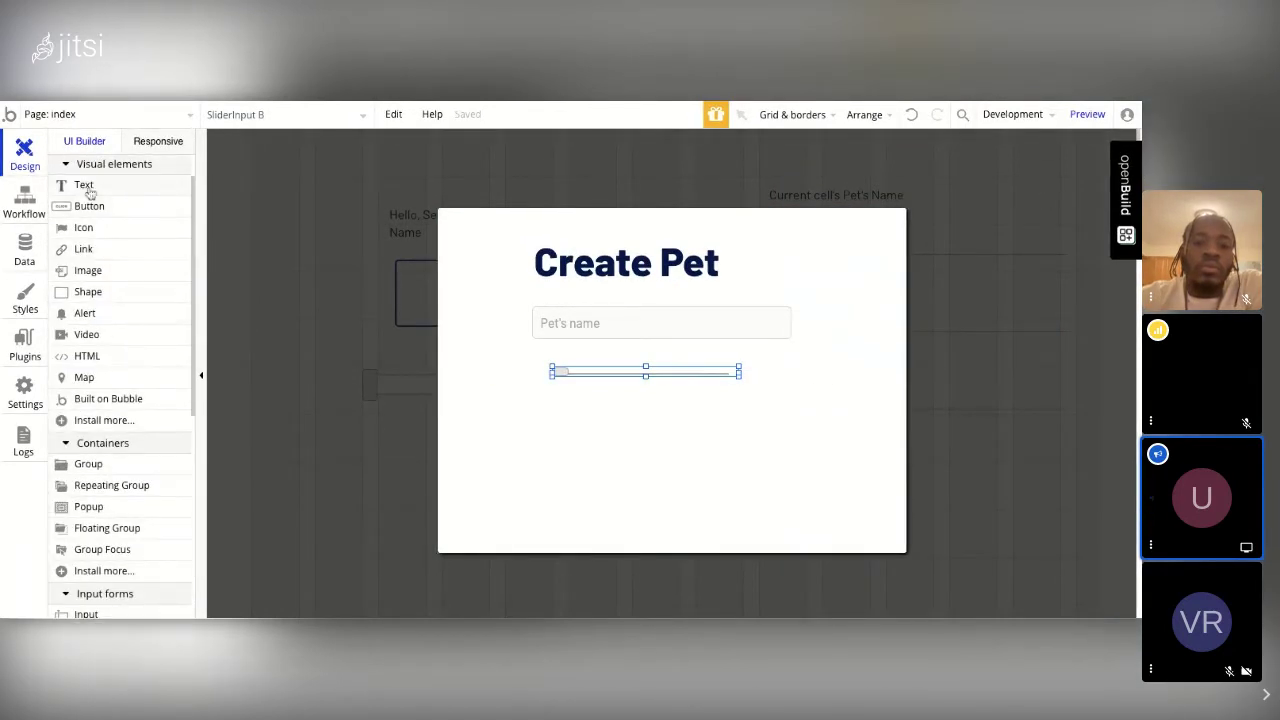
Step: Add an 'Age:' label left of the slider, resize it, and move the slider beside it
{"action": "left_click", "coordinate": [471, 366]}
{"action": "type", "text": "Age:"}
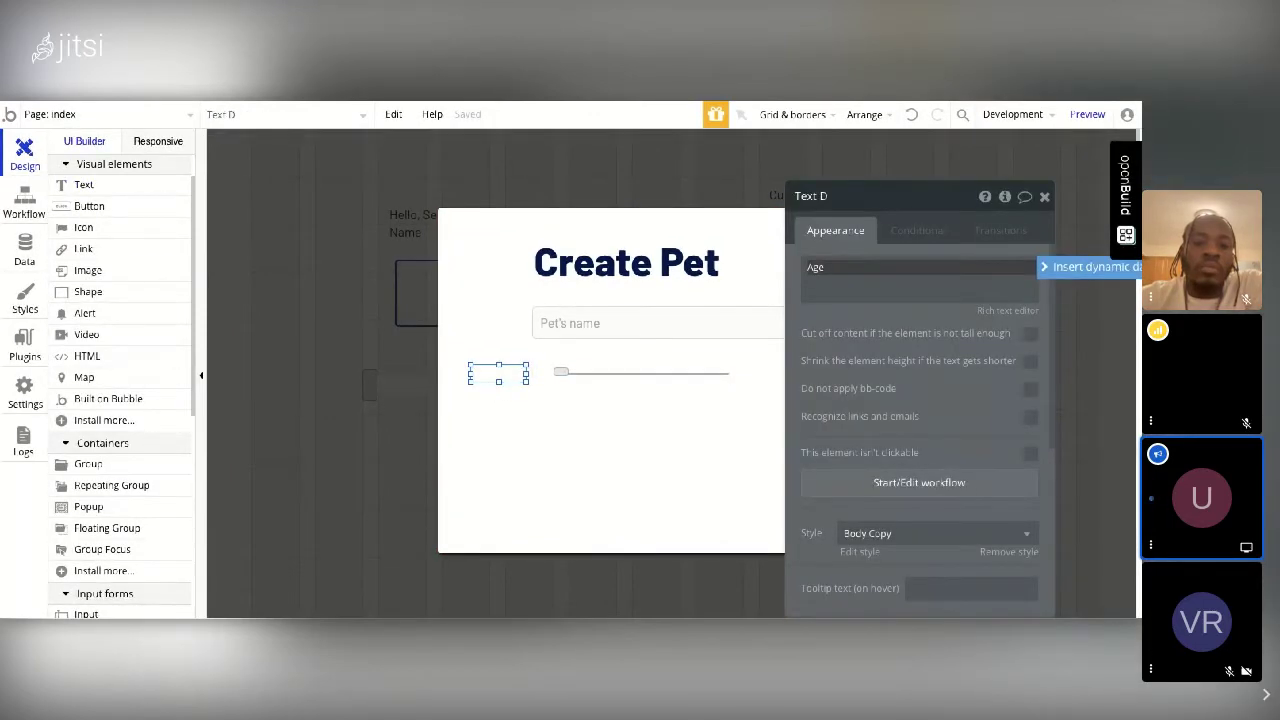
{"action": "left_click", "coordinate": [1044, 198]}
{"action": "left_click_drag", "start_coordinate": [530, 386], "coordinate": [487, 387]}
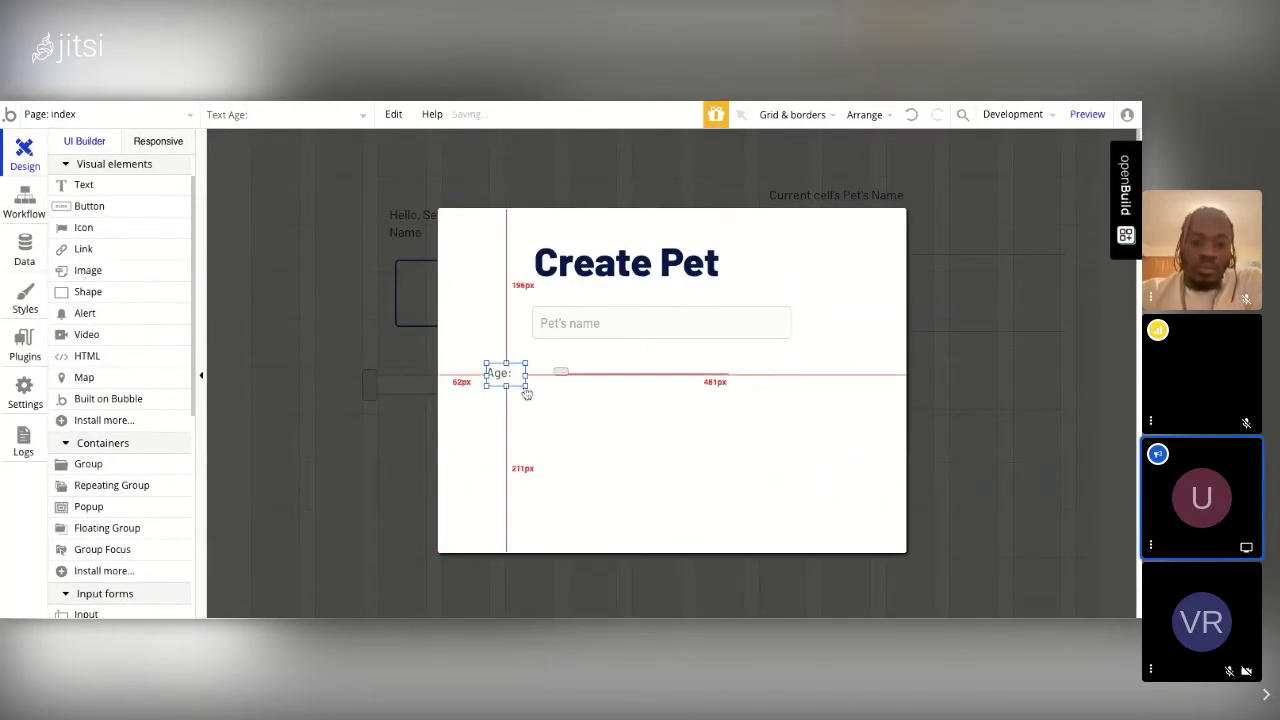
{"action": "left_click", "coordinate": [1088, 114]}
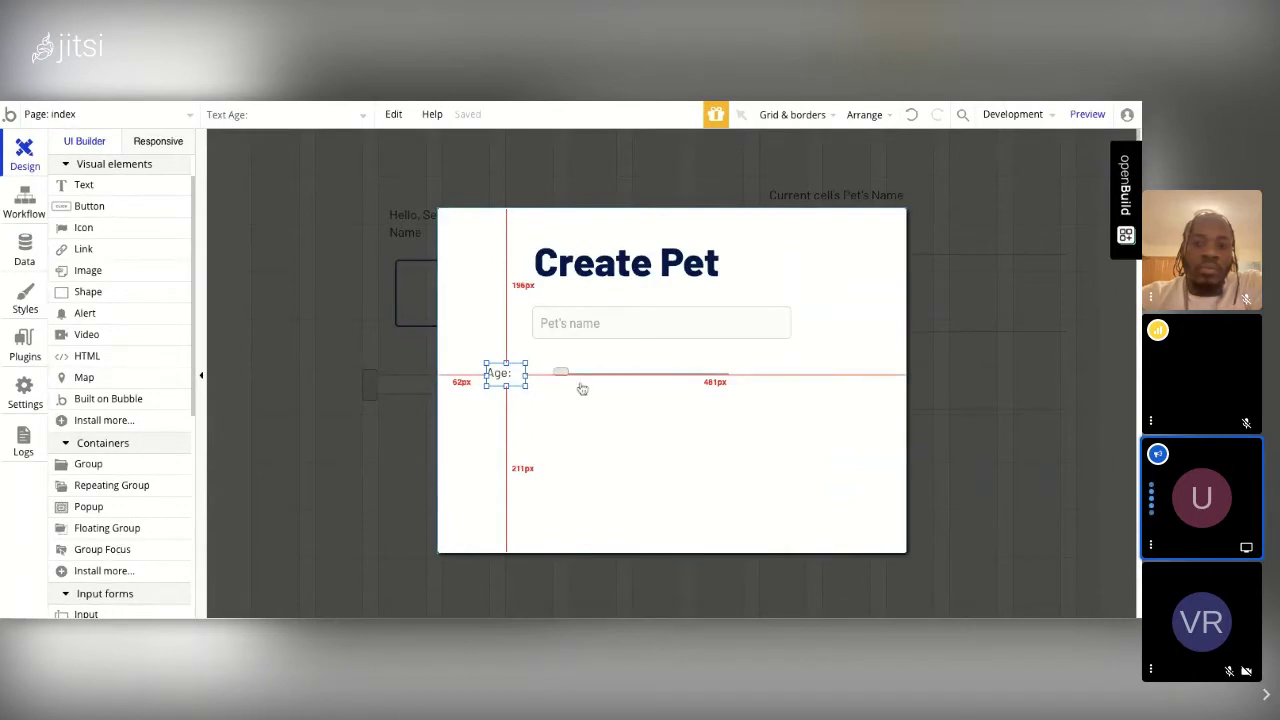
{"action": "left_click_drag", "start_coordinate": [582, 388], "coordinate": [693, 380]}
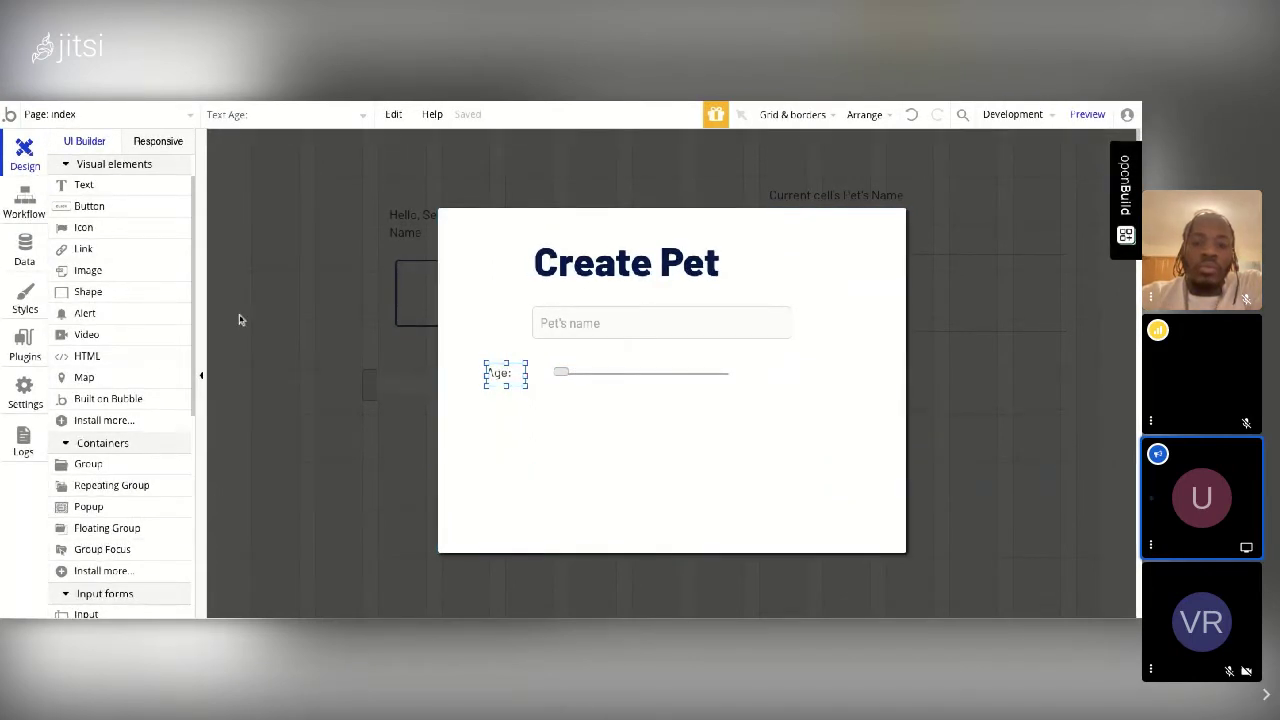
{"action": "left_click", "coordinate": [85, 185]}
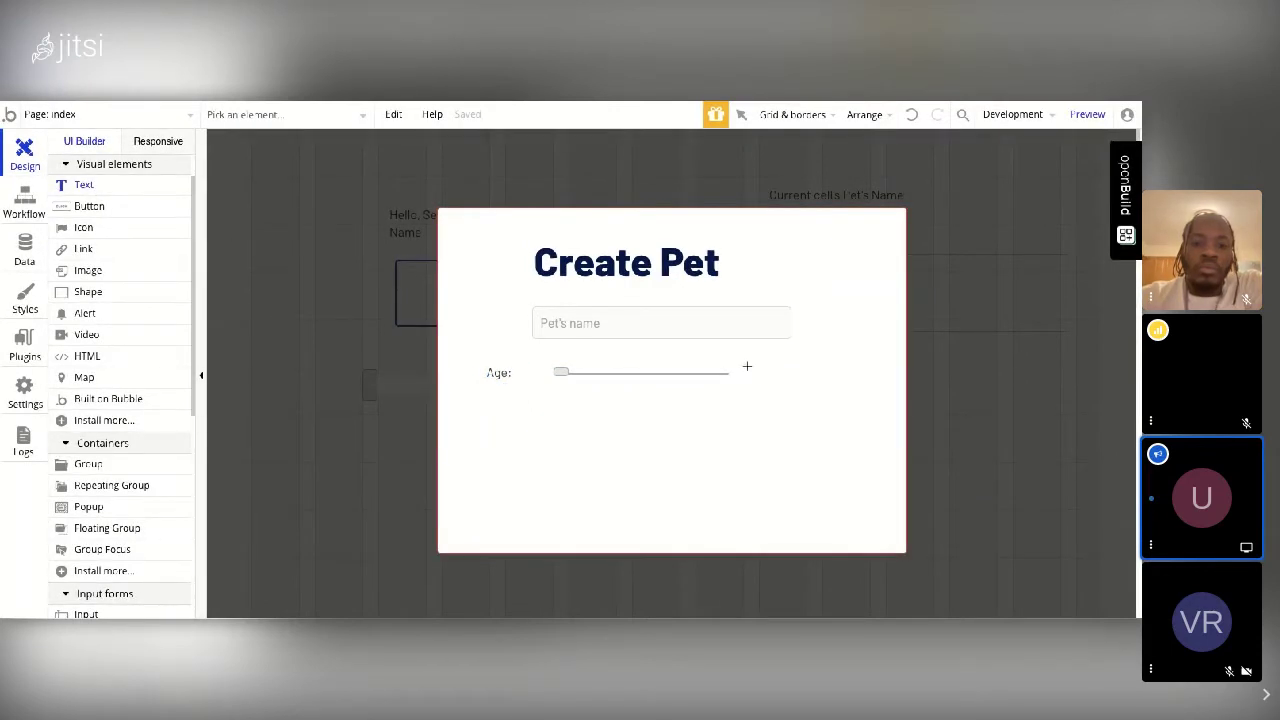
Step: Draw a text right of the slider showing SliderInput B's value, then select Popup A
{"action": "mouse_move", "coordinate": [746, 363]}
{"action": "left_mouse_down"}
{"action": "mouse_move", "coordinate": [784, 385]}
{"action": "mouse_move", "coordinate": [745, 364]}
{"action": "left_mouse_up"}
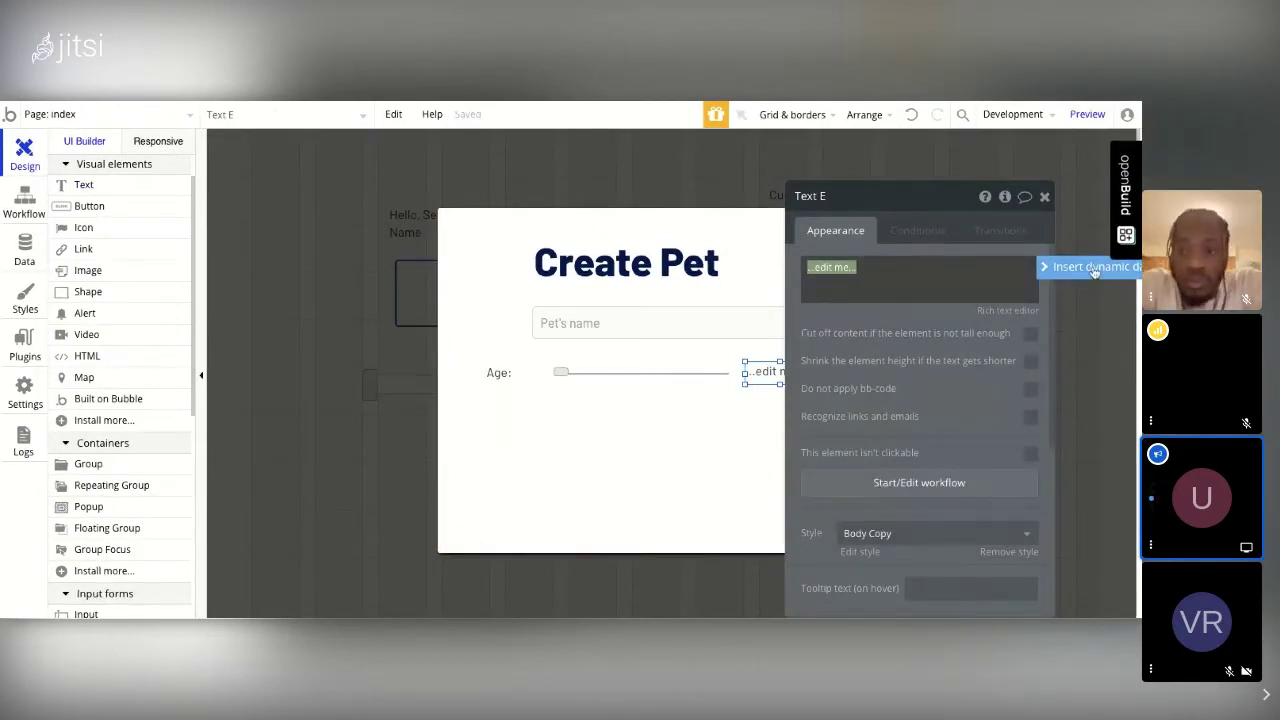
{"action": "left_click", "coordinate": [1086, 267]}
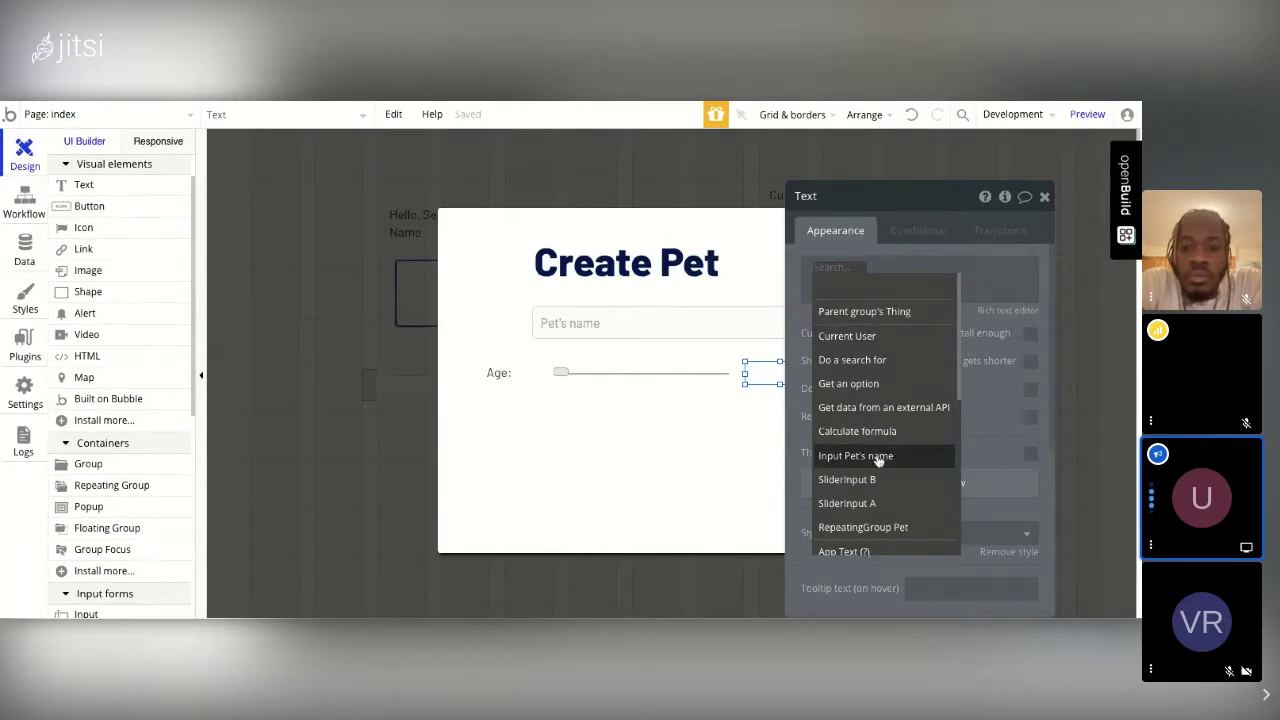
{"action": "mouse_move", "coordinate": [872, 481]}
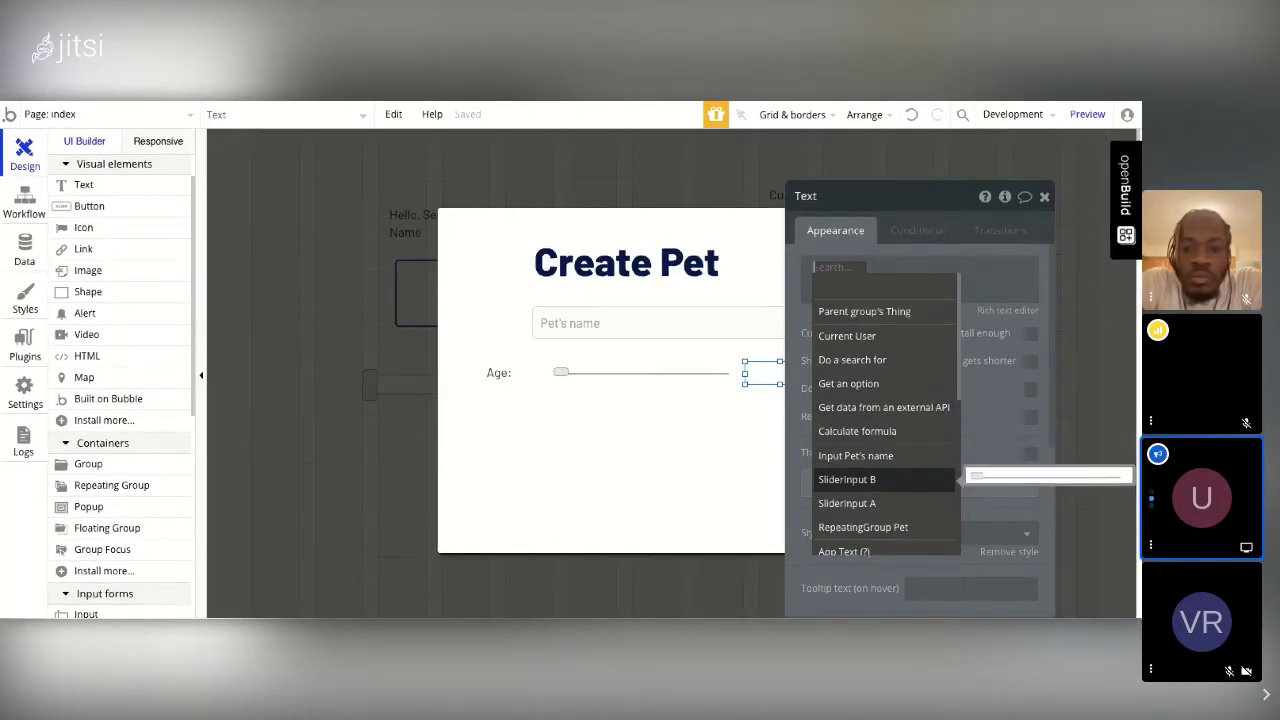
{"action": "left_click", "coordinate": [847, 479]}
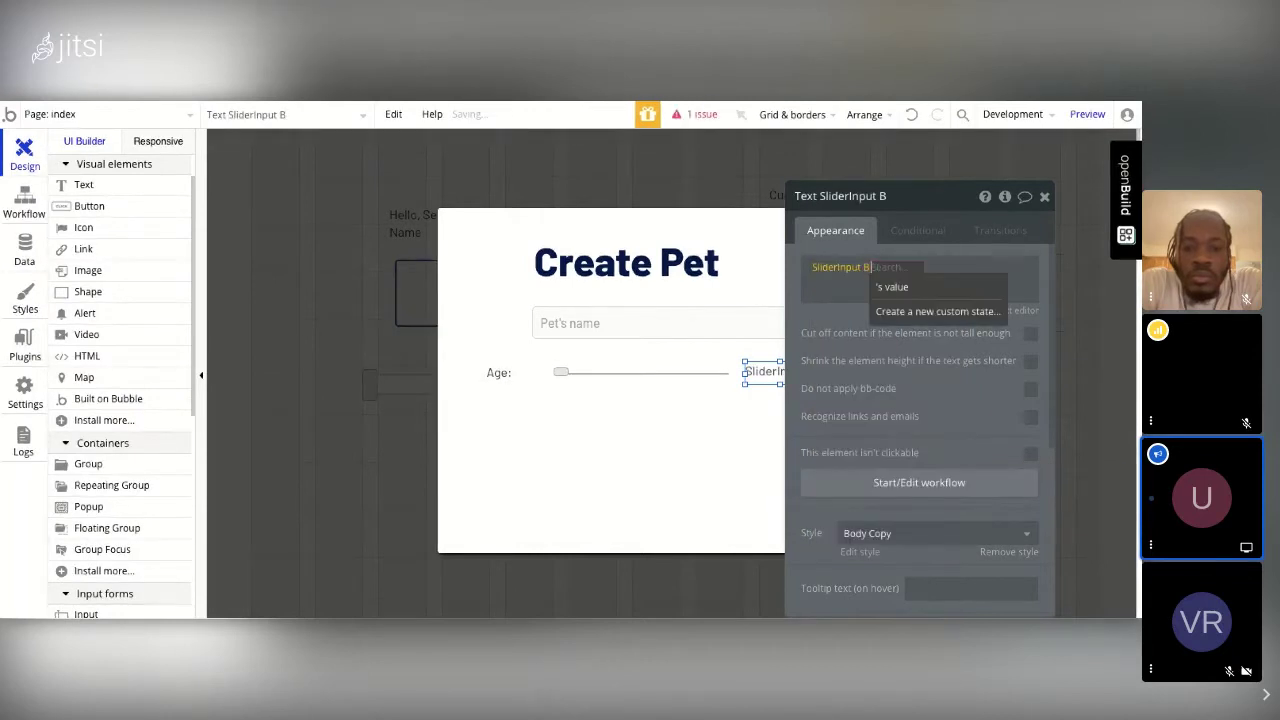
{"action": "left_click", "coordinate": [919, 289]}
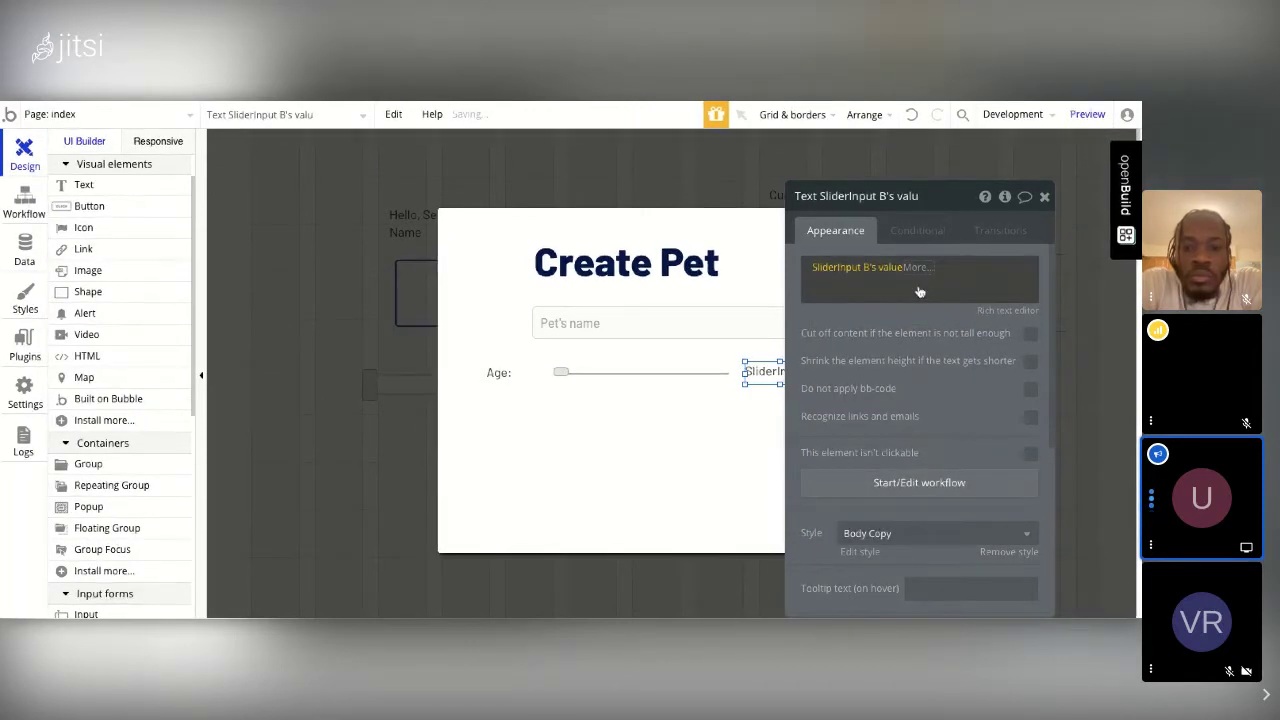
{"action": "left_click_drag", "start_coordinate": [611, 393], "coordinate": [665, 370]}
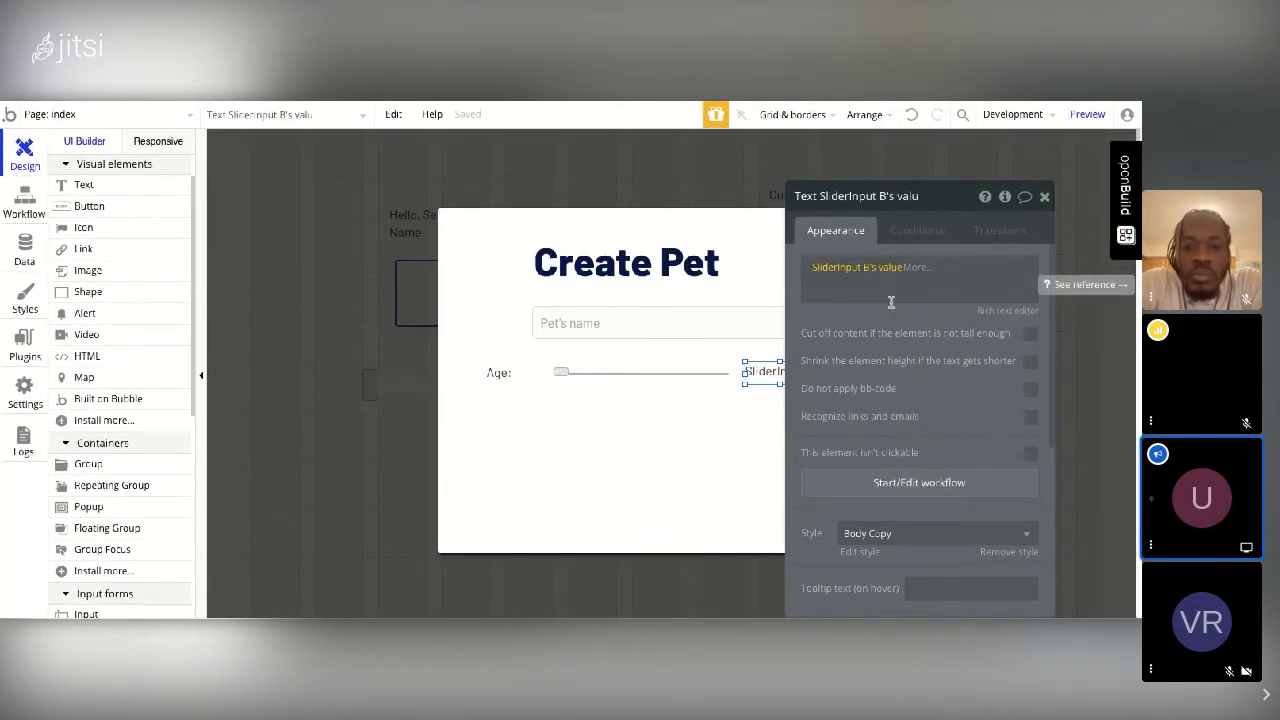
{"action": "left_click_drag", "start_coordinate": [765, 371], "coordinate": [775, 371]}
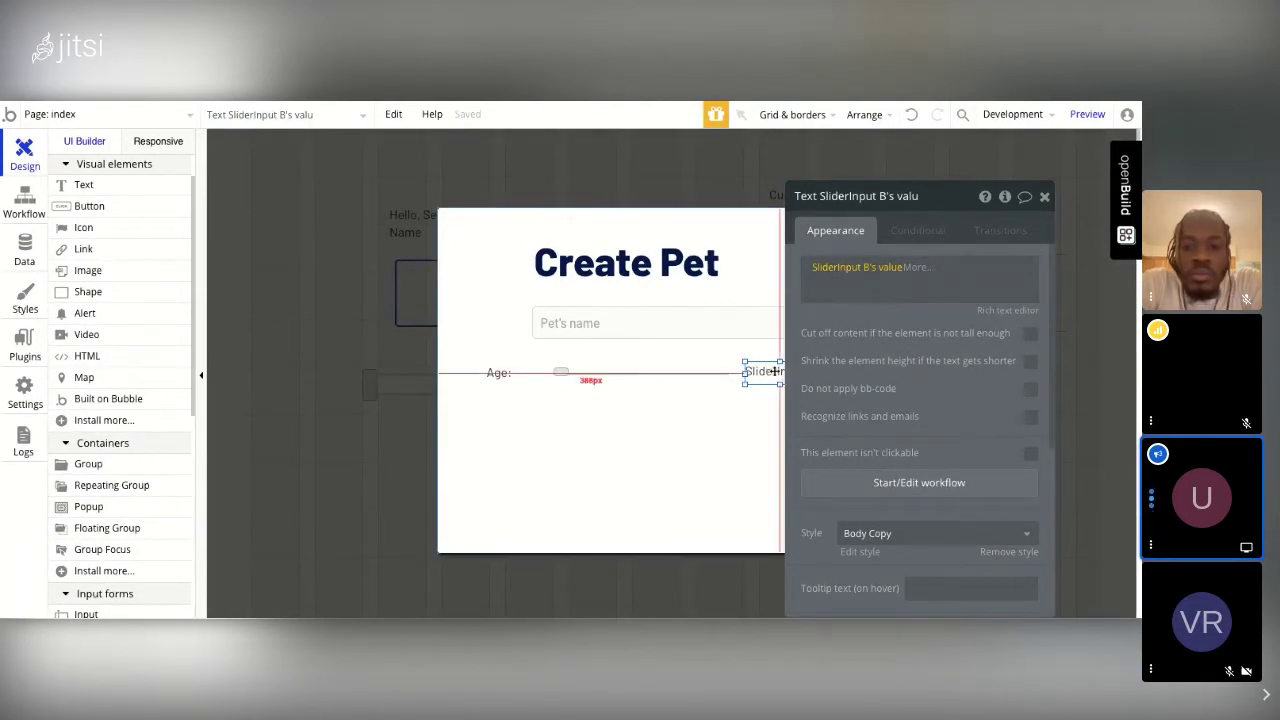
{"action": "left_click", "coordinate": [1044, 196]}
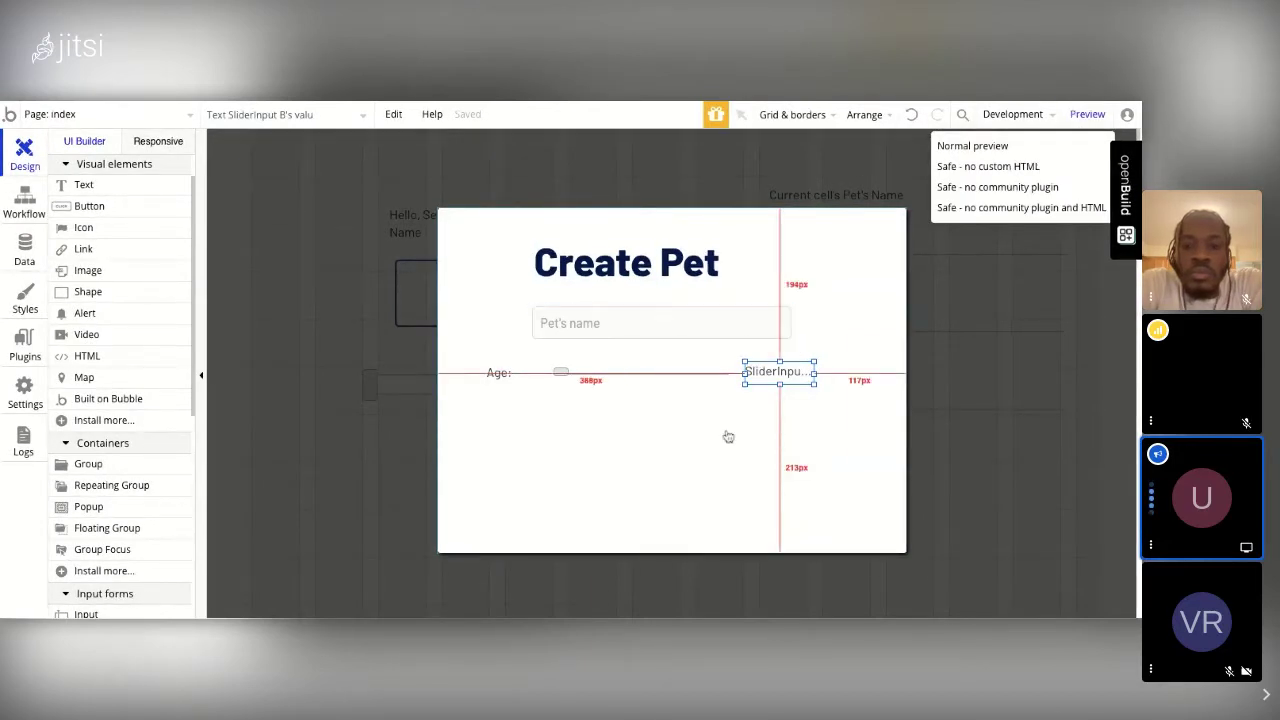
{"action": "left_click", "coordinate": [695, 440]}
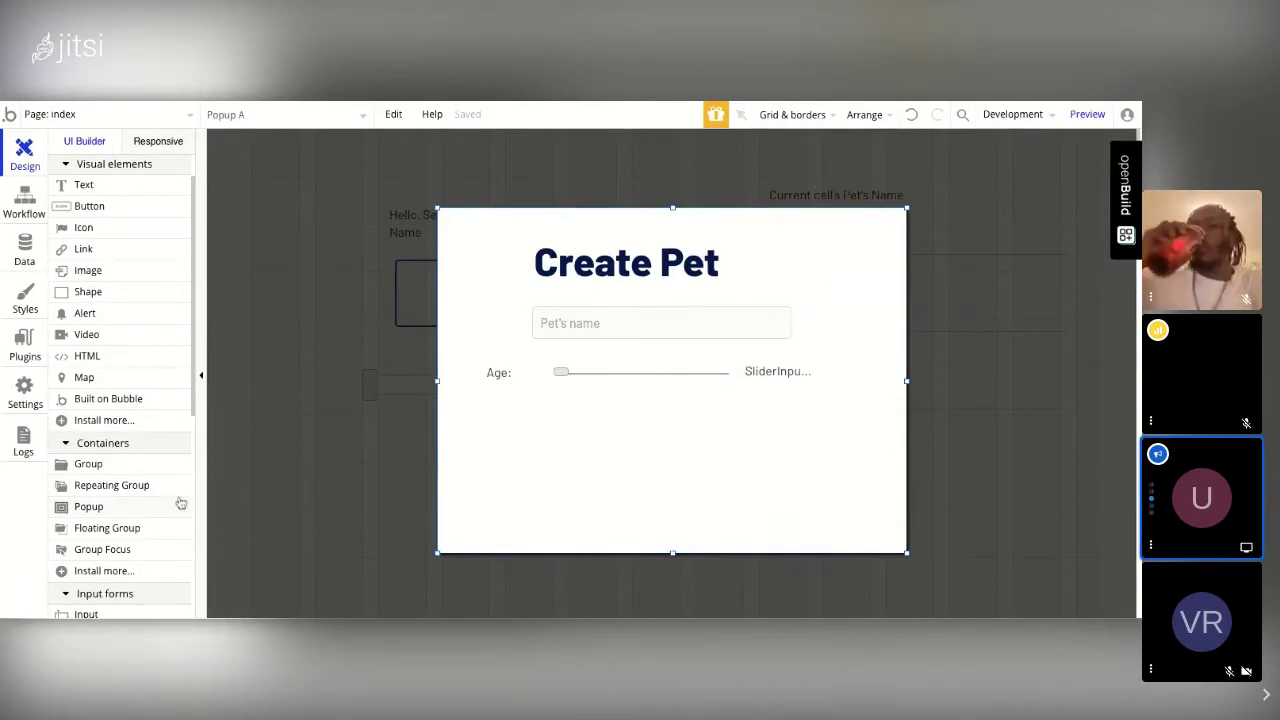
Step: Place radio buttons under the Age slider with the choices Dog, Cat and Other
{"action": "scroll", "coordinate": [154, 506], "scroll_direction": "down", "scroll_amount": 3}
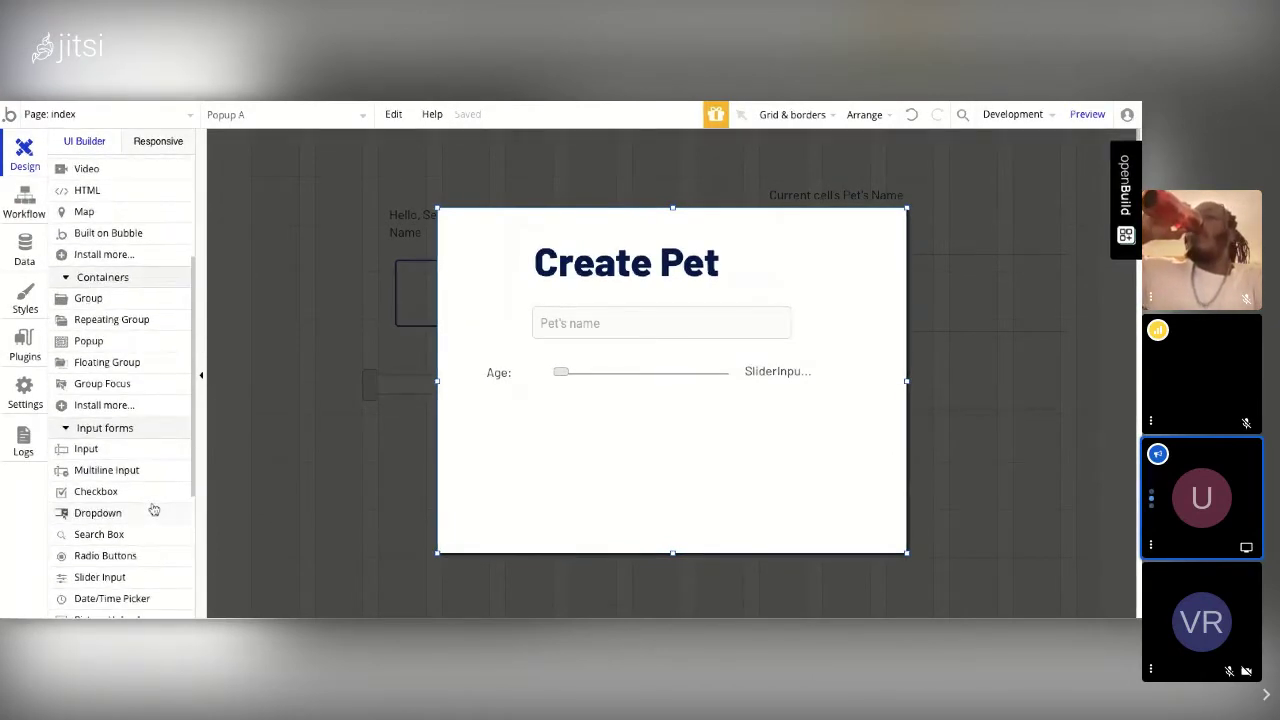
{"action": "scroll", "coordinate": [154, 511], "scroll_direction": "down", "scroll_amount": 1}
{"action": "left_click", "coordinate": [122, 496]}
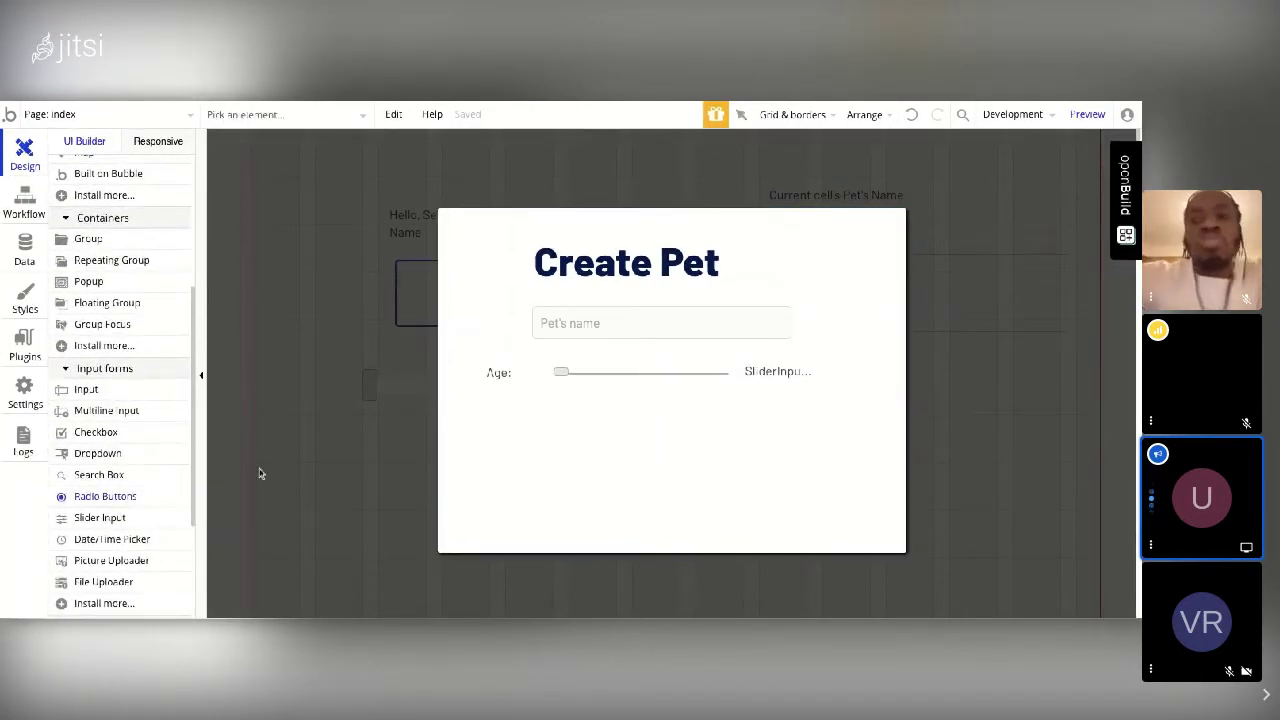
{"action": "left_click", "coordinate": [546, 399]}
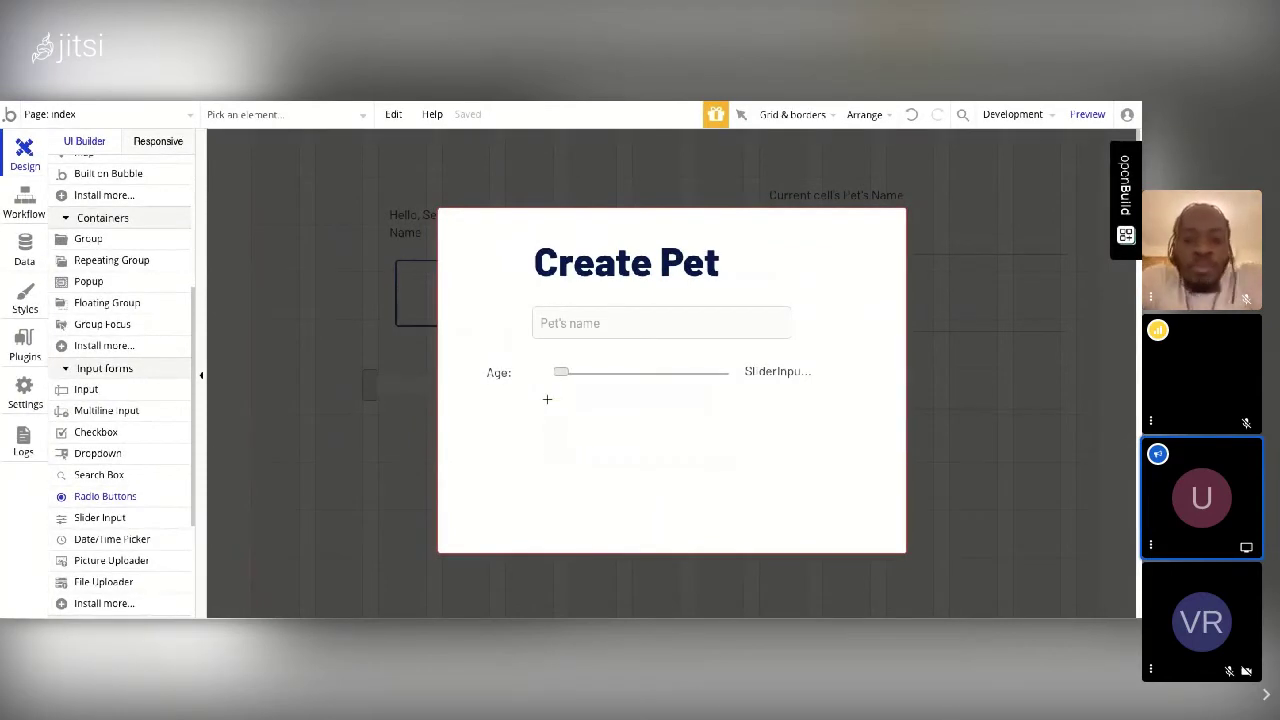
{"action": "left_click", "coordinate": [546, 399]}
{"action": "triple_click", "coordinate": [855, 319]}
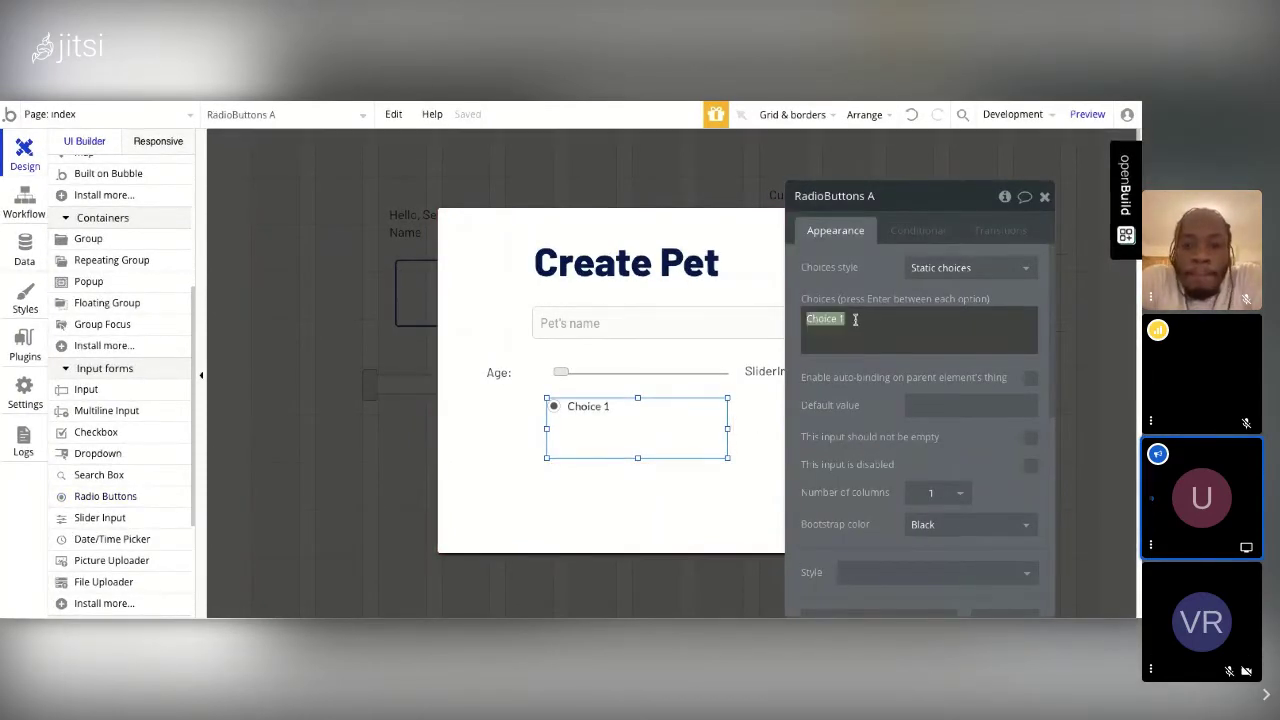
{"action": "type", "text": "Dog"}
{"action": "key", "text": "Return"}
{"action": "type", "text": "Cat"}
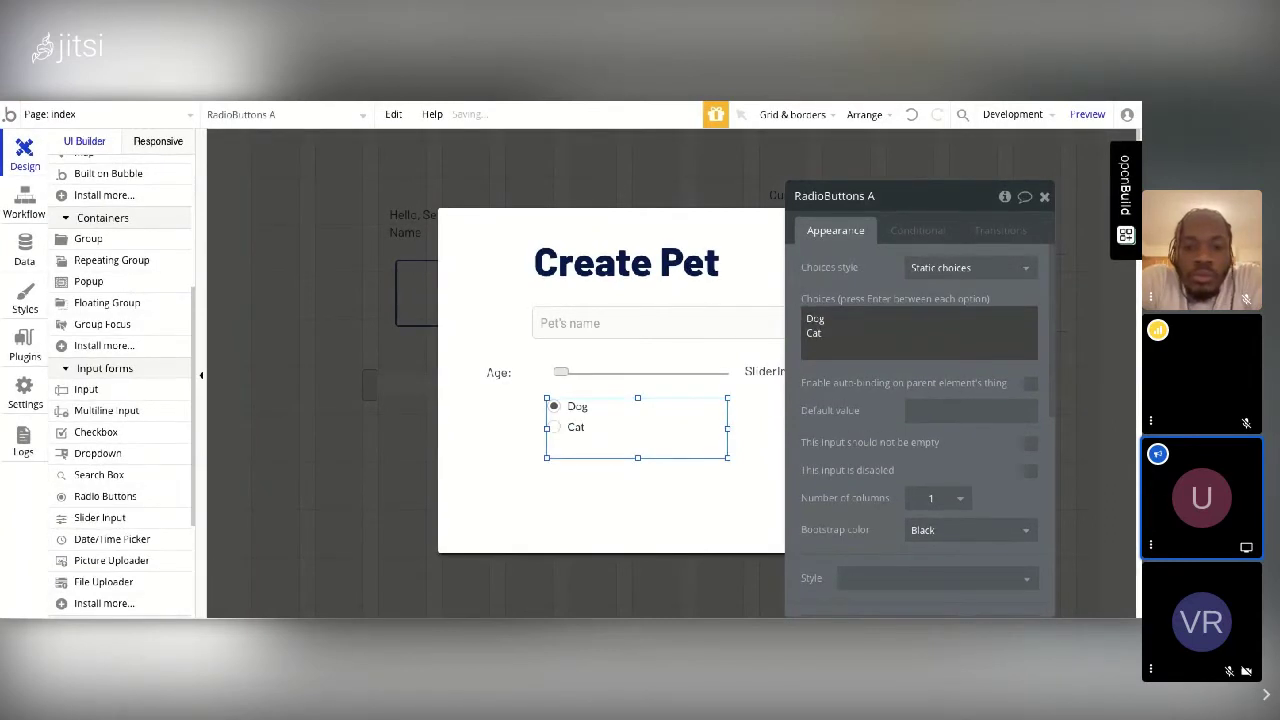
{"action": "key", "text": "Return"}
{"action": "type", "text": "Othe"}
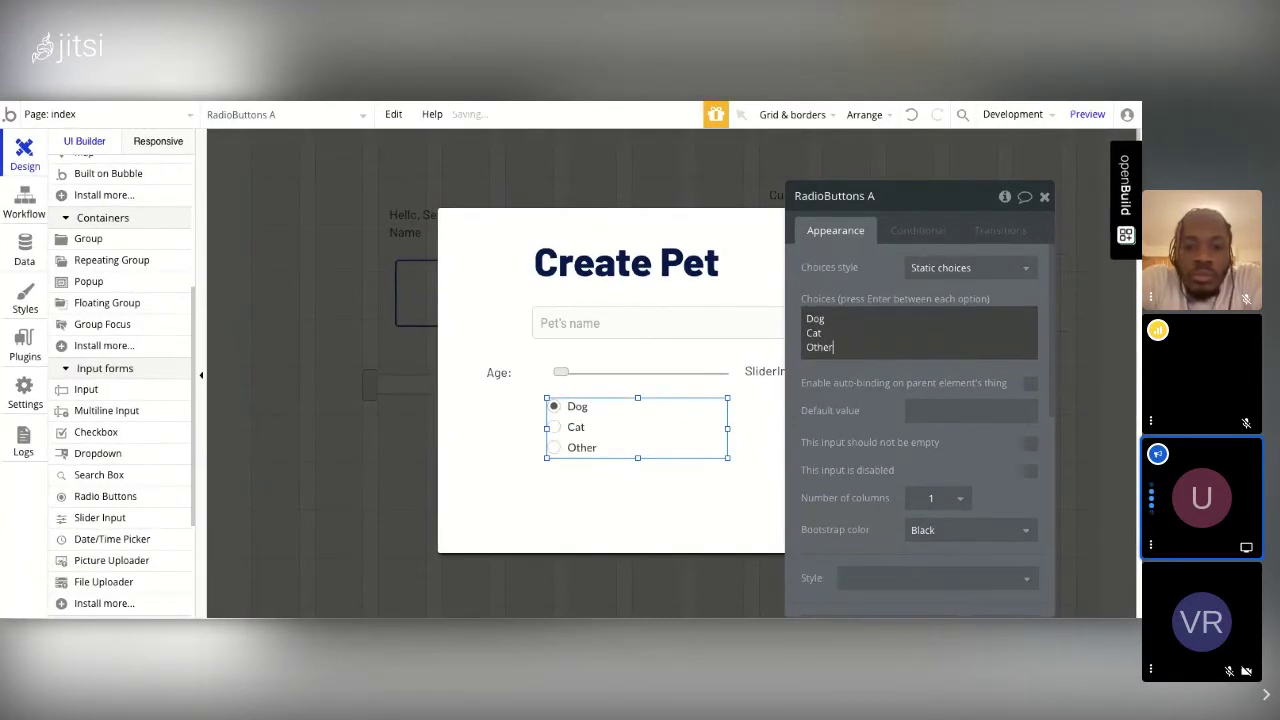
{"action": "type", "text": "r"}
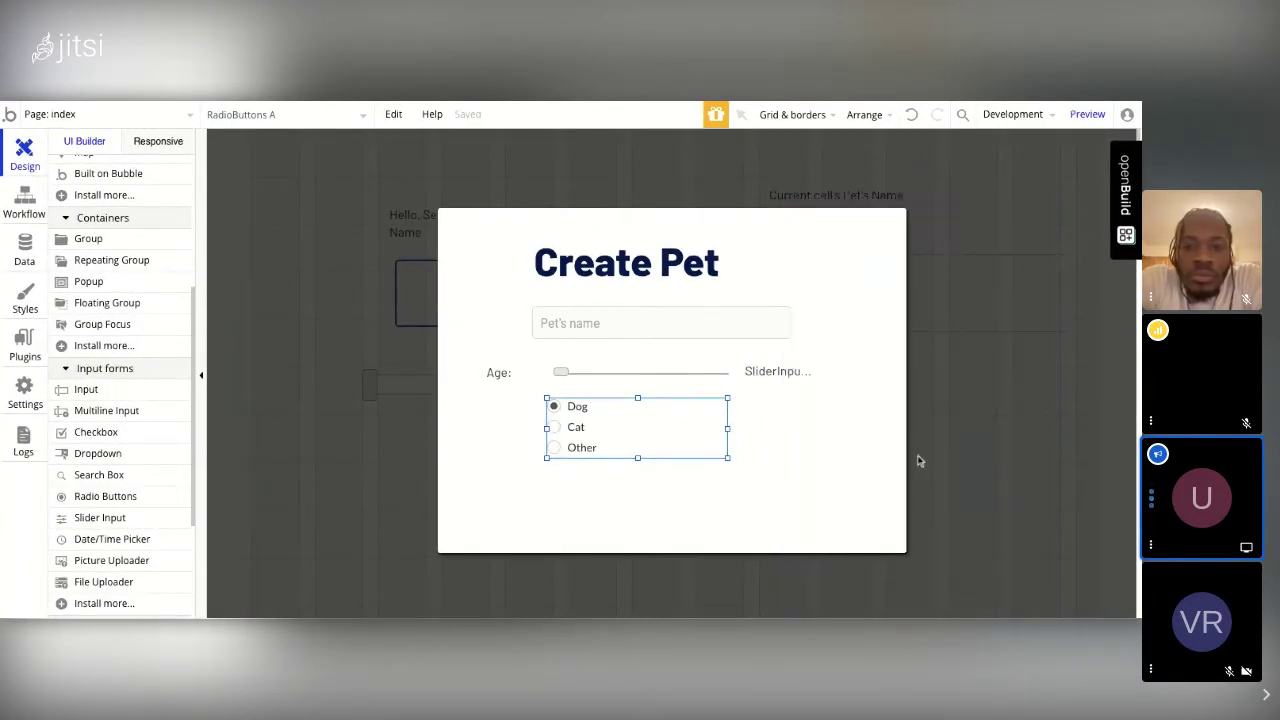
{"action": "left_click", "coordinate": [1044, 196]}
Step: Move the Create Pet popup up slightly on the page
{"action": "left_click", "coordinate": [672, 525]}
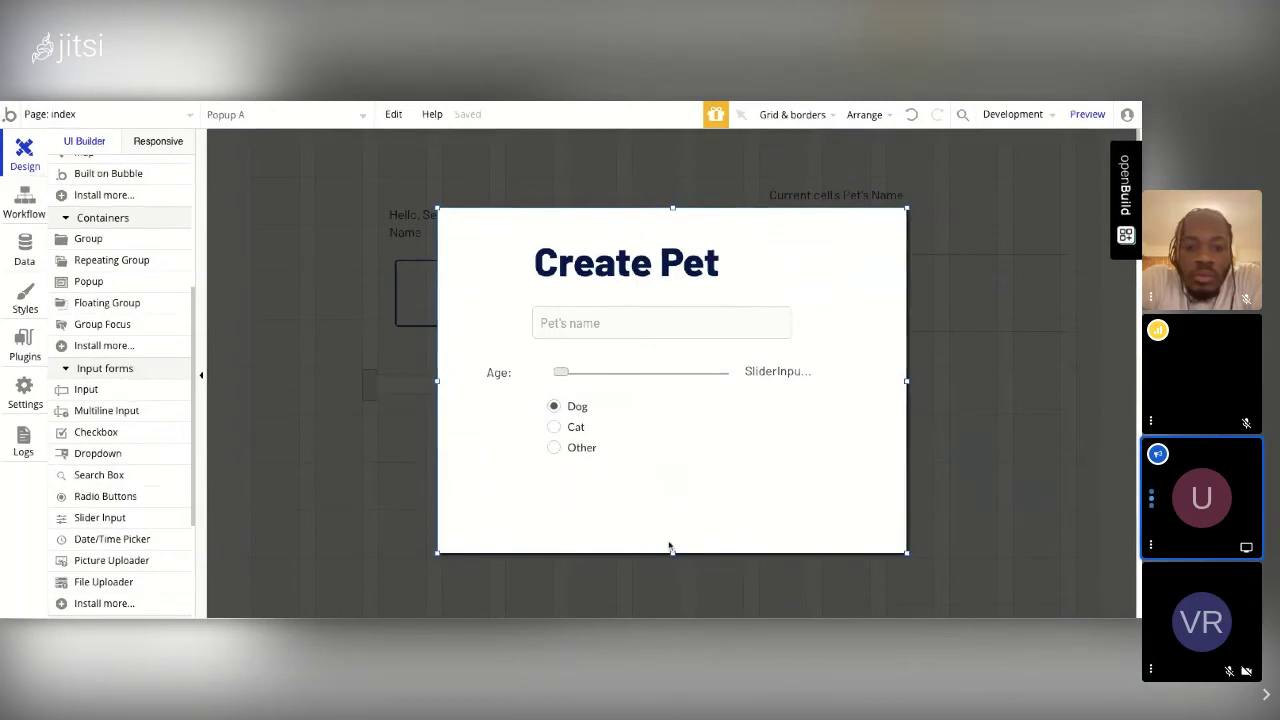
{"action": "left_click_drag", "start_coordinate": [672, 555], "coordinate": [503, 414]}
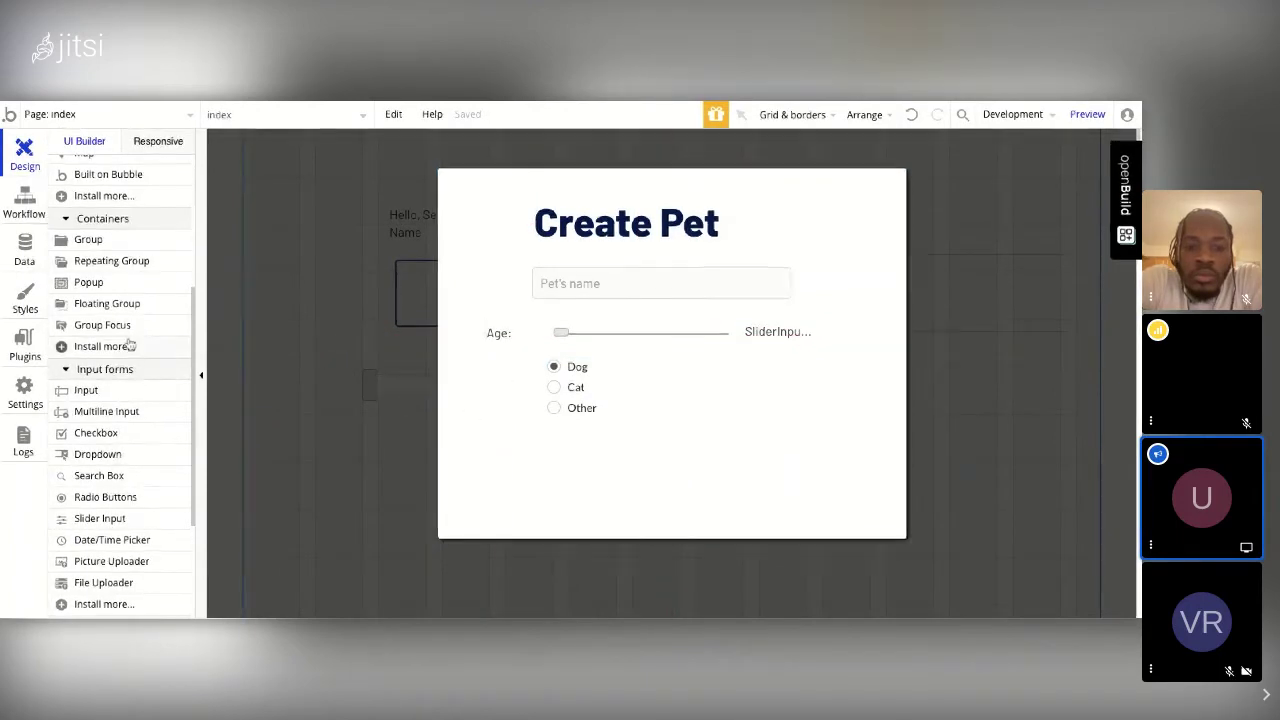
{"action": "scroll", "coordinate": [130, 345], "scroll_direction": "up", "scroll_amount": 1}
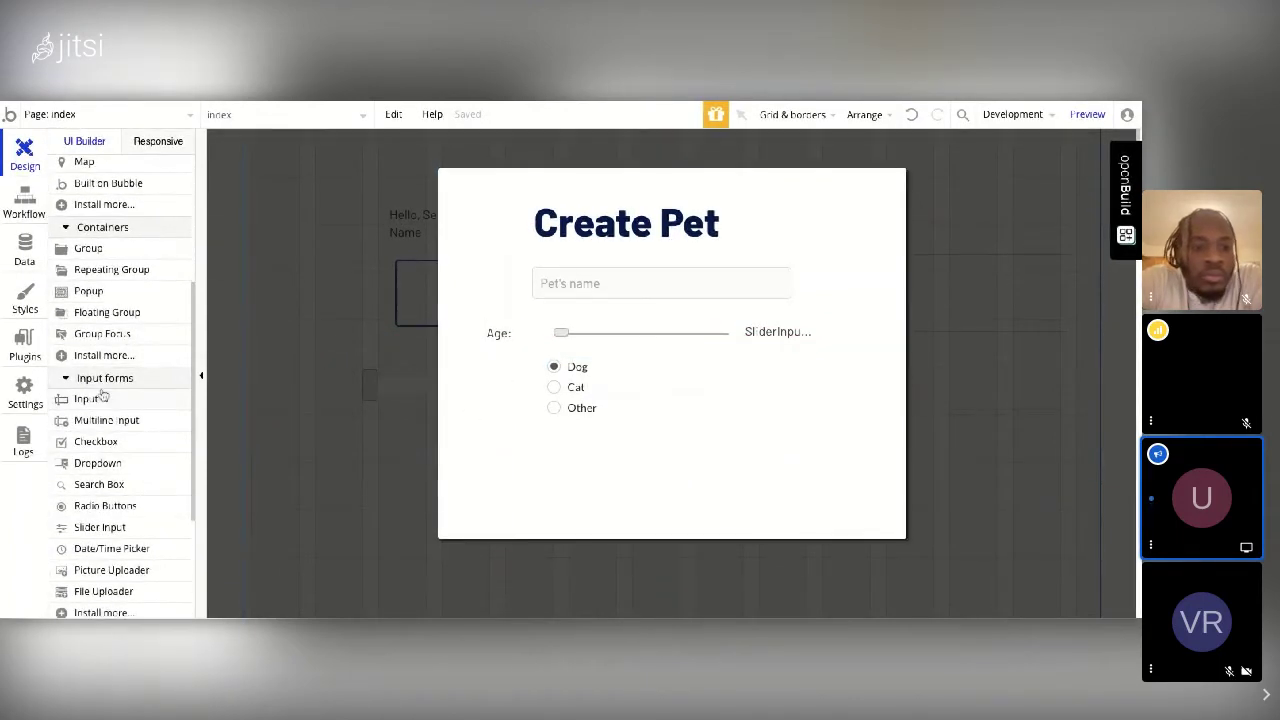
{"action": "scroll", "coordinate": [131, 414], "scroll_direction": "down", "scroll_amount": 2}
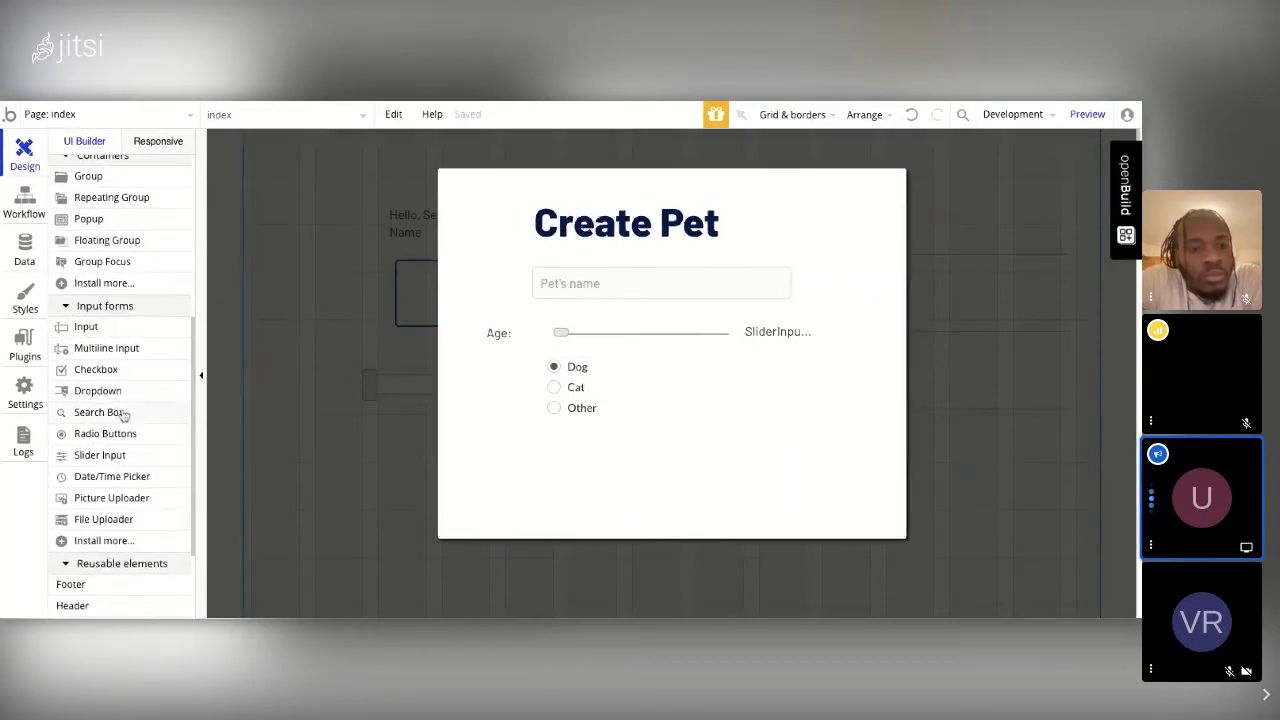
{"action": "left_click", "coordinate": [123, 414]}
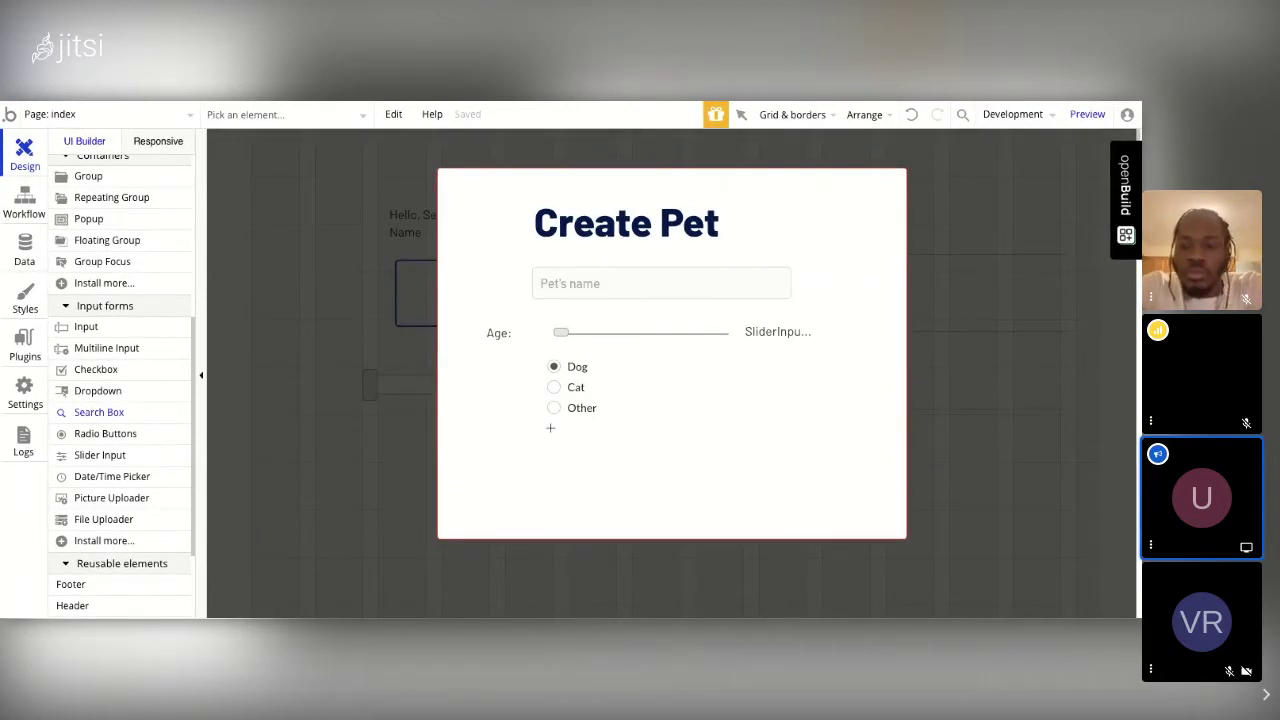
Step: Place a search box below the radio buttons with placeholder 'Owner' that searches Users
{"action": "left_click", "coordinate": [550, 428]}
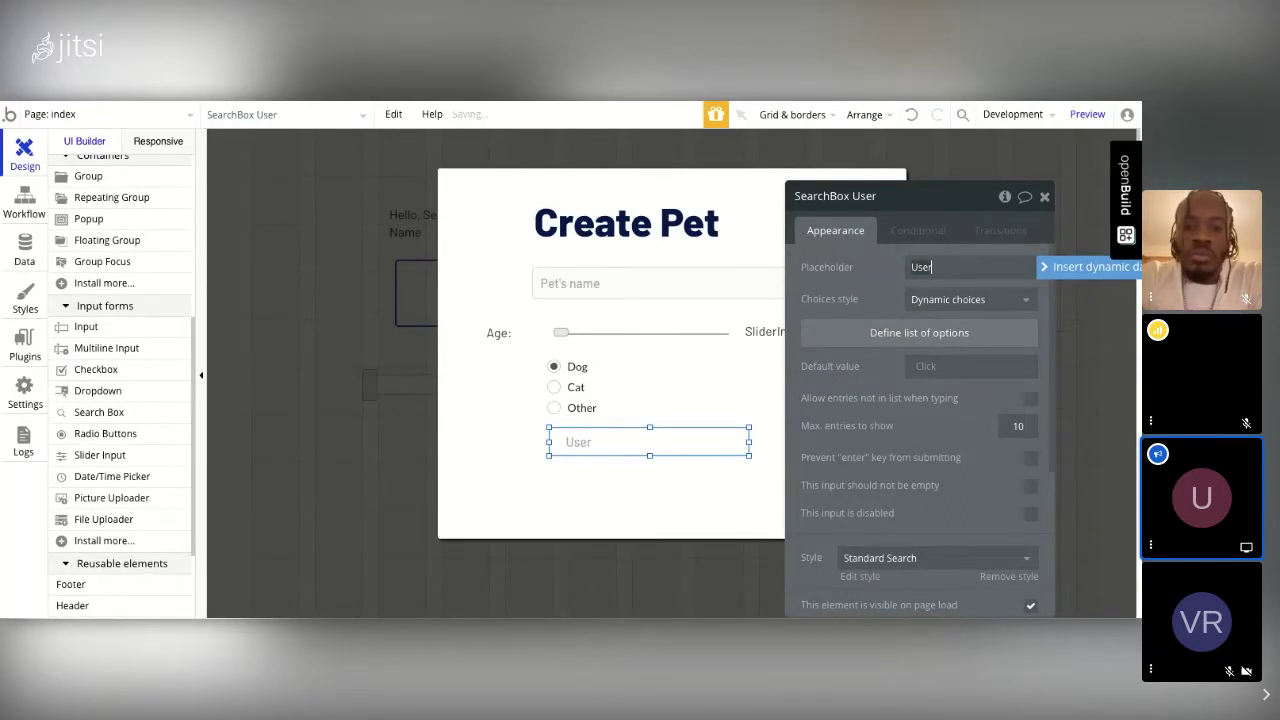
{"action": "key", "text": "BackSpace"}
{"action": "key", "text": "BackSpace"}
{"action": "key", "text": "BackSpace"}
{"action": "key", "text": "BackSpace"}
{"action": "type", "text": "Own"}
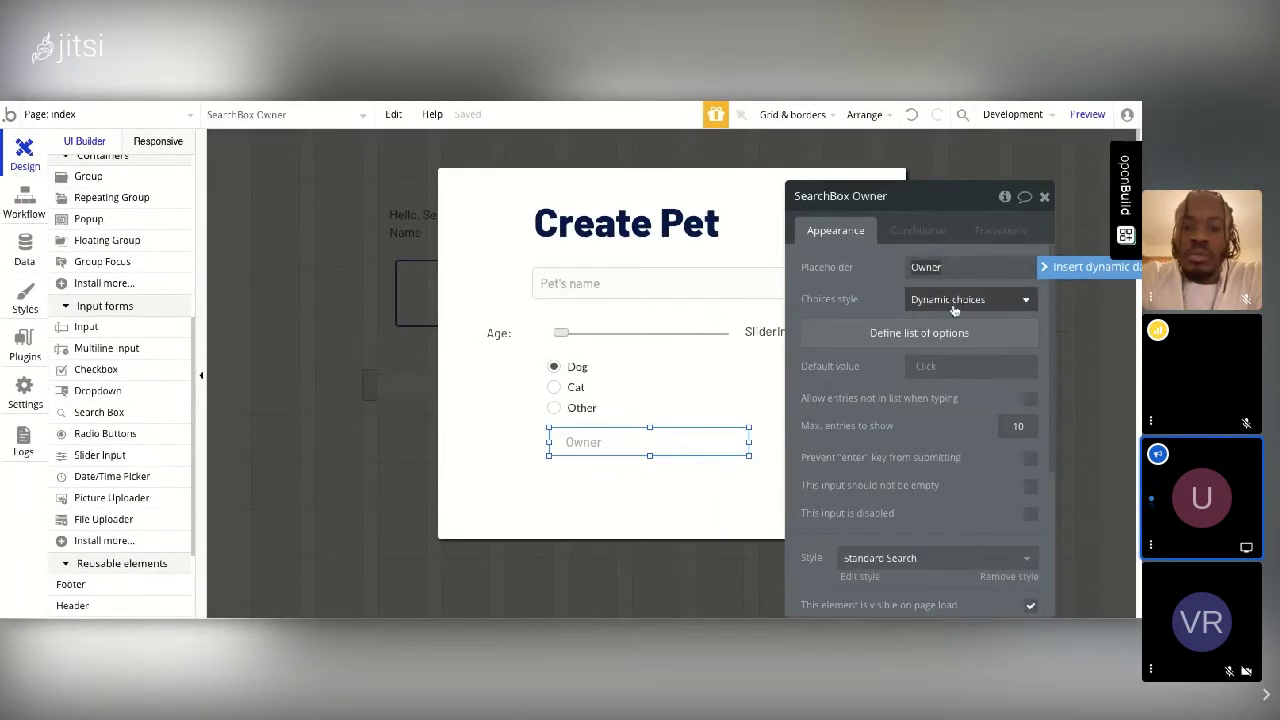
{"action": "left_click", "coordinate": [937, 340]}
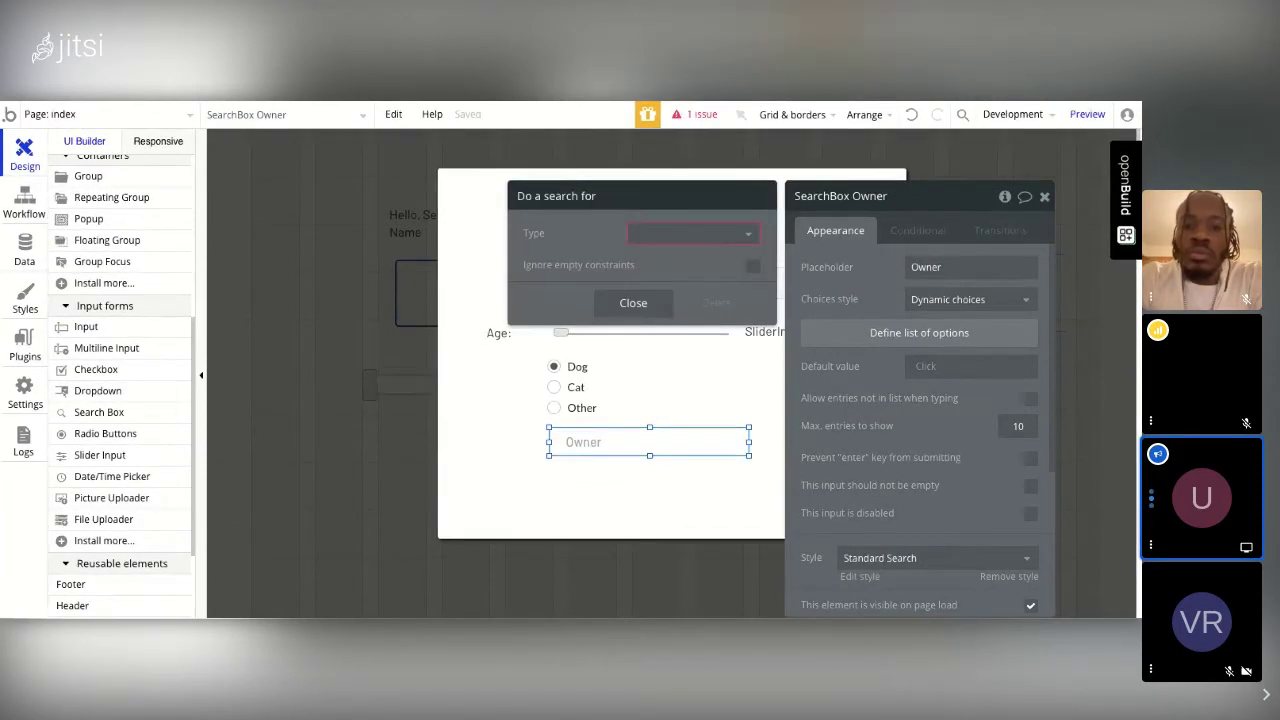
{"action": "left_click", "coordinate": [745, 236]}
{"action": "left_click", "coordinate": [644, 258]}
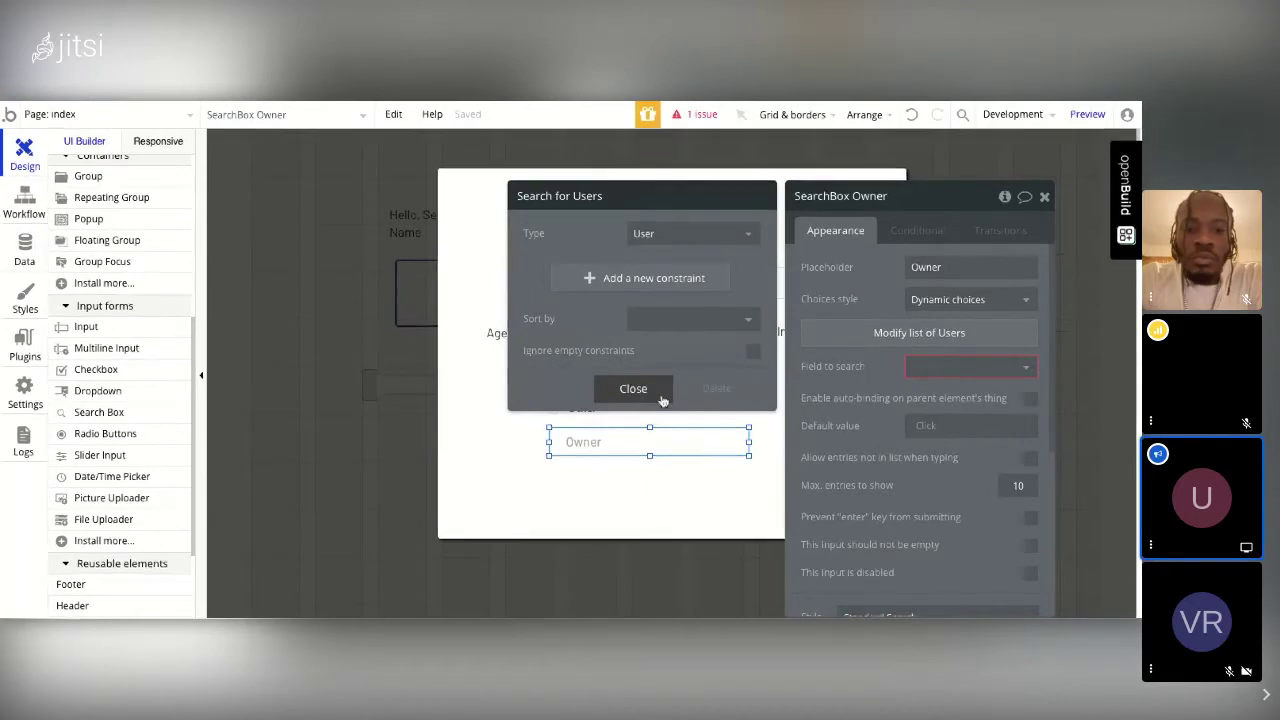
{"action": "left_click", "coordinate": [661, 398]}
Step: Set the Owner search box's field to search to Name
{"action": "left_click", "coordinate": [985, 372]}
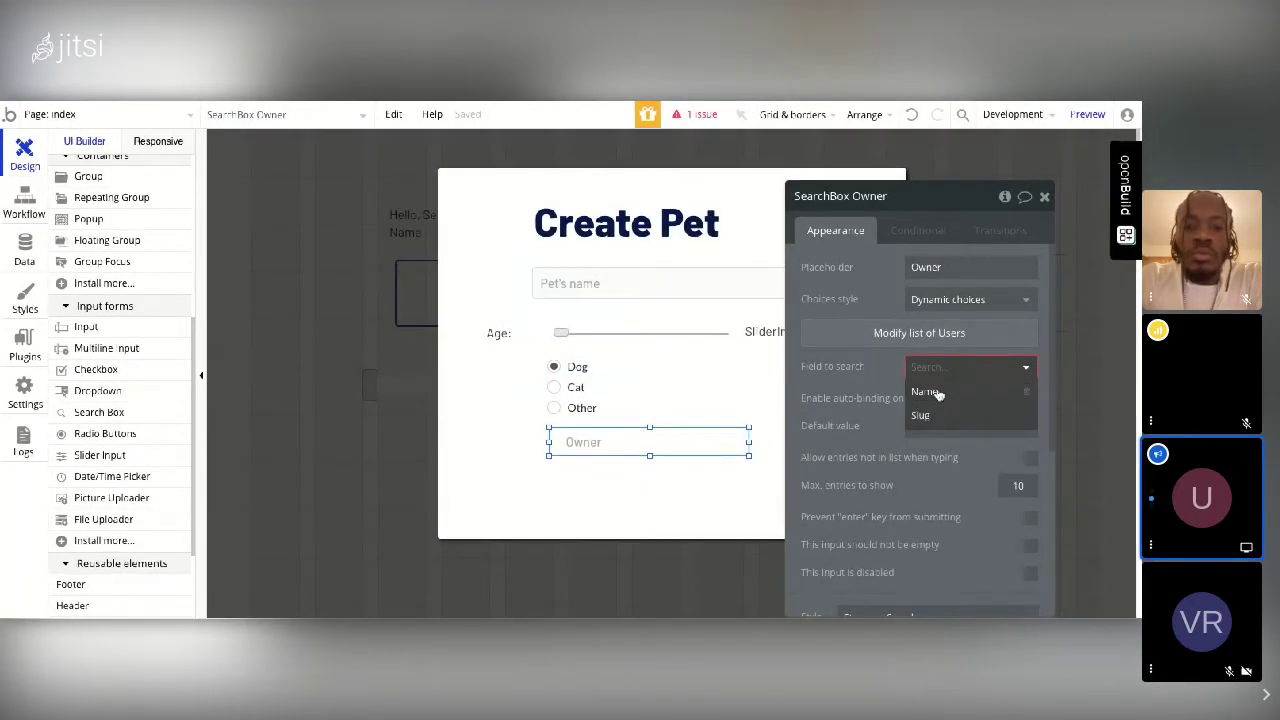
{"action": "left_click", "coordinate": [935, 393]}
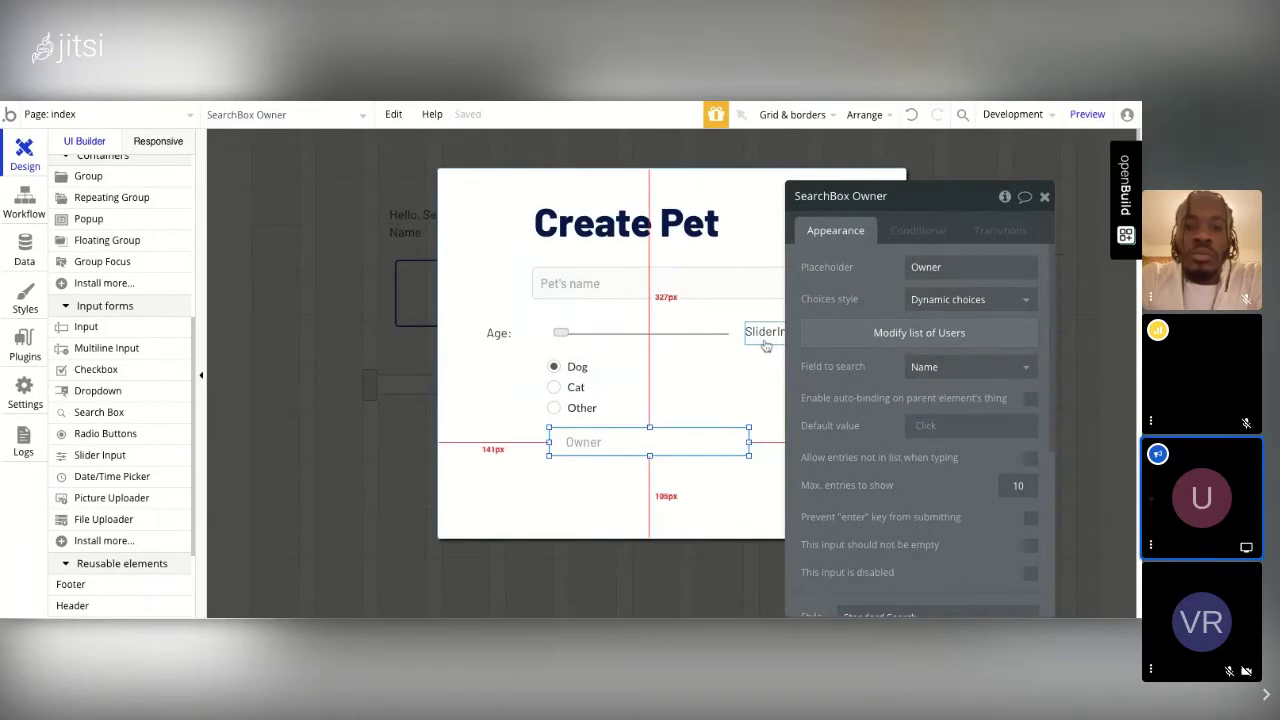
{"action": "left_click", "coordinate": [1044, 196]}
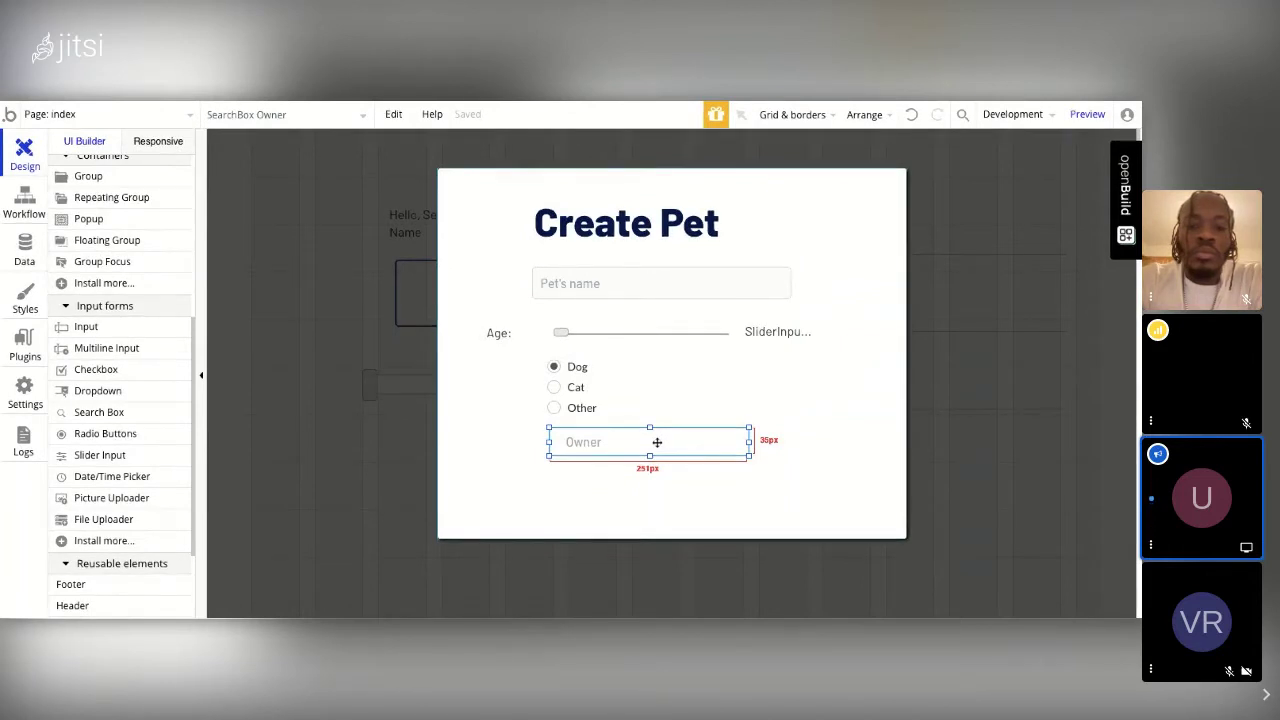
{"action": "left_click_drag", "start_coordinate": [657, 442], "coordinate": [172, 449]}
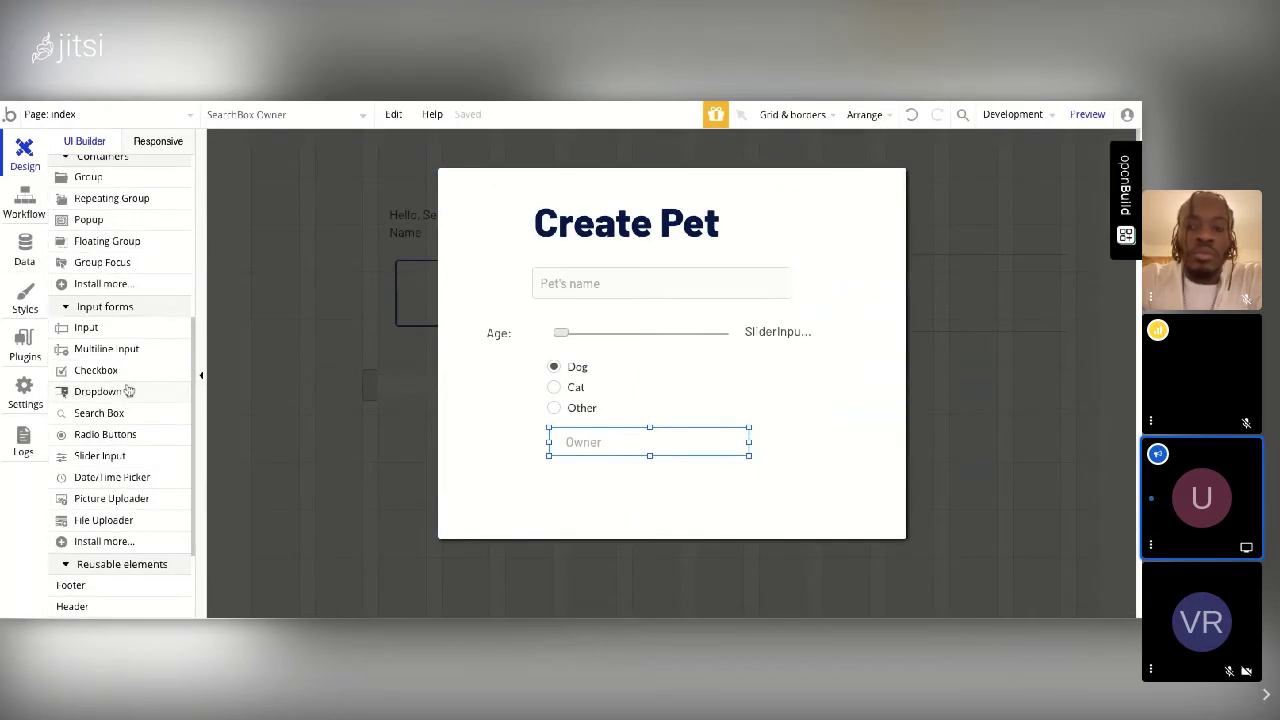
{"action": "scroll", "coordinate": [130, 400], "scroll_direction": "up", "scroll_amount": 3}
{"action": "scroll", "coordinate": [130, 396], "scroll_direction": "up", "scroll_amount": 3}
Step: Draw a new button on the Create Pet popup below the Owner search box and label it Submit
{"action": "left_click", "coordinate": [89, 250]}
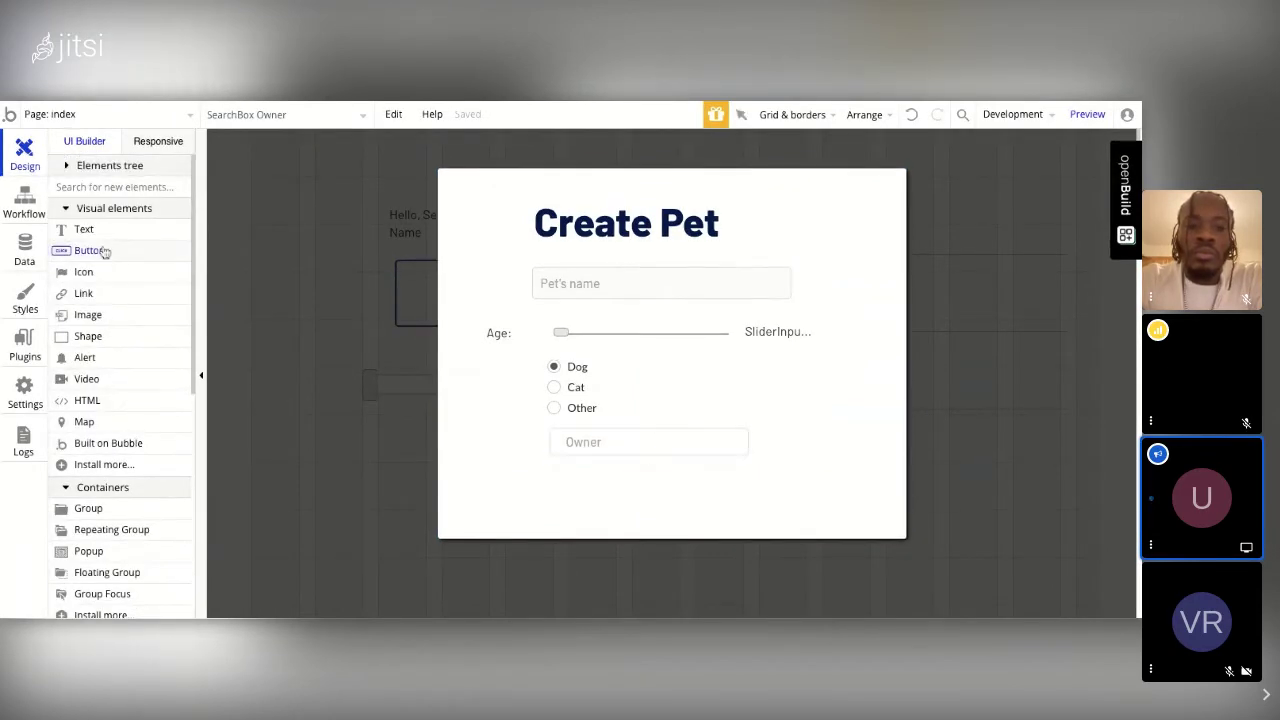
{"action": "left_click_drag", "start_coordinate": [552, 472], "coordinate": [725, 510]}
{"action": "left_click", "coordinate": [880, 267]}
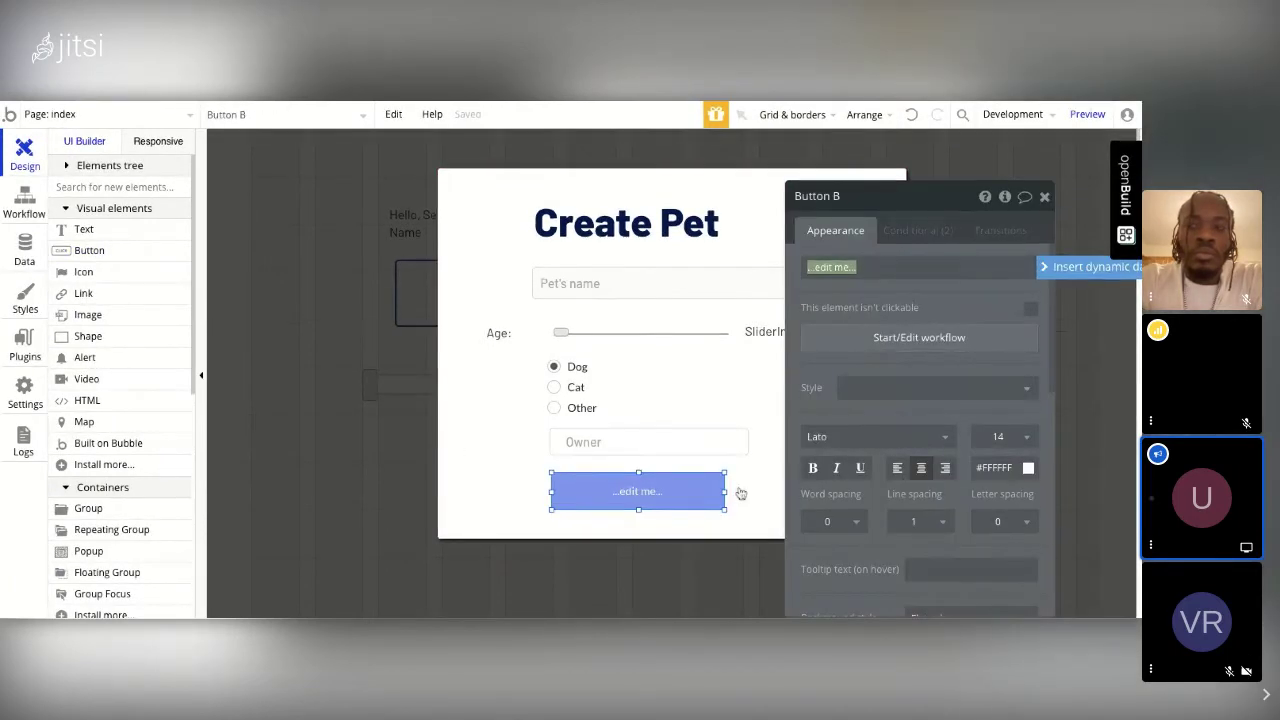
{"action": "type", "text": "Submit"}
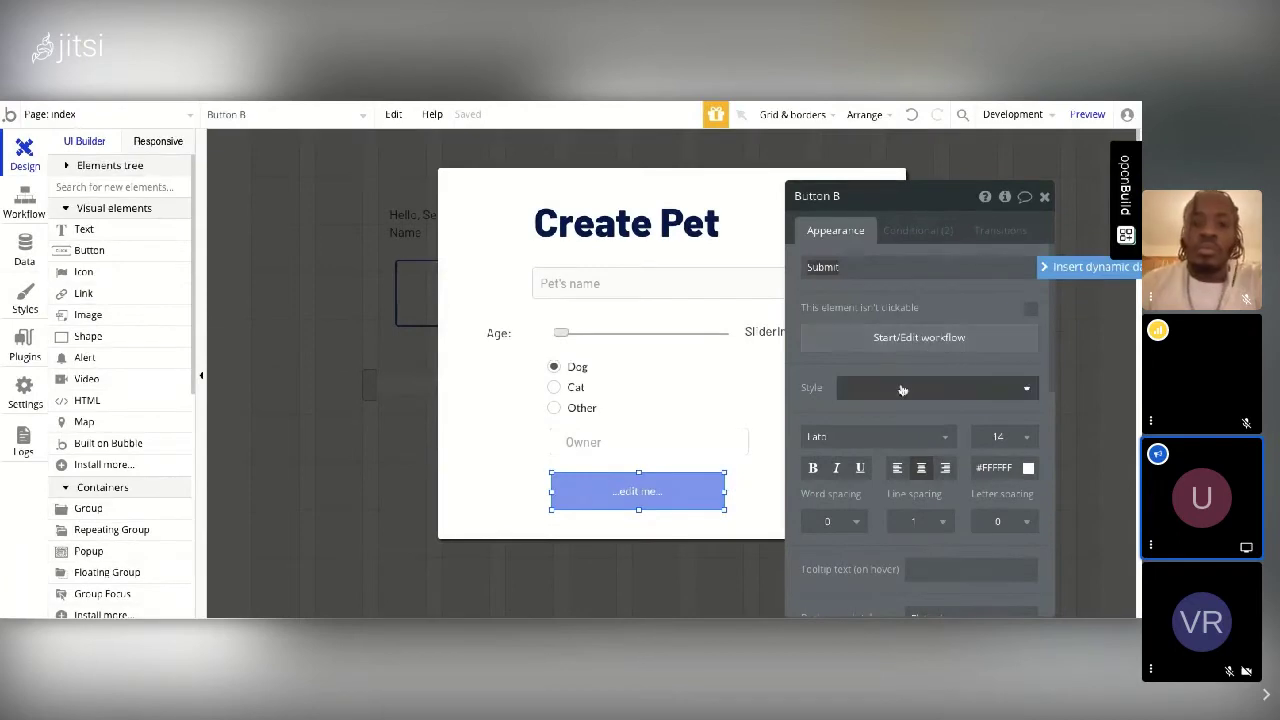
Step: Give the Submit button the Outline Button style and close the property panel
{"action": "left_click", "coordinate": [960, 390]}
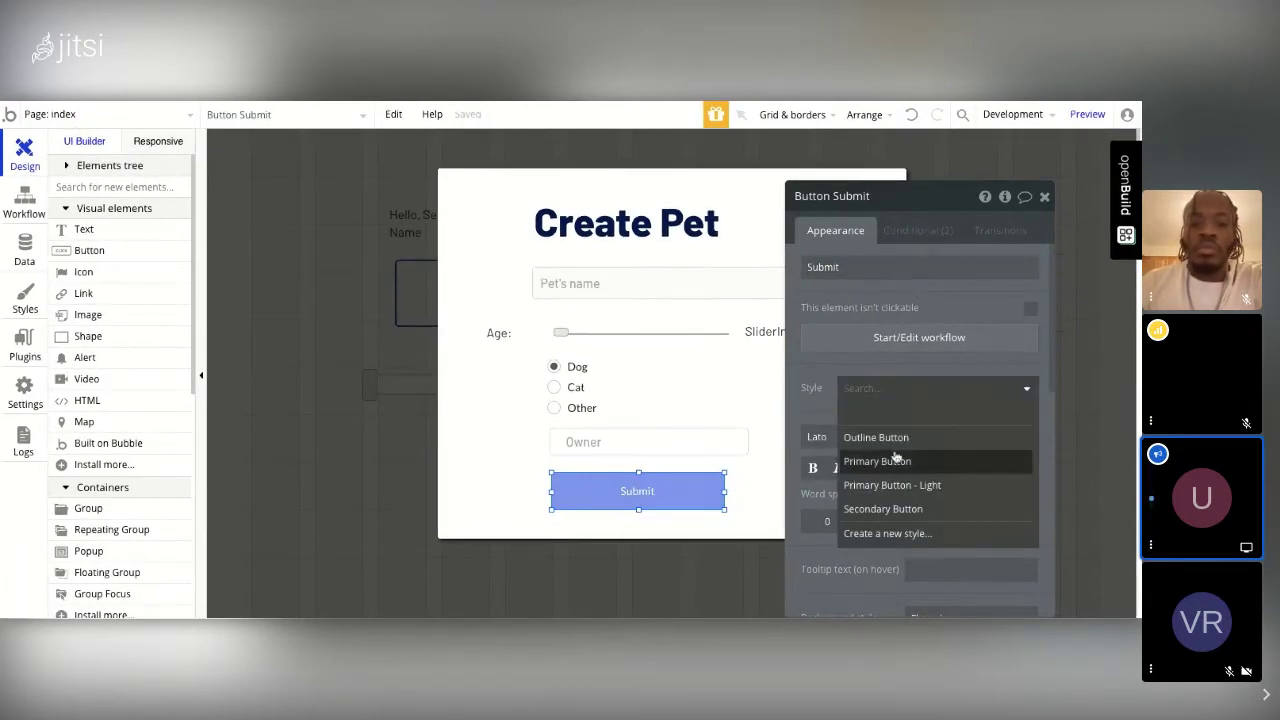
{"action": "left_click", "coordinate": [898, 440]}
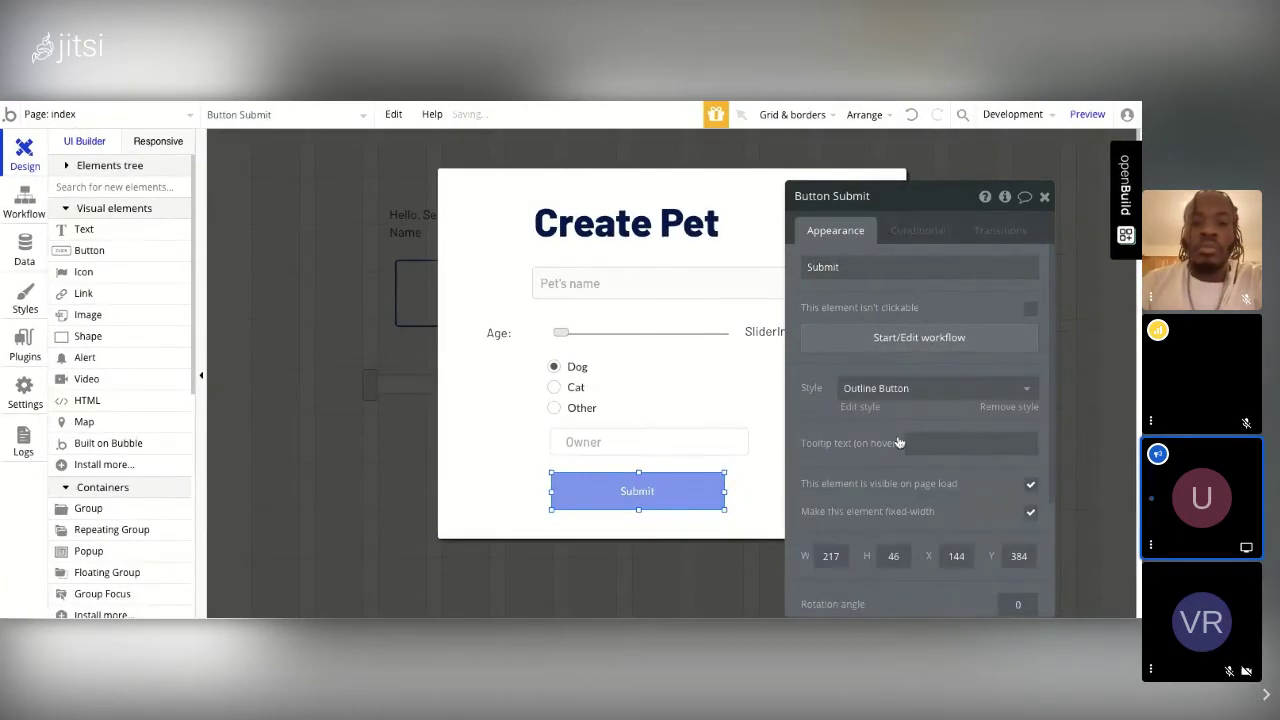
{"action": "left_click", "coordinate": [760, 494]}
{"action": "left_click", "coordinate": [1044, 199]}
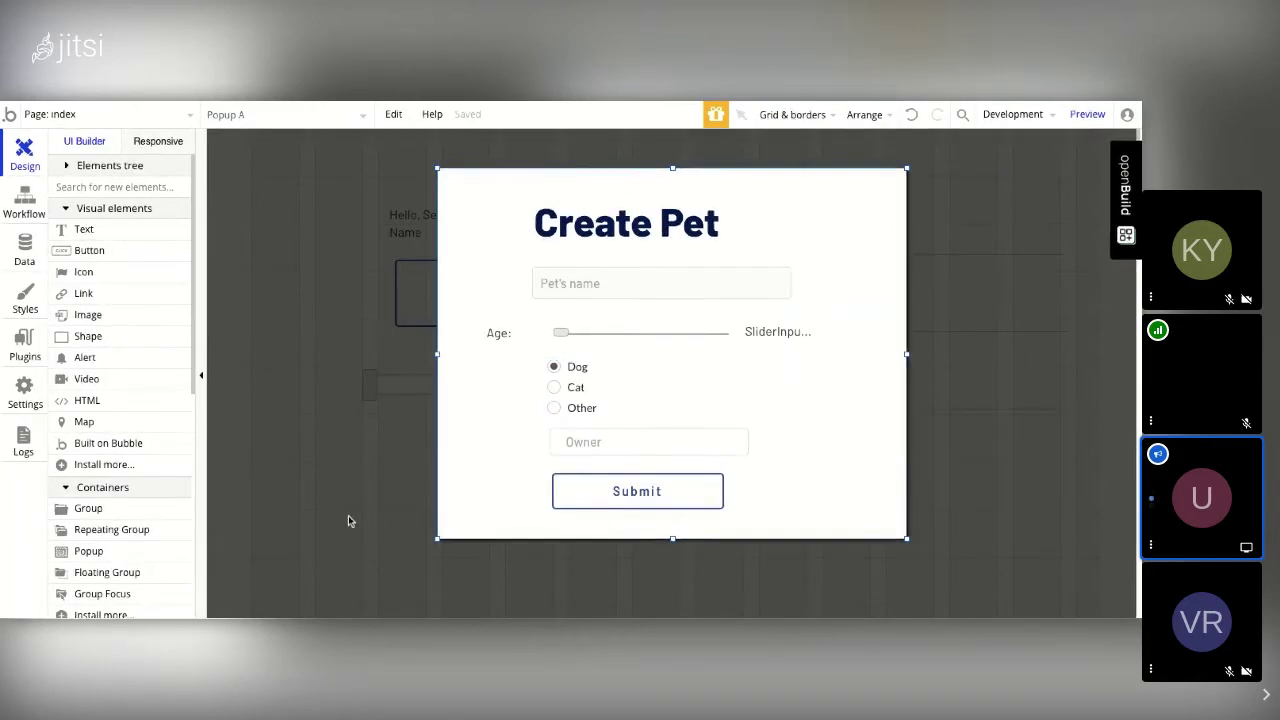
Step: Leave the Create Pet popup and relabel the index page's '...edit me...' button as New Pet
{"action": "left_click", "coordinate": [1010, 290]}
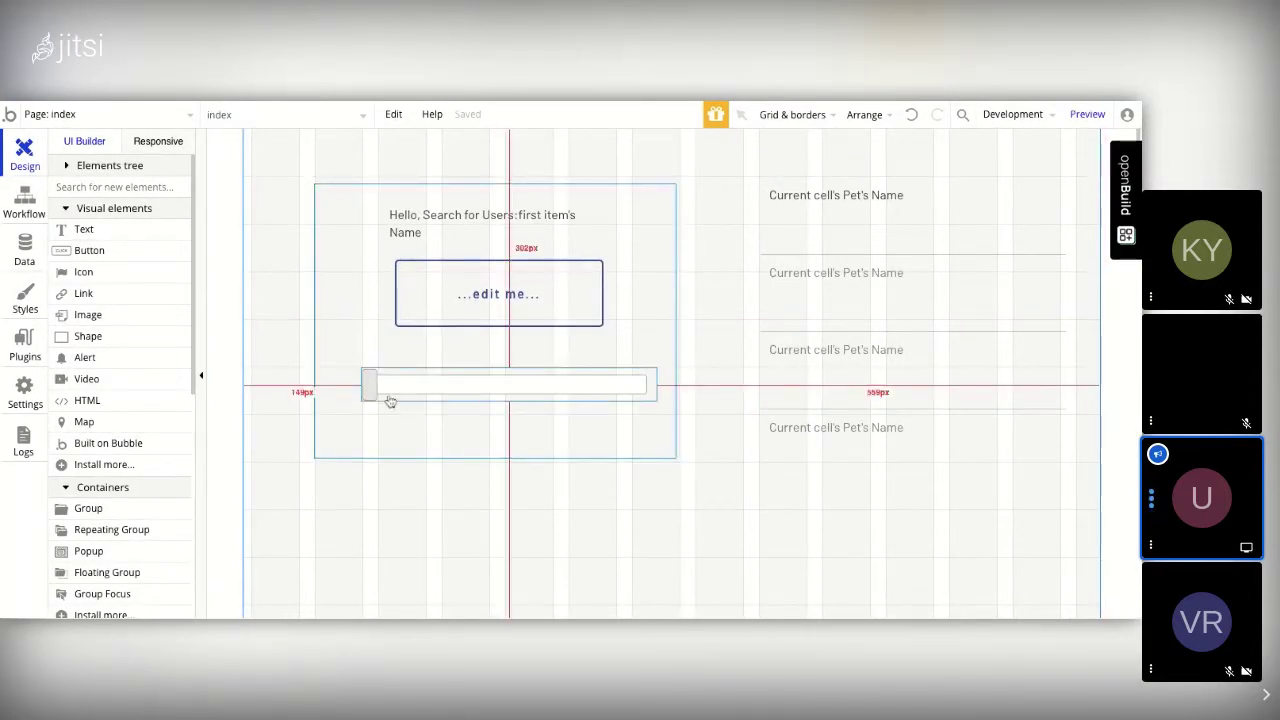
{"action": "left_click", "coordinate": [480, 305]}
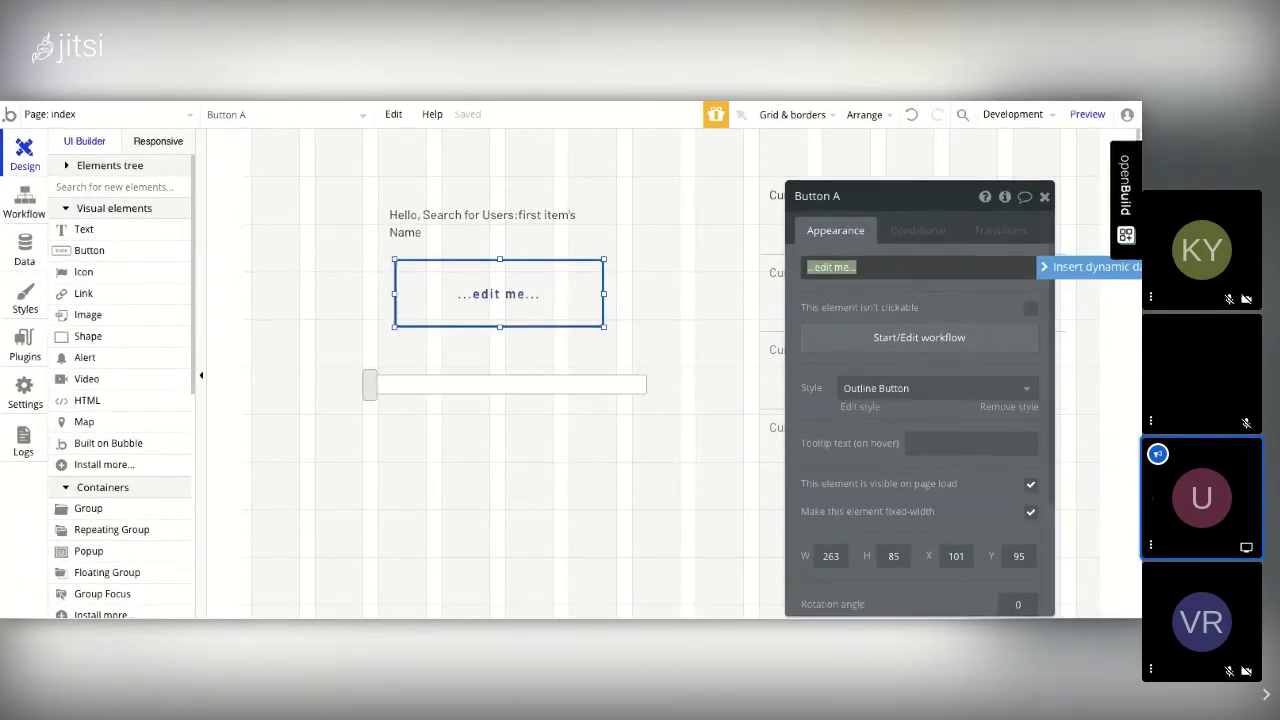
{"action": "type", "text": "New Pet"}
{"action": "left_click", "coordinate": [674, 451]}
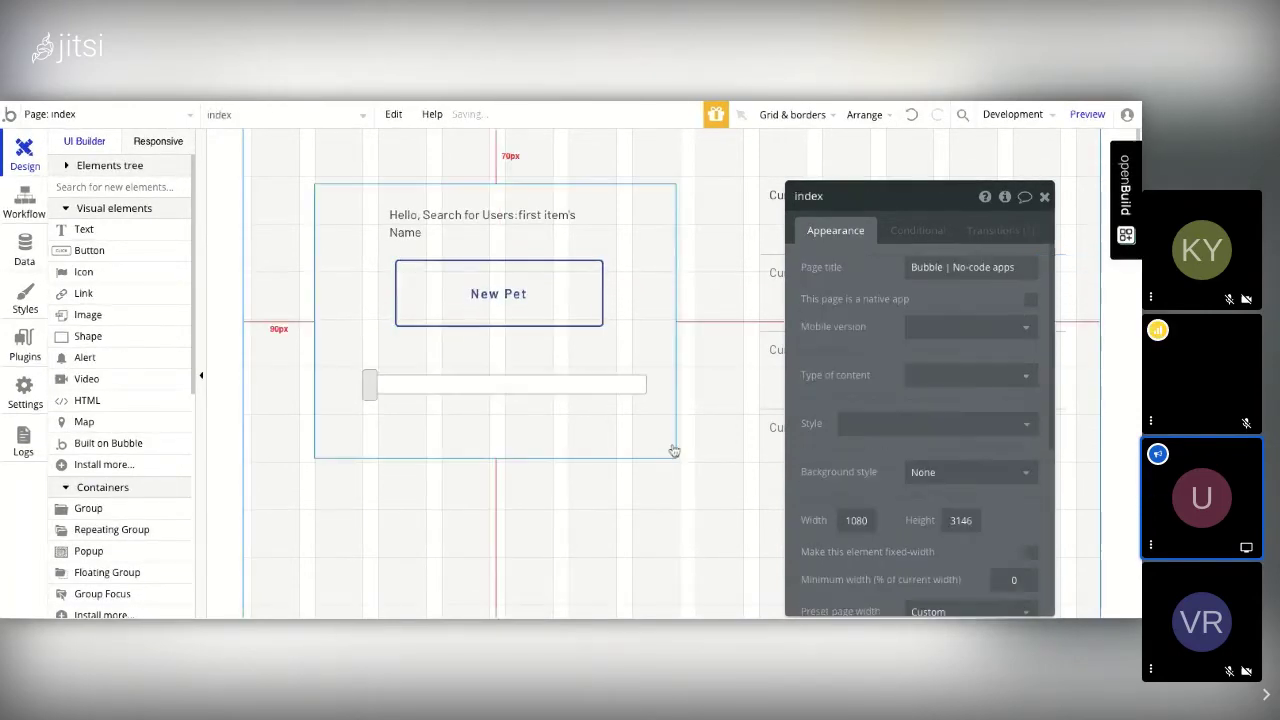
{"action": "left_click", "coordinate": [1044, 196]}
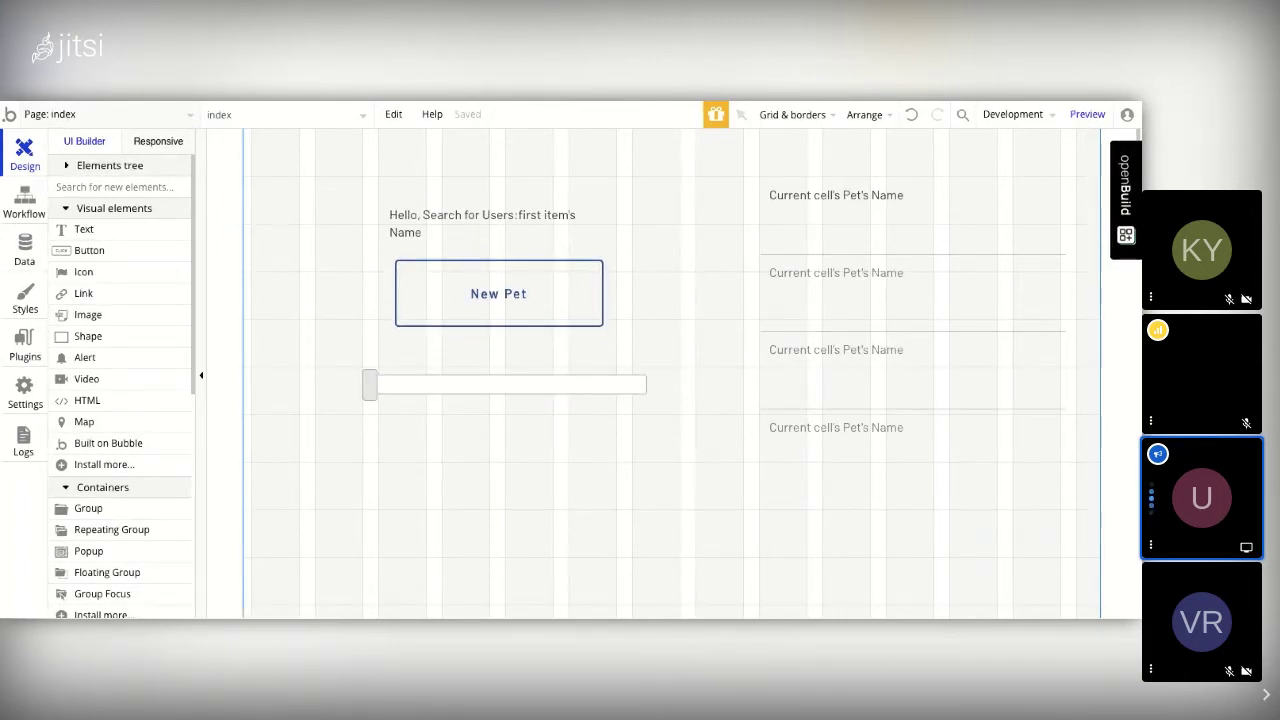
{"action": "left_click", "coordinate": [60, 114]}
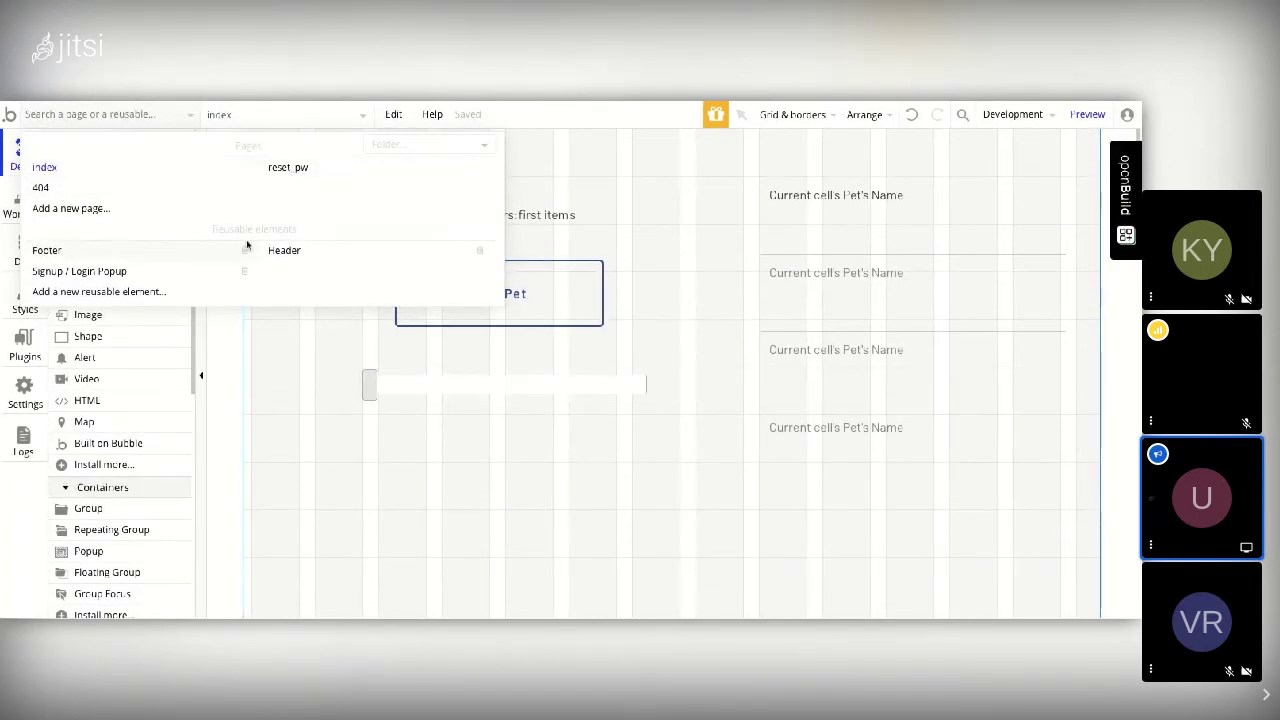
Step: Add a new blank page named pets_page
{"action": "left_click", "coordinate": [100, 211]}
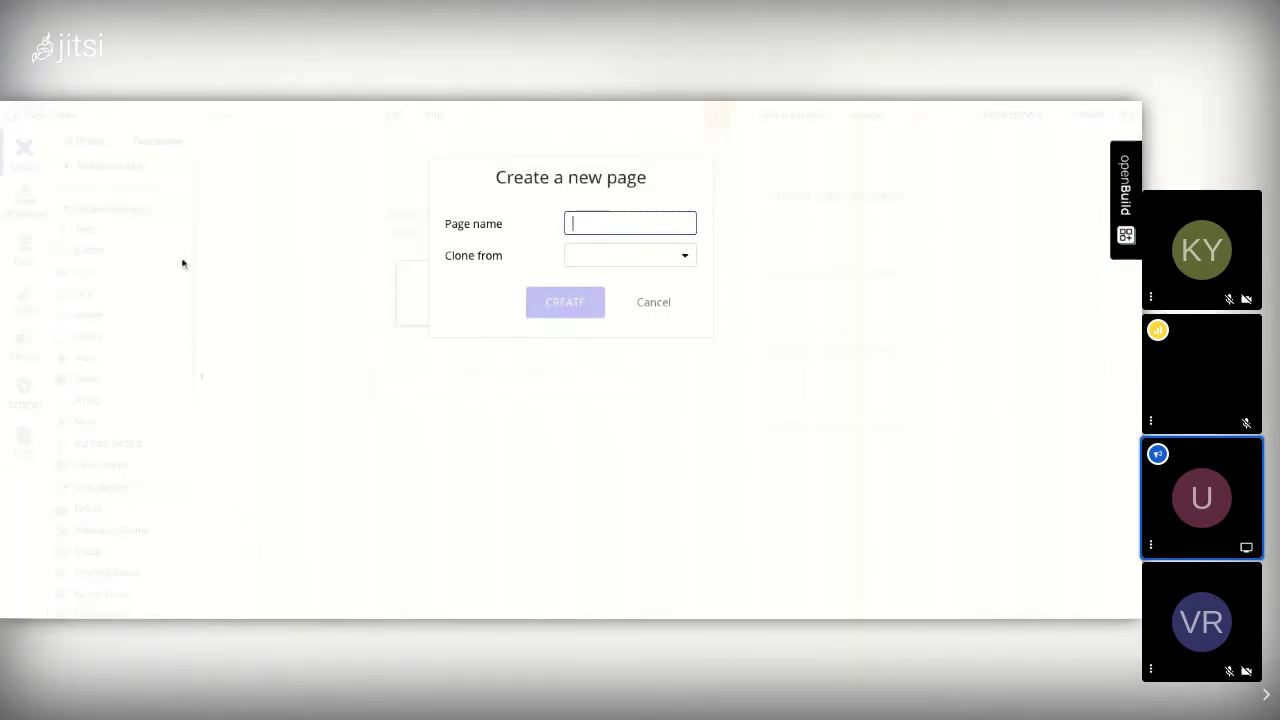
{"action": "type", "text": "pets_page"}
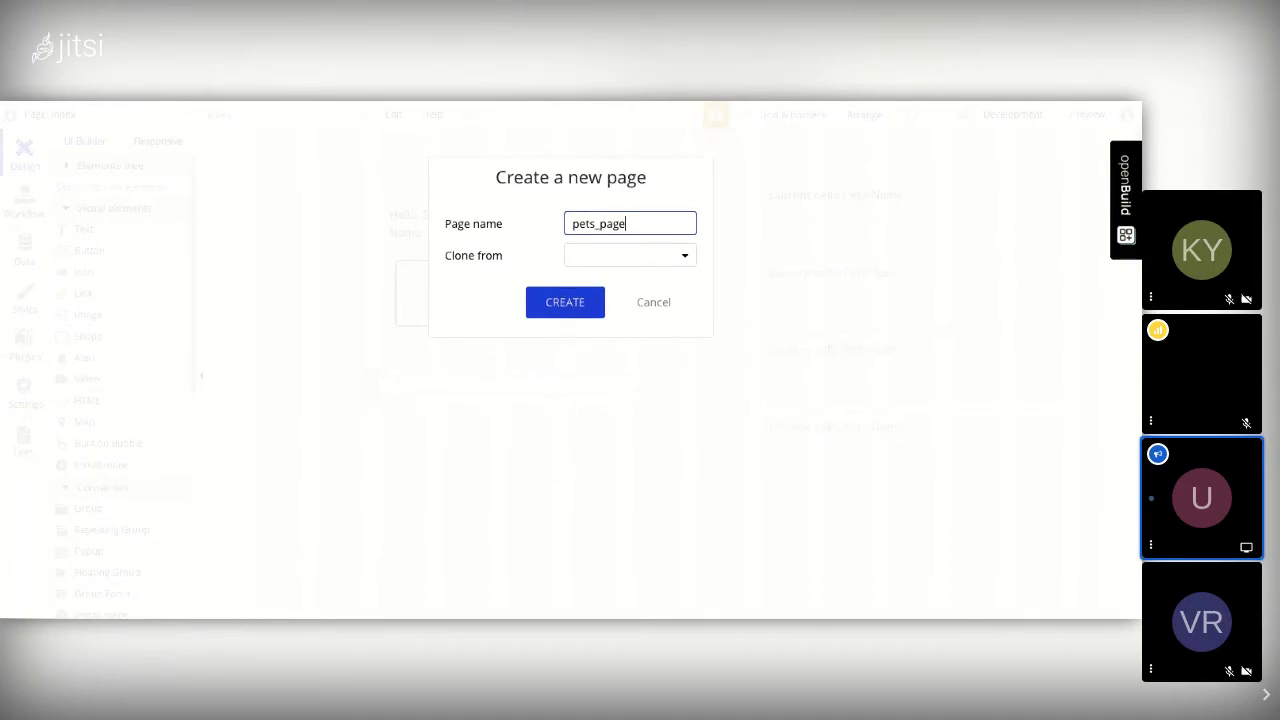
{"action": "left_click", "coordinate": [565, 302]}
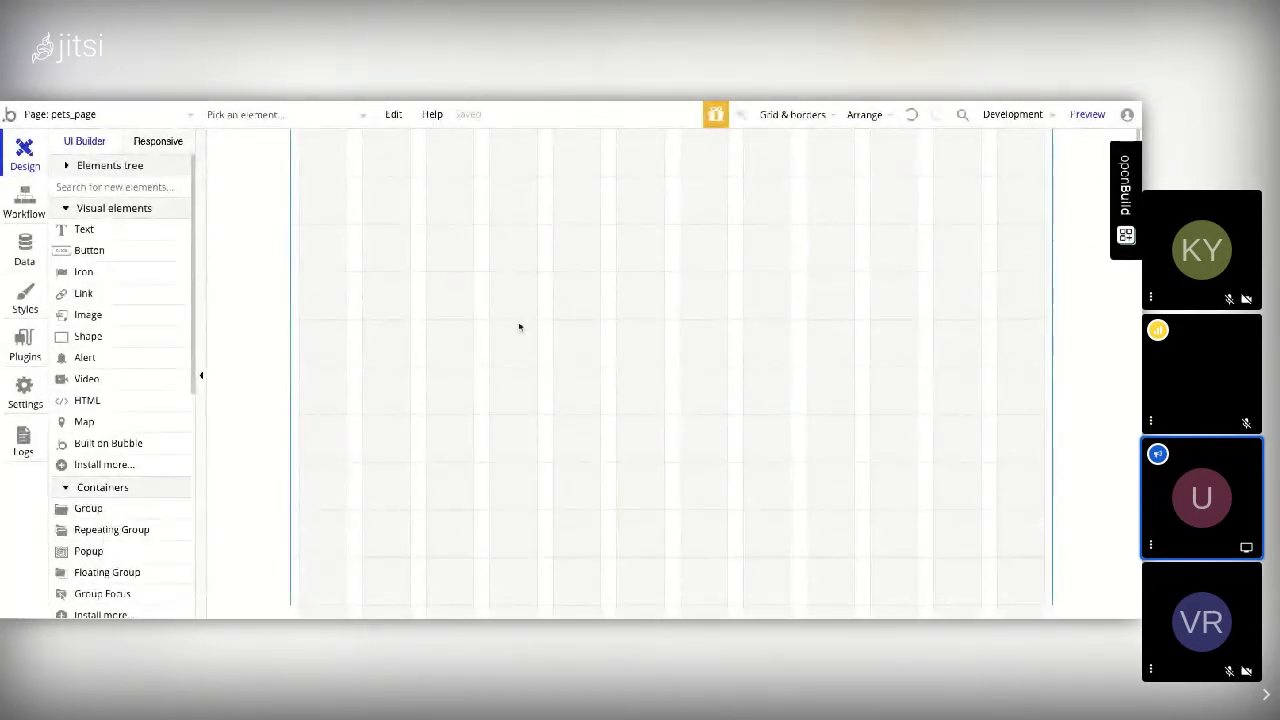
Step: Switch back to the index page and scroll the palette down to the reusable elements
{"action": "left_click", "coordinate": [168, 116]}
{"action": "left_click", "coordinate": [80, 167]}
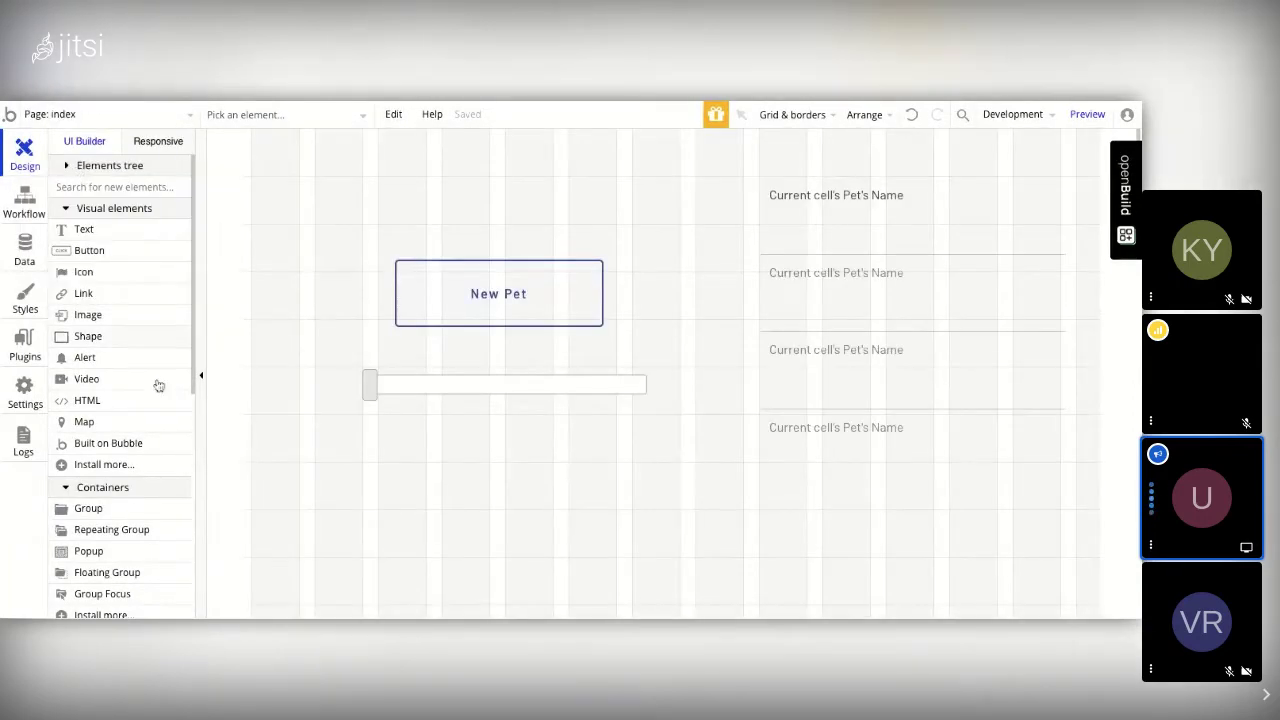
{"action": "scroll", "coordinate": [156, 441], "scroll_direction": "down", "scroll_amount": 5}
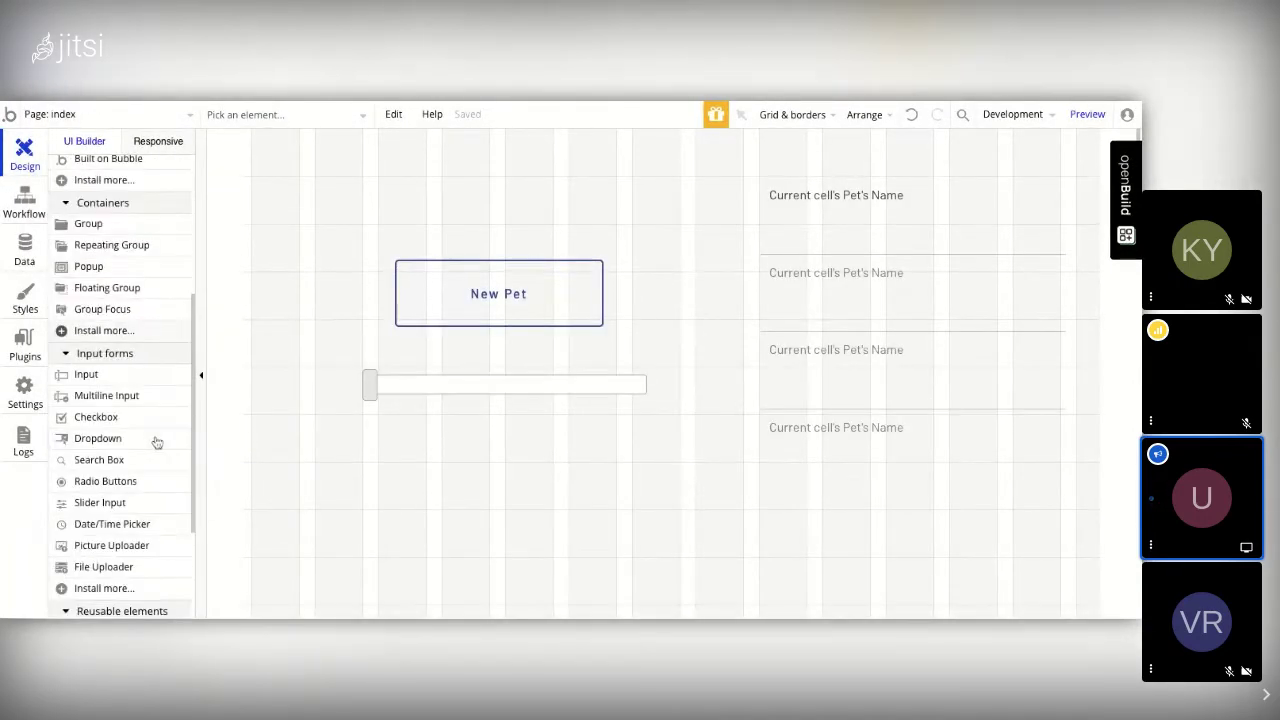
{"action": "scroll", "coordinate": [156, 441], "scroll_direction": "down", "scroll_amount": 5}
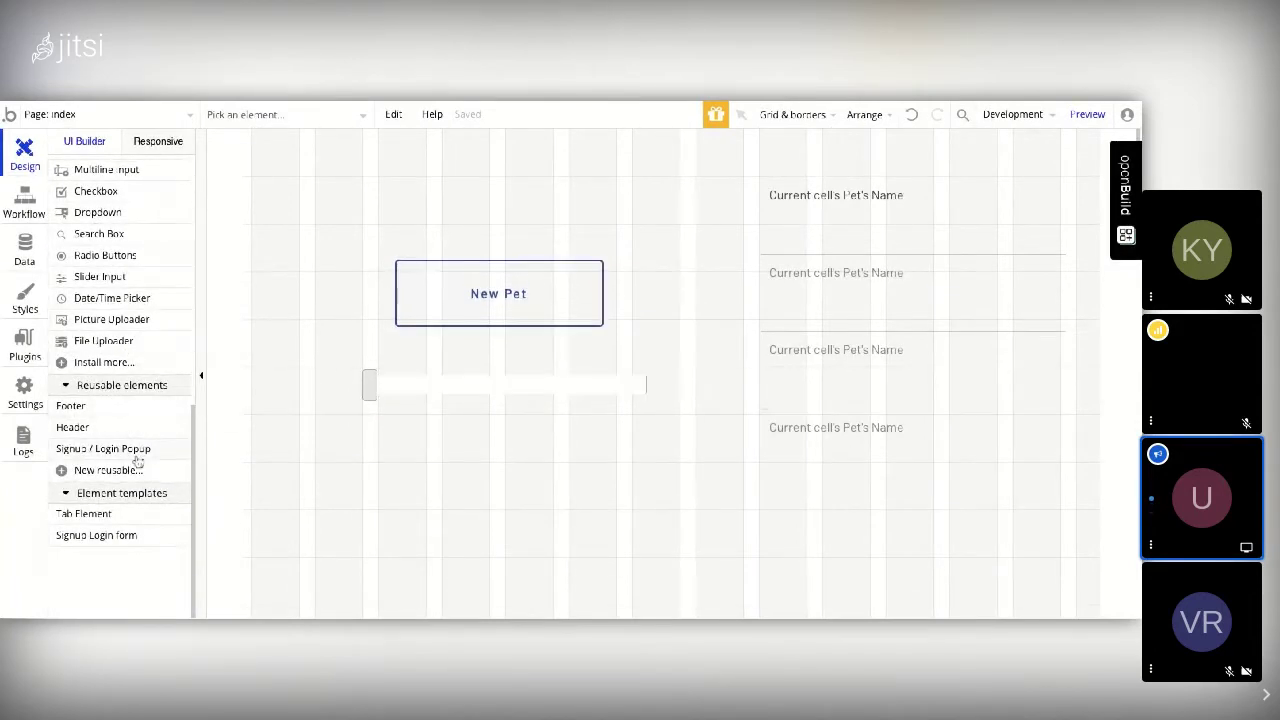
{"action": "mouse_move", "coordinate": [135, 452]}
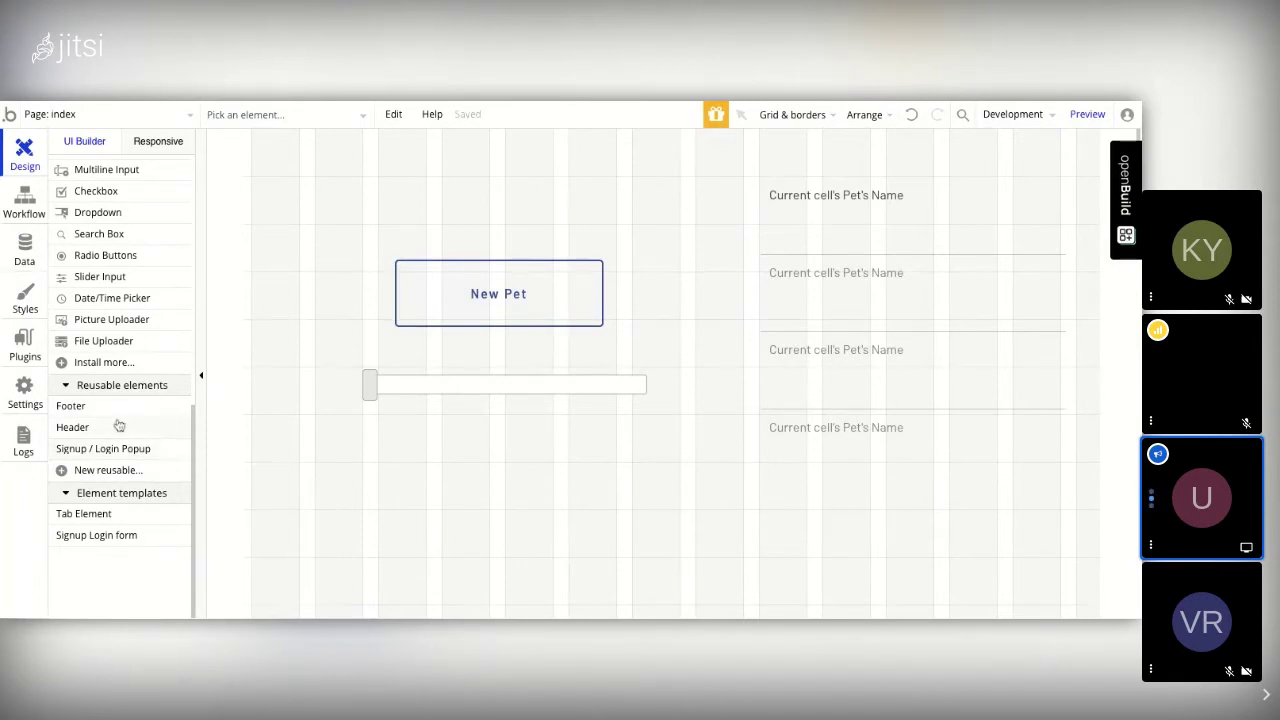
{"action": "mouse_move", "coordinate": [112, 416]}
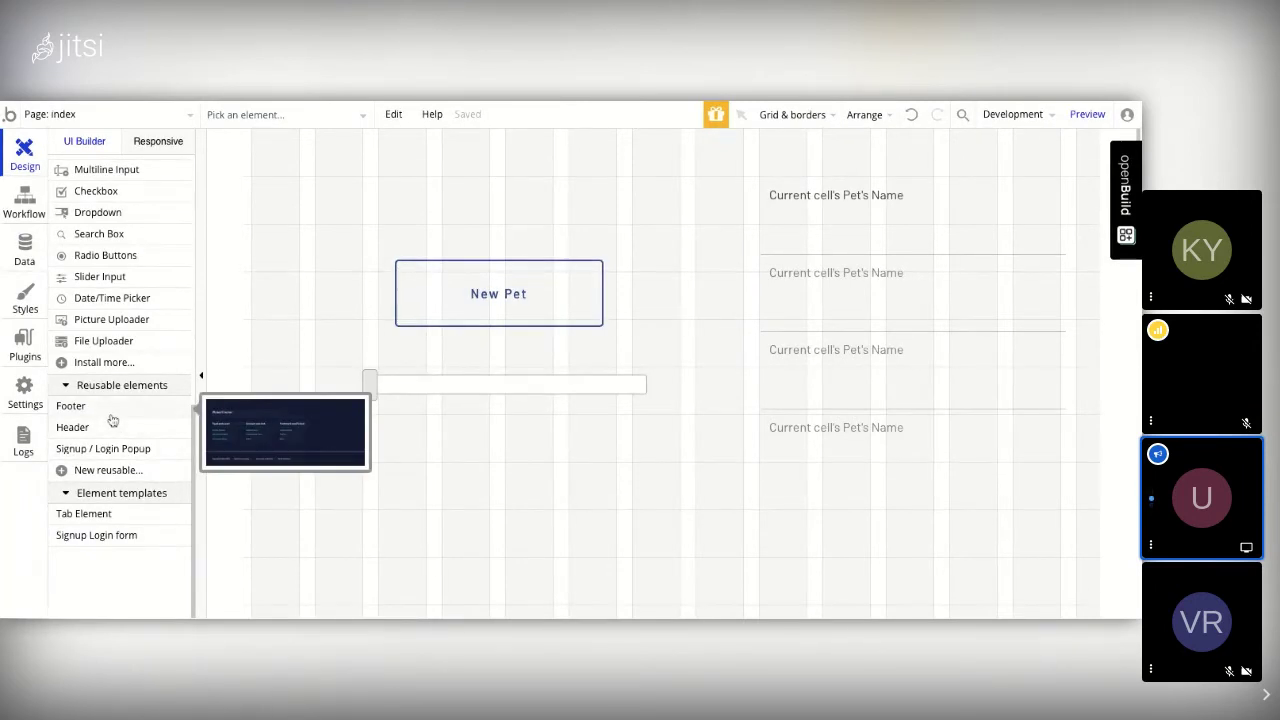
{"action": "left_click", "coordinate": [74, 115]}
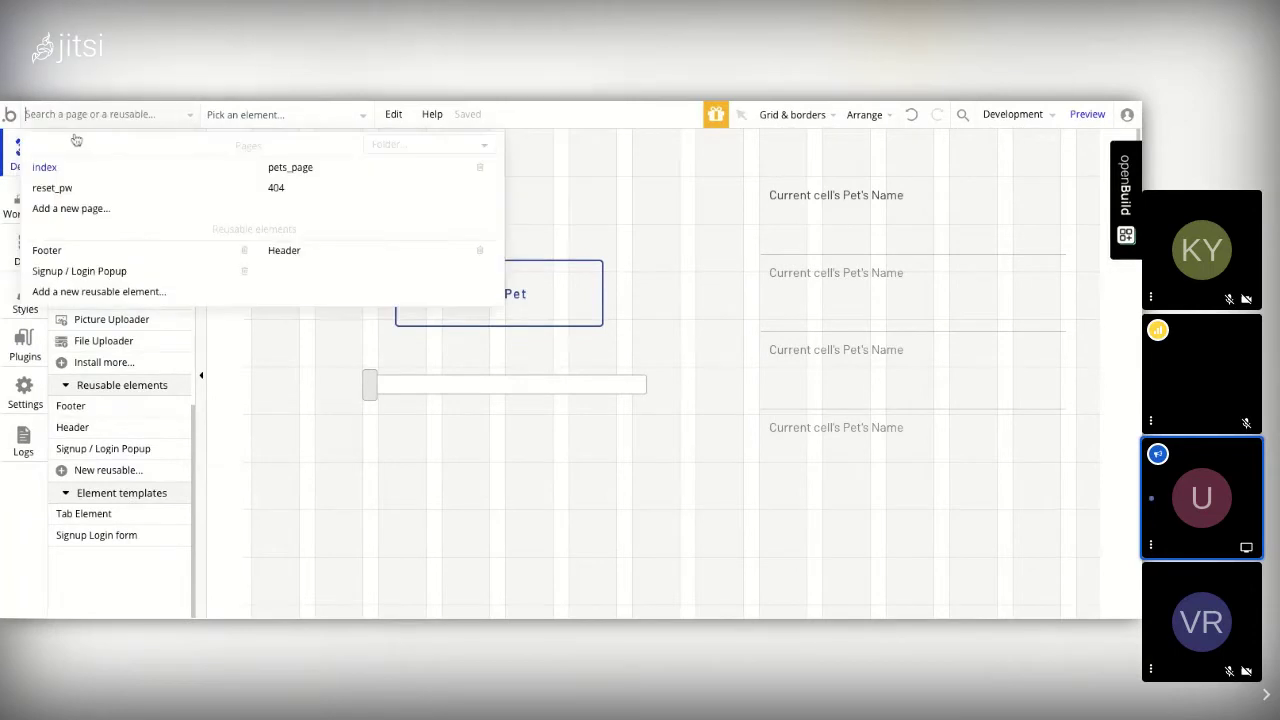
{"action": "left_click", "coordinate": [306, 170]}
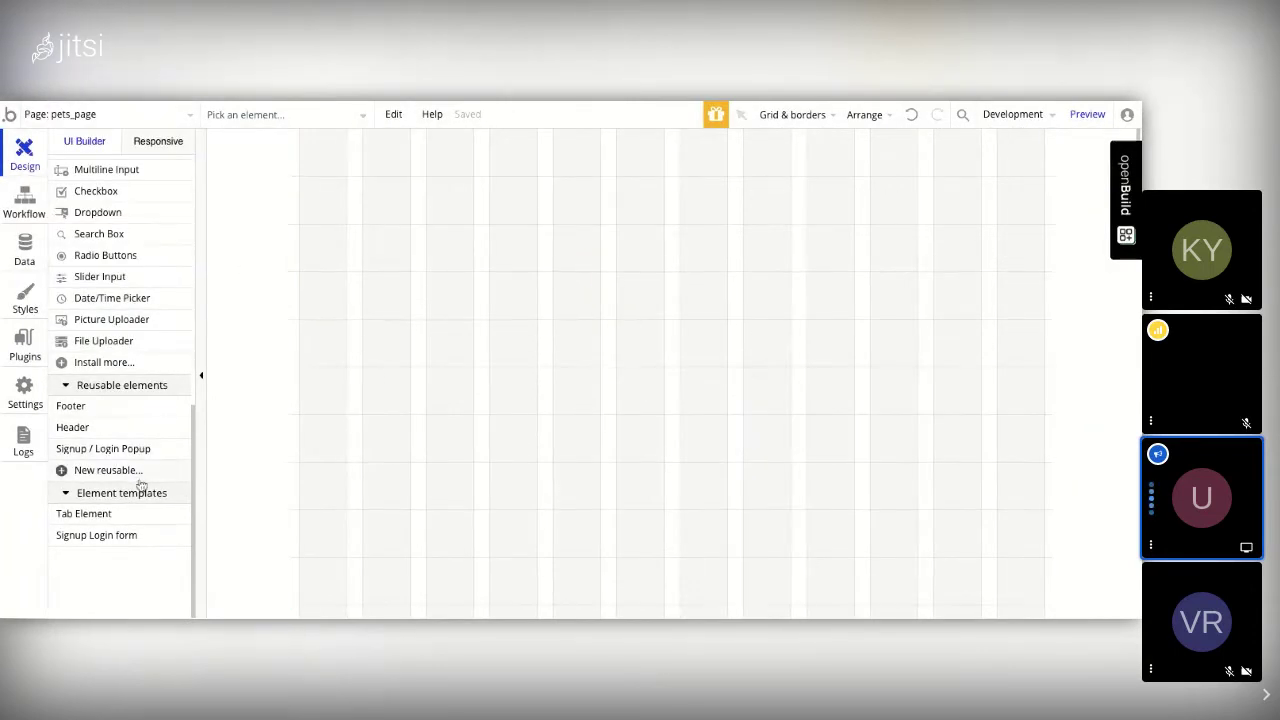
{"action": "left_click", "coordinate": [84, 432]}
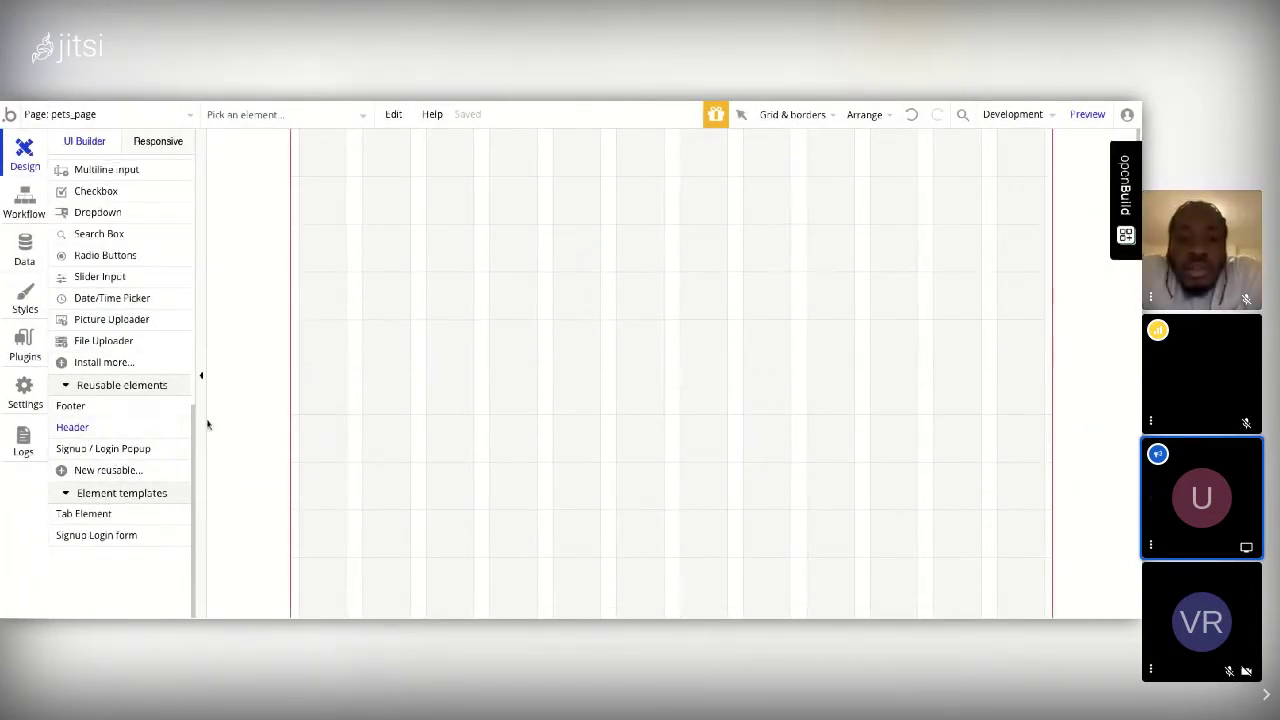
{"action": "left_click", "coordinate": [316, 134]}
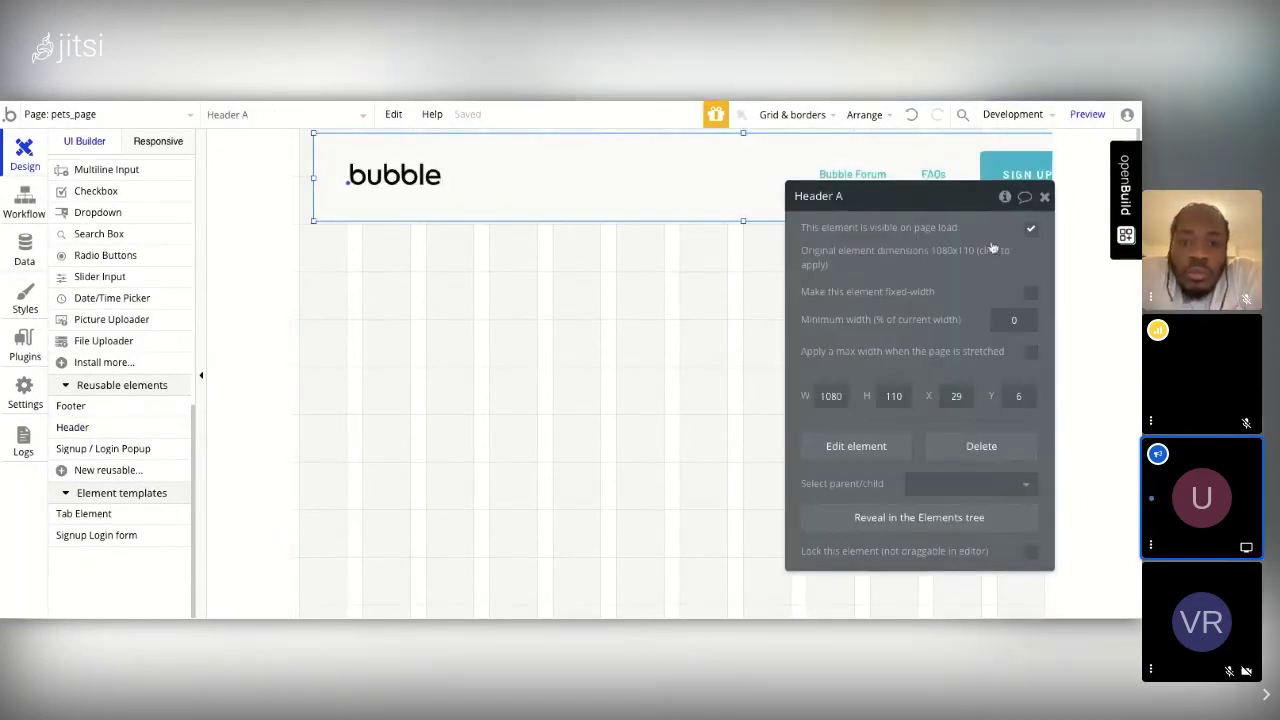
{"action": "left_click", "coordinate": [1044, 198]}
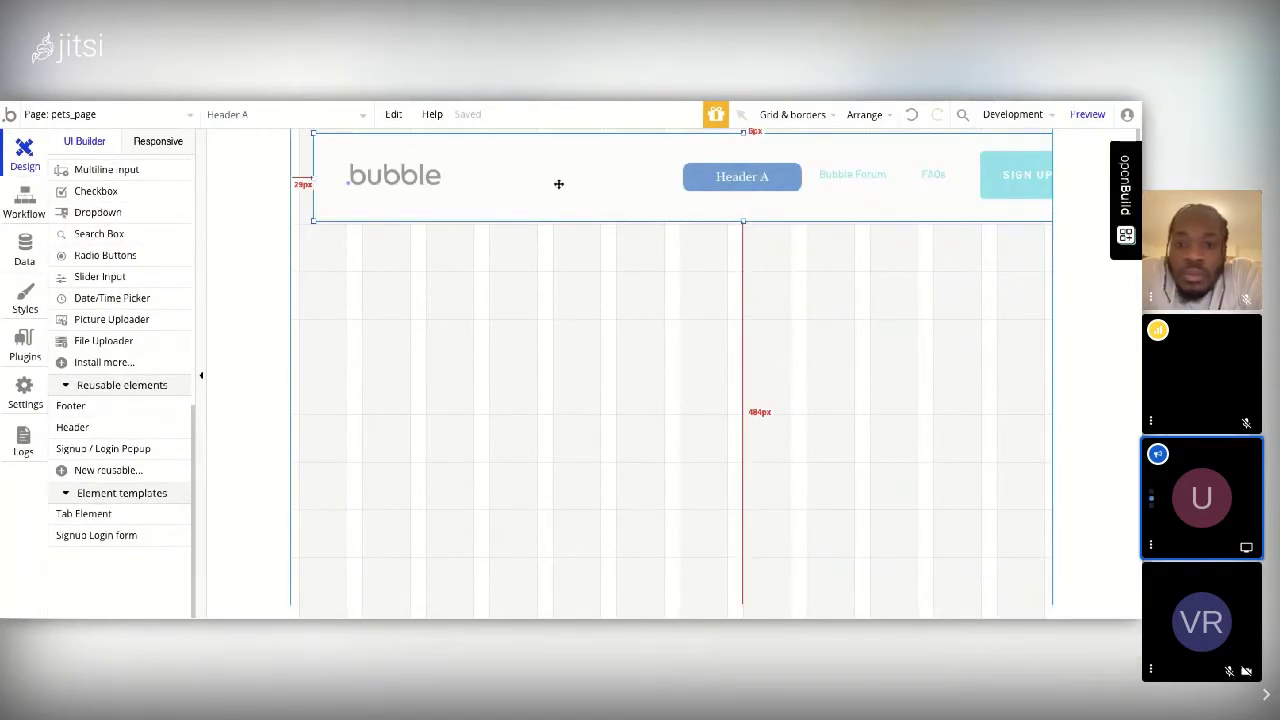
{"action": "key", "text": "Delete"}
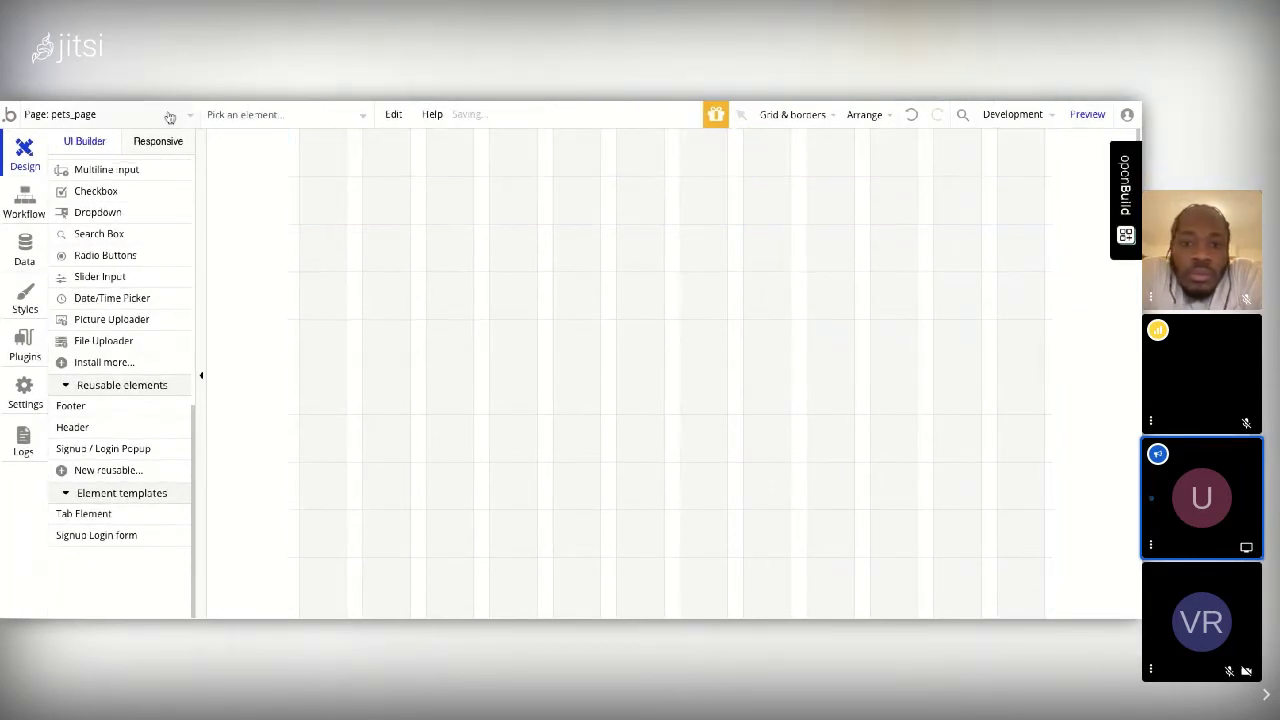
{"action": "left_click", "coordinate": [86, 116]}
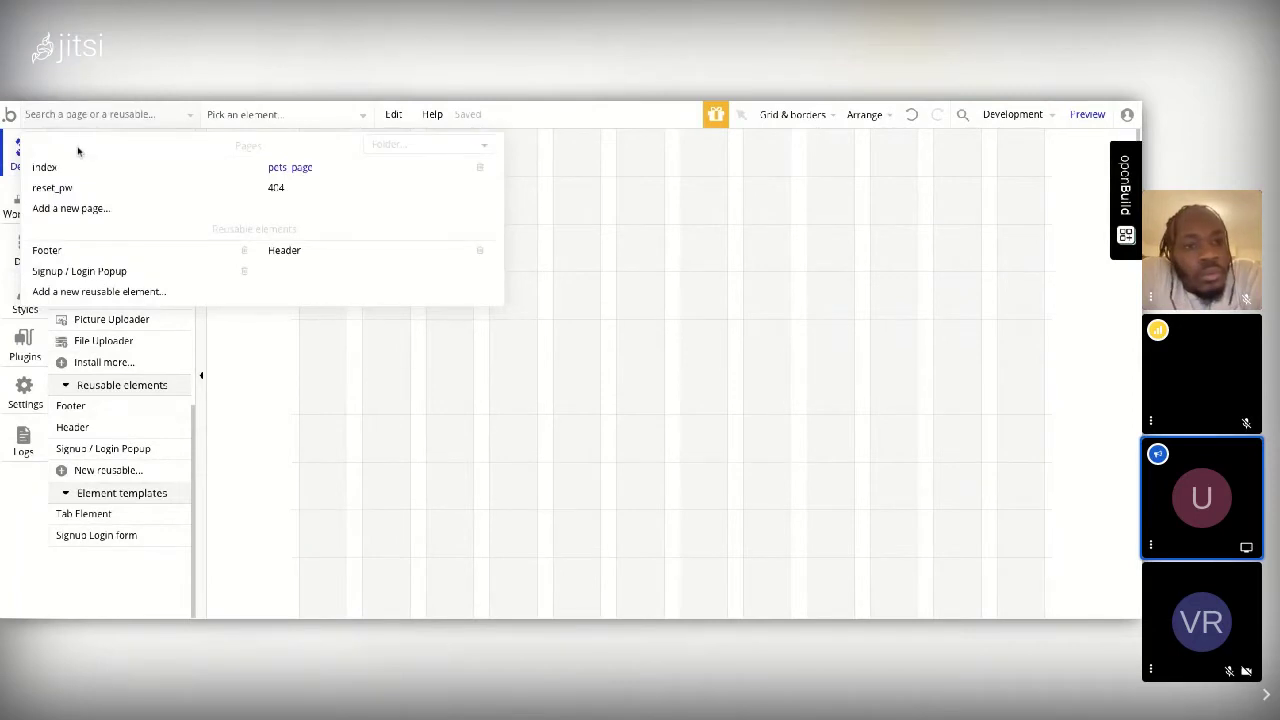
{"action": "left_click", "coordinate": [50, 168]}
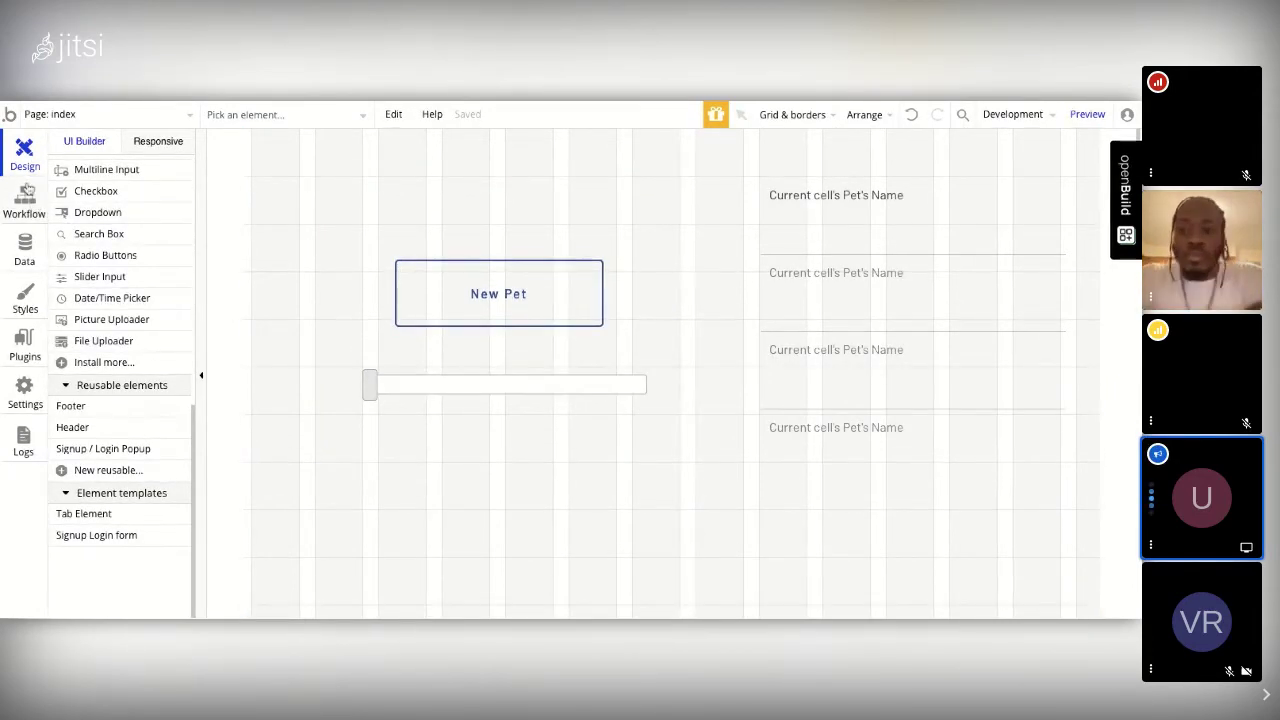
Step: Return from the workflows to the index page layout and open the New Pet button's properties
{"action": "left_click", "coordinate": [29, 200]}
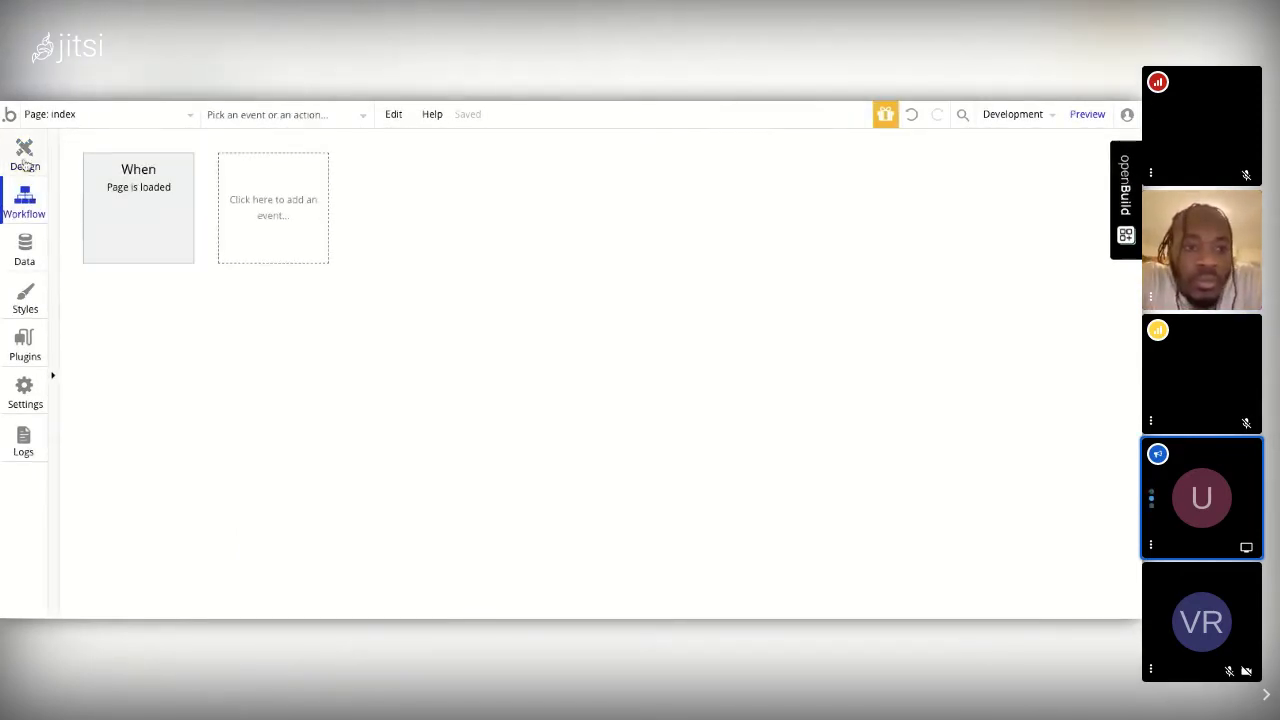
{"action": "left_click", "coordinate": [25, 160]}
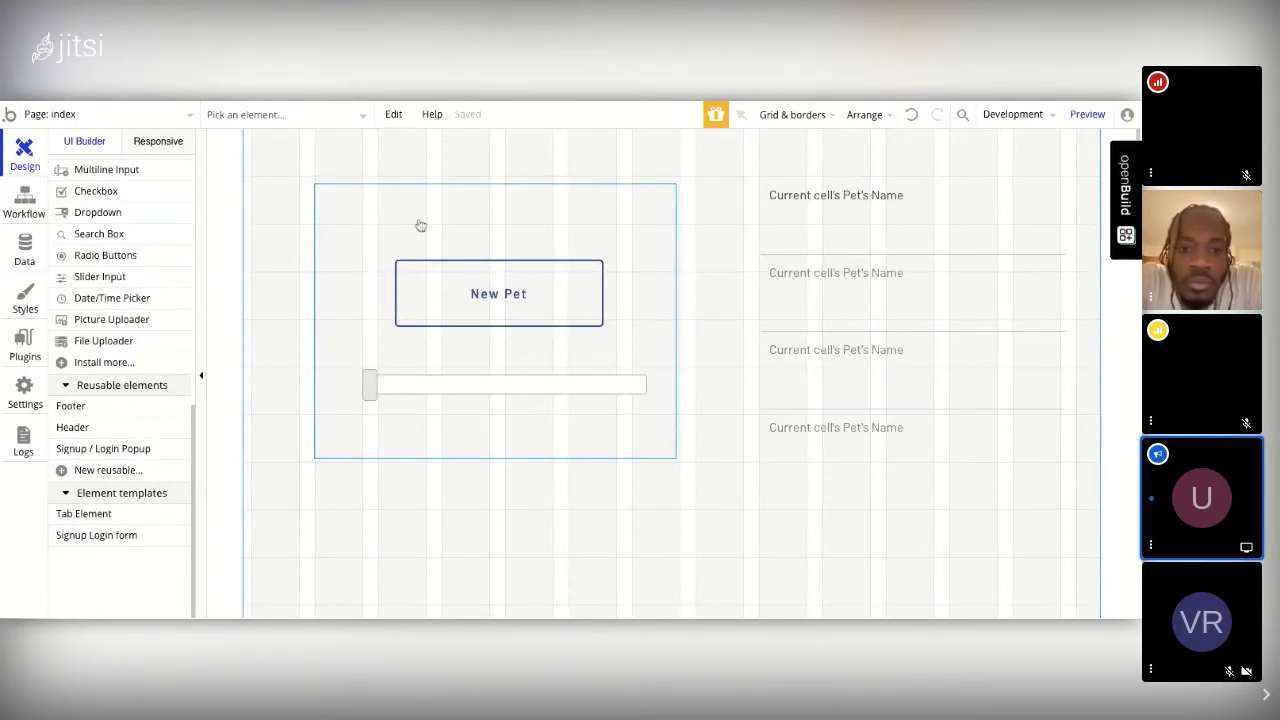
{"action": "left_click", "coordinate": [514, 299]}
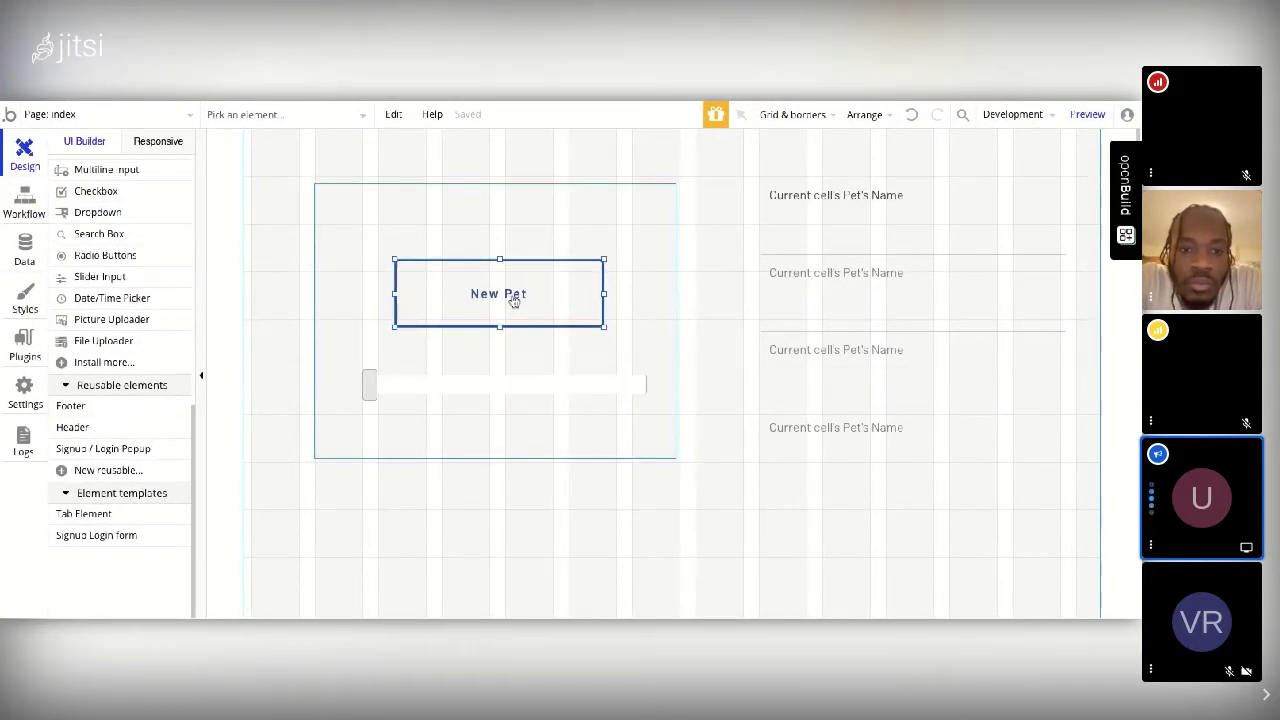
{"action": "double_click", "coordinate": [514, 299]}
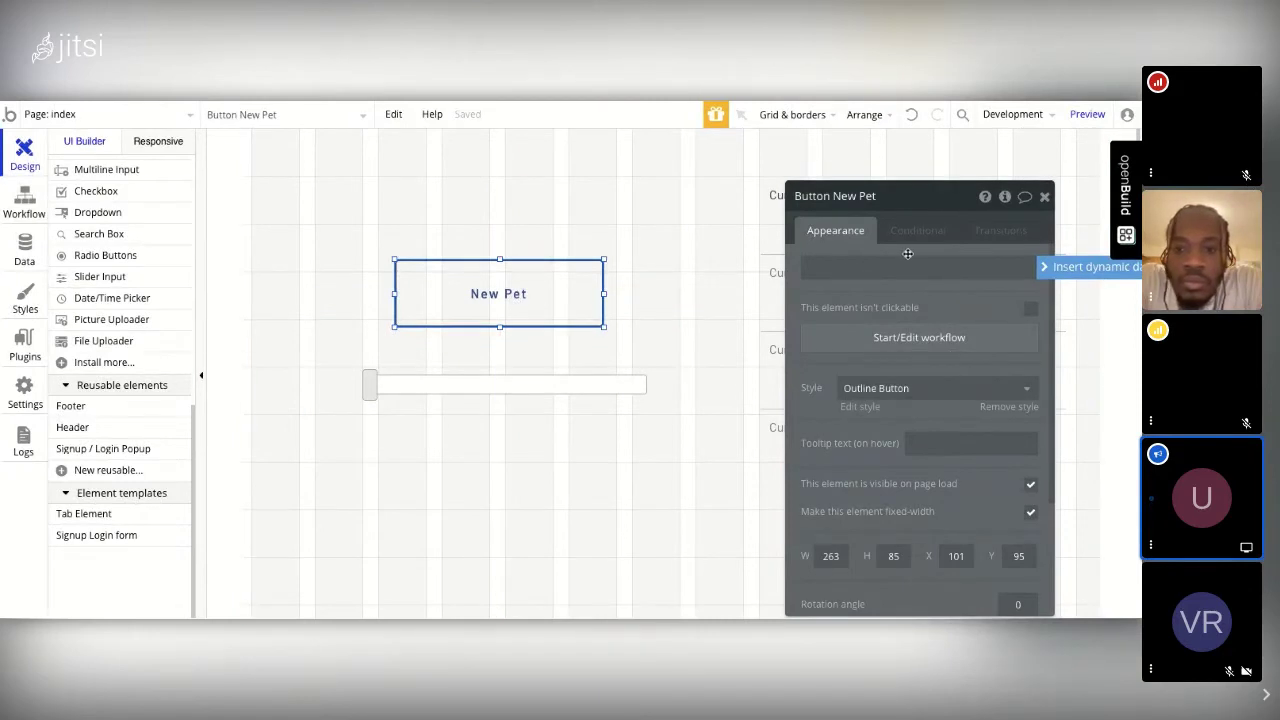
Step: Start a workflow from the New Pet button, creating a 'When Button New Pet is clicked' event
{"action": "left_click", "coordinate": [924, 340]}
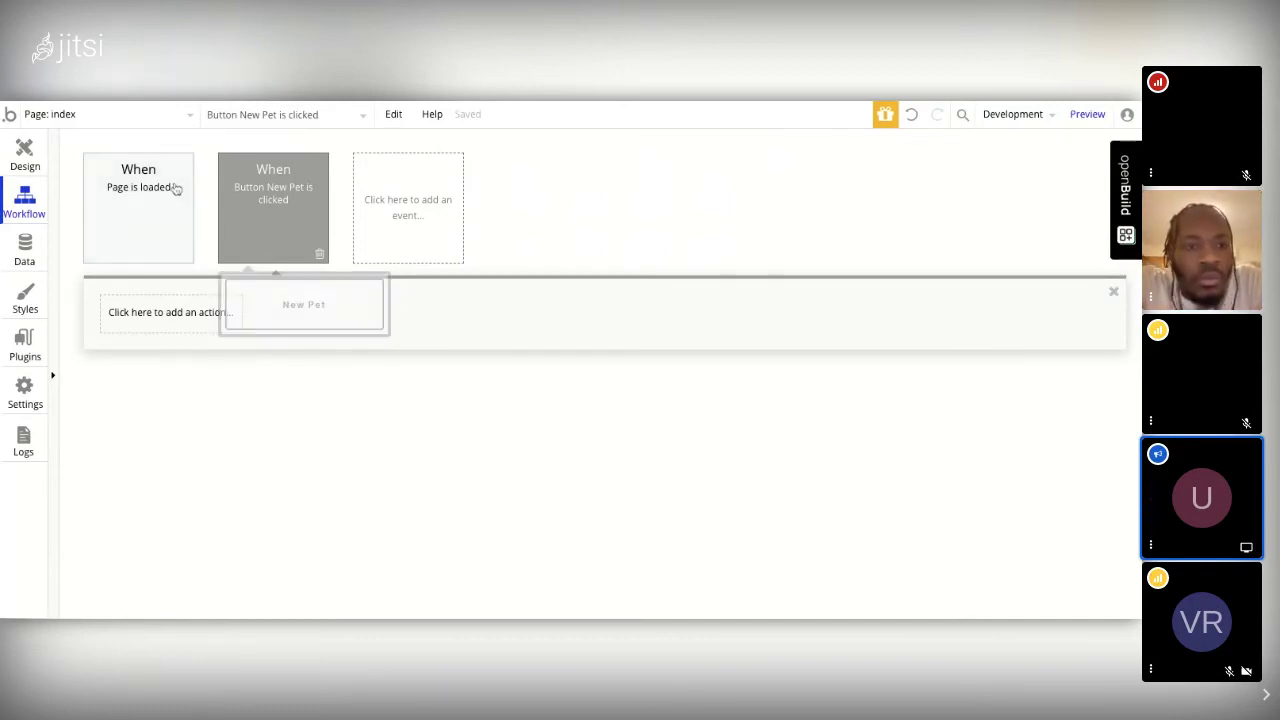
{"action": "mouse_move", "coordinate": [306, 203]}
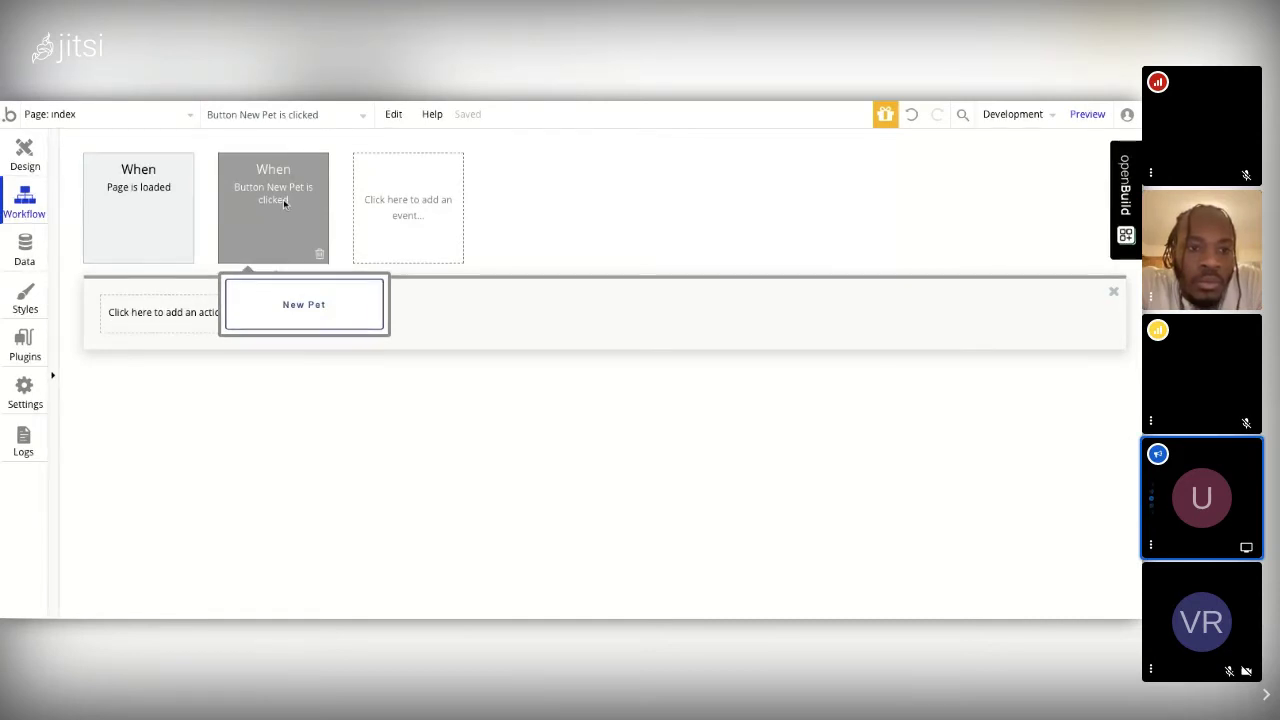
Step: Add a Show action as Step 1 that displays Popup A when New Pet is clicked
{"action": "left_click", "coordinate": [192, 318]}
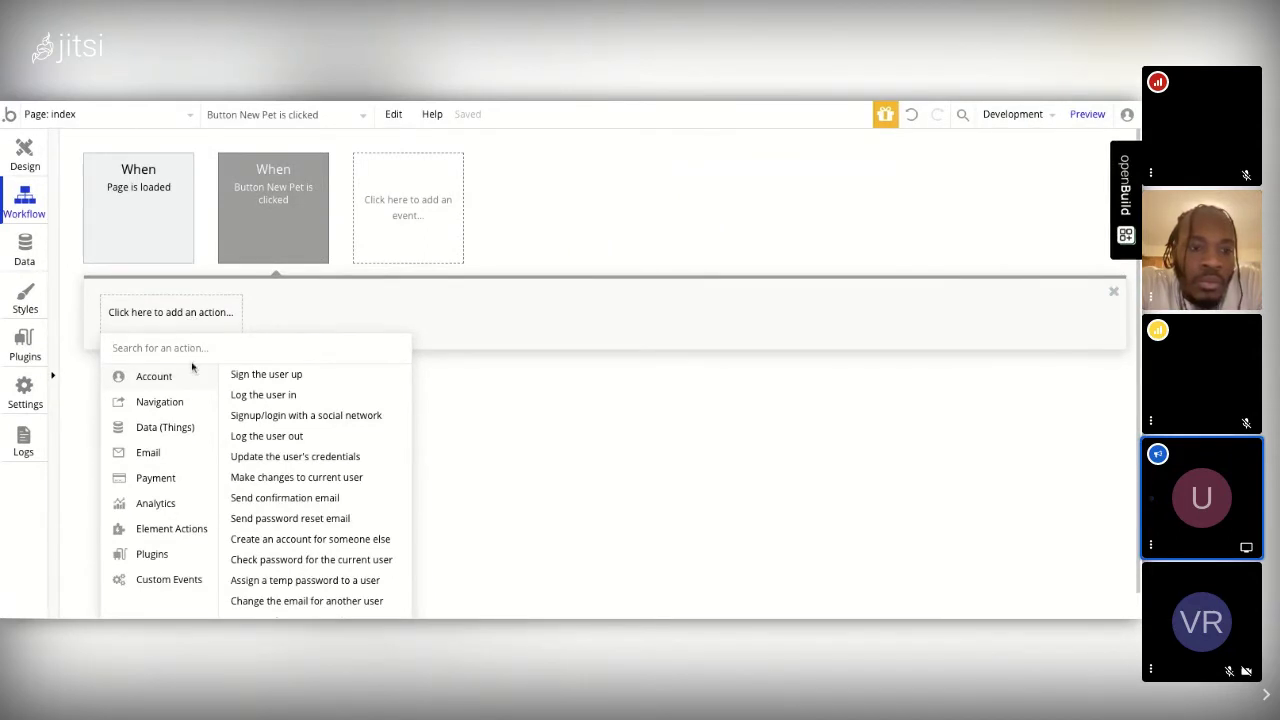
{"action": "mouse_move", "coordinate": [168, 538]}
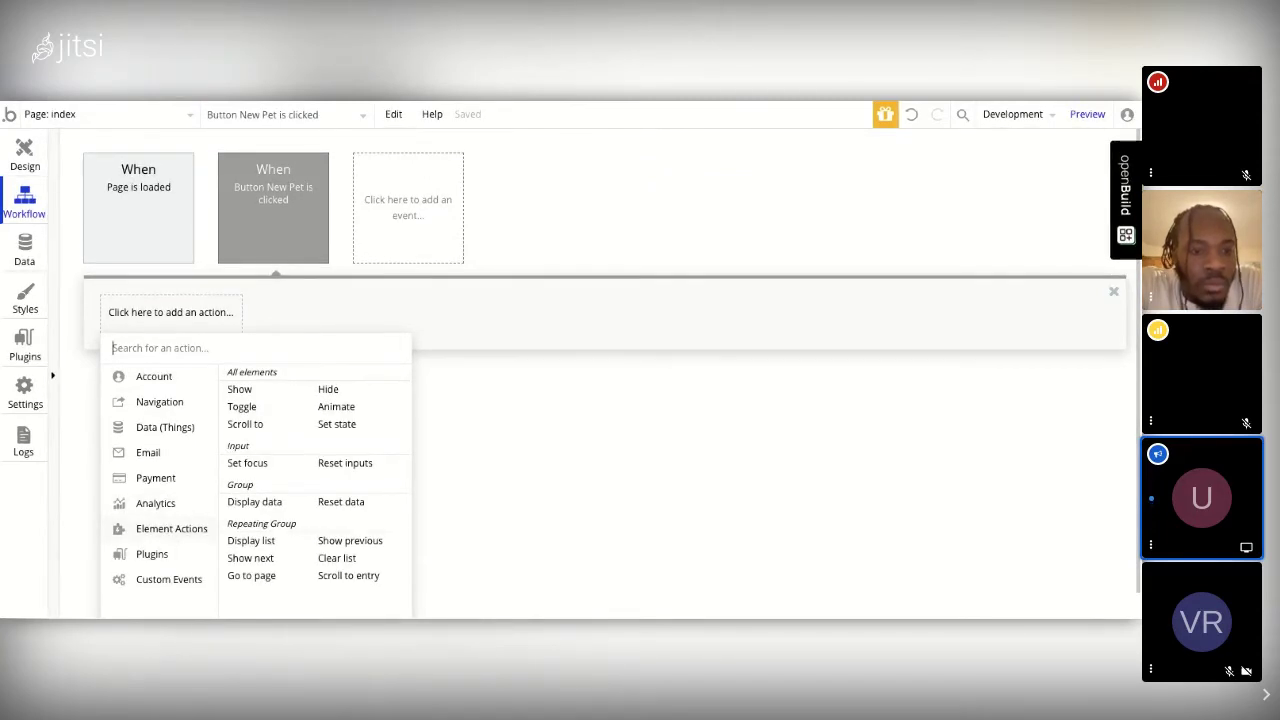
{"action": "left_click", "coordinate": [248, 392]}
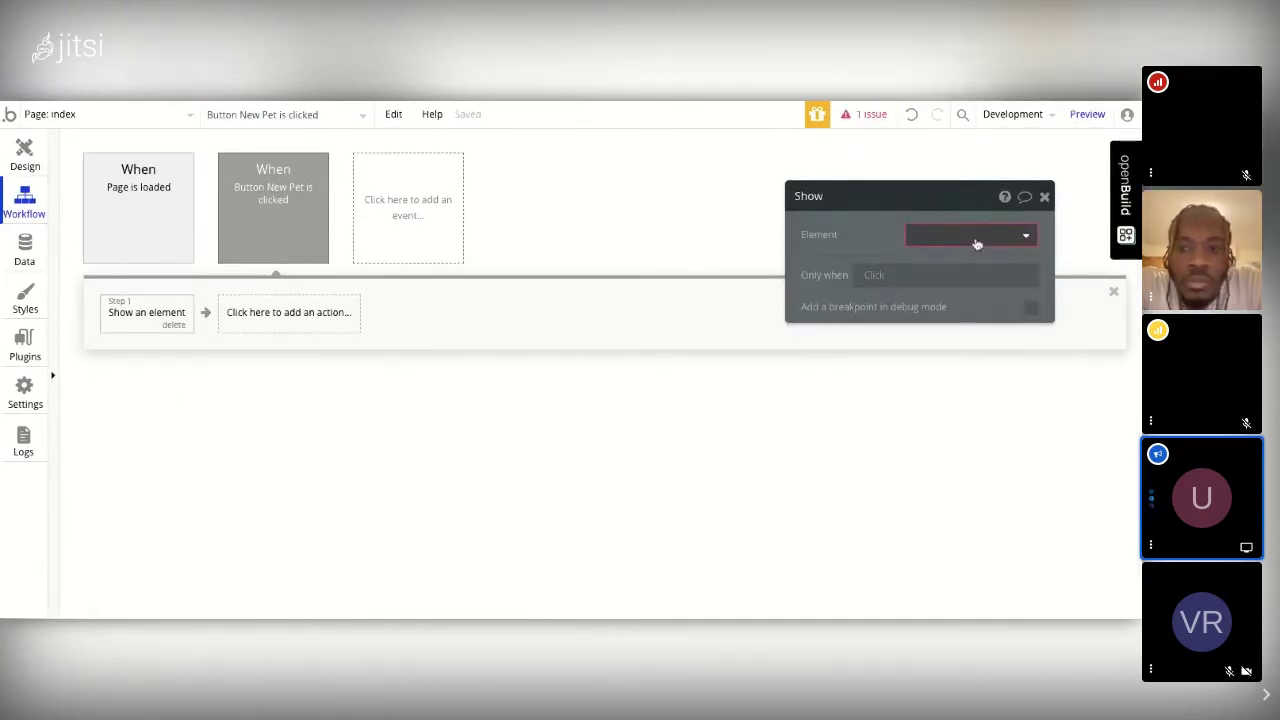
{"action": "left_click", "coordinate": [976, 244]}
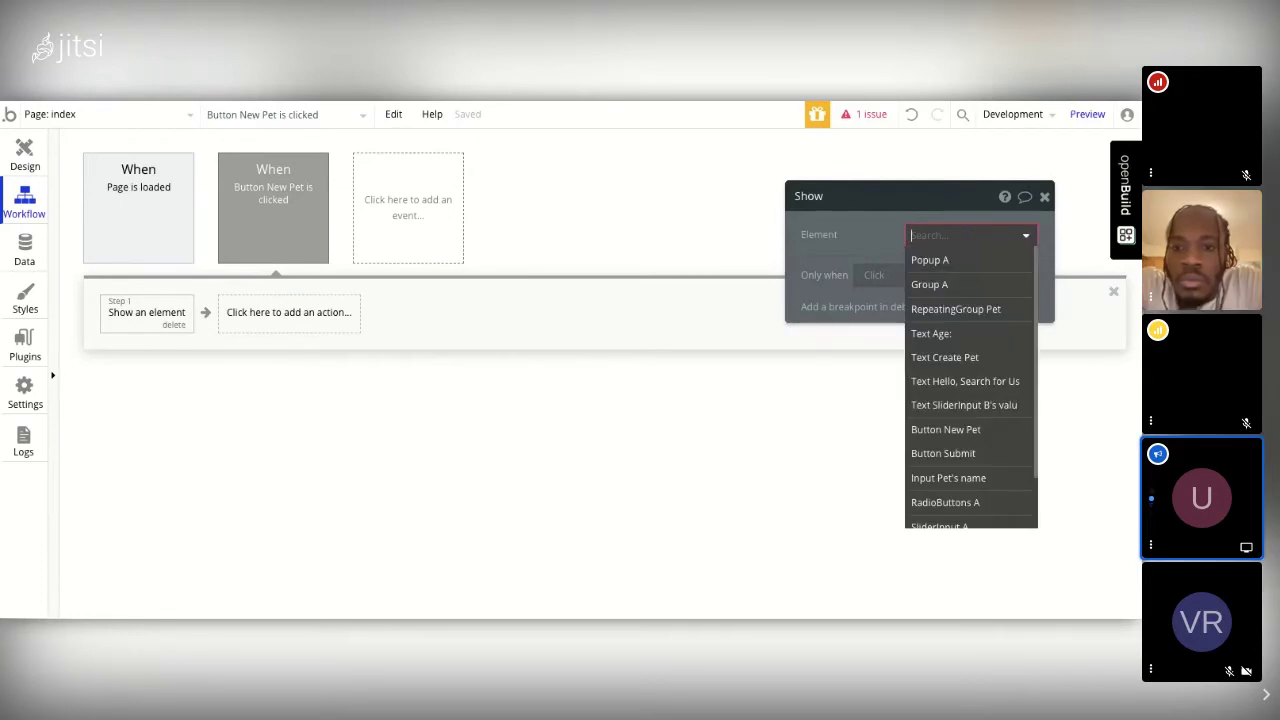
{"action": "left_click", "coordinate": [930, 260]}
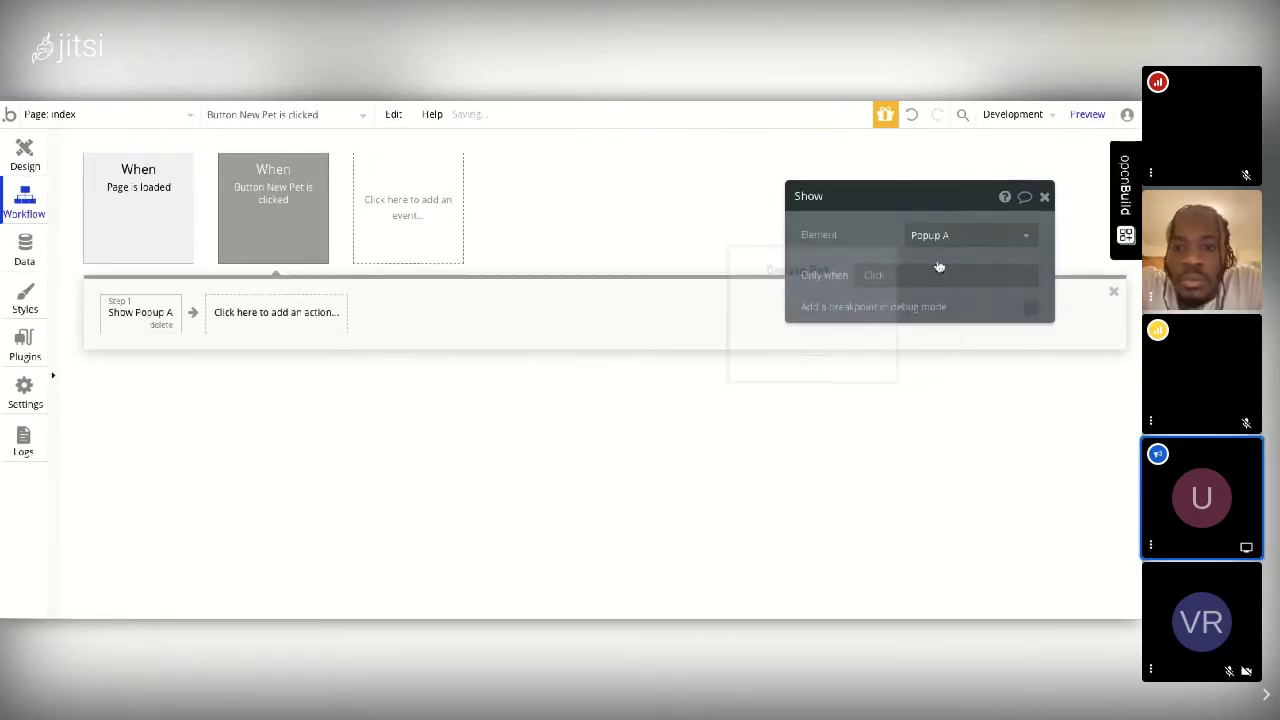
{"action": "left_click", "coordinate": [1044, 197]}
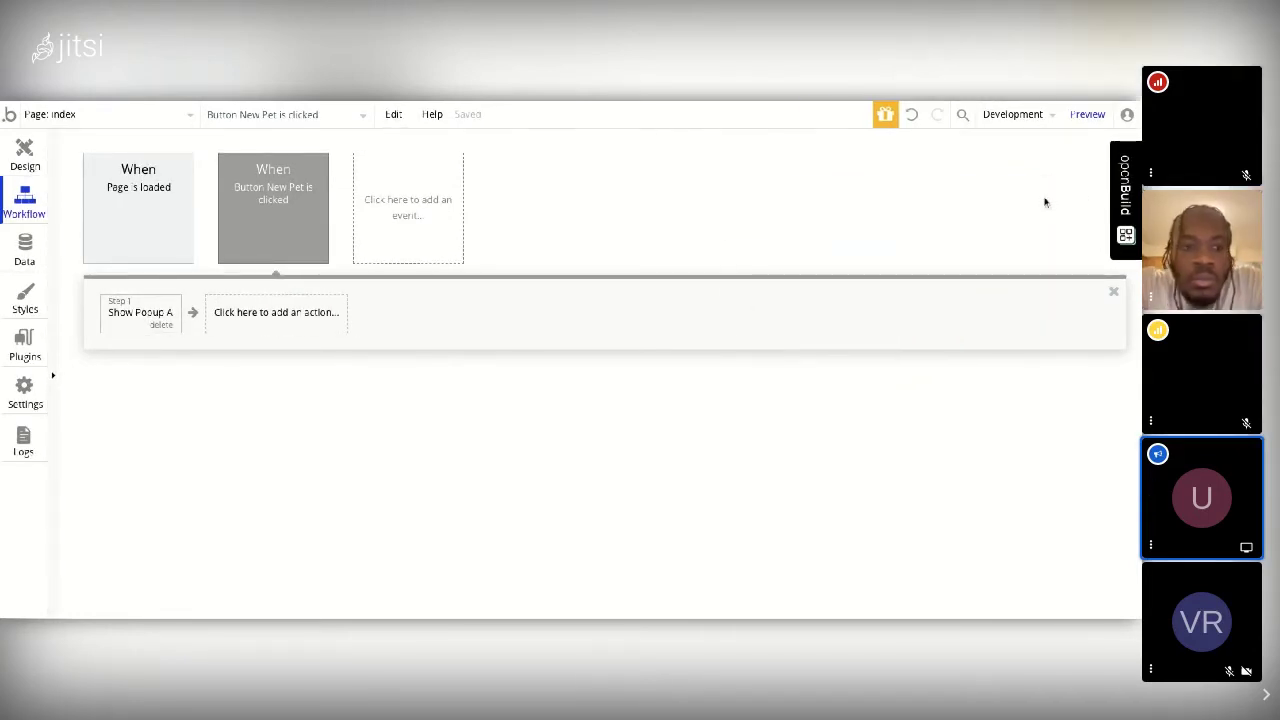
Step: Click Preview, then open the 'When Page is loaded' event's settings in the workflow editor
{"action": "left_click", "coordinate": [1088, 115]}
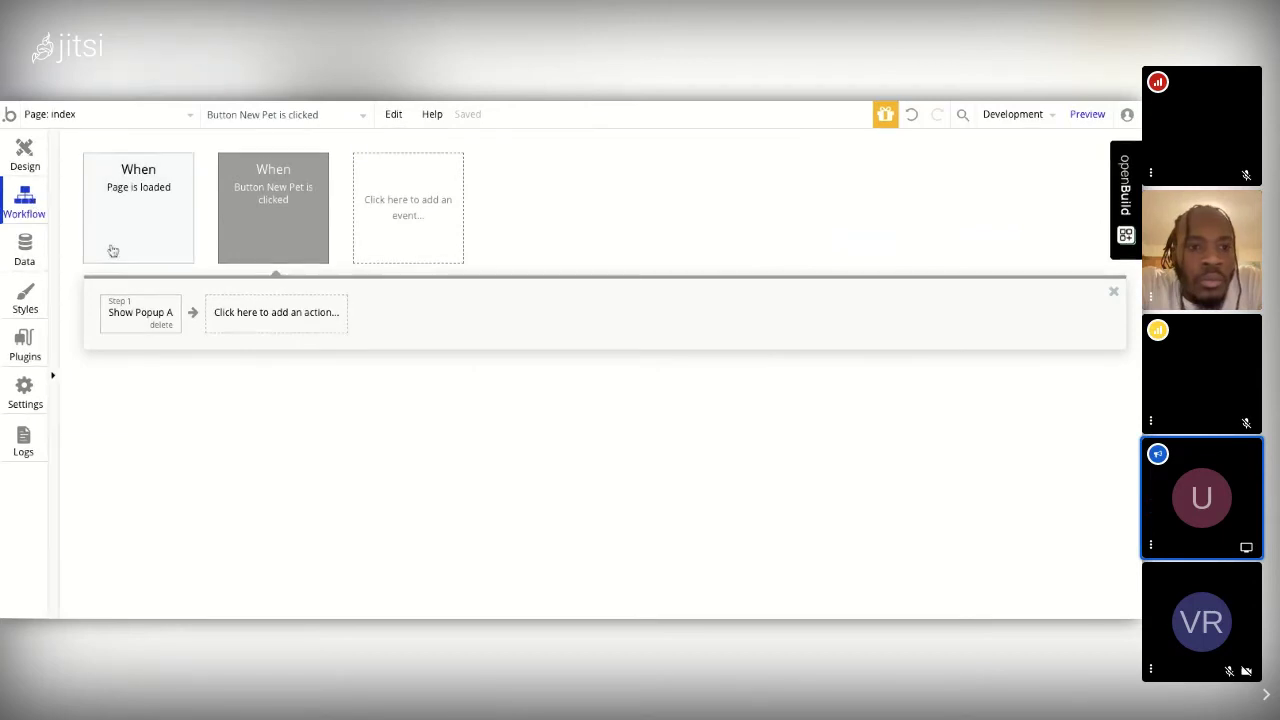
{"action": "mouse_move", "coordinate": [140, 327]}
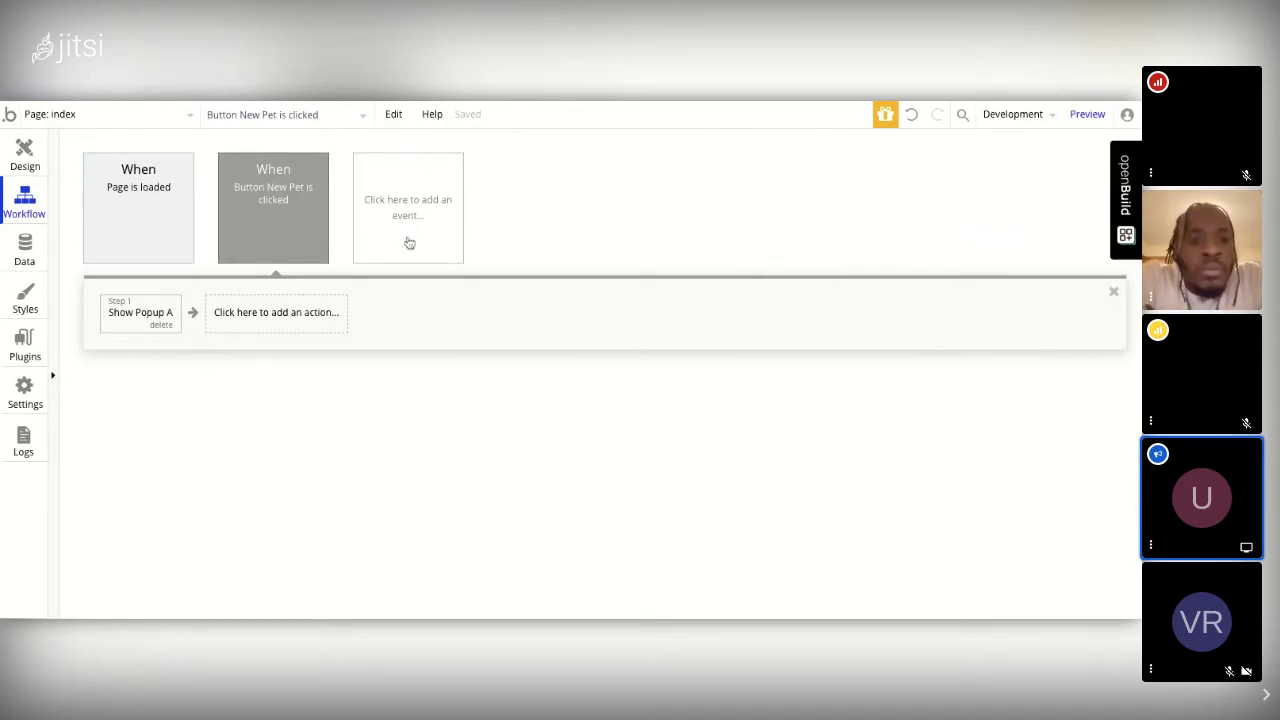
{"action": "left_click", "coordinate": [148, 201]}
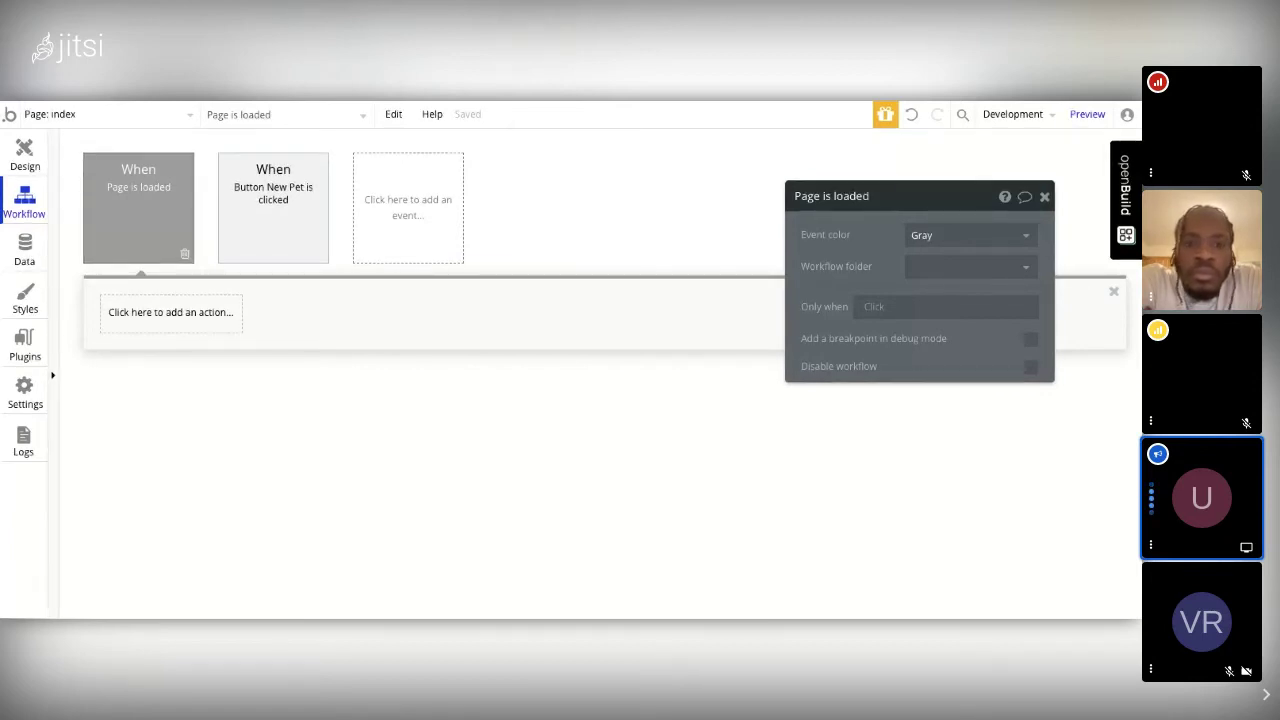
Step: Bring up the General/Elements/Custom event menu for a new workflow event
{"action": "mouse_move", "coordinate": [257, 257]}
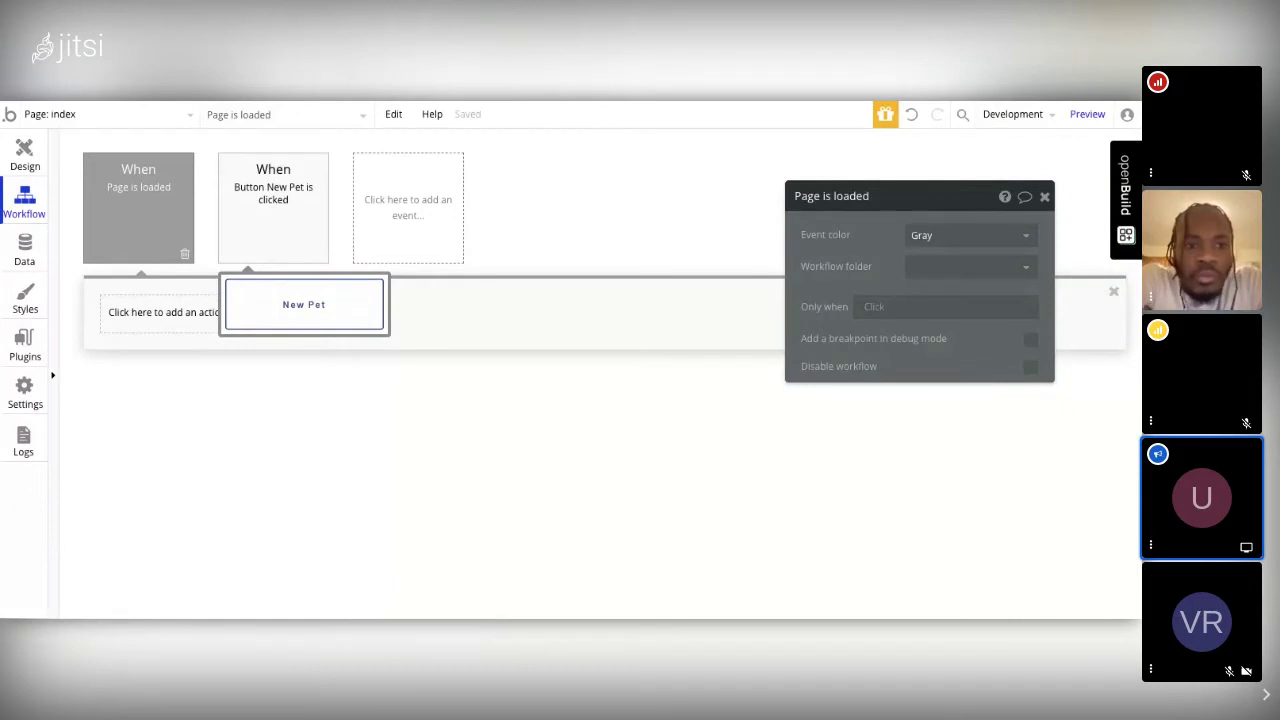
{"action": "left_click", "coordinate": [400, 205]}
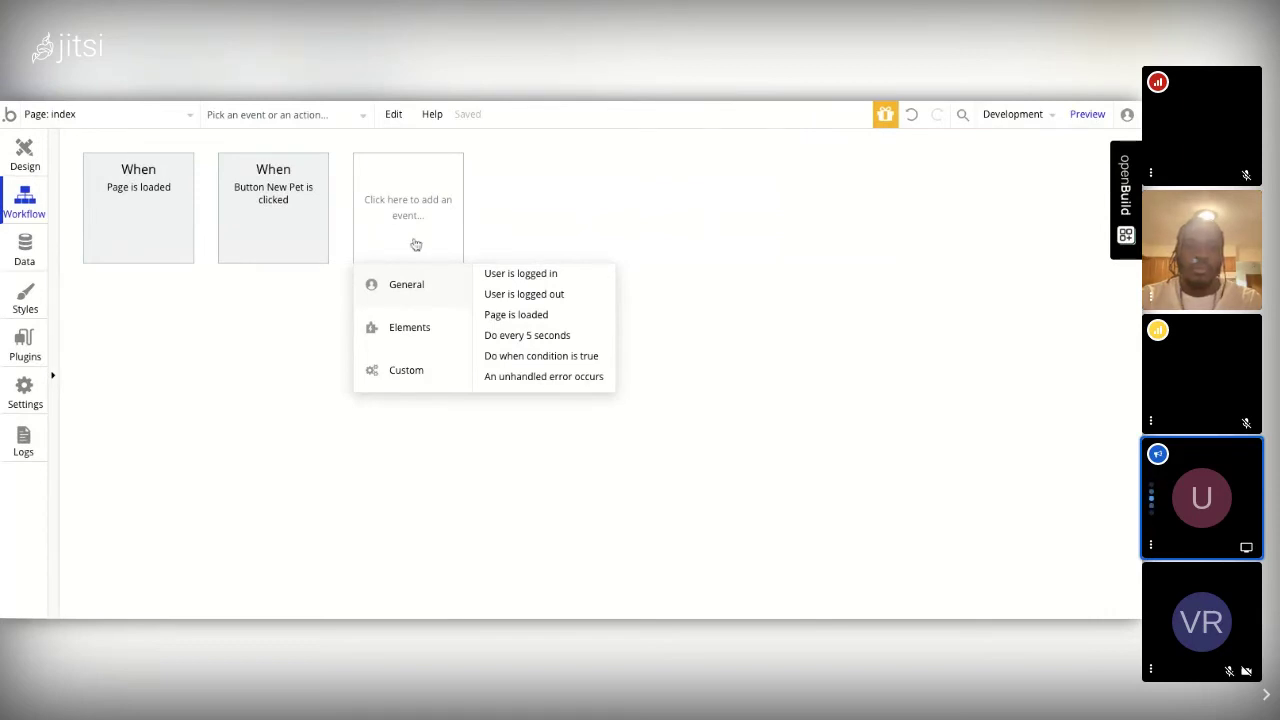
Step: Browse the Elements events, then reopen the 'When Button New Pet is clicked' workflow
{"action": "mouse_move", "coordinate": [457, 334]}
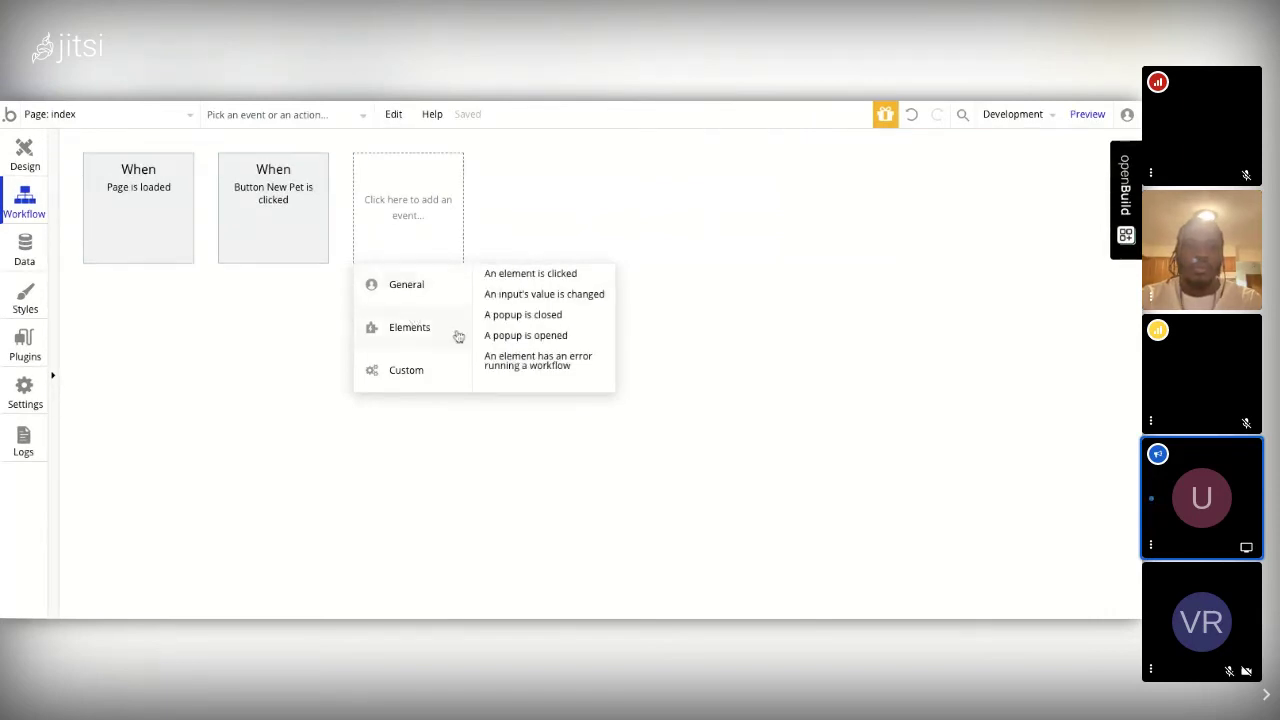
{"action": "mouse_move", "coordinate": [520, 298]}
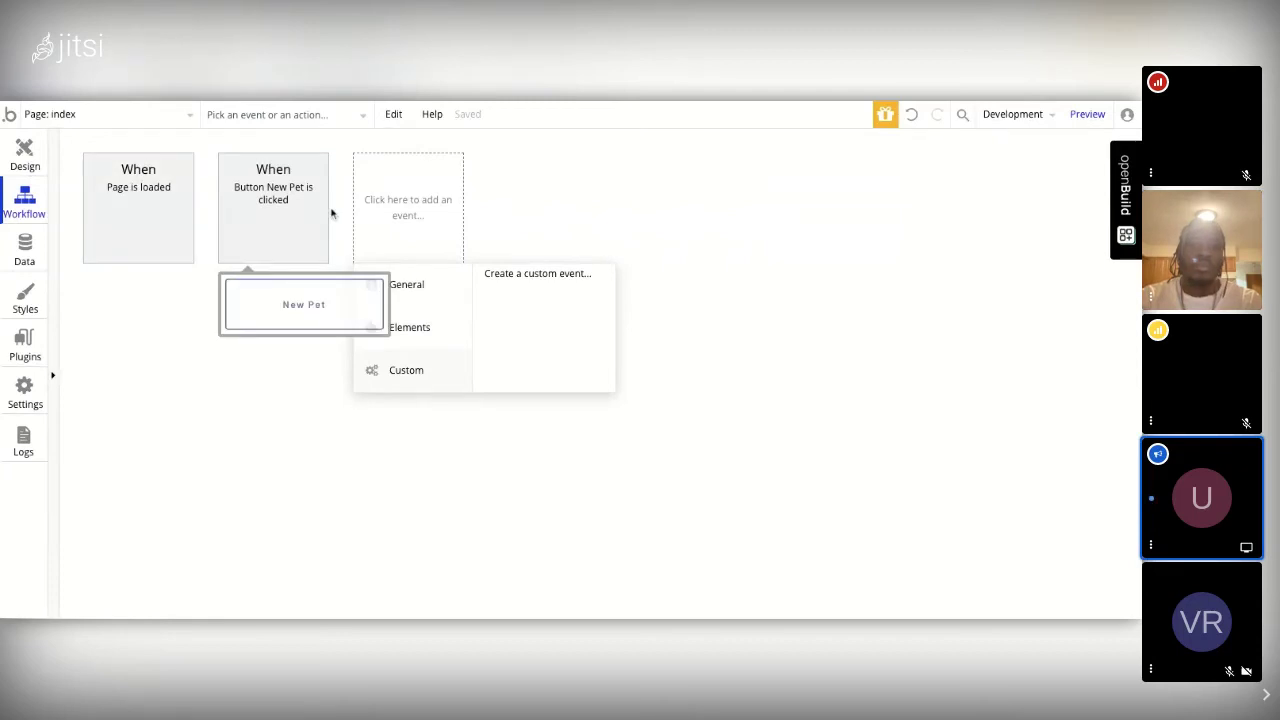
{"action": "left_click", "coordinate": [287, 207]}
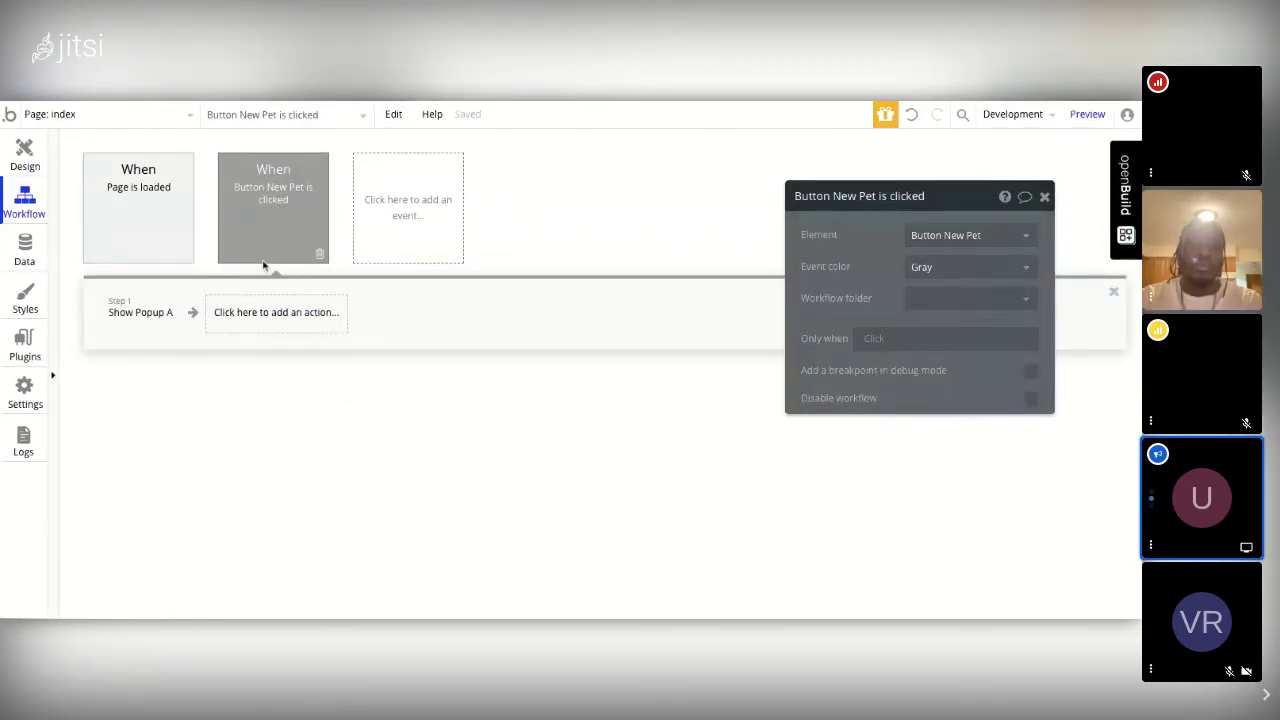
{"action": "left_click", "coordinate": [250, 316]}
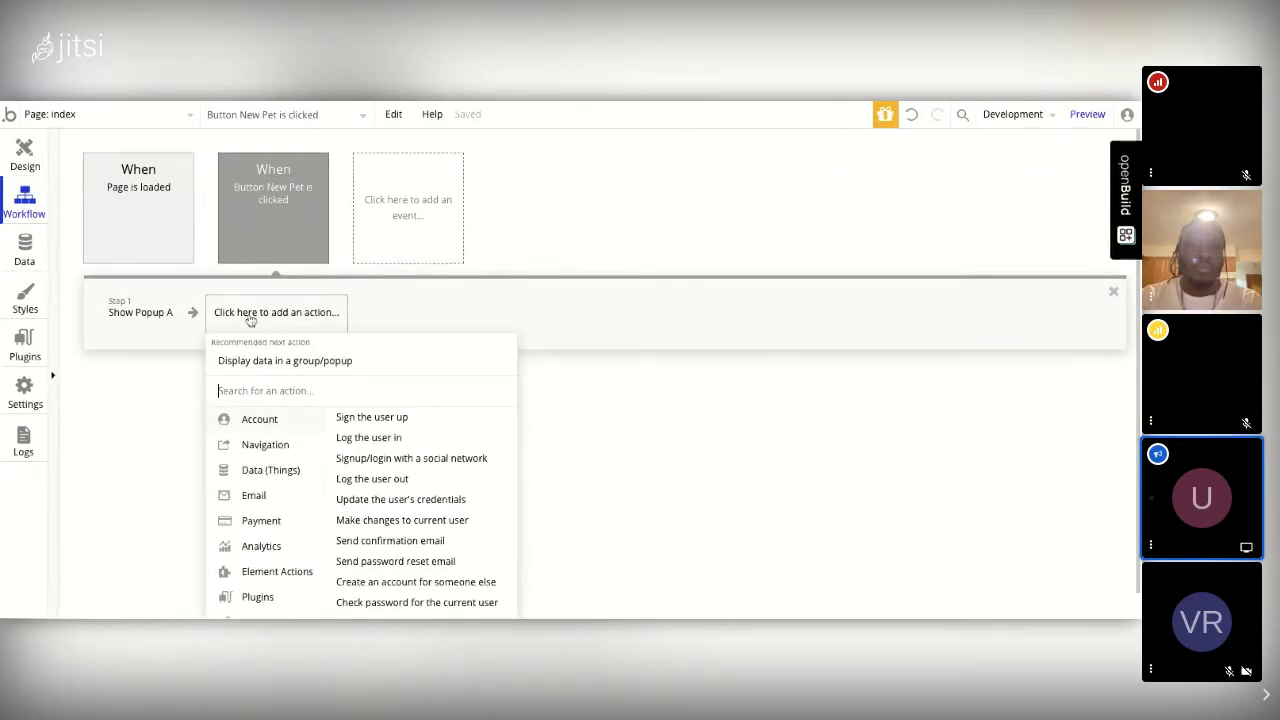
{"action": "scroll", "coordinate": [250, 318], "scroll_direction": "down", "scroll_amount": 1}
{"action": "mouse_move", "coordinate": [257, 532]}
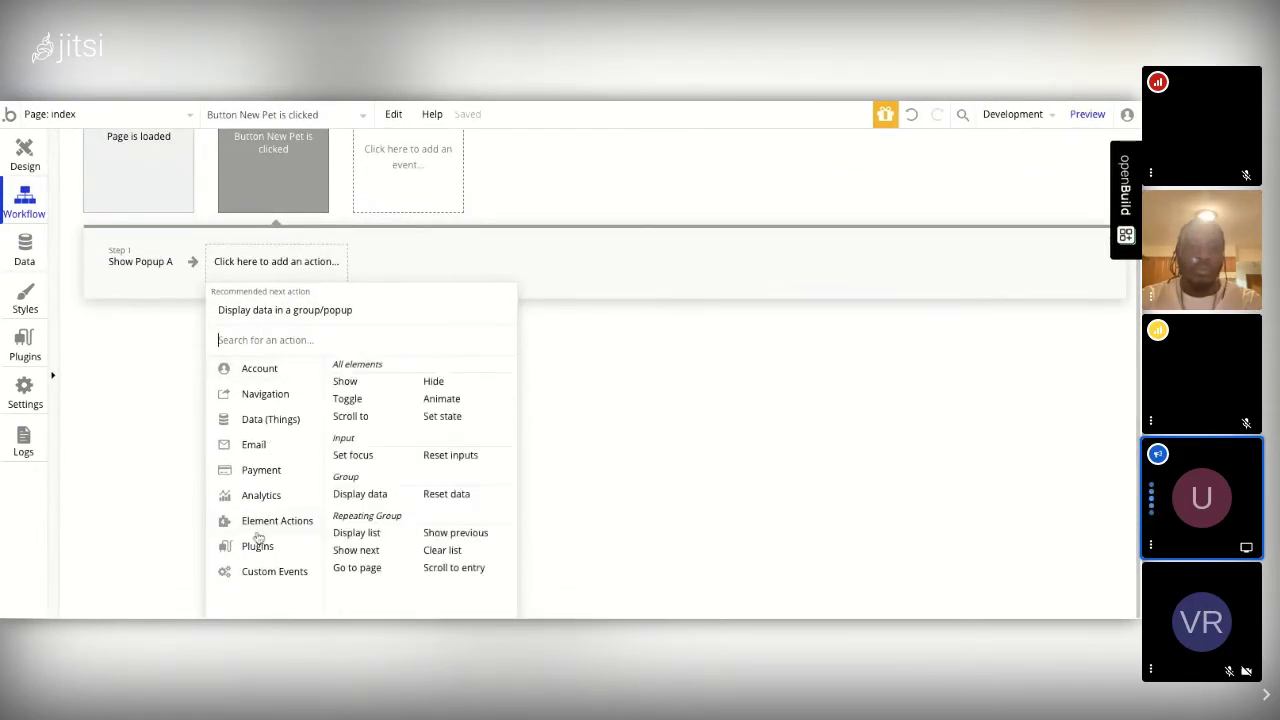
{"action": "left_click", "coordinate": [262, 571]}
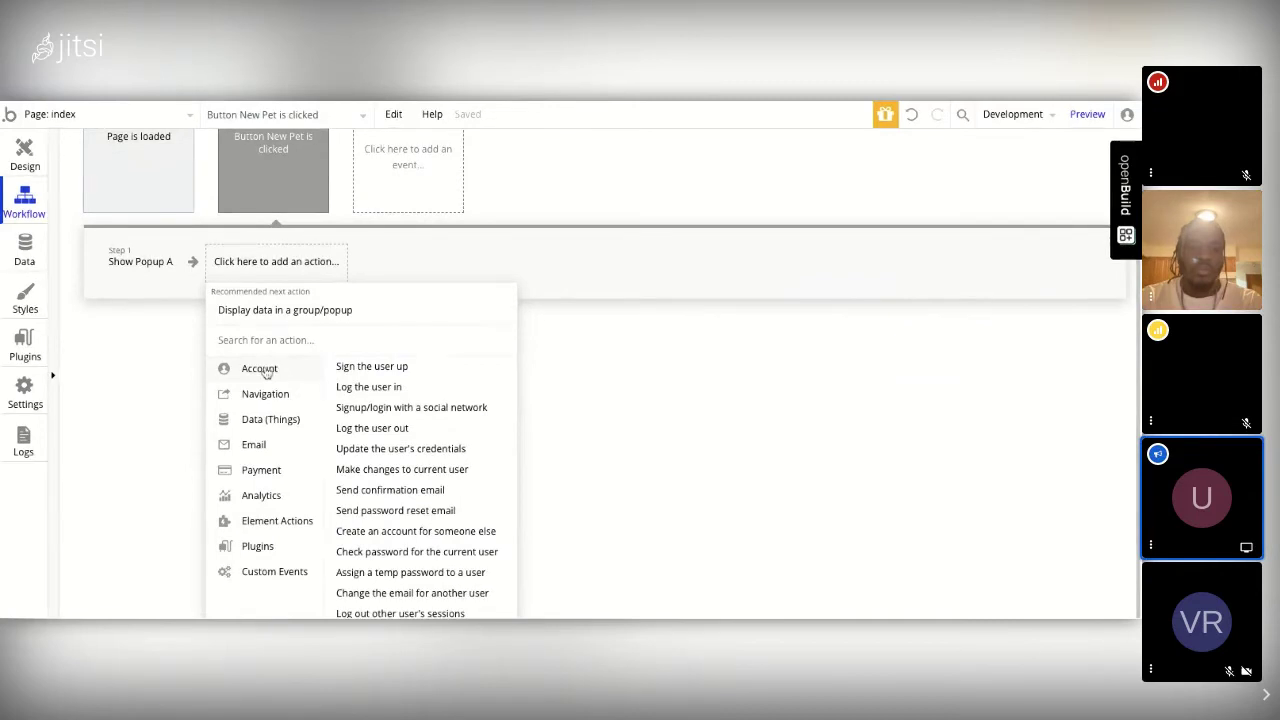
{"action": "mouse_move", "coordinate": [271, 549]}
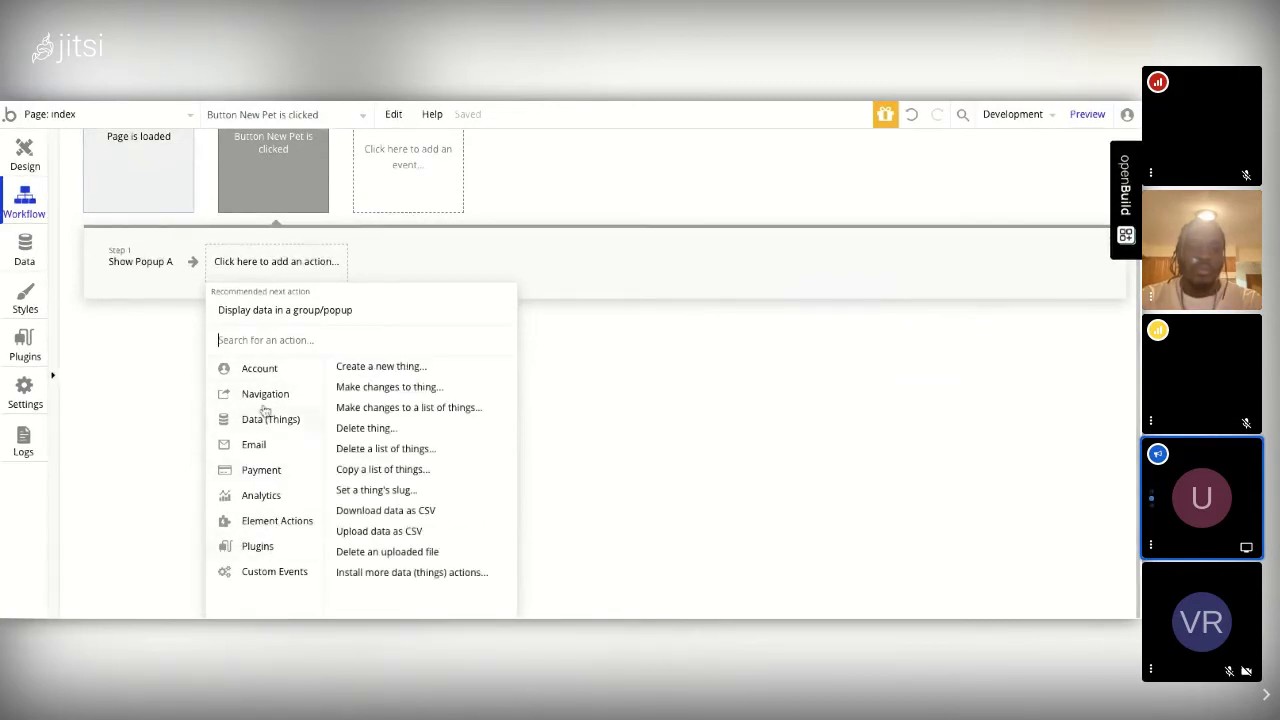
{"action": "mouse_move", "coordinate": [269, 376]}
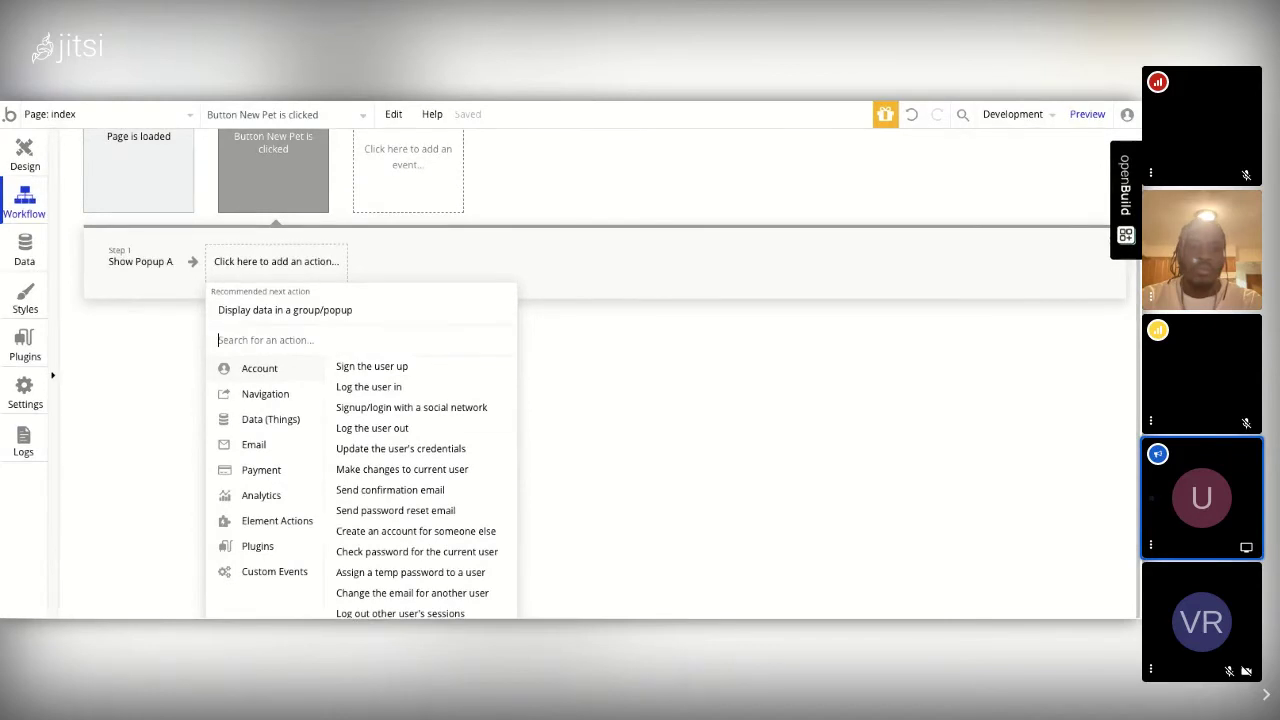
{"action": "mouse_move", "coordinate": [281, 397]}
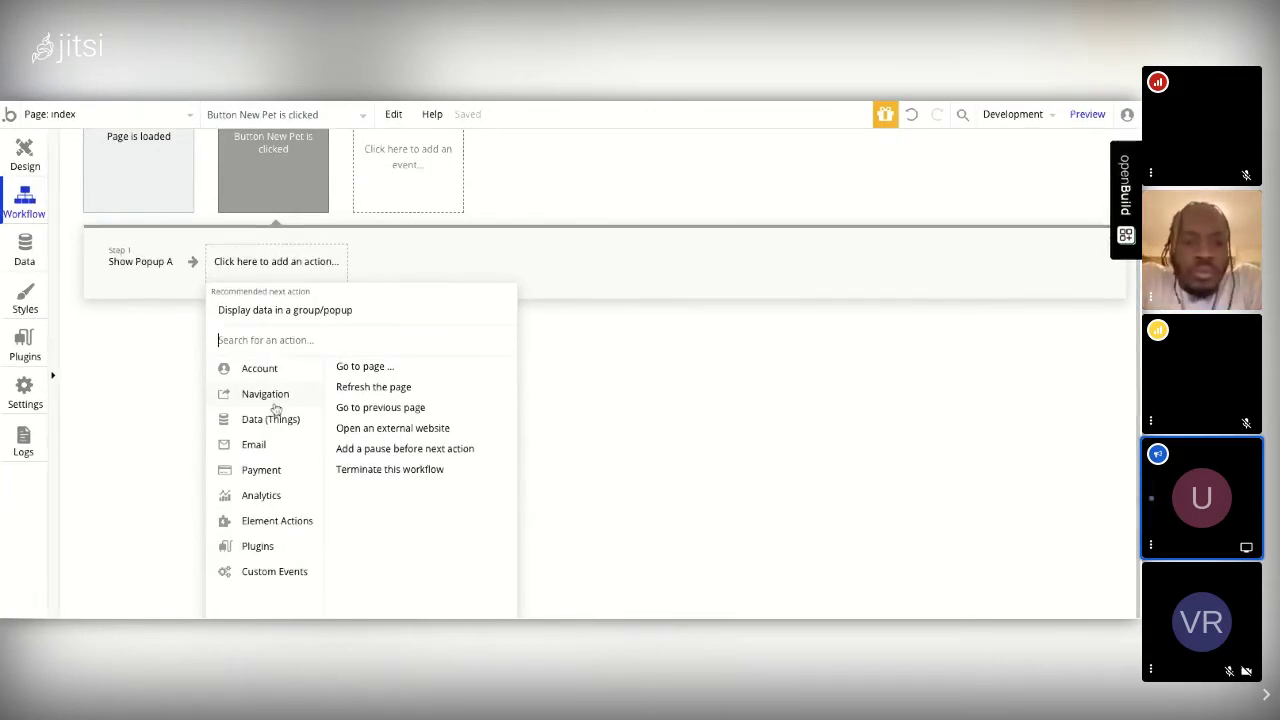
{"action": "mouse_move", "coordinate": [275, 424]}
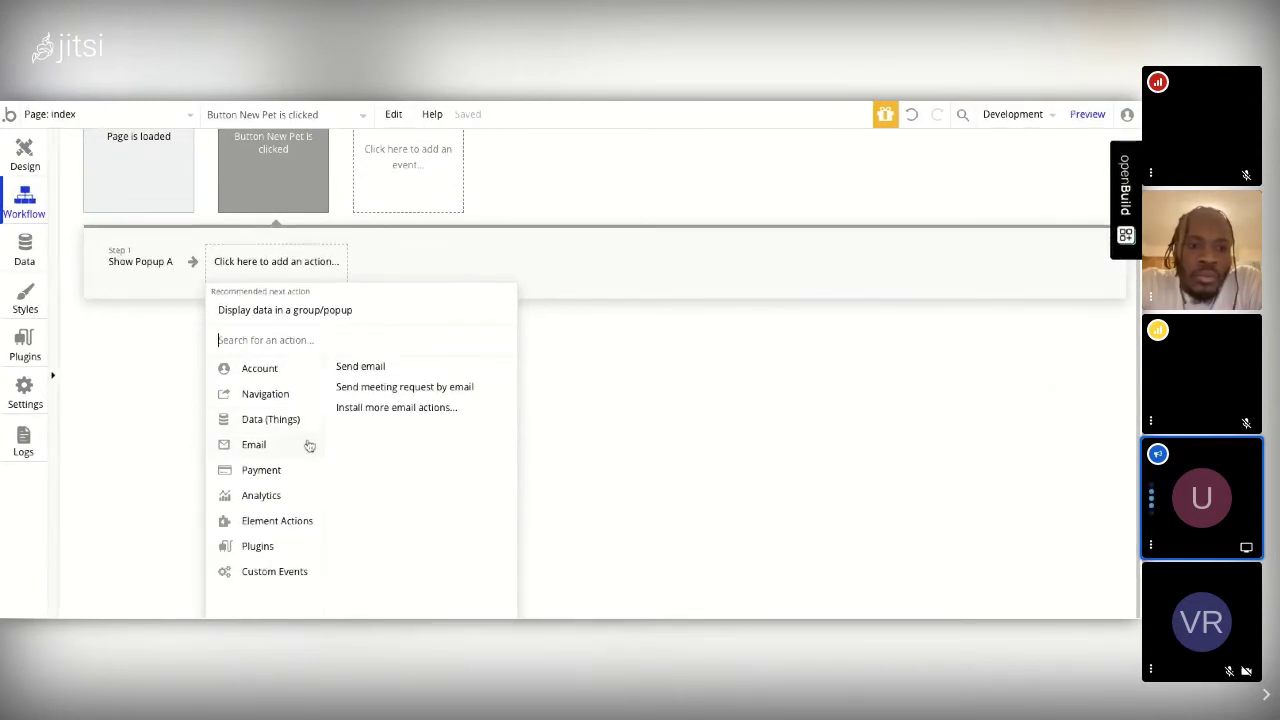
{"action": "mouse_move", "coordinate": [298, 523]}
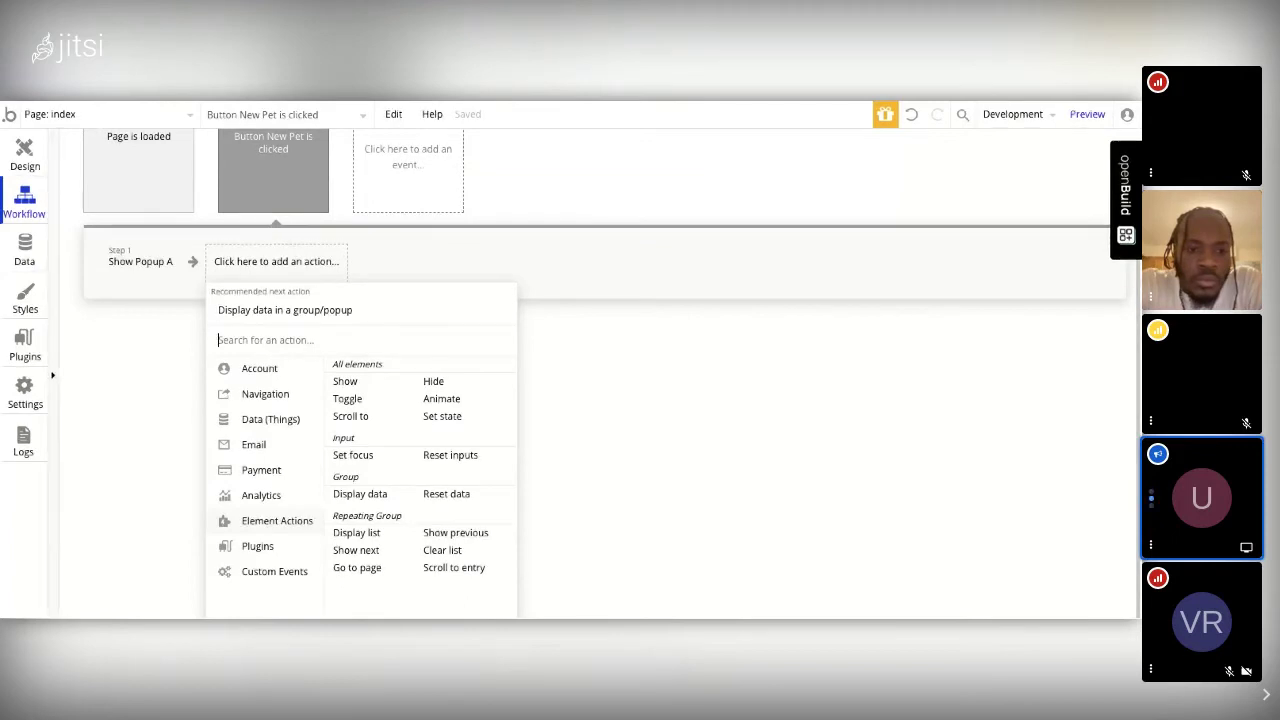
{"action": "left_click", "coordinate": [262, 419]}
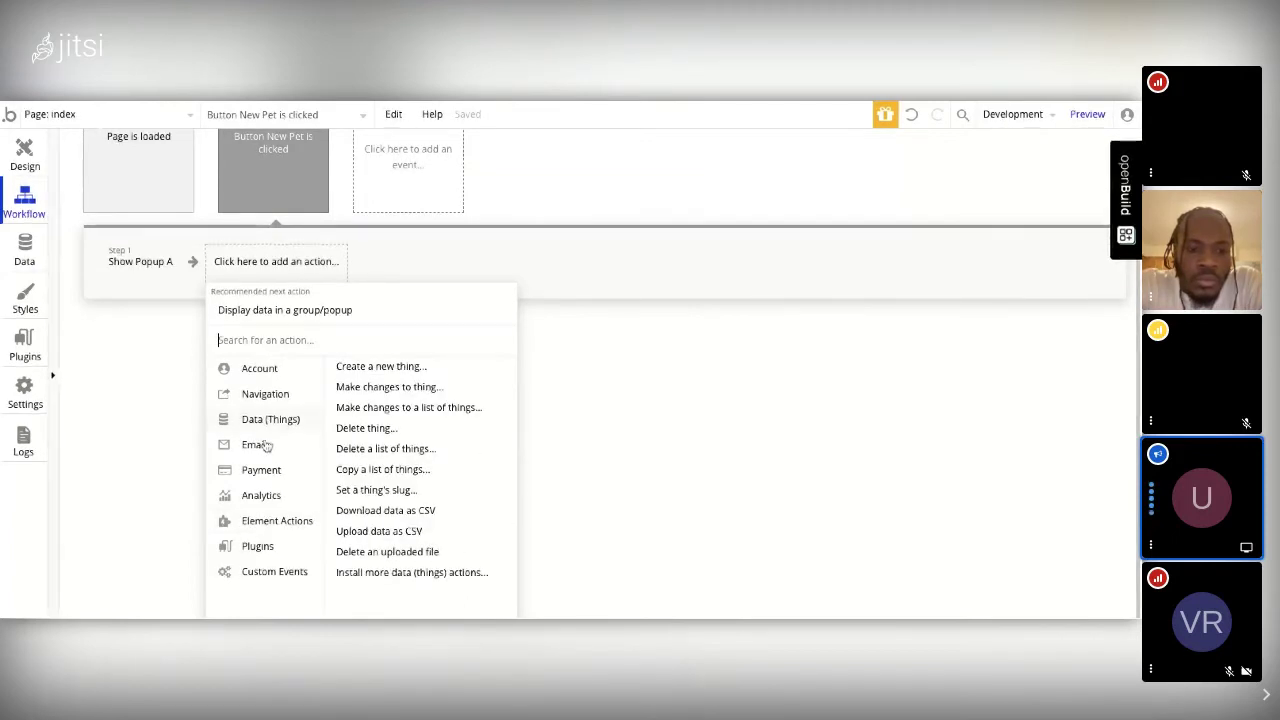
{"action": "mouse_move", "coordinate": [262, 470]}
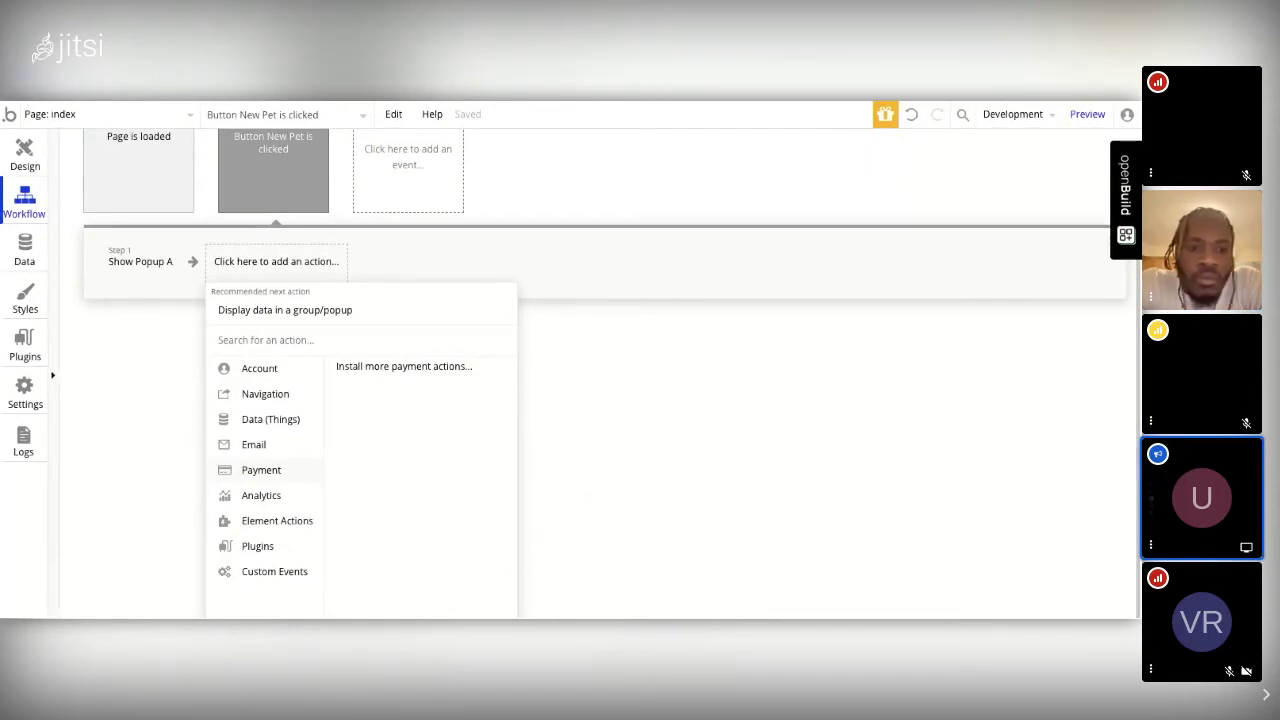
{"action": "left_click", "coordinate": [565, 316]}
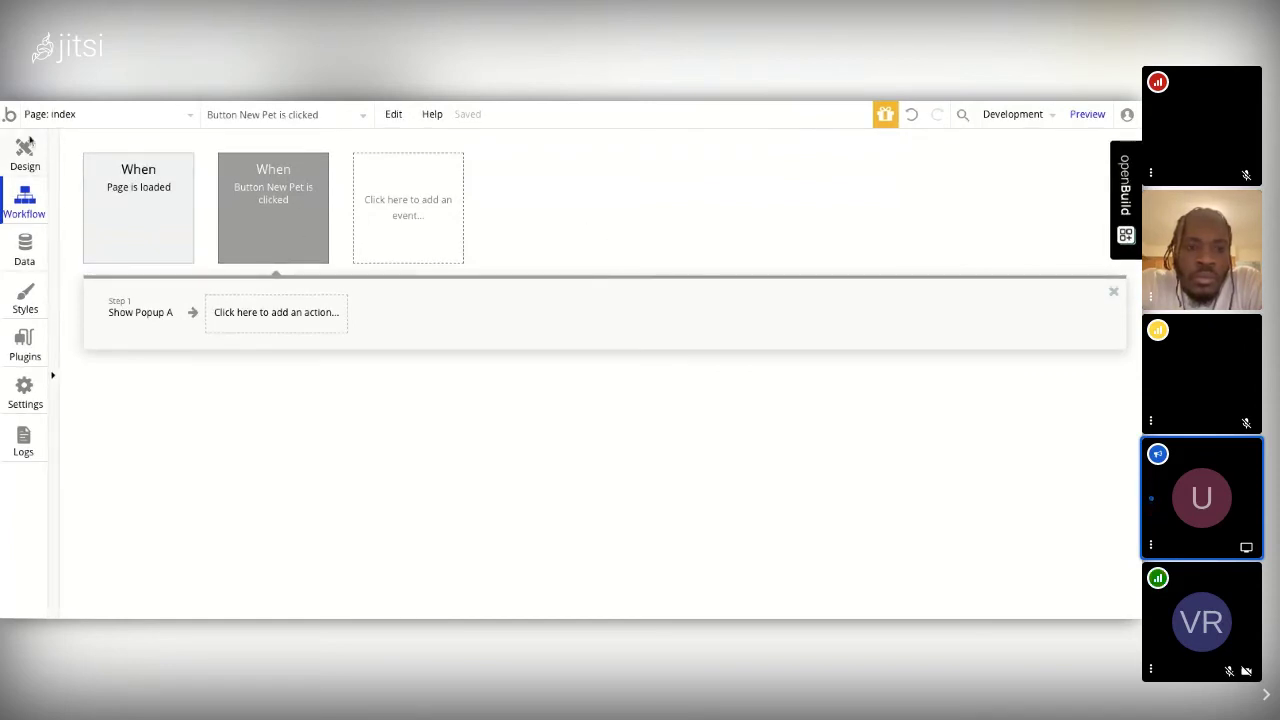
Step: Return to the Design tab and show Popup A on the canvas from the Elements tree
{"action": "left_click", "coordinate": [25, 152]}
{"action": "double_click", "coordinate": [505, 286]}
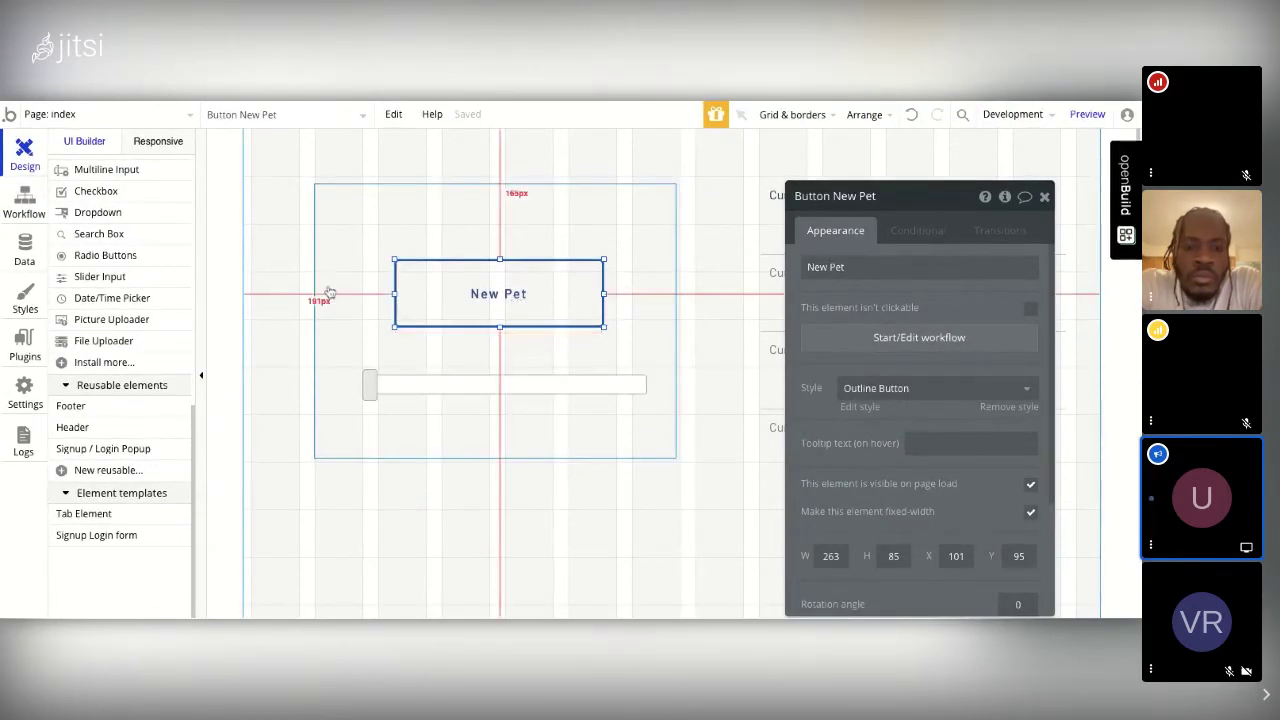
{"action": "scroll", "coordinate": [170, 316], "scroll_direction": "up", "scroll_amount": 5}
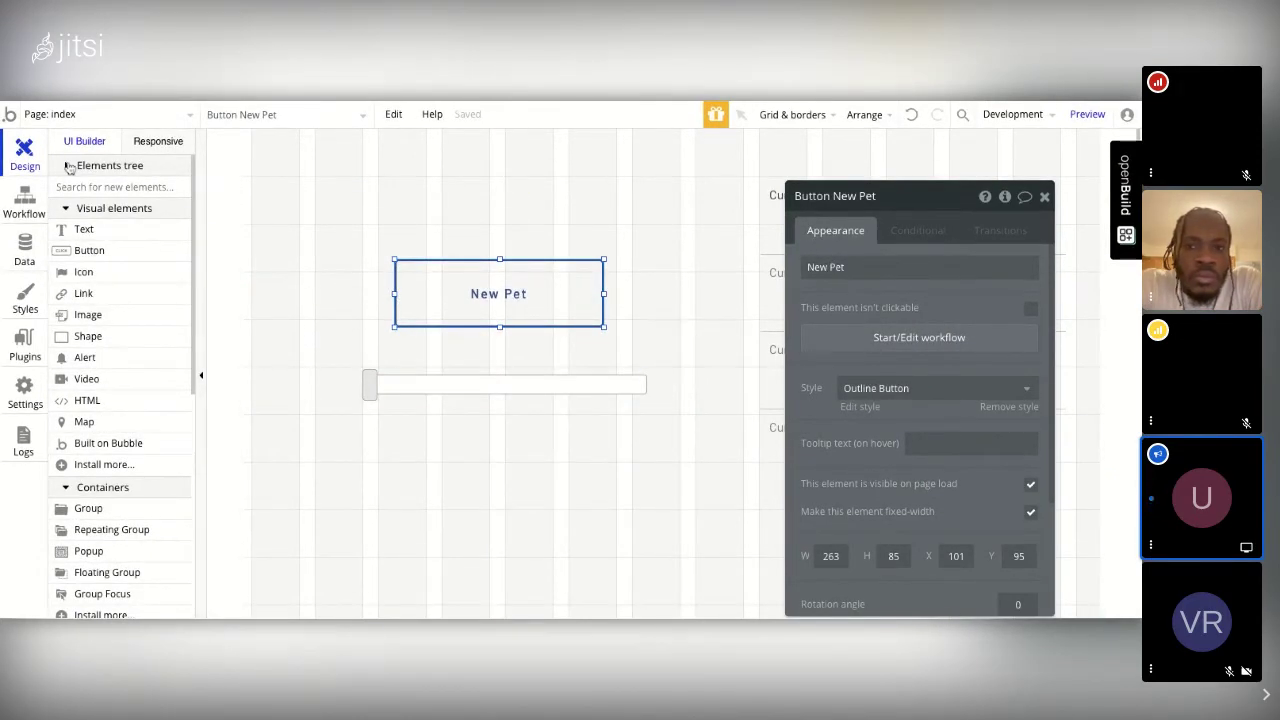
{"action": "left_click", "coordinate": [68, 167]}
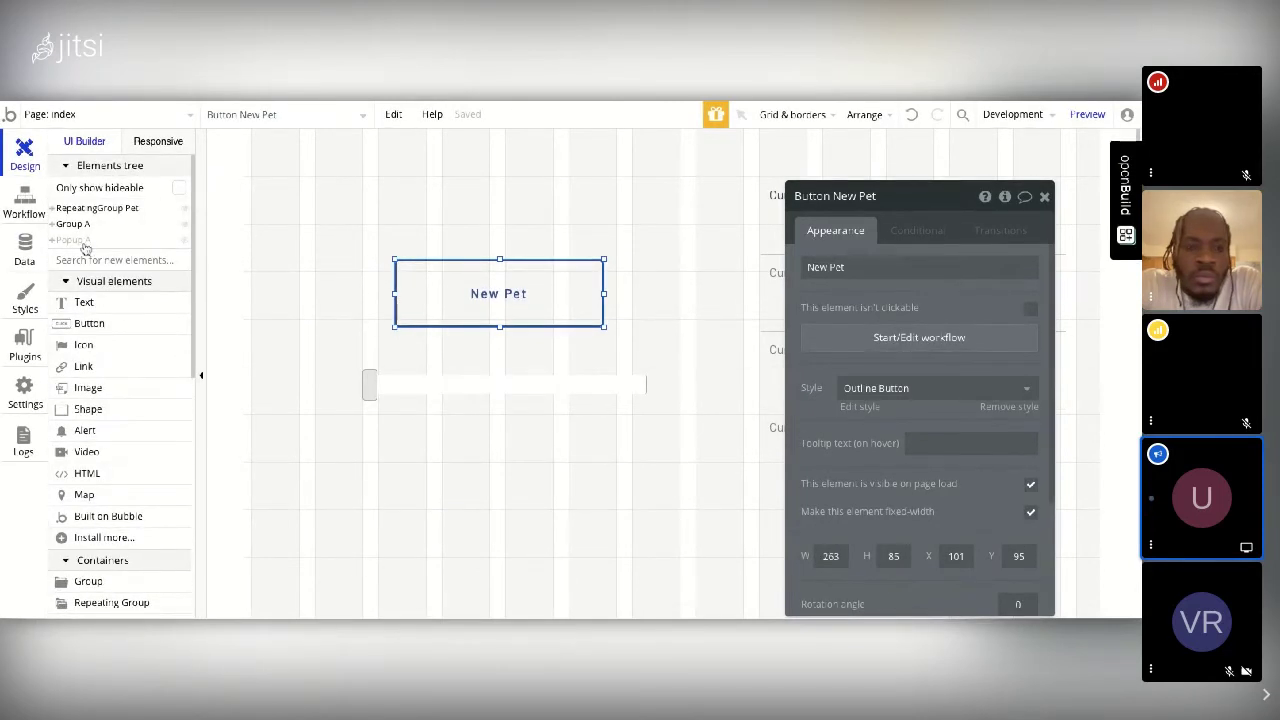
{"action": "mouse_move", "coordinate": [85, 248]}
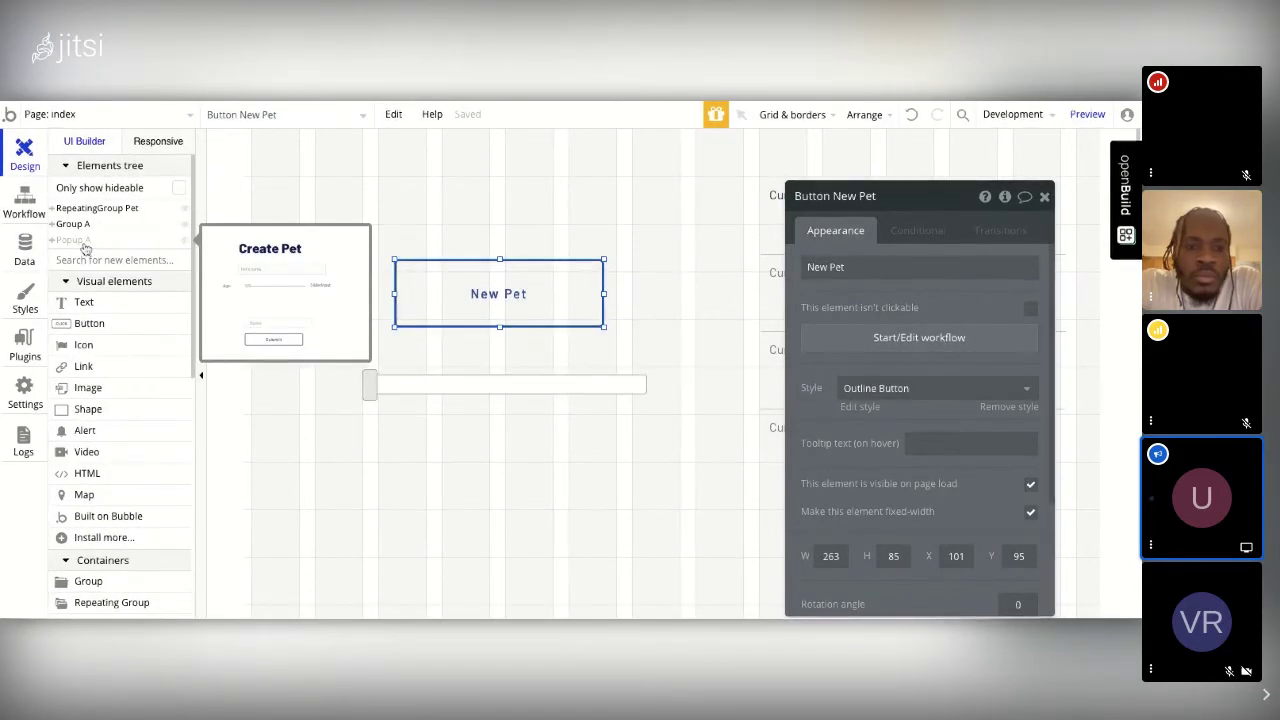
{"action": "left_click", "coordinate": [84, 242]}
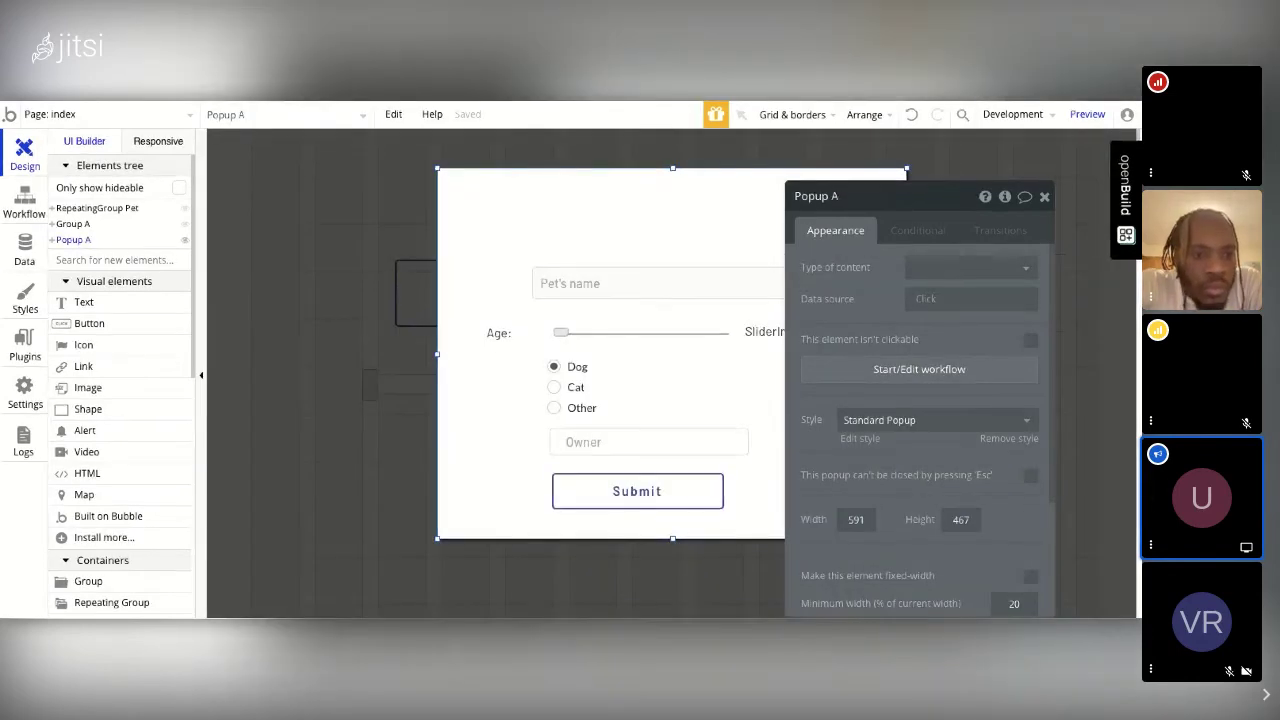
Step: Replace the popup name 'A' with 'Create Pet' so it becomes Popup Create Pet
{"action": "left_click", "coordinate": [838, 197]}
{"action": "key", "text": "BackSpace"}
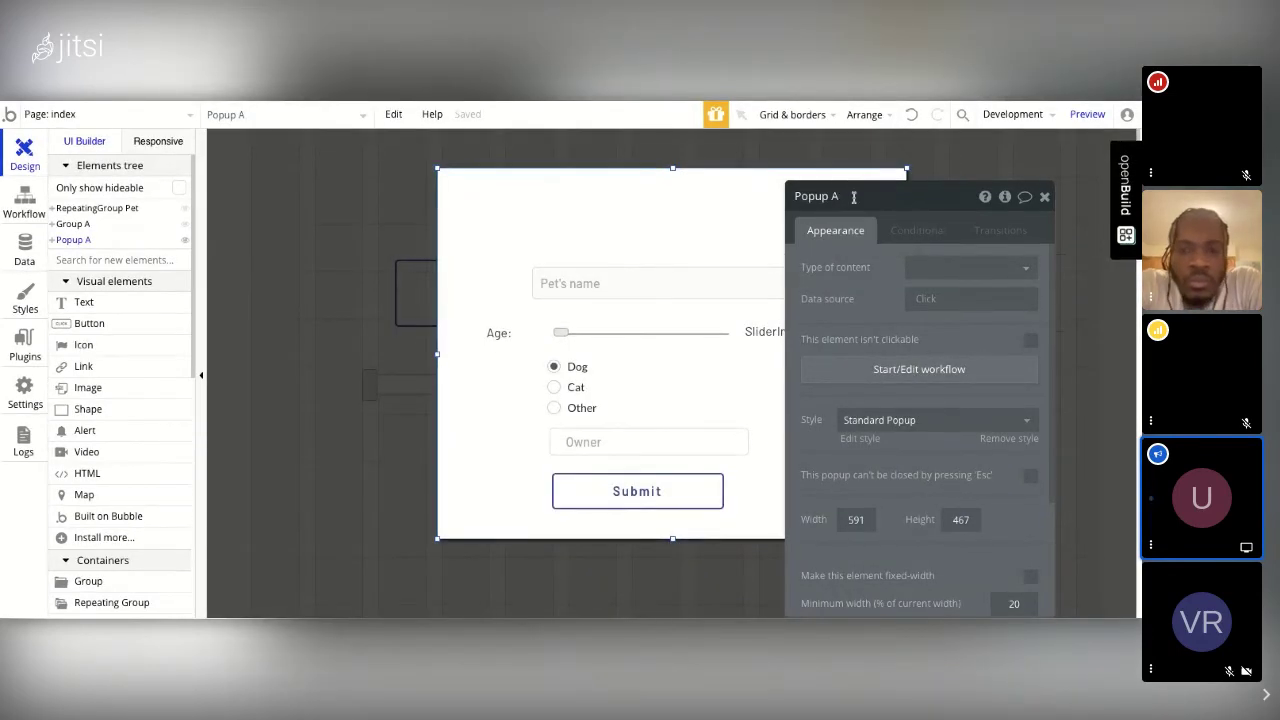
{"action": "type", "text": "Create "}
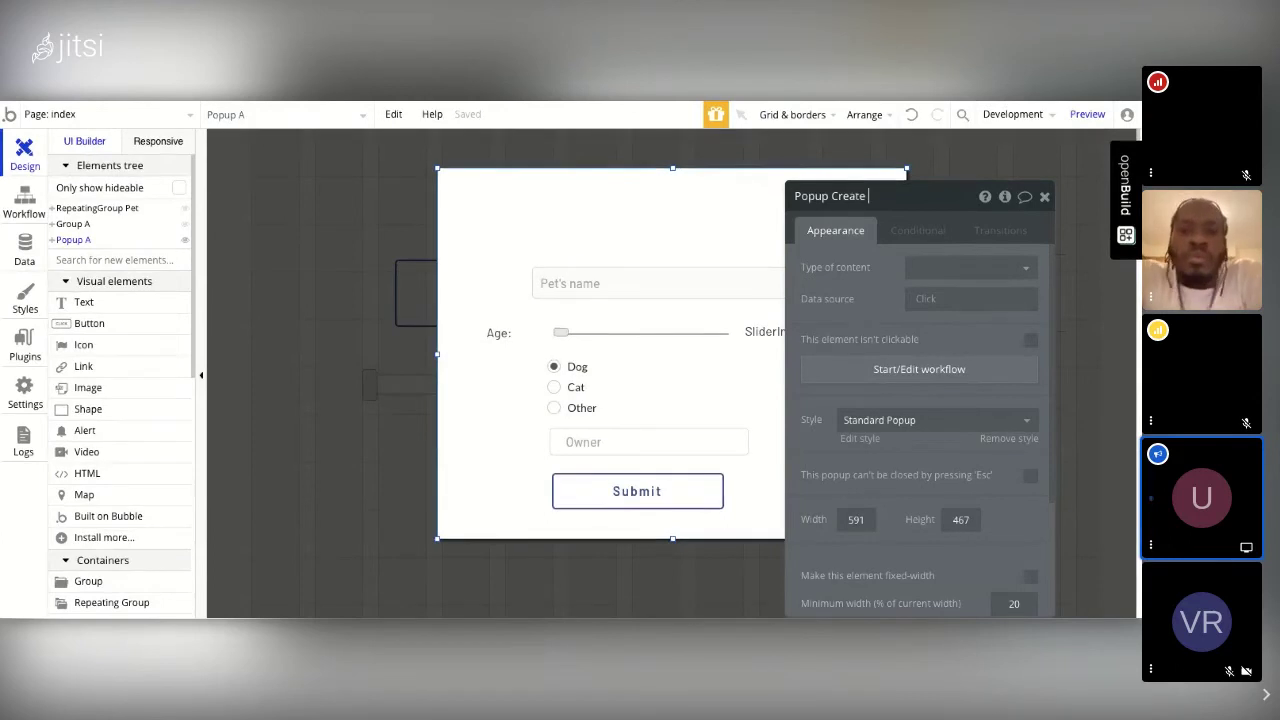
{"action": "type", "text": "Pet"}
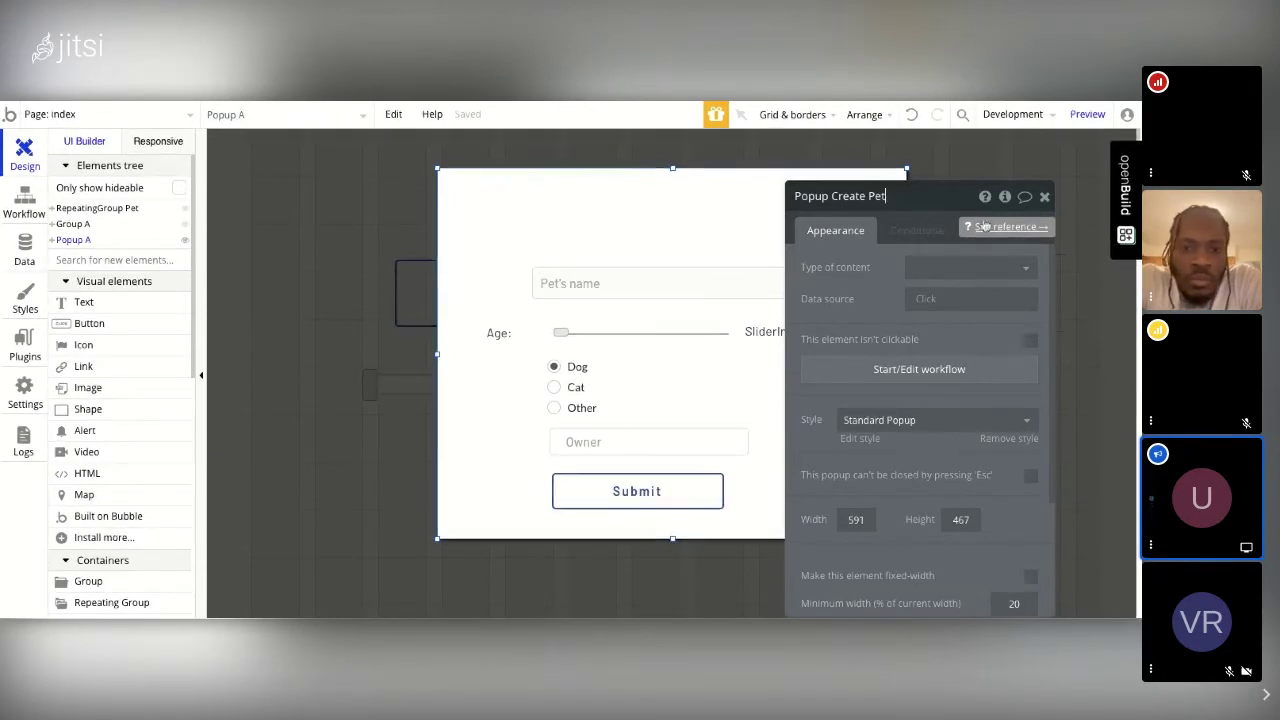
{"action": "left_click", "coordinate": [1044, 196]}
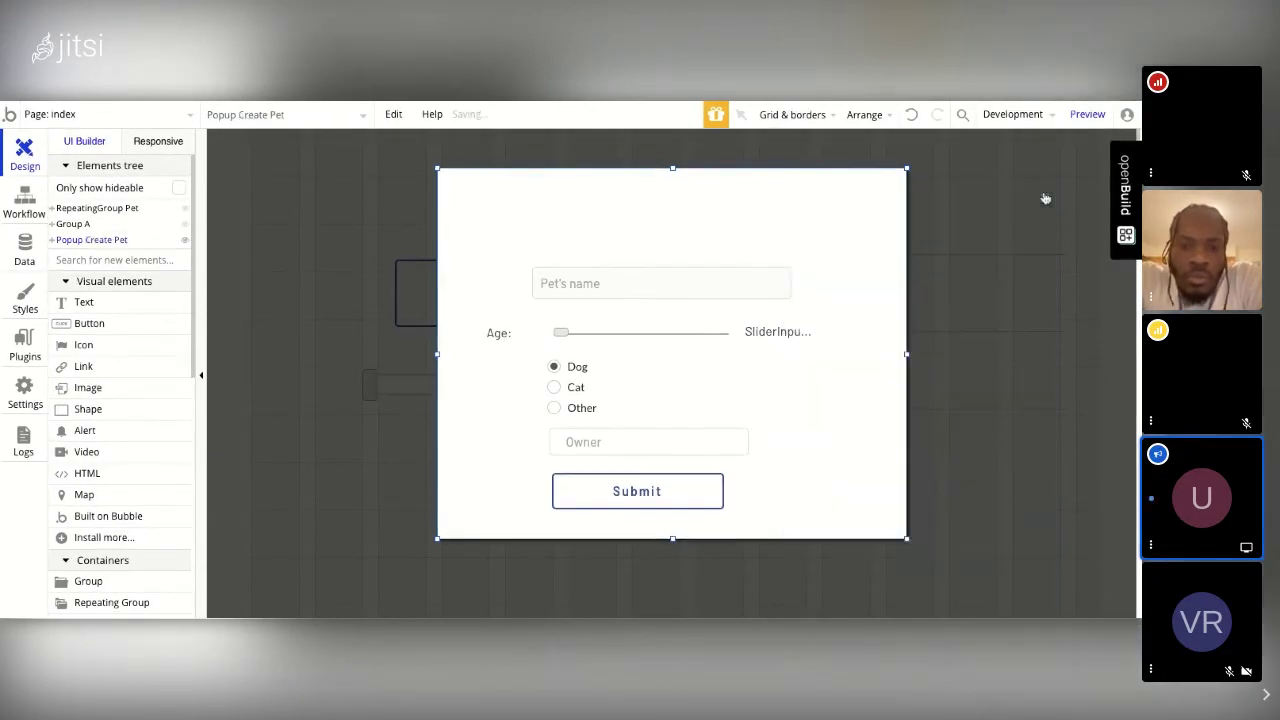
{"action": "left_click_drag", "start_coordinate": [745, 288], "coordinate": [589, 234]}
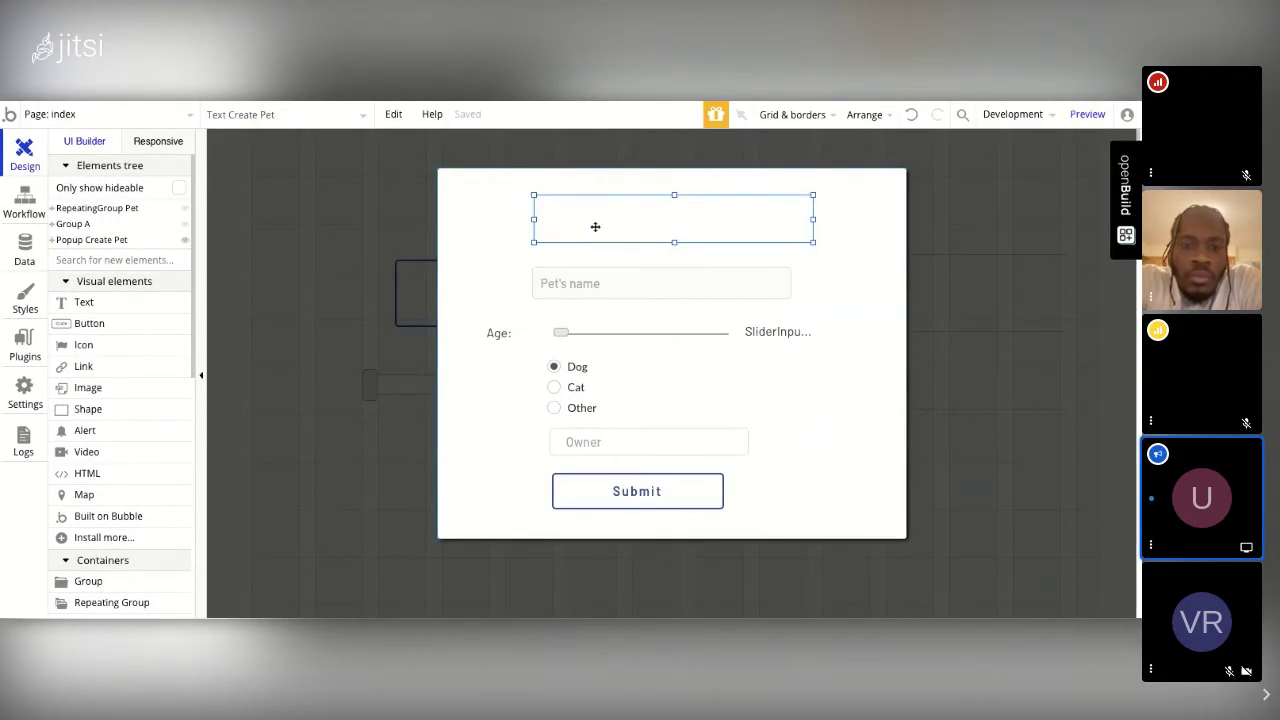
{"action": "double_click", "coordinate": [595, 227]}
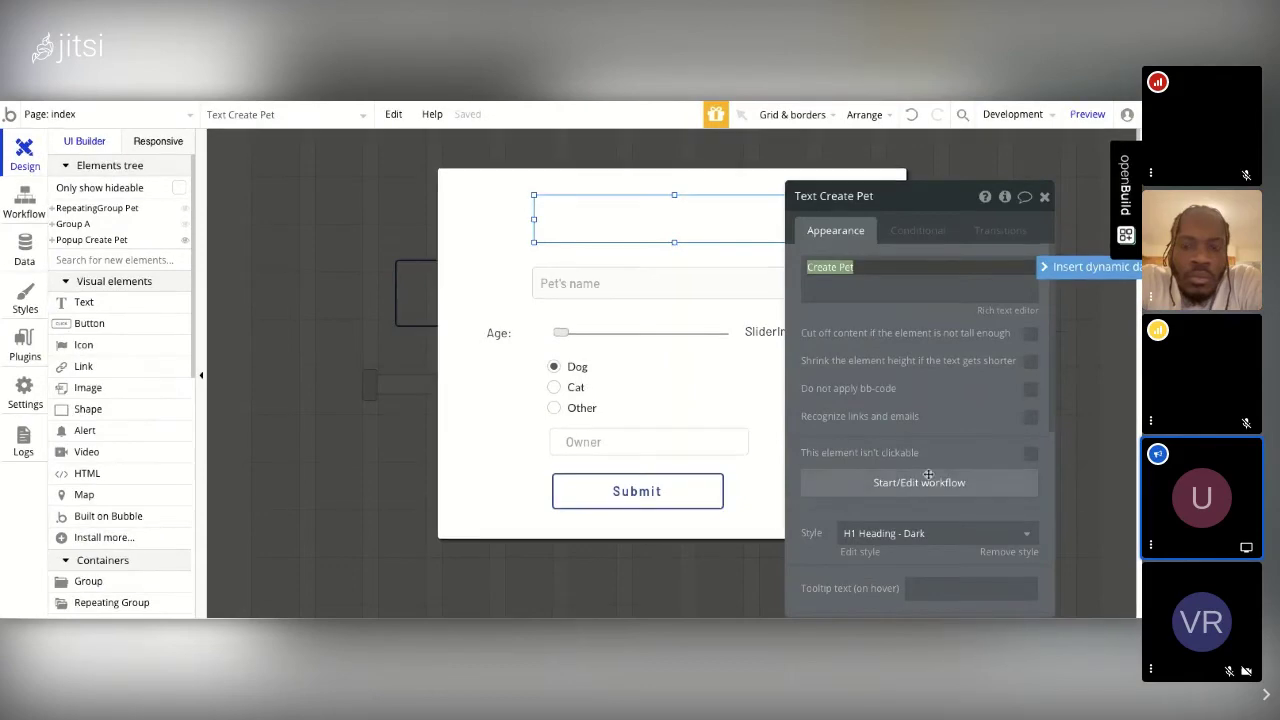
{"action": "scroll", "coordinate": [935, 488], "scroll_direction": "down", "scroll_amount": 2}
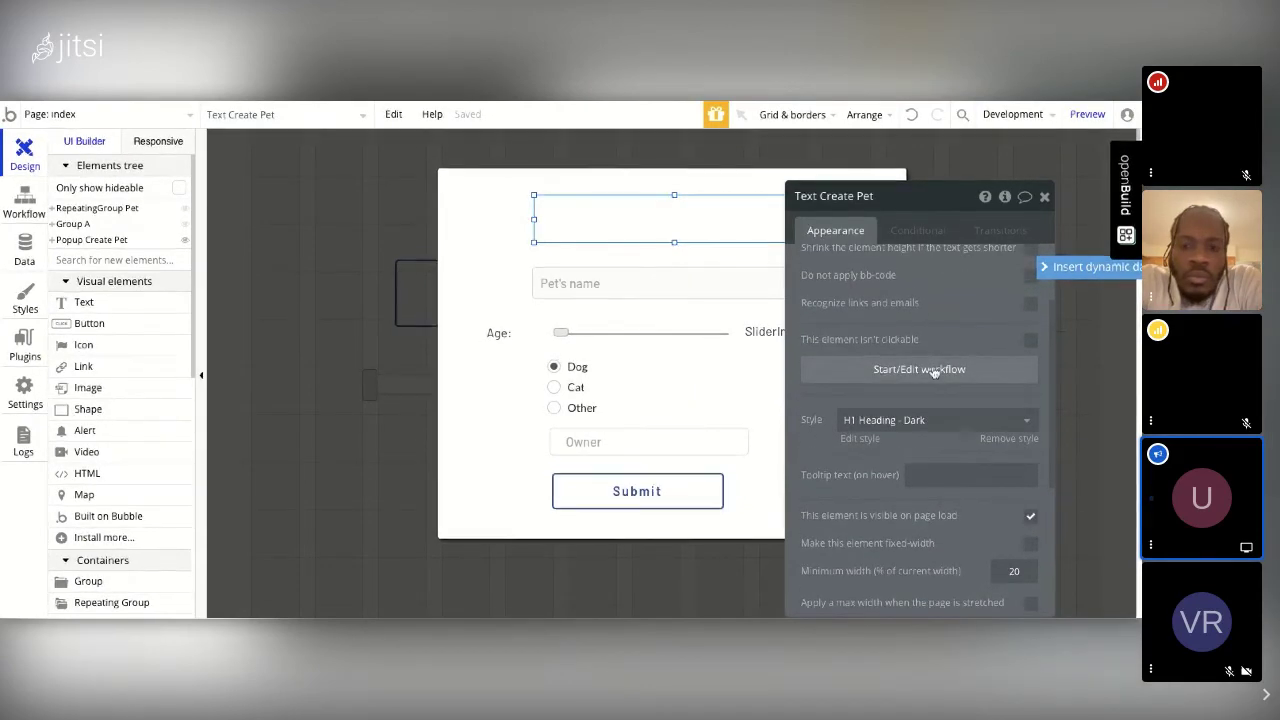
{"action": "scroll", "coordinate": [929, 371], "scroll_direction": "up", "scroll_amount": 2}
{"action": "left_click", "coordinate": [1044, 196]}
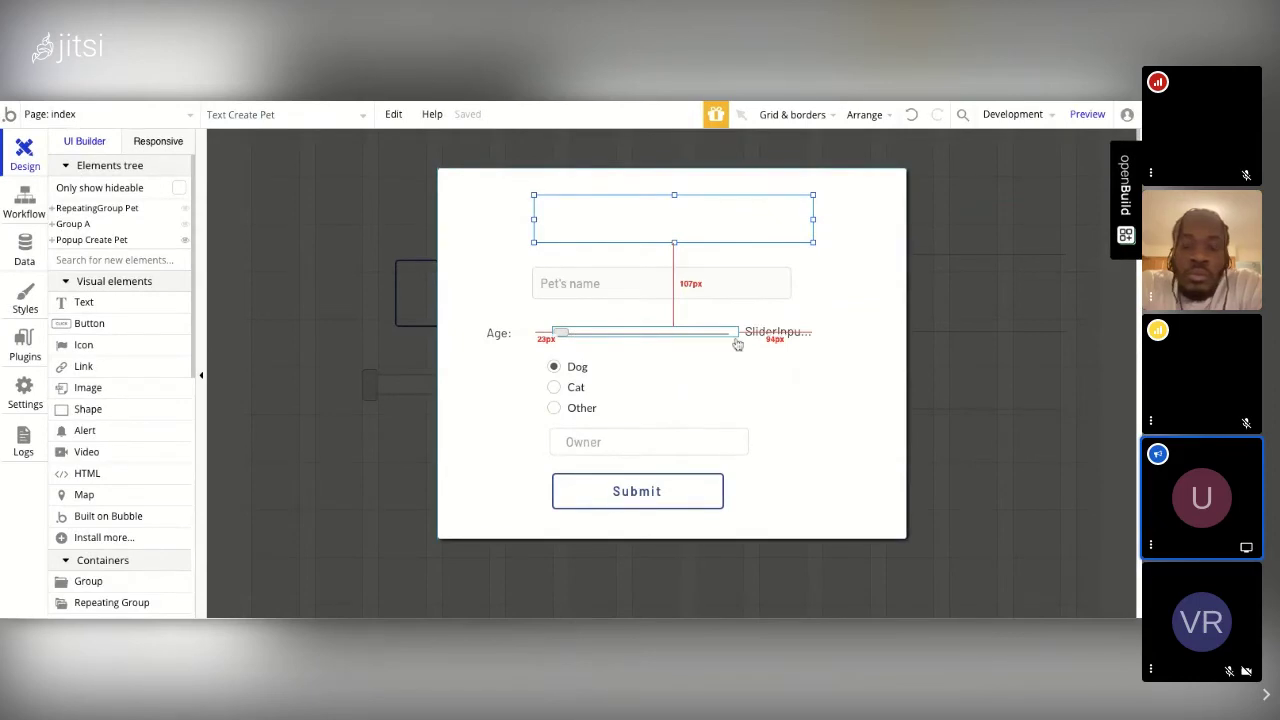
Step: Inspect the Age slider's value text properties, then return to the page's workflow editor
{"action": "left_click", "coordinate": [778, 337]}
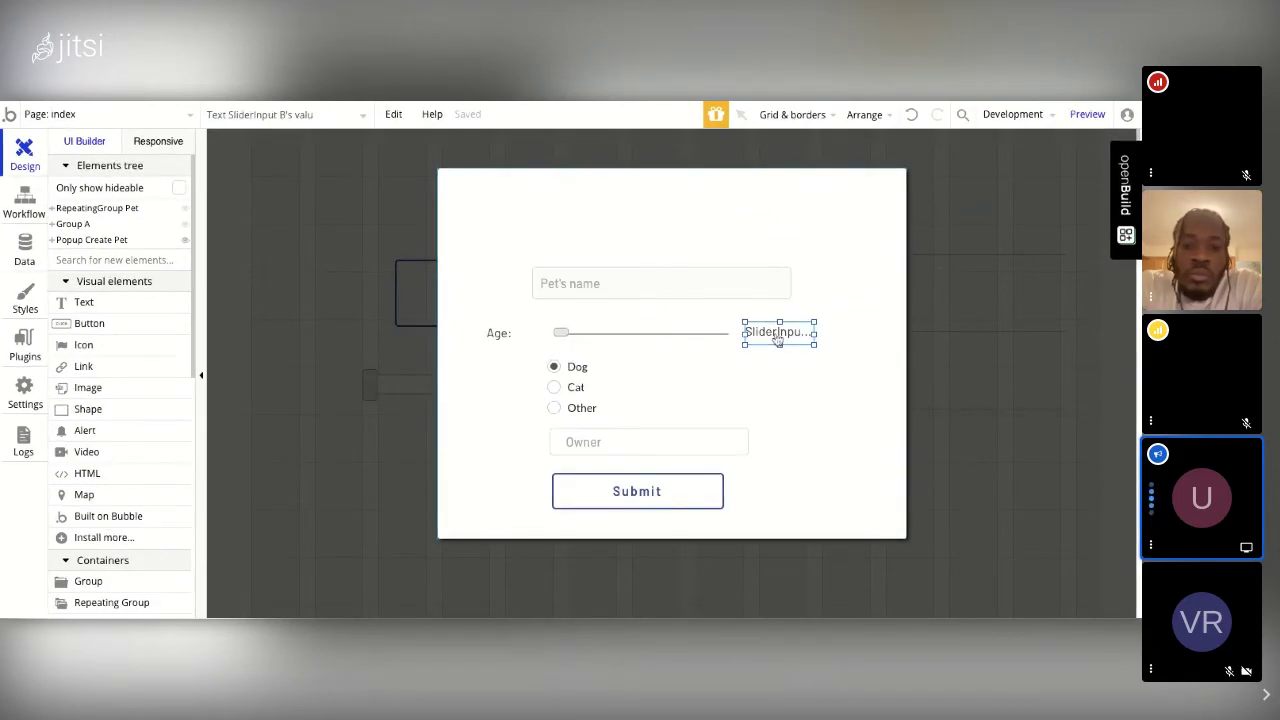
{"action": "double_click", "coordinate": [778, 337]}
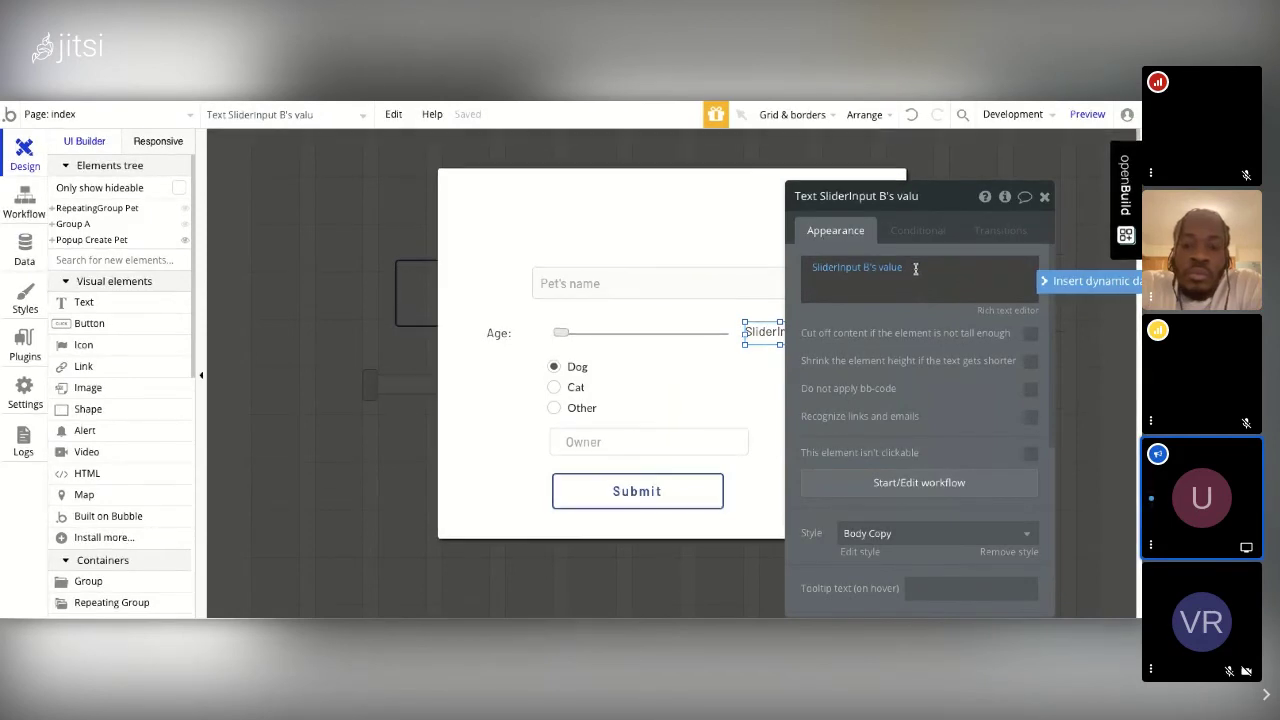
{"action": "left_click", "coordinate": [1087, 122]}
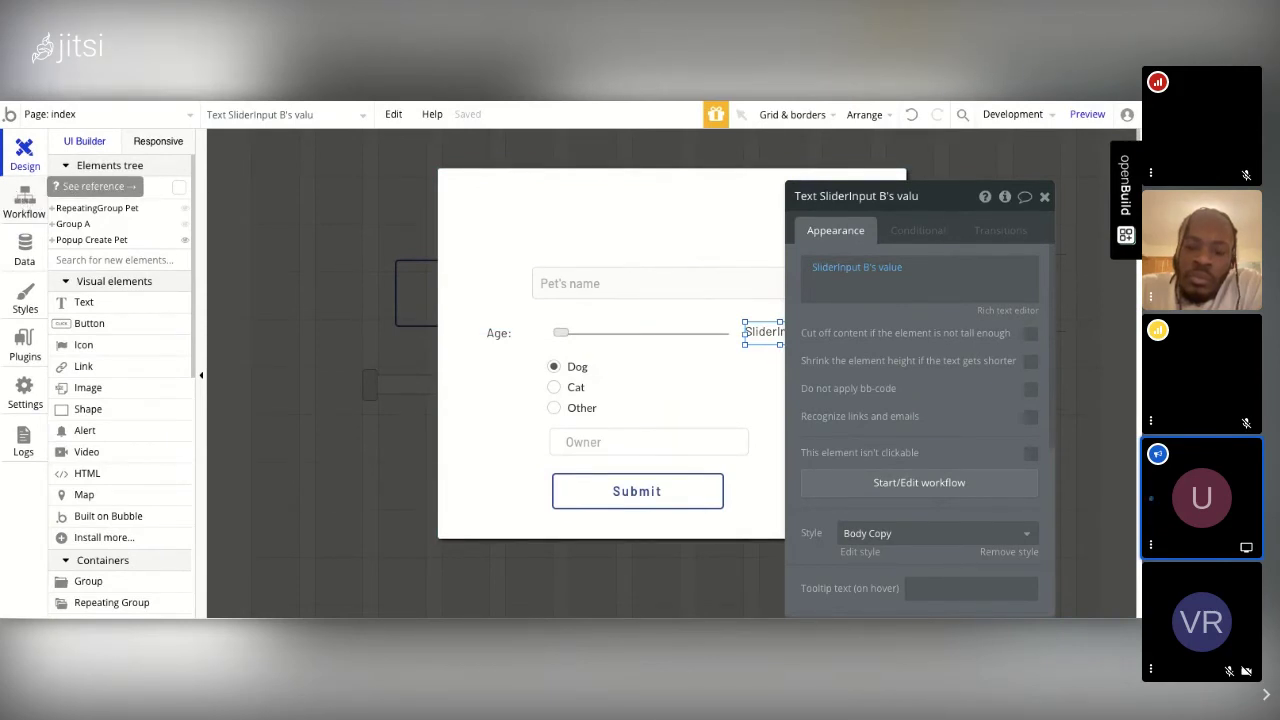
{"action": "left_click", "coordinate": [24, 200]}
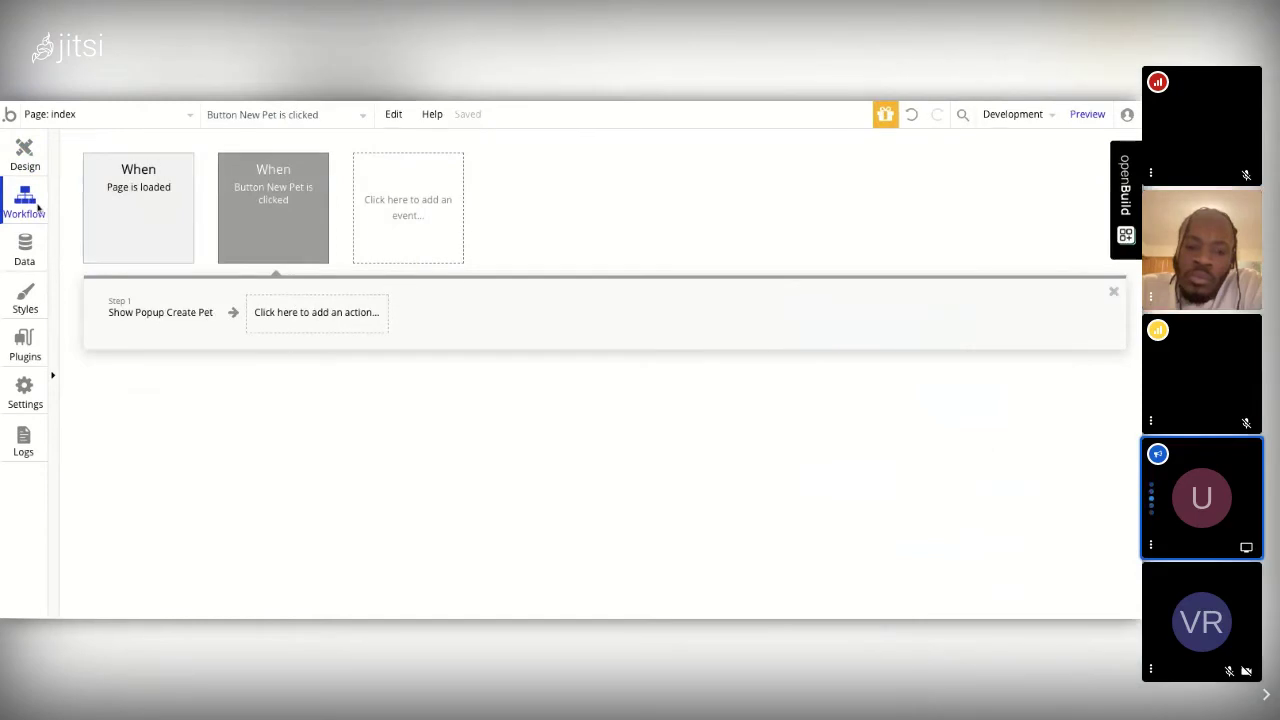
Step: Create a new 'When Button Submit is clicked' workflow event
{"action": "mouse_move", "coordinate": [290, 201]}
{"action": "left_click", "coordinate": [419, 207]}
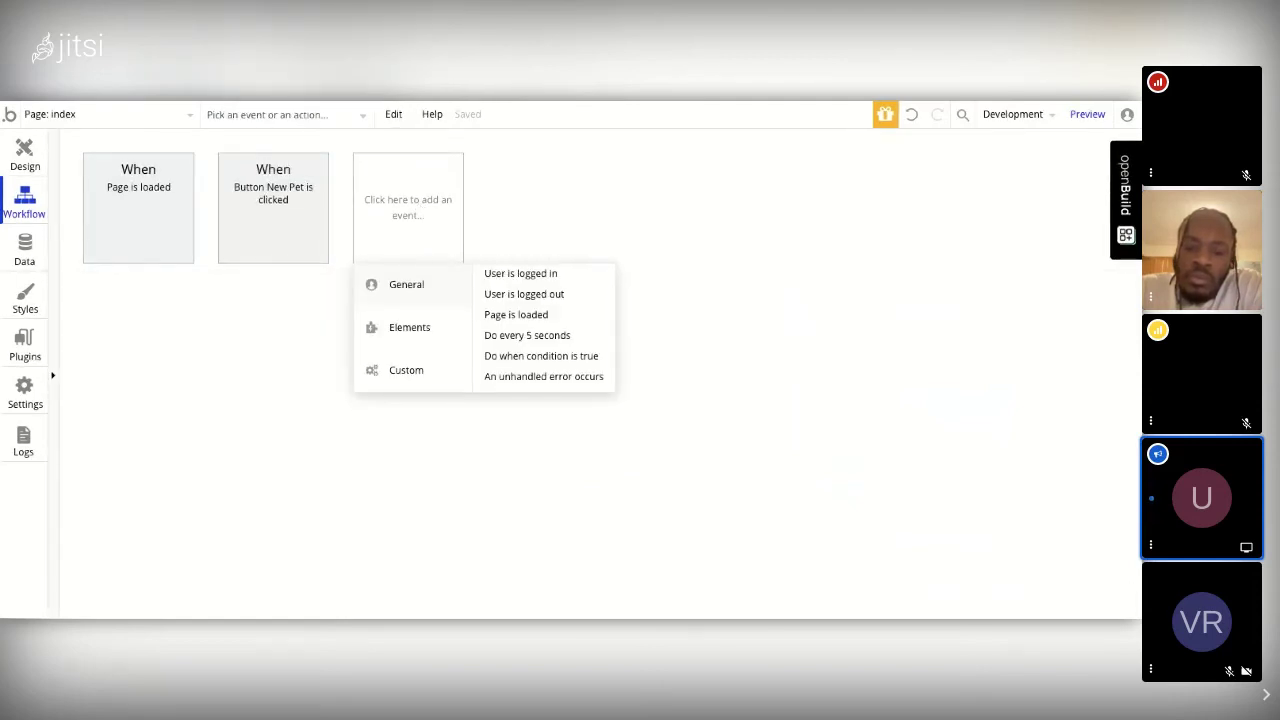
{"action": "mouse_move", "coordinate": [426, 316]}
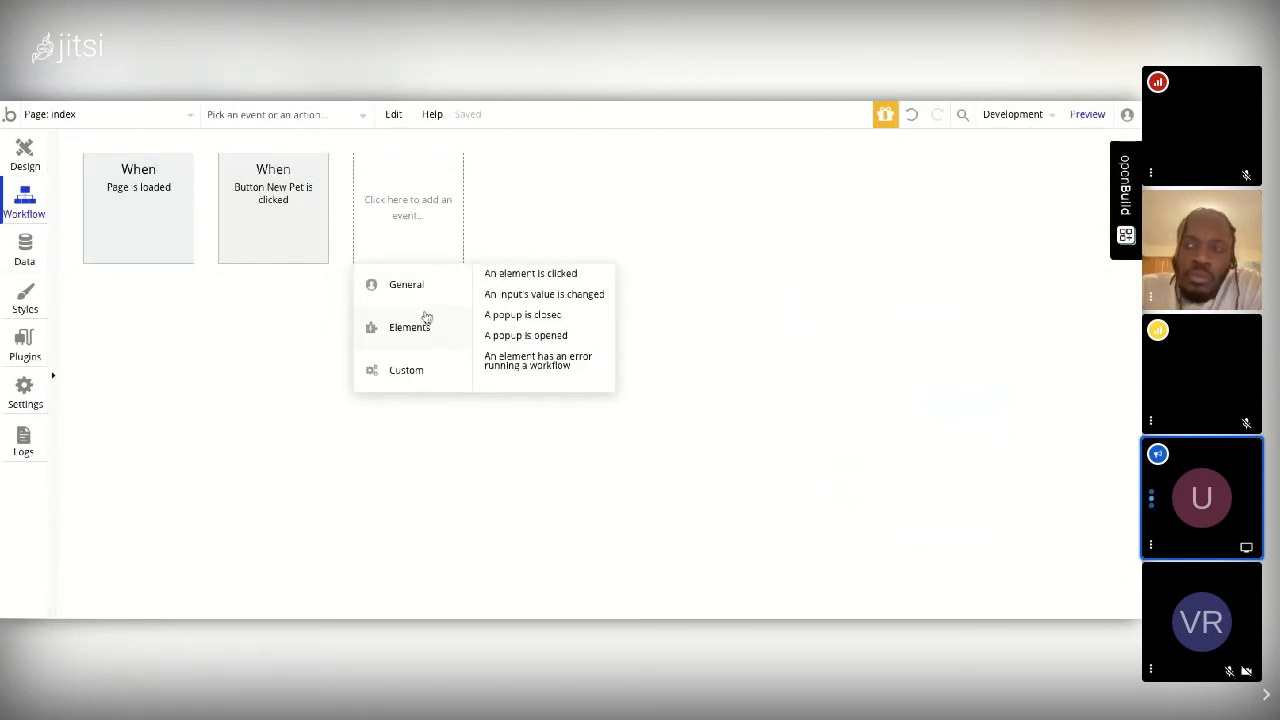
{"action": "left_click", "coordinate": [511, 278]}
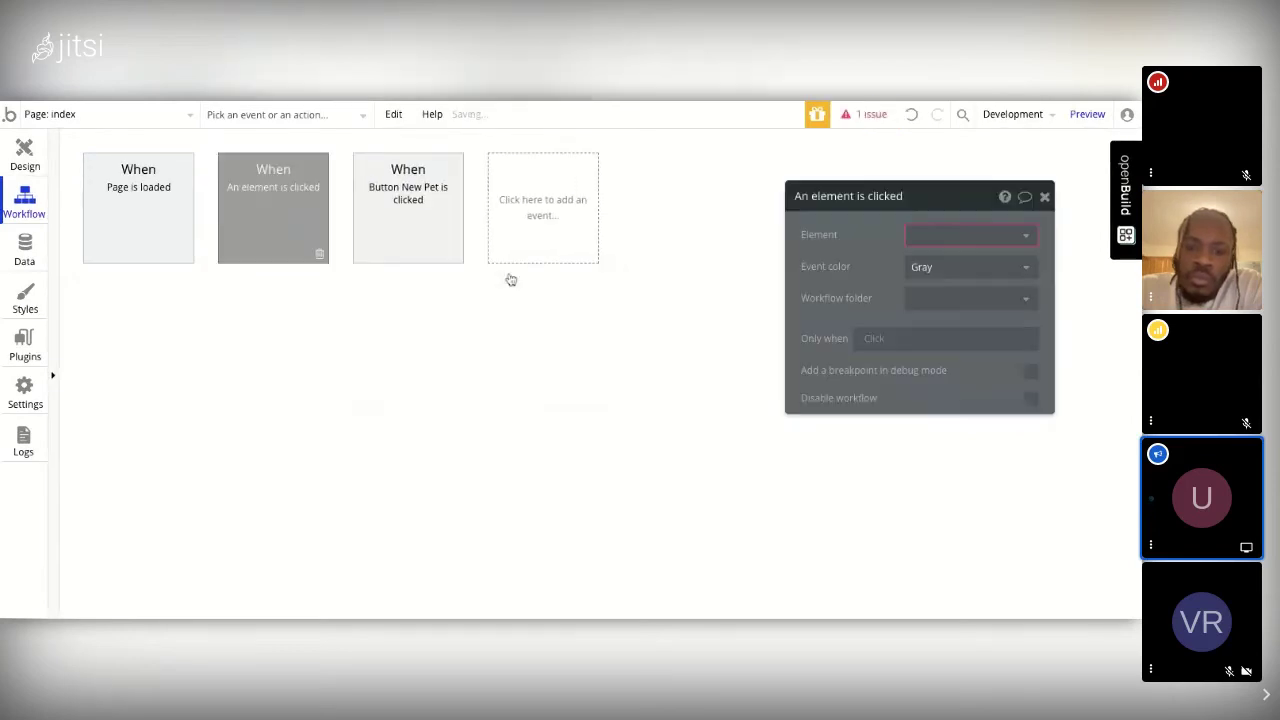
{"action": "left_click", "coordinate": [950, 238]}
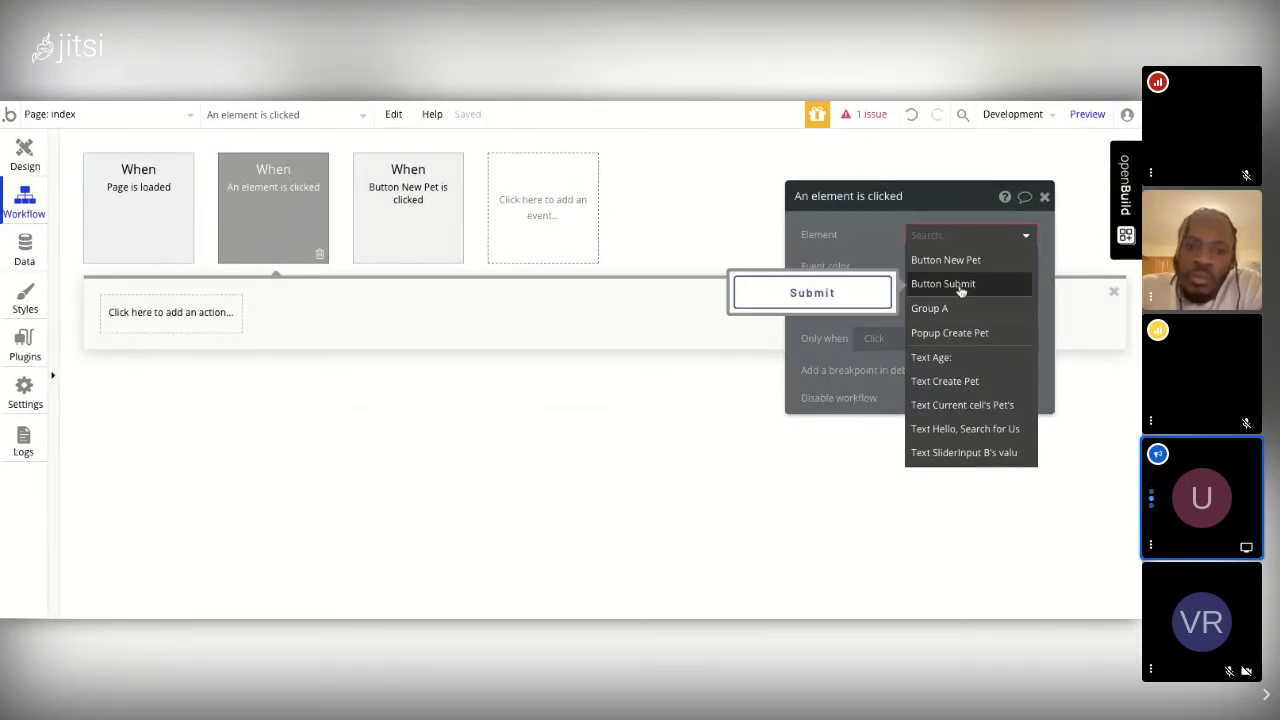
{"action": "left_click", "coordinate": [958, 286]}
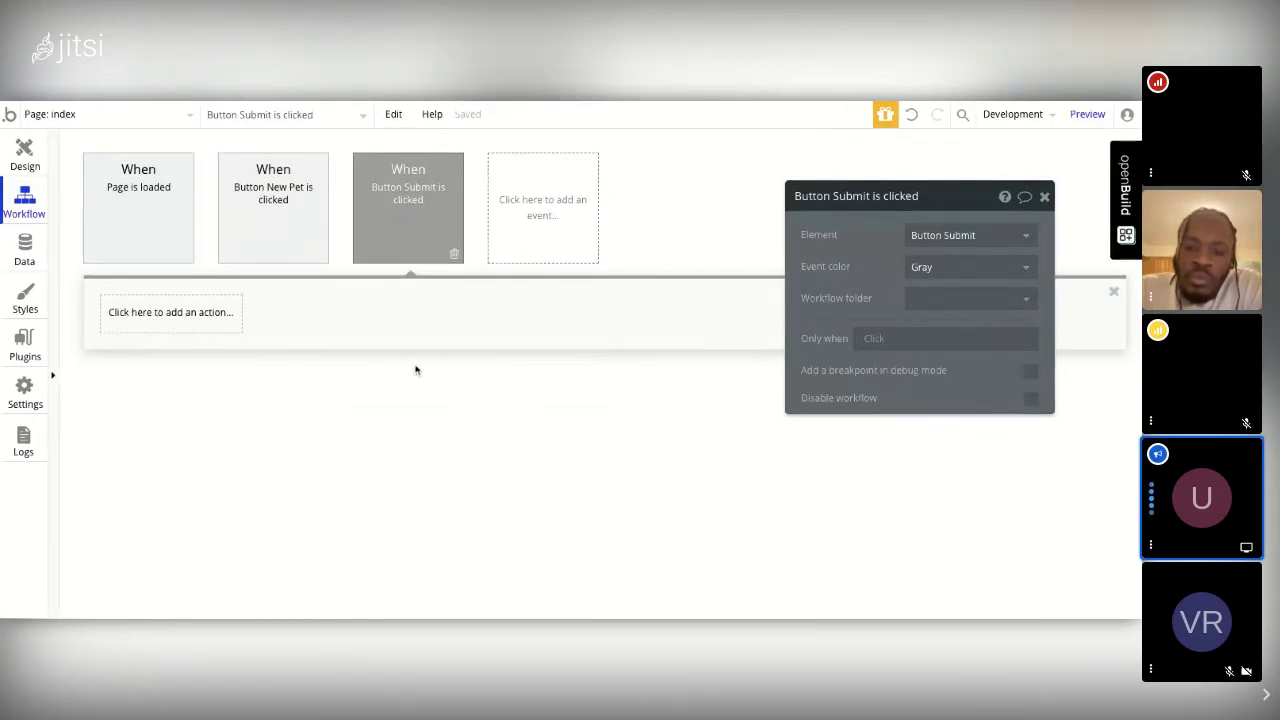
Step: Add Data (Things) > Create a new thing as the workflow's Step 1
{"action": "left_click", "coordinate": [189, 317]}
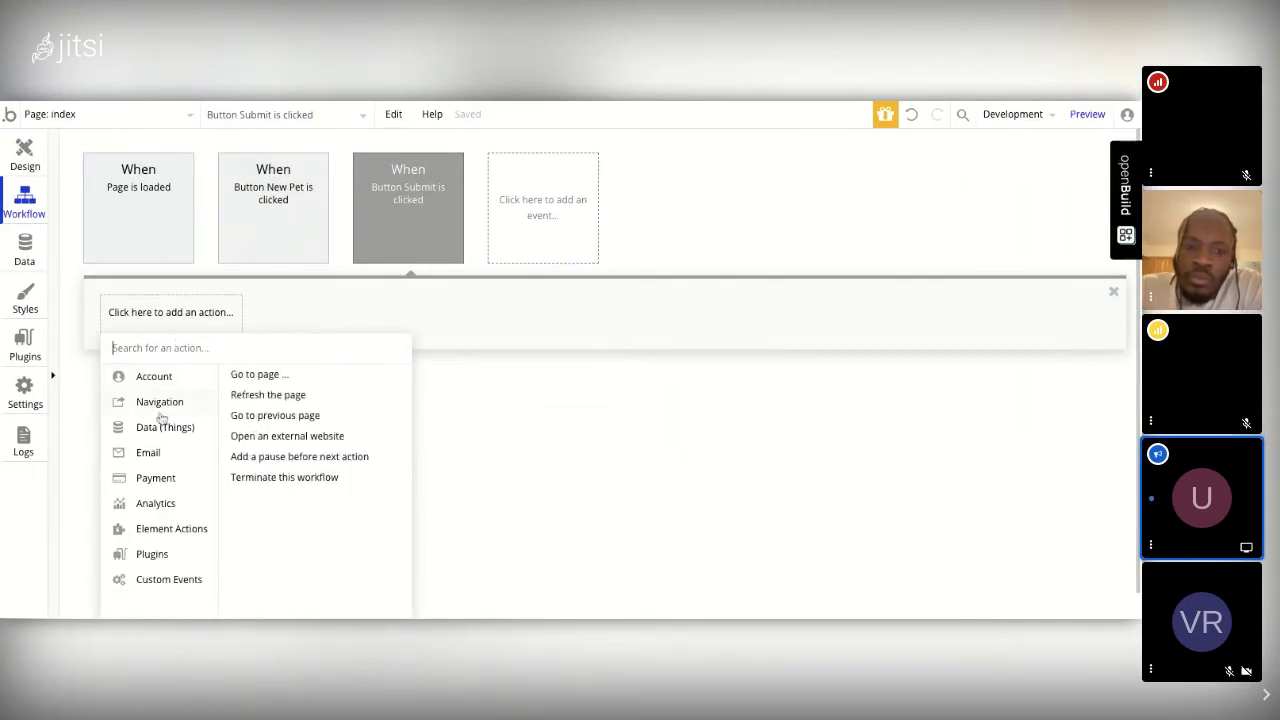
{"action": "mouse_move", "coordinate": [161, 432]}
{"action": "mouse_move", "coordinate": [206, 408]}
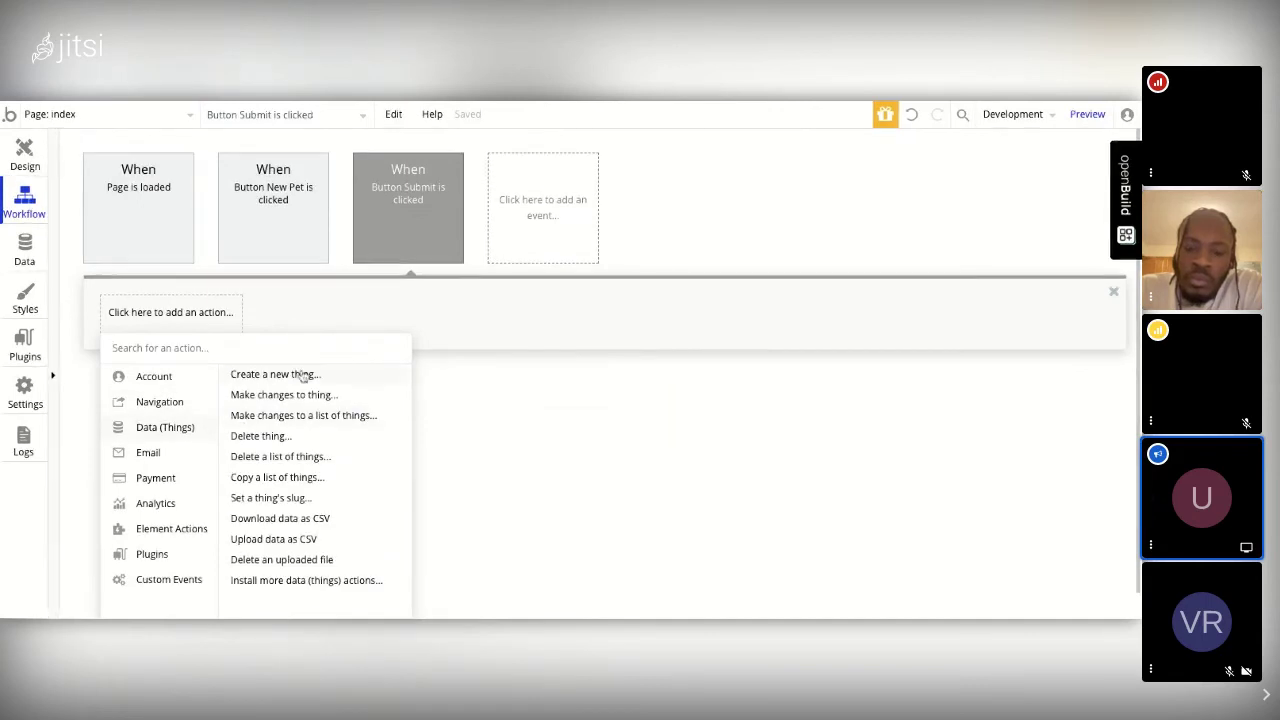
{"action": "left_click", "coordinate": [303, 374]}
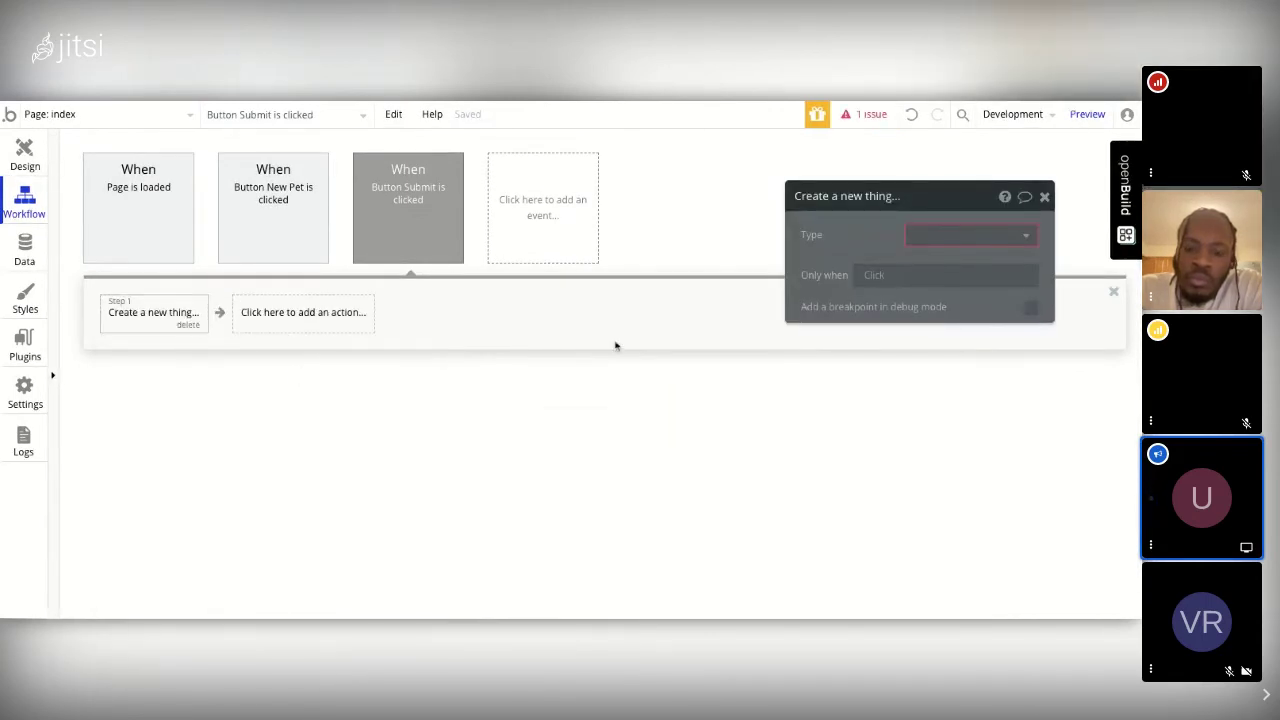
Step: Make Step 1 create a Pet with Age set to SliderInput B's value
{"action": "left_click", "coordinate": [928, 238]}
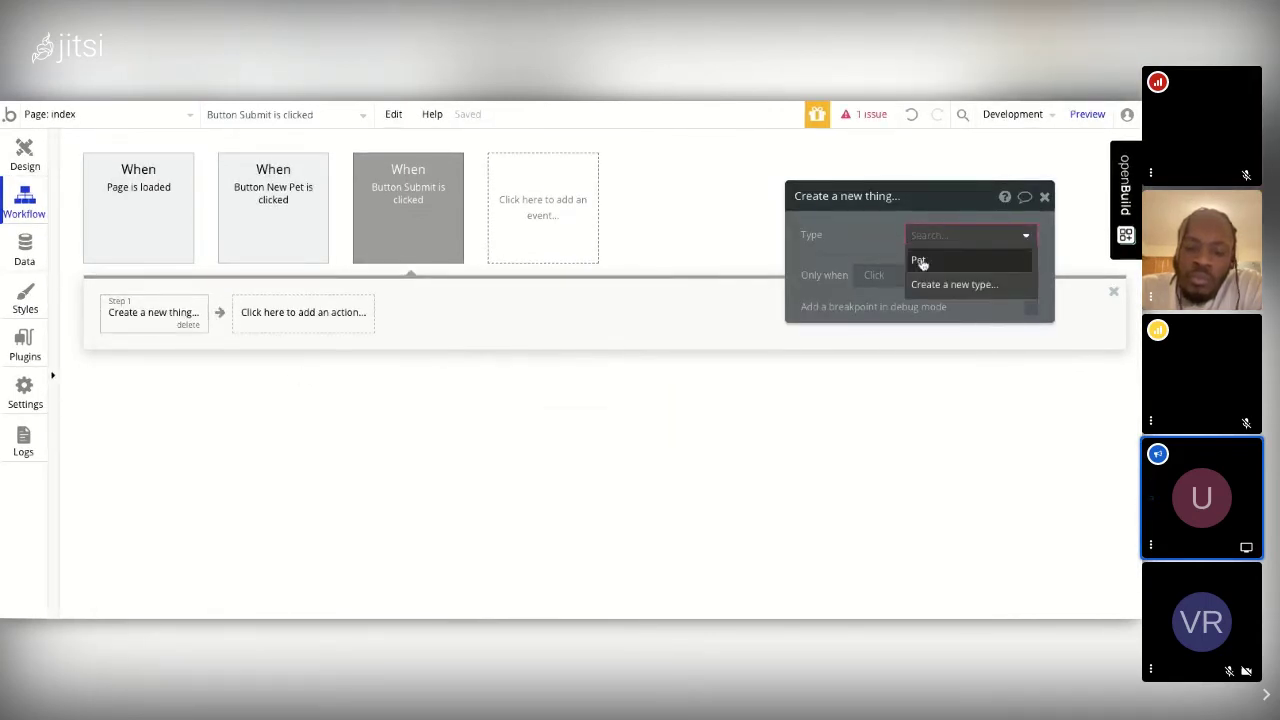
{"action": "left_click", "coordinate": [921, 260]}
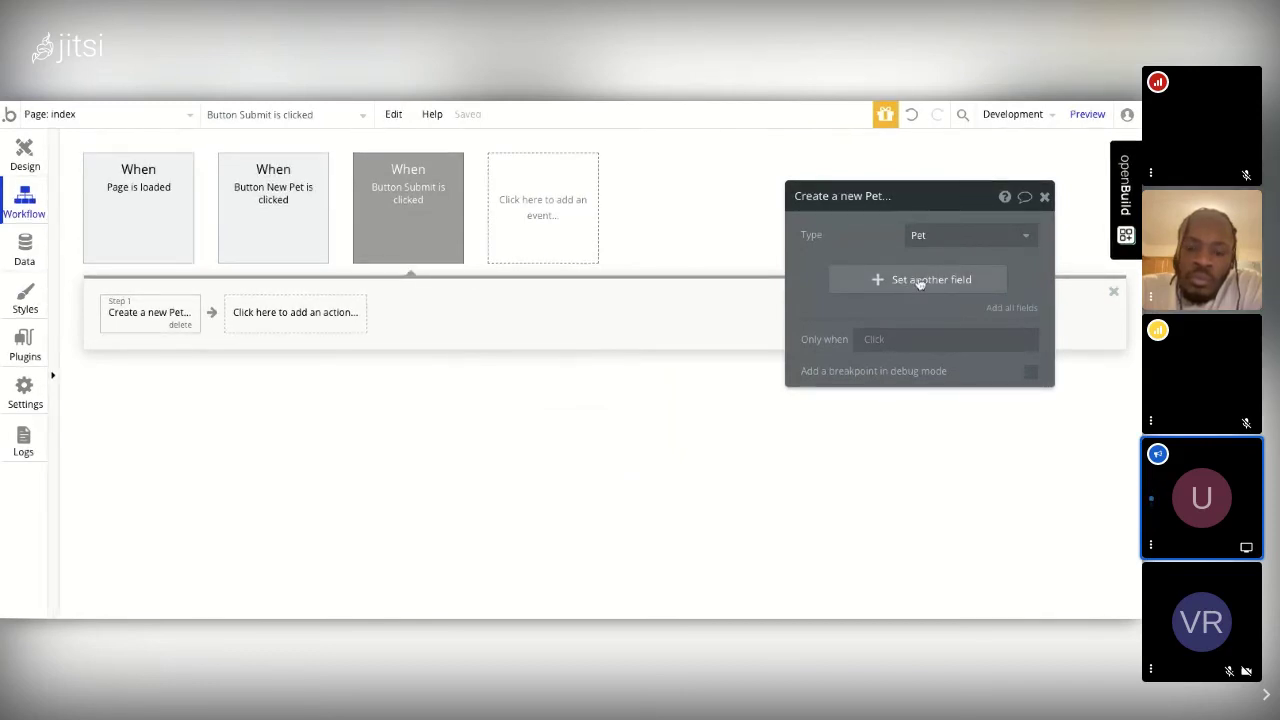
{"action": "left_click", "coordinate": [919, 281]}
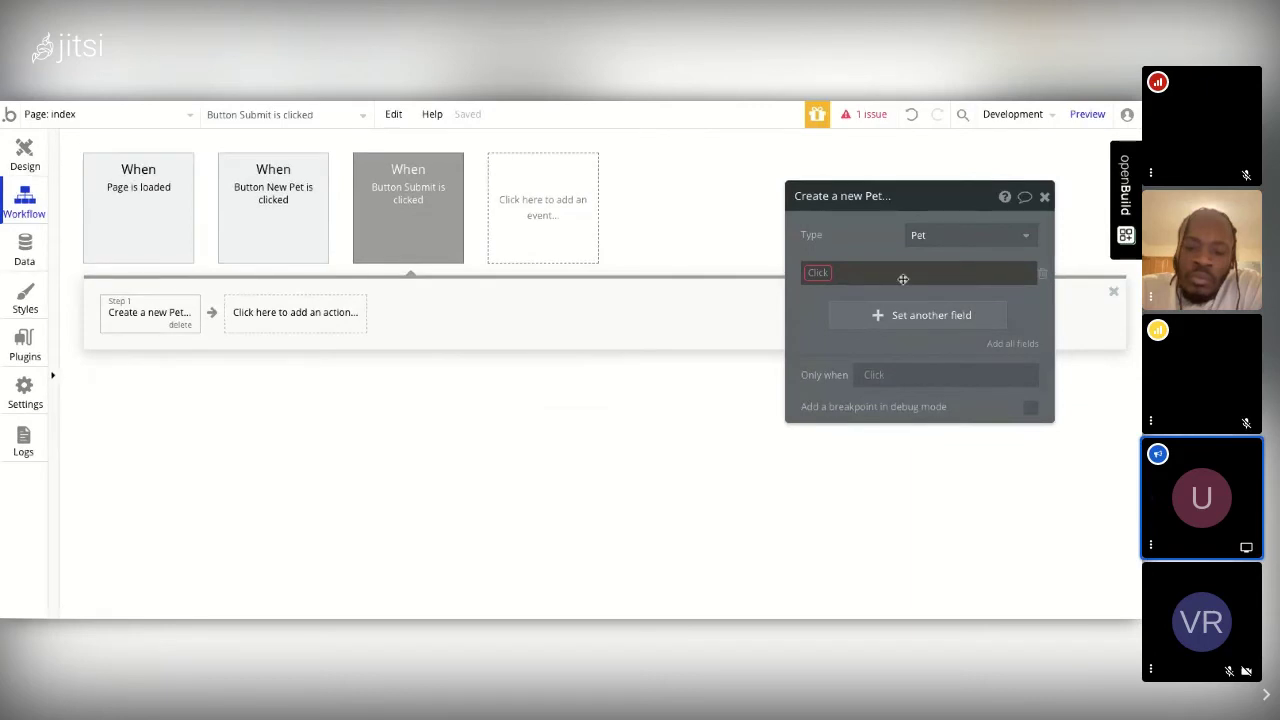
{"action": "left_click", "coordinate": [816, 280]}
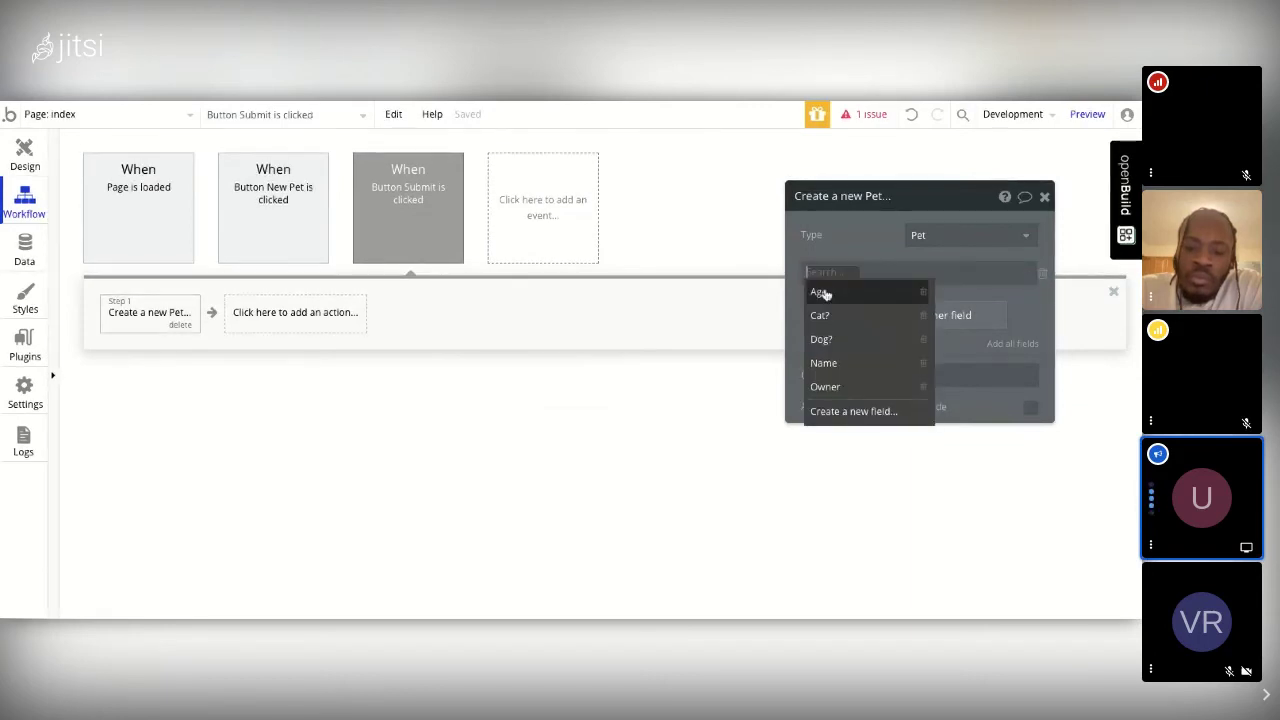
{"action": "left_click", "coordinate": [822, 292]}
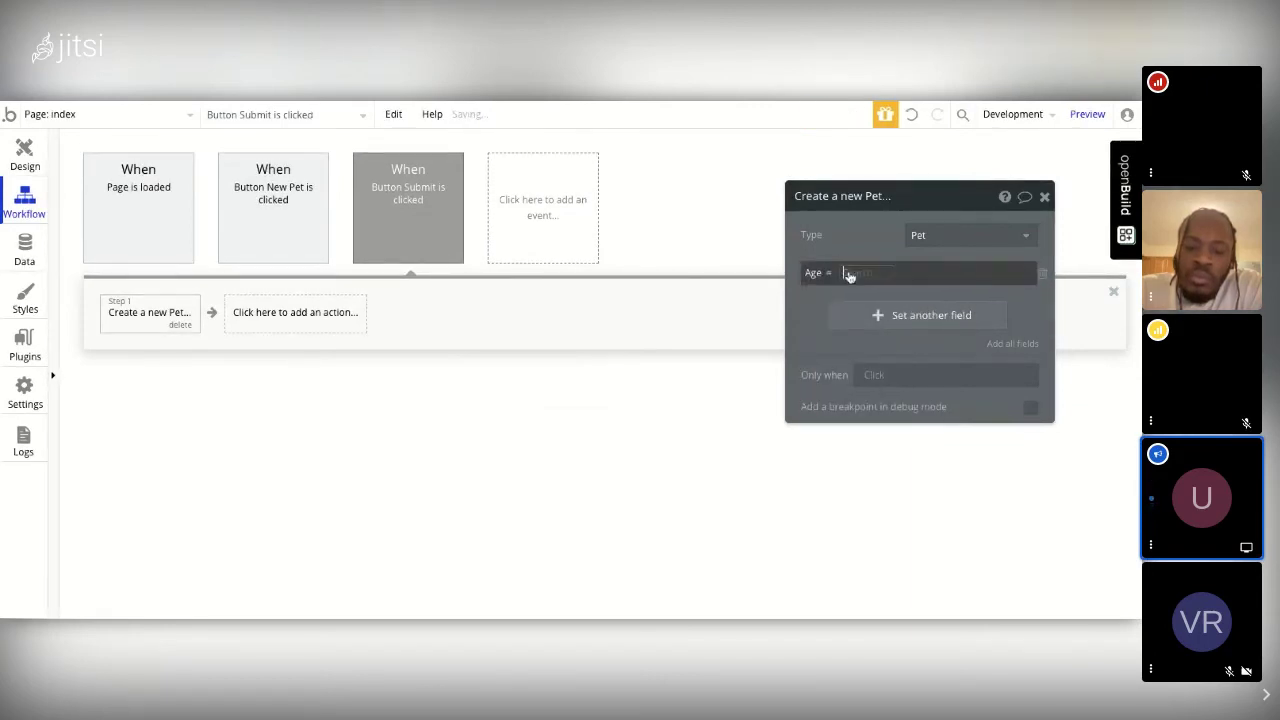
{"action": "left_click", "coordinate": [849, 274]}
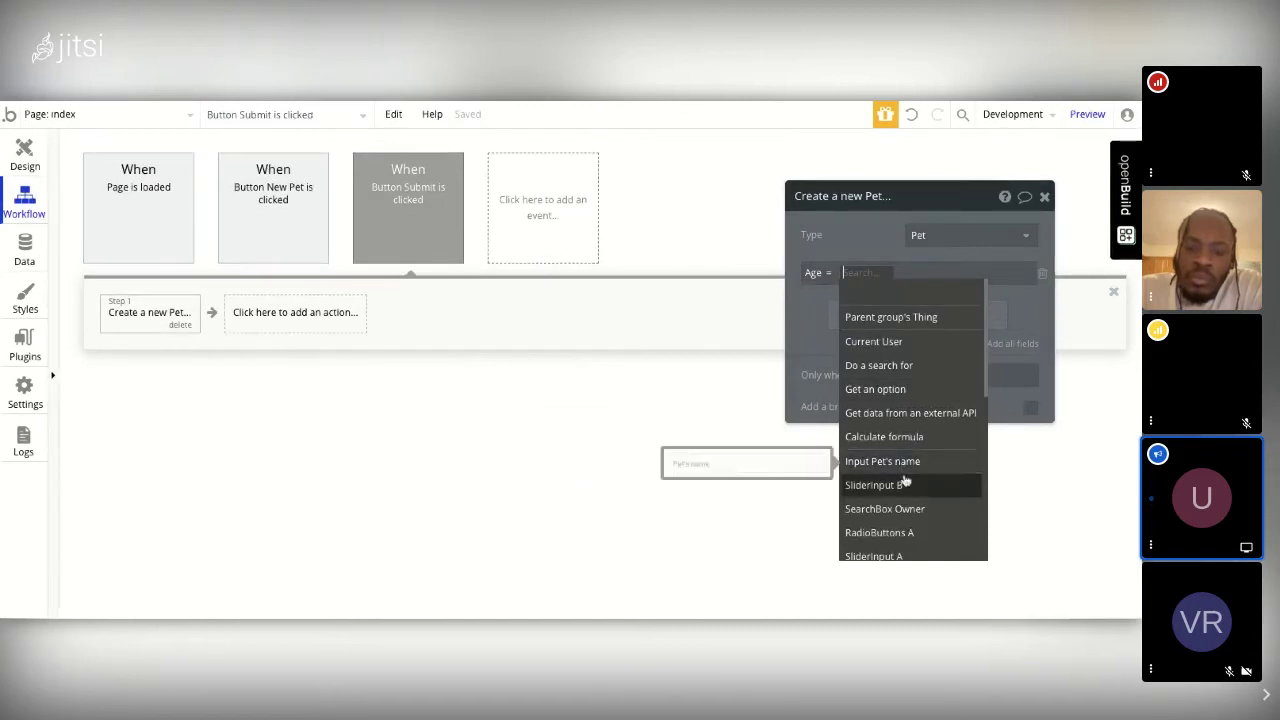
{"action": "left_click", "coordinate": [904, 486]}
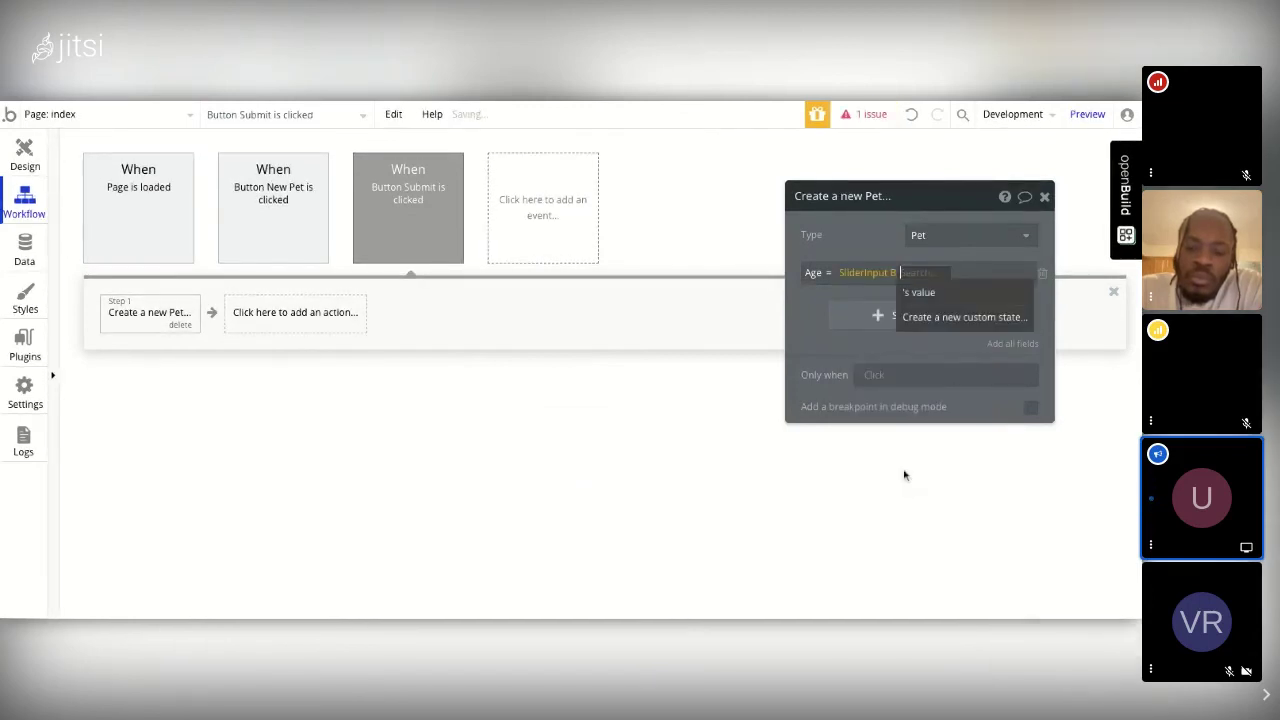
{"action": "left_click", "coordinate": [930, 294]}
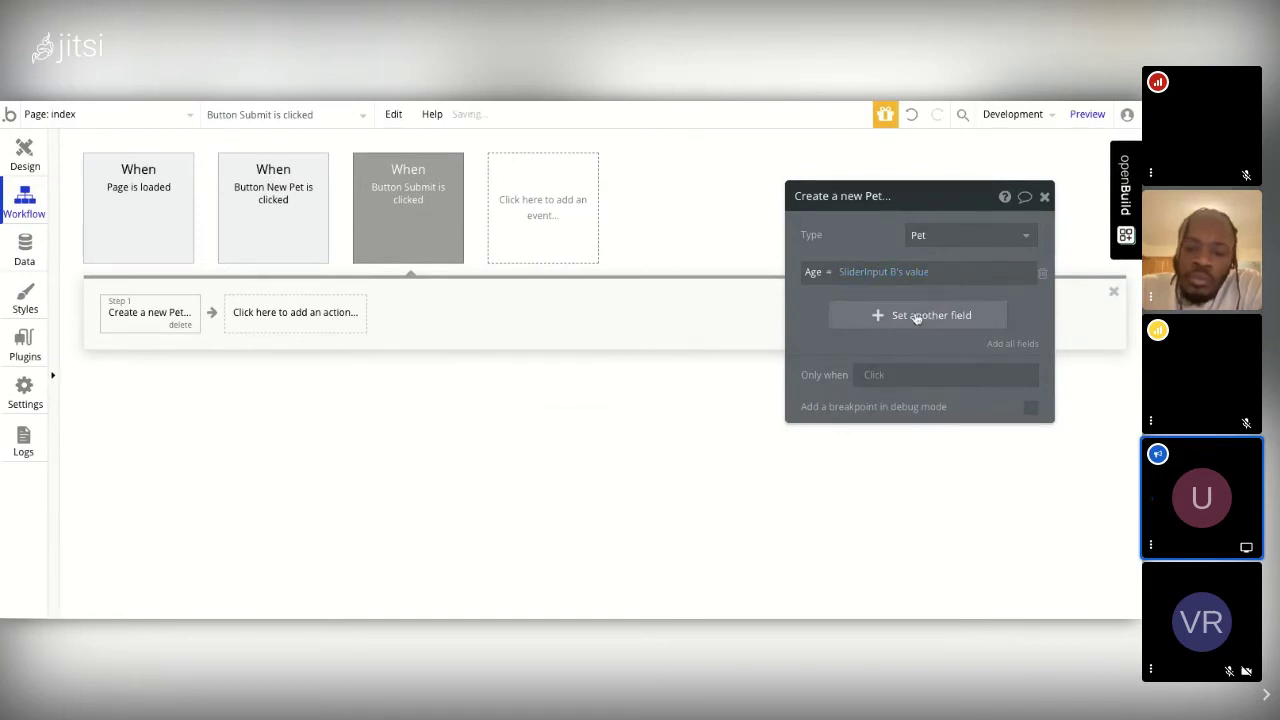
Step: Set the Pet's Name to Input Pet's name's value and add another field row
{"action": "left_click", "coordinate": [915, 316]}
{"action": "left_click", "coordinate": [820, 312]}
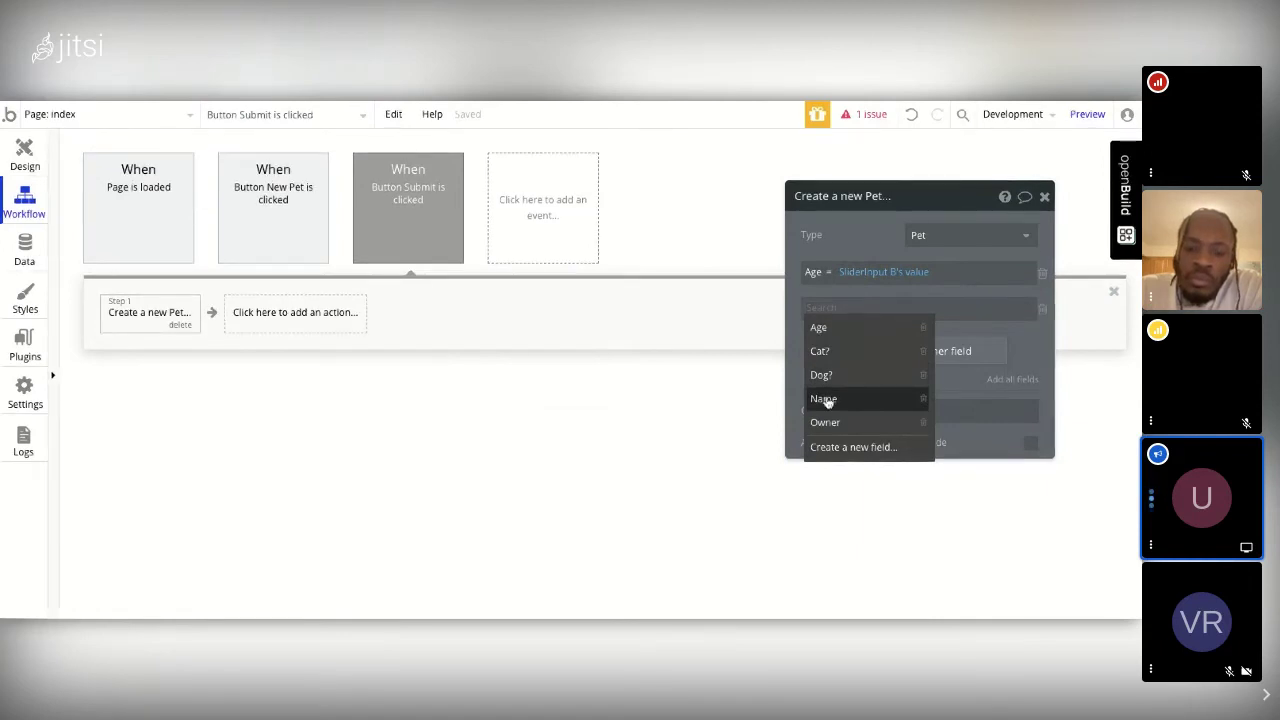
{"action": "left_click", "coordinate": [826, 400]}
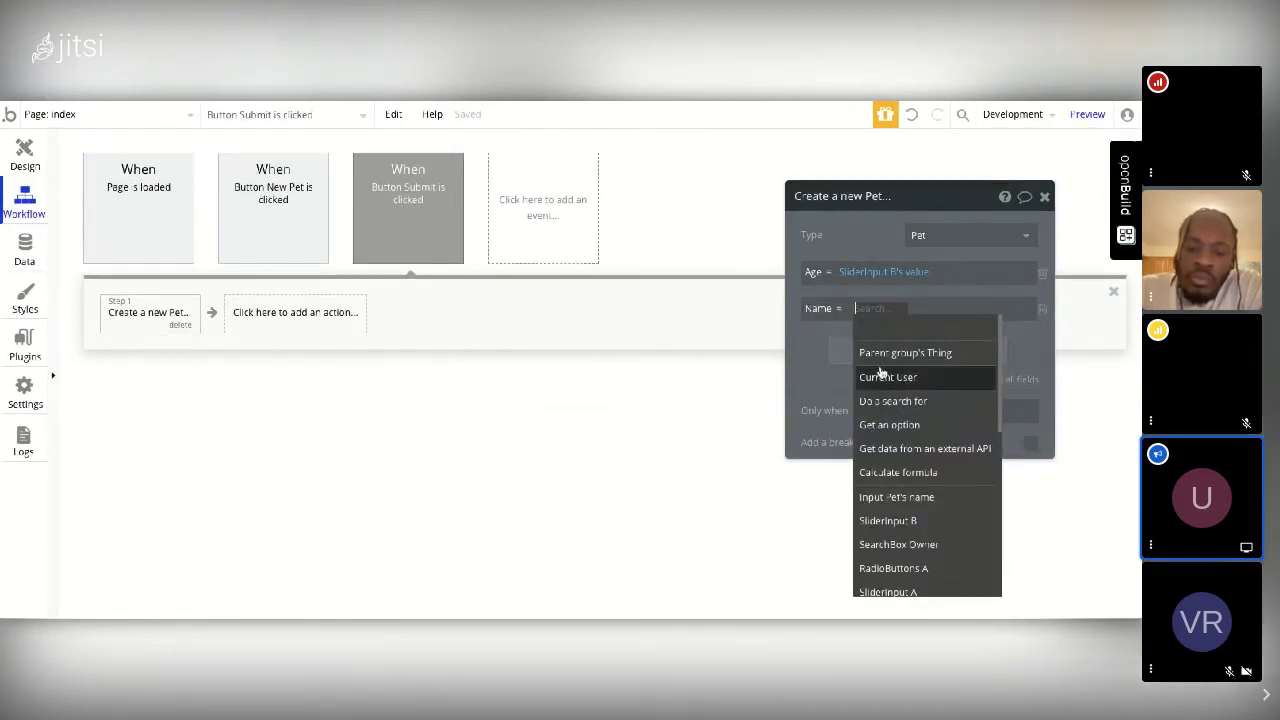
{"action": "left_click", "coordinate": [898, 497]}
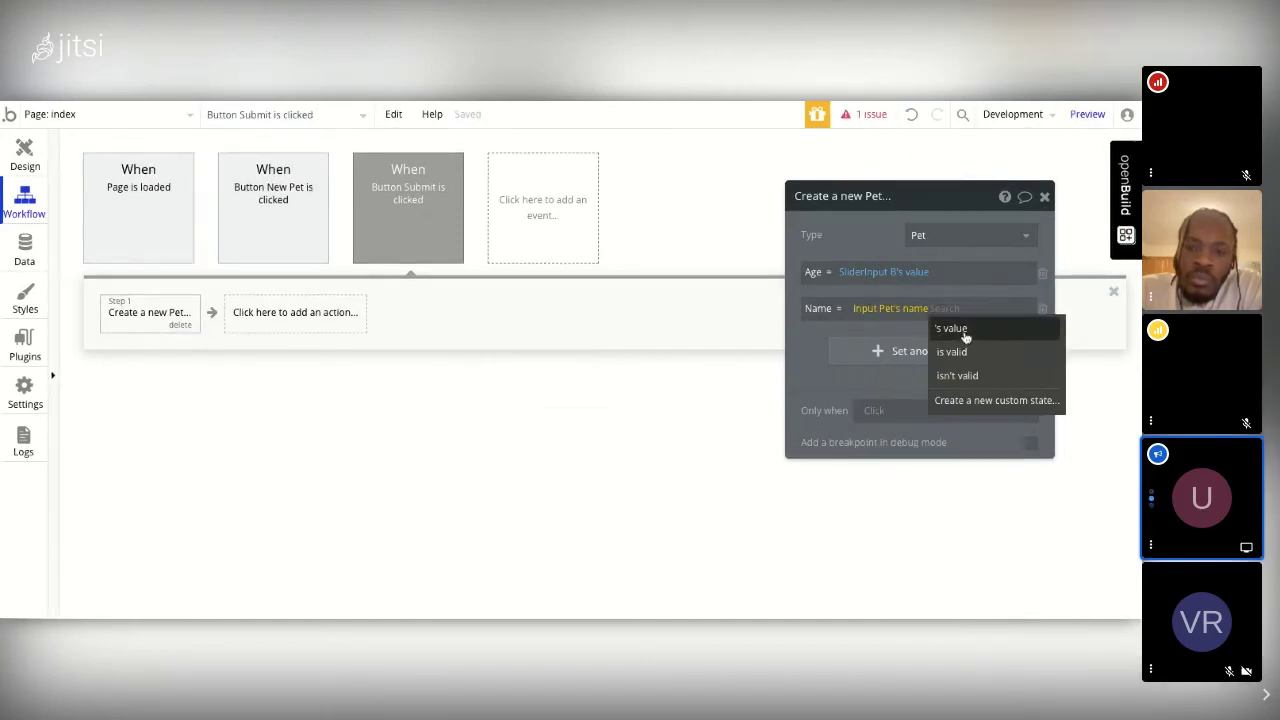
{"action": "left_click", "coordinate": [963, 330]}
{"action": "left_click", "coordinate": [903, 354]}
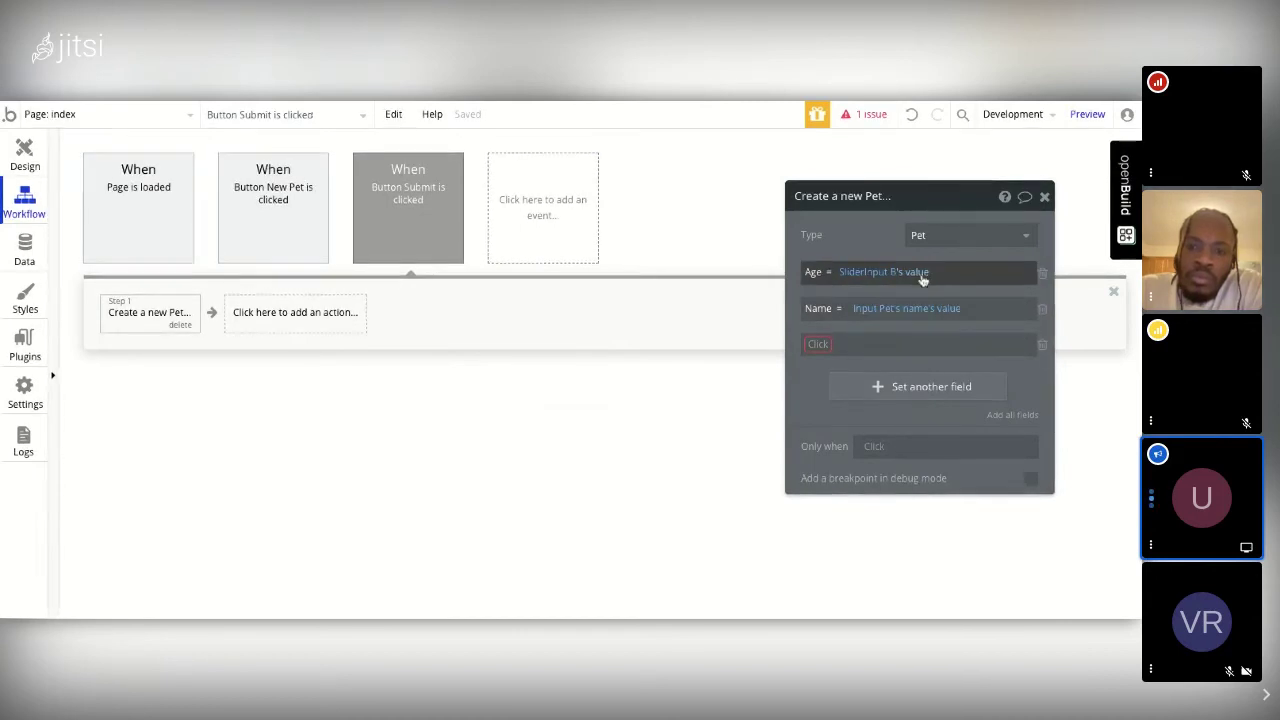
Step: Set the new Pet's Owner field to SearchBox Owner's value
{"action": "left_click", "coordinate": [822, 350]}
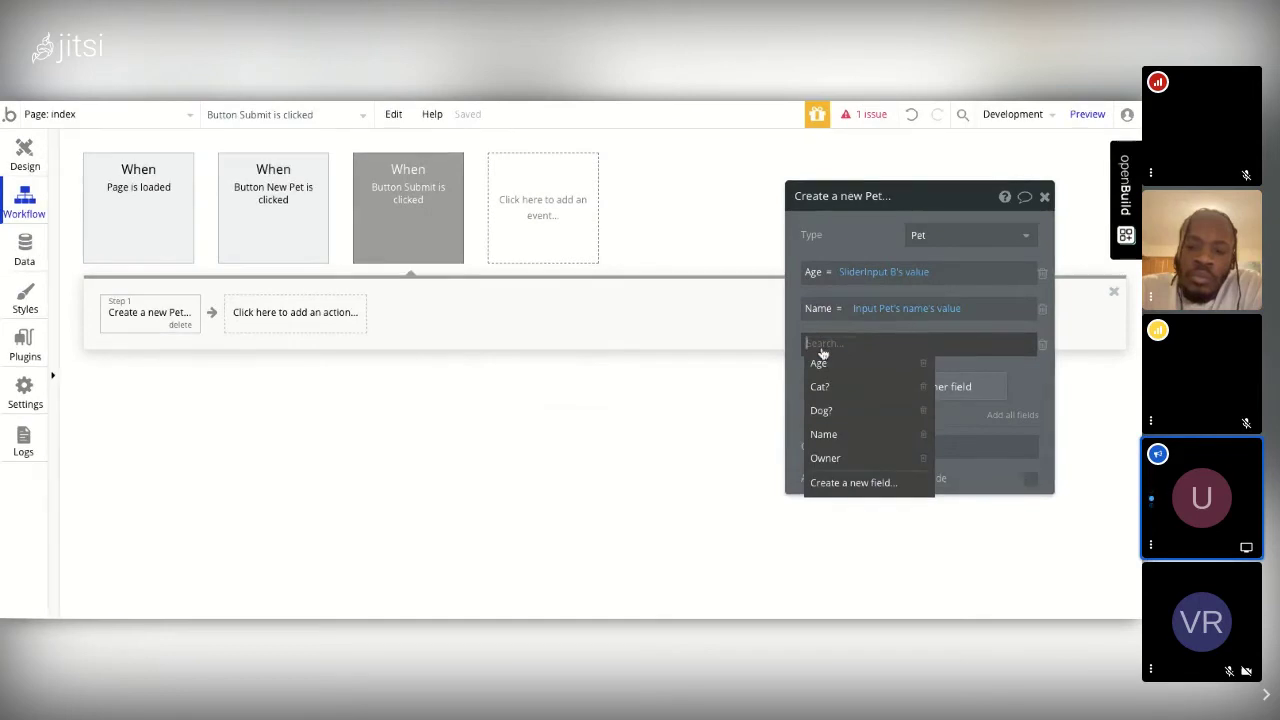
{"action": "left_click", "coordinate": [825, 457]}
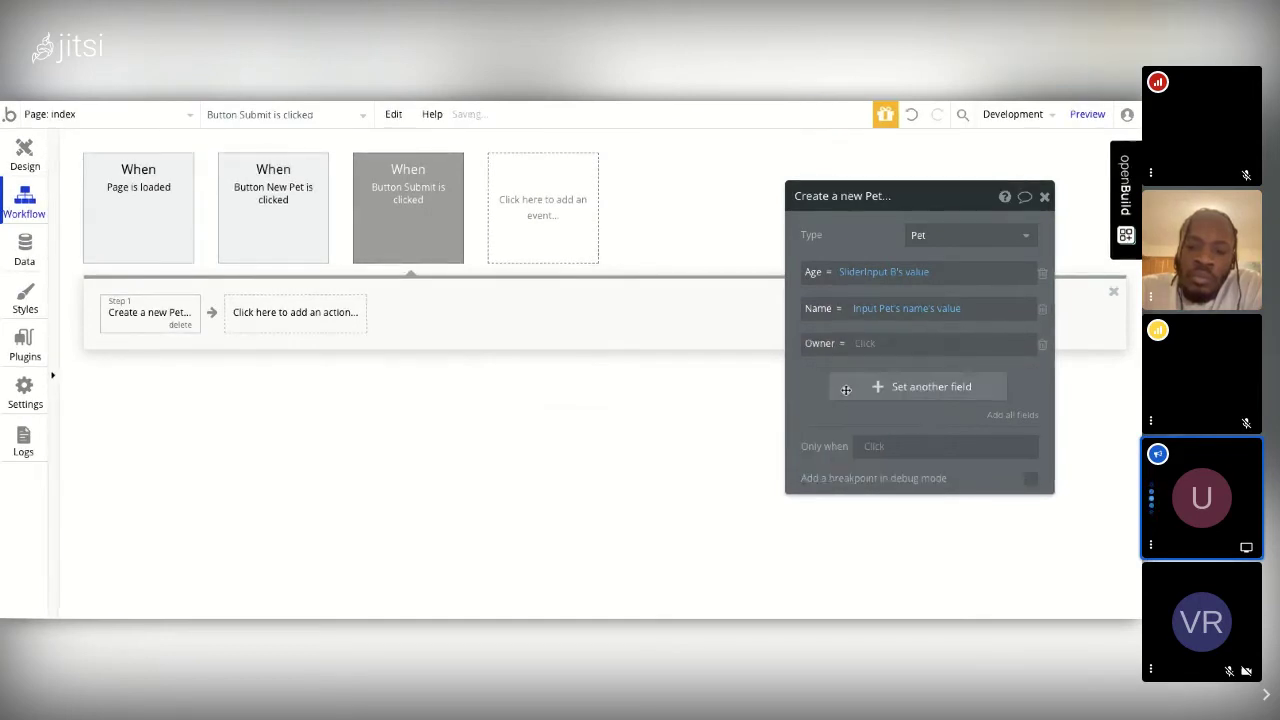
{"action": "left_click", "coordinate": [866, 343]}
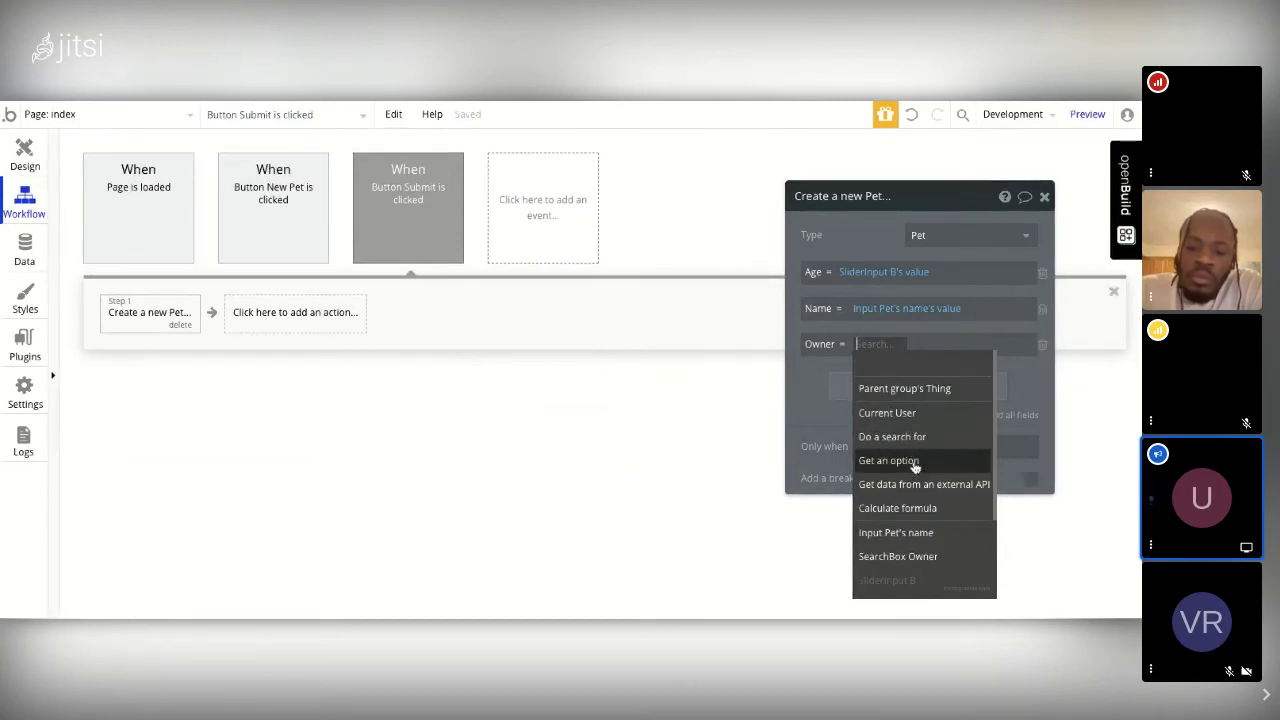
{"action": "left_click", "coordinate": [918, 557]}
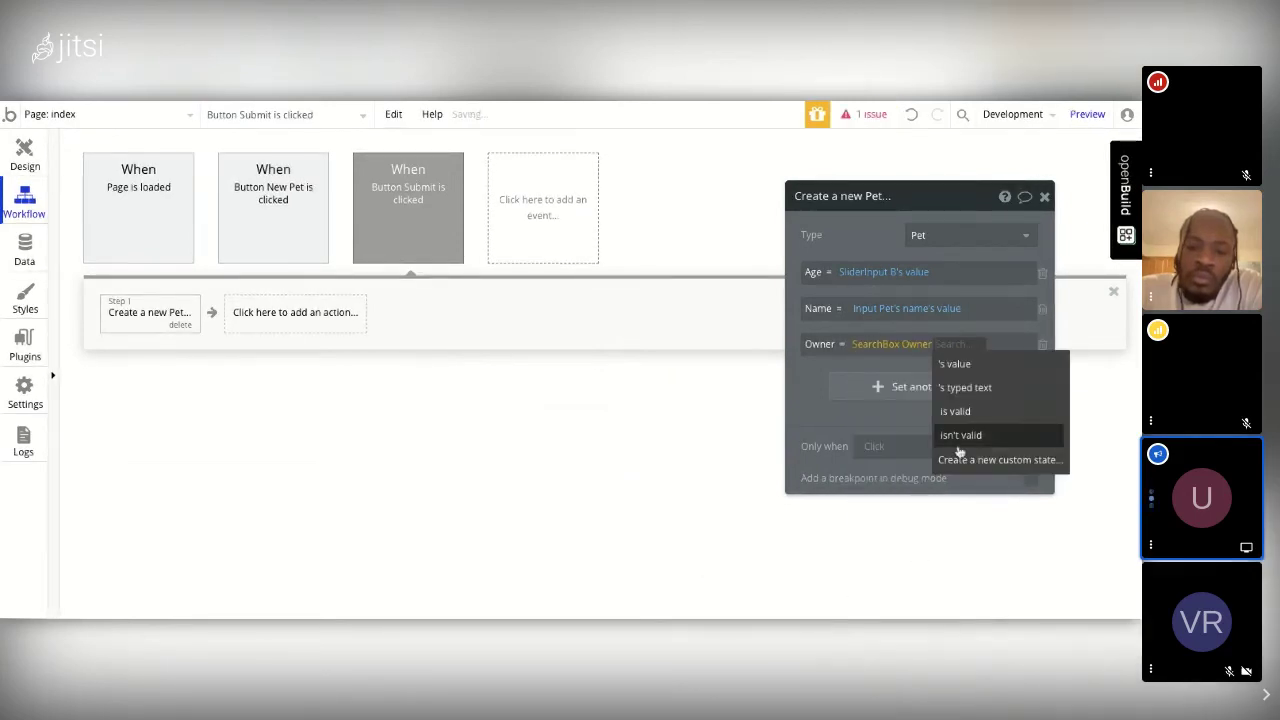
{"action": "left_click", "coordinate": [962, 364]}
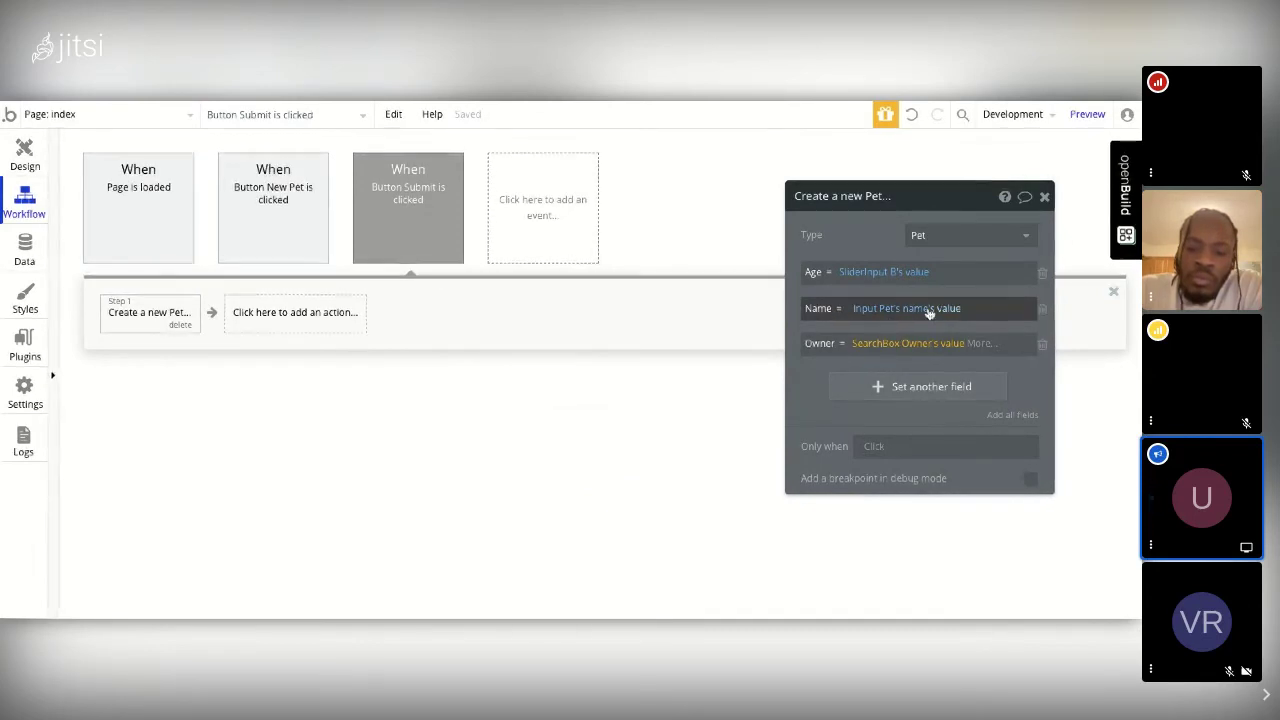
{"action": "mouse_move", "coordinate": [848, 318]}
Step: Close the Create a new Pet panel and bring up the Data (Things) actions for Step 2
{"action": "left_click", "coordinate": [1045, 198]}
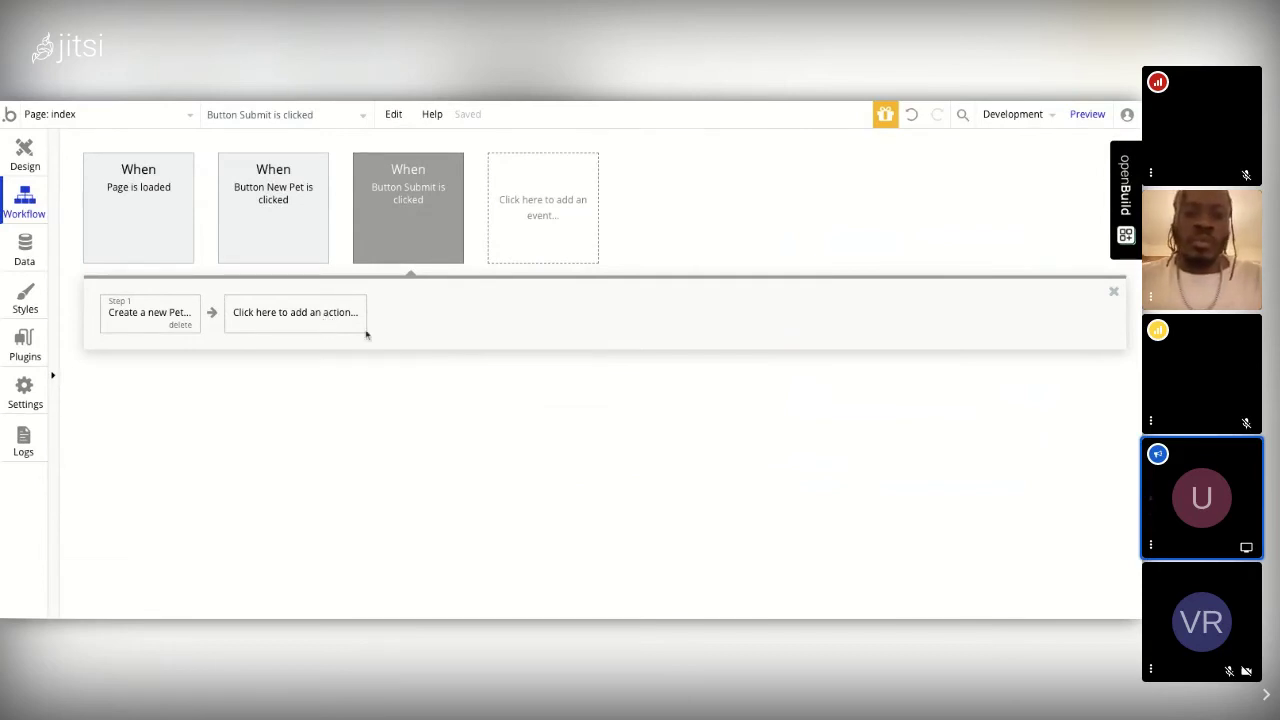
{"action": "mouse_move", "coordinate": [395, 200]}
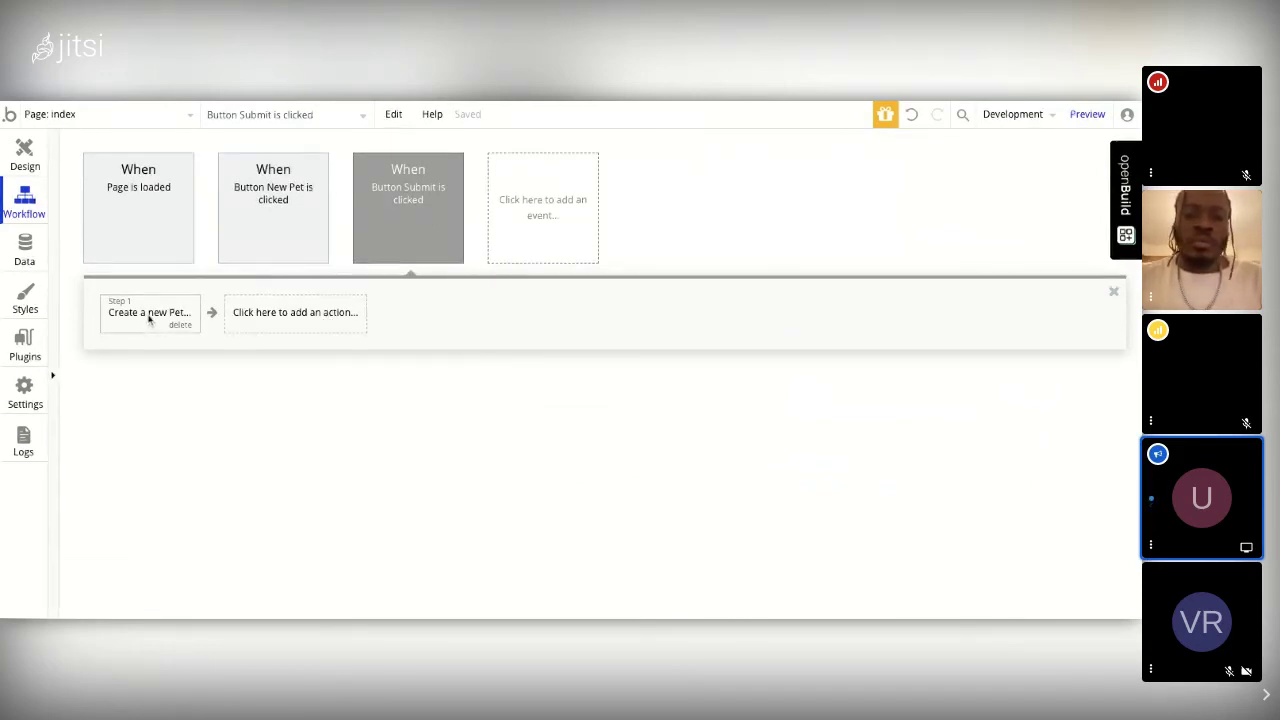
{"action": "left_click", "coordinate": [260, 317]}
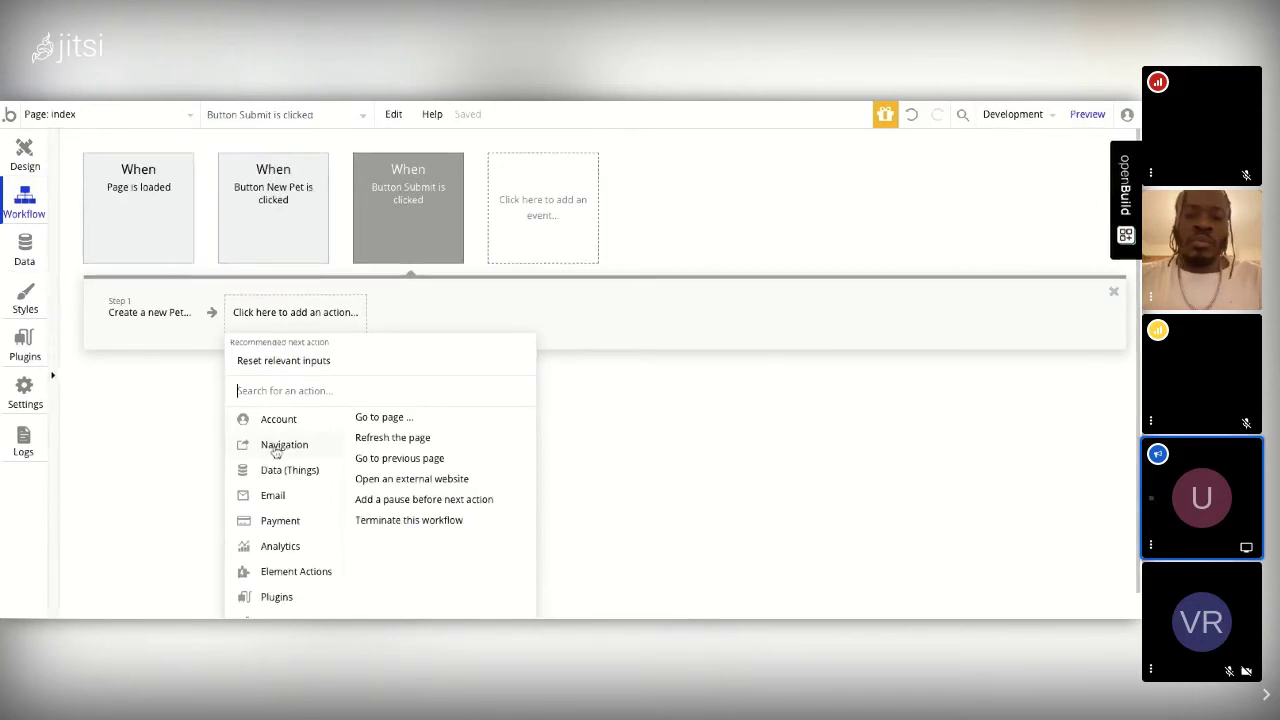
{"action": "mouse_move", "coordinate": [276, 473]}
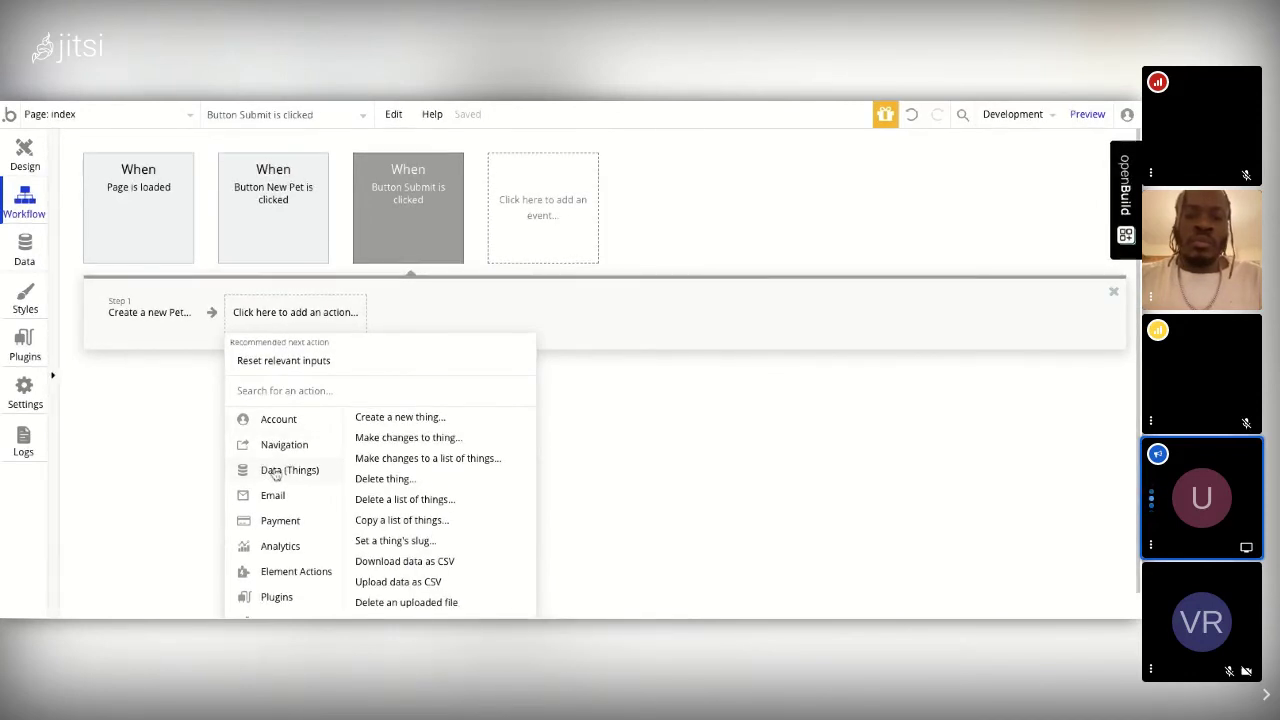
{"action": "mouse_move", "coordinate": [414, 442]}
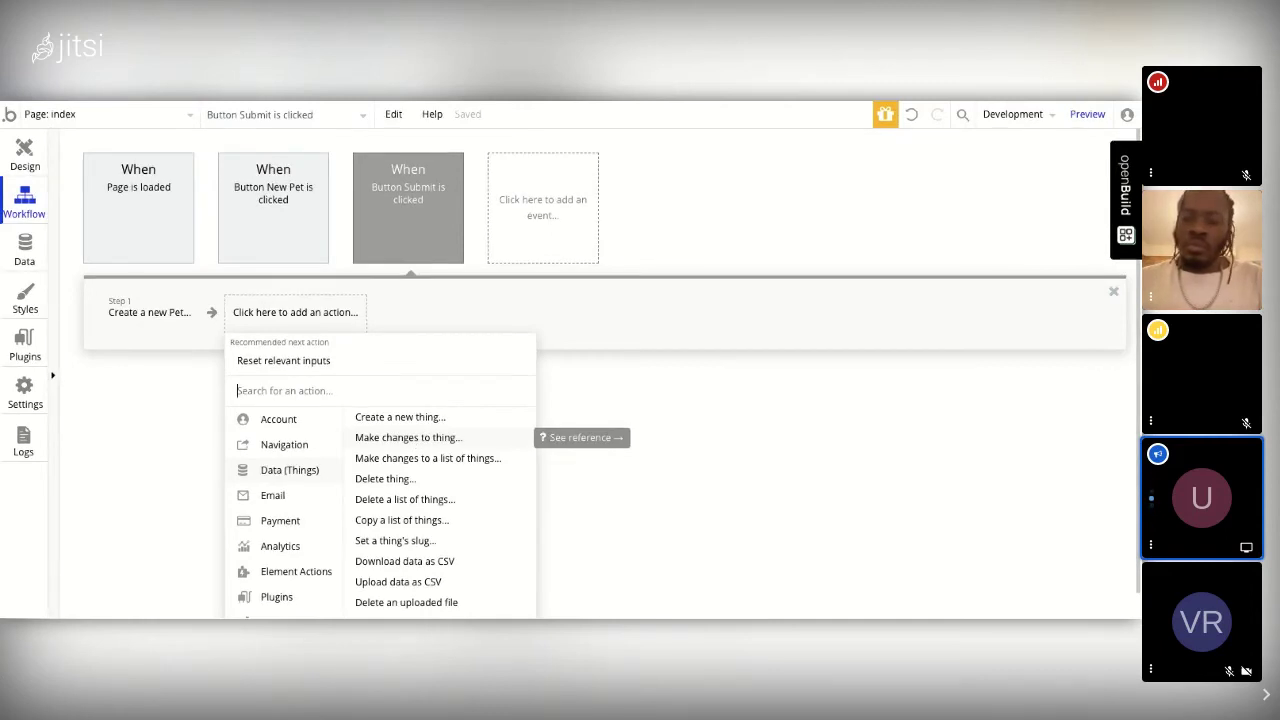
Step: Add Step 2, Make changes to the Pet from Step 1, setting Cat? to yes
{"action": "left_click", "coordinate": [430, 440]}
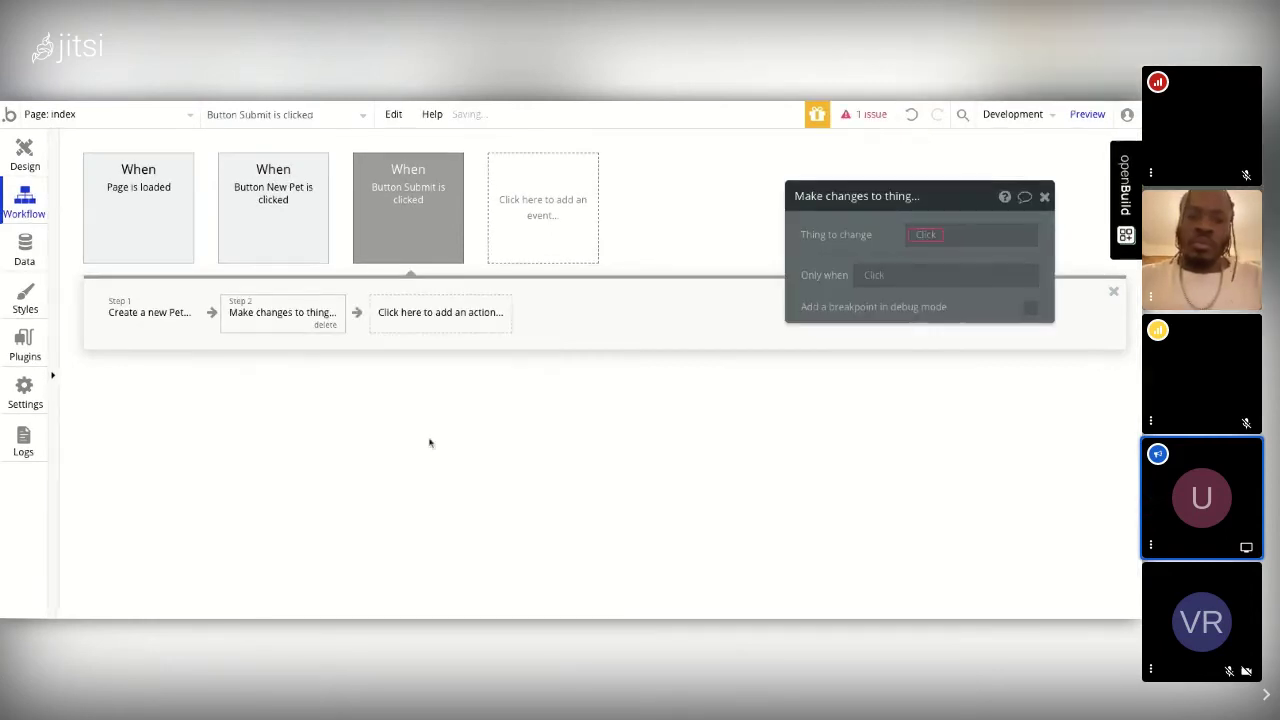
{"action": "left_click", "coordinate": [926, 236]}
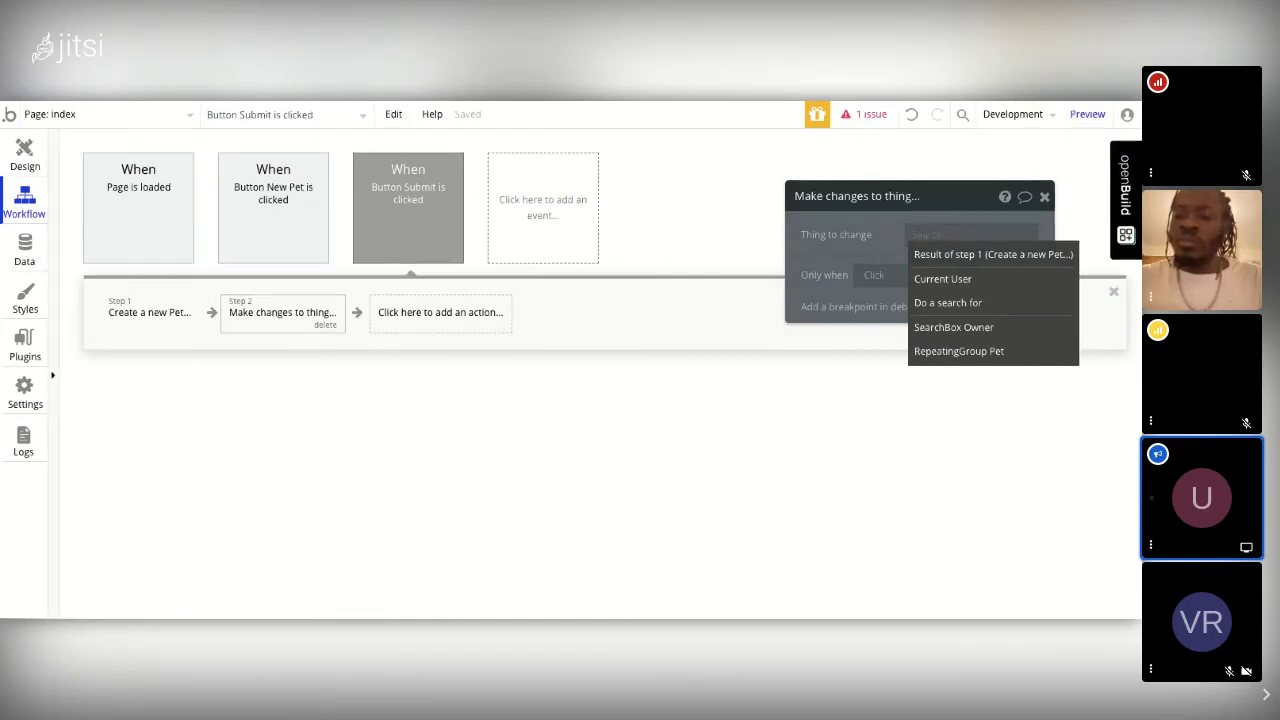
{"action": "left_click", "coordinate": [925, 256]}
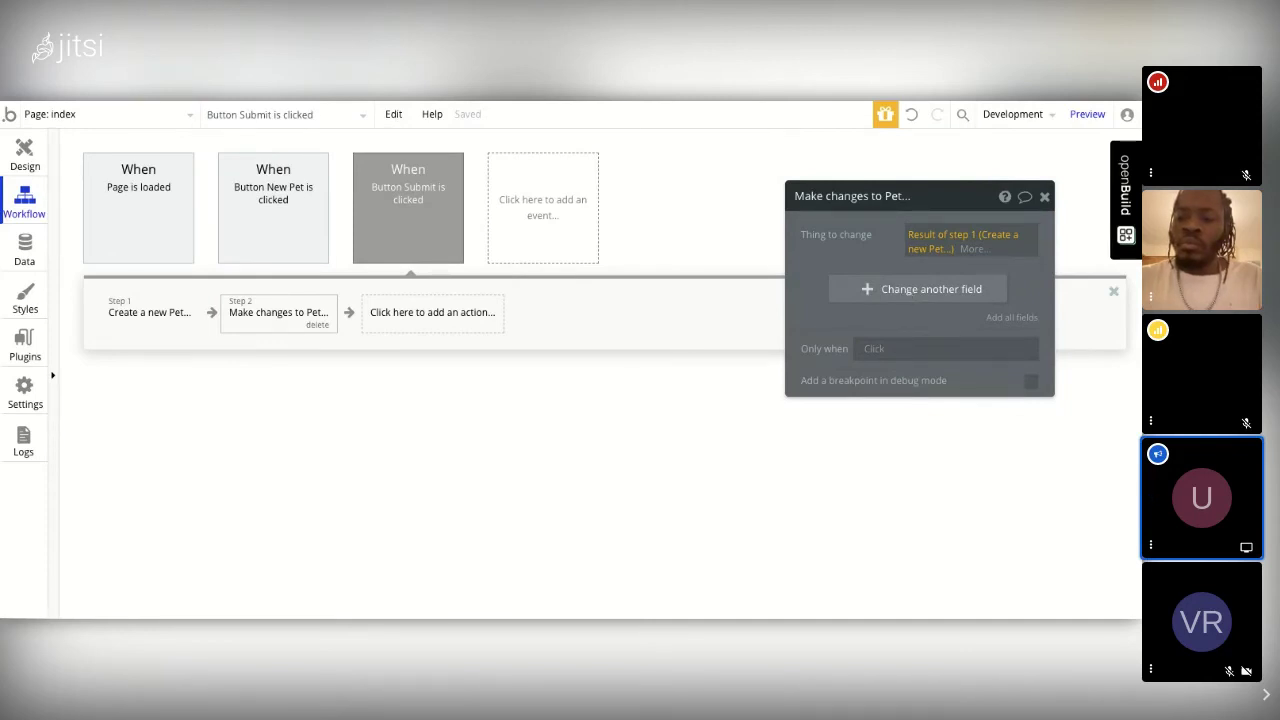
{"action": "left_click", "coordinate": [861, 291]}
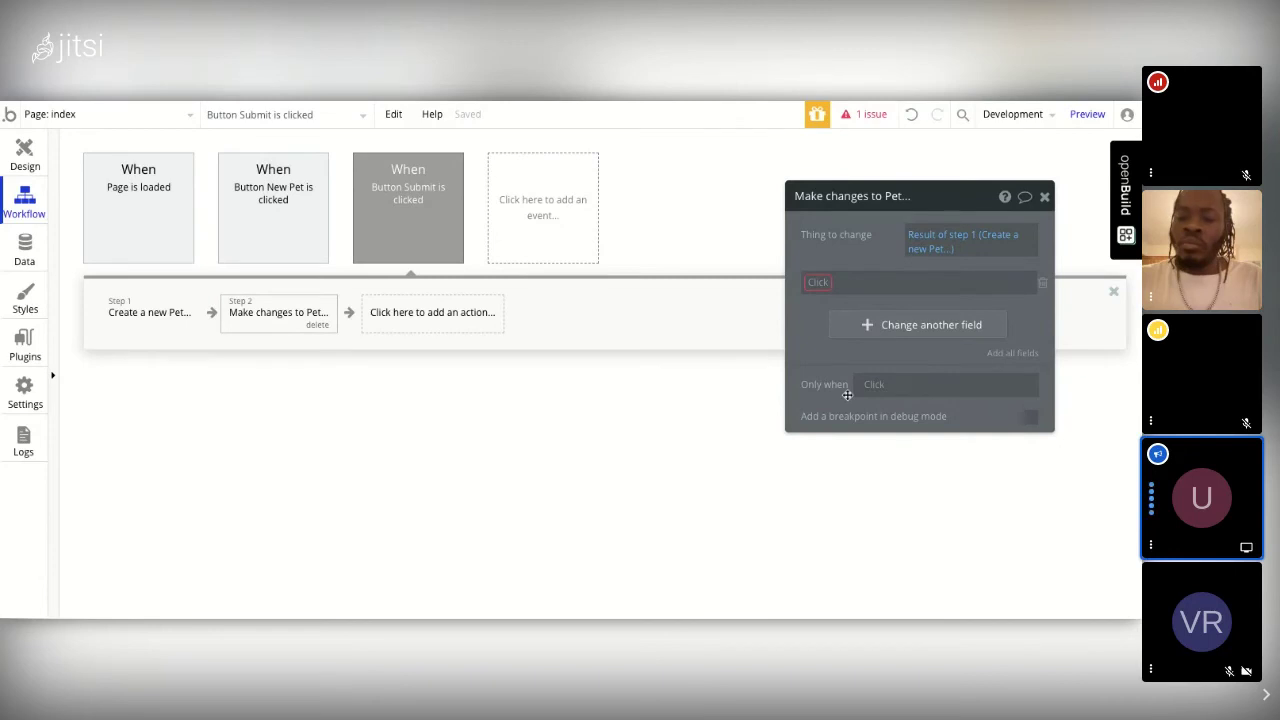
{"action": "left_click", "coordinate": [814, 285]}
{"action": "left_click", "coordinate": [822, 325]}
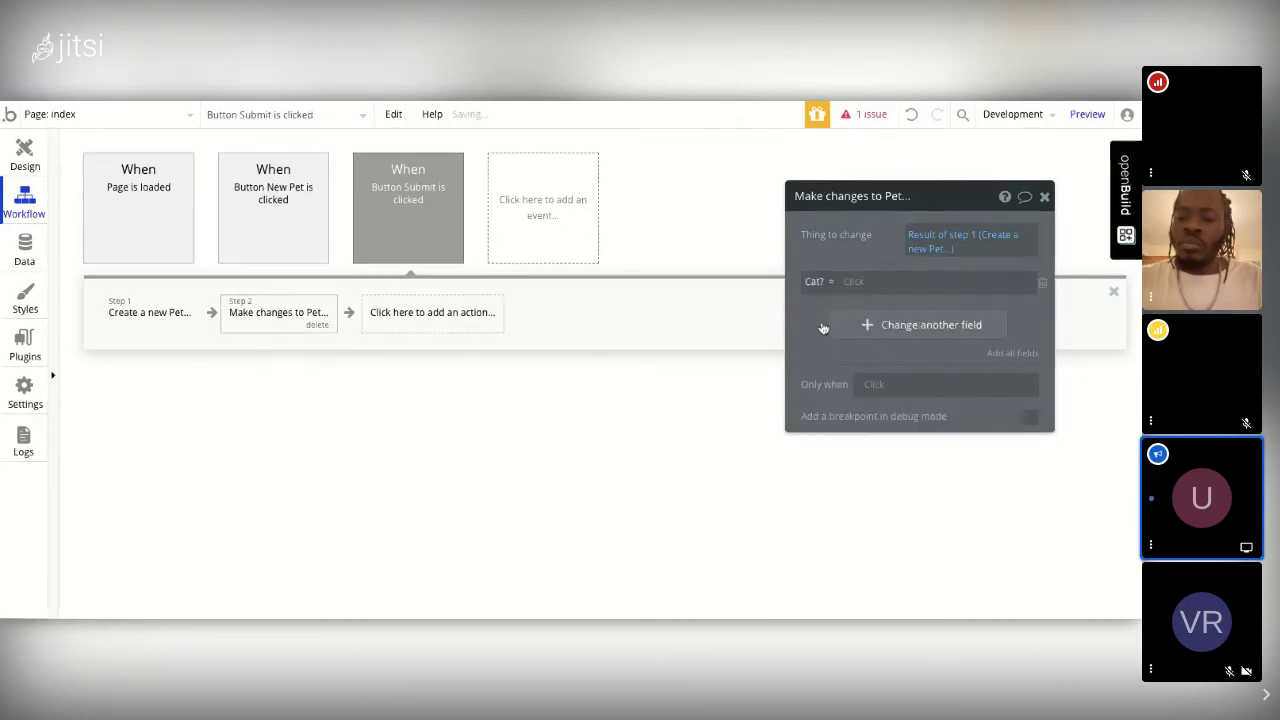
{"action": "left_click", "coordinate": [850, 282]}
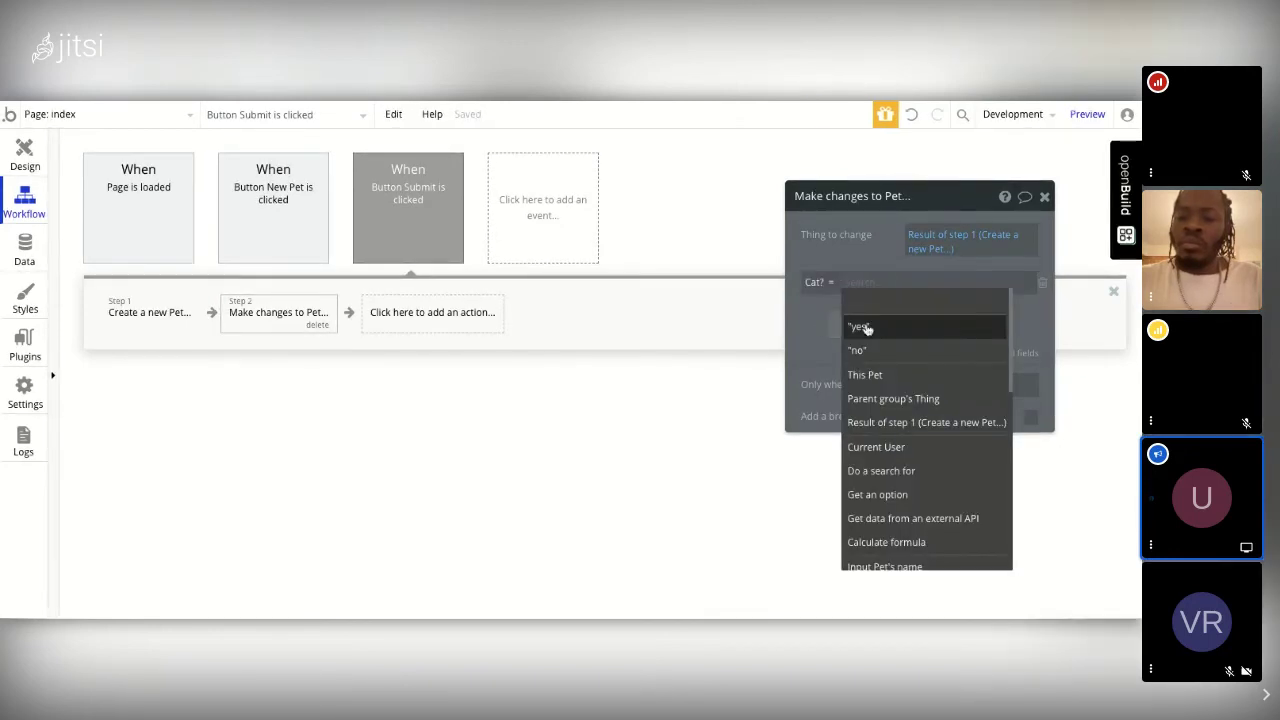
{"action": "left_click", "coordinate": [862, 327]}
Step: Make Step 2 apply only when RadioButtons A's value is "cat"
{"action": "left_click", "coordinate": [877, 385]}
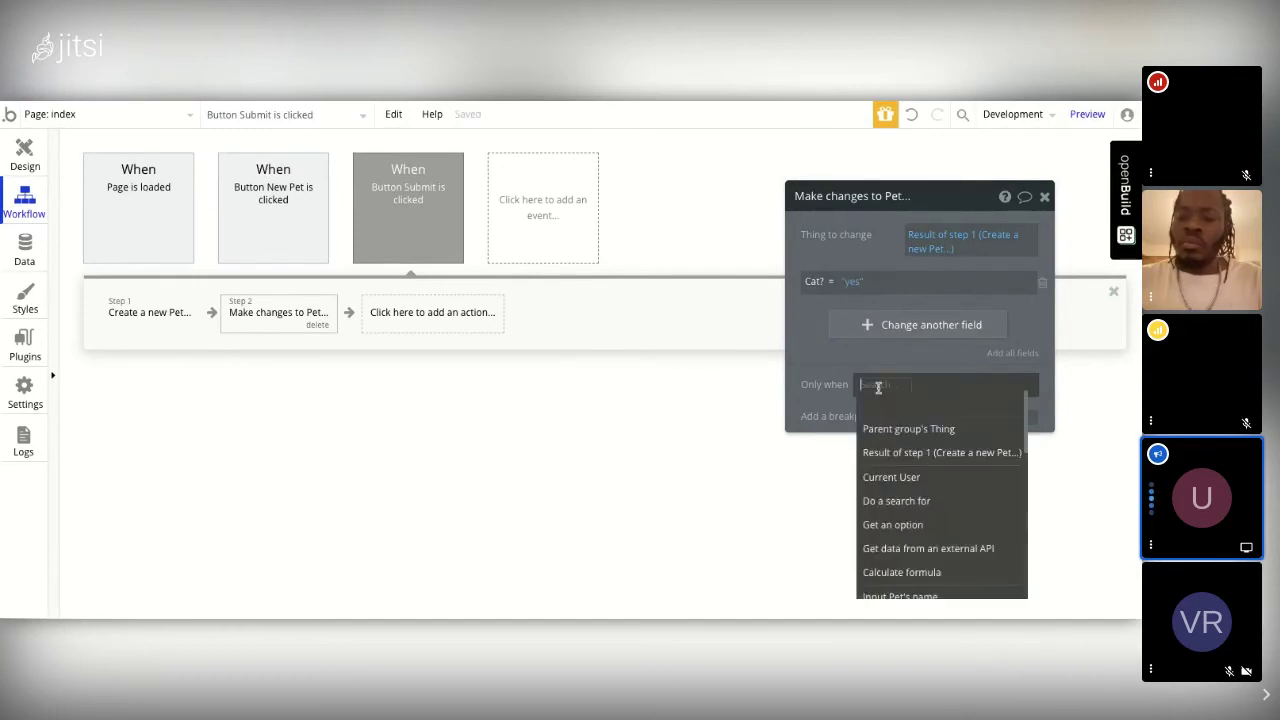
{"action": "scroll", "coordinate": [910, 527], "scroll_direction": "down", "scroll_amount": 3}
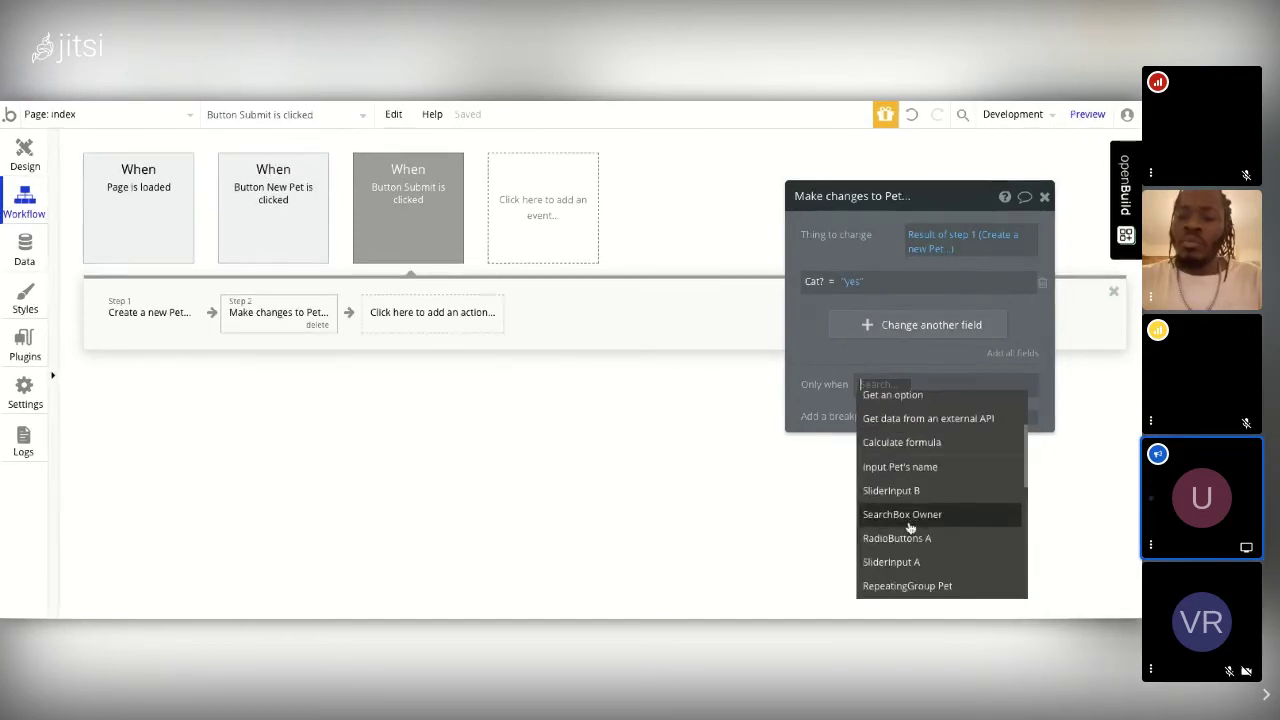
{"action": "left_click", "coordinate": [900, 538]}
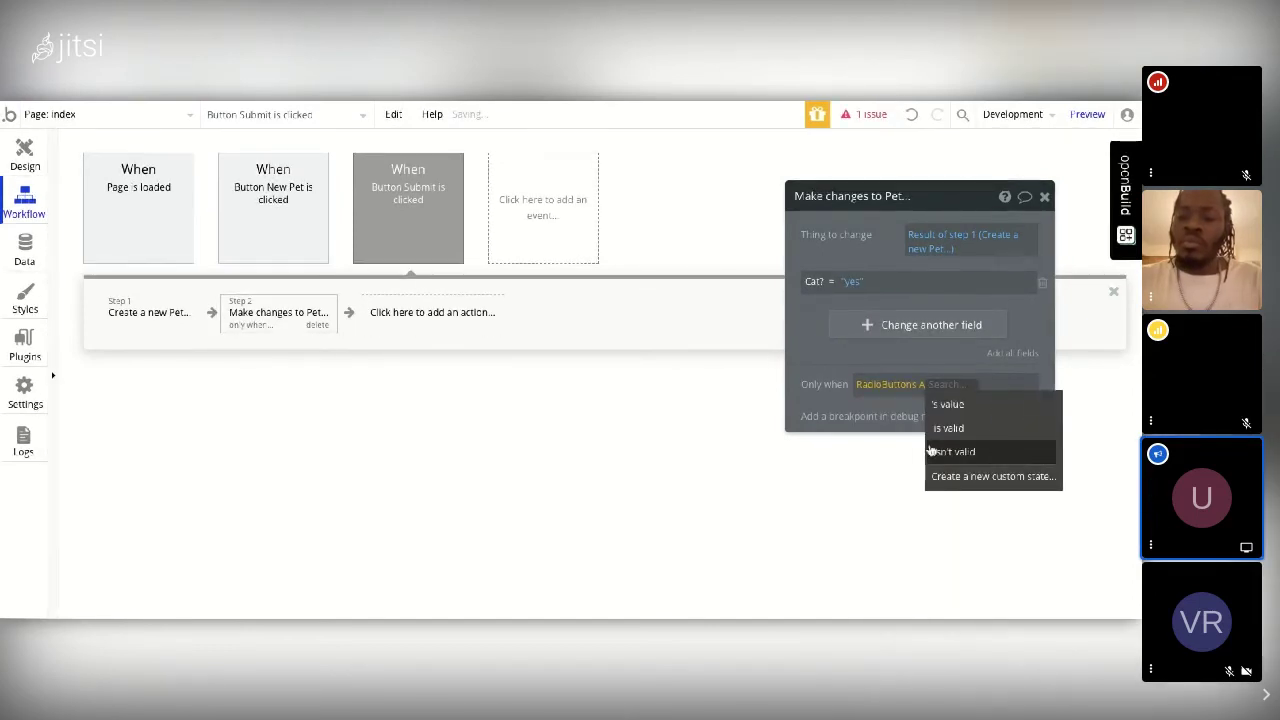
{"action": "left_click", "coordinate": [948, 404]}
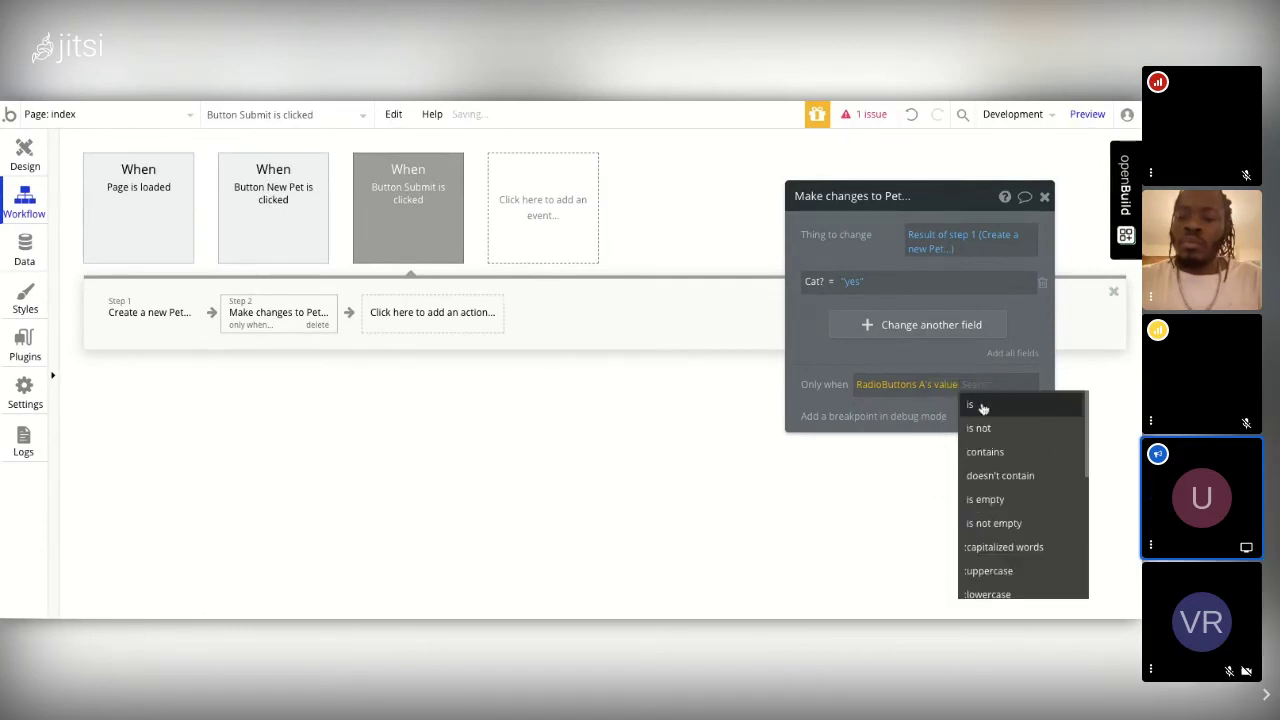
{"action": "left_click", "coordinate": [982, 406]}
{"action": "scroll", "coordinate": [1005, 438], "scroll_direction": "down", "scroll_amount": 2}
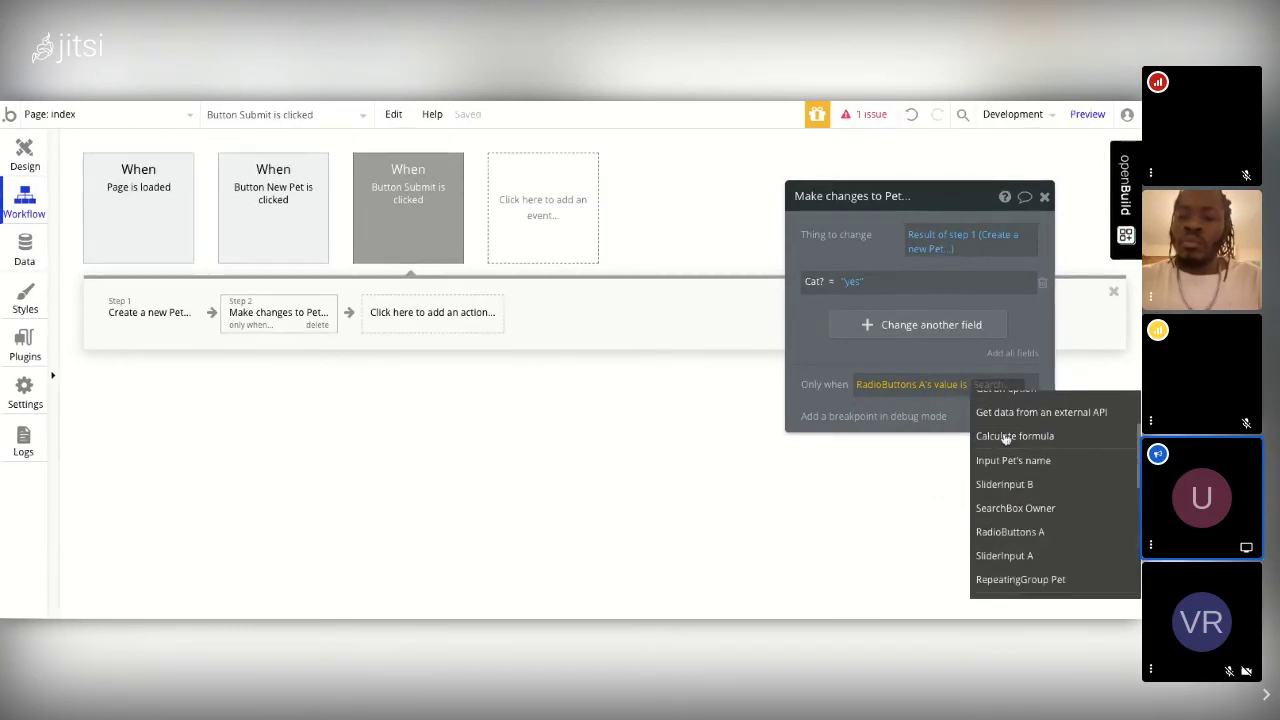
{"action": "scroll", "coordinate": [1005, 440], "scroll_direction": "down", "scroll_amount": 4}
{"action": "scroll", "coordinate": [985, 437], "scroll_direction": "up", "scroll_amount": 6}
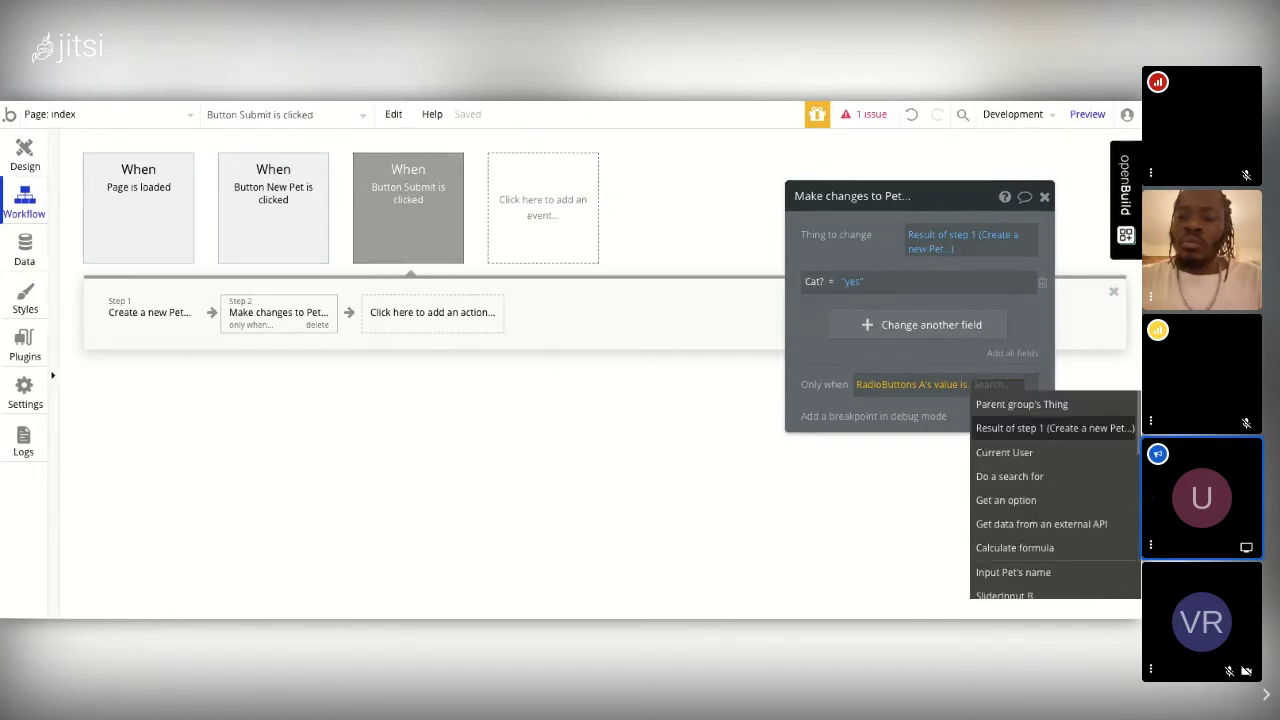
{"action": "type", "text": "cat"}
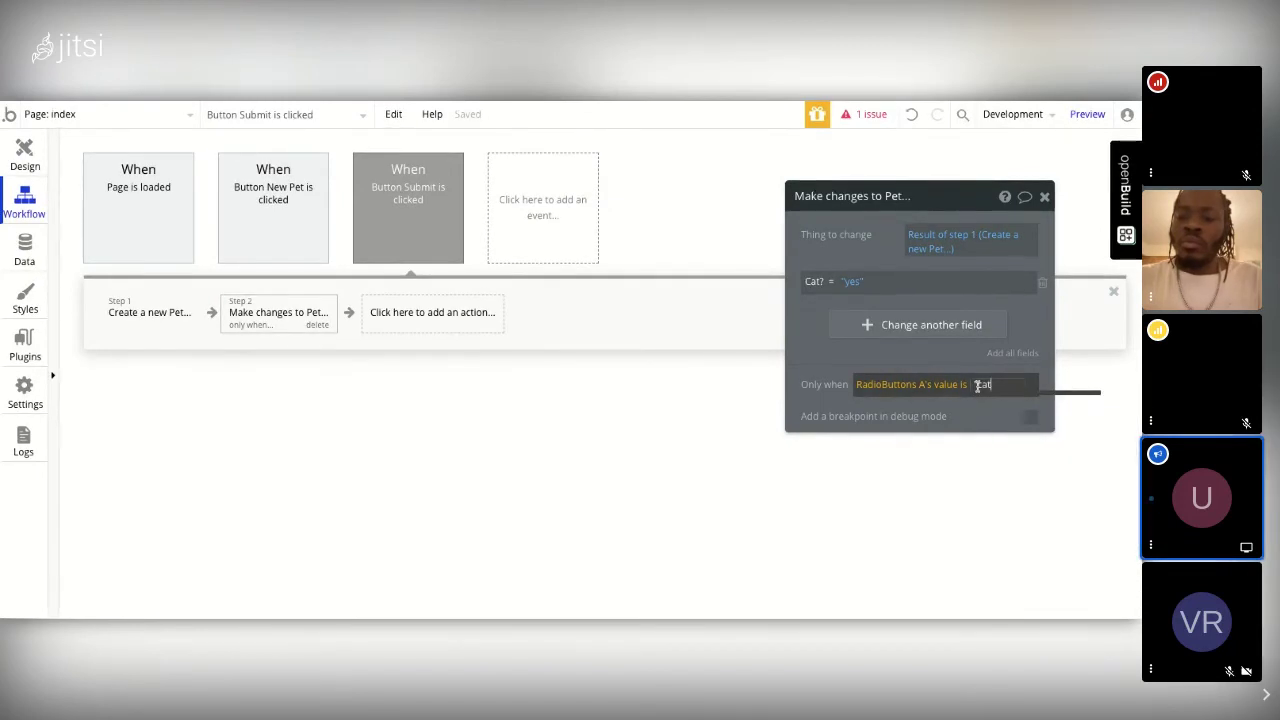
{"action": "key", "text": "Return"}
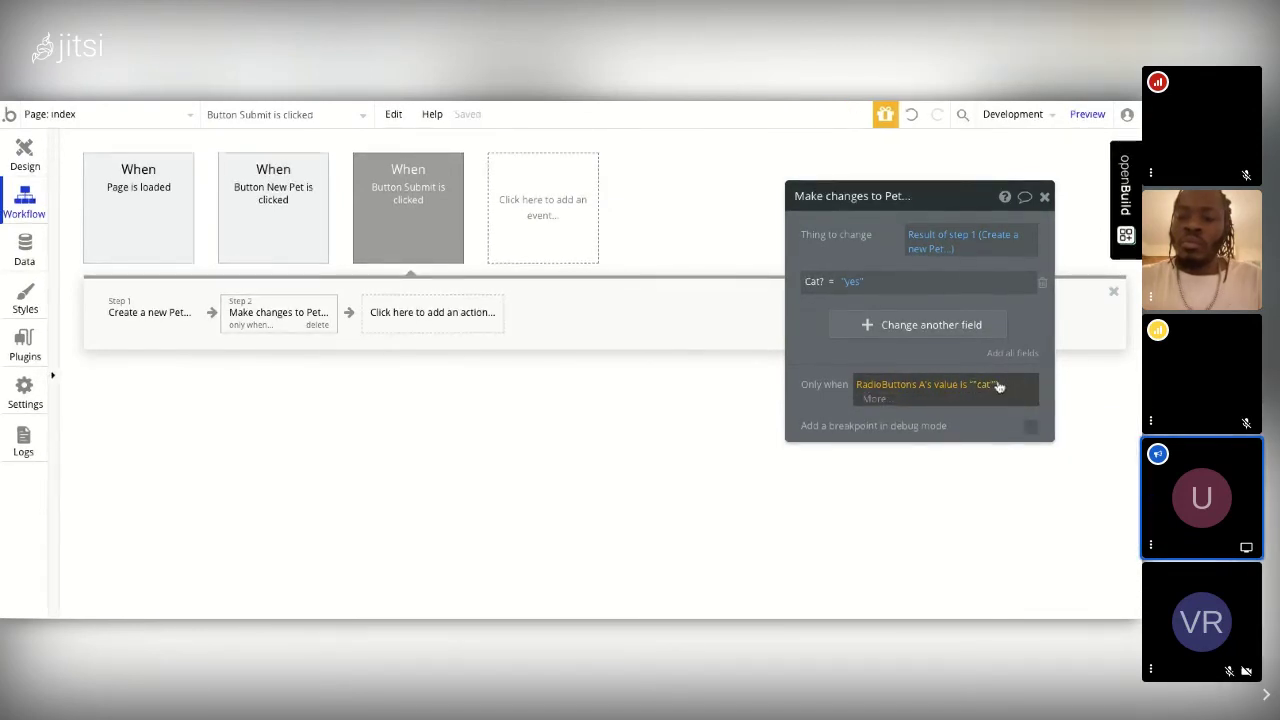
{"action": "left_click", "coordinate": [997, 386]}
{"action": "key", "text": "BackSpace"}
{"action": "key", "text": "BackSpace"}
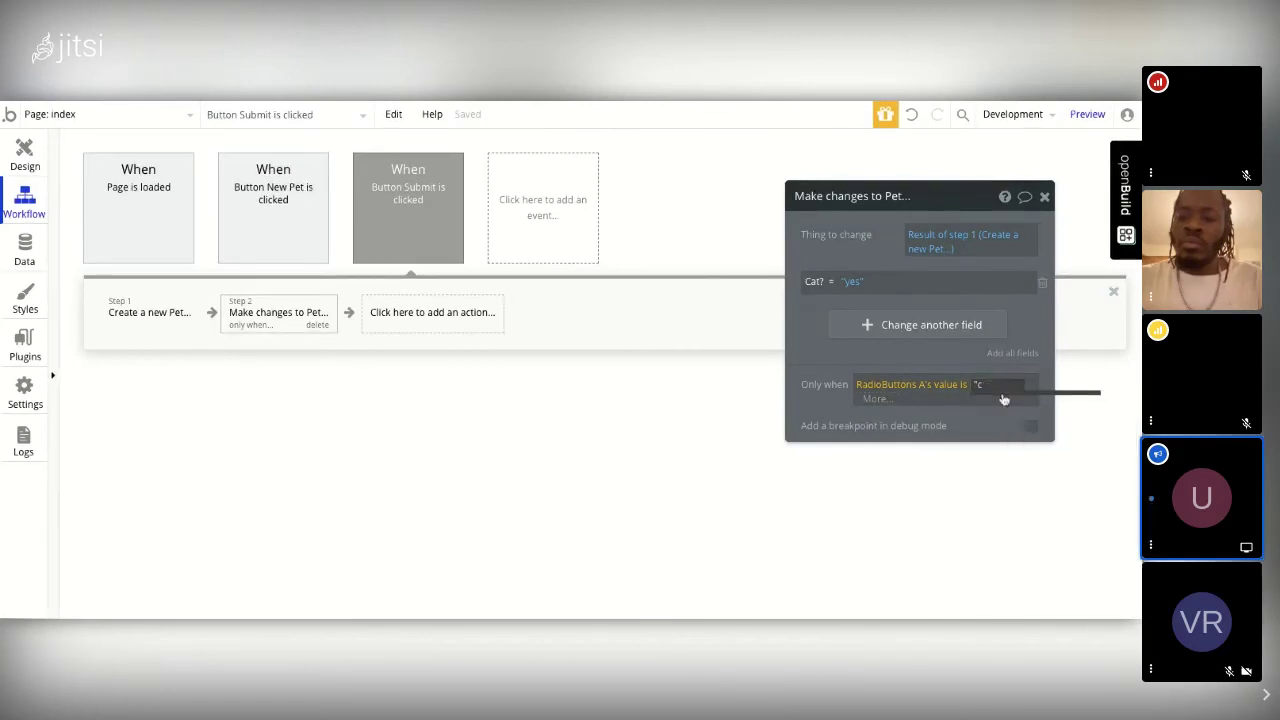
{"action": "key", "text": "BackSpace"}
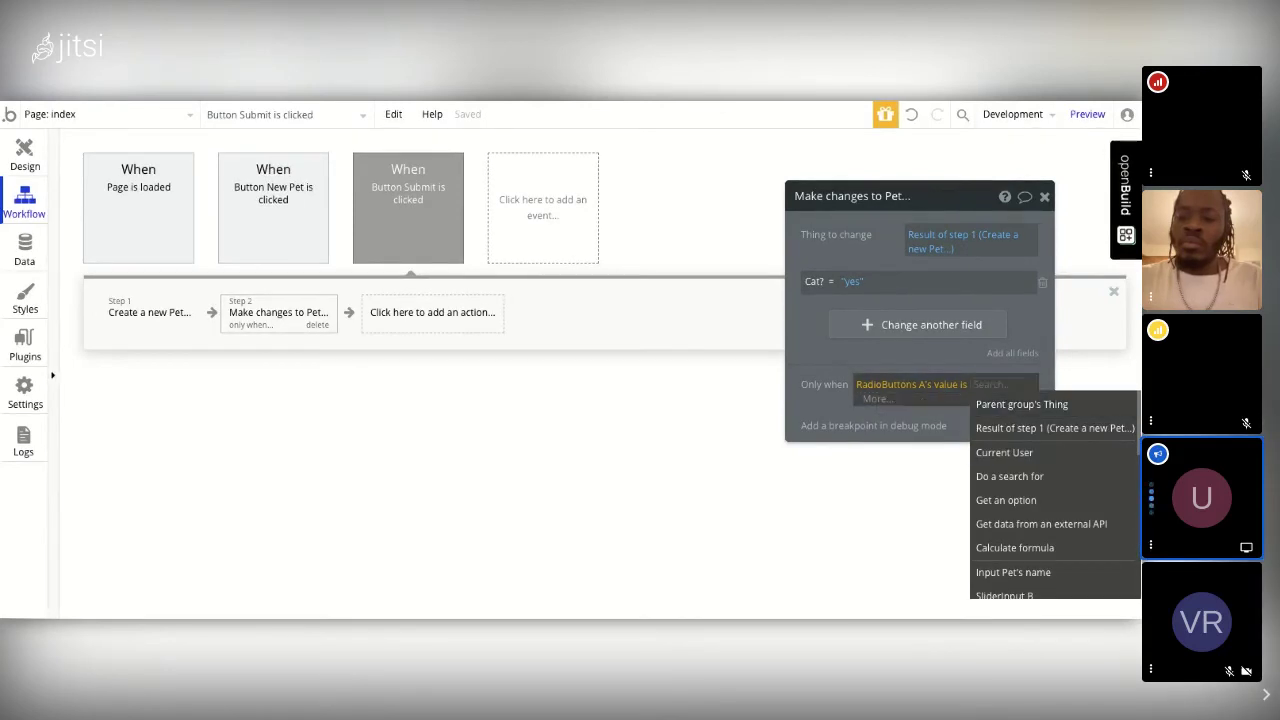
{"action": "type", "text": "cat"}
{"action": "key", "text": "Return"}
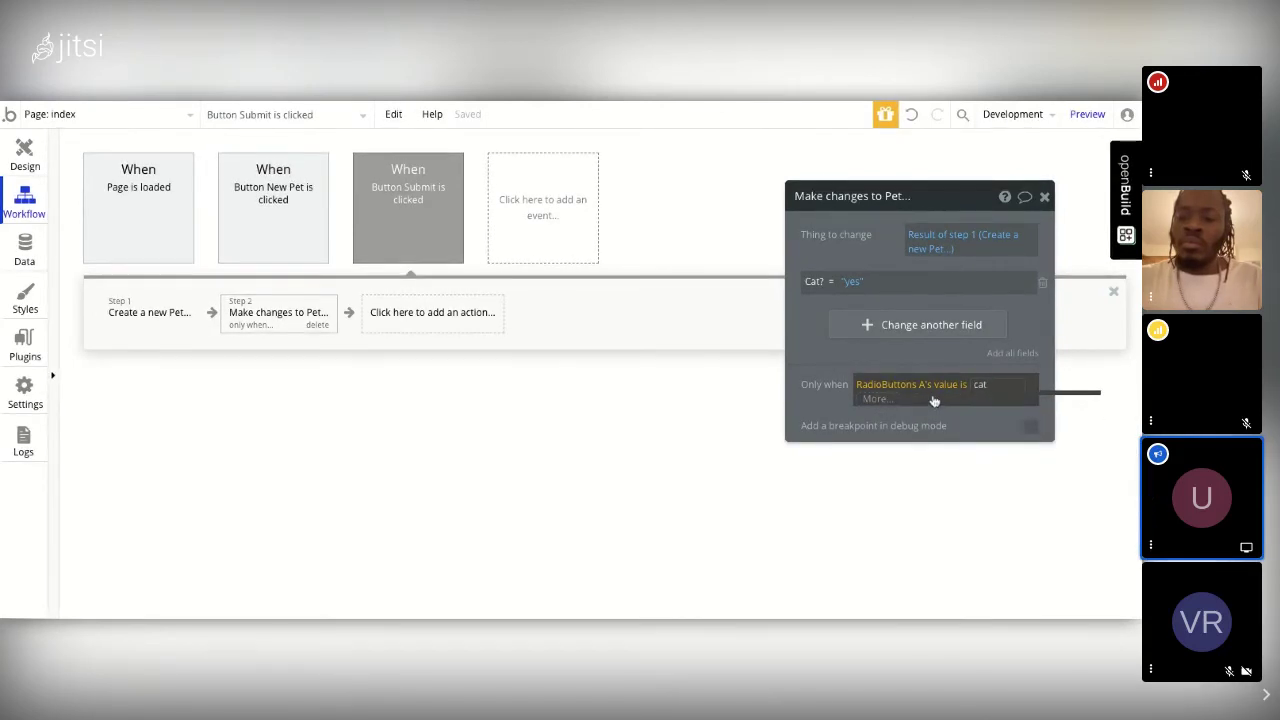
{"action": "left_click", "coordinate": [960, 410]}
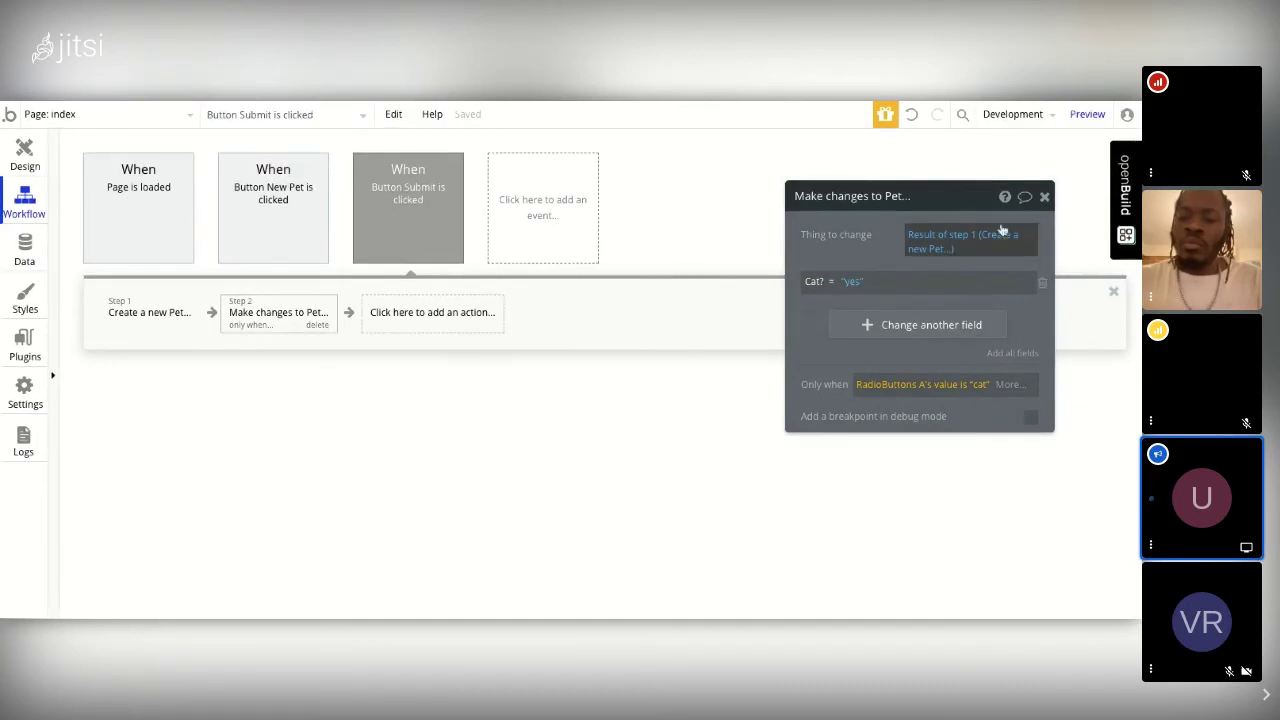
Step: Add Step 3, Make changes to the Pet from the previous step, setting Dog? to yes
{"action": "left_click", "coordinate": [1044, 196]}
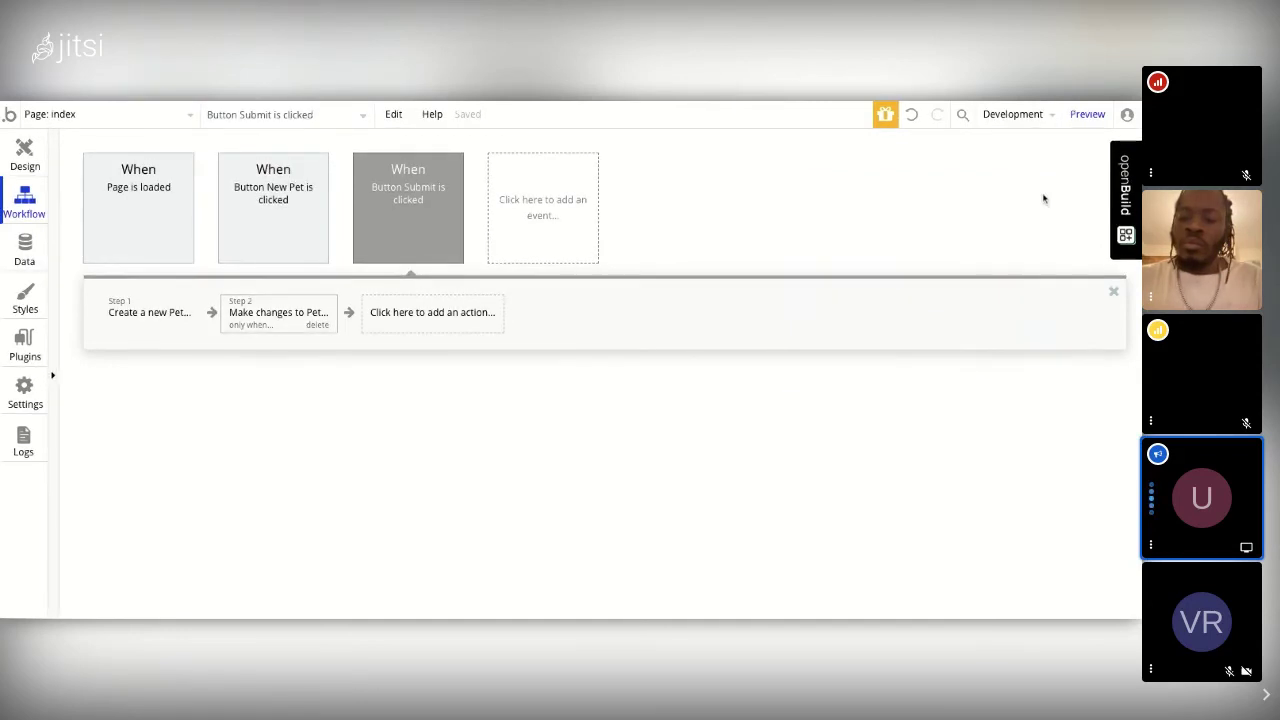
{"action": "left_click", "coordinate": [408, 317]}
{"action": "mouse_move", "coordinate": [420, 404]}
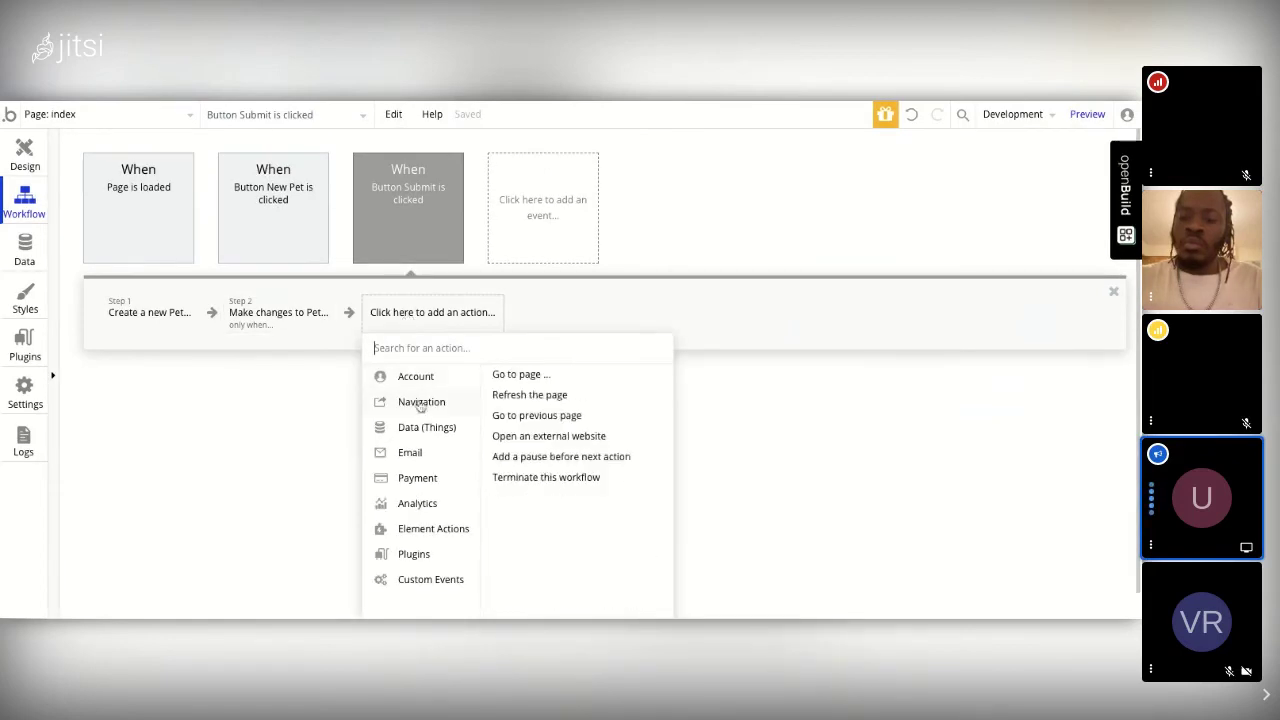
{"action": "mouse_move", "coordinate": [424, 426]}
{"action": "left_click", "coordinate": [530, 397]}
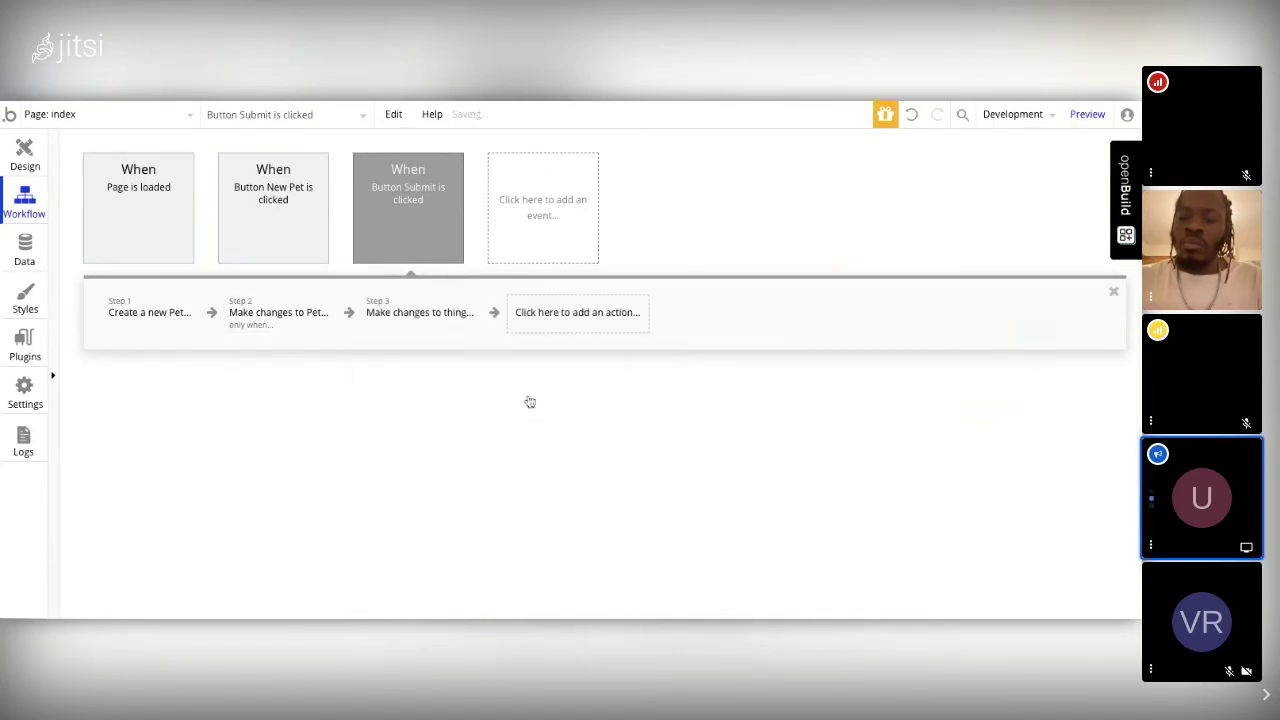
{"action": "left_click", "coordinate": [926, 236]}
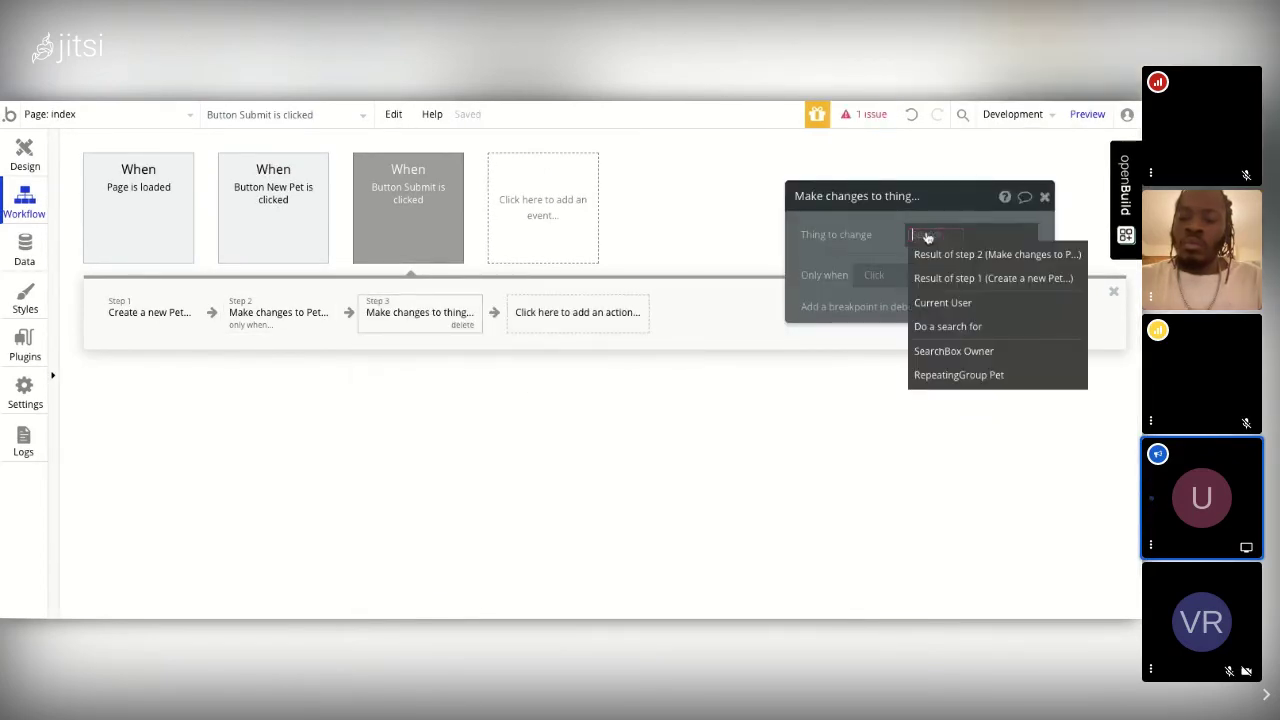
{"action": "left_click", "coordinate": [934, 254]}
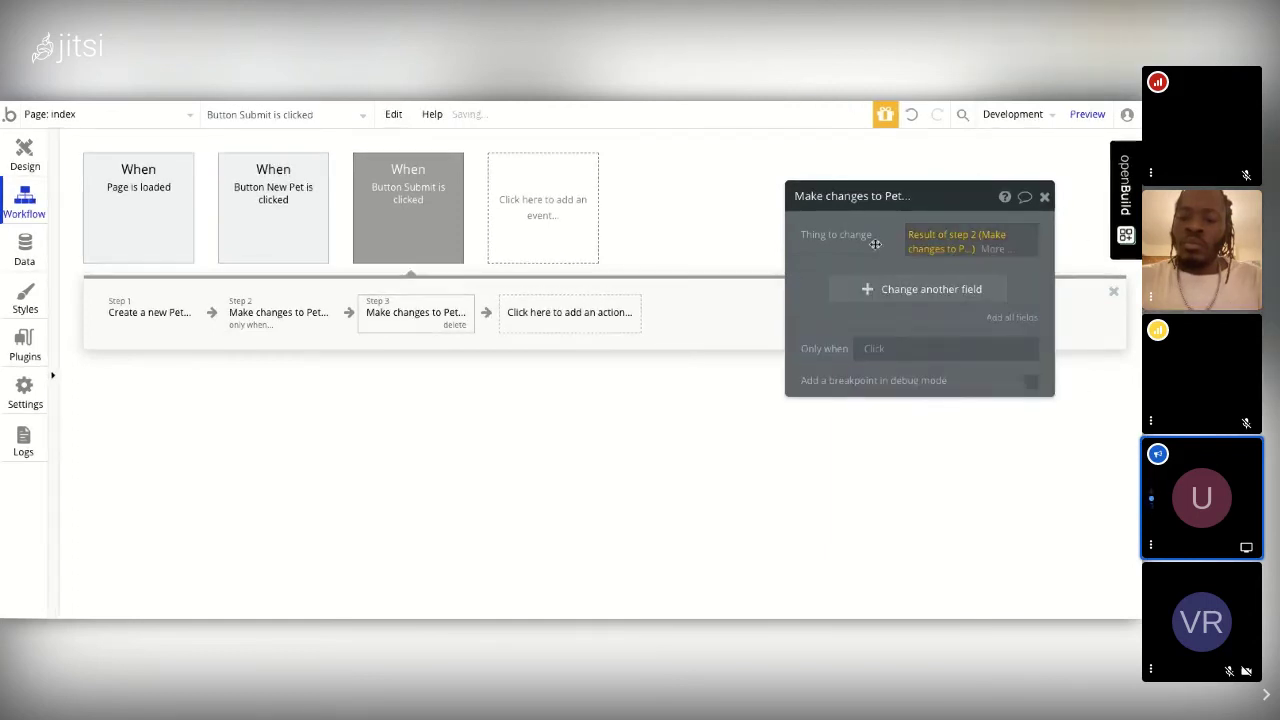
{"action": "left_click", "coordinate": [911, 294]}
{"action": "left_click", "coordinate": [911, 288]}
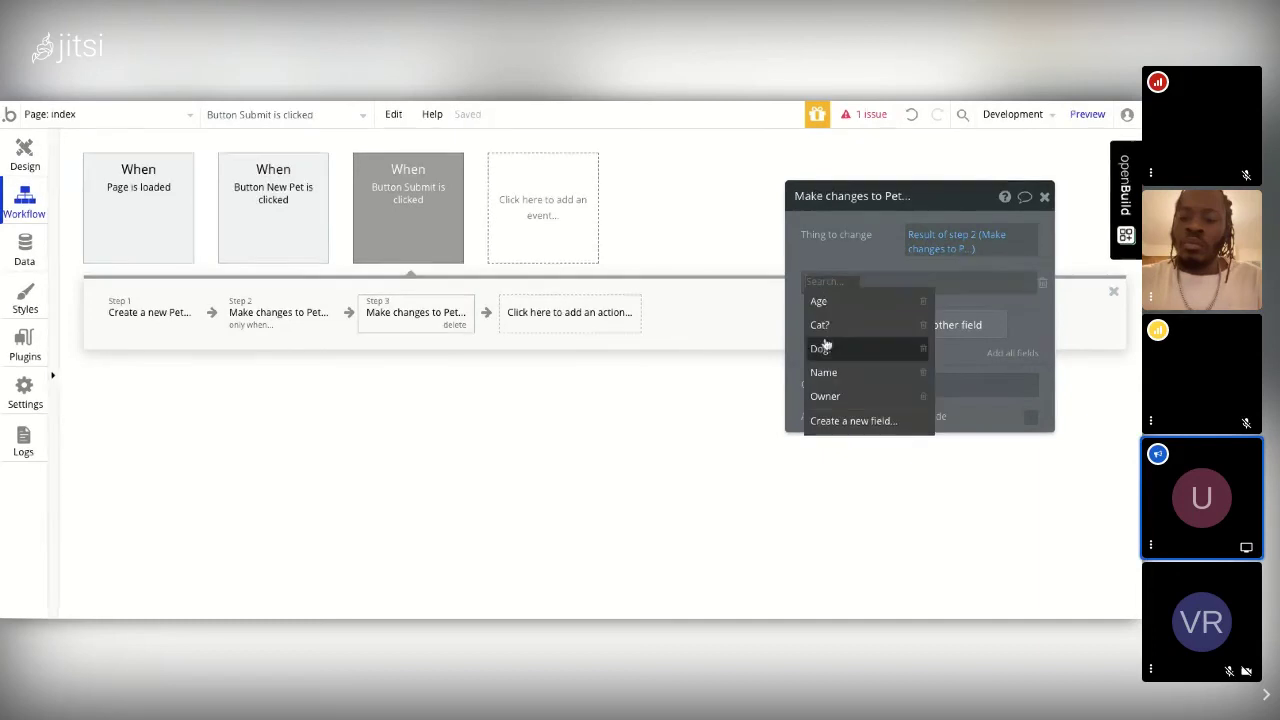
{"action": "left_click", "coordinate": [824, 349]}
{"action": "left_click", "coordinate": [855, 283]}
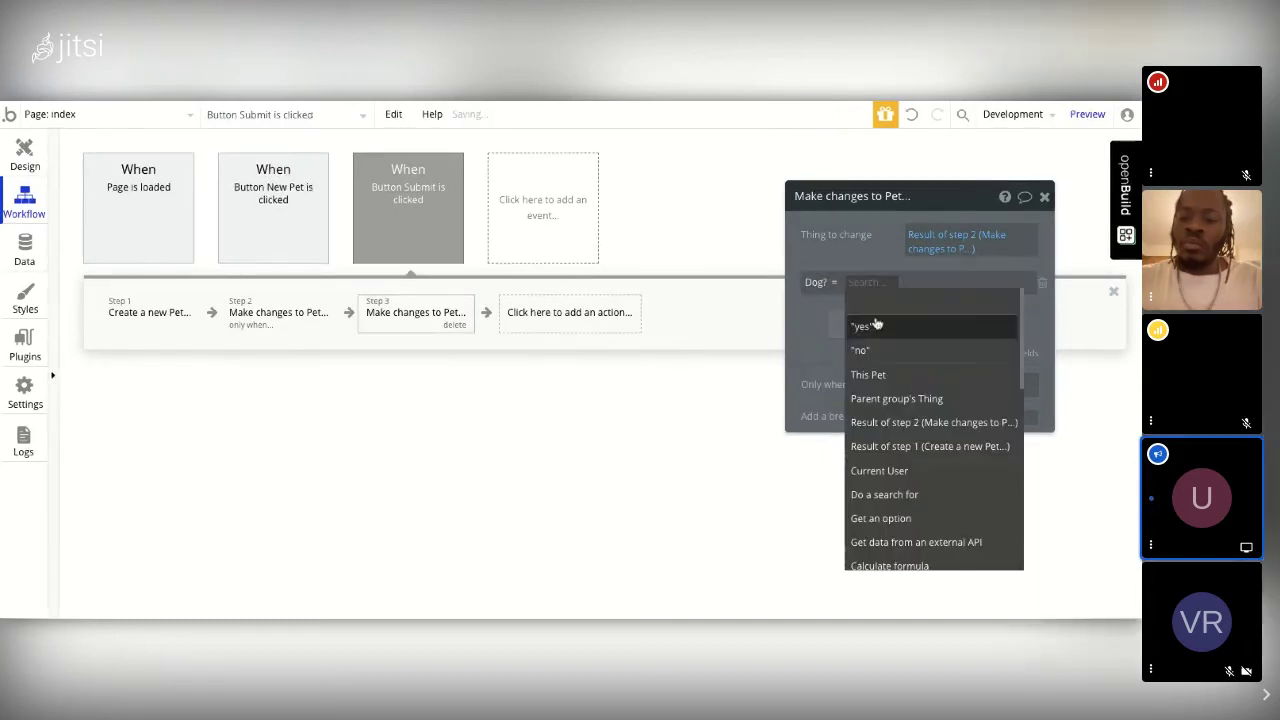
{"action": "left_click", "coordinate": [873, 327]}
Step: Make Step 3 apply only when RadioButtons A's value is "dog"
{"action": "left_click", "coordinate": [876, 384]}
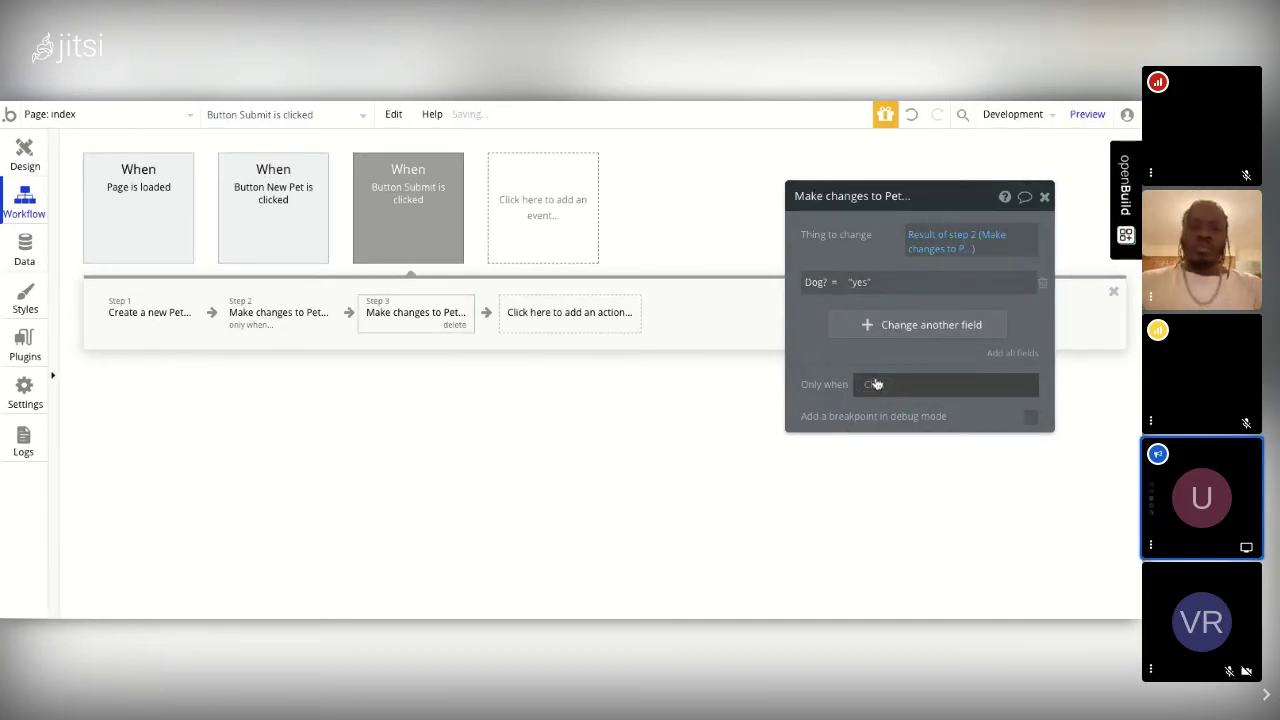
{"action": "scroll", "coordinate": [906, 518], "scroll_direction": "down", "scroll_amount": 3}
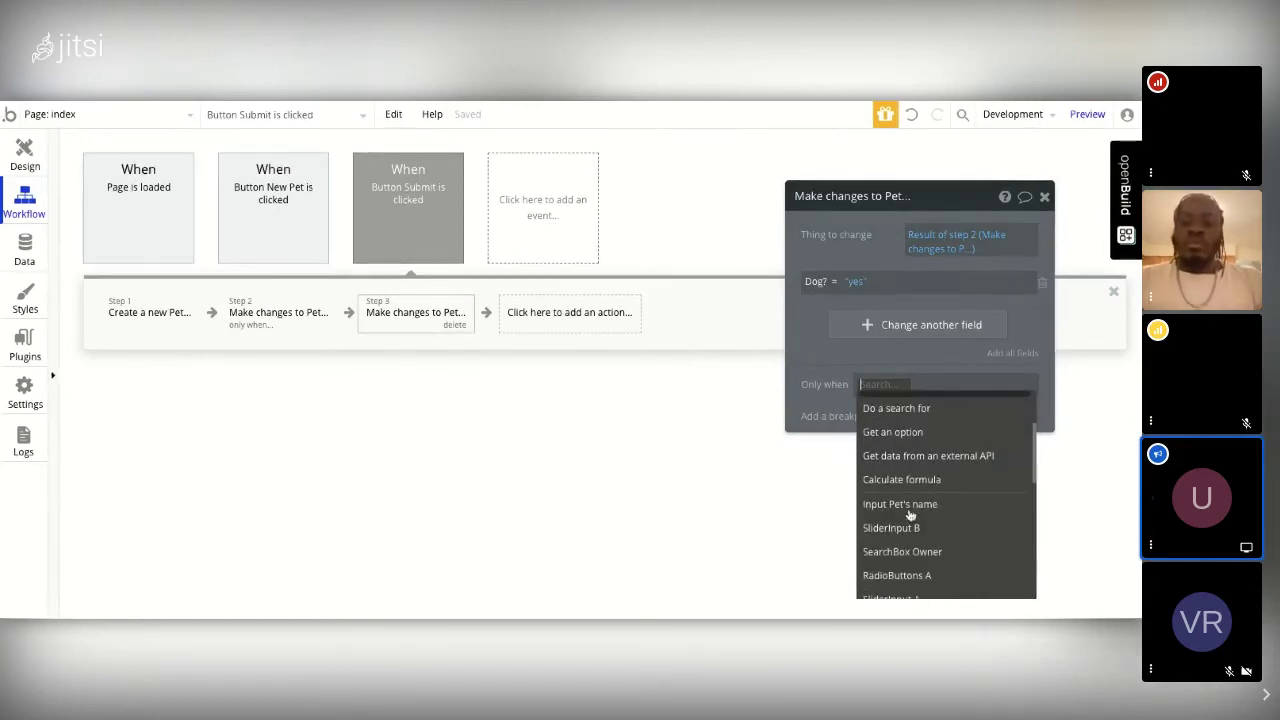
{"action": "left_click", "coordinate": [905, 537]}
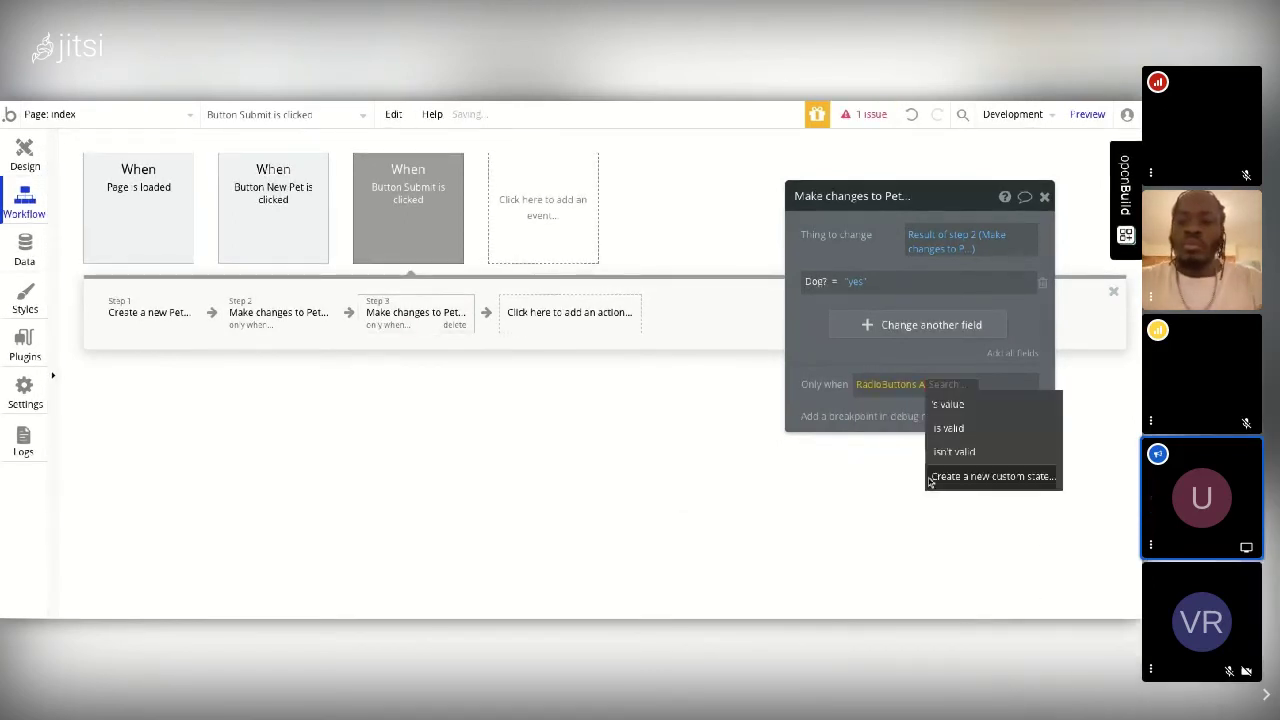
{"action": "left_click", "coordinate": [960, 406]}
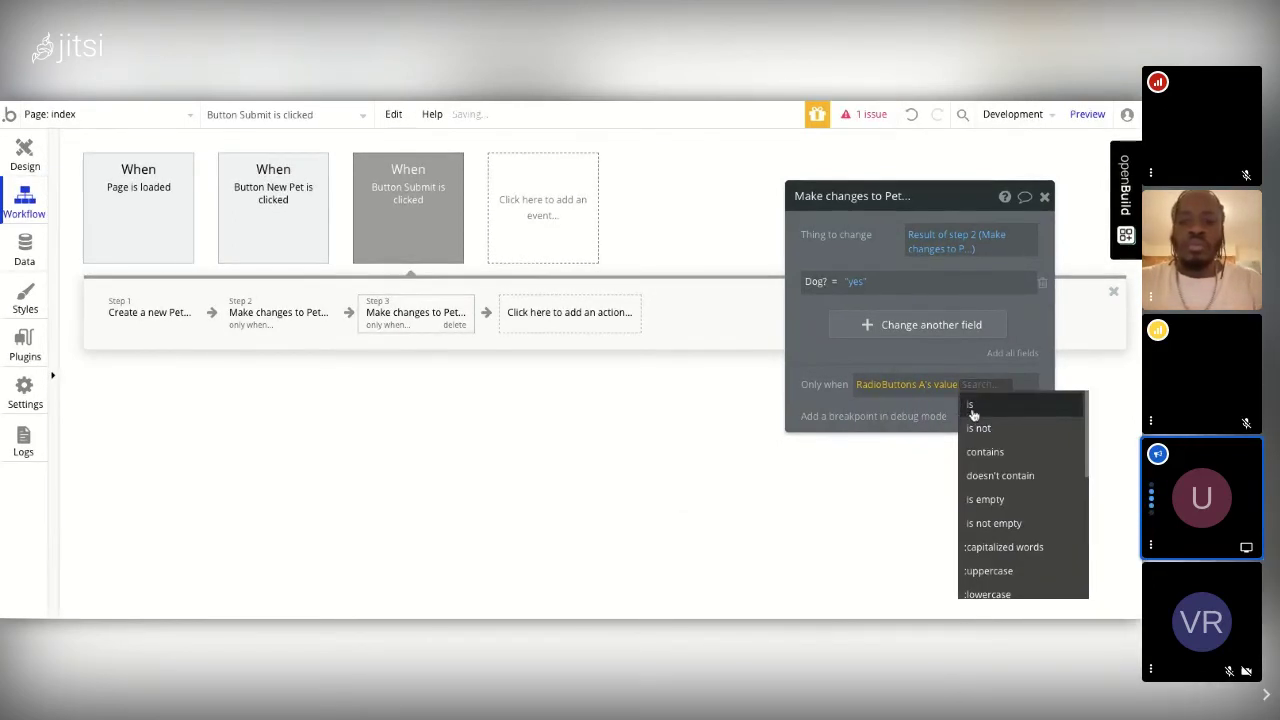
{"action": "left_click", "coordinate": [978, 407]}
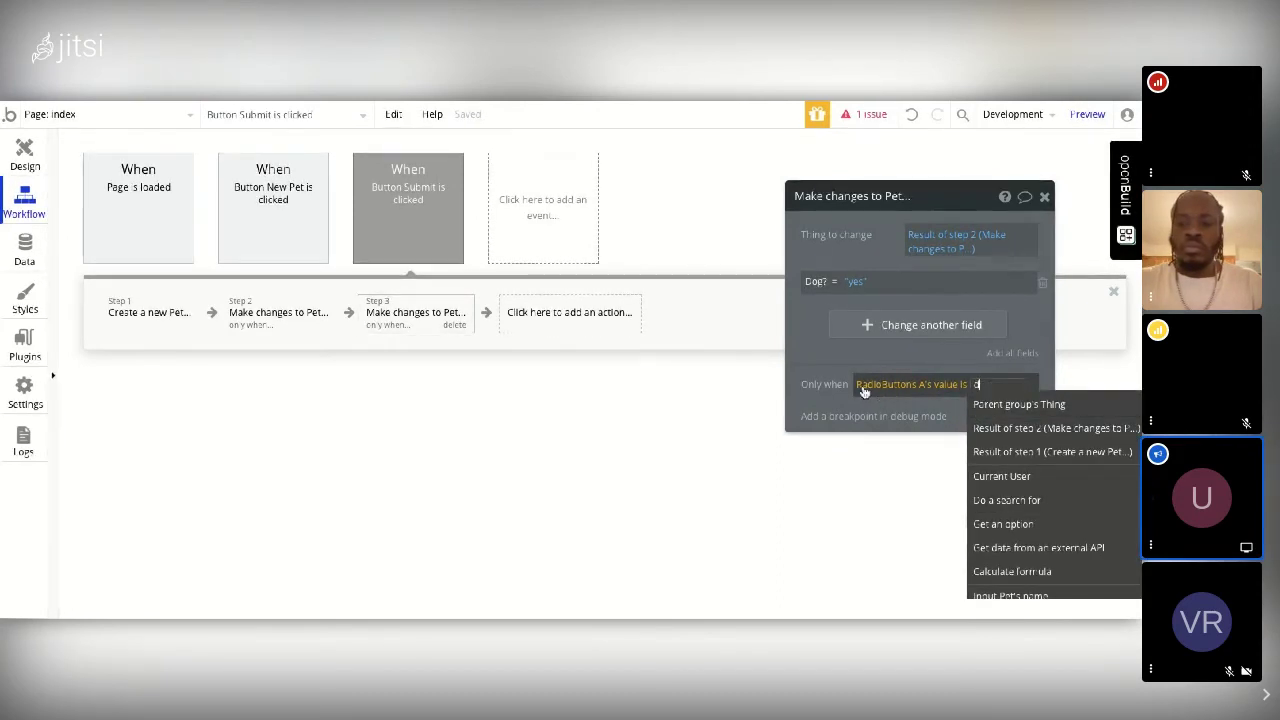
{"action": "type", "text": "dog"}
{"action": "key", "text": "Return"}
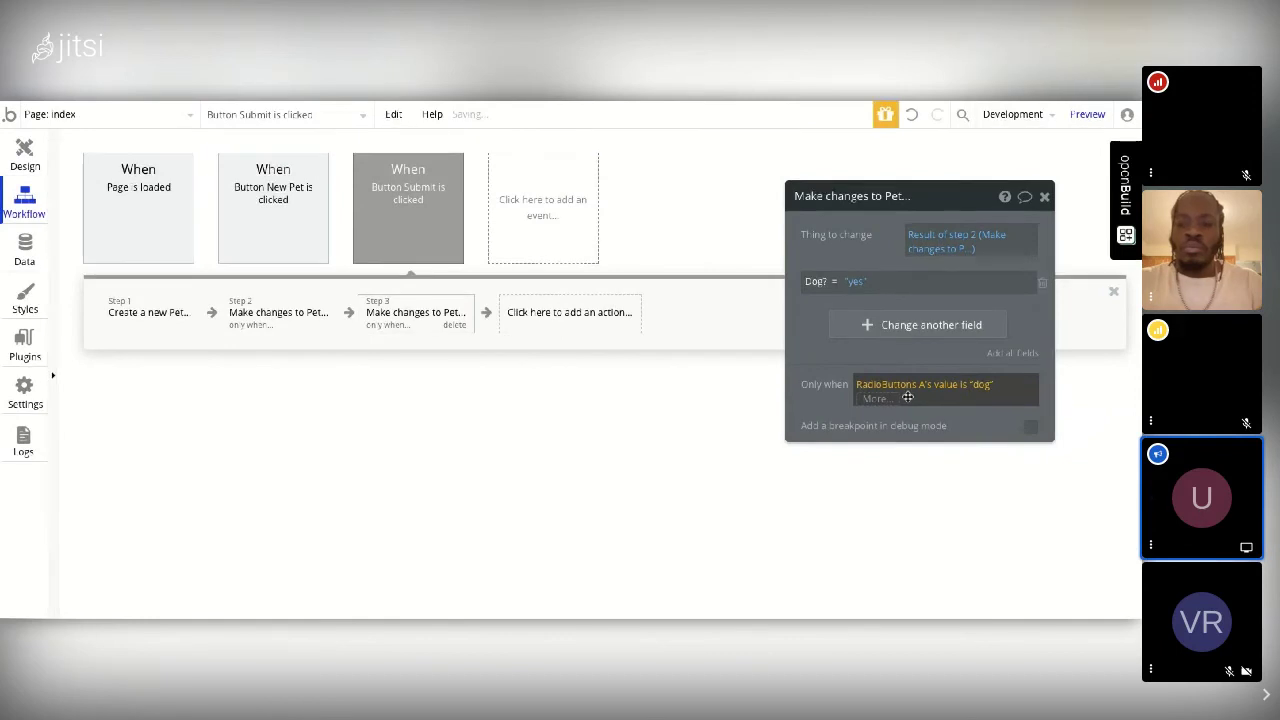
{"action": "left_click", "coordinate": [1044, 197]}
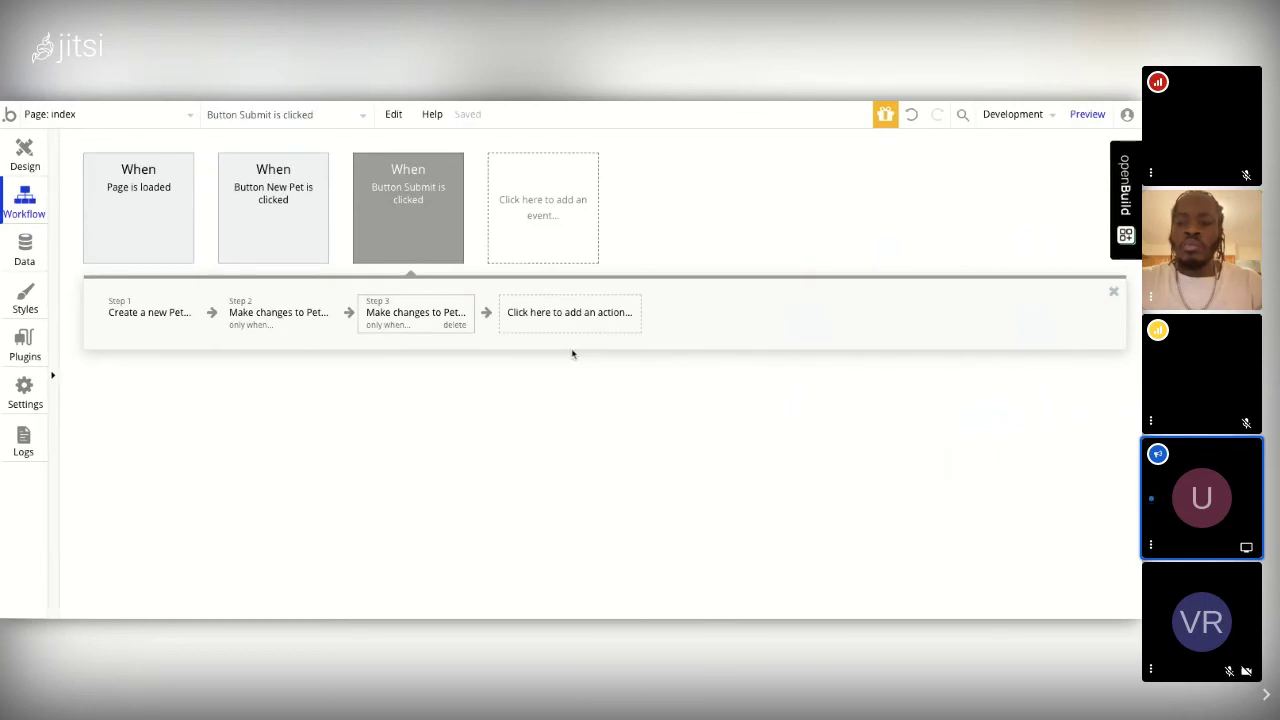
Step: Add Step 4, Make changes to thing, targeting Result of step 3's Owner
{"action": "left_click", "coordinate": [537, 326]}
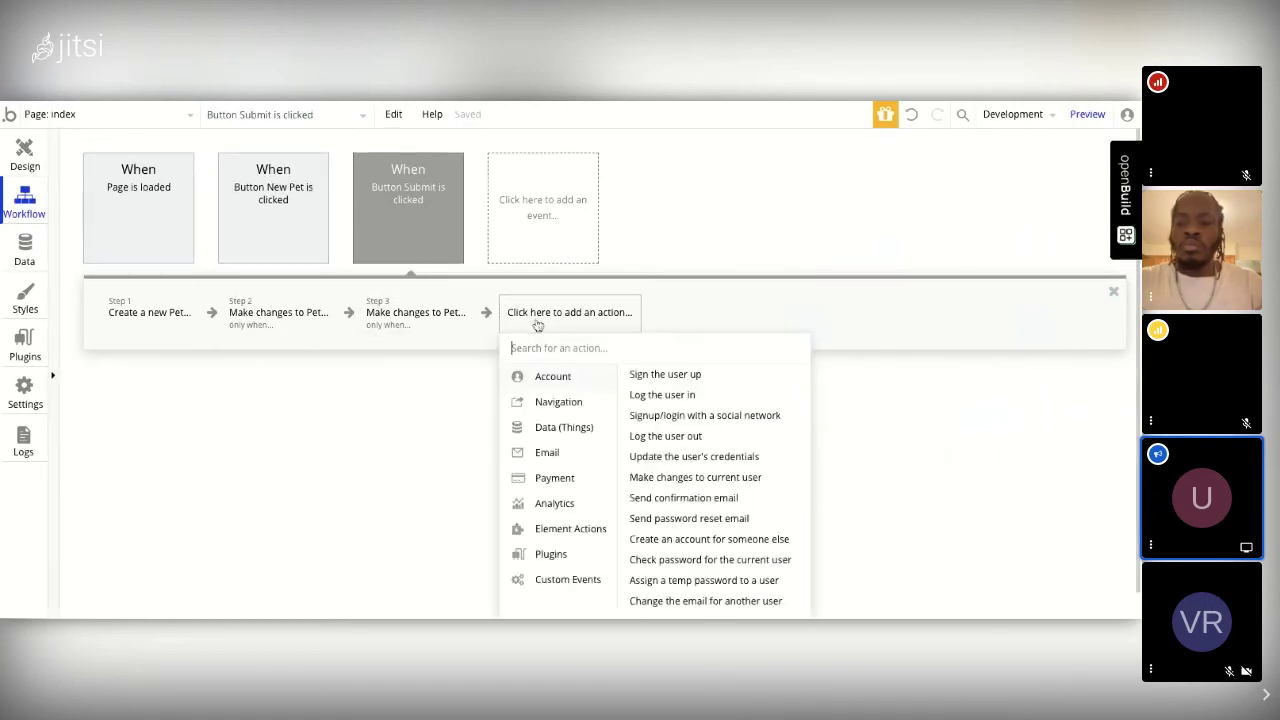
{"action": "mouse_move", "coordinate": [571, 432]}
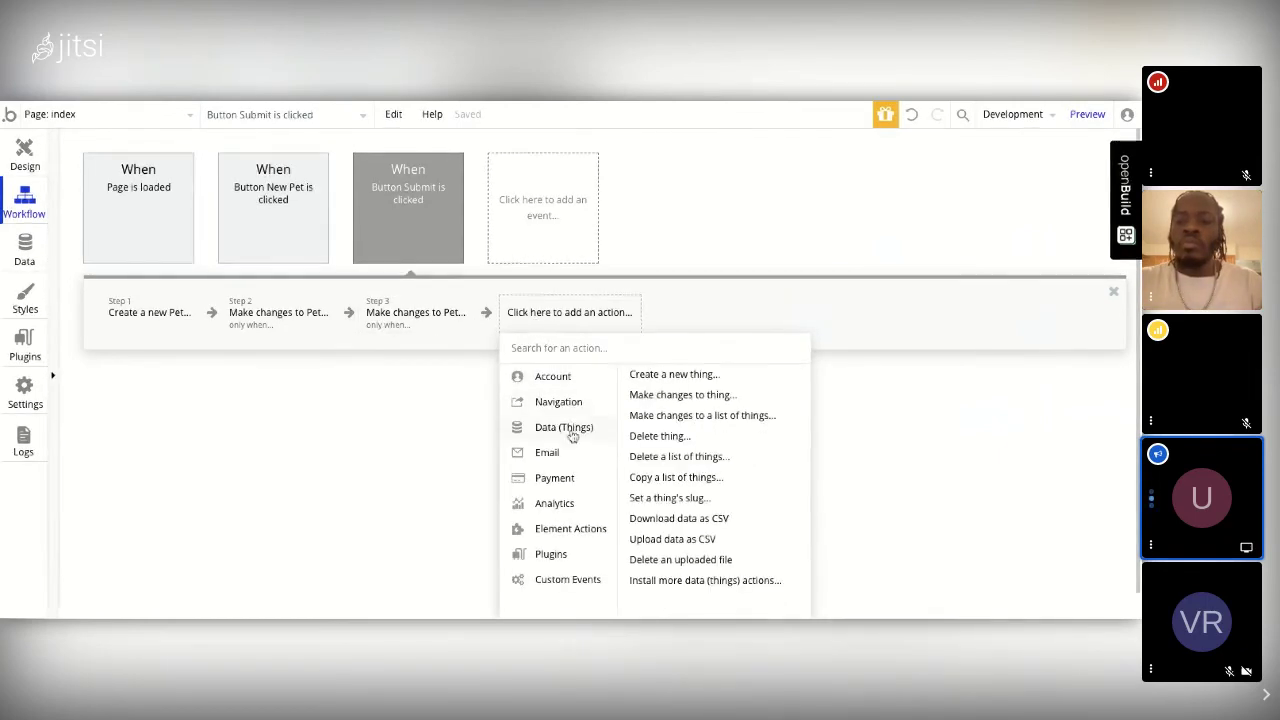
{"action": "left_click", "coordinate": [662, 400]}
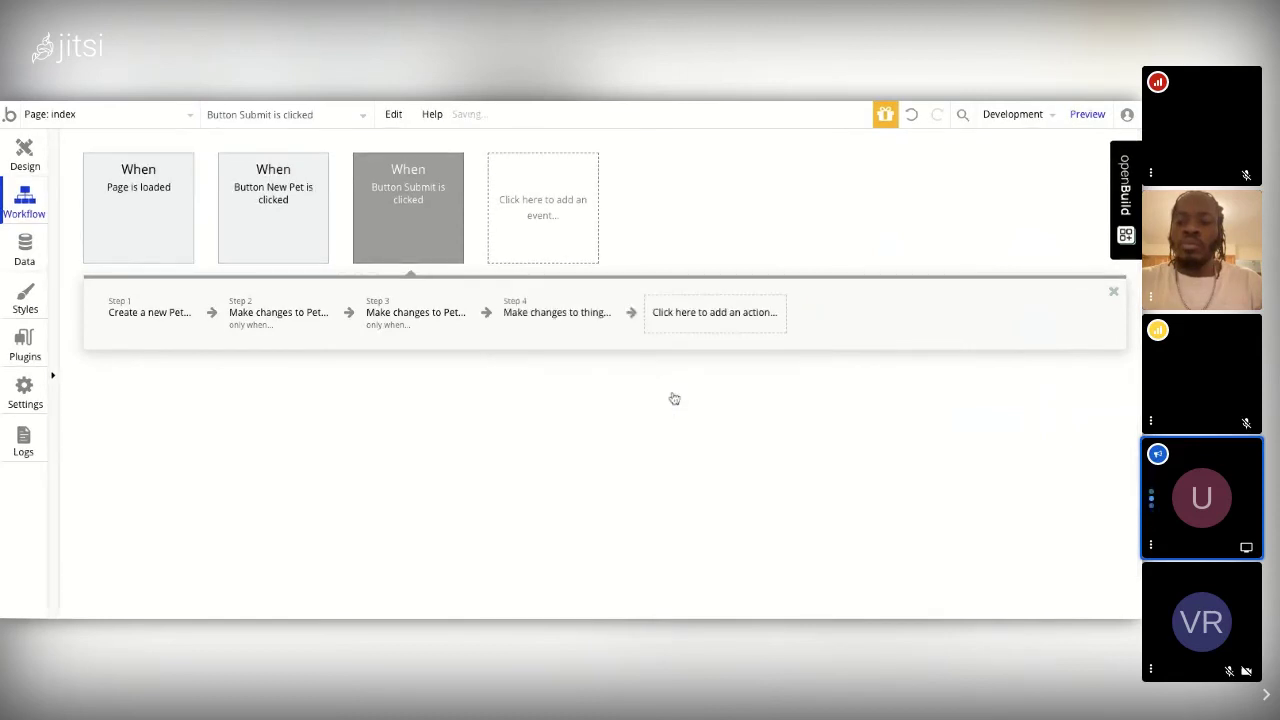
{"action": "left_click", "coordinate": [927, 238]}
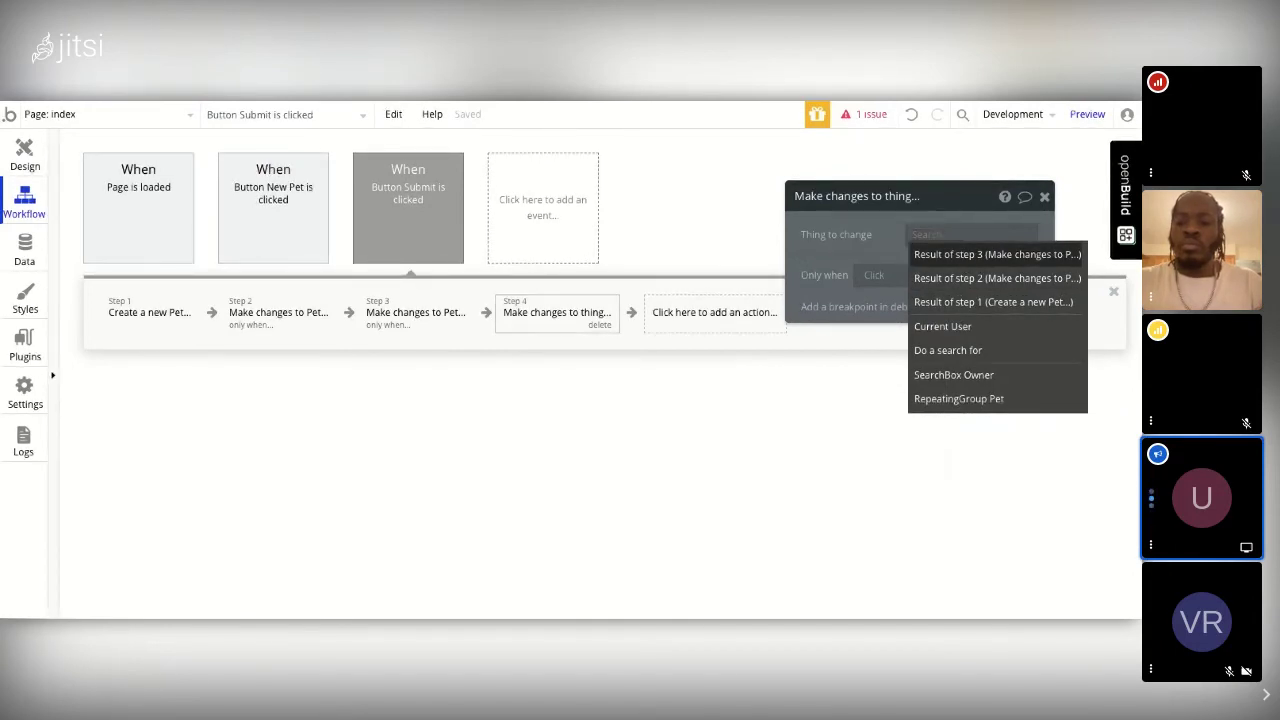
{"action": "left_click", "coordinate": [997, 254]}
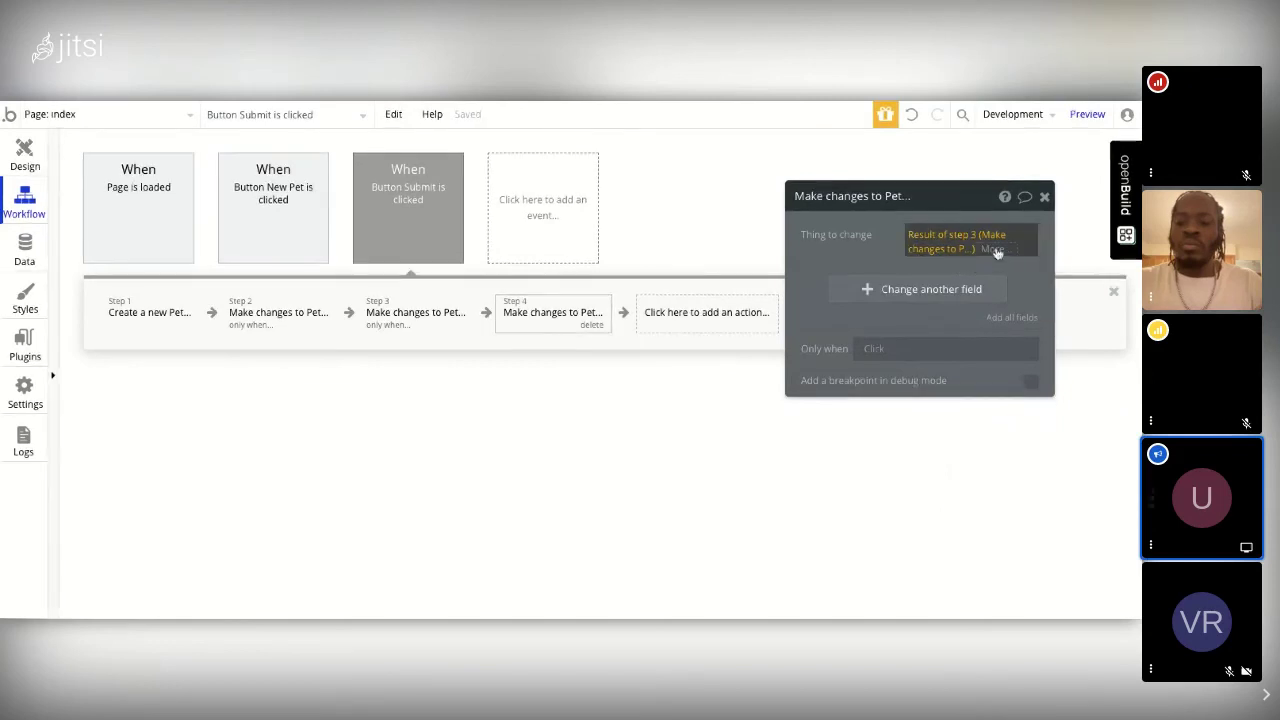
{"action": "left_click", "coordinate": [995, 250]}
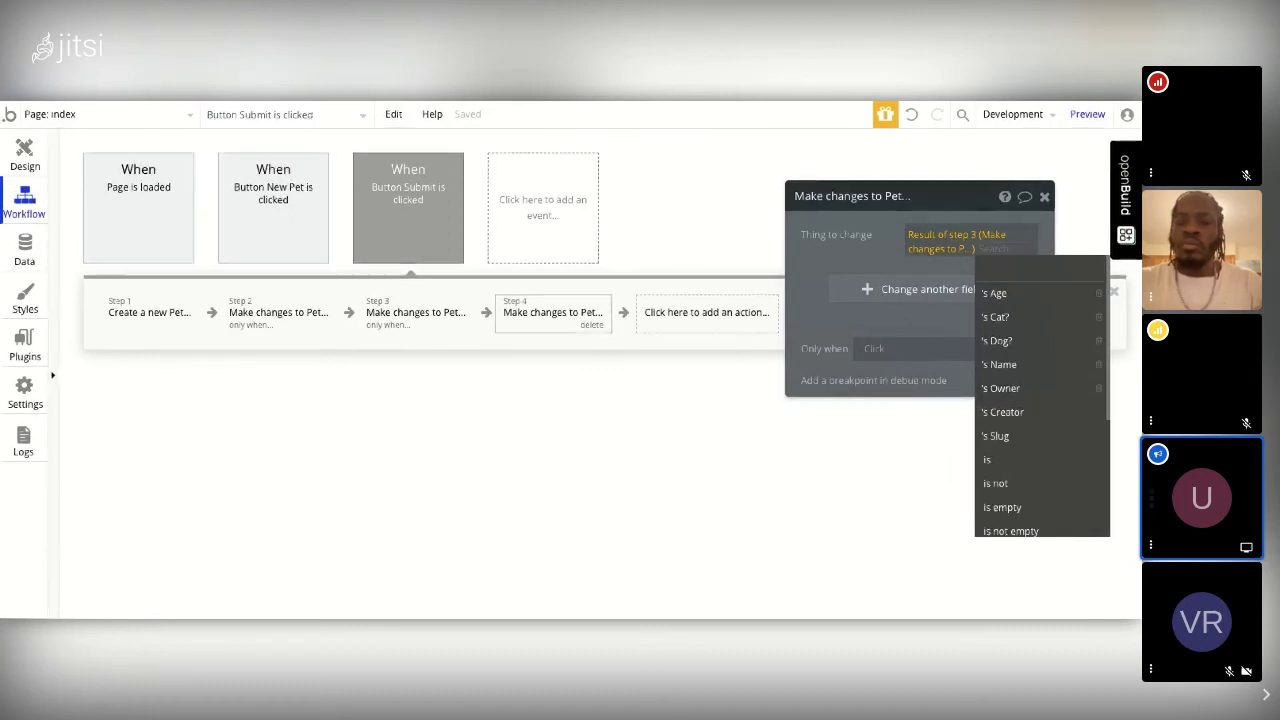
{"action": "left_click", "coordinate": [1004, 390]}
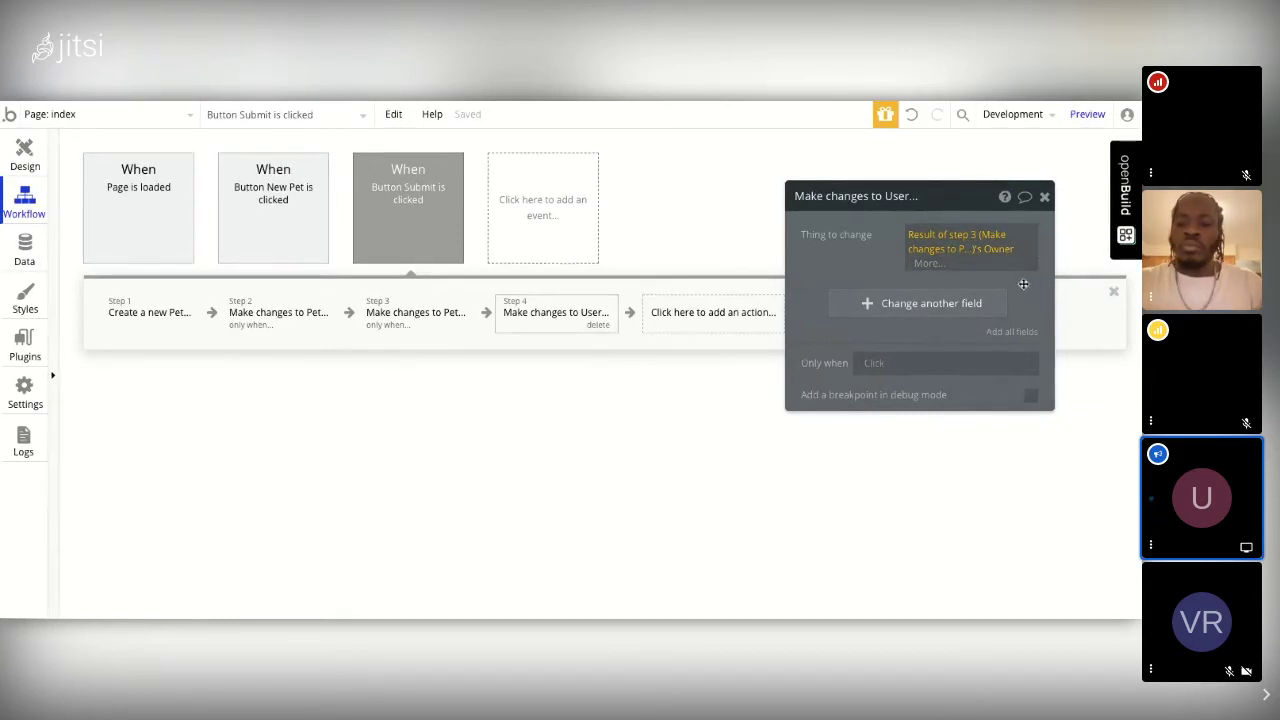
Step: Have Step 4 add Result of step 3 to the owner's Pet list
{"action": "left_click", "coordinate": [931, 303]}
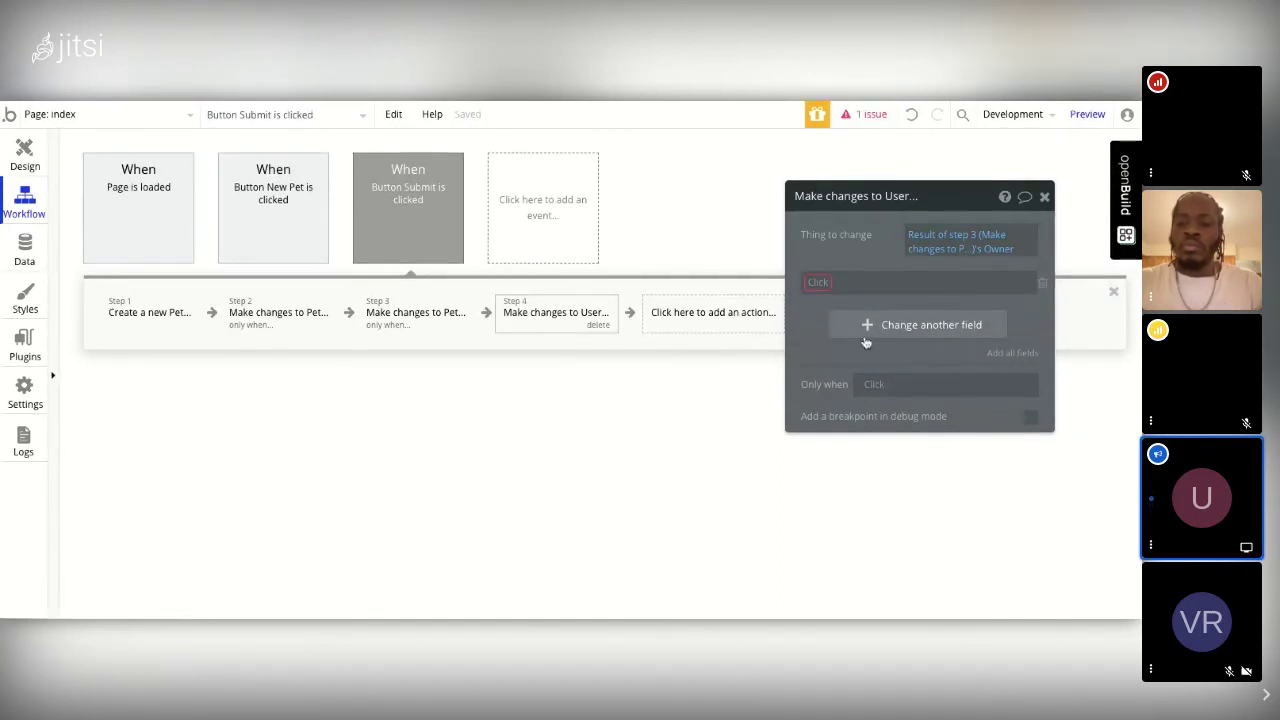
{"action": "left_click", "coordinate": [819, 284]}
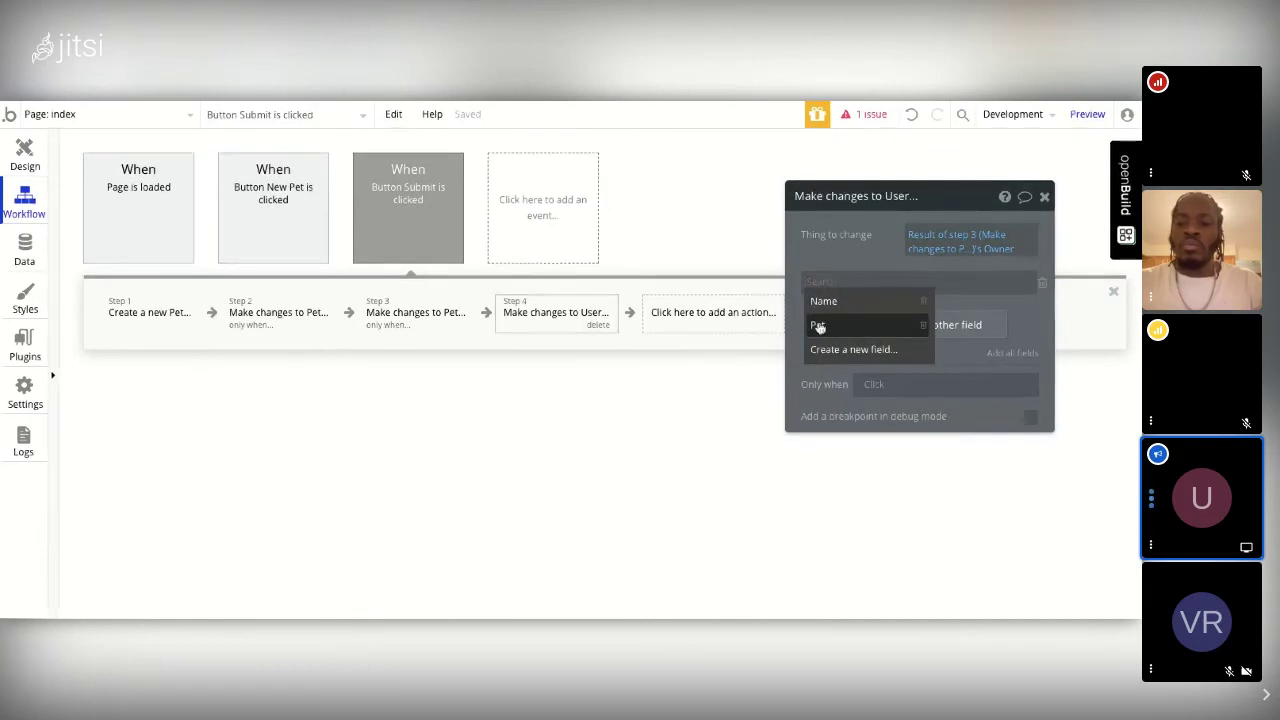
{"action": "left_click", "coordinate": [819, 325]}
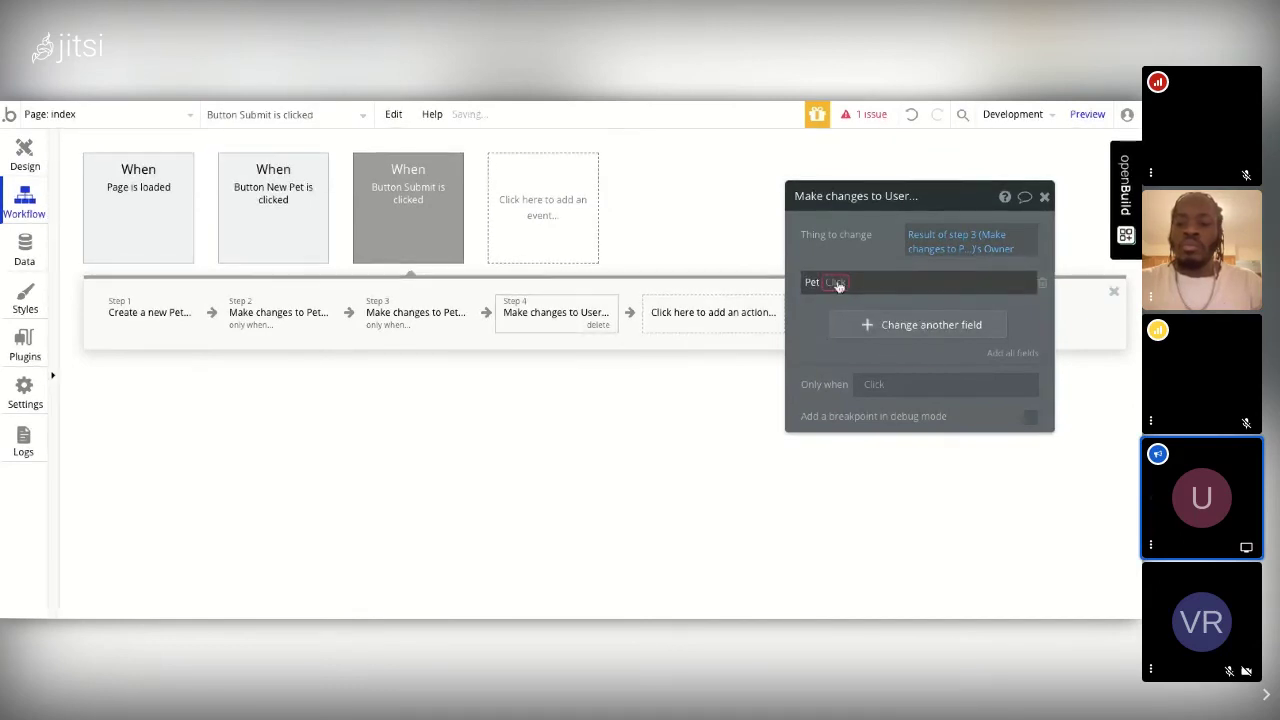
{"action": "left_click", "coordinate": [836, 284]}
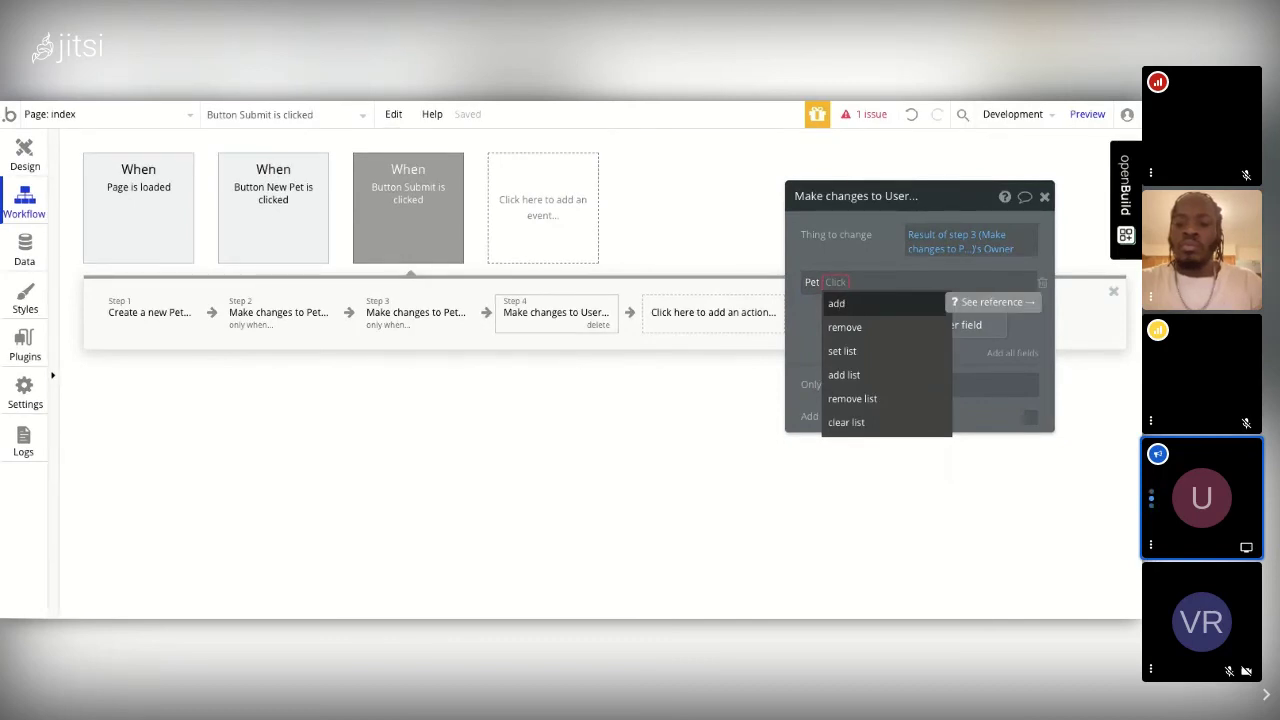
{"action": "left_click", "coordinate": [836, 303]}
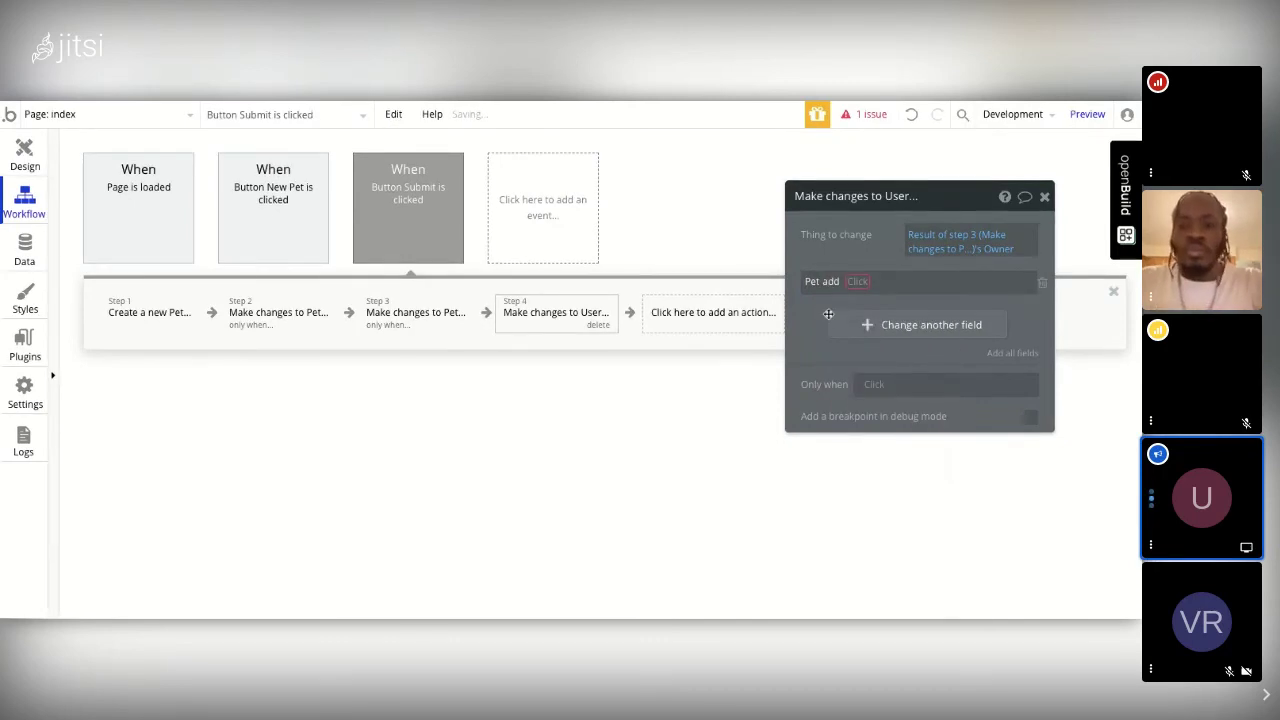
{"action": "left_click", "coordinate": [857, 283]}
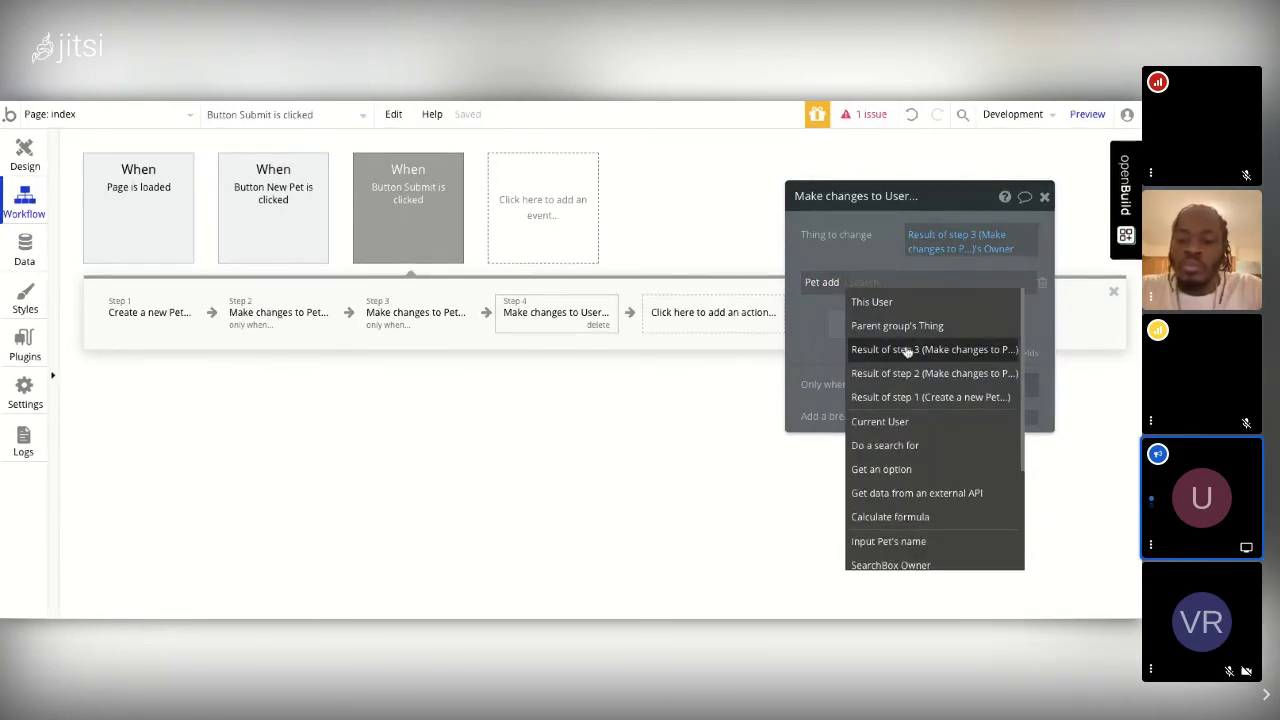
{"action": "left_click", "coordinate": [906, 351]}
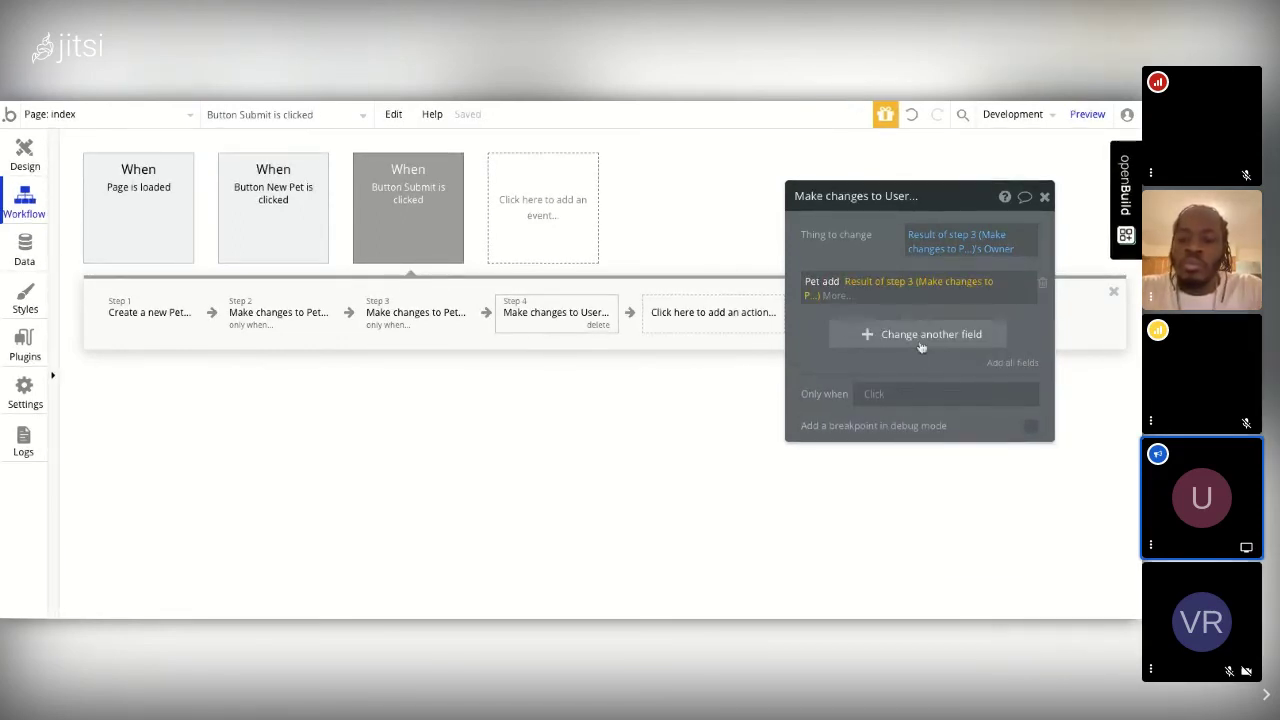
{"action": "left_click", "coordinate": [1045, 197]}
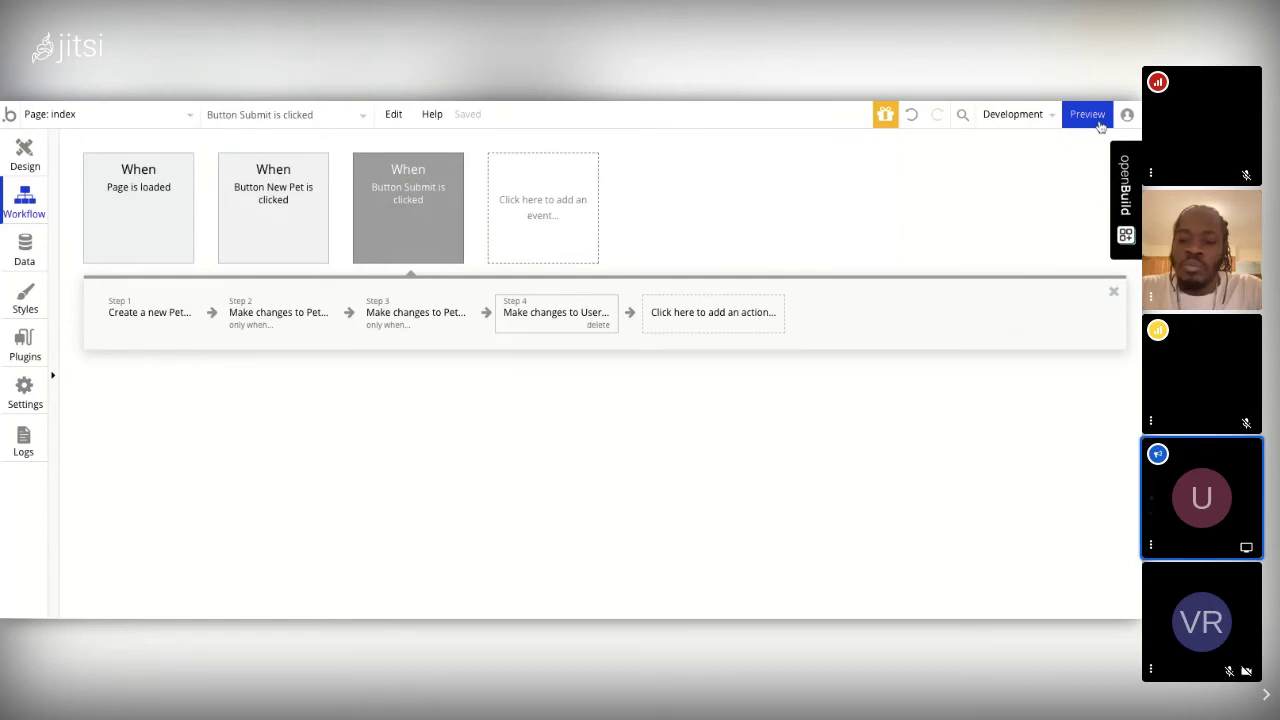
{"action": "mouse_move", "coordinate": [1098, 122]}
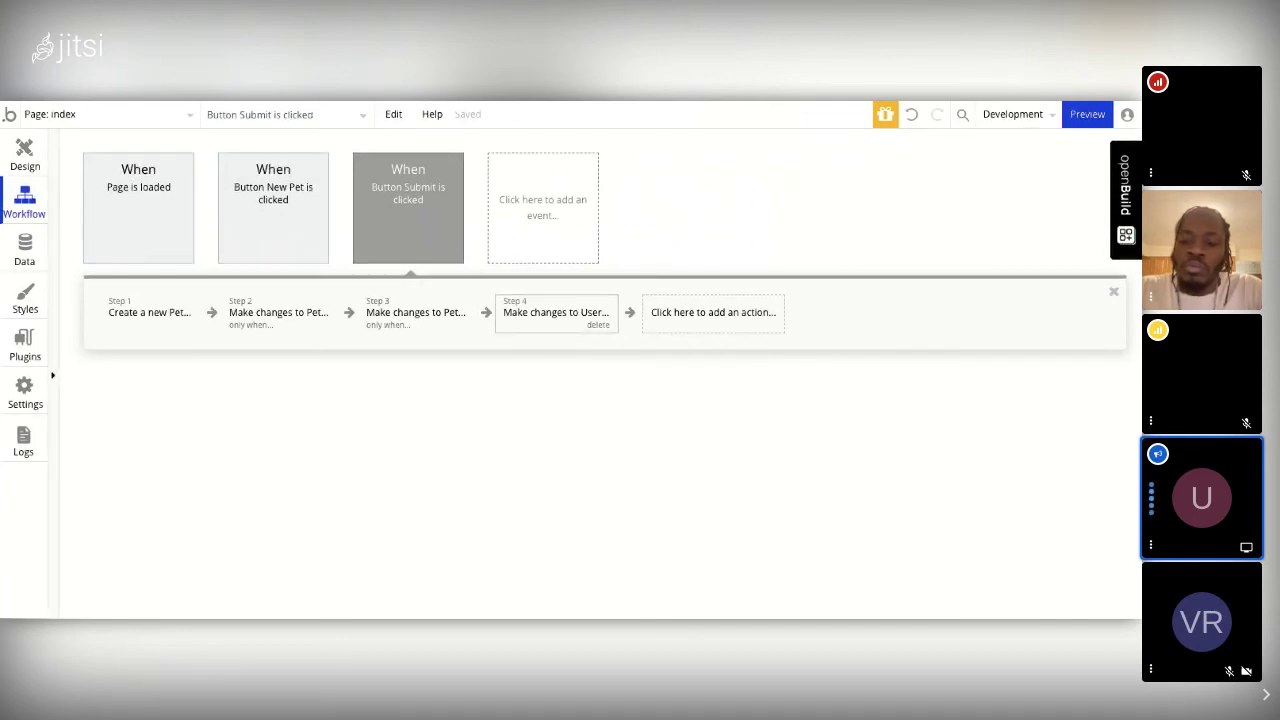
Step: Browse All Pets and All Users in App data, refreshing to show Billie and Celia listed
{"action": "left_click", "coordinate": [28, 268]}
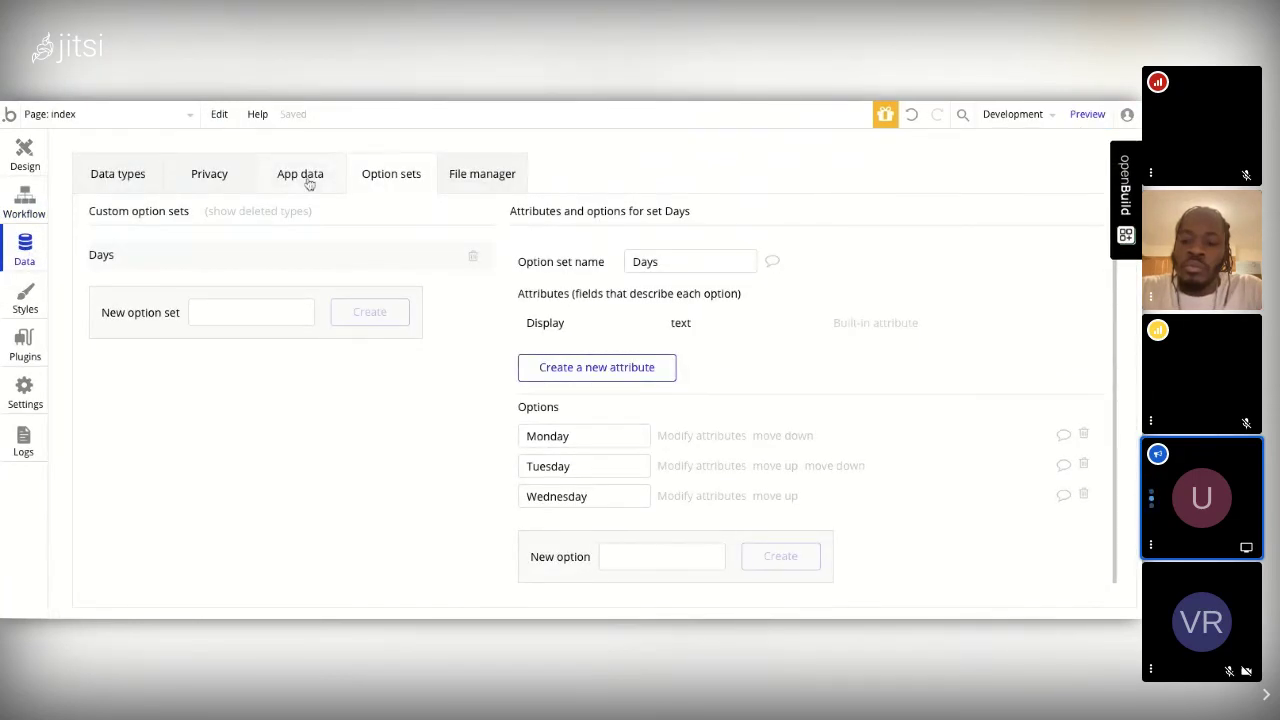
{"action": "left_click", "coordinate": [300, 178]}
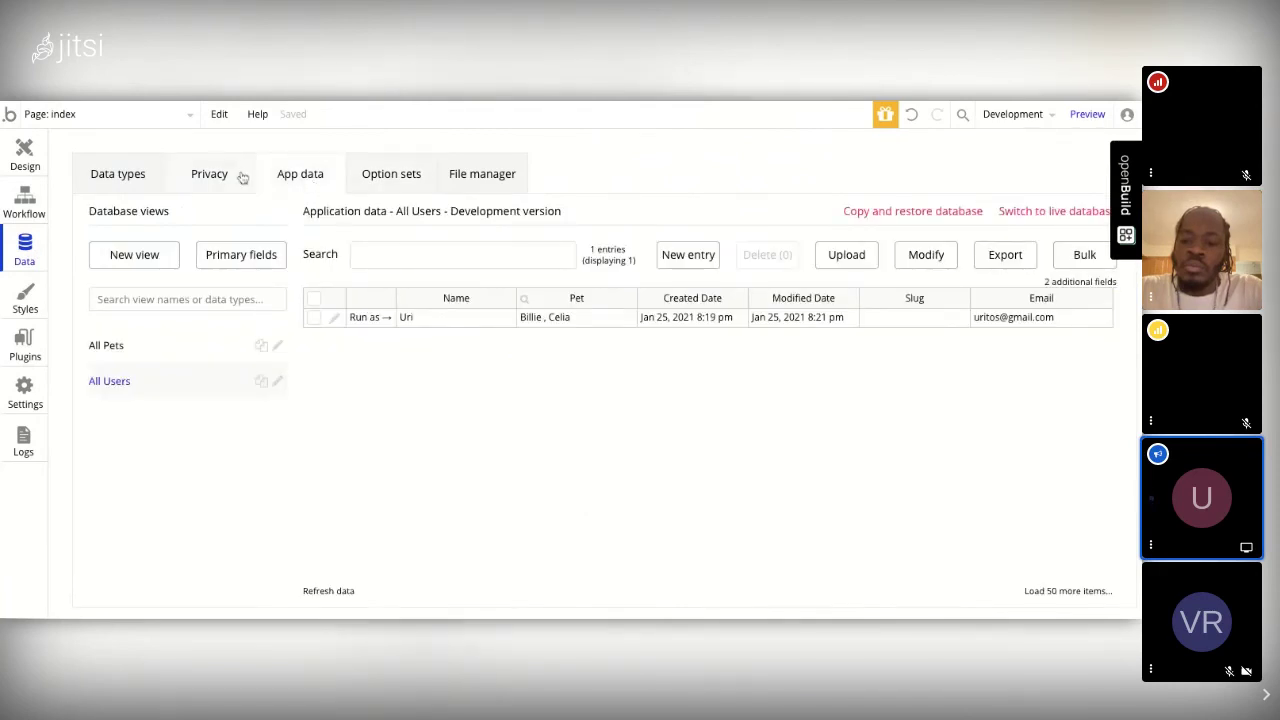
{"action": "left_click", "coordinate": [108, 347]}
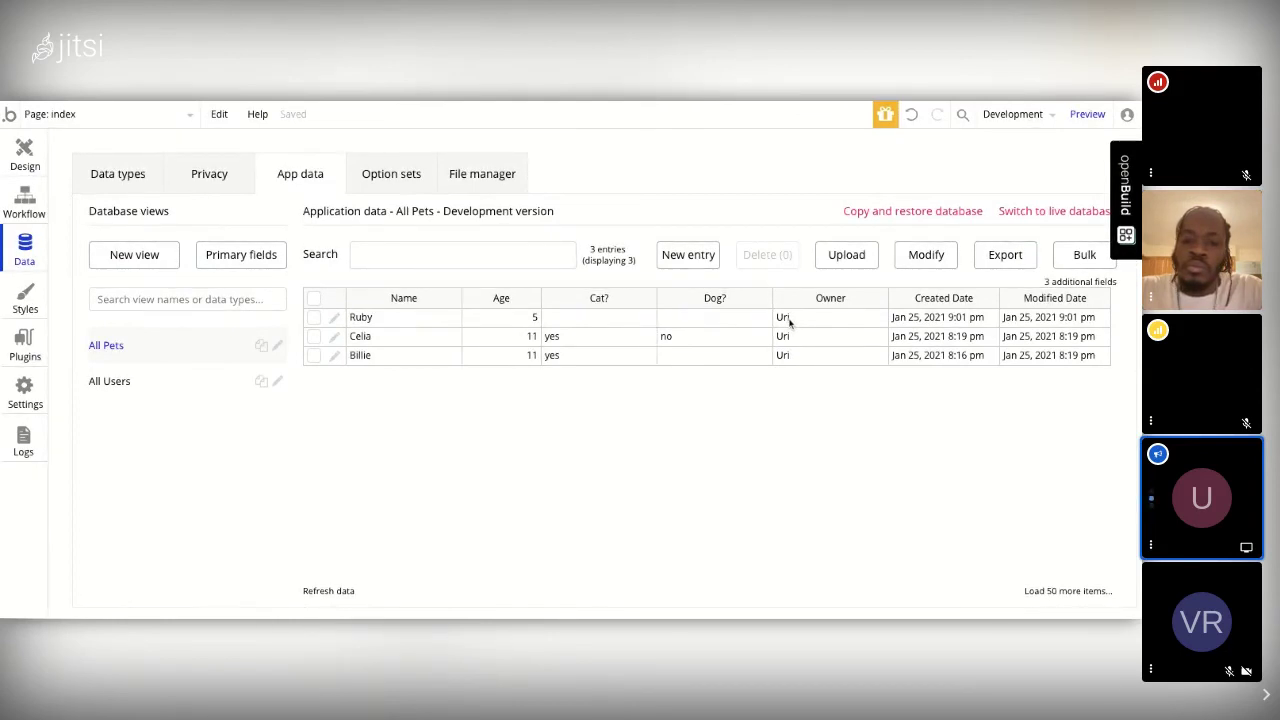
{"action": "left_click", "coordinate": [112, 382]}
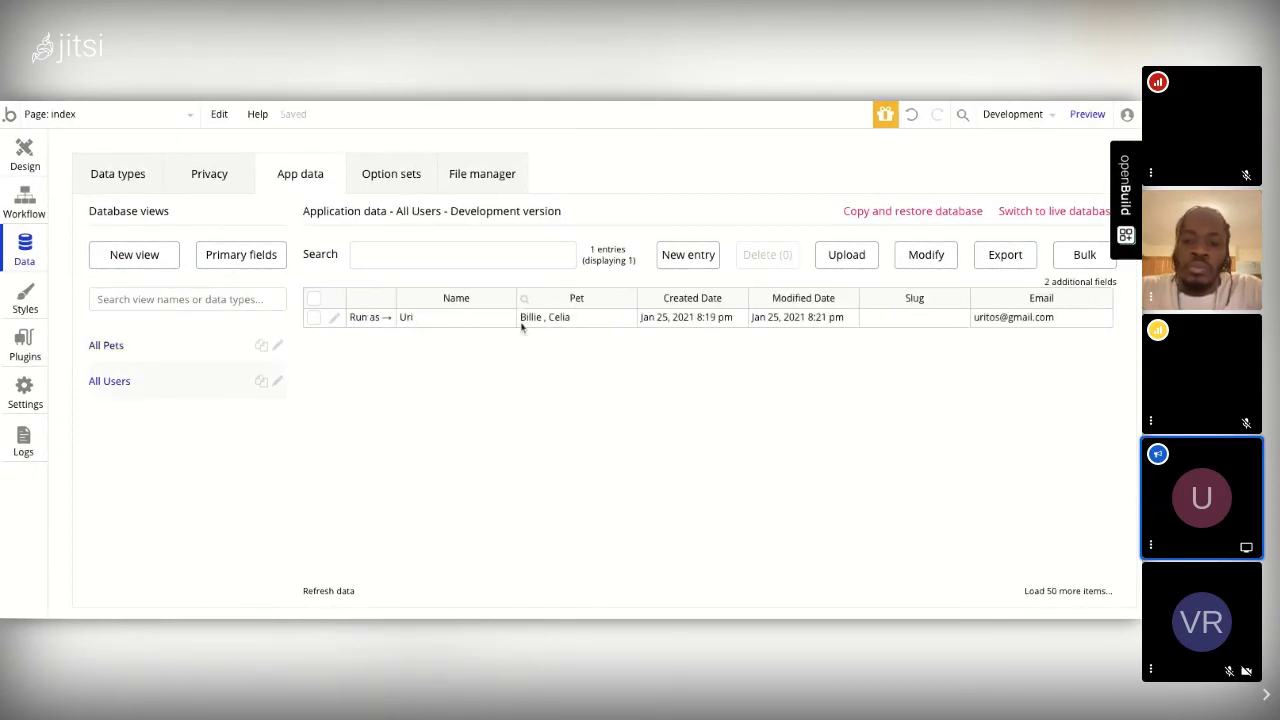
{"action": "left_click", "coordinate": [331, 592]}
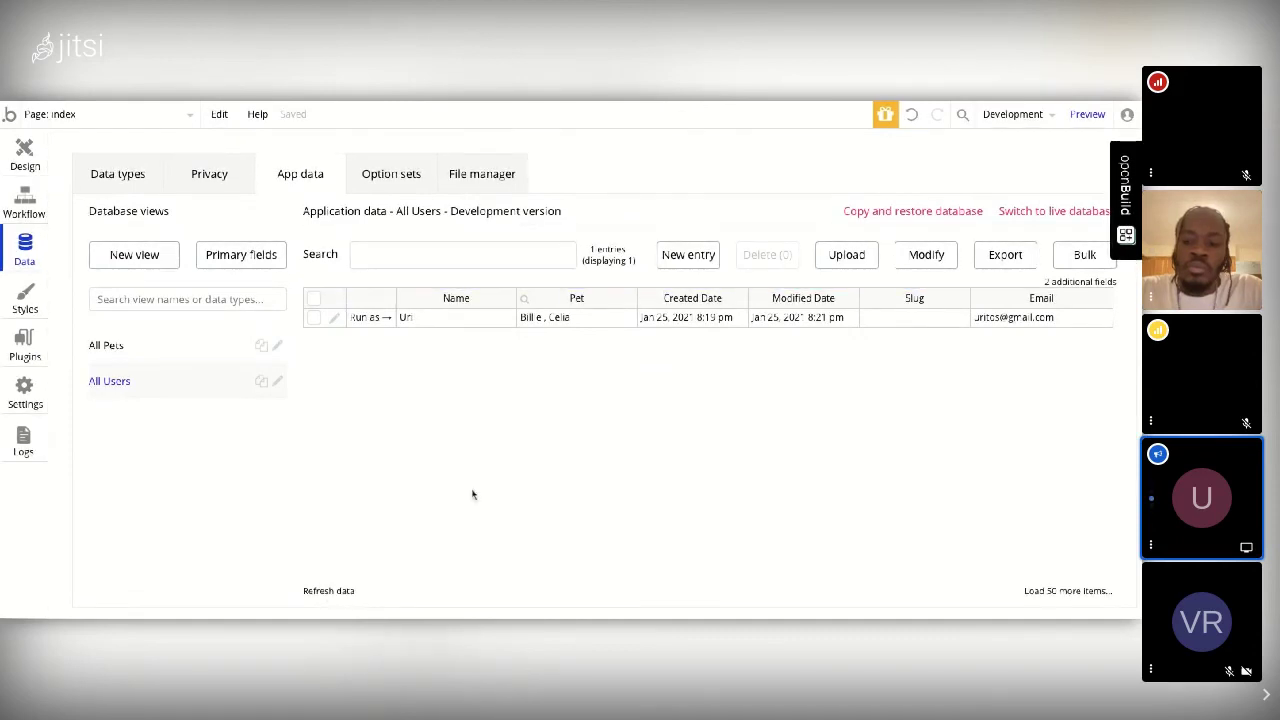
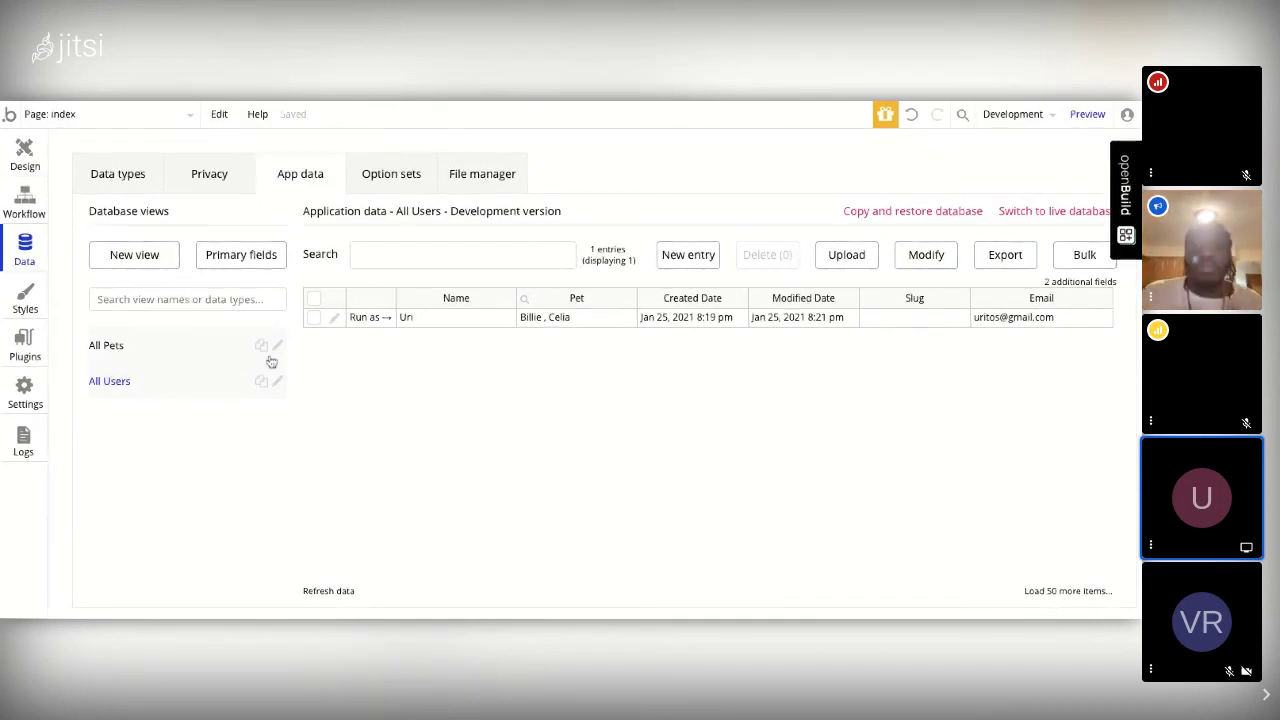
Step: Review the index page's workflows, checking the Submit and New Pet button click events
{"action": "left_click", "coordinate": [24, 204]}
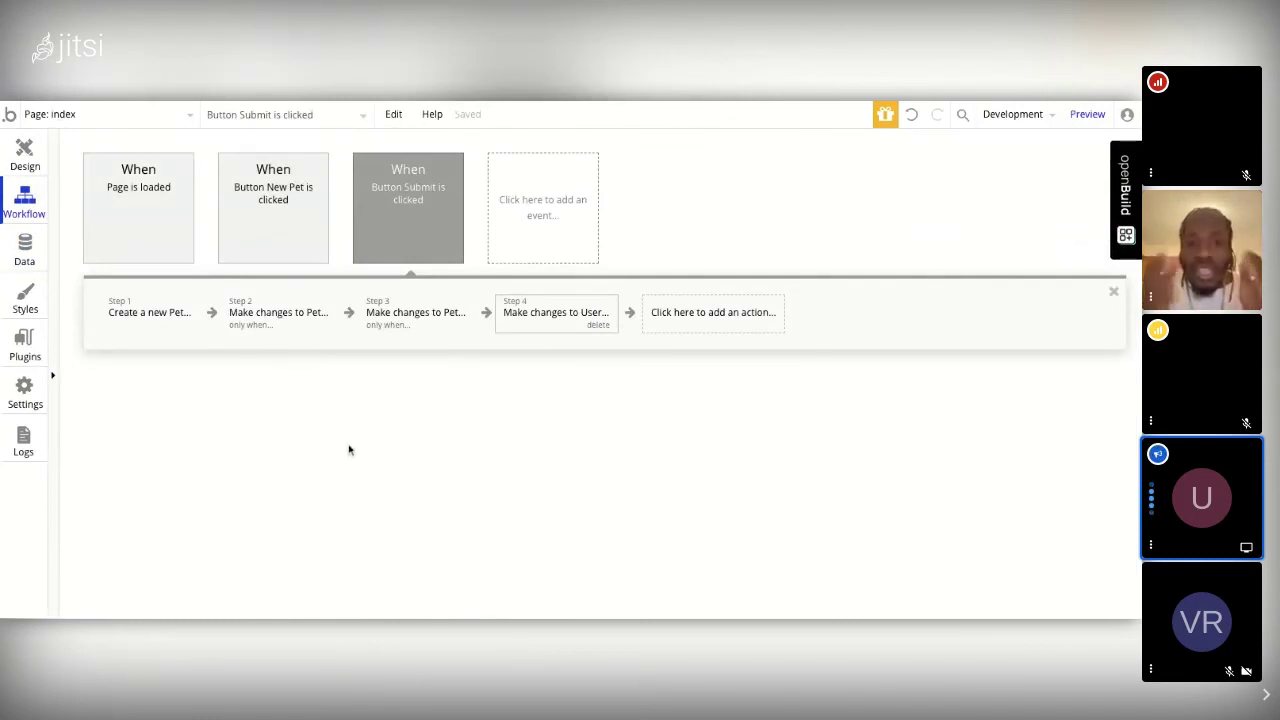
{"action": "mouse_move", "coordinate": [424, 272]}
{"action": "left_click", "coordinate": [408, 200]}
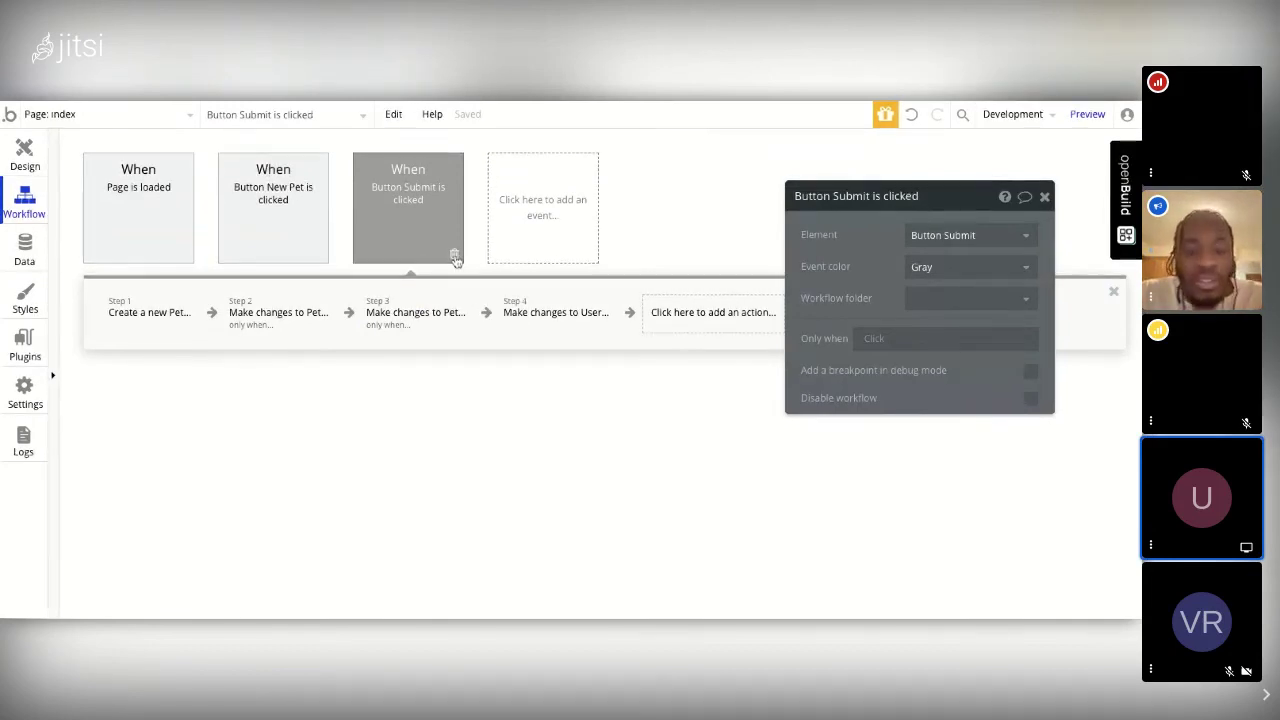
{"action": "mouse_move", "coordinate": [454, 260]}
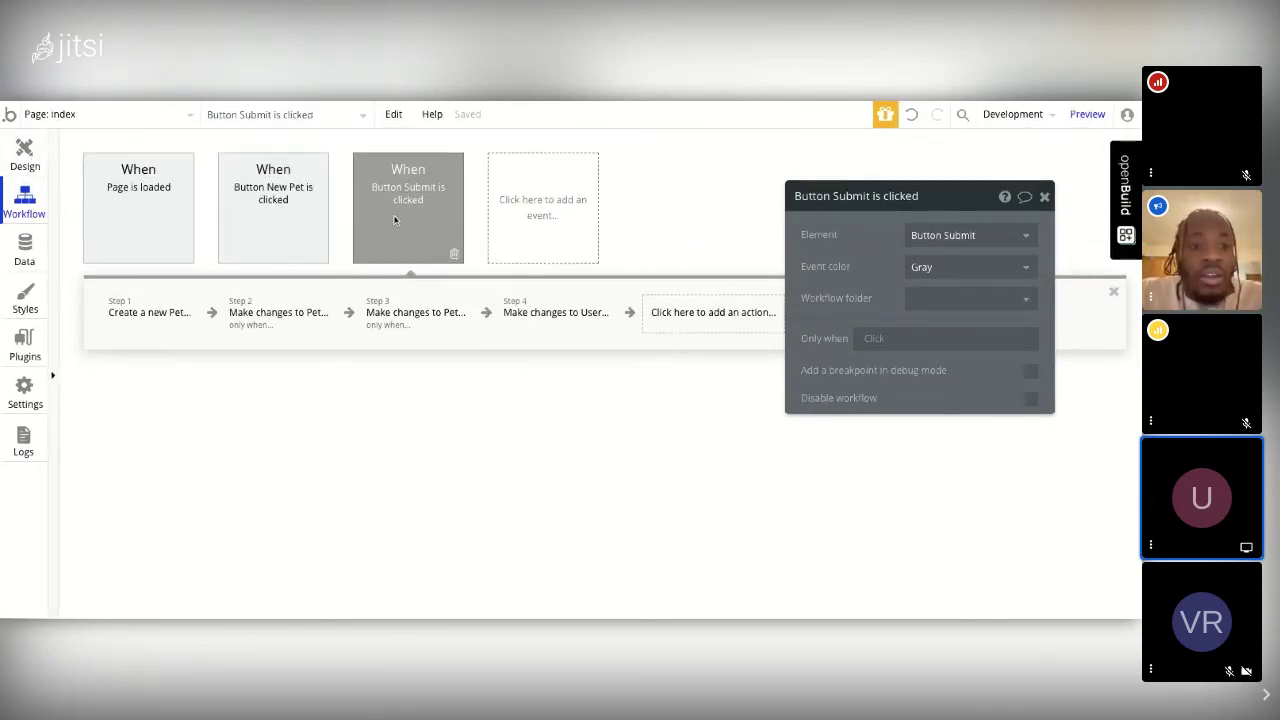
{"action": "mouse_move", "coordinate": [433, 234]}
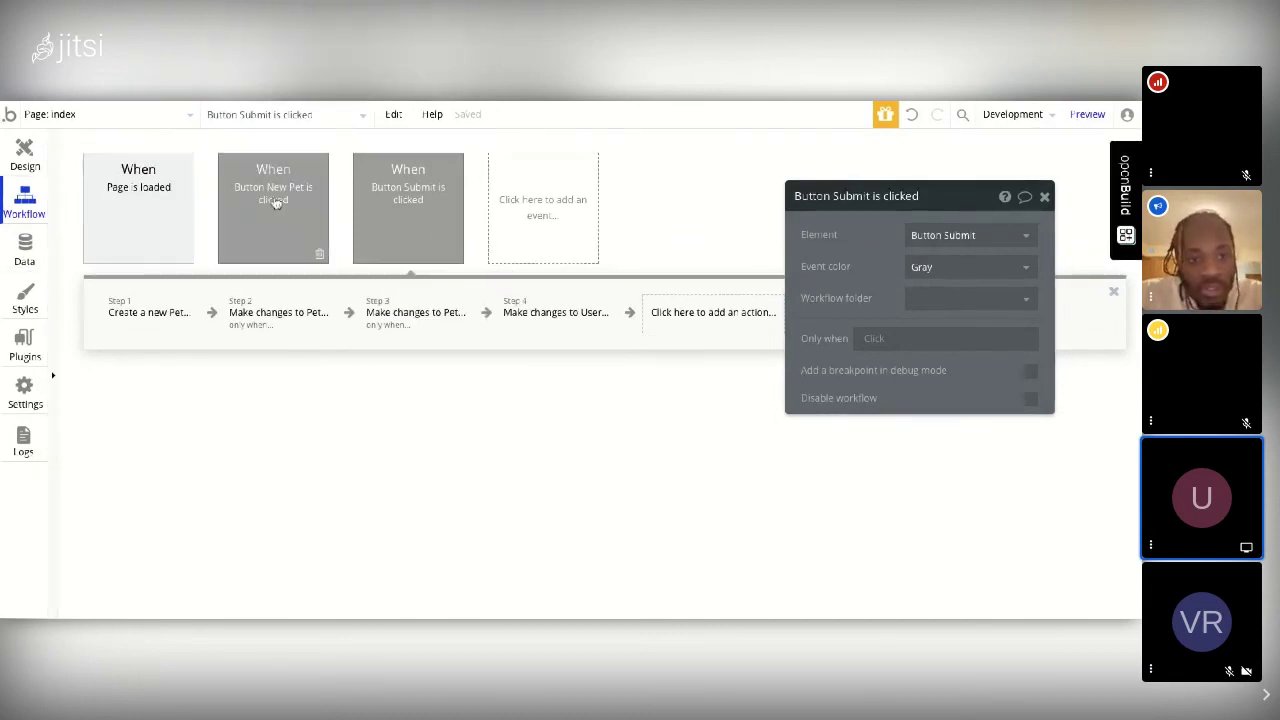
{"action": "left_click", "coordinate": [298, 218]}
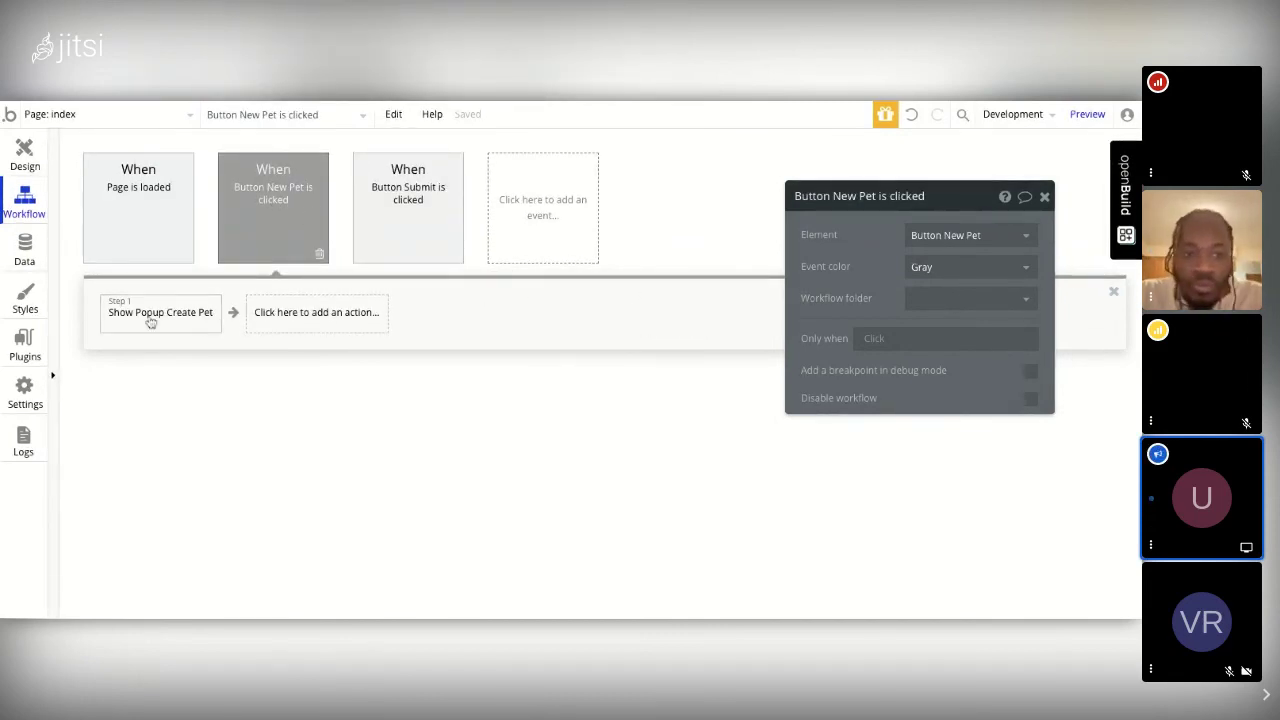
Step: Add a Show action to the New Pet workflow that displays Popup Create Pet
{"action": "mouse_move", "coordinate": [149, 320]}
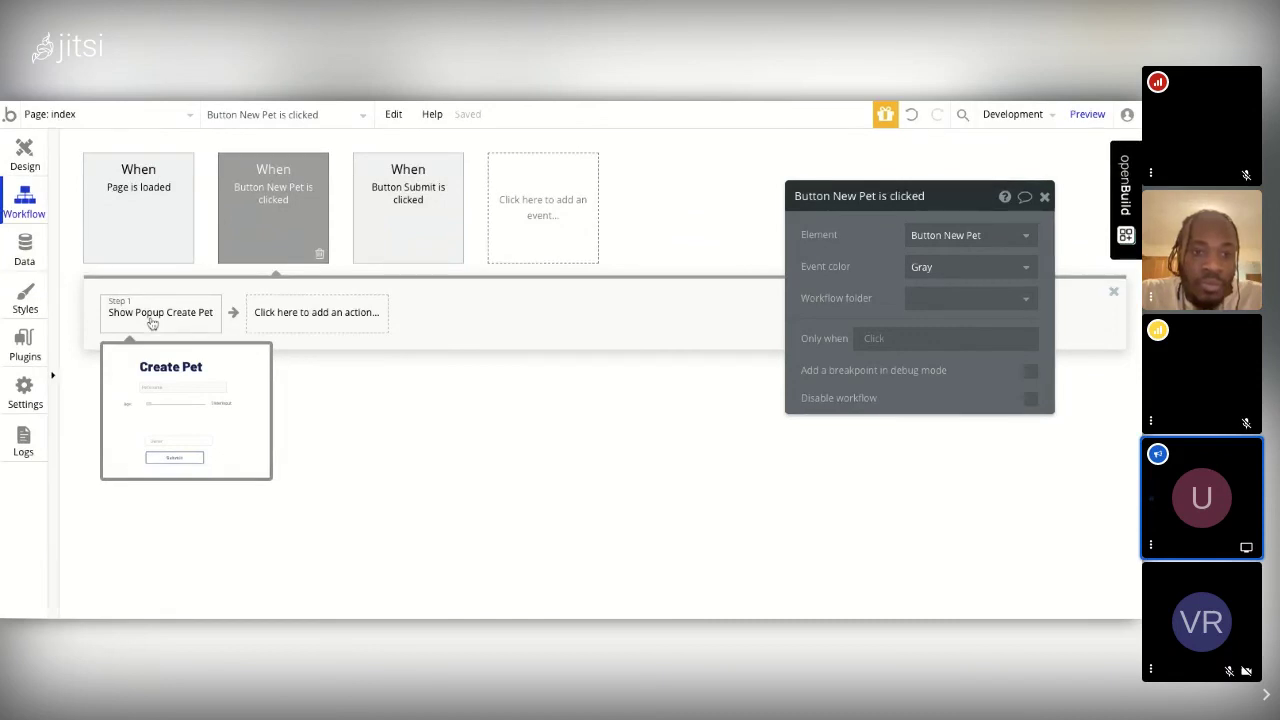
{"action": "left_click", "coordinate": [155, 318]}
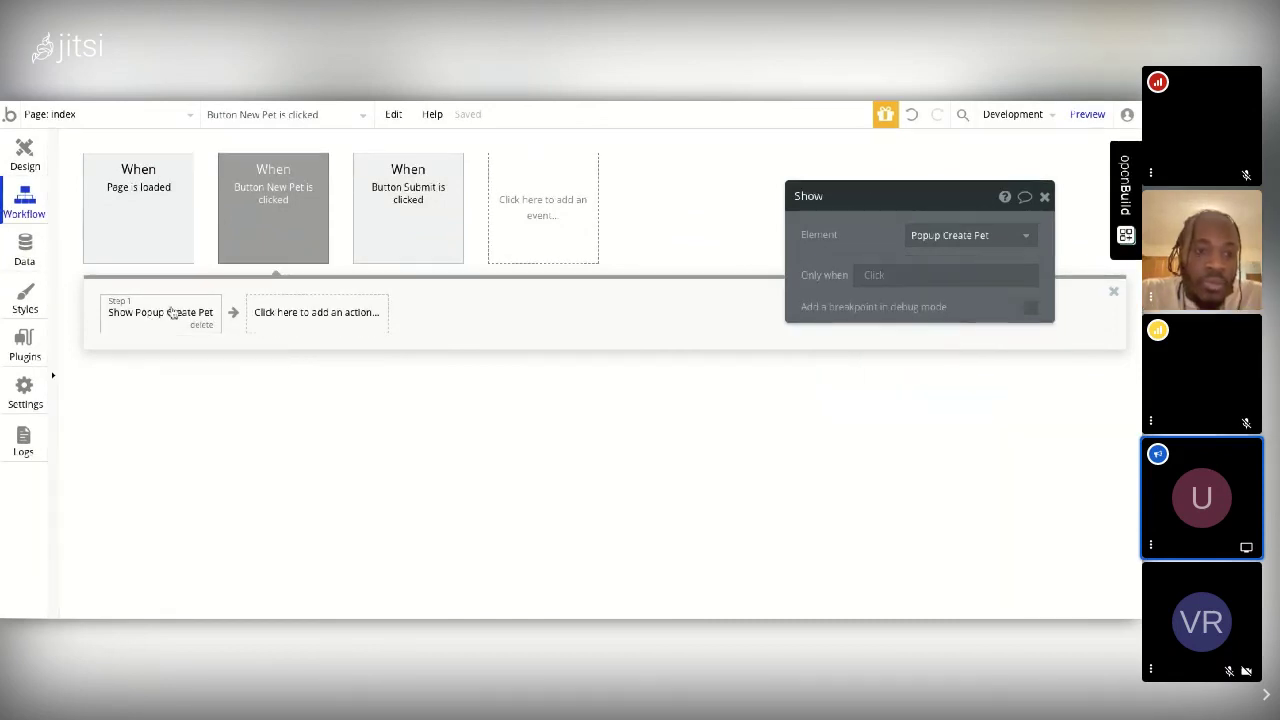
{"action": "left_click", "coordinate": [170, 316]}
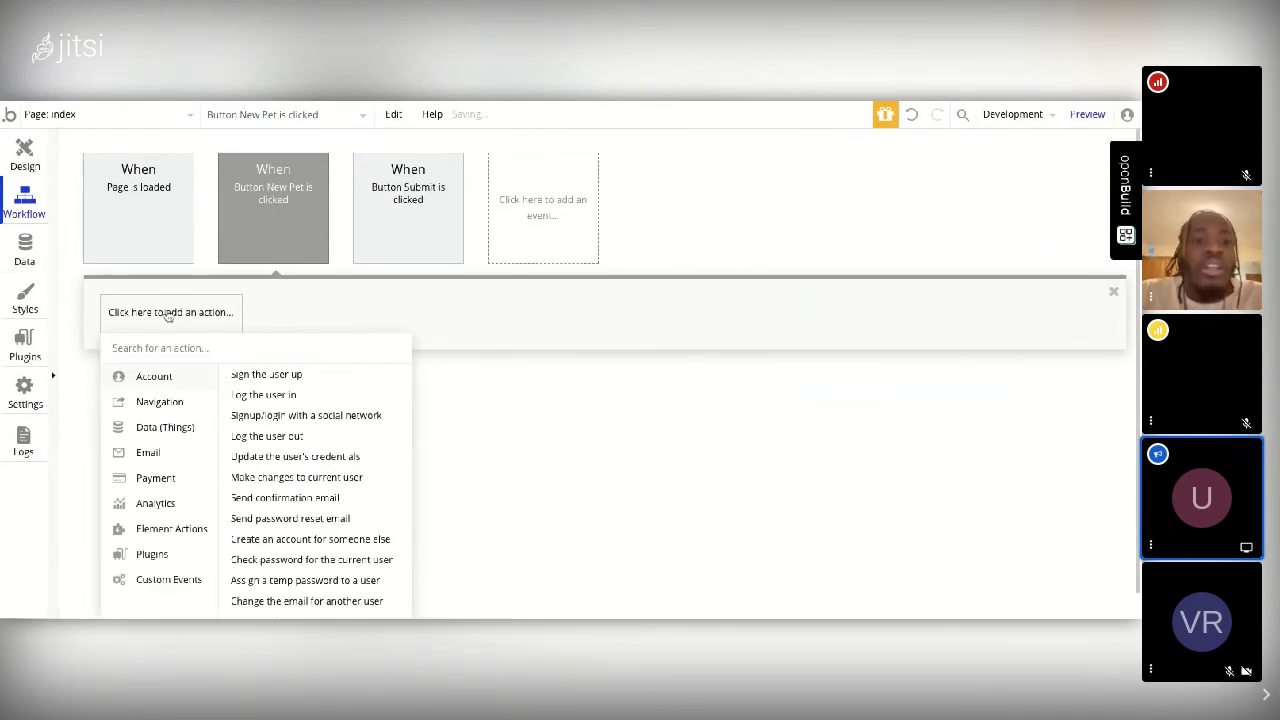
{"action": "mouse_move", "coordinate": [164, 534]}
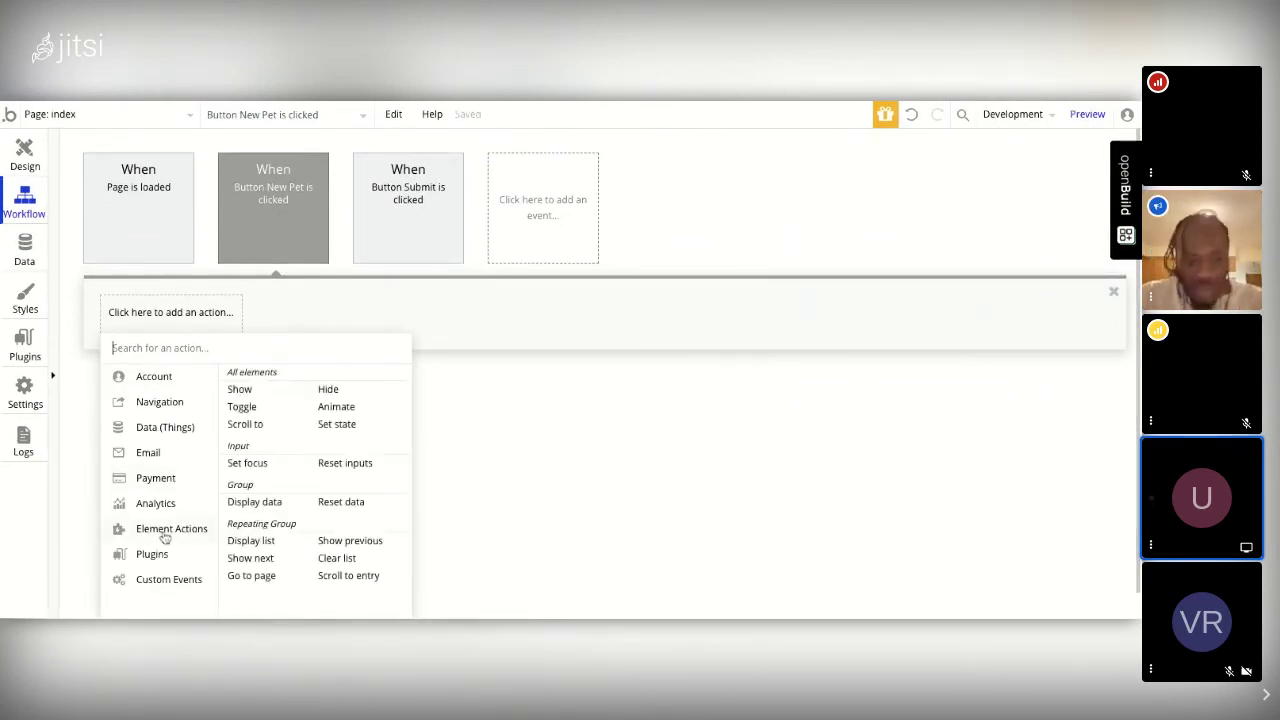
{"action": "left_click", "coordinate": [255, 390]}
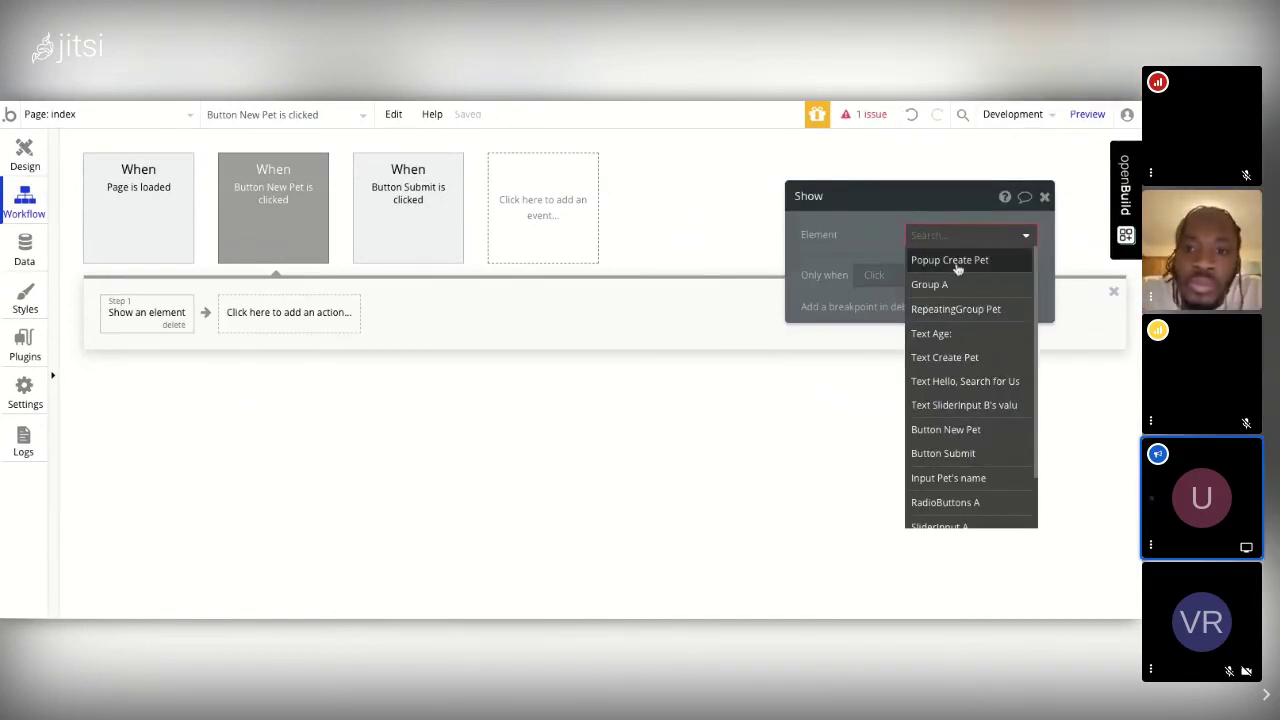
{"action": "left_click", "coordinate": [957, 261]}
{"action": "left_click", "coordinate": [1044, 197]}
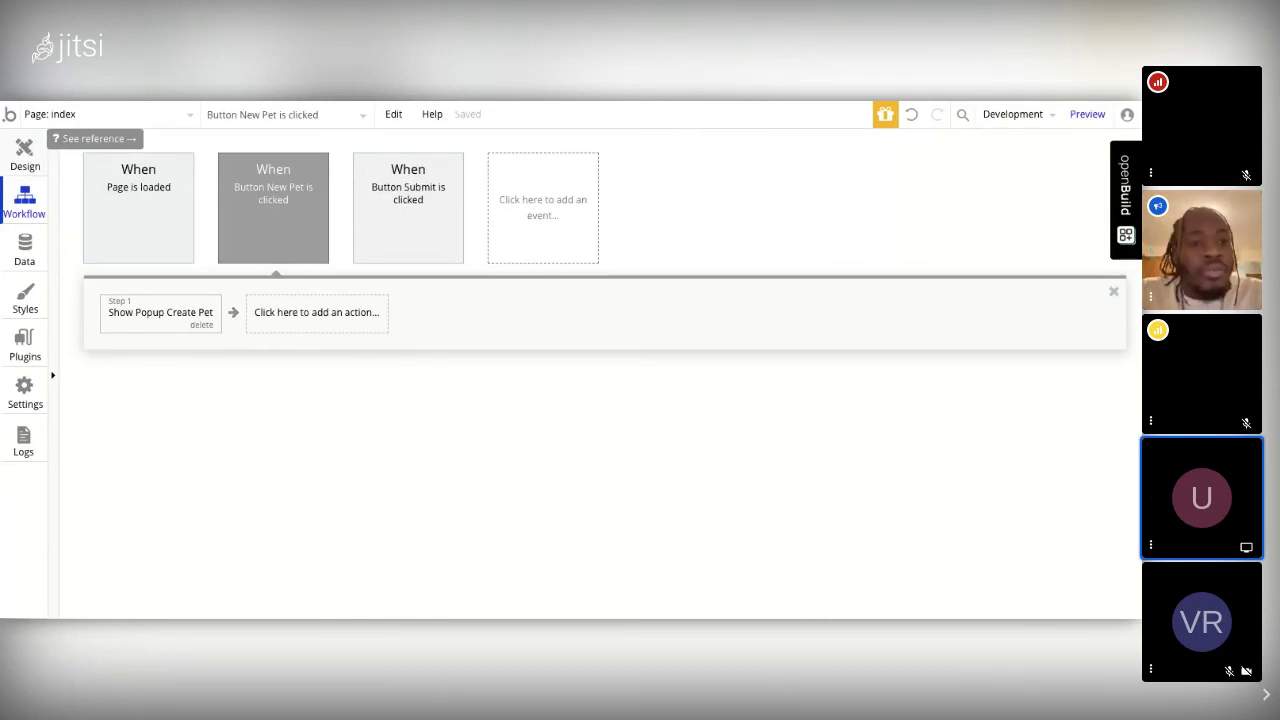
Step: Return to the index page design with the text settings panel and Create Pet popup closed
{"action": "left_click", "coordinate": [25, 154]}
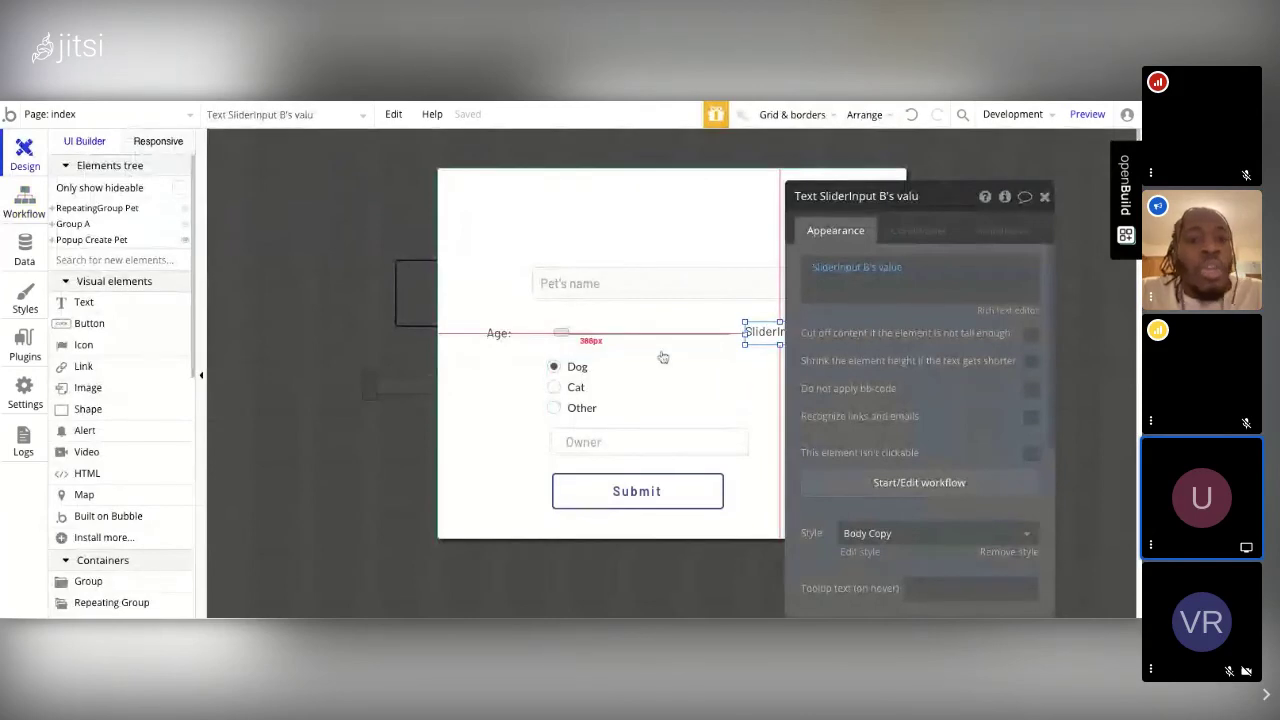
{"action": "left_click", "coordinate": [1045, 198]}
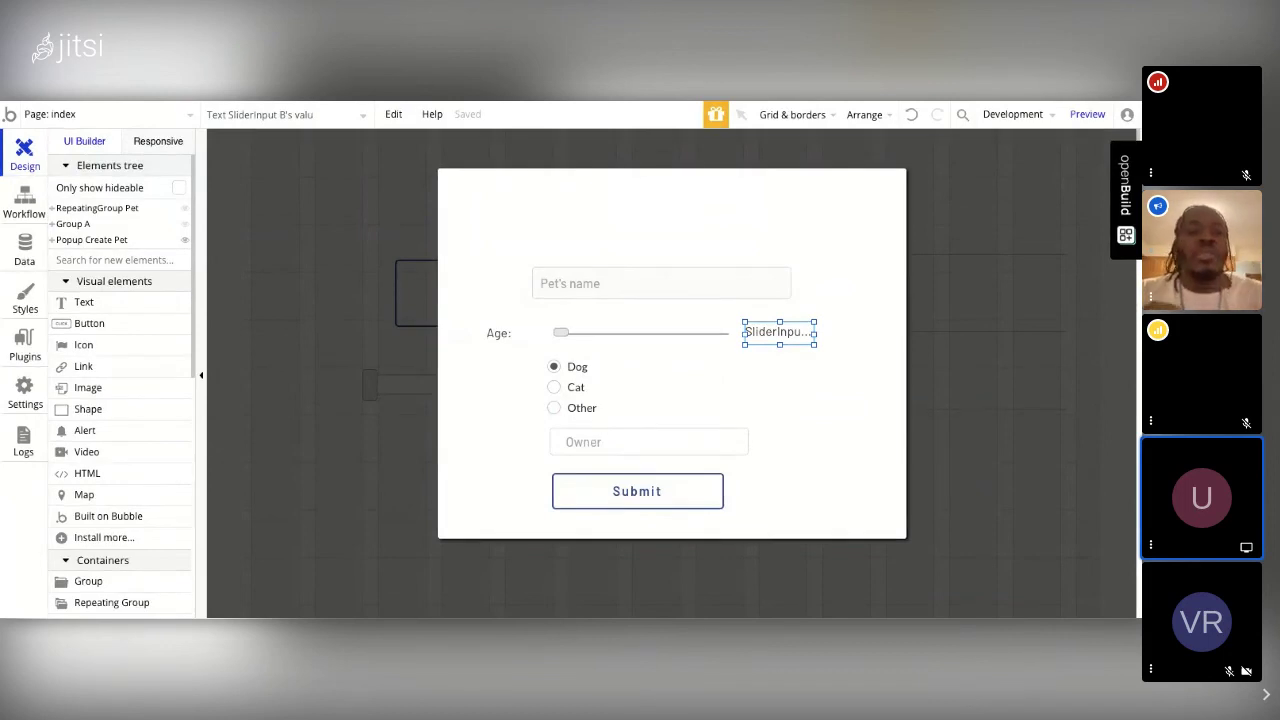
{"action": "left_click", "coordinate": [25, 203]}
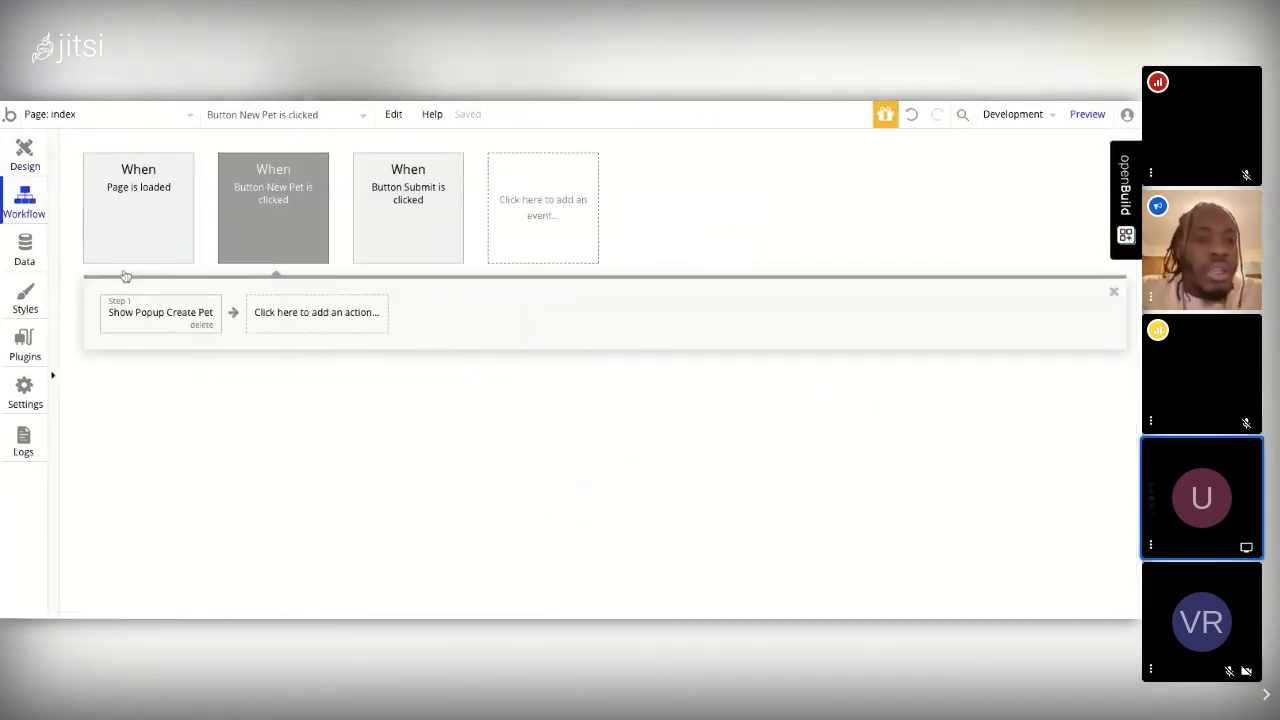
{"action": "mouse_move", "coordinate": [200, 308]}
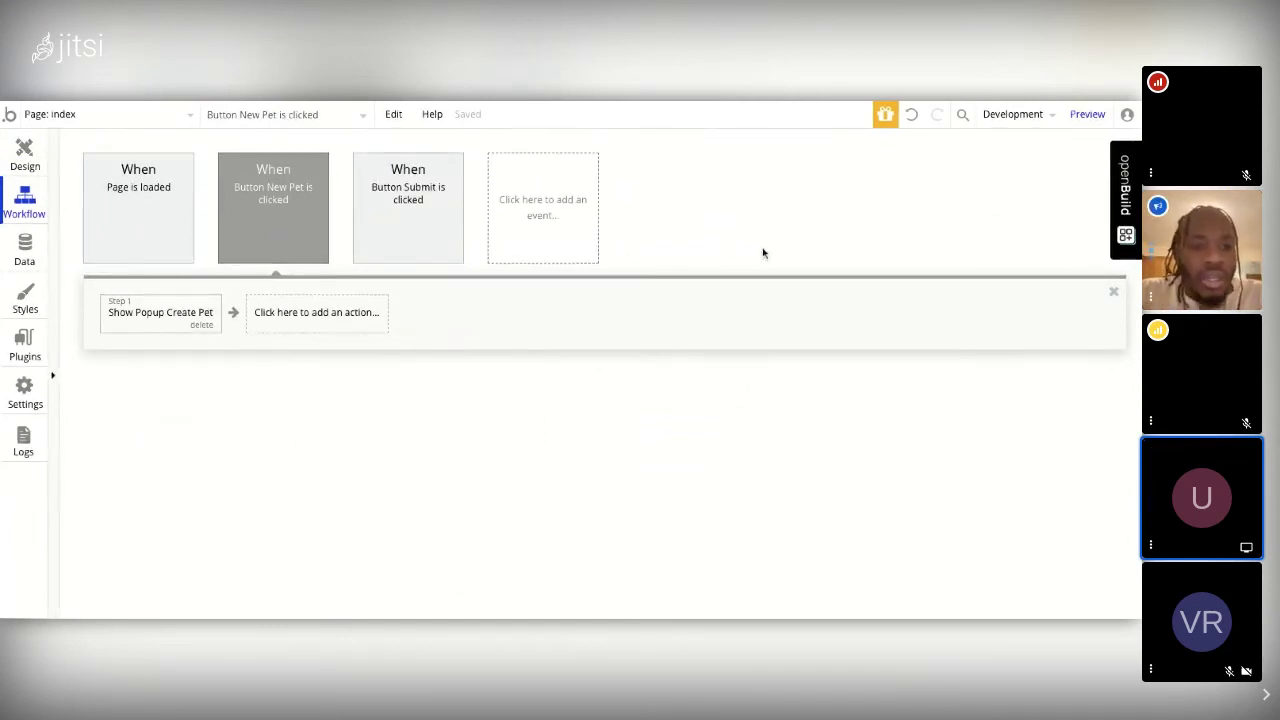
{"action": "left_click", "coordinate": [24, 152]}
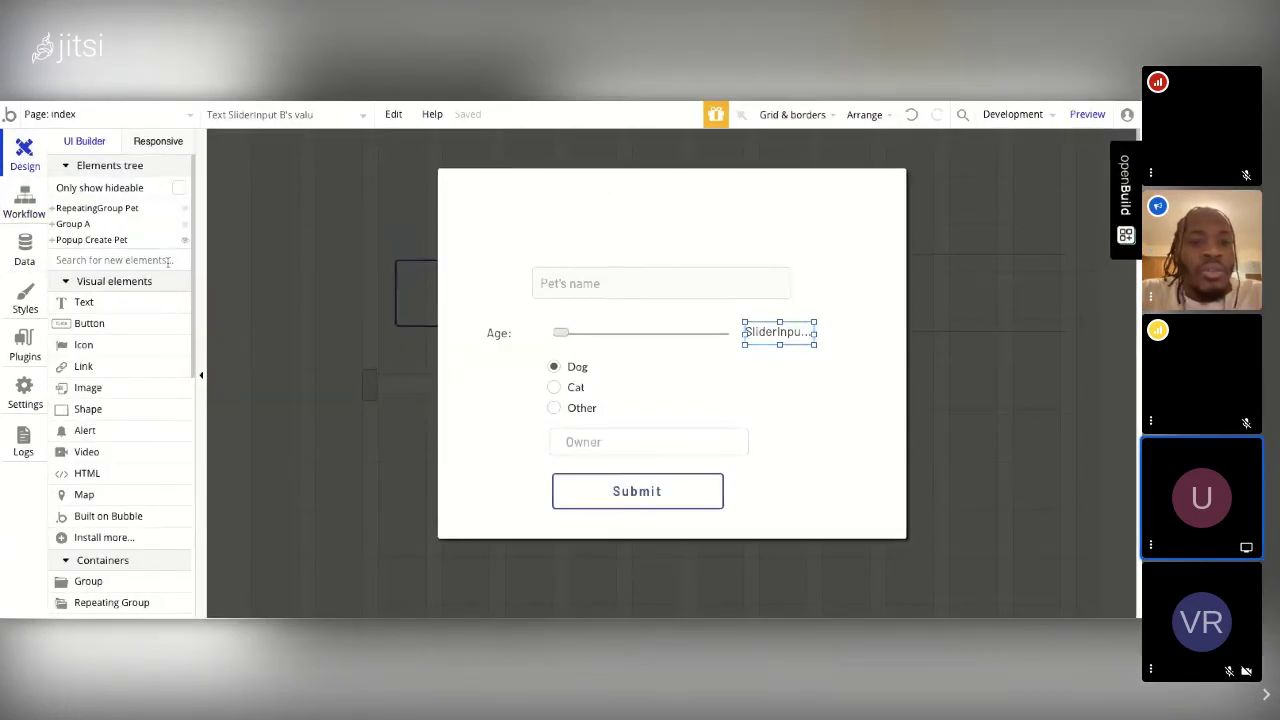
{"action": "left_click", "coordinate": [309, 276]}
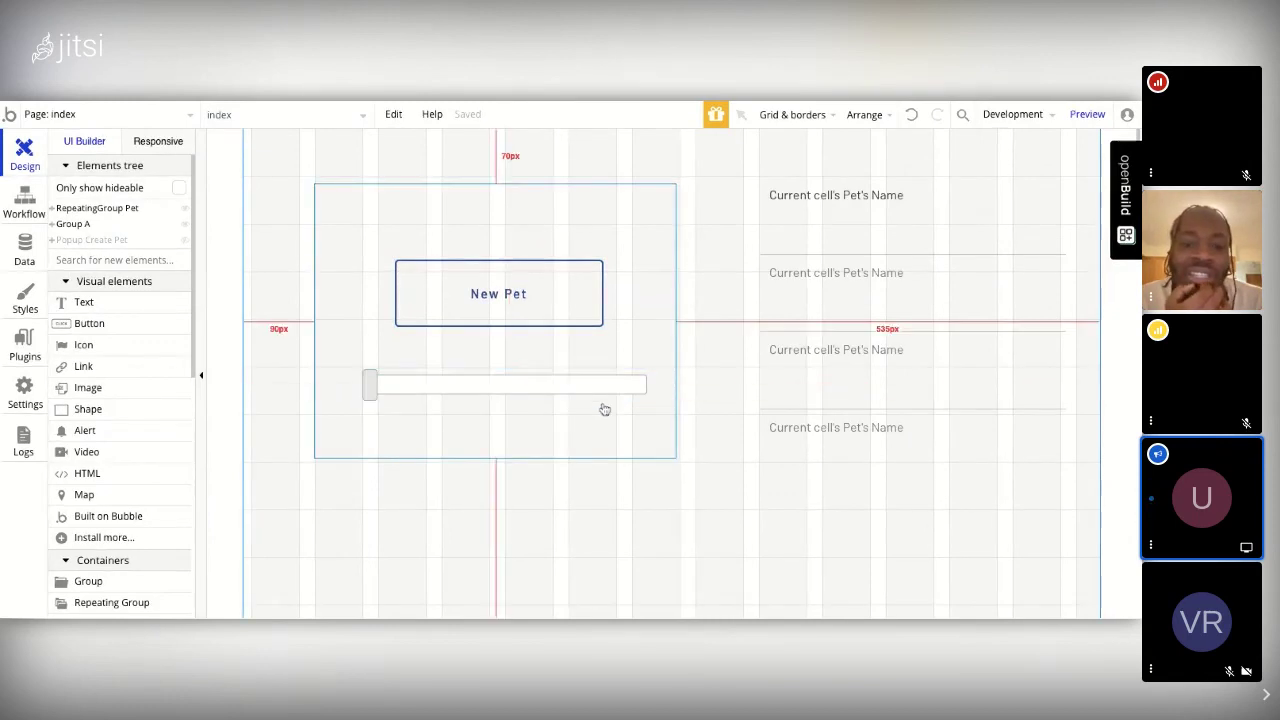
Step: Switch the editor from the index page to pets_page using the page list
{"action": "left_click", "coordinate": [190, 114]}
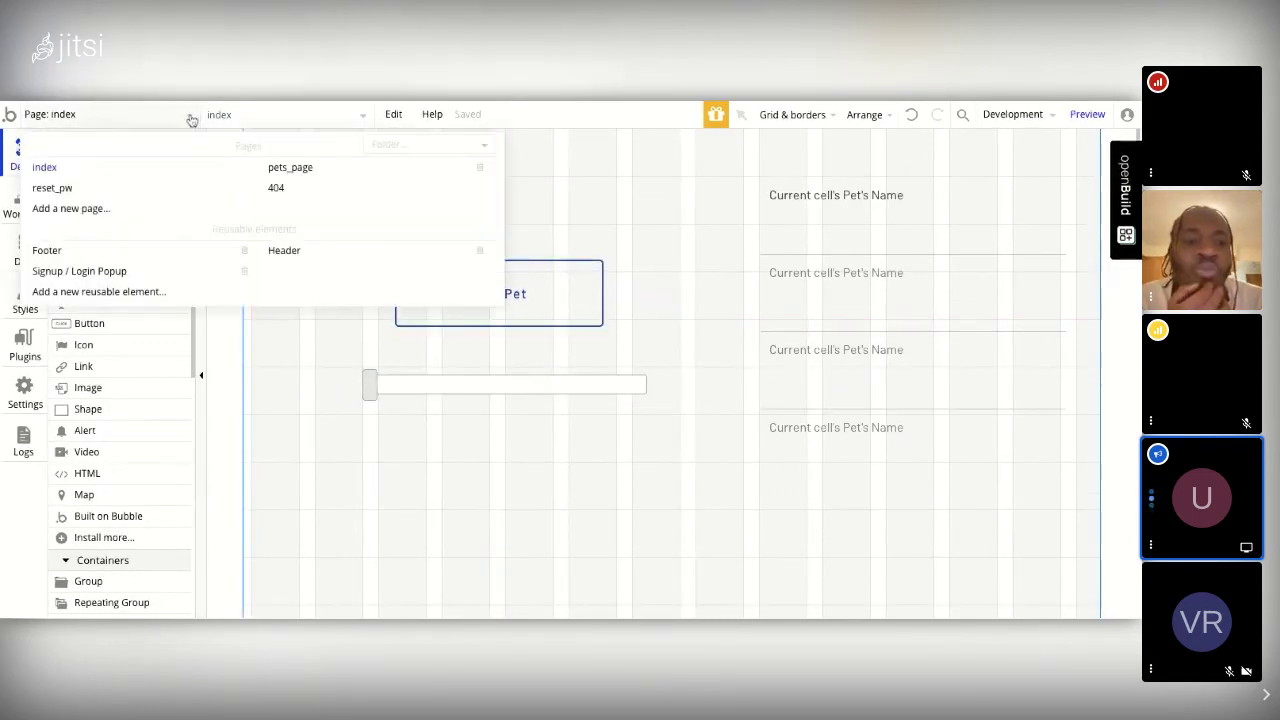
{"action": "left_click", "coordinate": [49, 167]}
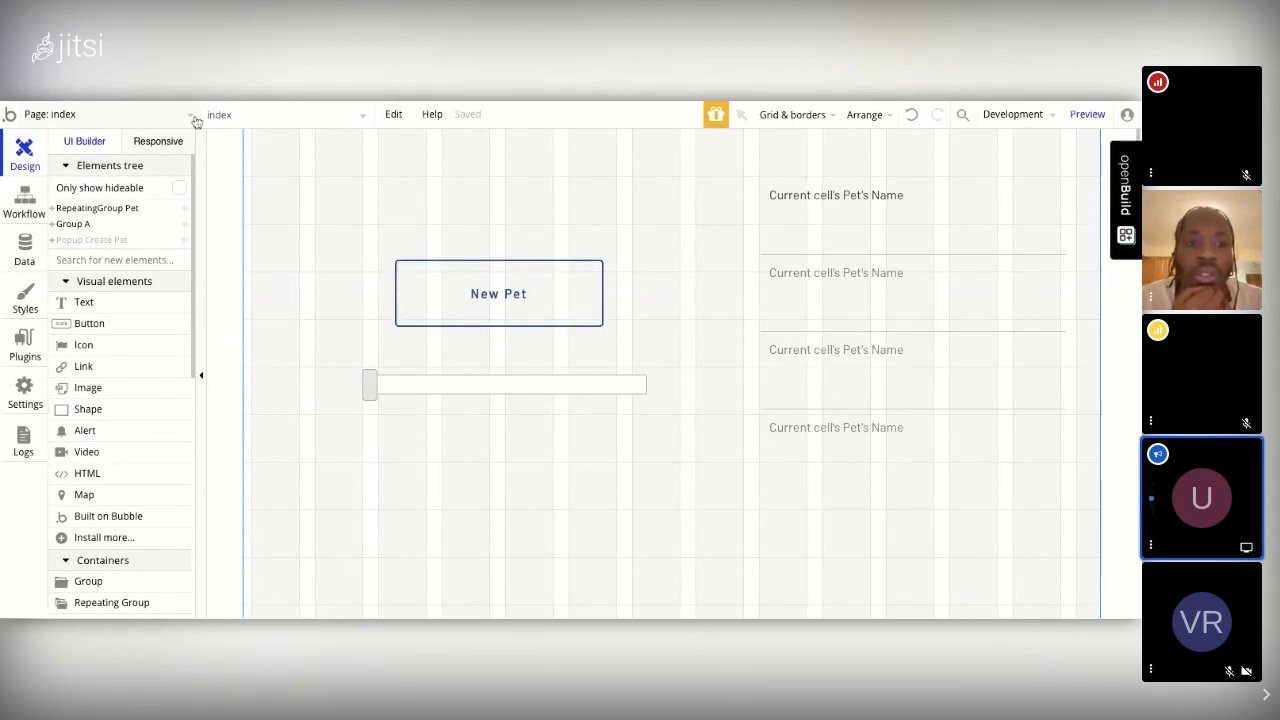
{"action": "left_click", "coordinate": [192, 115]}
{"action": "left_click", "coordinate": [289, 167]}
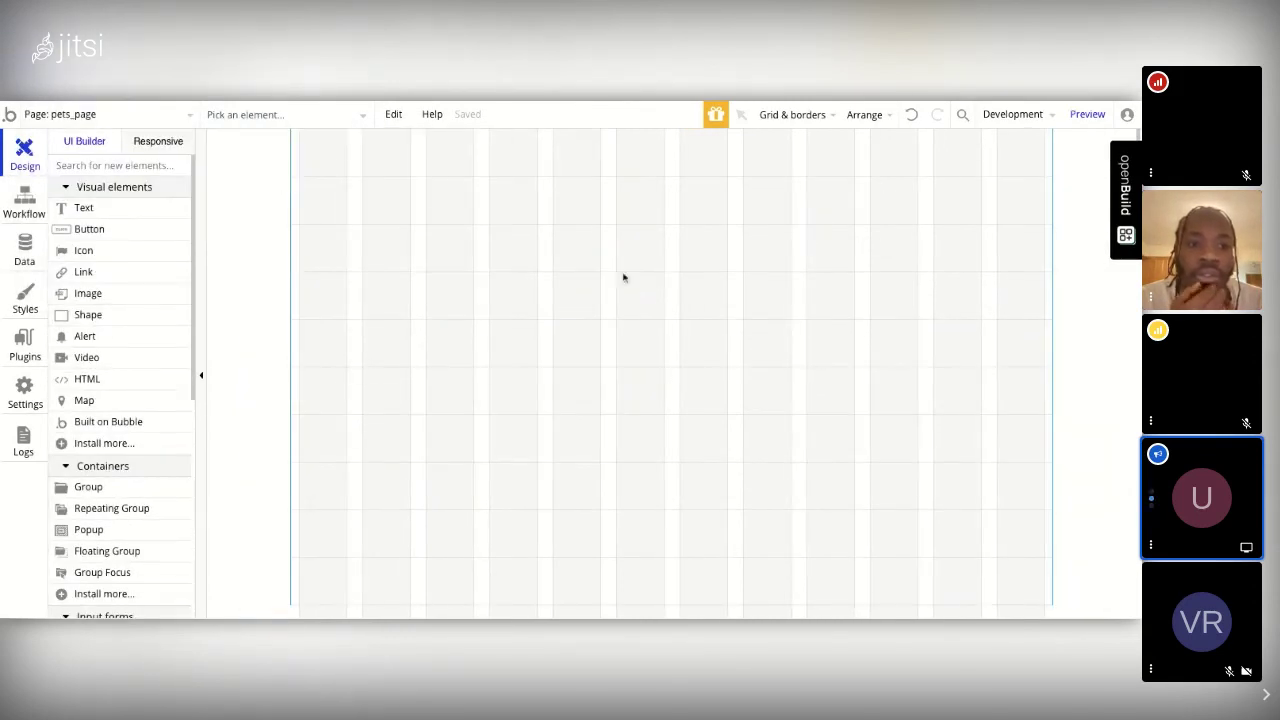